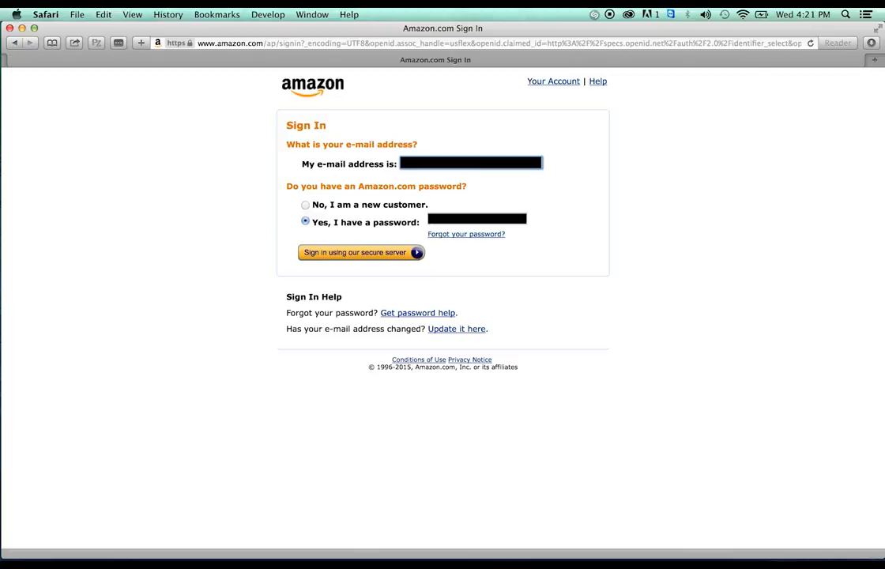
Sign in to the Amazon account and decline Safari's offer to save the password
{"action": "key", "text": "Tab"}
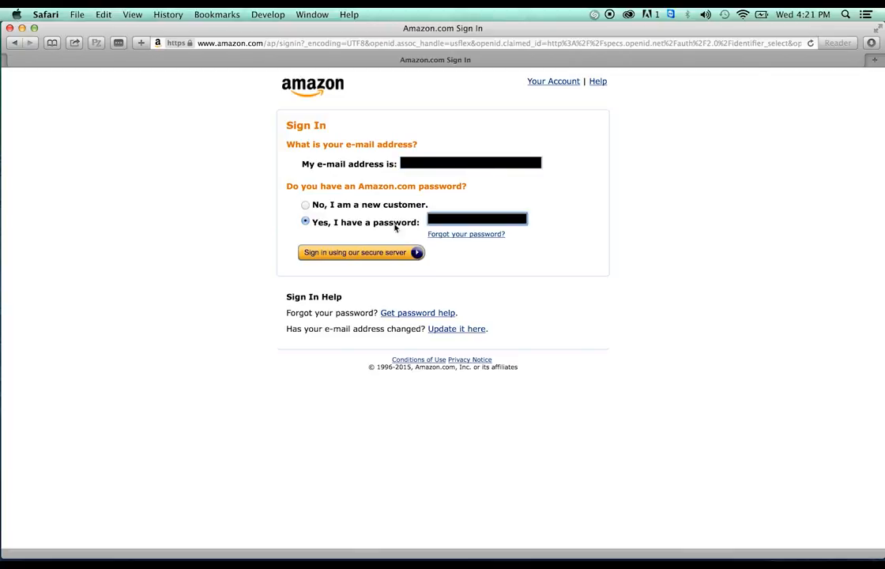
{"action": "left_click", "coordinate": [358, 253]}
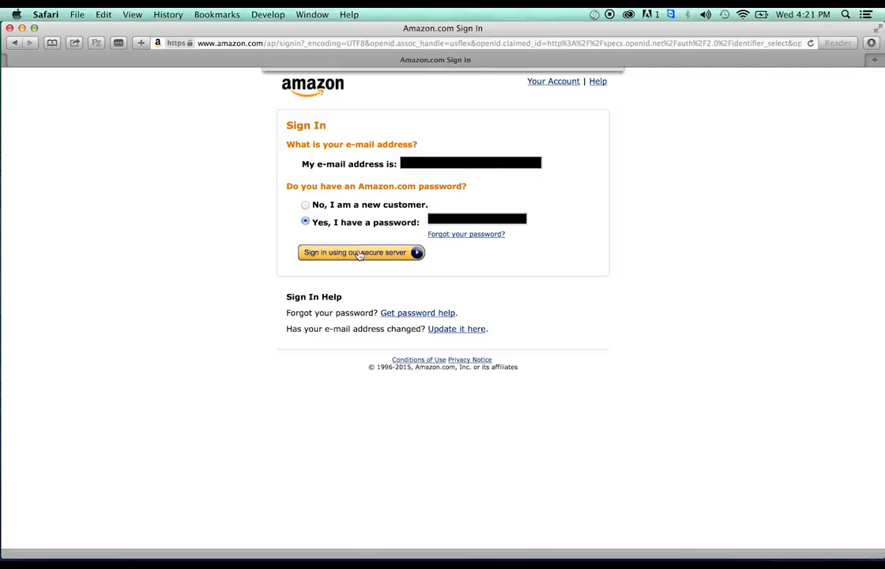
{"action": "left_click", "coordinate": [491, 131]}
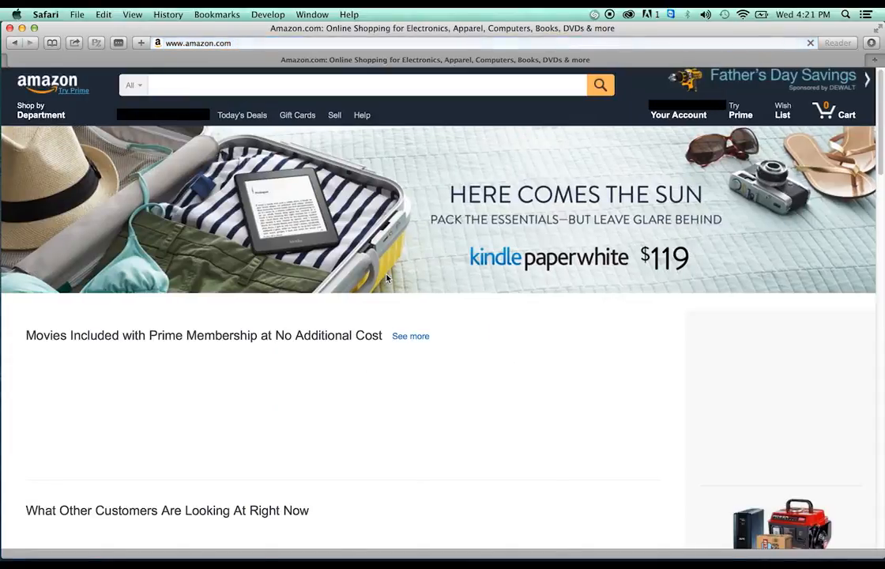
Go from Your Account to the Seller Central home page via Your Seller Account
{"action": "mouse_move", "coordinate": [681, 114]}
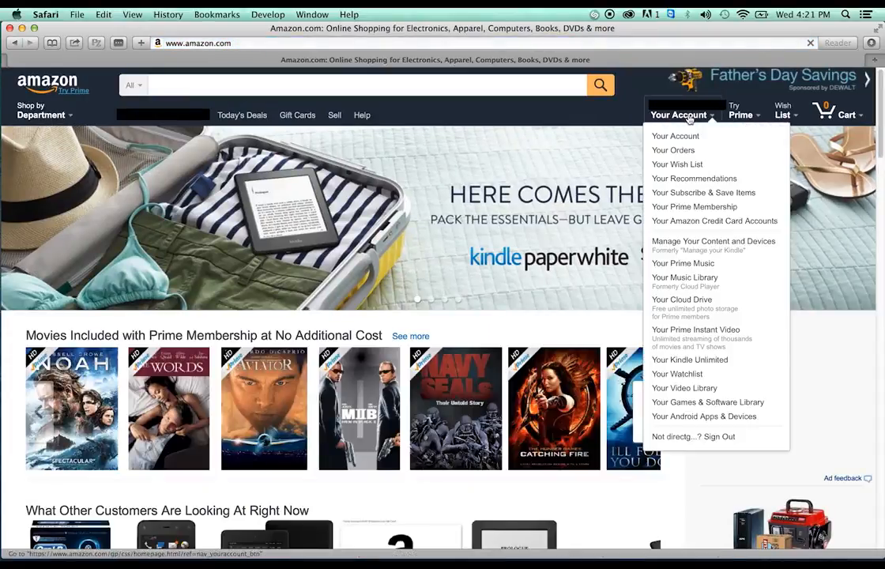
{"action": "left_click", "coordinate": [677, 140]}
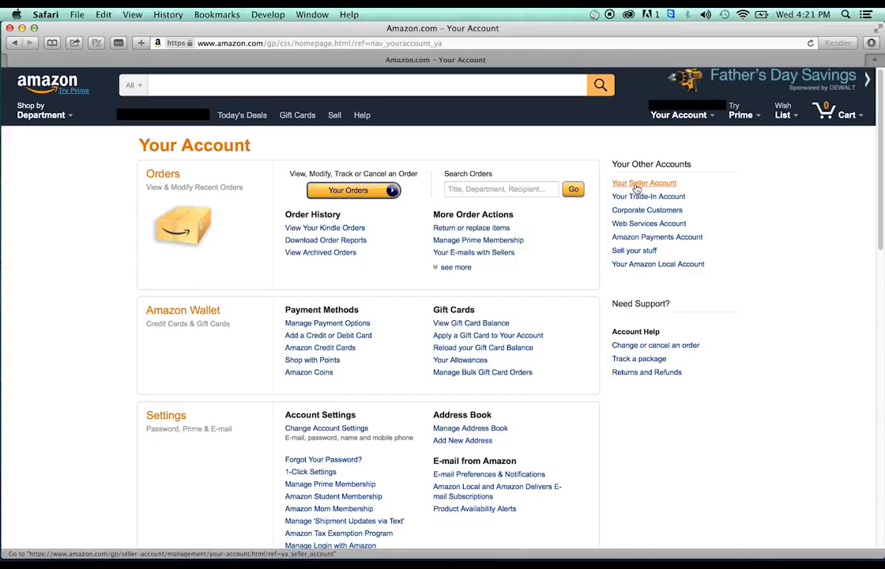
{"action": "left_click", "coordinate": [636, 188]}
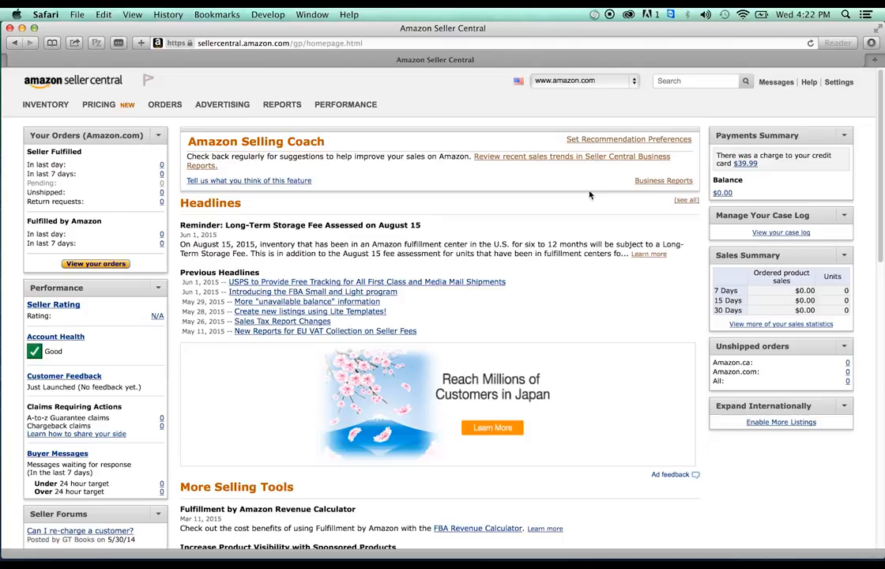
Search Seller Central help for 'category approval'
{"action": "left_click", "coordinate": [688, 84]}
{"action": "type", "text": "category approval"}
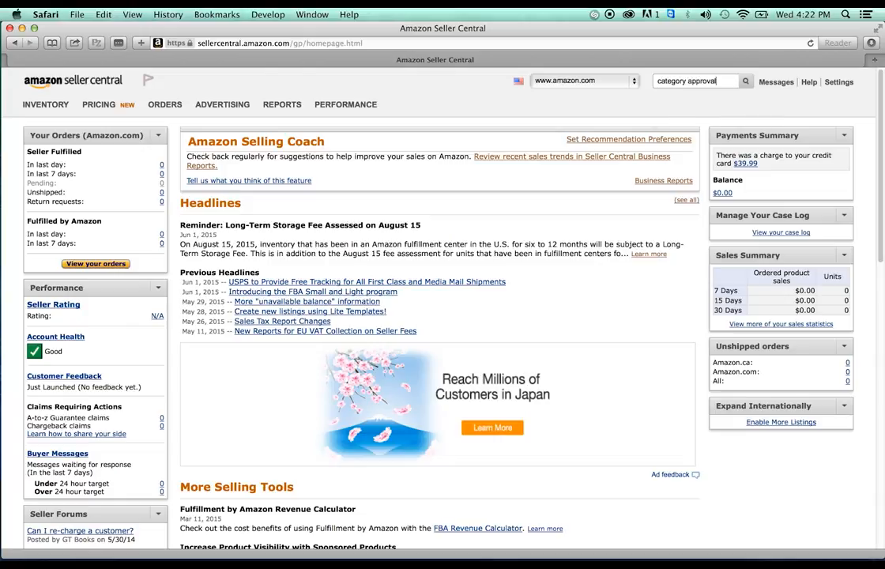
{"action": "left_click", "coordinate": [744, 82]}
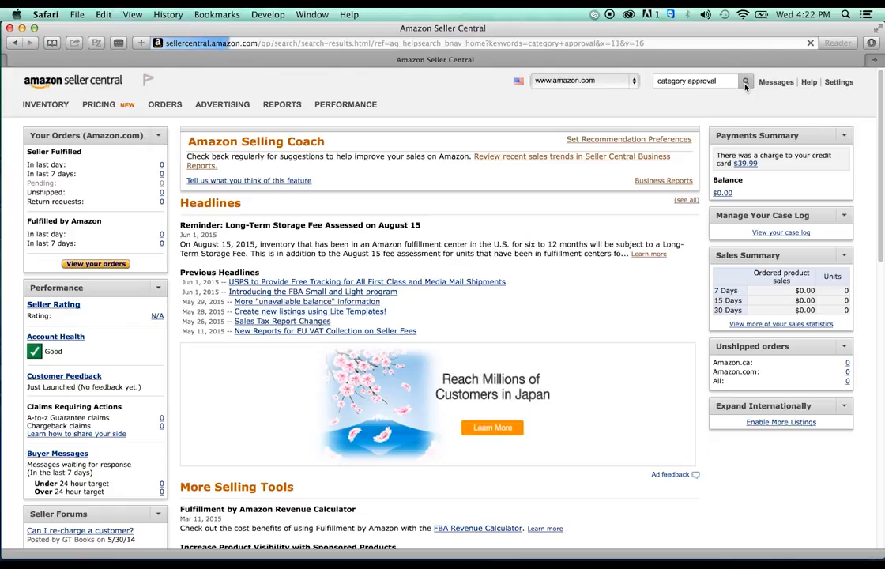
{"action": "mouse_move", "coordinate": [165, 106]}
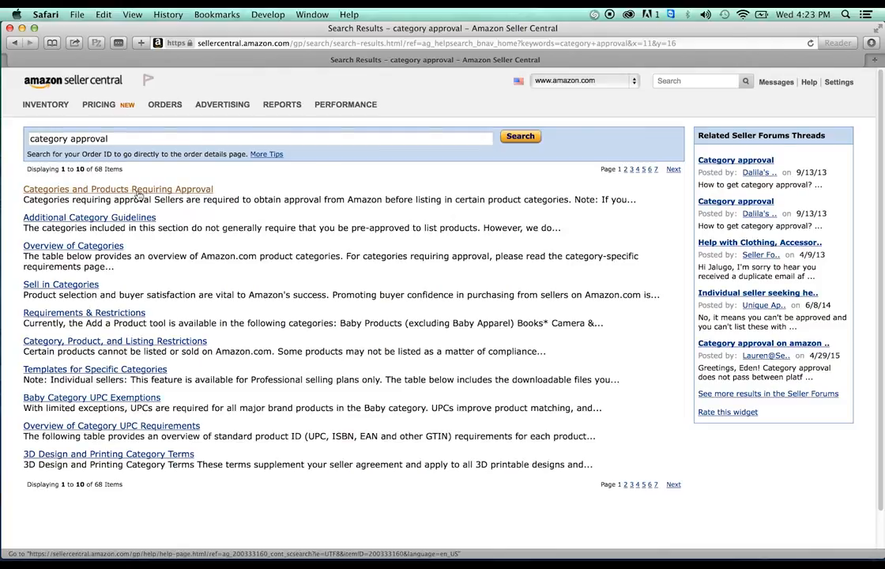
Open the Luggage & Travel Accessories page from the Categories and Products Requiring Approval article
{"action": "left_click", "coordinate": [138, 190]}
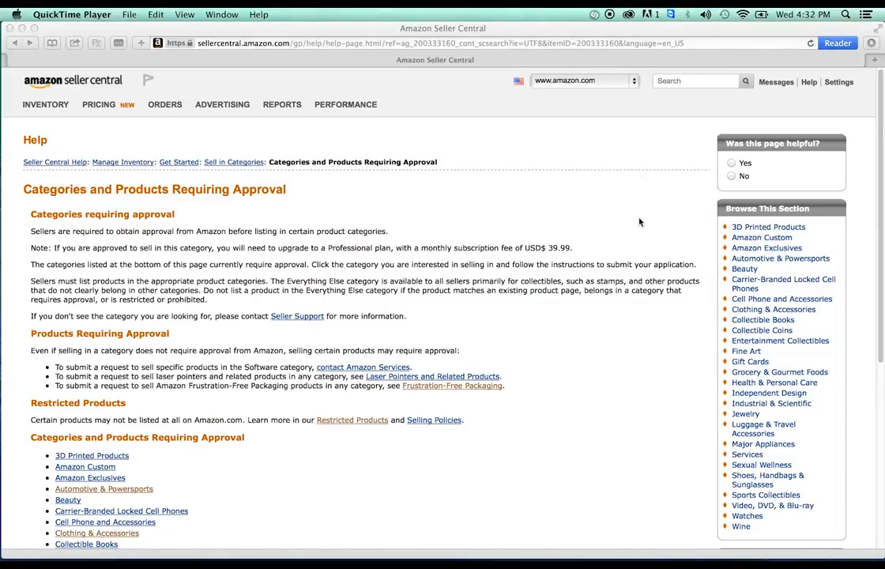
{"action": "scroll", "coordinate": [639, 223], "scroll_direction": "down", "scroll_amount": 5}
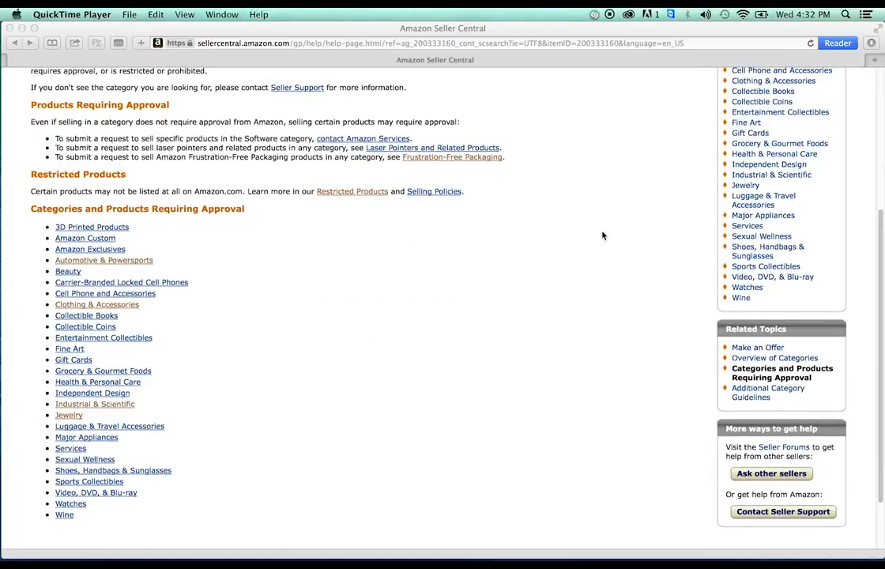
{"action": "left_click", "coordinate": [143, 433]}
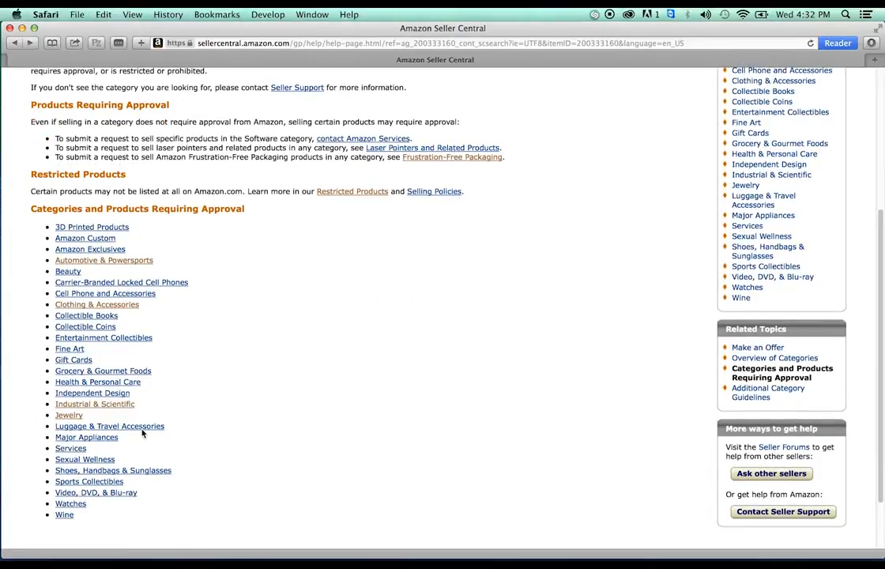
{"action": "left_click", "coordinate": [143, 429]}
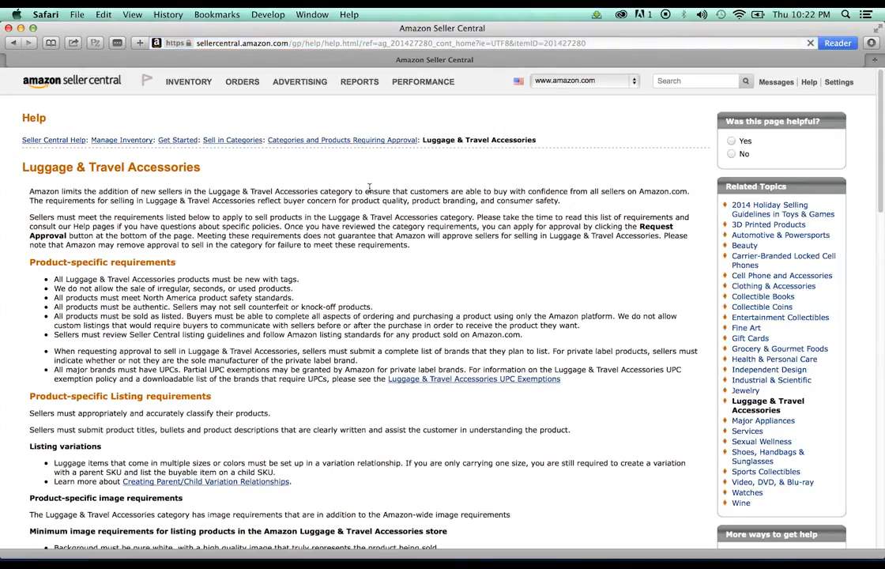
{"action": "scroll", "coordinate": [323, 161], "scroll_direction": "down", "scroll_amount": 2}
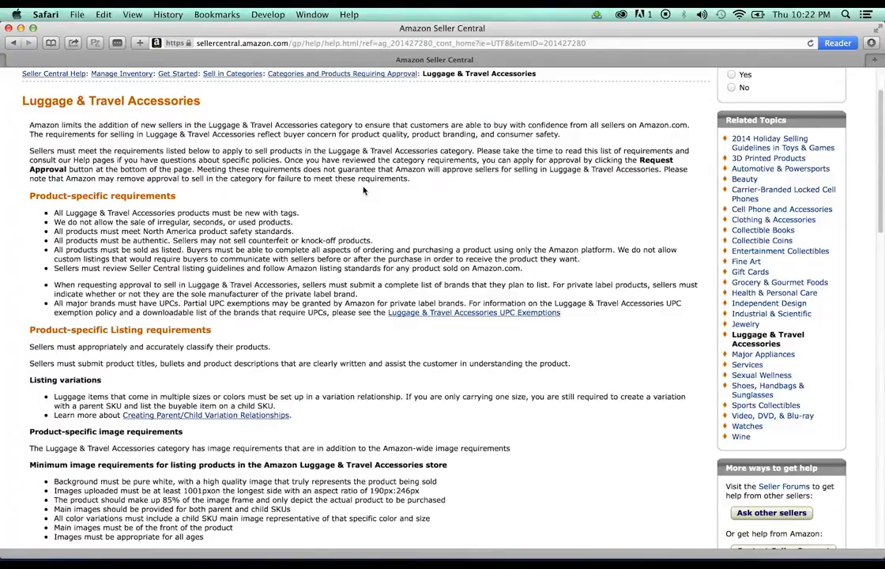
{"action": "scroll", "coordinate": [362, 184], "scroll_direction": "down", "scroll_amount": 2}
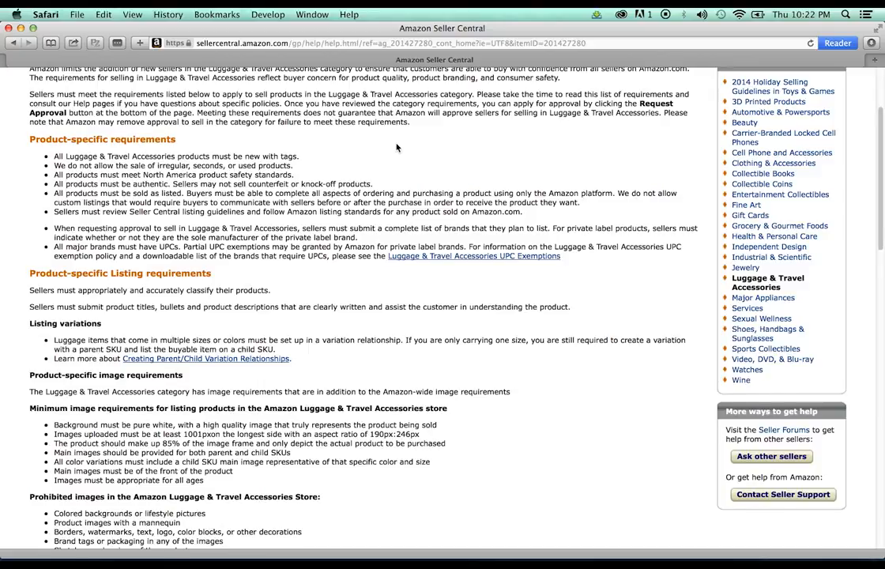
{"action": "scroll", "coordinate": [397, 148], "scroll_direction": "down", "scroll_amount": 2}
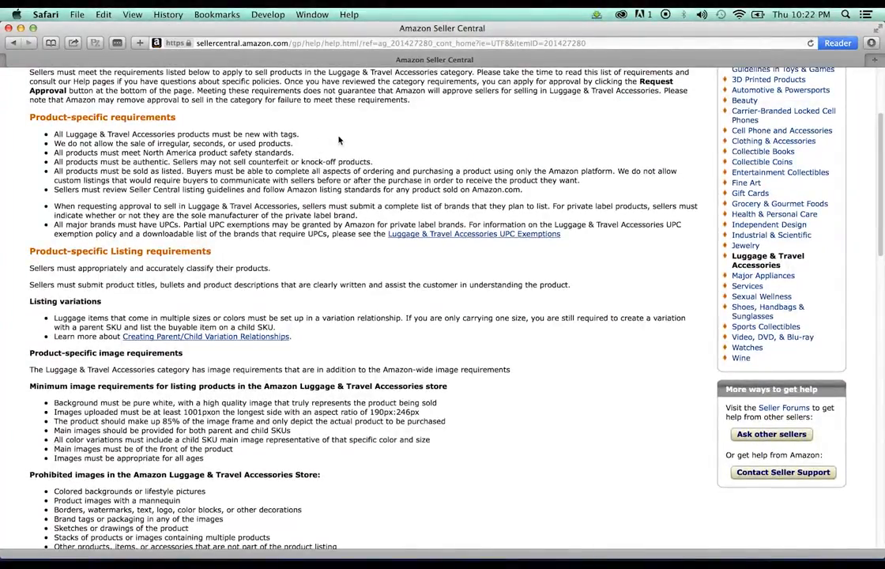
{"action": "scroll", "coordinate": [353, 139], "scroll_direction": "down", "scroll_amount": 1}
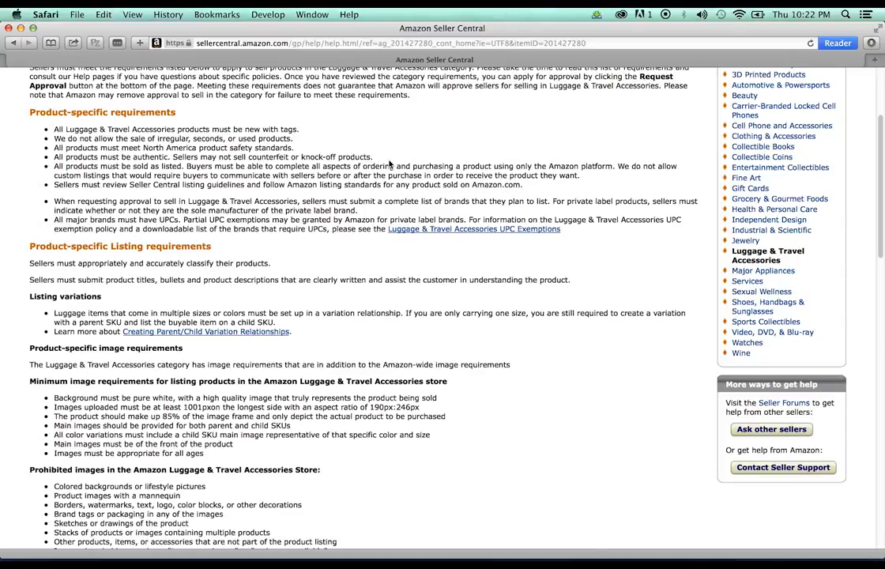
{"action": "scroll", "coordinate": [389, 164], "scroll_direction": "down", "scroll_amount": 5}
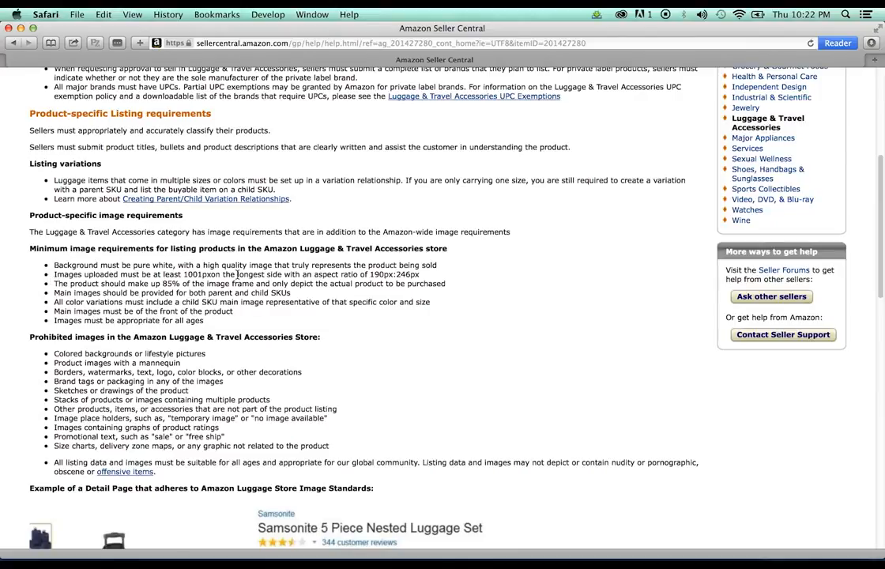
{"action": "left_click_drag", "start_coordinate": [184, 274], "coordinate": [204, 275]}
{"action": "left_click", "coordinate": [443, 265]}
{"action": "scroll", "coordinate": [237, 347], "scroll_direction": "down", "scroll_amount": 1}
{"action": "scroll", "coordinate": [245, 348], "scroll_direction": "down", "scroll_amount": 1}
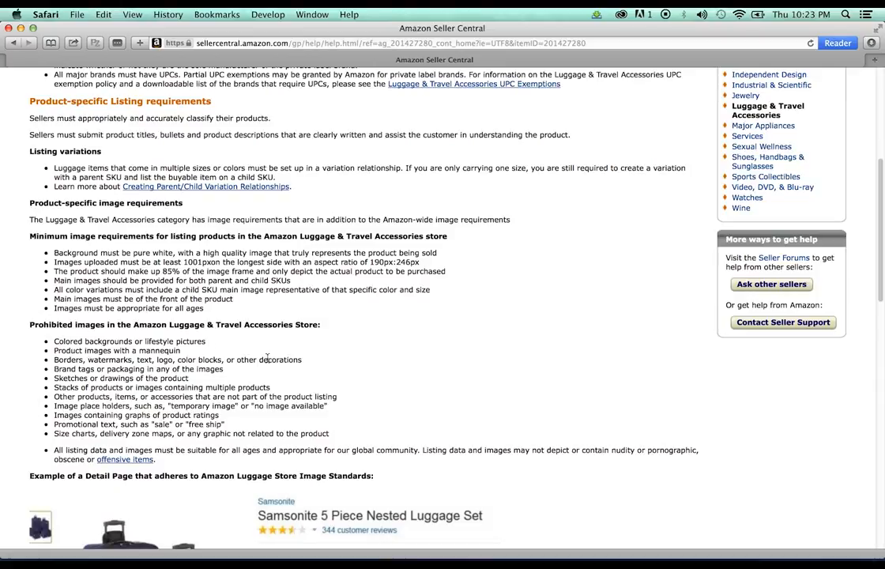
{"action": "scroll", "coordinate": [387, 205], "scroll_direction": "down", "scroll_amount": 5}
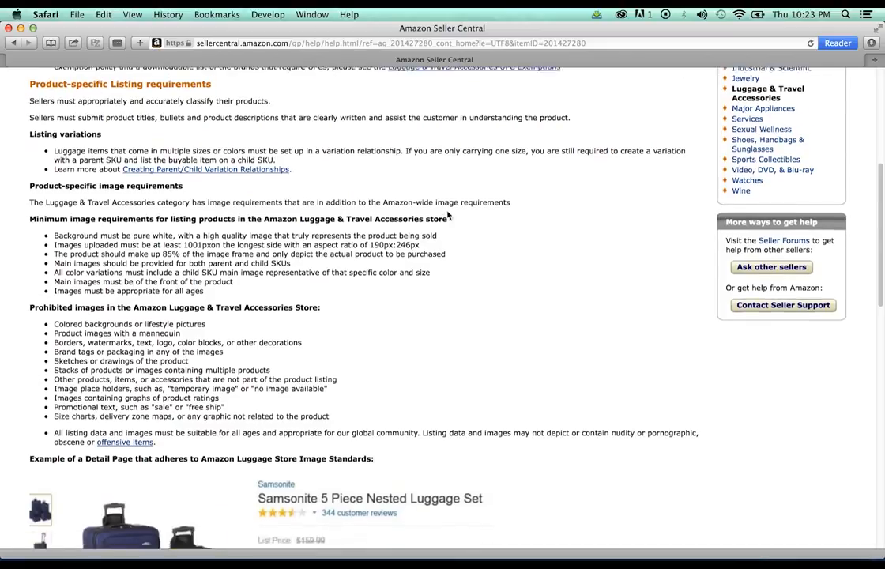
{"action": "scroll", "coordinate": [446, 215], "scroll_direction": "down", "scroll_amount": 2}
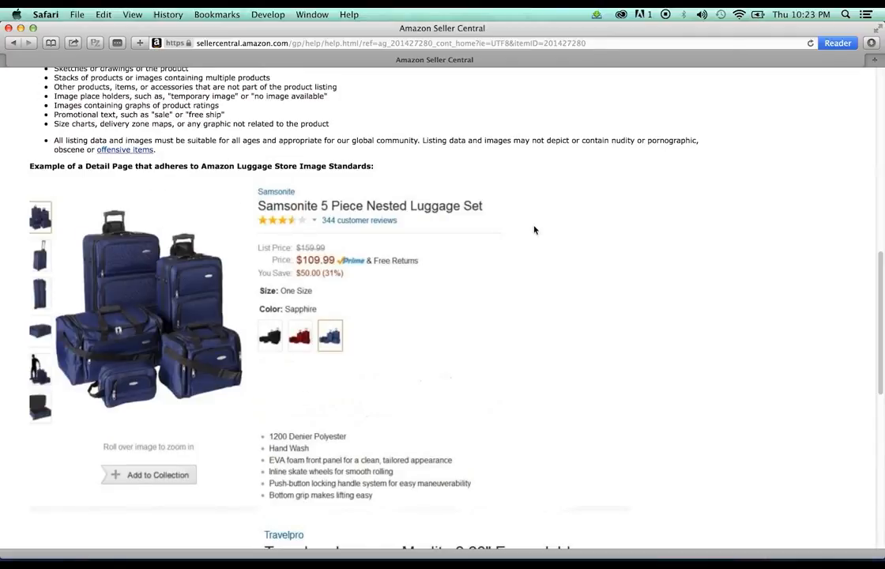
Request approval for Luggage & Travel Accessories from the Next Step section of the help page
{"action": "scroll", "coordinate": [533, 229], "scroll_direction": "down", "scroll_amount": 3}
{"action": "scroll", "coordinate": [430, 232], "scroll_direction": "down", "scroll_amount": 8}
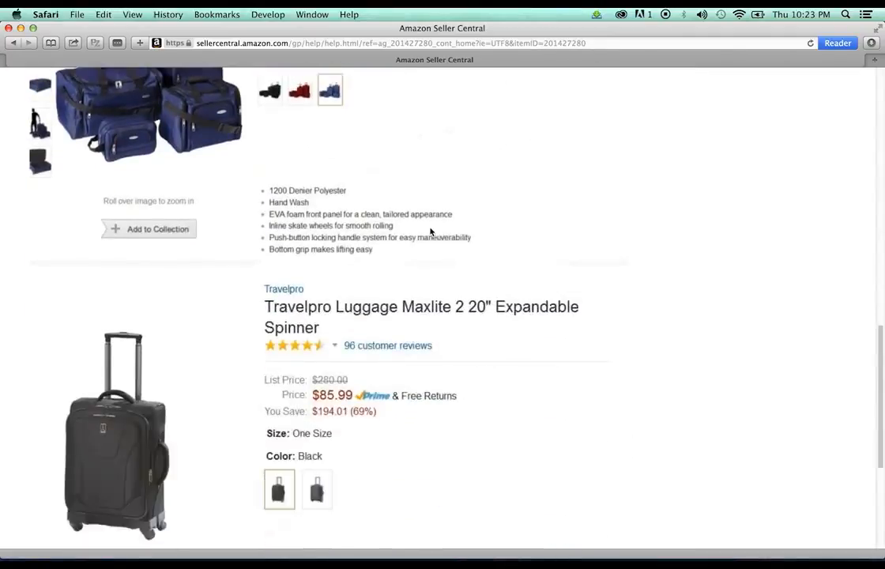
{"action": "scroll", "coordinate": [430, 231], "scroll_direction": "down", "scroll_amount": 3}
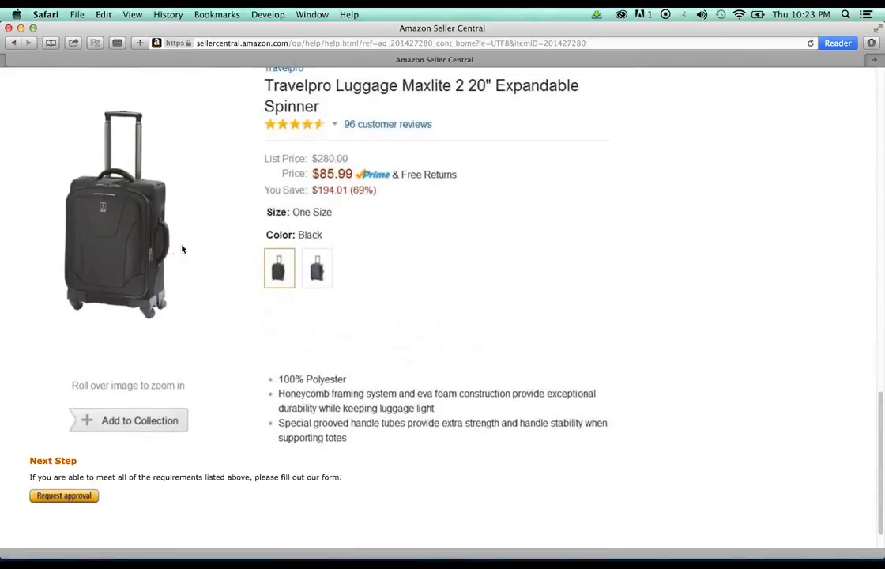
{"action": "scroll", "coordinate": [183, 247], "scroll_direction": "up", "scroll_amount": 2}
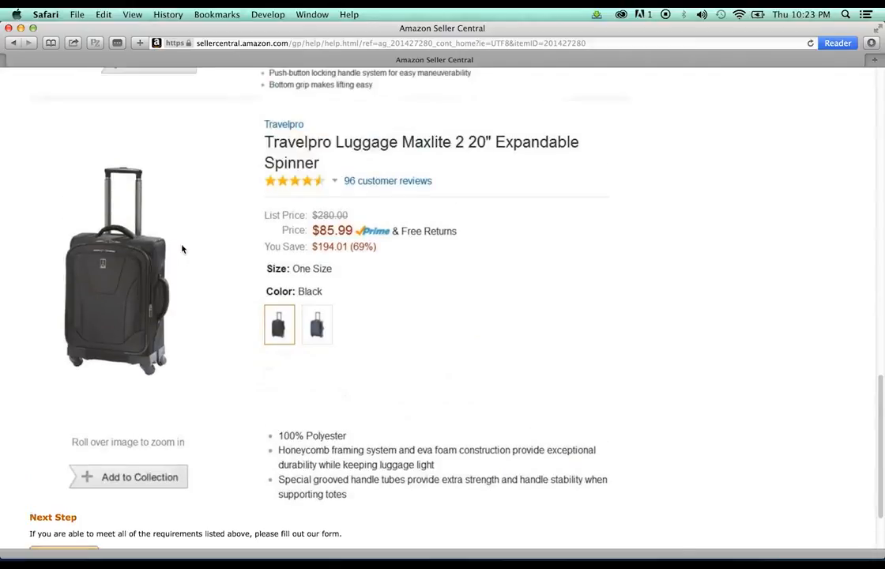
{"action": "scroll", "coordinate": [183, 249], "scroll_direction": "down", "scroll_amount": 3}
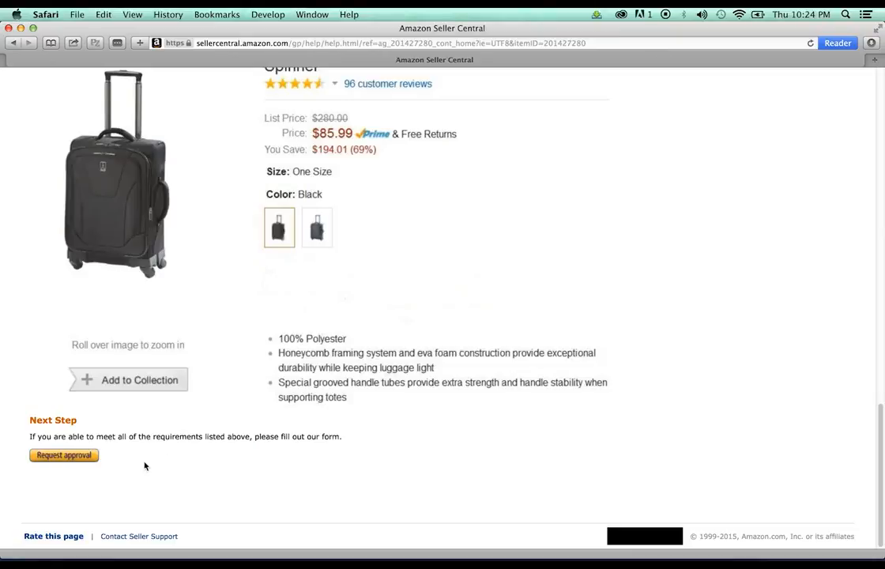
{"action": "left_click", "coordinate": [76, 457]}
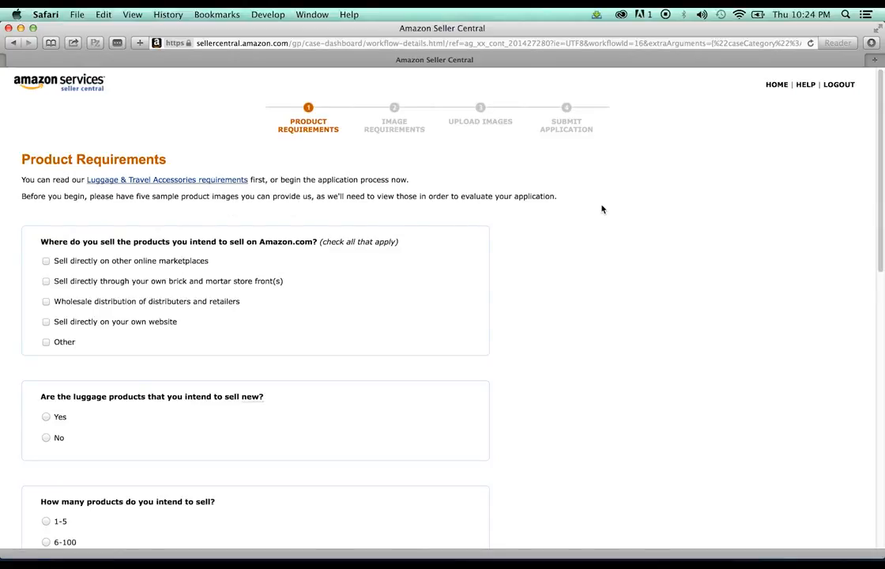
Set the selling location to Other: 'I will sell solely on Amazon.com'
{"action": "scroll", "coordinate": [601, 208], "scroll_direction": "down", "scroll_amount": 3}
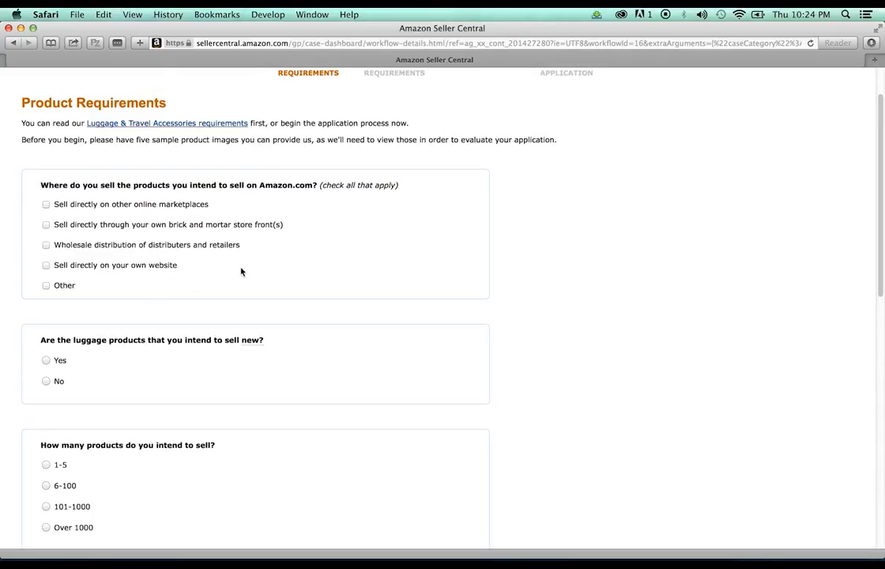
{"action": "left_click", "coordinate": [45, 286]}
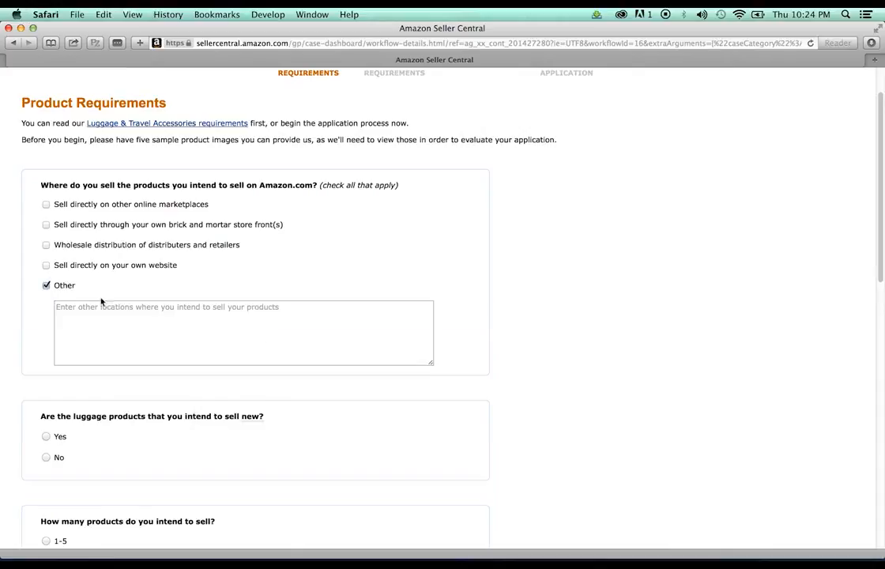
{"action": "left_click", "coordinate": [118, 318]}
{"action": "type", "text": "I wil"}
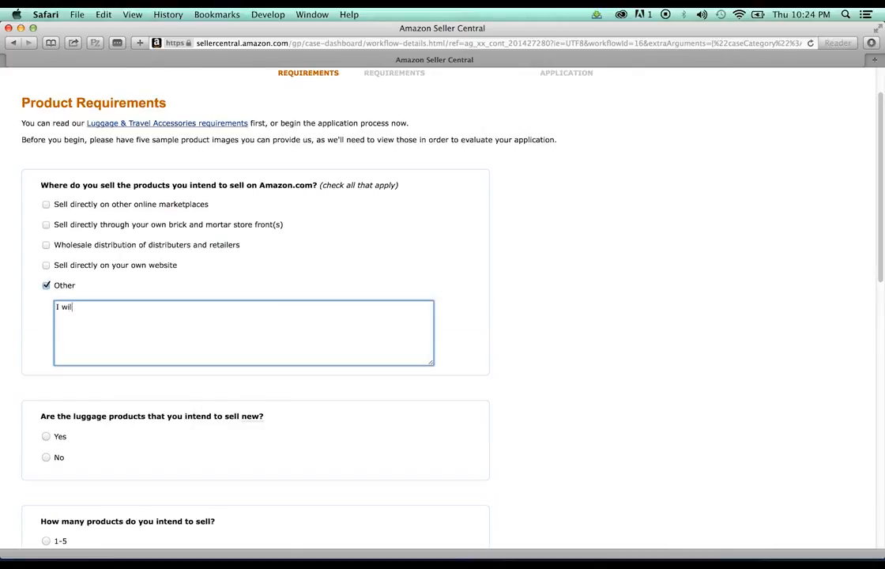
{"action": "type", "text": "l sell solely on Amazon.com."}
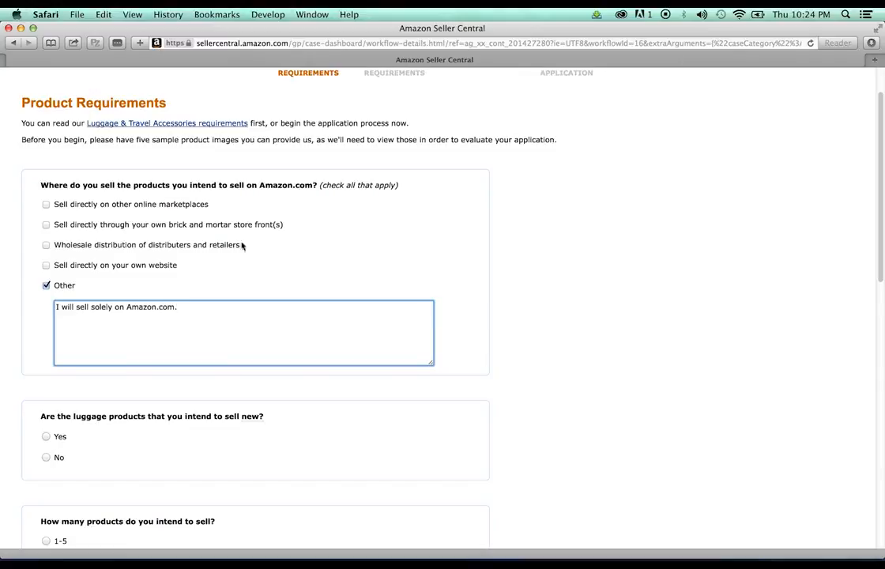
{"action": "left_click", "coordinate": [529, 312]}
Answer that the products are new, number 101-1000, and you are not the brand owner
{"action": "scroll", "coordinate": [528, 276], "scroll_direction": "down", "scroll_amount": 3}
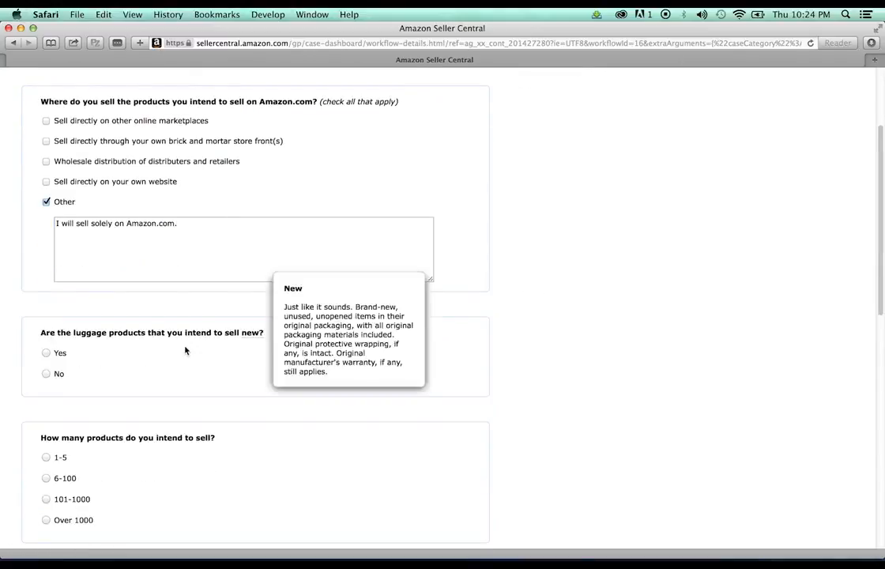
{"action": "left_click", "coordinate": [46, 352]}
{"action": "scroll", "coordinate": [542, 288], "scroll_direction": "down", "scroll_amount": 5}
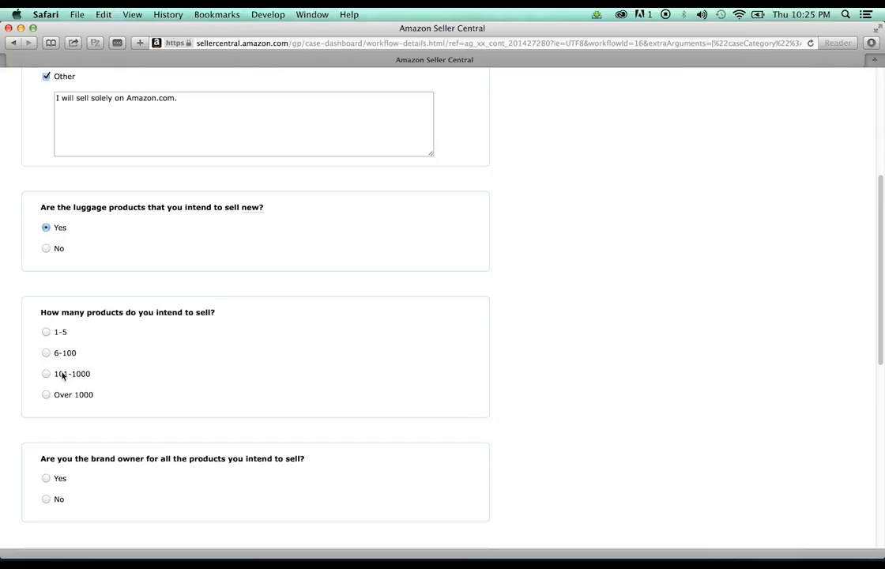
{"action": "left_click", "coordinate": [46, 353]}
{"action": "scroll", "coordinate": [442, 234], "scroll_direction": "down", "scroll_amount": 4}
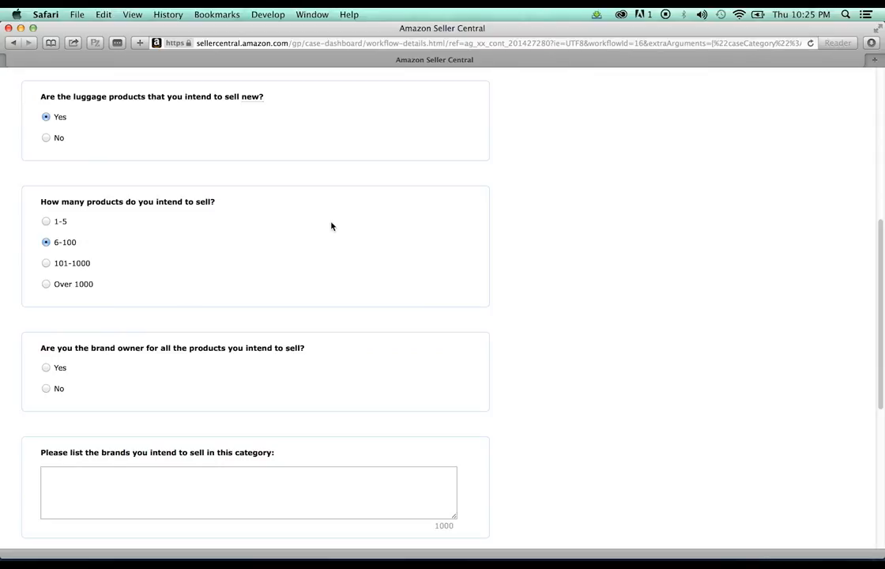
{"action": "scroll", "coordinate": [331, 226], "scroll_direction": "down", "scroll_amount": 1}
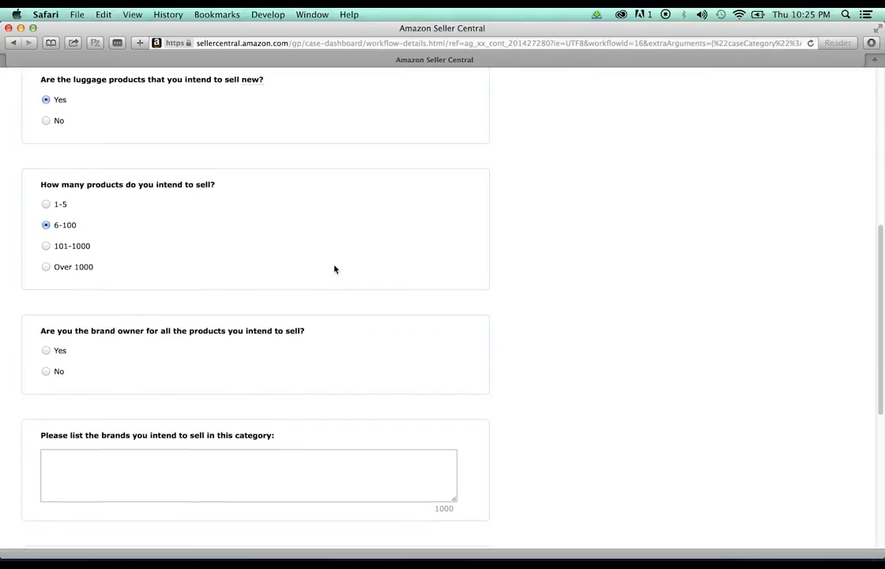
{"action": "scroll", "coordinate": [334, 269], "scroll_direction": "down", "scroll_amount": 2}
{"action": "left_click", "coordinate": [45, 165]}
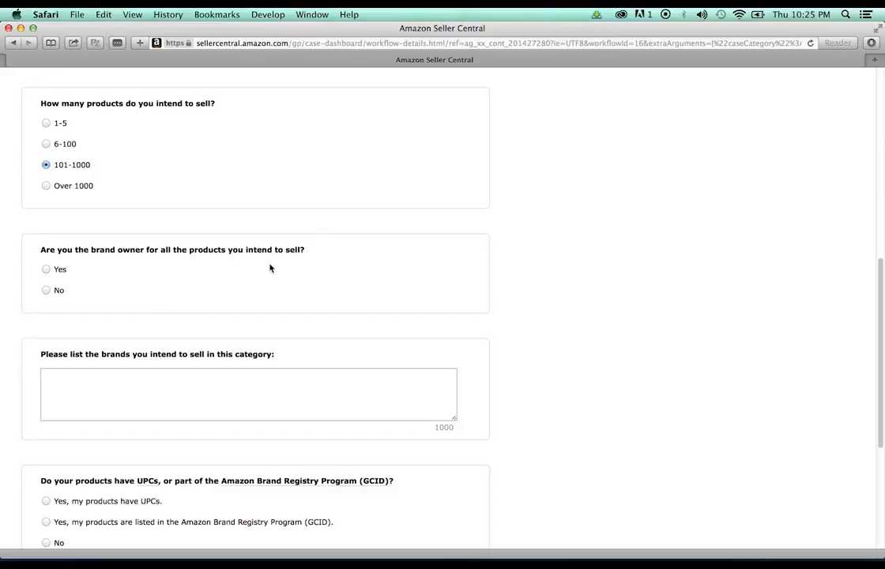
{"action": "left_click", "coordinate": [46, 289]}
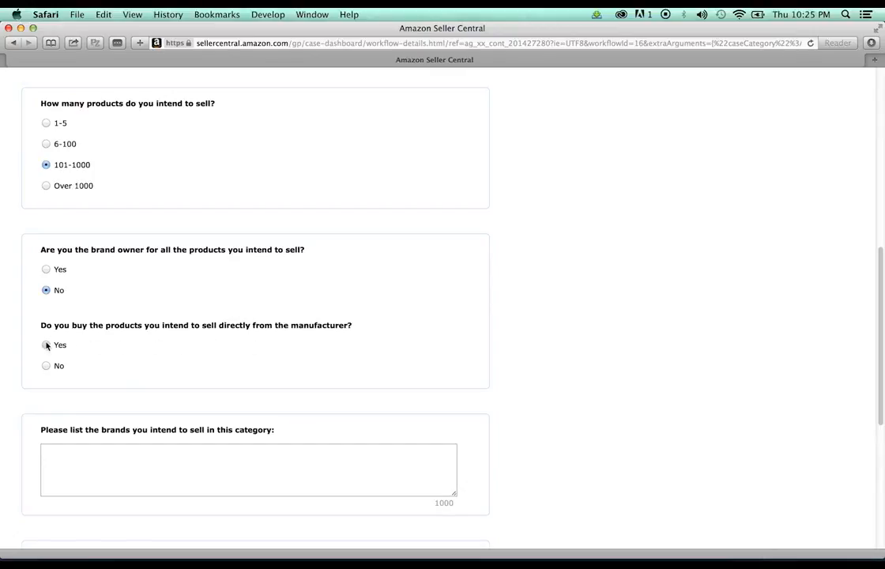
Select the brands field, then open a new blank browser window
{"action": "scroll", "coordinate": [249, 462], "scroll_direction": "down", "scroll_amount": 2}
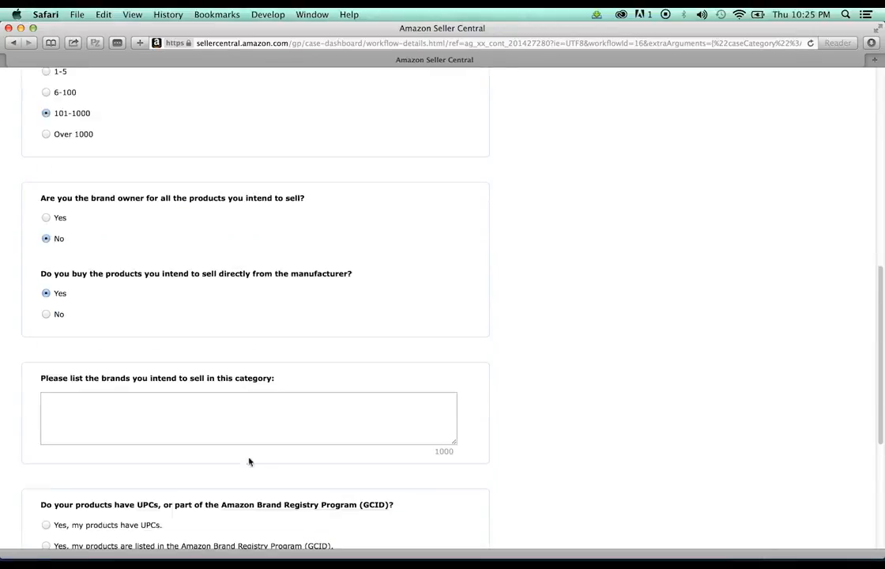
{"action": "left_click", "coordinate": [227, 408]}
{"action": "scroll", "coordinate": [474, 226], "scroll_direction": "down", "scroll_amount": 3}
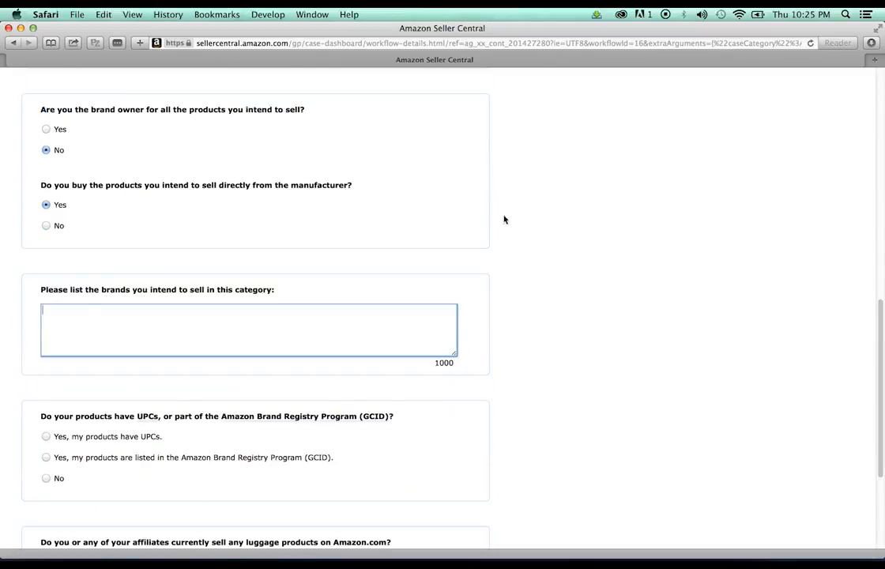
{"action": "left_click", "coordinate": [76, 14]}
{"action": "left_click", "coordinate": [88, 27]}
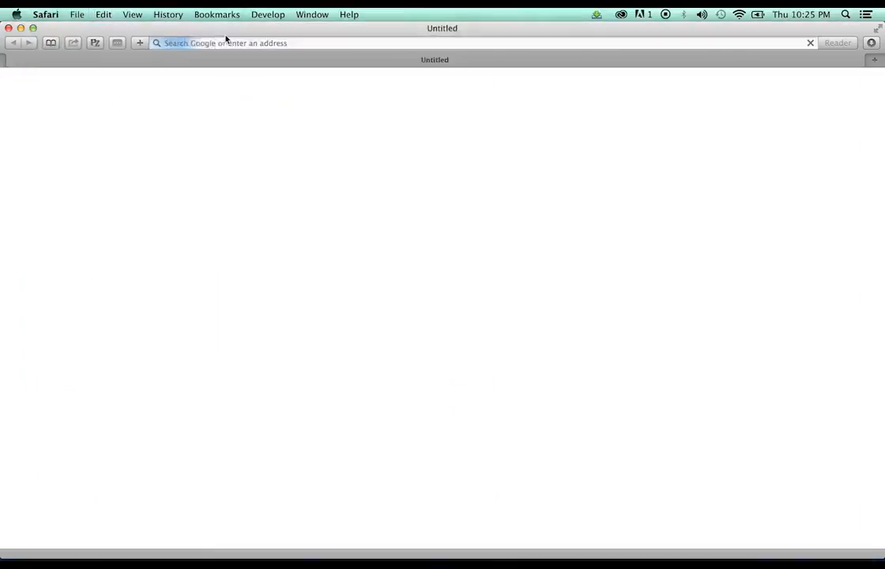
Load amazon.com and search the Luggage & Travel Gear department
{"action": "type", "text": "amazon.com"}
{"action": "key", "text": "Return"}
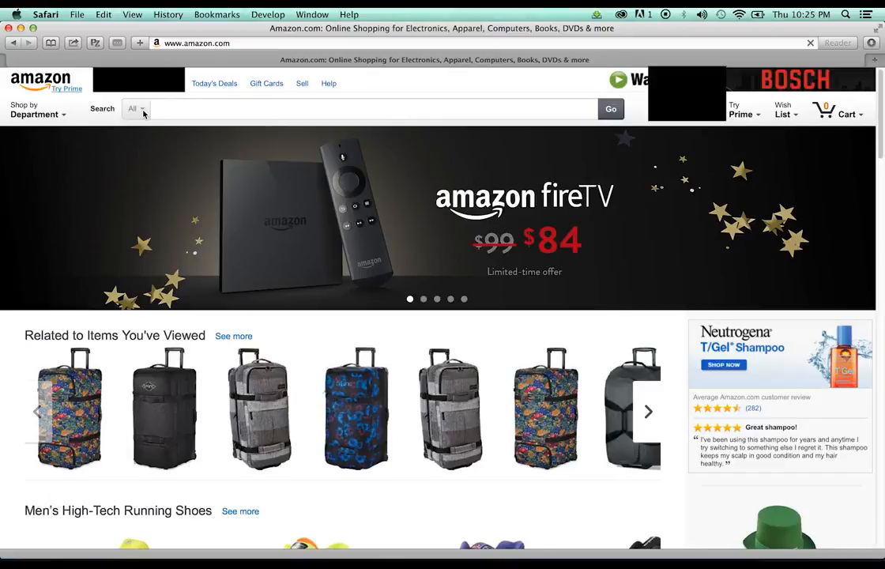
{"action": "left_click", "coordinate": [143, 113]}
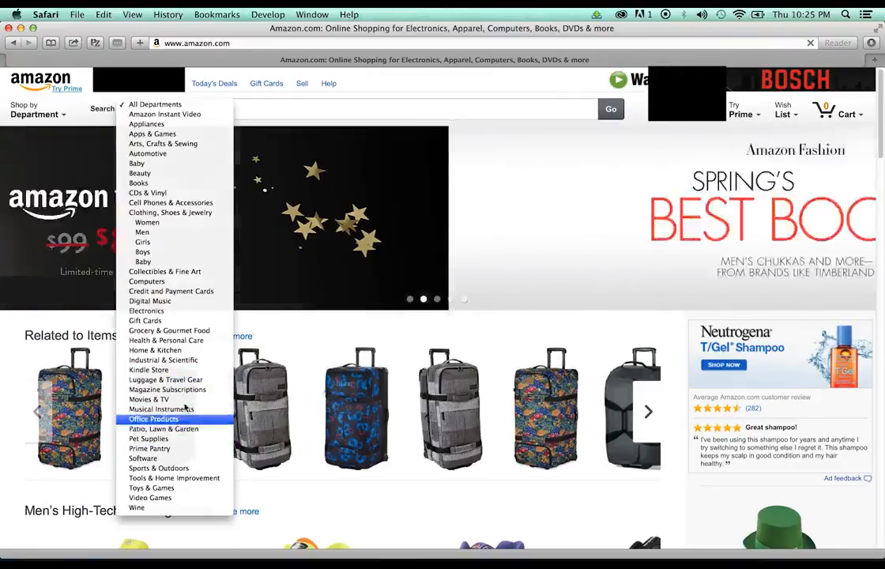
{"action": "left_click", "coordinate": [183, 380]}
{"action": "left_click", "coordinate": [613, 110]}
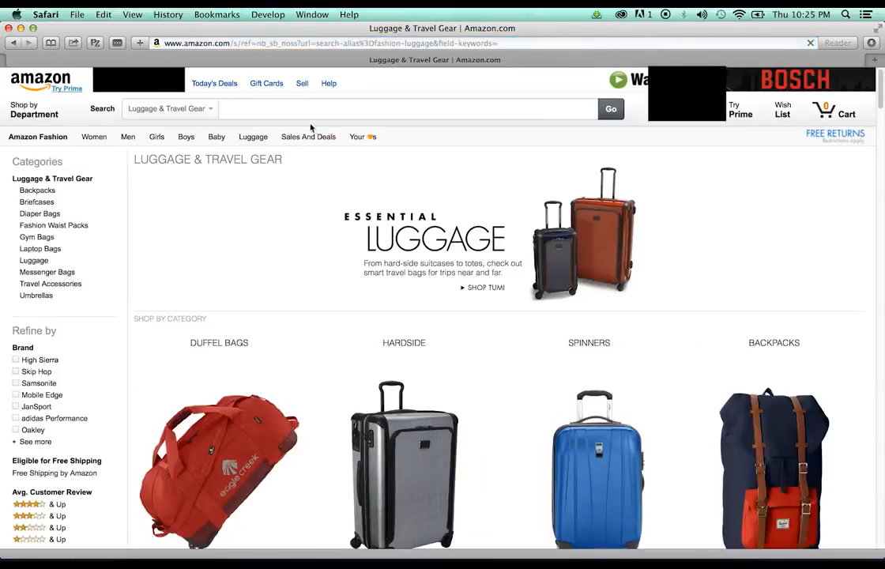
Open the Hardside suitcase results from the luggage category page
{"action": "scroll", "coordinate": [310, 128], "scroll_direction": "down", "scroll_amount": 5}
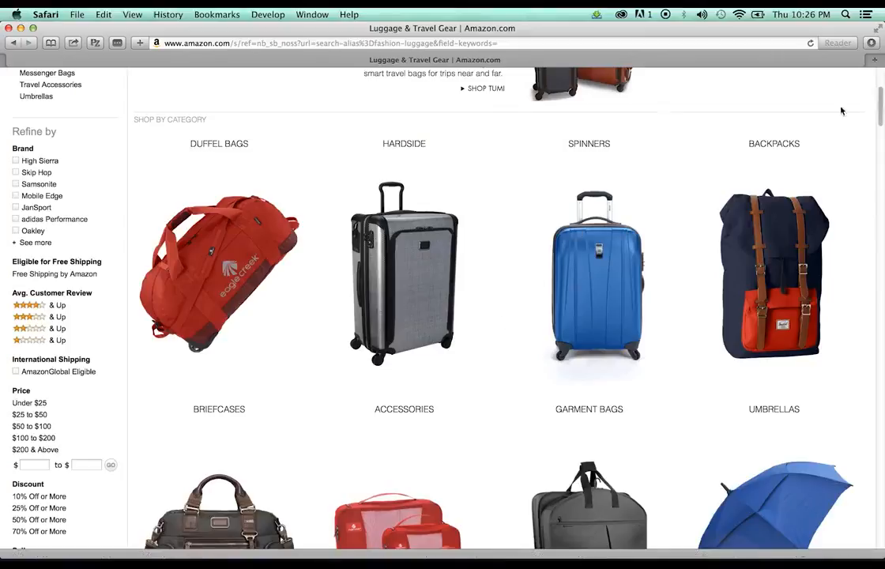
{"action": "scroll", "coordinate": [509, 297], "scroll_direction": "down", "scroll_amount": 3}
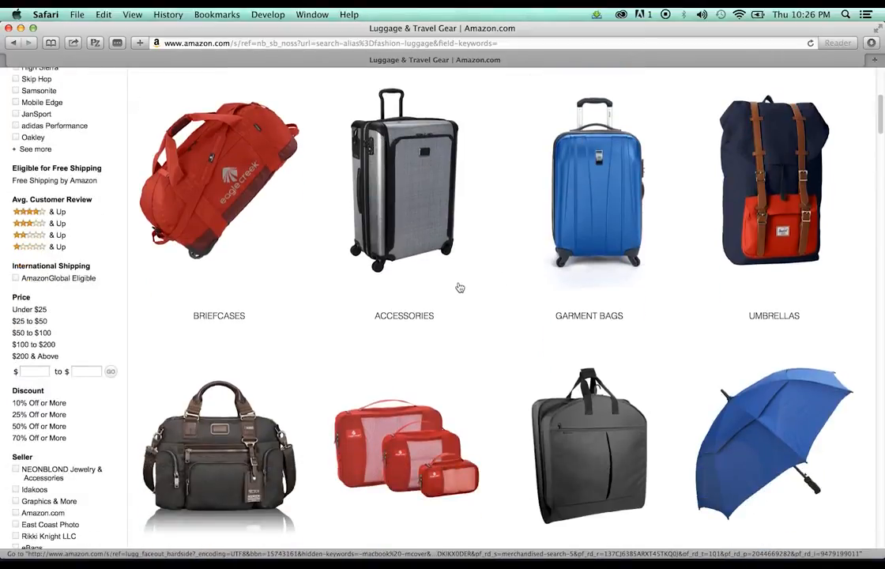
{"action": "scroll", "coordinate": [458, 288], "scroll_direction": "down", "scroll_amount": 2}
{"action": "scroll", "coordinate": [459, 288], "scroll_direction": "up", "scroll_amount": 6}
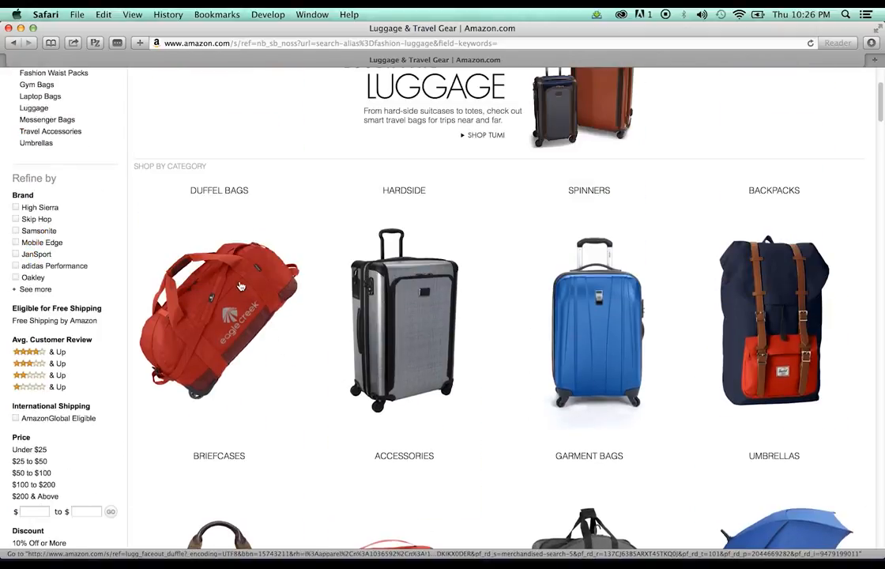
{"action": "left_click", "coordinate": [416, 307]}
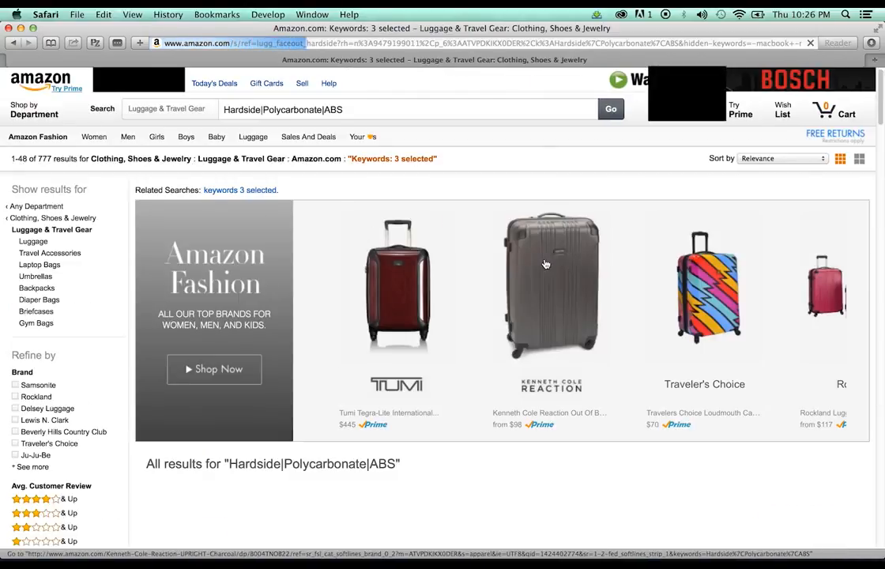
Scroll the hardside results to find brands like Rockland, London Fog and Heys USA
{"action": "scroll", "coordinate": [624, 245], "scroll_direction": "down", "scroll_amount": 5}
{"action": "scroll", "coordinate": [629, 244], "scroll_direction": "down", "scroll_amount": 3}
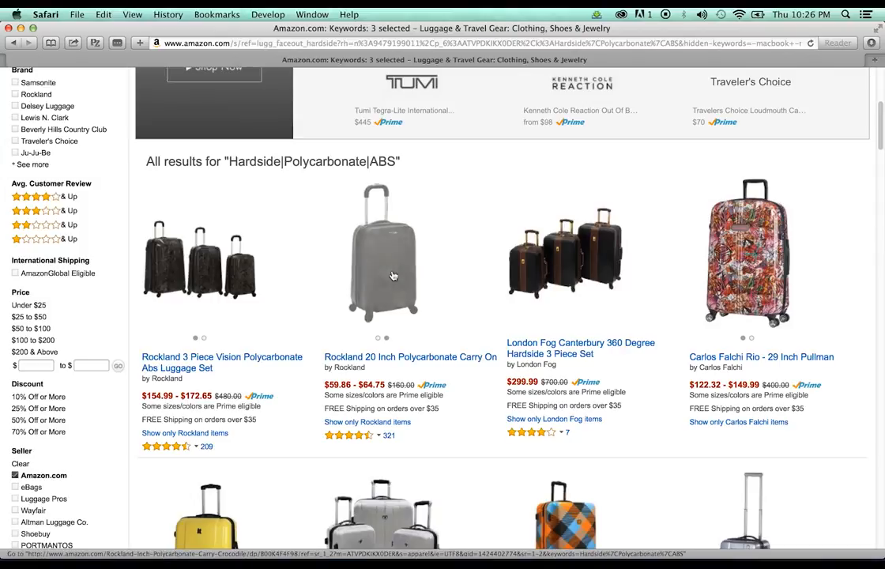
{"action": "scroll", "coordinate": [478, 227], "scroll_direction": "down", "scroll_amount": 7}
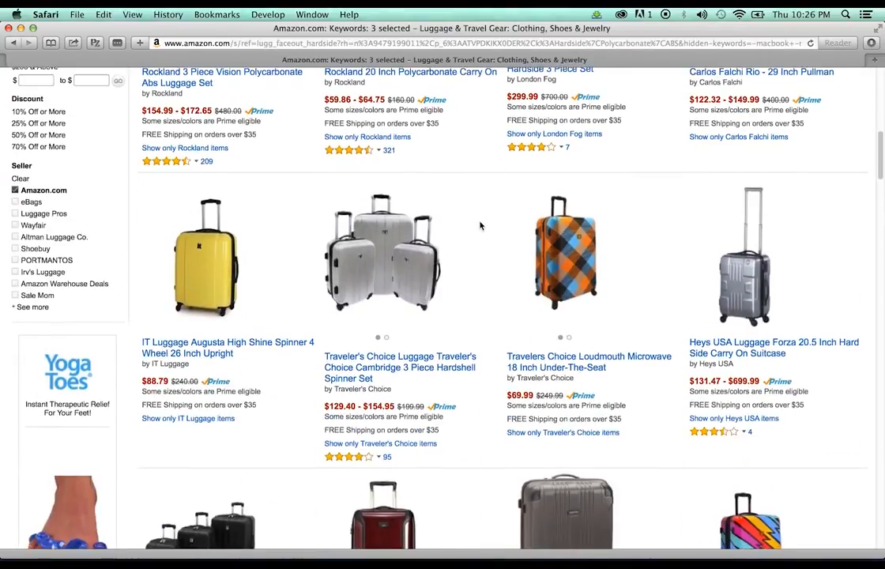
{"action": "scroll", "coordinate": [480, 226], "scroll_direction": "down", "scroll_amount": 1}
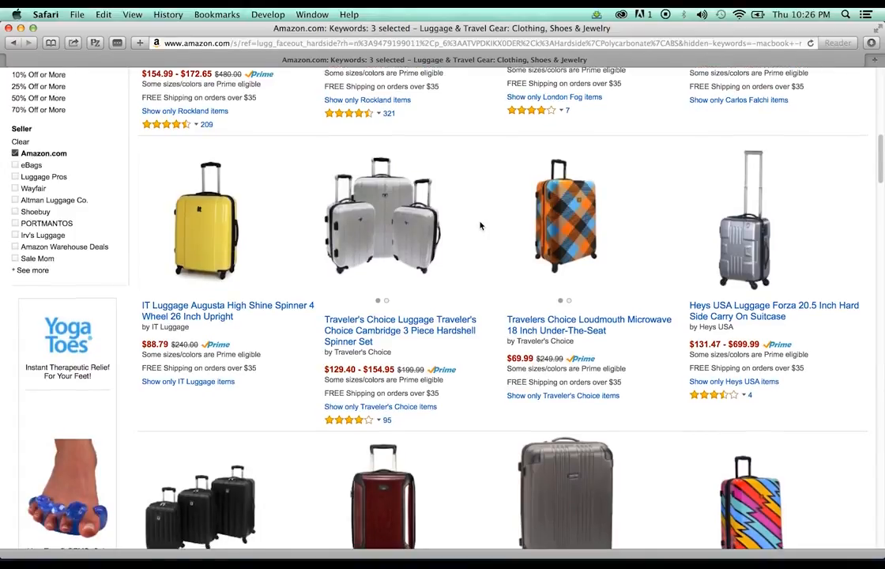
{"action": "scroll", "coordinate": [479, 226], "scroll_direction": "down", "scroll_amount": 7}
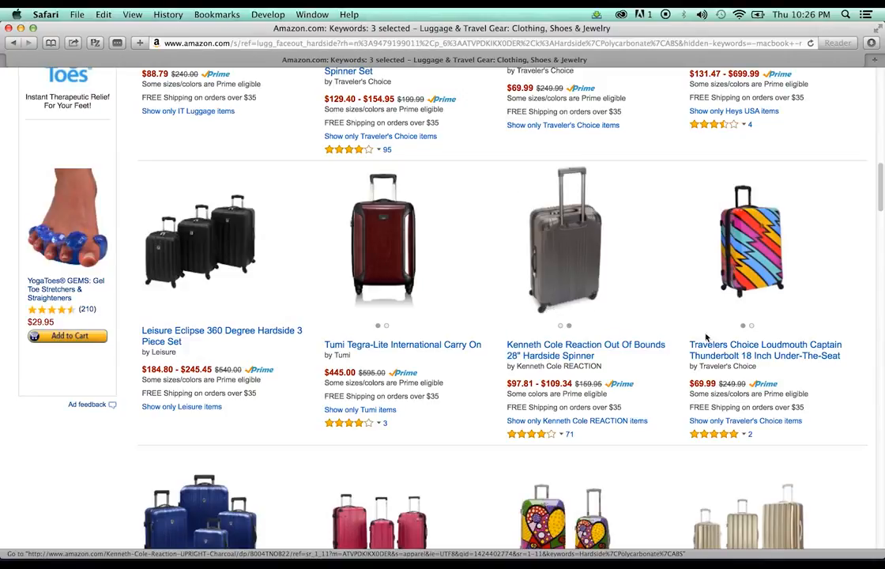
{"action": "scroll", "coordinate": [735, 276], "scroll_direction": "down", "scroll_amount": 2}
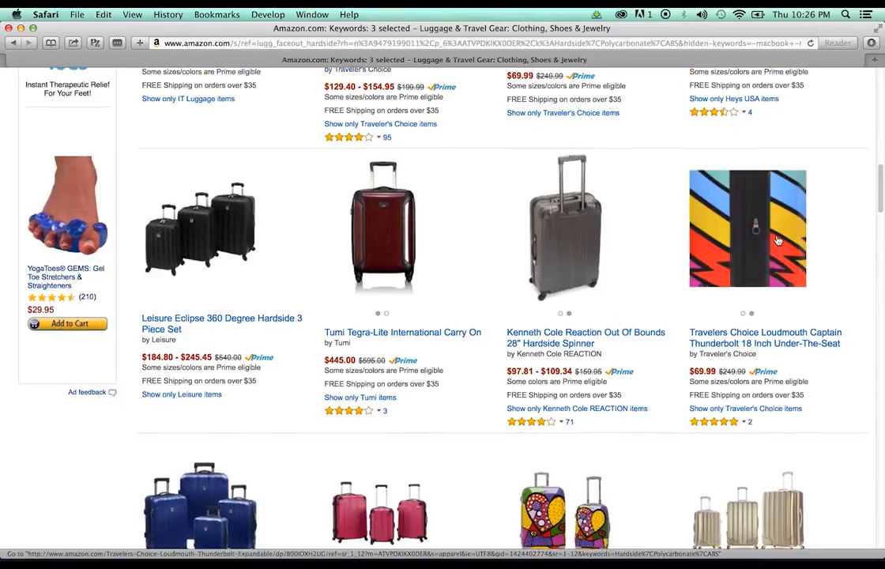
View the Travelers Choice Loudmouth suitcase page, then return to the hardside results
{"action": "left_click", "coordinate": [763, 314]}
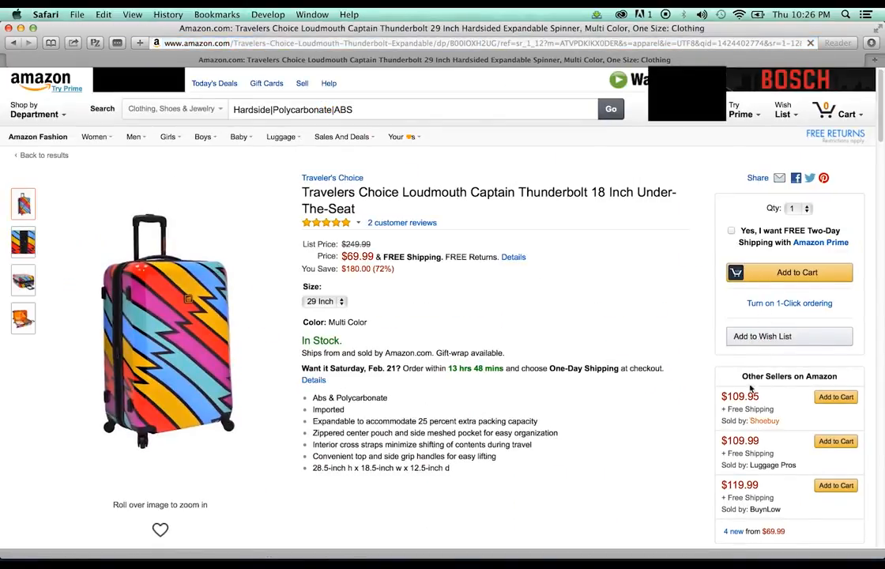
{"action": "mouse_move", "coordinate": [23, 298]}
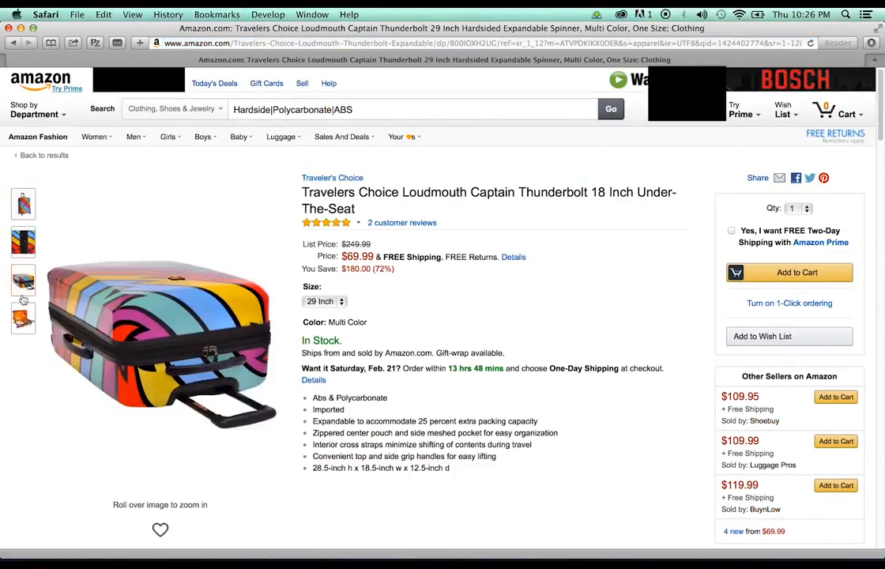
{"action": "left_click", "coordinate": [12, 44]}
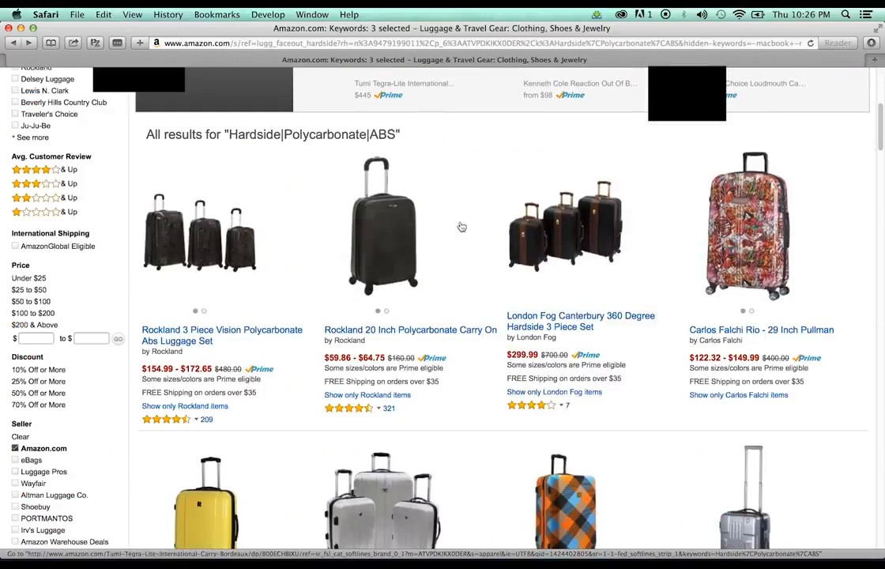
Open the Olympia Luggage 20 Inch Hardcase Carry-On listing further down the results
{"action": "scroll", "coordinate": [460, 226], "scroll_direction": "down", "scroll_amount": 1}
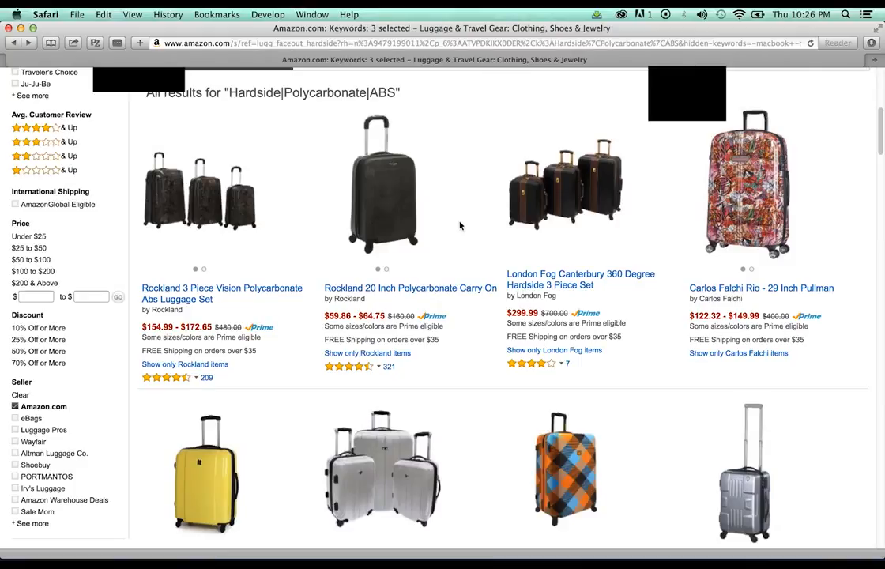
{"action": "scroll", "coordinate": [460, 226], "scroll_direction": "down", "scroll_amount": 3}
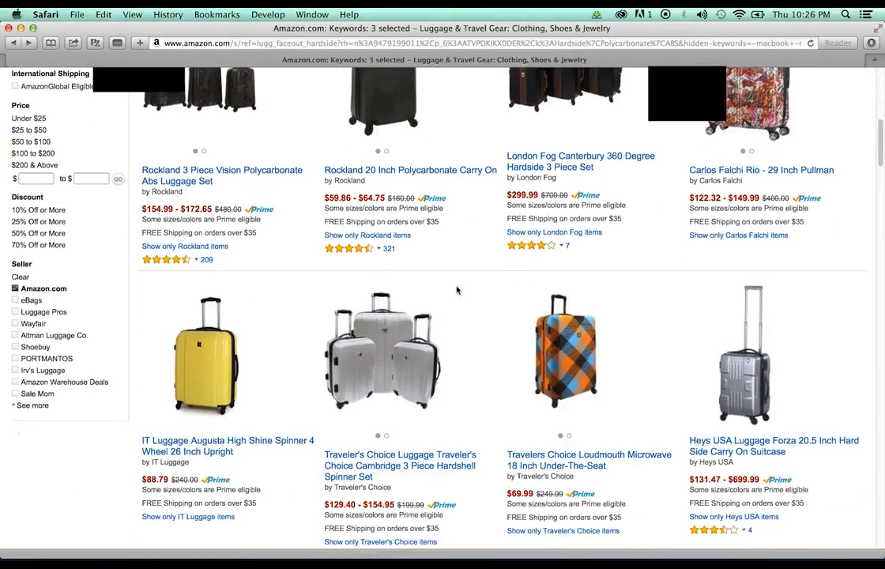
{"action": "scroll", "coordinate": [467, 289], "scroll_direction": "down", "scroll_amount": 7}
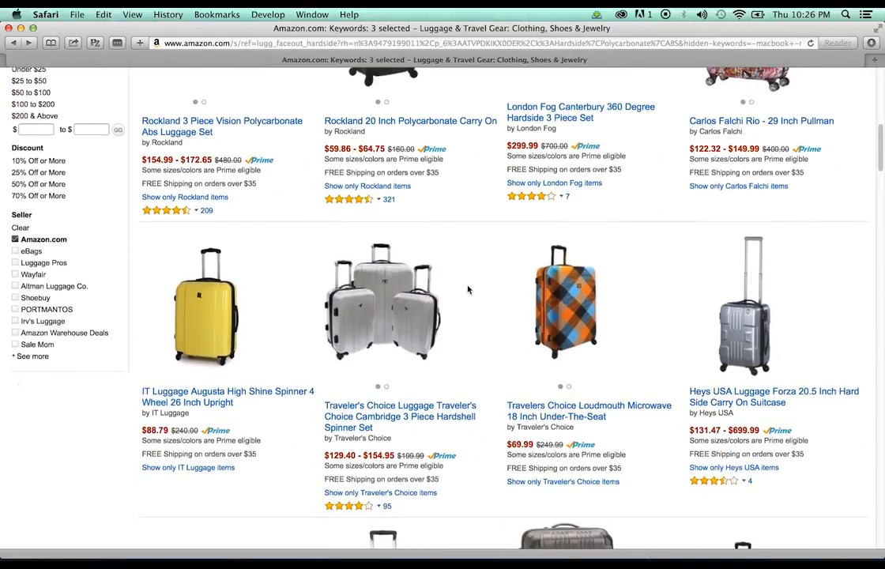
{"action": "scroll", "coordinate": [467, 290], "scroll_direction": "down", "scroll_amount": 14}
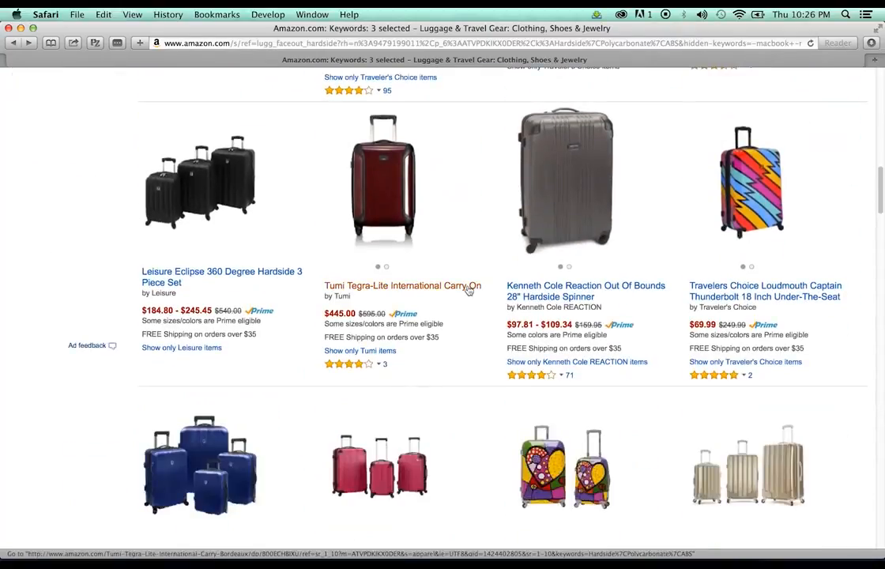
{"action": "scroll", "coordinate": [467, 290], "scroll_direction": "down", "scroll_amount": 4}
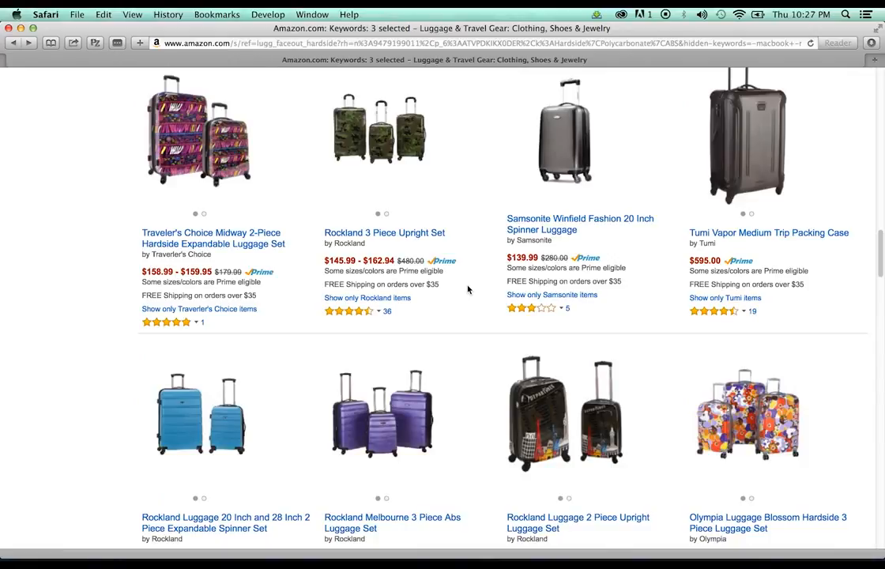
{"action": "scroll", "coordinate": [467, 290], "scroll_direction": "down", "scroll_amount": 7}
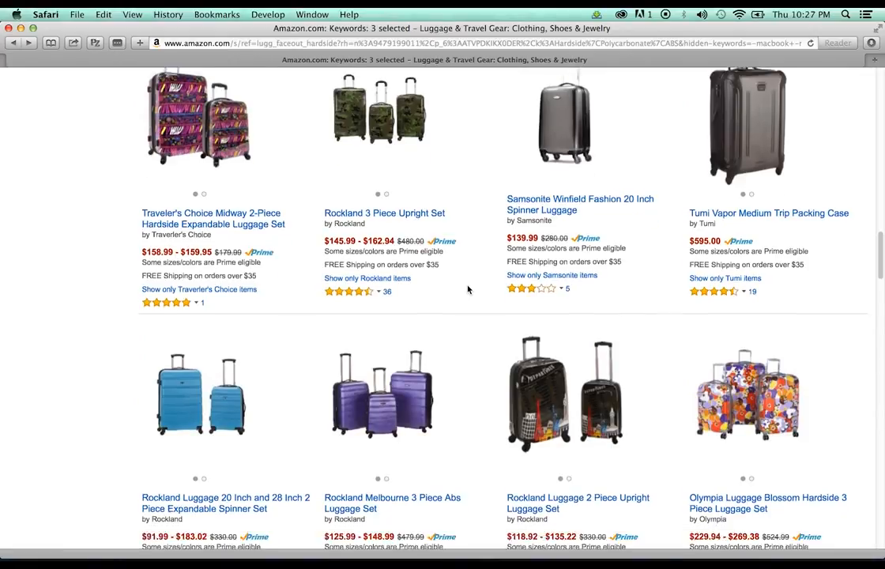
{"action": "scroll", "coordinate": [467, 290], "scroll_direction": "down", "scroll_amount": 5}
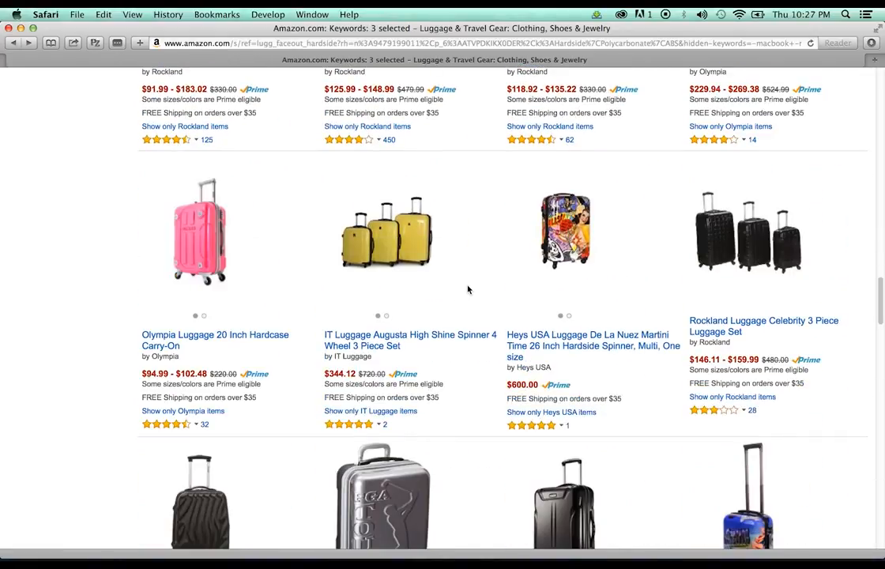
{"action": "left_click", "coordinate": [190, 342]}
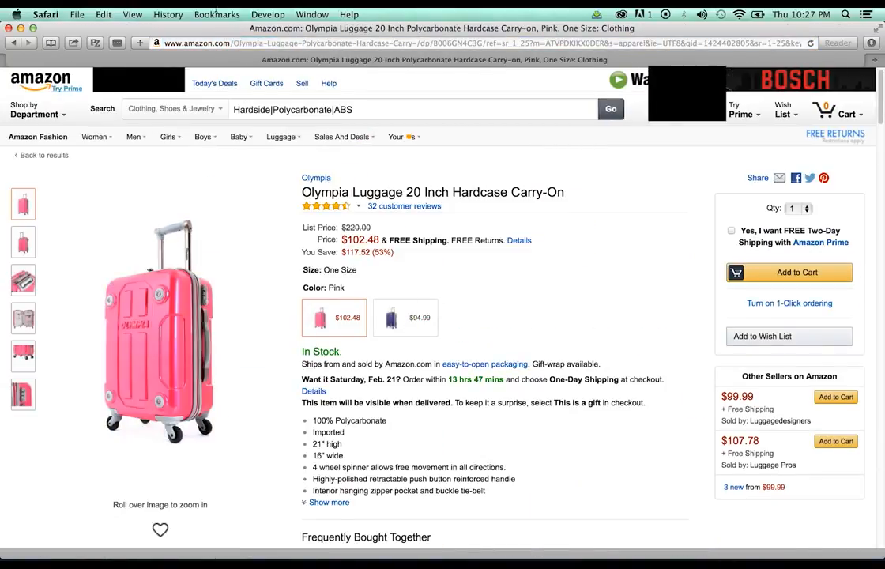
Return to the hardside results and open the Delsey Helium Colours Lightweight Hardside 4 Wheel Spinner
{"action": "left_click", "coordinate": [13, 43]}
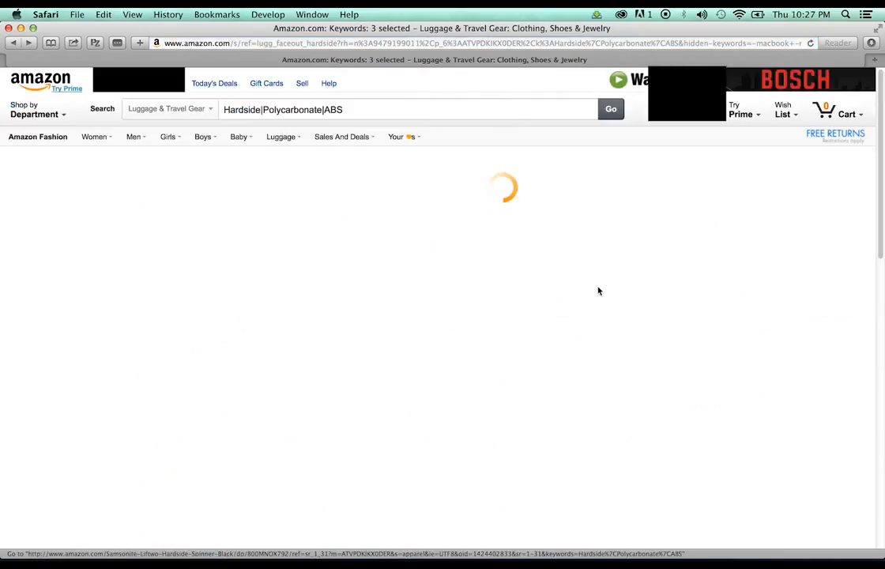
{"action": "scroll", "coordinate": [598, 292], "scroll_direction": "down", "scroll_amount": 10}
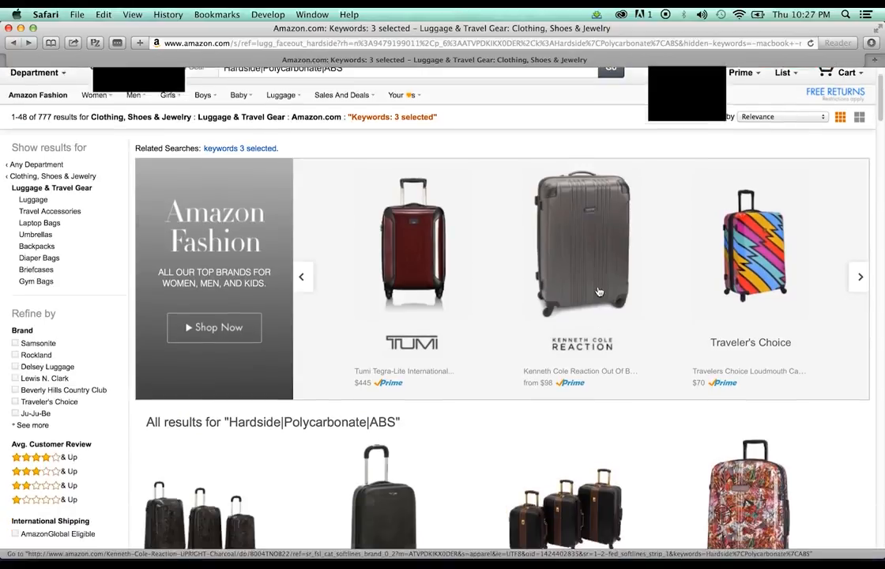
{"action": "scroll", "coordinate": [598, 291], "scroll_direction": "down", "scroll_amount": 15}
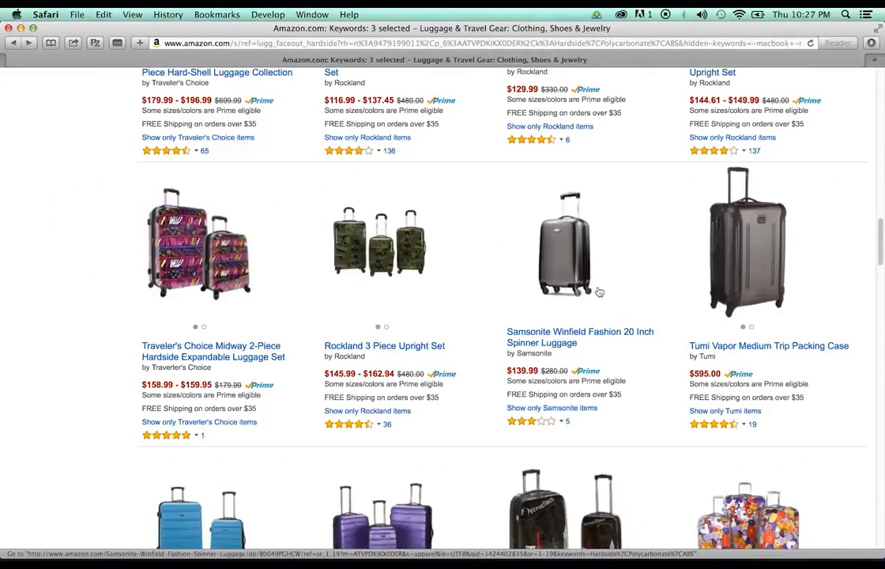
{"action": "scroll", "coordinate": [598, 291], "scroll_direction": "down", "scroll_amount": 12}
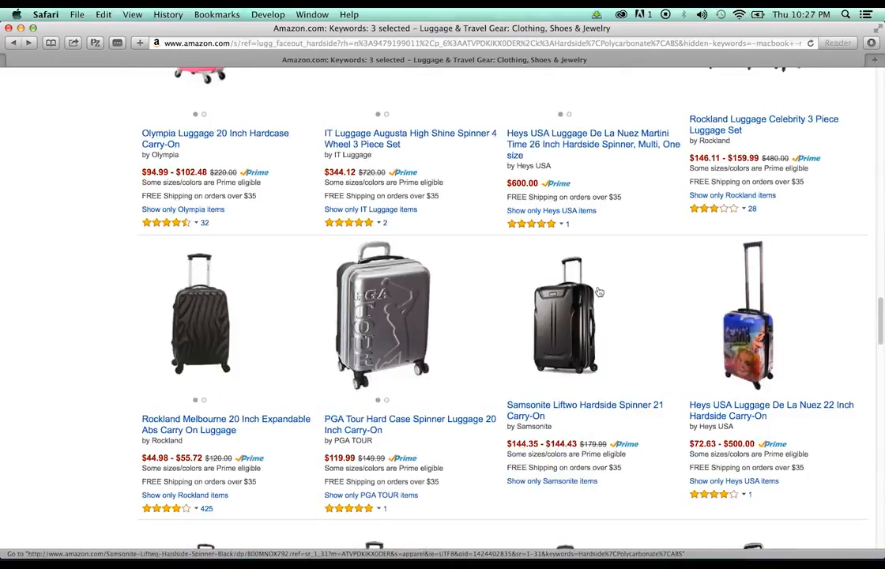
{"action": "scroll", "coordinate": [598, 292], "scroll_direction": "down", "scroll_amount": 5}
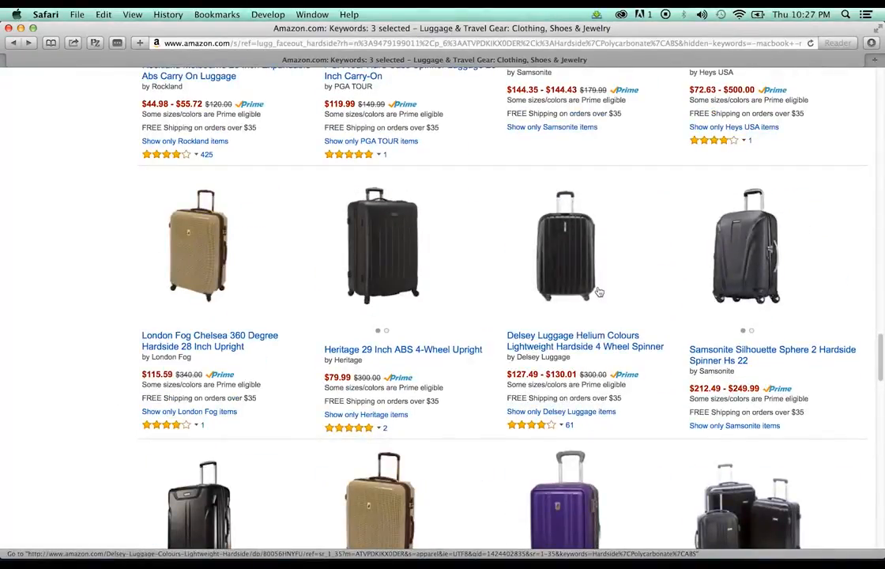
{"action": "left_click", "coordinate": [576, 345]}
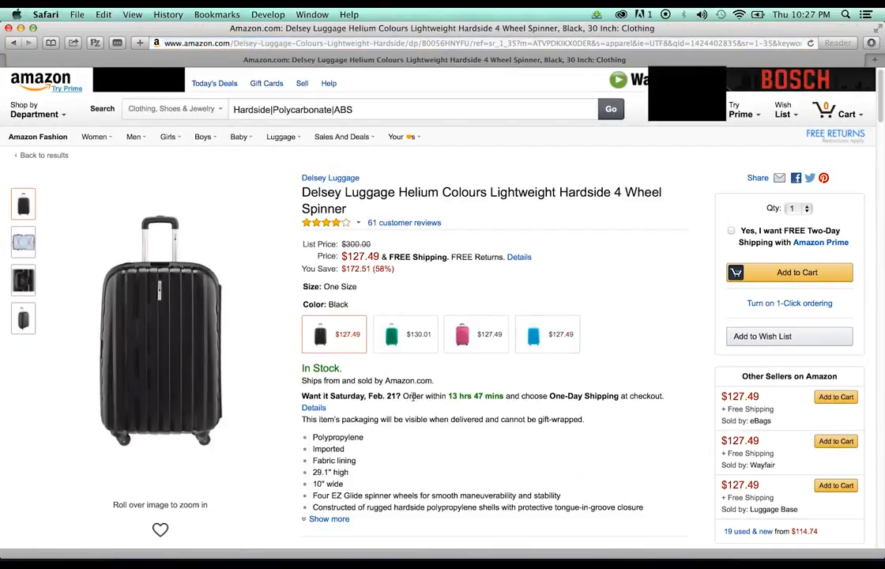
Switch the Delsey Helium Colours spinner from Rose to the Blue colour
{"action": "mouse_move", "coordinate": [83, 440]}
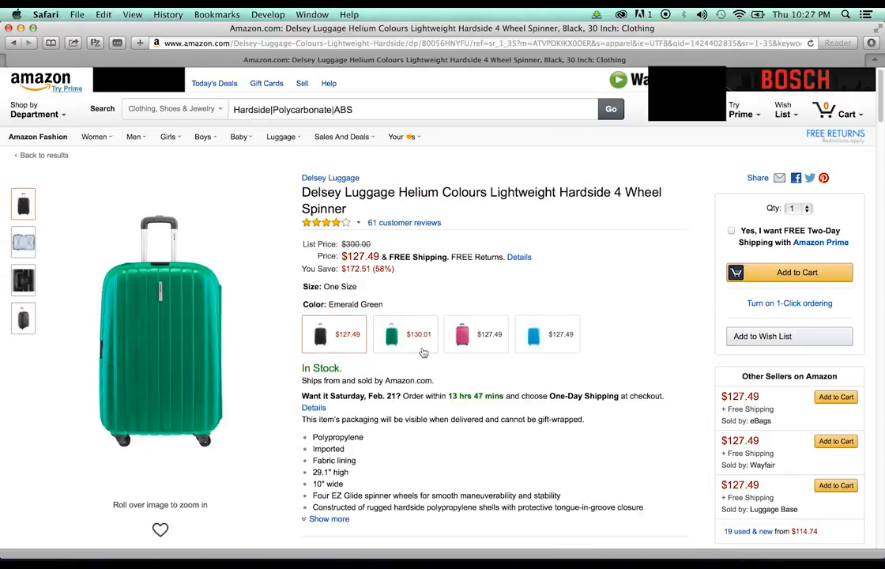
{"action": "left_click", "coordinate": [463, 338]}
{"action": "left_click", "coordinate": [542, 341]}
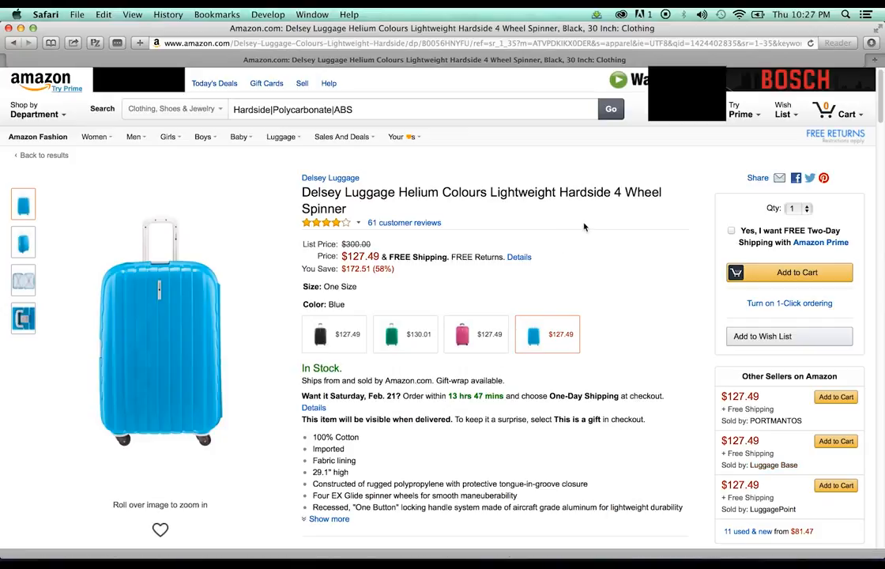
{"action": "scroll", "coordinate": [583, 218], "scroll_direction": "down", "scroll_amount": 2}
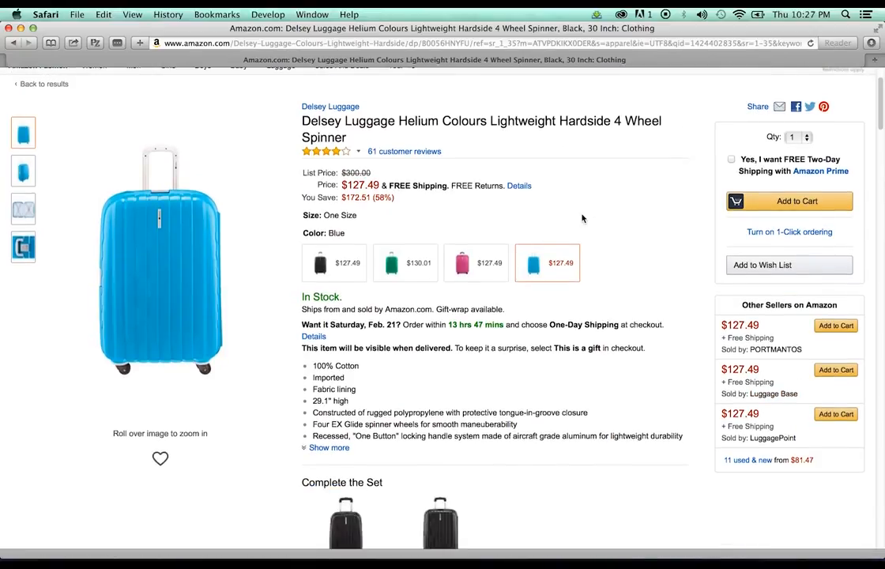
{"action": "scroll", "coordinate": [582, 218], "scroll_direction": "up", "scroll_amount": 1}
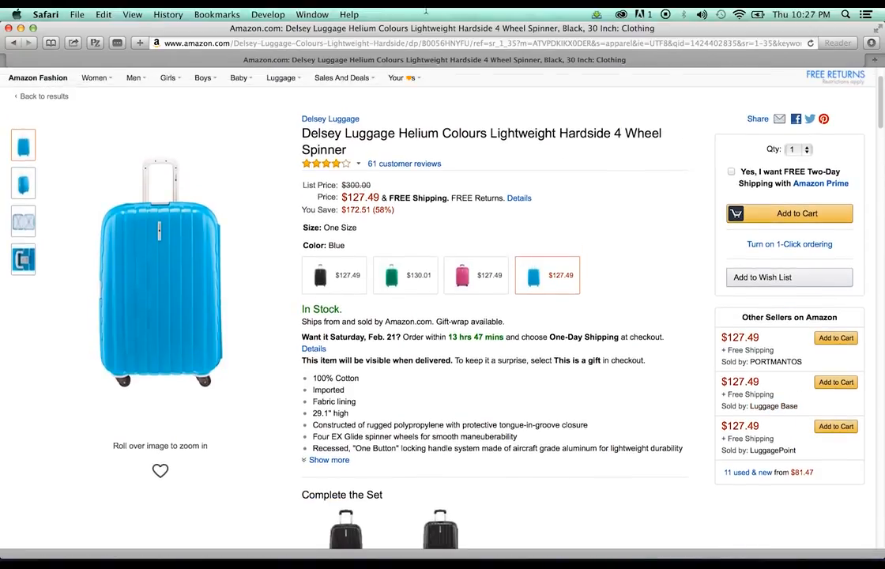
Rearrange windows to reach the brands application form, then bring the Delsey page forward
{"action": "left_click_drag", "start_coordinate": [426, 28], "coordinate": [610, 26]}
{"action": "left_click", "coordinate": [162, 316]}
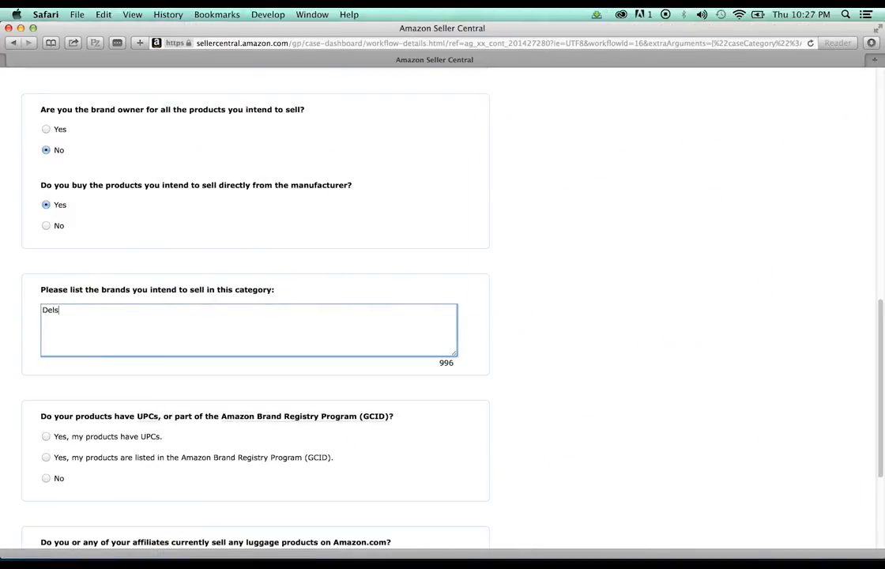
{"action": "left_click_drag", "start_coordinate": [839, 25], "coordinate": [760, 184]}
{"action": "left_click_drag", "start_coordinate": [682, 28], "coordinate": [539, 85]}
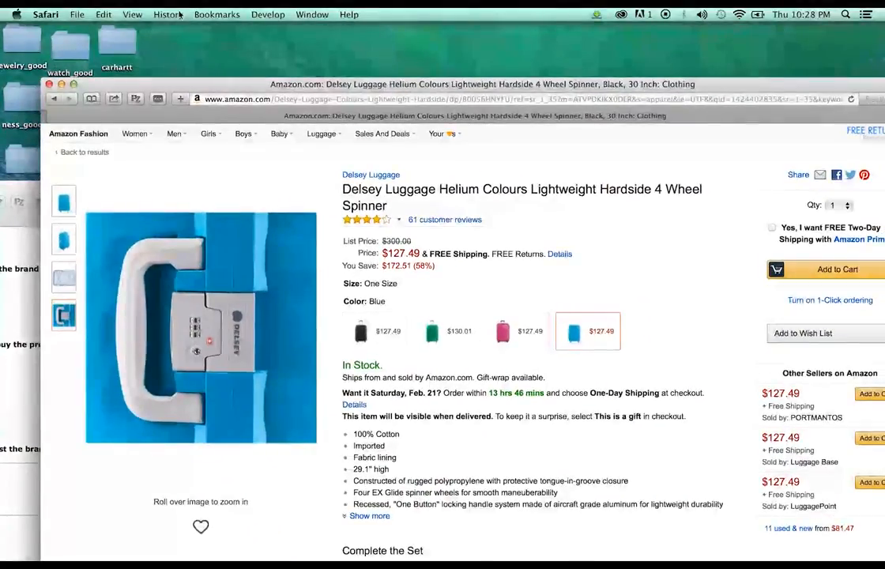
Open the Amazon product page's source in Web Inspector and expand its Images folder
{"action": "left_click", "coordinate": [268, 14]}
{"action": "left_click", "coordinate": [276, 84]}
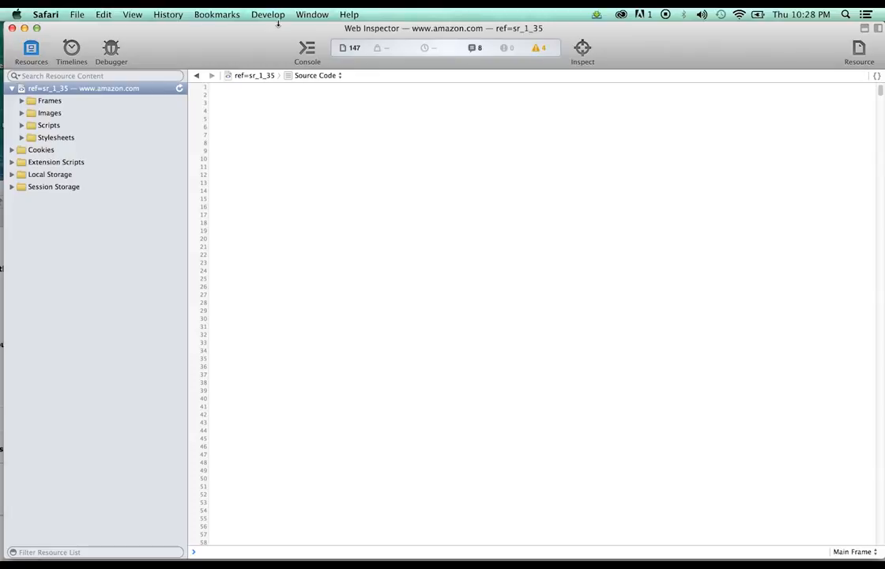
{"action": "left_click", "coordinate": [273, 15]}
{"action": "left_click", "coordinate": [178, 45]}
{"action": "left_click", "coordinate": [21, 113]}
Preview the suitcase image resources one by one, down to the Outfits We Love banner
{"action": "left_click", "coordinate": [95, 321]}
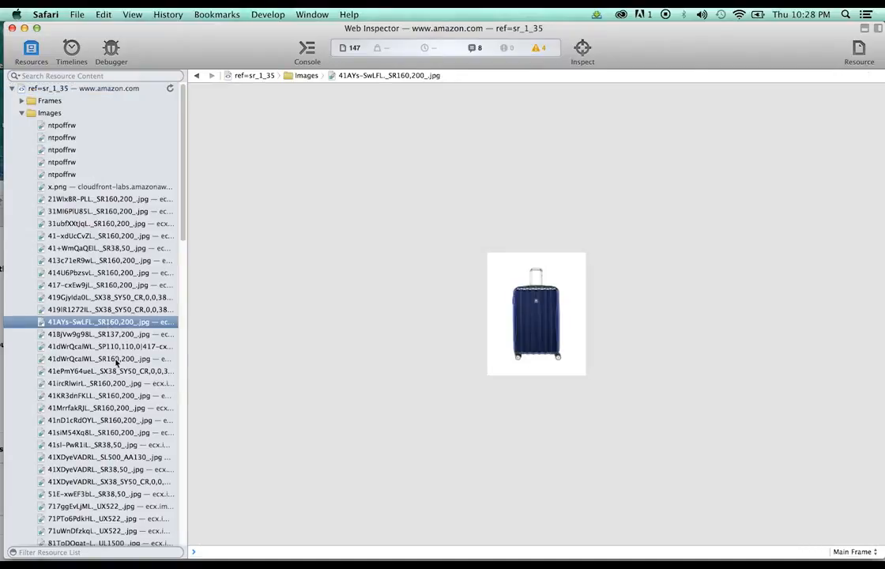
{"action": "left_click", "coordinate": [117, 360]}
{"action": "key", "text": "Down"}
{"action": "key", "text": "Down"}
{"action": "key", "text": "Down"}
{"action": "key", "text": "Down"}
{"action": "key", "text": "Down"}
{"action": "key", "text": "Down"}
{"action": "key", "text": "Down"}
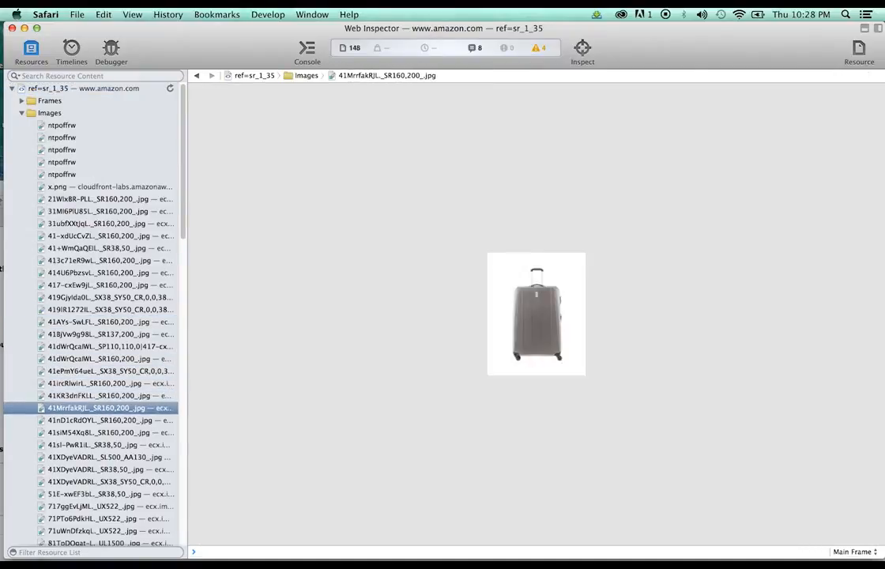
{"action": "key", "text": "Down"}
{"action": "key", "text": "Down"}
{"action": "key", "text": "Down"}
{"action": "key", "text": "Down"}
{"action": "key", "text": "Down"}
{"action": "key", "text": "Down"}
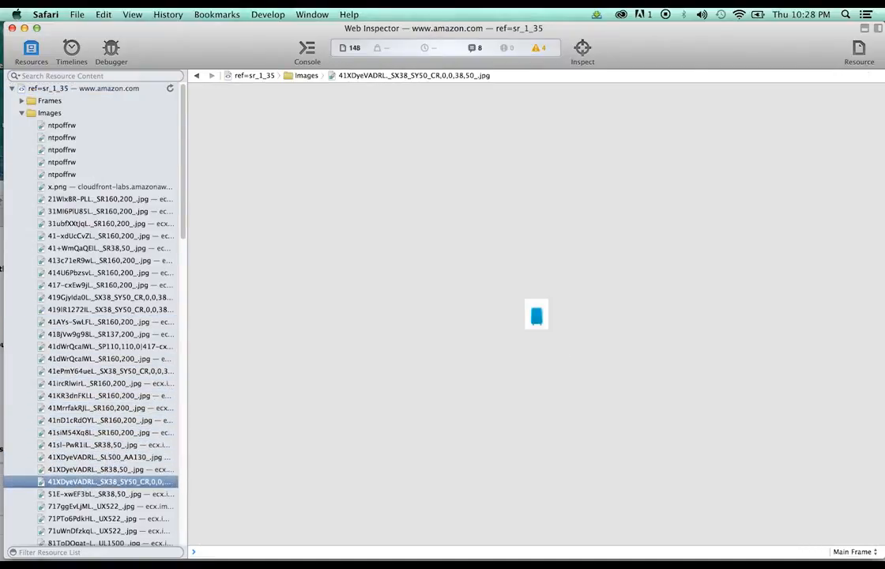
{"action": "key", "text": "Down"}
{"action": "key", "text": "Down"}
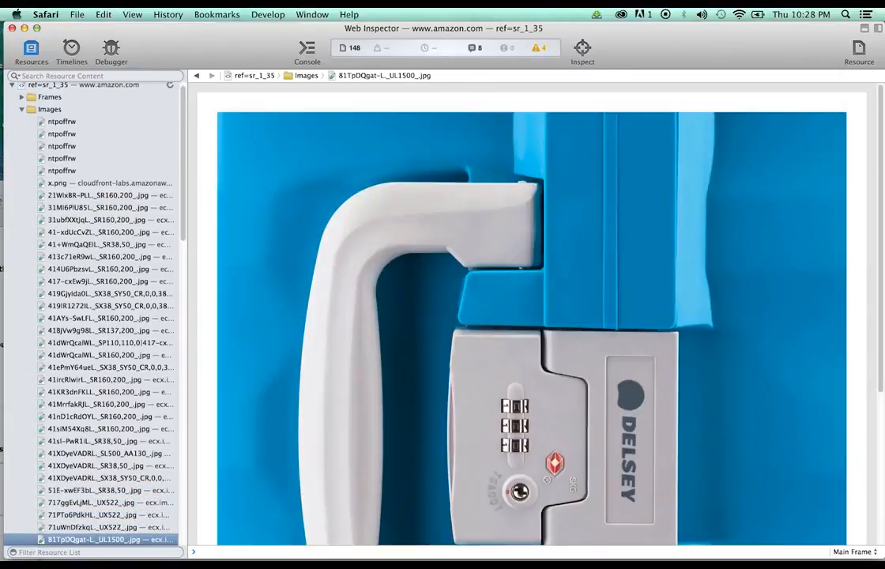
{"action": "key", "text": "Up"}
{"action": "key", "text": "Up"}
{"action": "key", "text": "Down"}
{"action": "key", "text": "Down"}
{"action": "scroll", "coordinate": [312, 243], "scroll_direction": "down", "scroll_amount": 1}
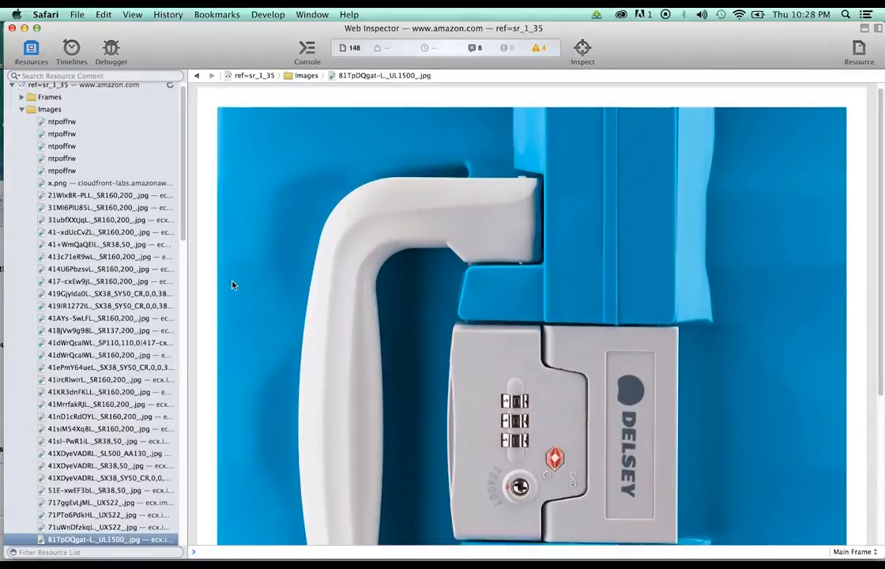
{"action": "scroll", "coordinate": [99, 313], "scroll_direction": "down", "scroll_amount": 5}
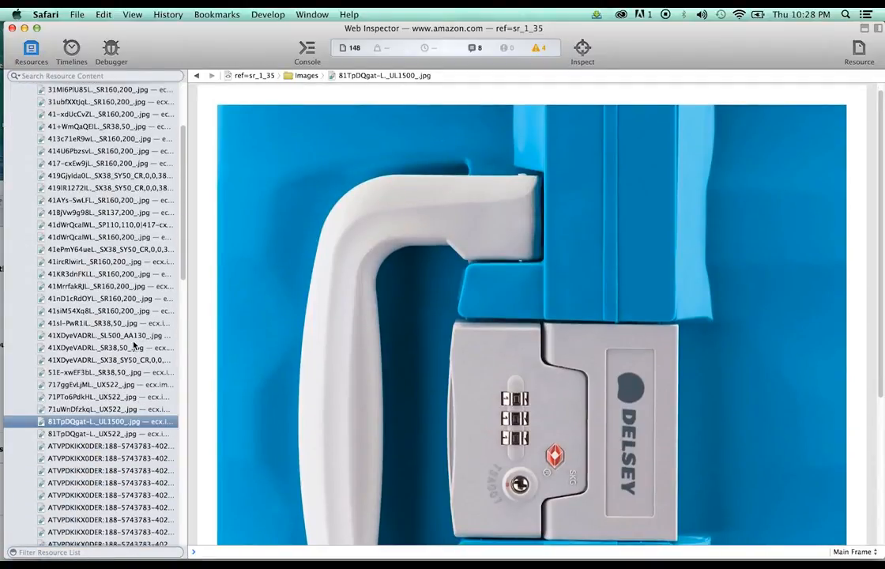
{"action": "key", "text": "Down"}
{"action": "key", "text": "Down"}
{"action": "key", "text": "Down"}
{"action": "key", "text": "Down"}
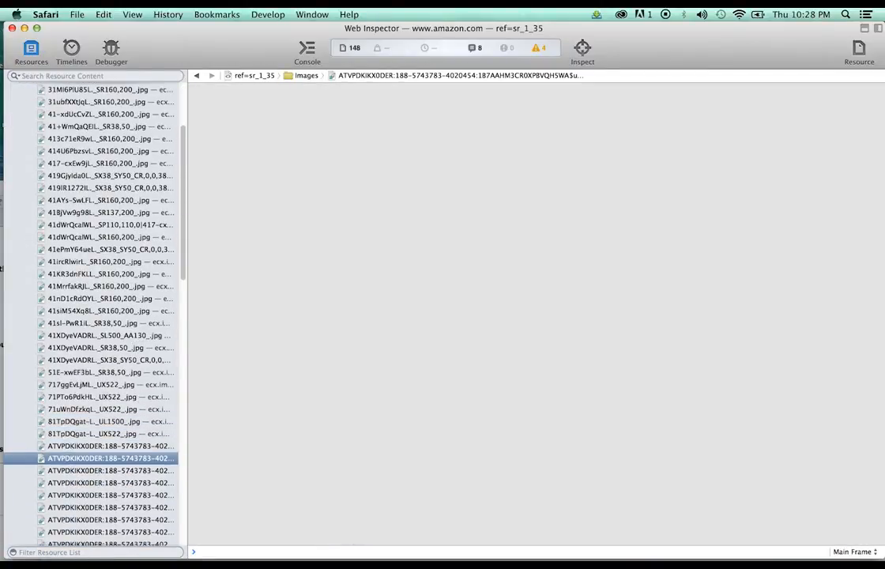
{"action": "key", "text": "Down"}
{"action": "key", "text": "Down"}
{"action": "key", "text": "Down"}
{"action": "key", "text": "Down"}
{"action": "key", "text": "Down"}
{"action": "key", "text": "Down"}
{"action": "key", "text": "Down"}
{"action": "key", "text": "Down"}
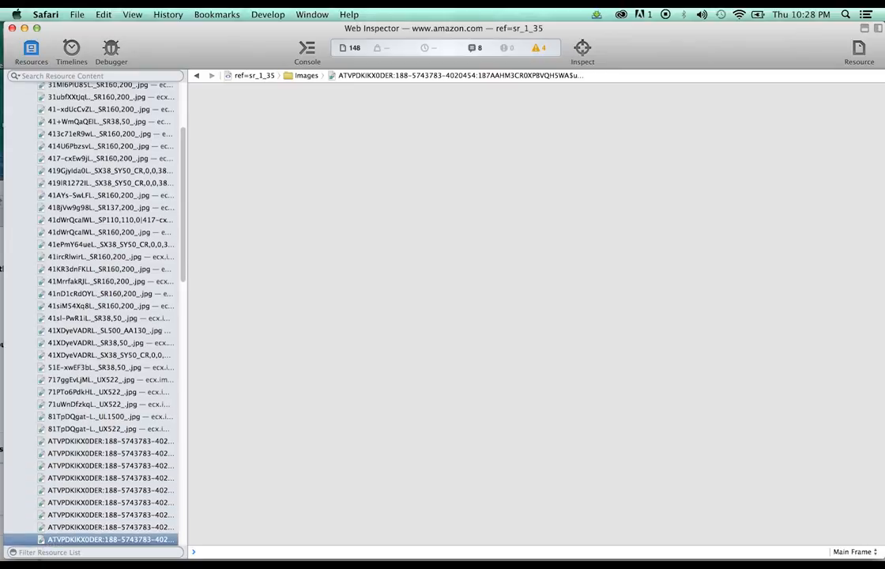
{"action": "key", "text": "Down"}
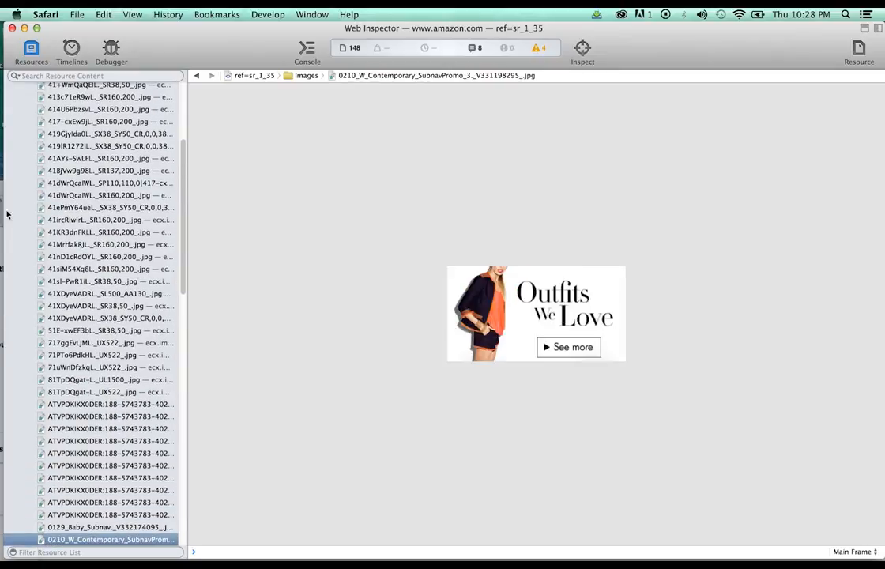
Preview the images again from the top, past the pink suitcase and lock close-ups, to the jewelry image
{"action": "scroll", "coordinate": [63, 221], "scroll_direction": "up", "scroll_amount": 5}
{"action": "left_click", "coordinate": [82, 212]}
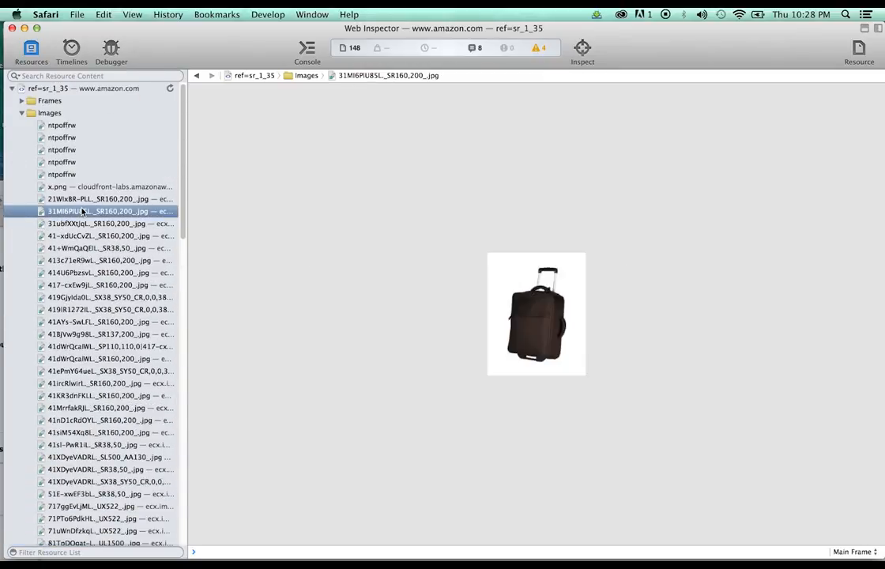
{"action": "key", "text": "Down"}
{"action": "key", "text": "Down"}
{"action": "key", "text": "Down"}
{"action": "key", "text": "Down"}
{"action": "key", "text": "Down"}
{"action": "key", "text": "Down"}
{"action": "key", "text": "Down"}
{"action": "key", "text": "Down"}
{"action": "key", "text": "Down"}
{"action": "key", "text": "Down"}
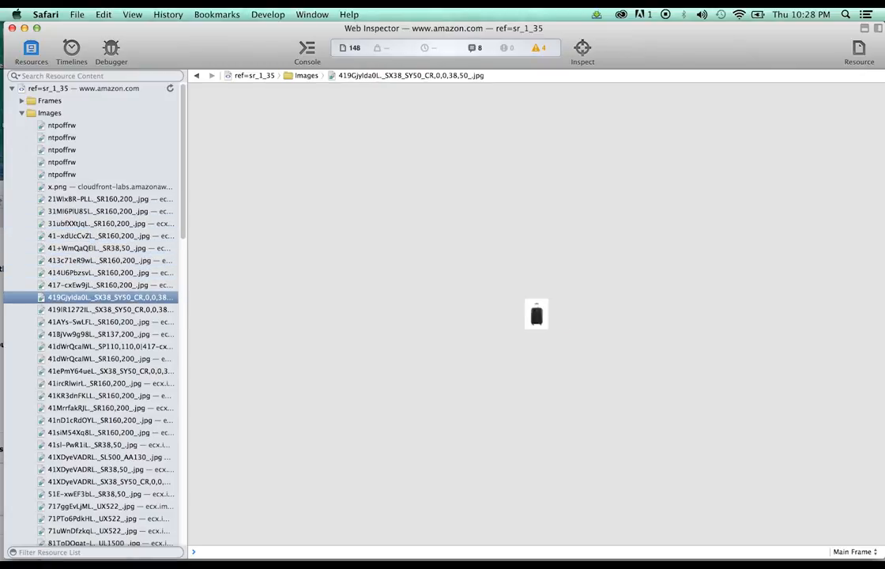
{"action": "key", "text": "Down"}
{"action": "key", "text": "Down"}
{"action": "key", "text": "Down"}
{"action": "key", "text": "Down"}
{"action": "key", "text": "Down"}
{"action": "key", "text": "Down"}
{"action": "key", "text": "Down"}
{"action": "key", "text": "Down"}
{"action": "key", "text": "Down"}
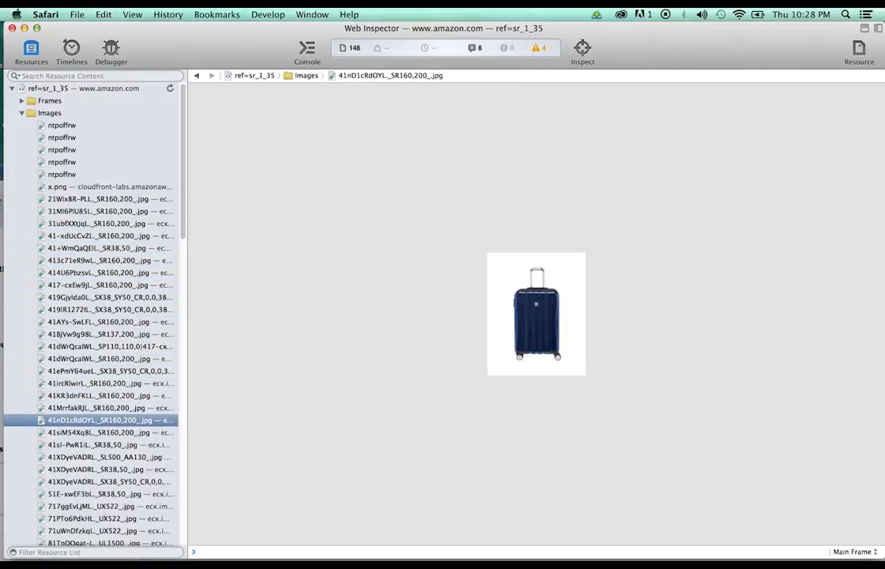
{"action": "key", "text": "Down"}
{"action": "key", "text": "Down"}
{"action": "key", "text": "Down"}
{"action": "key", "text": "Down"}
{"action": "key", "text": "Down"}
{"action": "key", "text": "Down"}
{"action": "key", "text": "Down"}
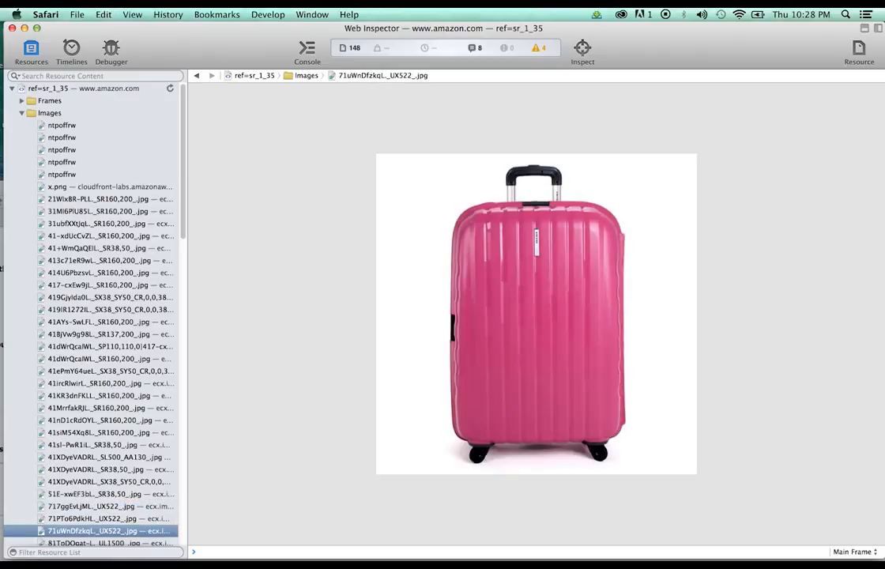
{"action": "key", "text": "Down"}
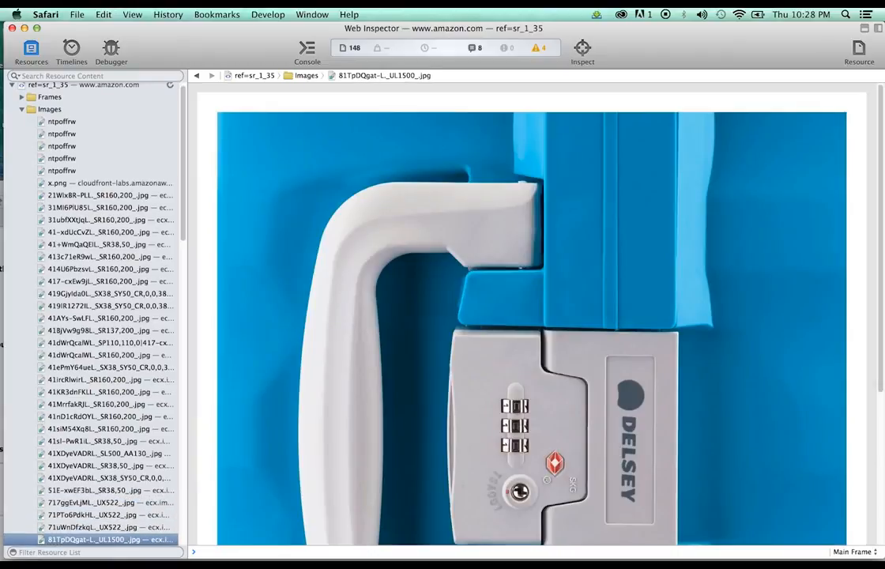
{"action": "key", "text": "Up"}
{"action": "key", "text": "Up"}
{"action": "key", "text": "Up"}
{"action": "key", "text": "Up"}
{"action": "key", "text": "Up"}
{"action": "key", "text": "Up"}
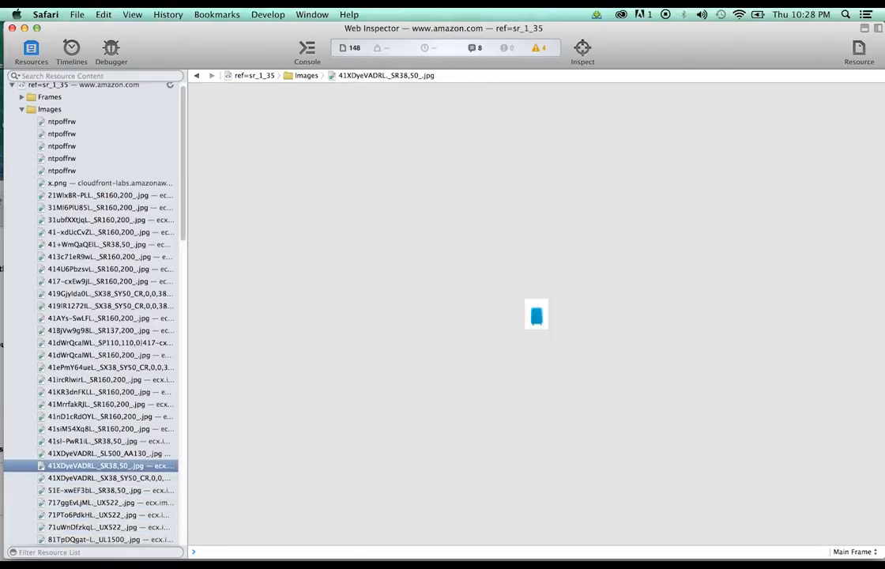
{"action": "key", "text": "Up"}
{"action": "key", "text": "Up"}
{"action": "key", "text": "Down"}
{"action": "key", "text": "Down"}
{"action": "key", "text": "Down"}
{"action": "key", "text": "Down"}
{"action": "key", "text": "Down"}
{"action": "key", "text": "Down"}
{"action": "key", "text": "Down"}
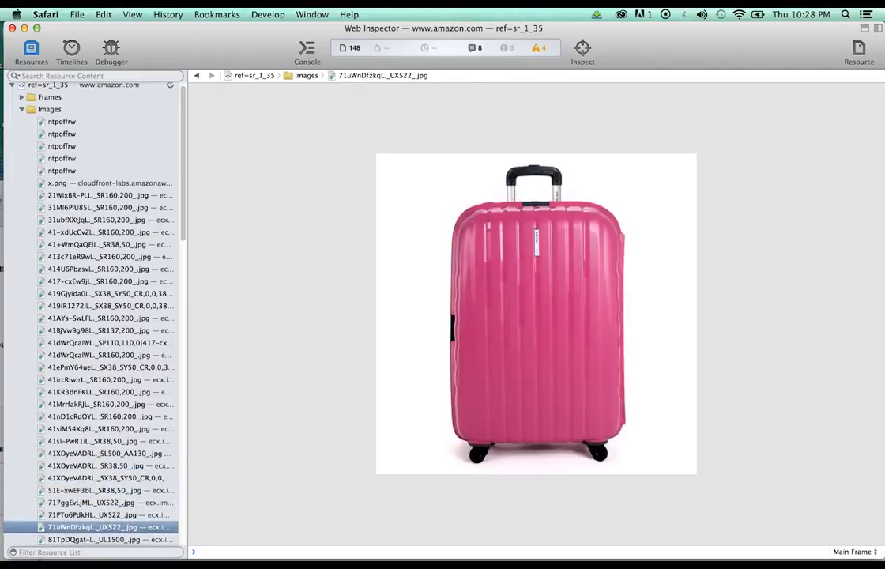
{"action": "key", "text": "Down"}
{"action": "key", "text": "Down"}
{"action": "key", "text": "Down"}
{"action": "key", "text": "Down"}
{"action": "key", "text": "Down"}
{"action": "key", "text": "Down"}
{"action": "key", "text": "Down"}
{"action": "key", "text": "Down"}
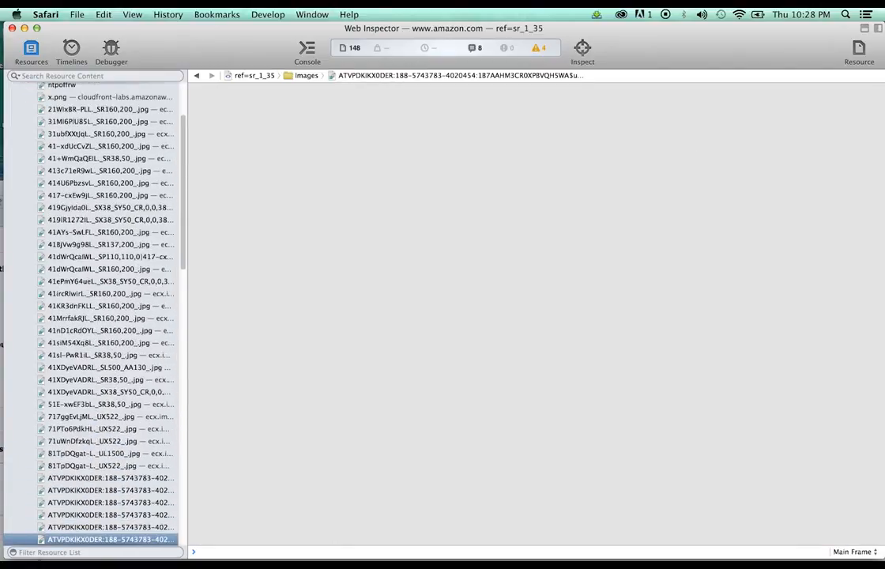
{"action": "key", "text": "Down"}
{"action": "key", "text": "Down"}
{"action": "key", "text": "Down"}
{"action": "key", "text": "Down"}
{"action": "key", "text": "Down"}
{"action": "key", "text": "Down"}
{"action": "key", "text": "Down"}
{"action": "key", "text": "Down"}
{"action": "key", "text": "Down"}
{"action": "key", "text": "Down"}
{"action": "key", "text": "Down"}
{"action": "key", "text": "Down"}
{"action": "key", "text": "Down"}
{"action": "key", "text": "Down"}
{"action": "key", "text": "Down"}
{"action": "key", "text": "Down"}
{"action": "key", "text": "Down"}
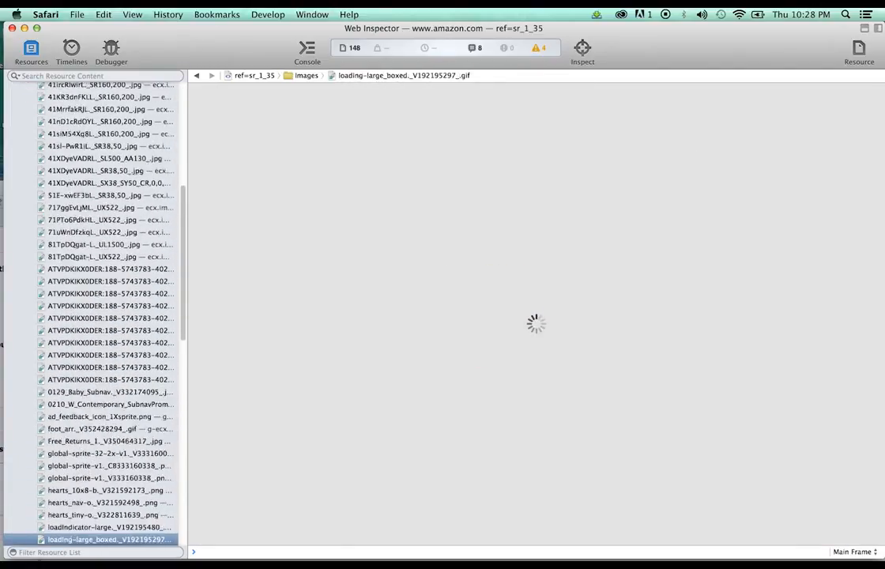
{"action": "key", "text": "Down"}
{"action": "key", "text": "Down"}
{"action": "key", "text": "Down"}
{"action": "key", "text": "Down"}
{"action": "key", "text": "Down"}
{"action": "key", "text": "Down"}
{"action": "key", "text": "Down"}
{"action": "key", "text": "Down"}
{"action": "key", "text": "Down"}
{"action": "key", "text": "Down"}
{"action": "key", "text": "Down"}
{"action": "key", "text": "Down"}
{"action": "key", "text": "Down"}
{"action": "key", "text": "Down"}
{"action": "key", "text": "Down"}
{"action": "key", "text": "Down"}
{"action": "key", "text": "Down"}
{"action": "key", "text": "Down"}
{"action": "key", "text": "Down"}
{"action": "key", "text": "Down"}
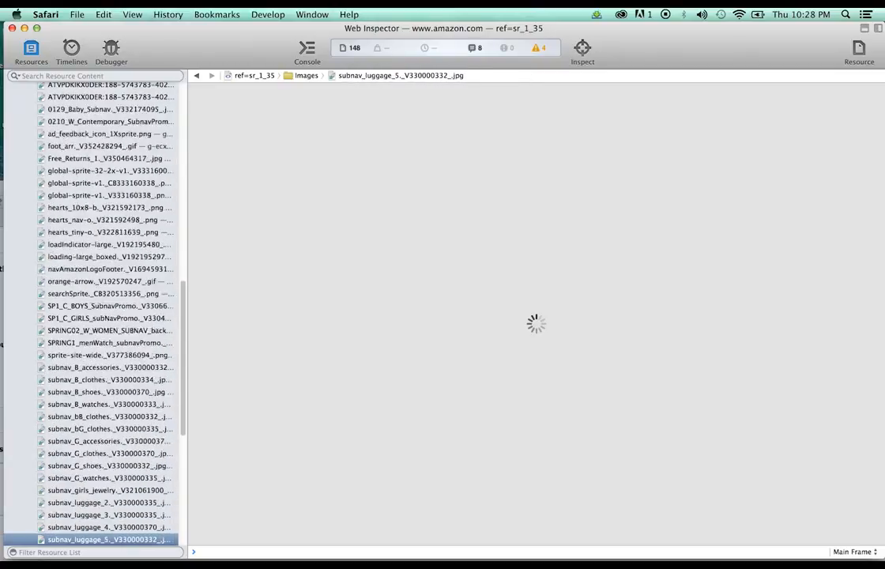
{"action": "key", "text": "Down"}
{"action": "key", "text": "Down"}
{"action": "key", "text": "Down"}
{"action": "key", "text": "Down"}
{"action": "key", "text": "Down"}
{"action": "key", "text": "Up"}
{"action": "key", "text": "Down"}
{"action": "key", "text": "Down"}
{"action": "key", "text": "Down"}
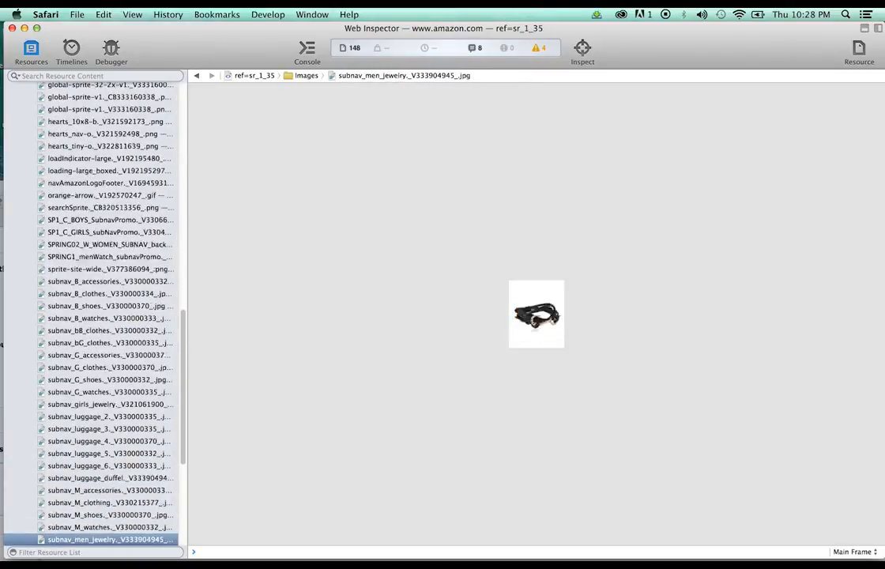
{"action": "key", "text": "Down"}
{"action": "key", "text": "Down"}
{"action": "key", "text": "Down"}
{"action": "key", "text": "Down"}
{"action": "key", "text": "Down"}
{"action": "key", "text": "Down"}
{"action": "key", "text": "Down"}
{"action": "key", "text": "Down"}
{"action": "key", "text": "Down"}
{"action": "key", "text": "Down"}
{"action": "key", "text": "Down"}
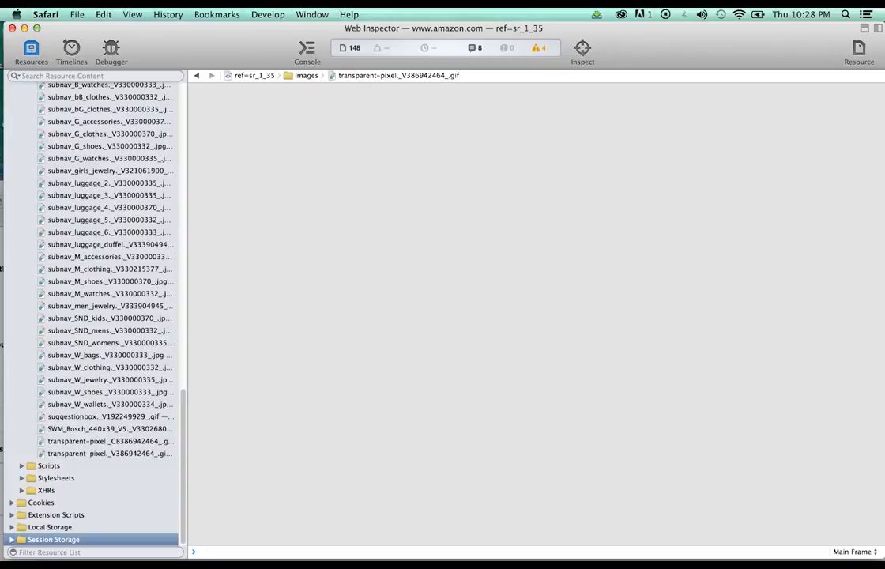
{"action": "scroll", "coordinate": [126, 258], "scroll_direction": "up", "scroll_amount": 15}
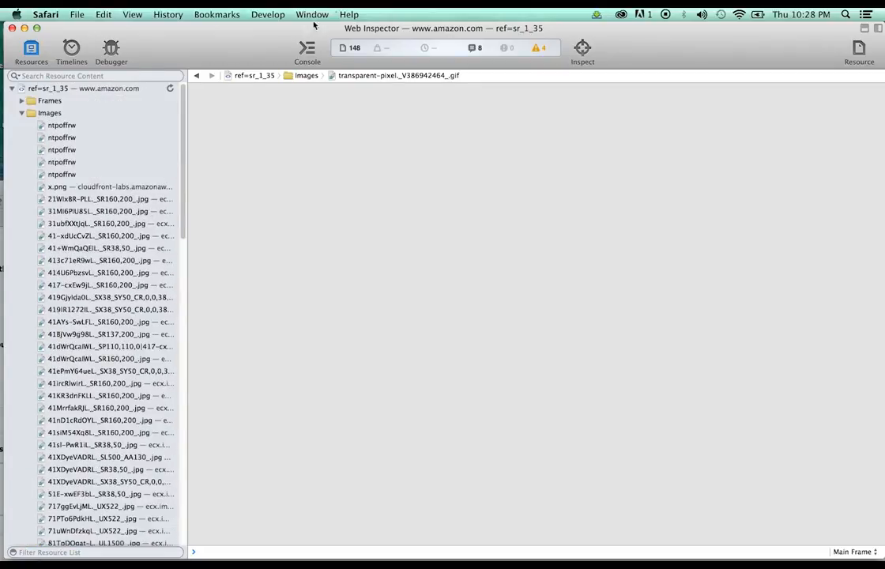
Select the Black colour of the Delsey suitcase on the Amazon product page
{"action": "left_click_drag", "start_coordinate": [280, 41], "coordinate": [771, 31]}
{"action": "left_click_drag", "start_coordinate": [424, 82], "coordinate": [373, 56]}
{"action": "left_click", "coordinate": [341, 295]}
{"action": "left_click_drag", "start_coordinate": [192, 53], "coordinate": [188, 11]}
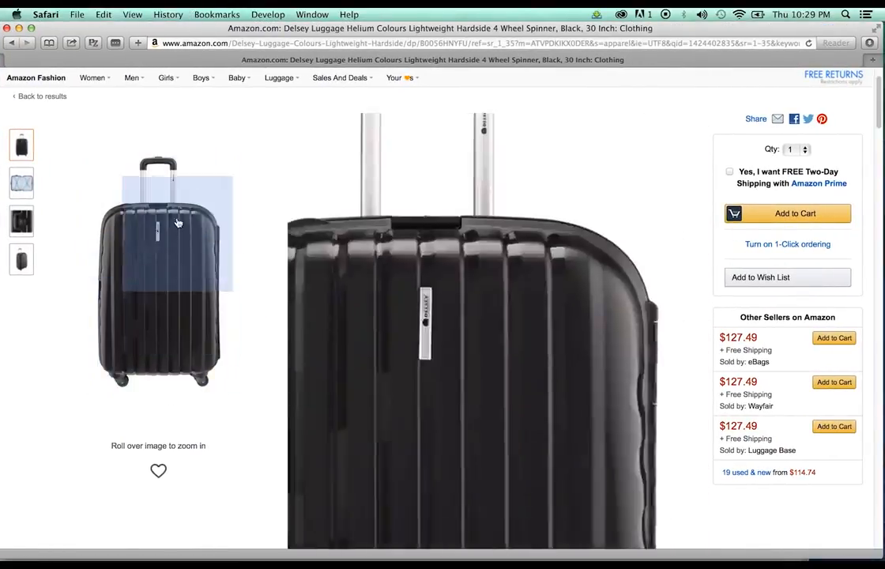
Reopen the page source and step through Images to the full-size 71PTo6PdkHL._UL1500_.jpg
{"action": "left_click", "coordinate": [268, 14]}
{"action": "left_click", "coordinate": [298, 84]}
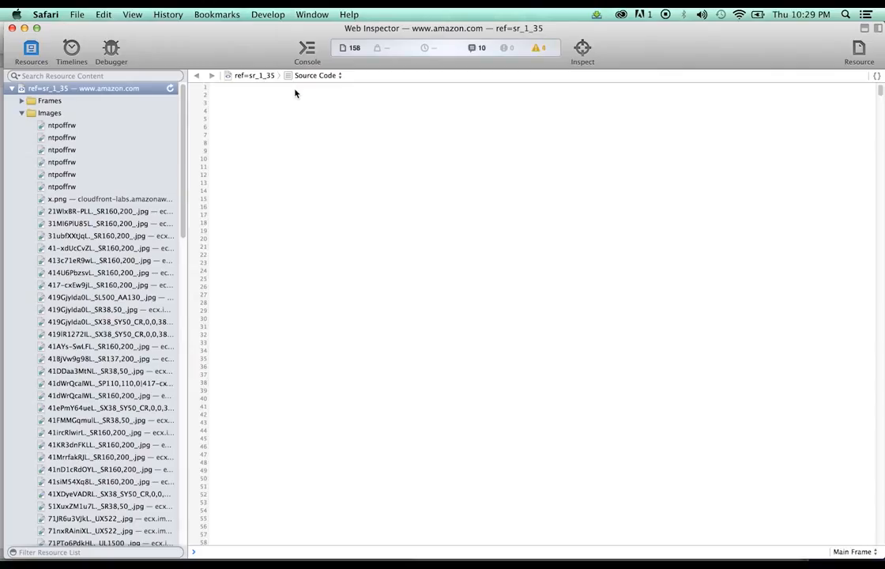
{"action": "left_click", "coordinate": [22, 113]}
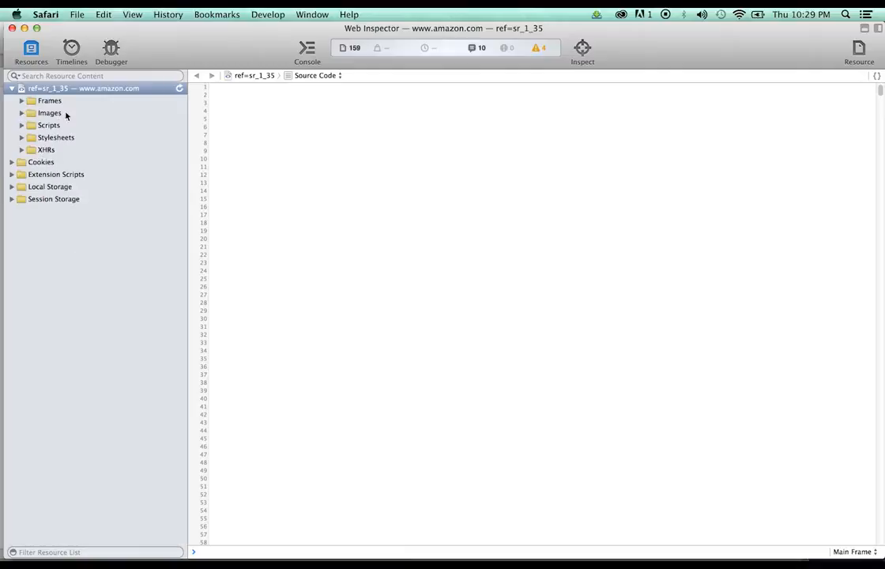
{"action": "left_click", "coordinate": [22, 114]}
{"action": "left_click", "coordinate": [73, 234]}
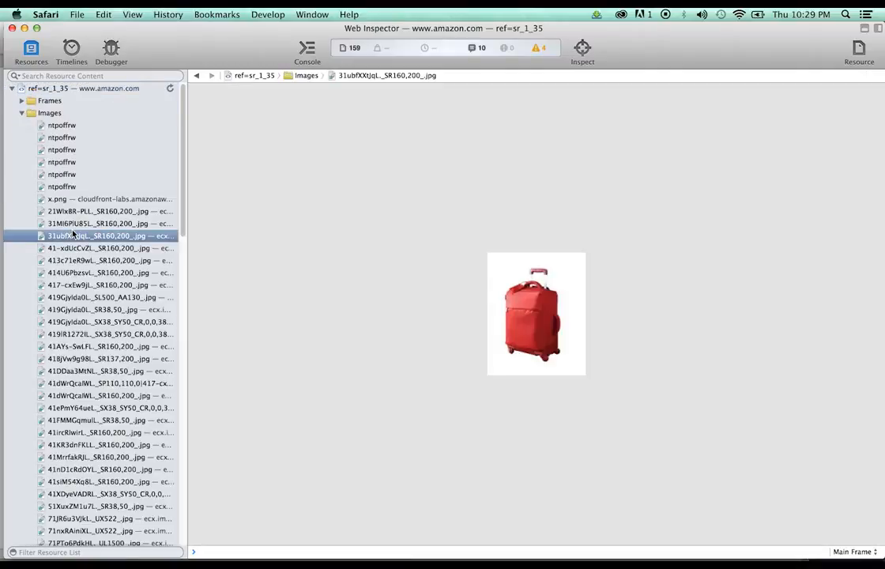
{"action": "key", "text": "Down"}
{"action": "key", "text": "Down"}
{"action": "key", "text": "Down"}
{"action": "key", "text": "Down"}
{"action": "key", "text": "Down"}
{"action": "key", "text": "Down"}
{"action": "key", "text": "Down"}
{"action": "key", "text": "Down"}
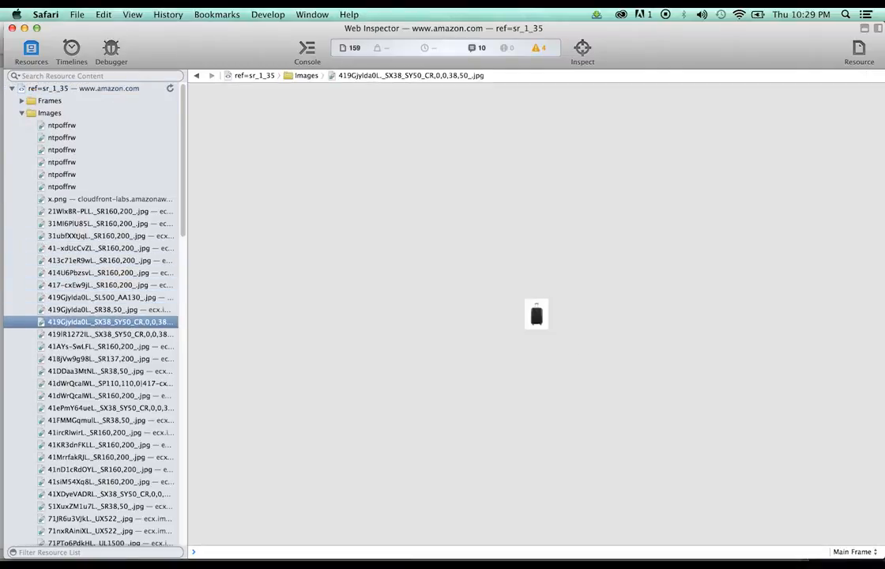
{"action": "key", "text": "Down"}
{"action": "key", "text": "Down"}
{"action": "key", "text": "Down"}
{"action": "key", "text": "Down"}
{"action": "key", "text": "Down"}
{"action": "key", "text": "Down"}
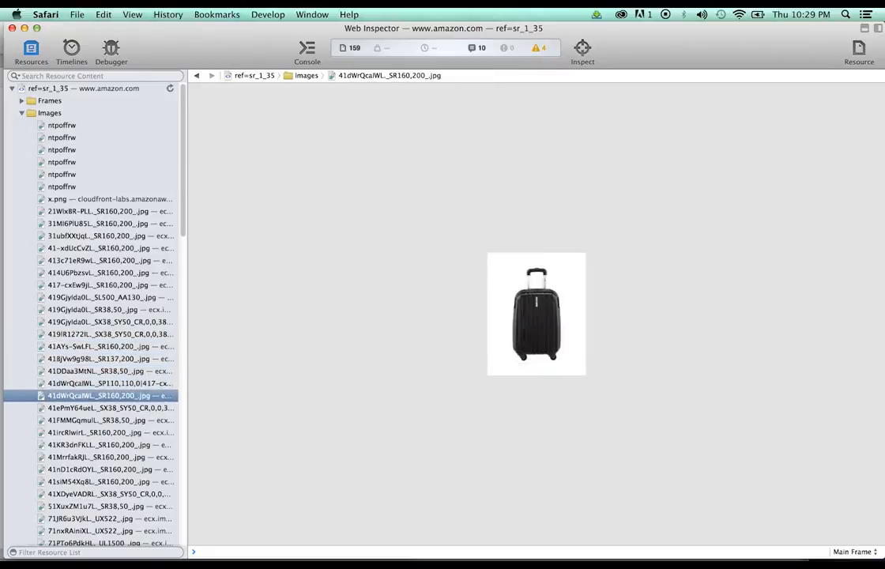
{"action": "key", "text": "Down"}
{"action": "key", "text": "Down"}
{"action": "key", "text": "Down"}
{"action": "key", "text": "Down"}
{"action": "key", "text": "Down"}
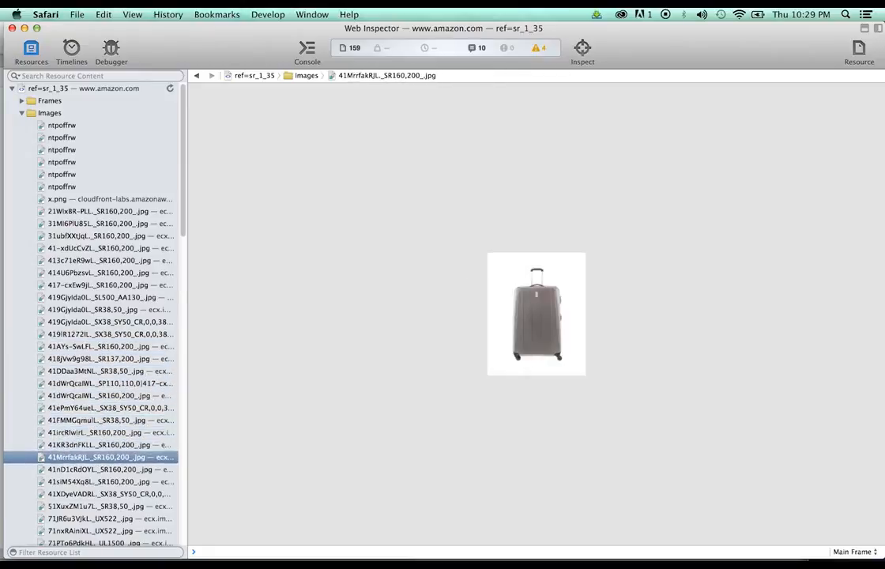
{"action": "key", "text": "Down"}
{"action": "key", "text": "Down"}
{"action": "key", "text": "Down"}
{"action": "key", "text": "Down"}
{"action": "key", "text": "Down"}
{"action": "key", "text": "Down"}
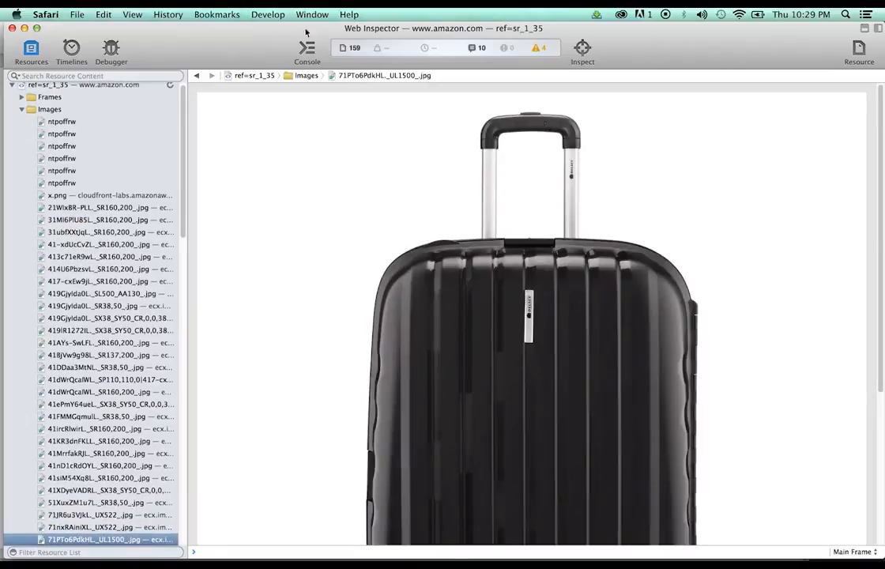
Drag the full-size black suitcase image from the inspector onto the desktop
{"action": "left_click_drag", "start_coordinate": [307, 32], "coordinate": [391, 107]}
{"action": "left_click_drag", "start_coordinate": [130, 28], "coordinate": [3, 377]}
{"action": "left_click", "coordinate": [519, 254]}
{"action": "left_click_drag", "start_coordinate": [605, 238], "coordinate": [286, 31]}
Check the saved image in Preview, then start renaming it to blackdelsey.jpeg
{"action": "double_click", "coordinate": [321, 75]}
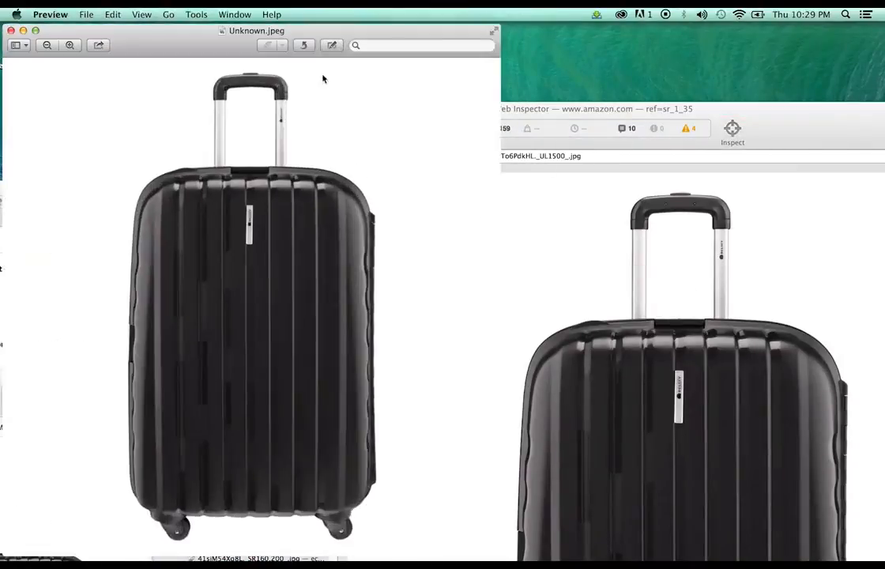
{"action": "left_click", "coordinate": [11, 30]}
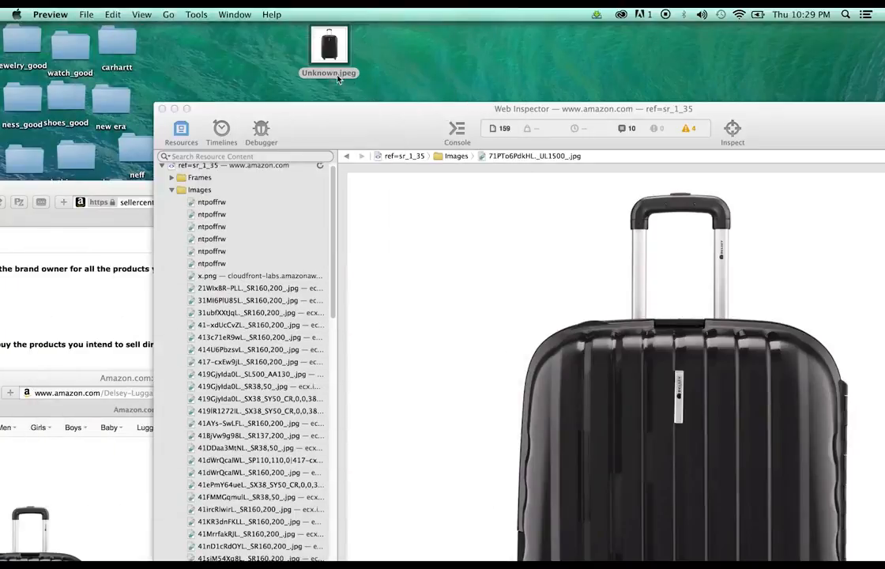
{"action": "left_click", "coordinate": [314, 74]}
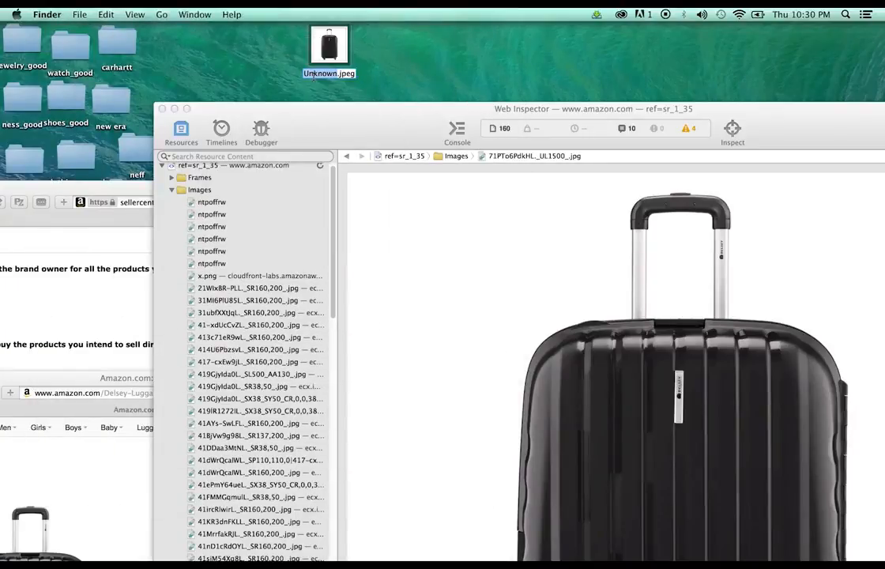
{"action": "type", "text": "blackdelsey"}
Switch the suitcase to Emerald Green and find the full-size 71JR6u3VjkL._UL1500_.jpg in Page Source
{"action": "left_click", "coordinate": [162, 109]}
{"action": "double_click", "coordinate": [306, 374]}
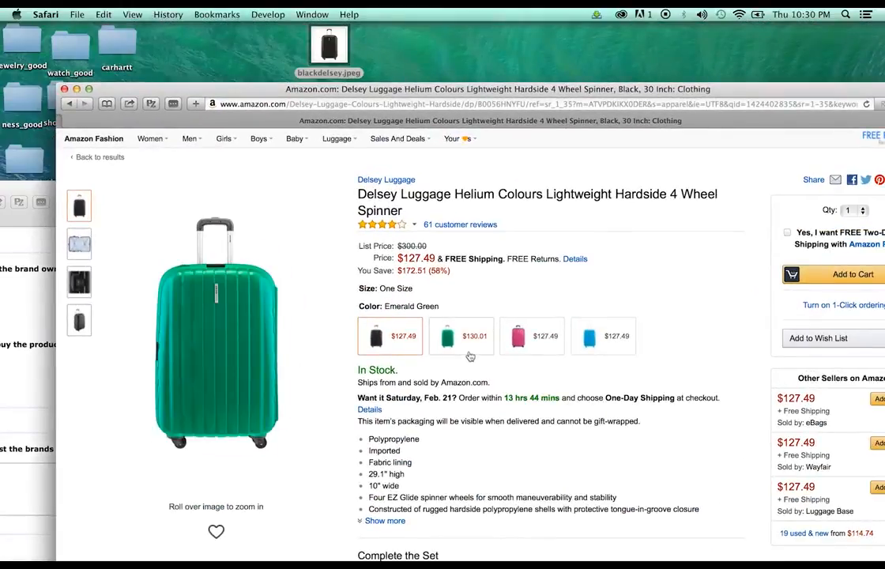
{"action": "left_click", "coordinate": [469, 355]}
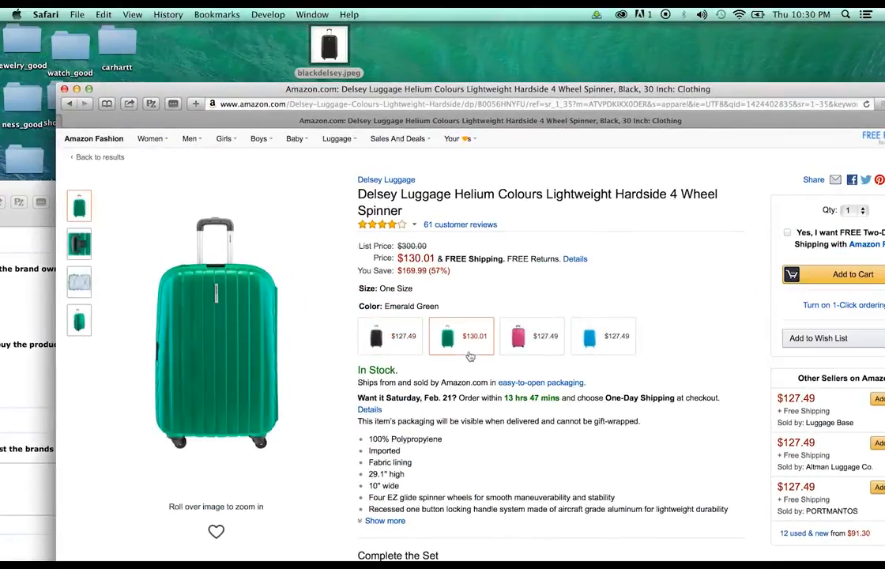
{"action": "left_click", "coordinate": [265, 14]}
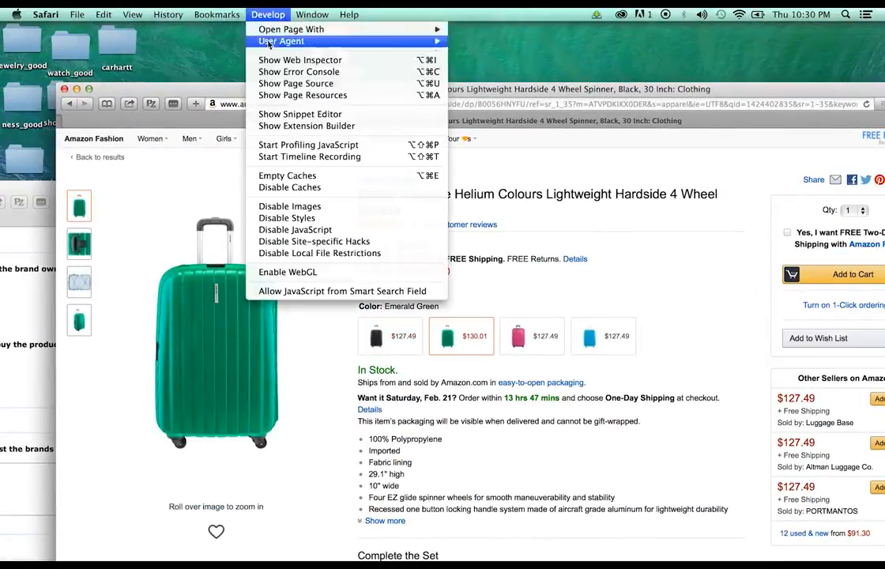
{"action": "left_click", "coordinate": [284, 83]}
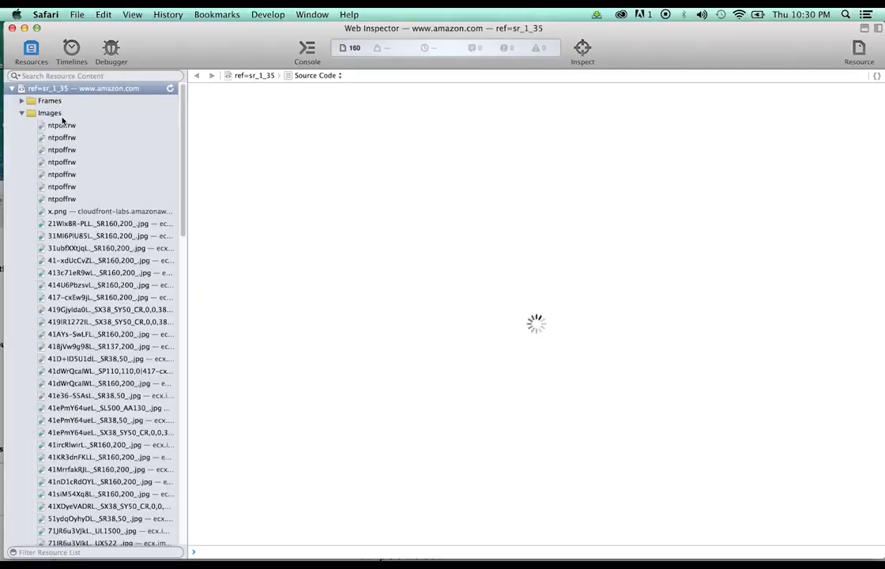
{"action": "left_click", "coordinate": [92, 285]}
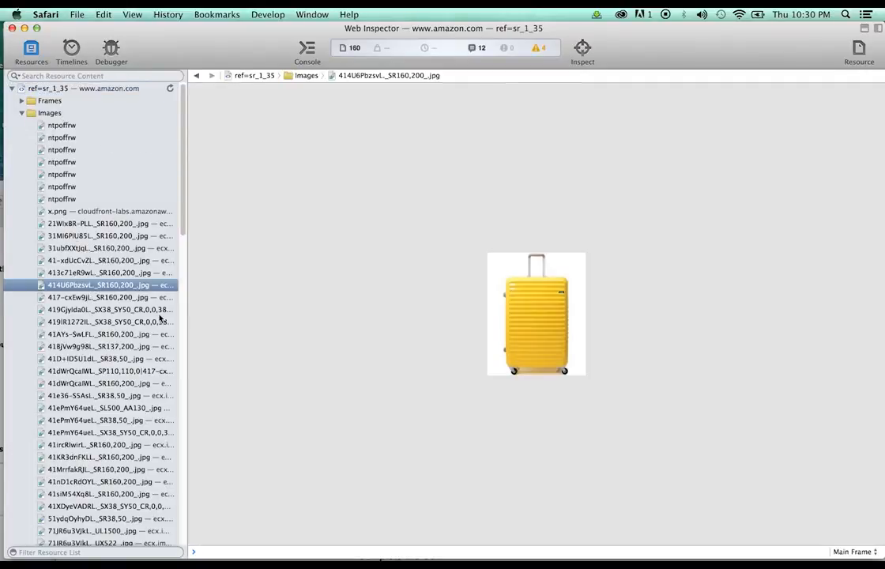
{"action": "key", "text": "Down"}
{"action": "key", "text": "Down"}
{"action": "key", "text": "Down"}
{"action": "key", "text": "Down"}
{"action": "key", "text": "Down"}
{"action": "key", "text": "Down"}
{"action": "key", "text": "Down"}
{"action": "key", "text": "Down"}
{"action": "key", "text": "Down"}
{"action": "key", "text": "Down"}
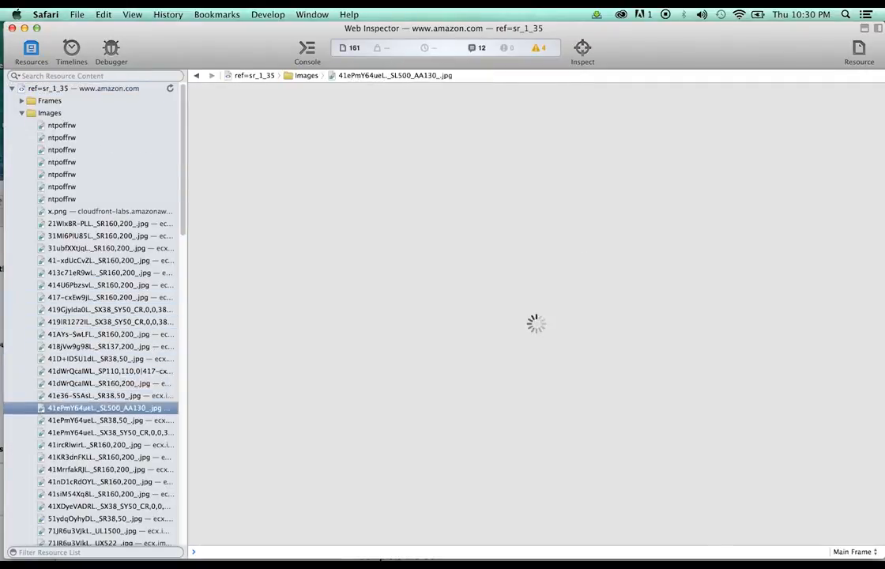
{"action": "key", "text": "Down"}
{"action": "key", "text": "Down"}
{"action": "key", "text": "Down"}
{"action": "key", "text": "Down"}
{"action": "key", "text": "Down"}
{"action": "key", "text": "Down"}
{"action": "key", "text": "Down"}
{"action": "key", "text": "Down"}
{"action": "key", "text": "Down"}
{"action": "key", "text": "Down"}
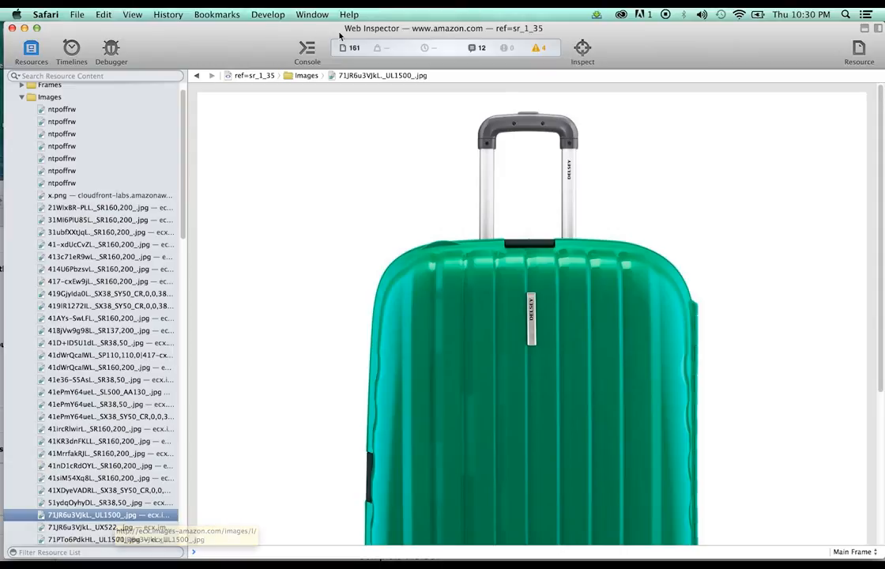
Save the green suitcase image to the desktop and rename it greendelsey.jpeg
{"action": "left_click_drag", "start_coordinate": [261, 28], "coordinate": [412, 19]}
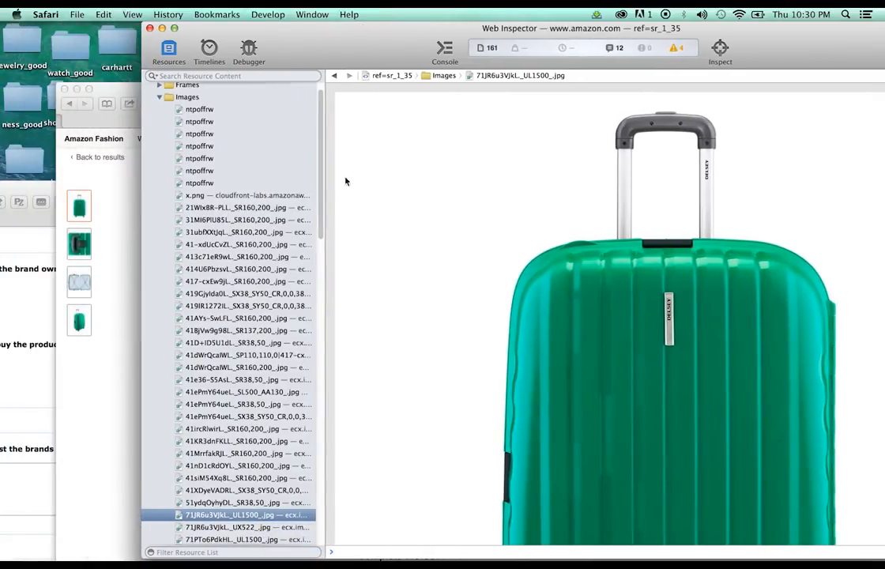
{"action": "left_click_drag", "start_coordinate": [282, 35], "coordinate": [430, 48]}
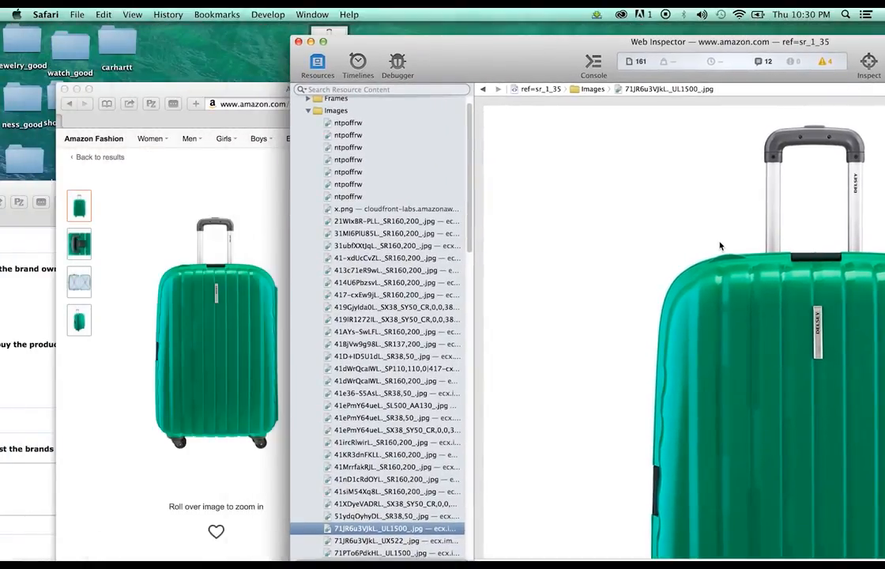
{"action": "left_click_drag", "start_coordinate": [720, 245], "coordinate": [215, 60]}
{"action": "left_click", "coordinate": [217, 62]}
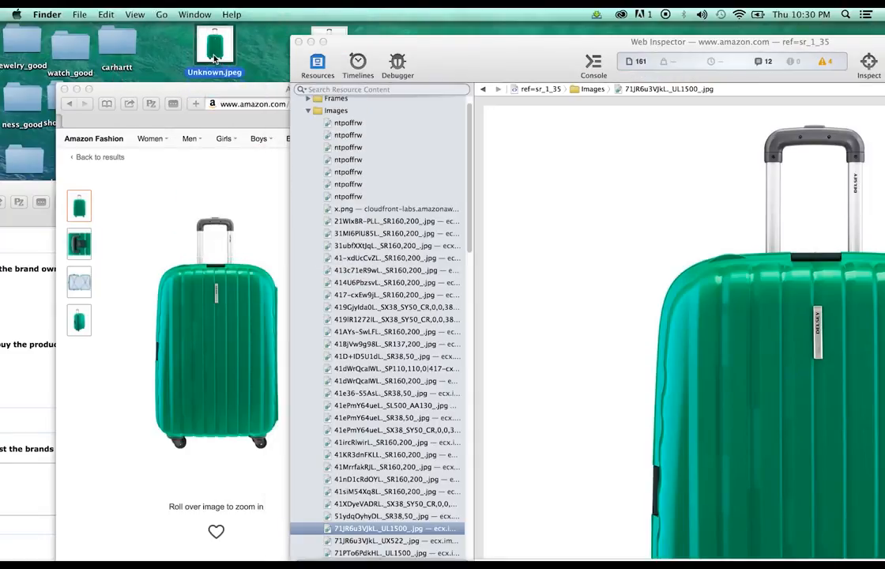
{"action": "key", "text": "Return"}
{"action": "type", "text": "greendelsey"}
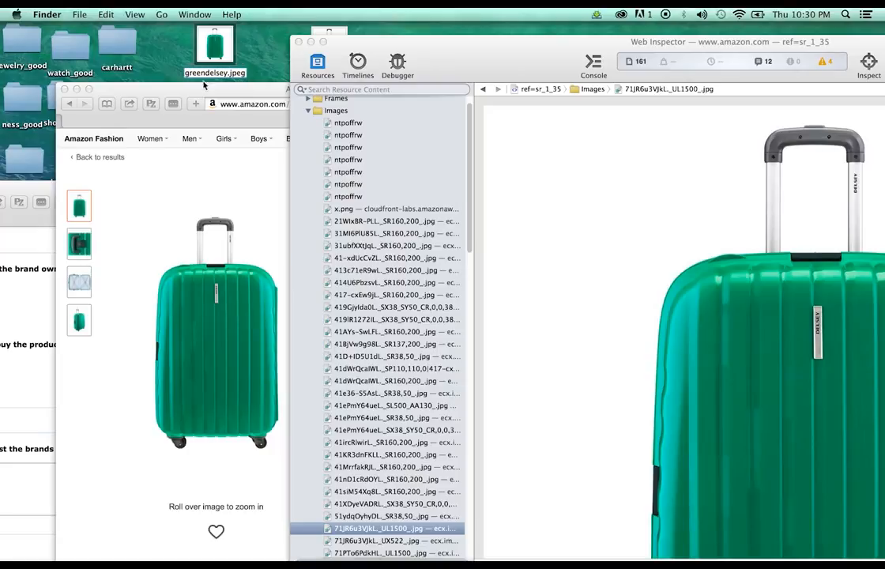
{"action": "left_click", "coordinate": [213, 156]}
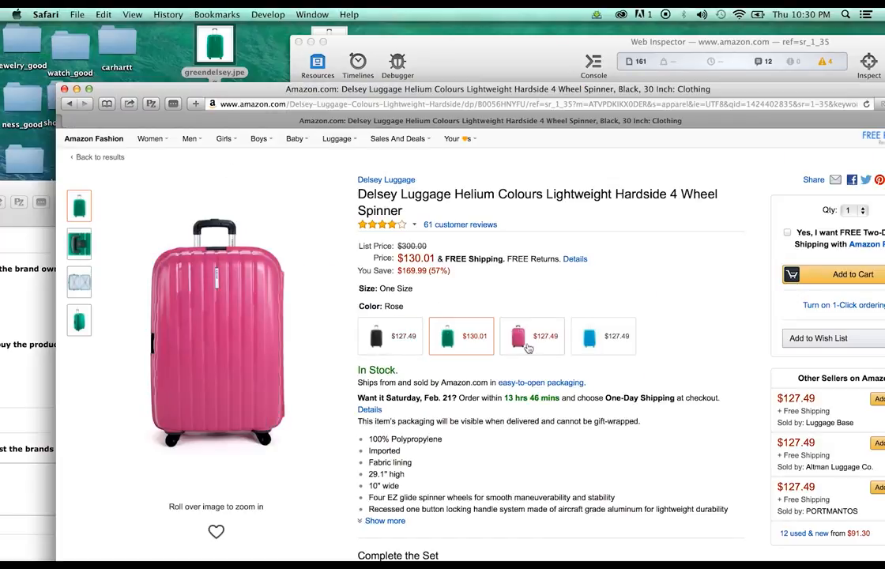
Select the Rose colour and browse the inspector's suitcase images to the small pink one
{"action": "left_click", "coordinate": [528, 347]}
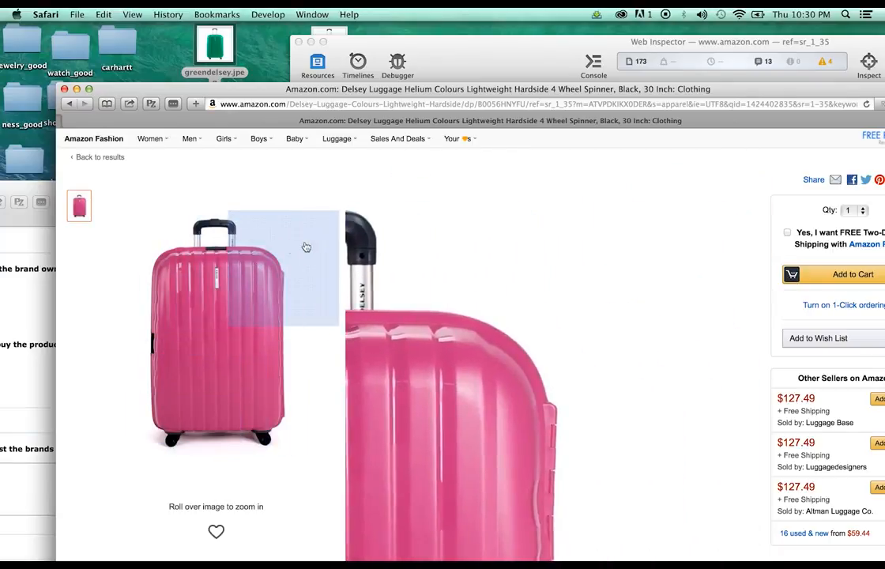
{"action": "left_click", "coordinate": [525, 60]}
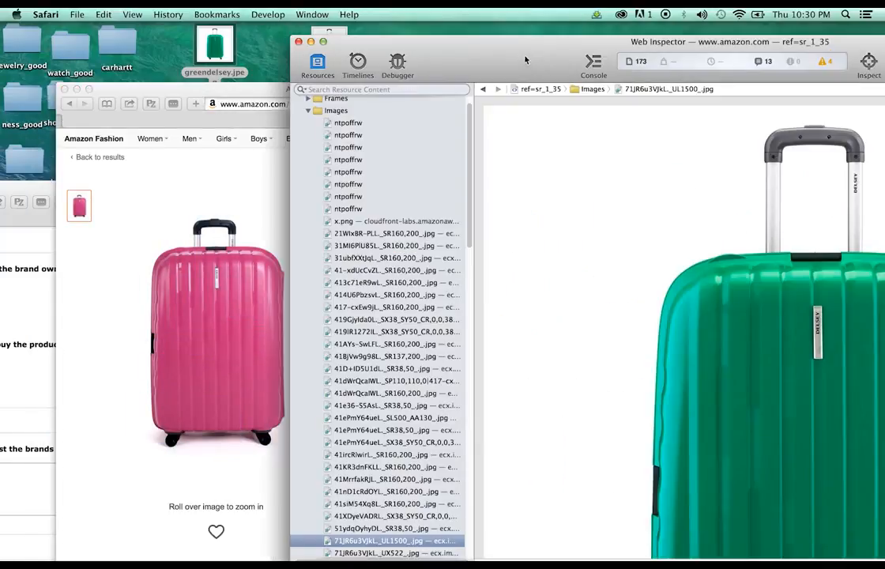
{"action": "scroll", "coordinate": [414, 449], "scroll_direction": "down", "scroll_amount": 5}
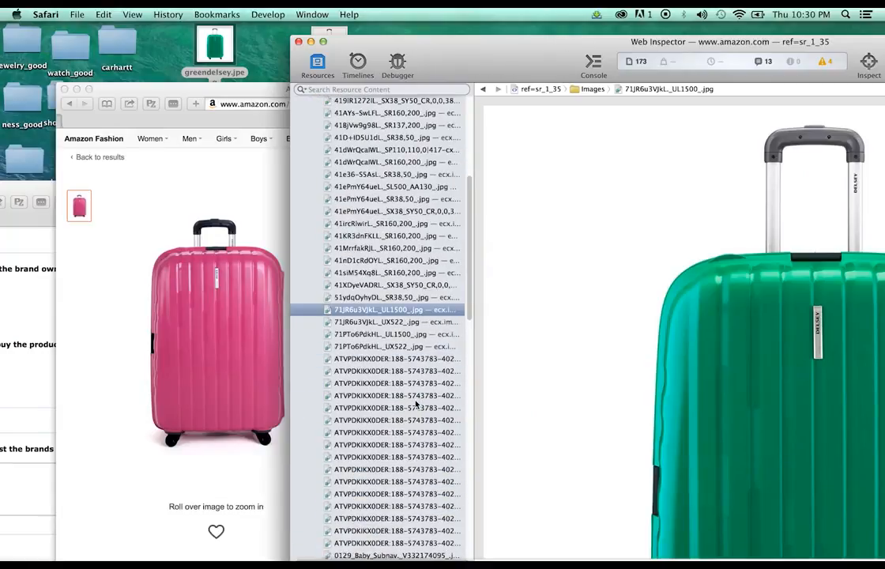
{"action": "left_click", "coordinate": [419, 334]}
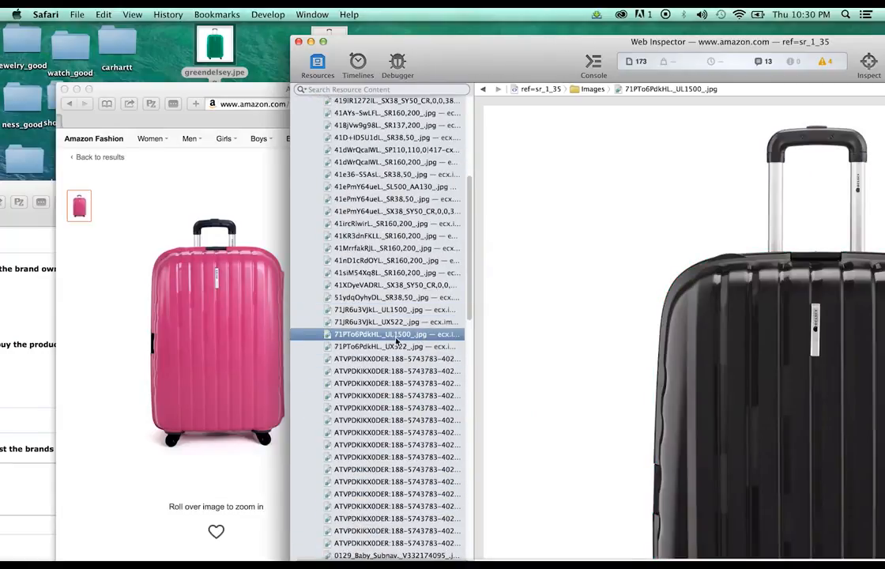
{"action": "scroll", "coordinate": [409, 338], "scroll_direction": "up", "scroll_amount": 5}
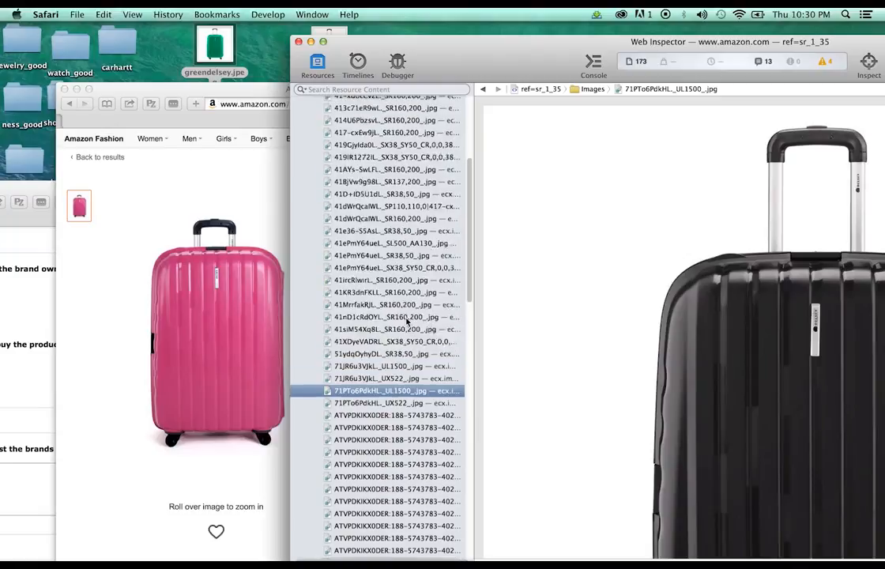
{"action": "scroll", "coordinate": [408, 319], "scroll_direction": "up", "scroll_amount": 10}
{"action": "scroll", "coordinate": [407, 320], "scroll_direction": "down", "scroll_amount": 20}
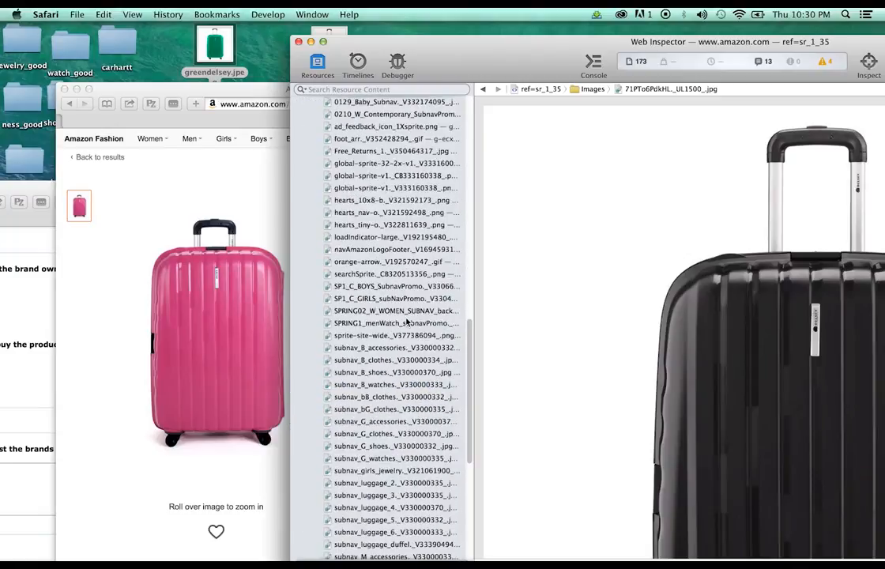
{"action": "scroll", "coordinate": [408, 320], "scroll_direction": "down", "scroll_amount": 5}
{"action": "scroll", "coordinate": [408, 320], "scroll_direction": "up", "scroll_amount": 15}
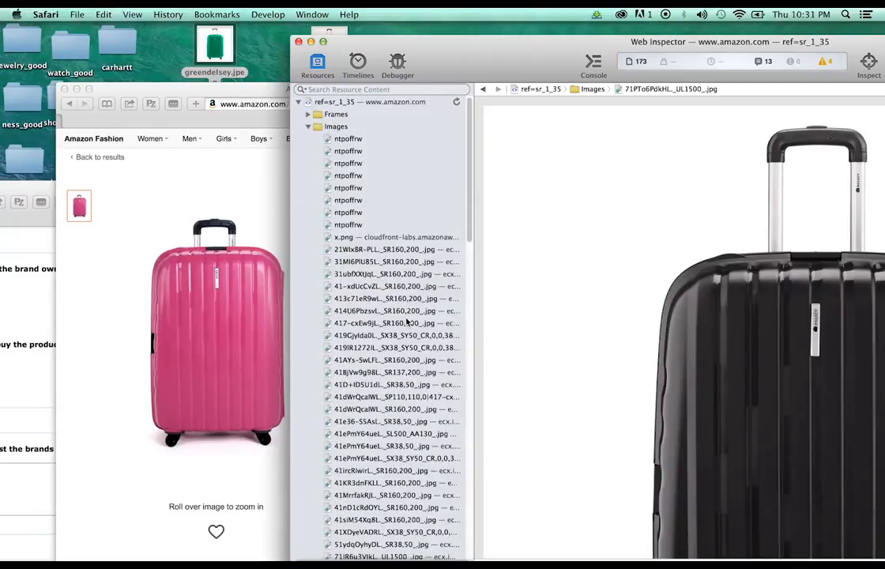
{"action": "scroll", "coordinate": [408, 320], "scroll_direction": "down", "scroll_amount": 1}
{"action": "left_click", "coordinate": [403, 341]}
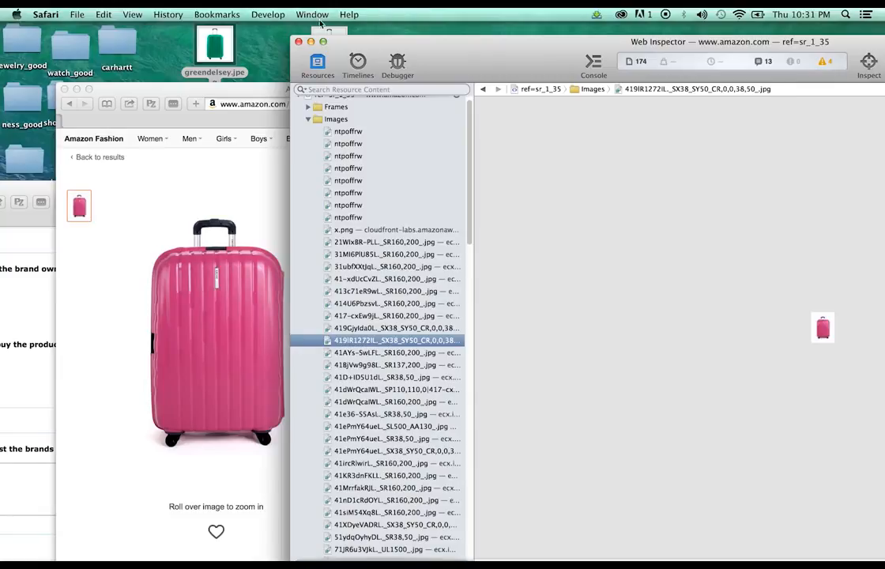
Reopen Page Source and step through the images to the large pink suitcase photo
{"action": "left_click", "coordinate": [298, 42]}
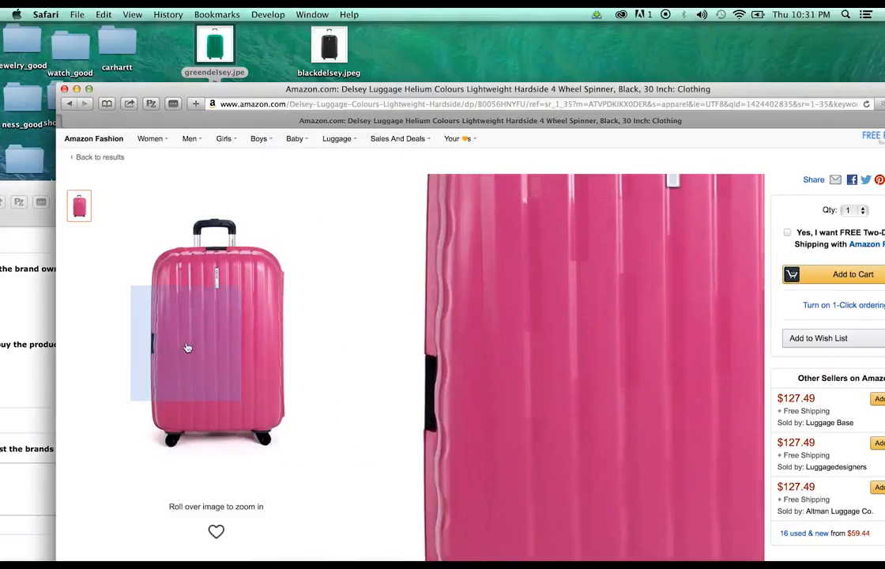
{"action": "left_click", "coordinate": [267, 14]}
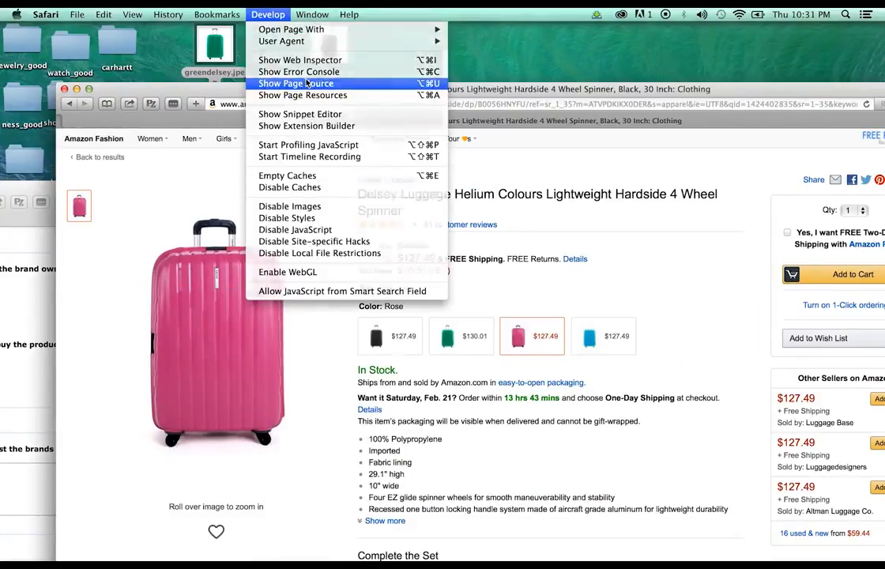
{"action": "left_click", "coordinate": [306, 81]}
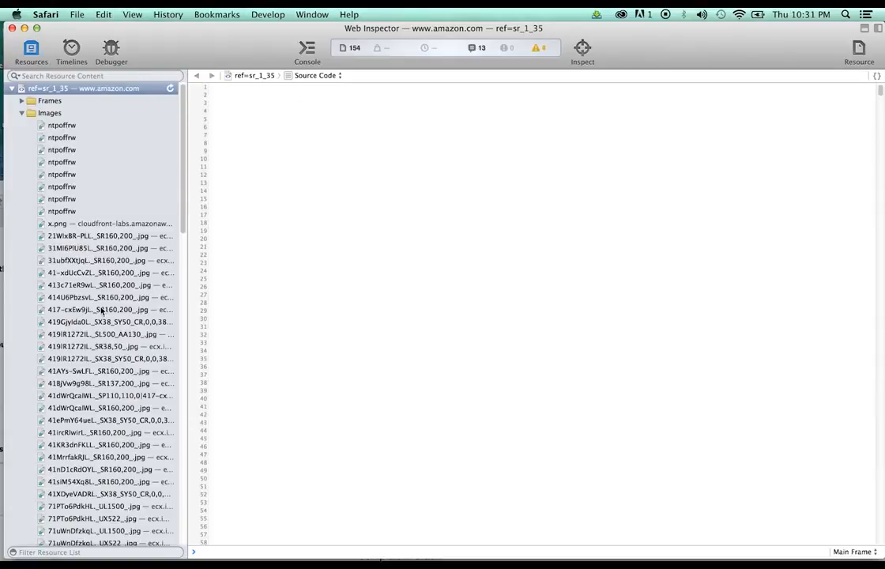
{"action": "left_click", "coordinate": [101, 310]}
{"action": "key", "text": "Down"}
{"action": "key", "text": "Down"}
{"action": "key", "text": "Down"}
{"action": "key", "text": "Down"}
{"action": "key", "text": "Down"}
{"action": "key", "text": "Down"}
{"action": "key", "text": "Down"}
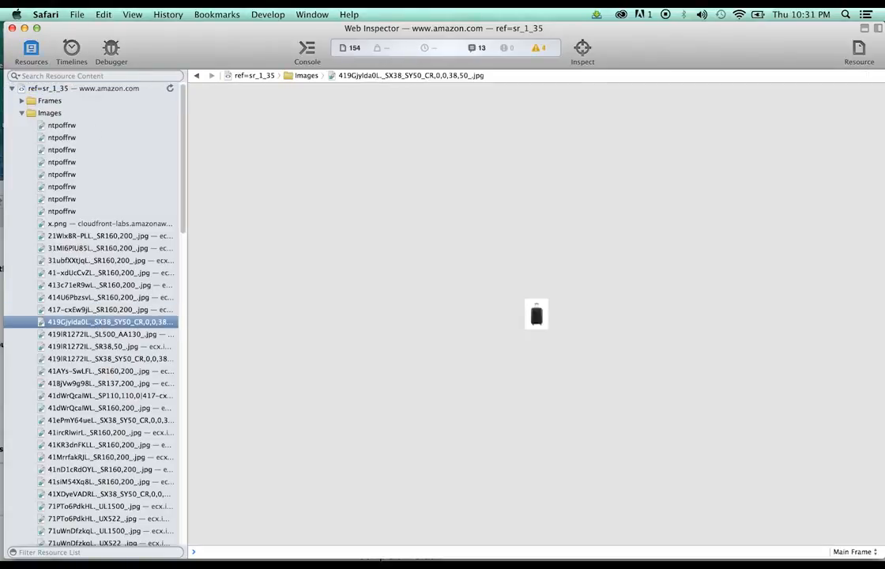
{"action": "key", "text": "Down"}
{"action": "key", "text": "Down"}
{"action": "key", "text": "Down"}
{"action": "key", "text": "Down"}
{"action": "key", "text": "Down"}
{"action": "key", "text": "Down"}
{"action": "key", "text": "Down"}
{"action": "key", "text": "Down"}
{"action": "key", "text": "Down"}
{"action": "key", "text": "Down"}
{"action": "key", "text": "Down"}
{"action": "key", "text": "Down"}
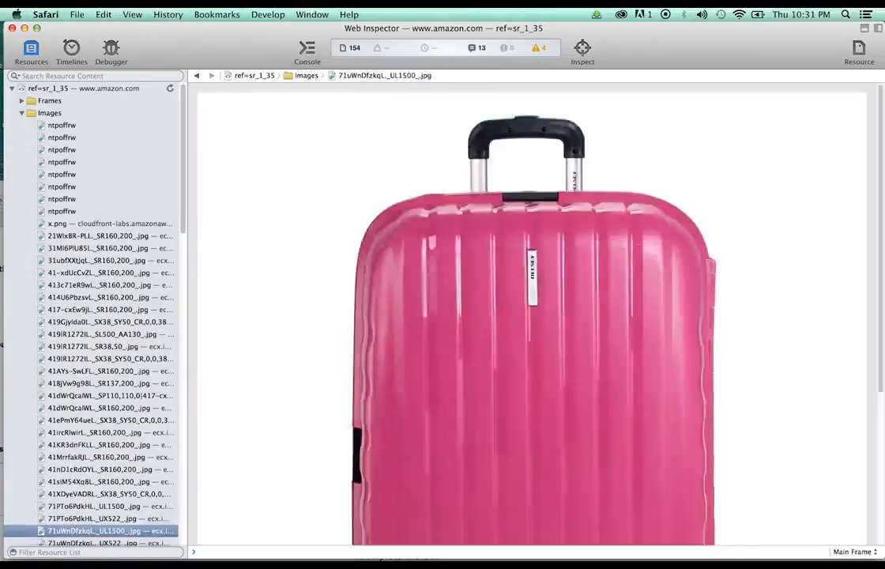
{"action": "key", "text": "Up"}
{"action": "key", "text": "Up"}
{"action": "key", "text": "Down"}
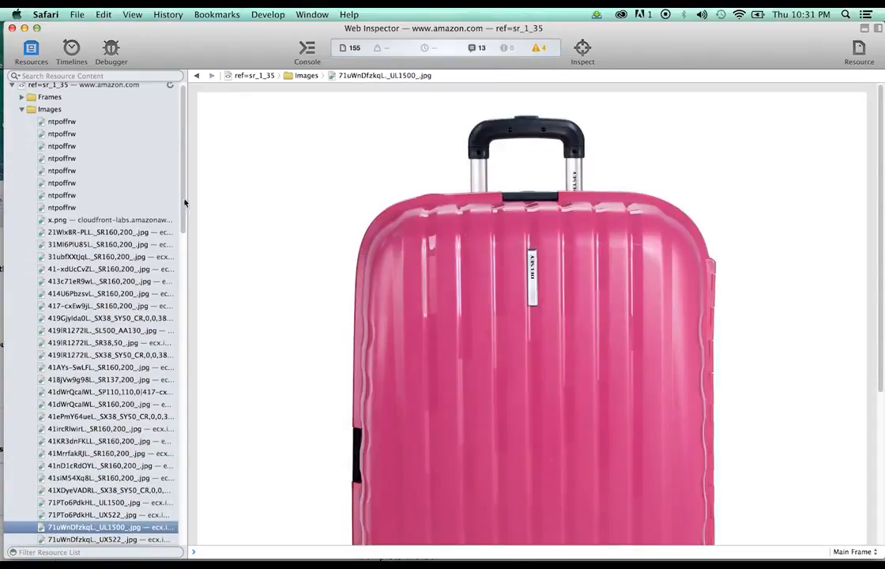
Save the pink suitcase image to the desktop as pinkdelsey.jpeg and close the inspector
{"action": "left_click_drag", "start_coordinate": [218, 46], "coordinate": [540, 139]}
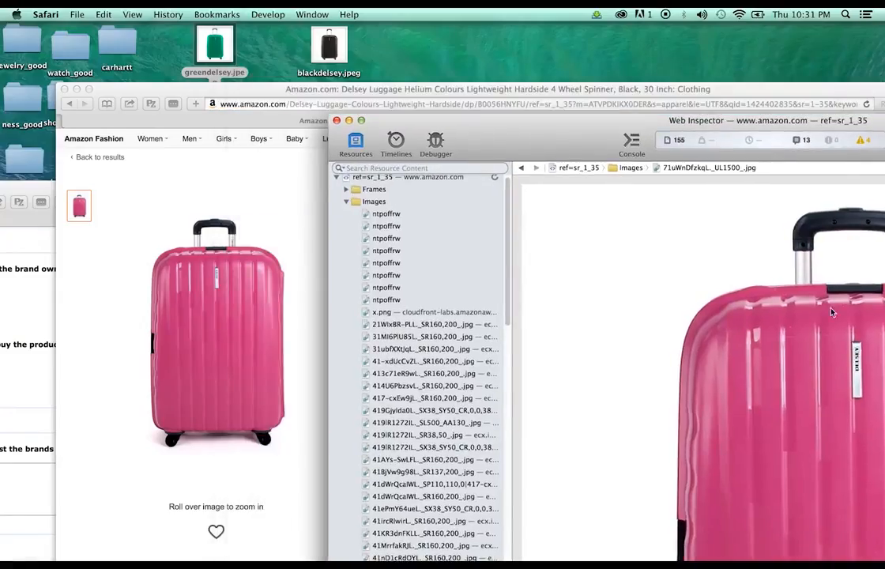
{"action": "left_click_drag", "start_coordinate": [831, 312], "coordinate": [407, 49]}
{"action": "key", "text": "Return"}
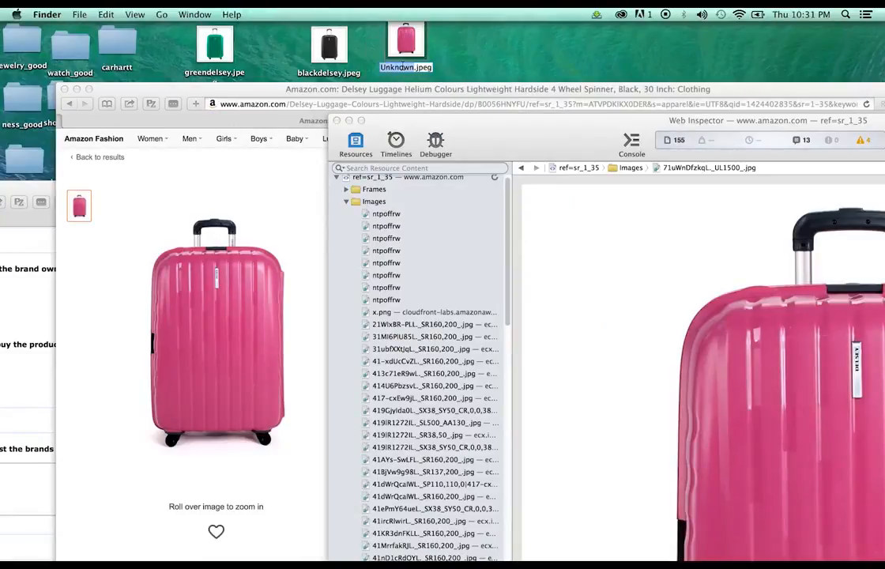
{"action": "type", "text": "pinkdelsey"}
{"action": "left_click", "coordinate": [581, 215]}
{"action": "left_click", "coordinate": [335, 120]}
{"action": "left_click_drag", "start_coordinate": [295, 89], "coordinate": [297, 46]}
Switch the suitcase to blue and locate the large blue image in Page Source resources
{"action": "left_click", "coordinate": [591, 294]}
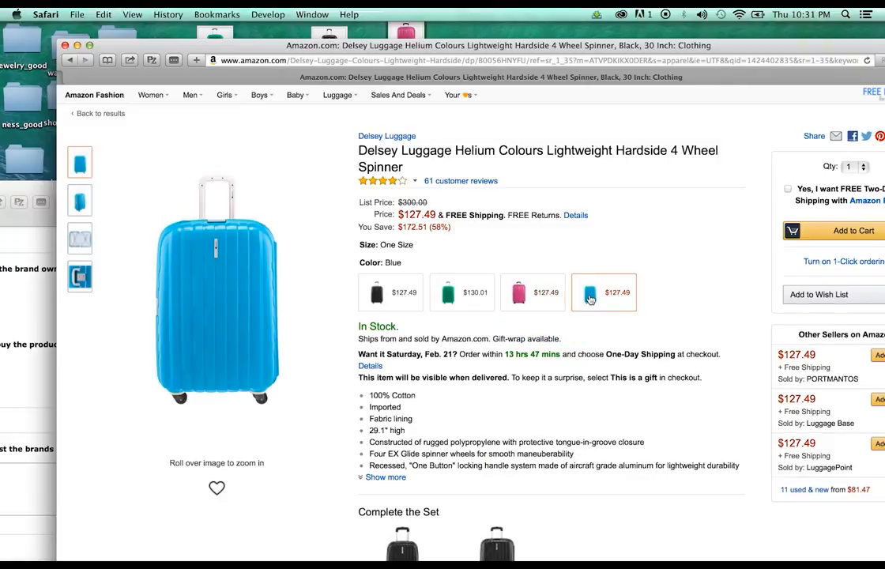
{"action": "left_click", "coordinate": [269, 14]}
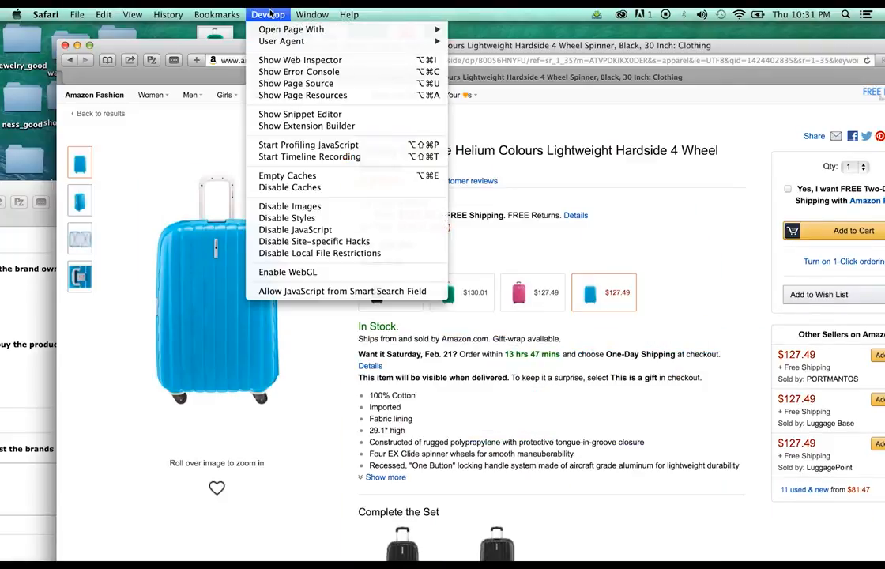
{"action": "left_click", "coordinate": [280, 77]}
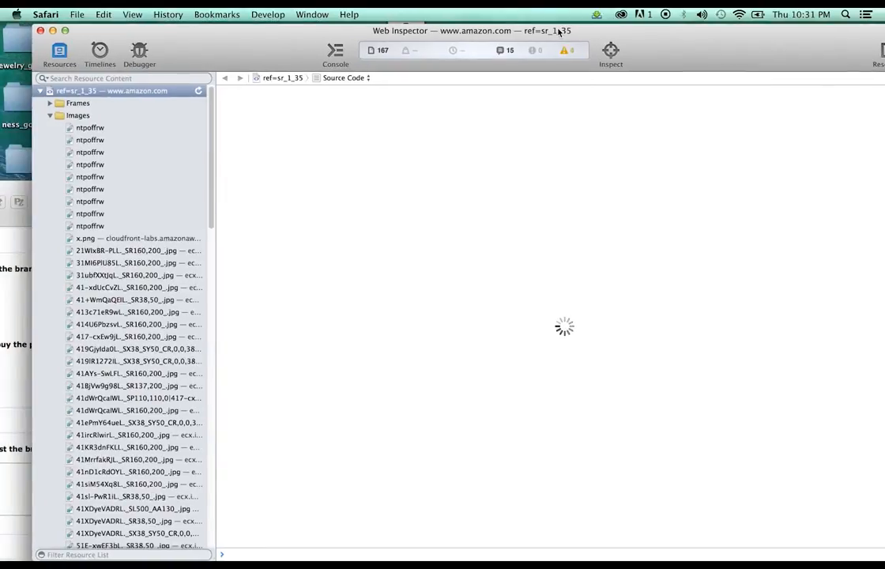
{"action": "scroll", "coordinate": [154, 310], "scroll_direction": "down", "scroll_amount": 3}
{"action": "left_click", "coordinate": [115, 385]}
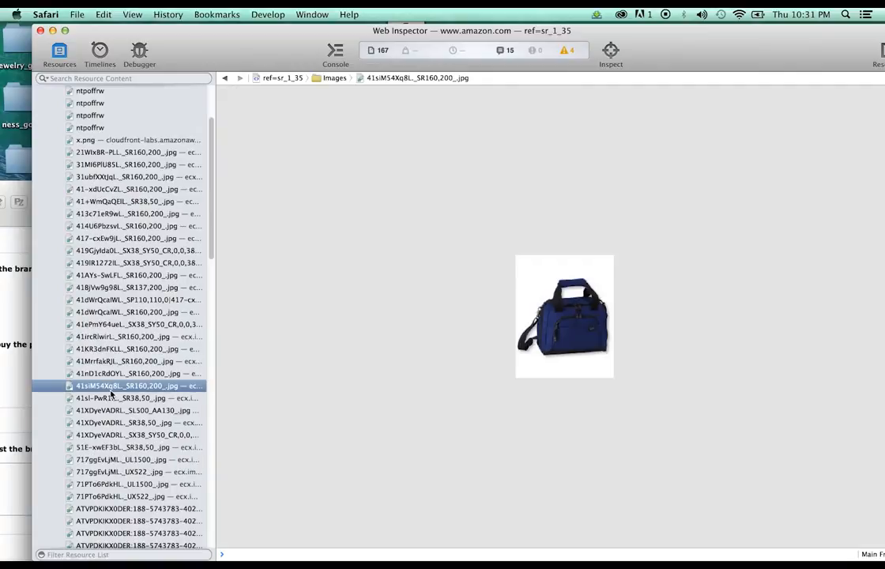
{"action": "left_click", "coordinate": [113, 435]}
{"action": "scroll", "coordinate": [123, 425], "scroll_direction": "down", "scroll_amount": 3}
{"action": "left_click", "coordinate": [127, 353]}
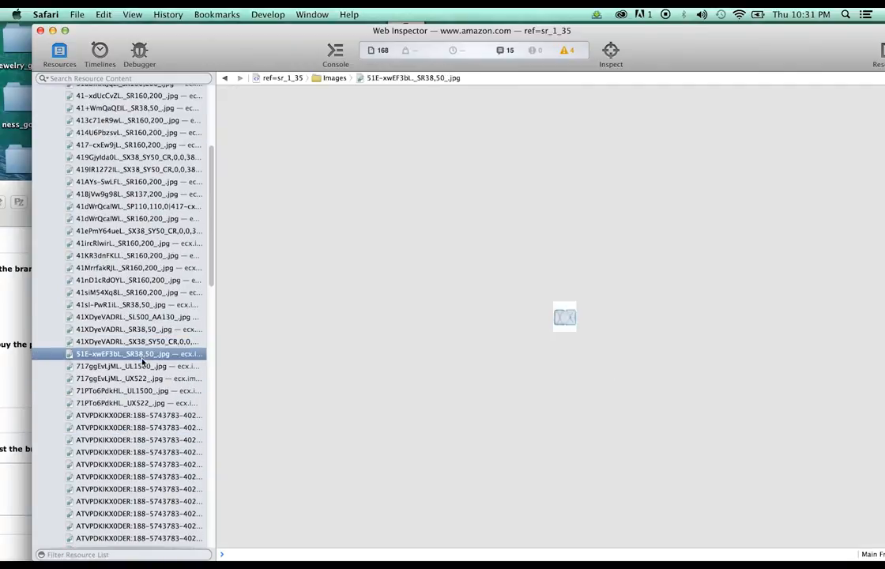
{"action": "left_click", "coordinate": [142, 367]}
Save the blue suitcase image to the desktop and rename it bluedelsey.jpeg
{"action": "left_click_drag", "start_coordinate": [314, 48], "coordinate": [617, 167]}
{"action": "left_click_drag", "start_coordinate": [843, 295], "coordinate": [462, 302]}
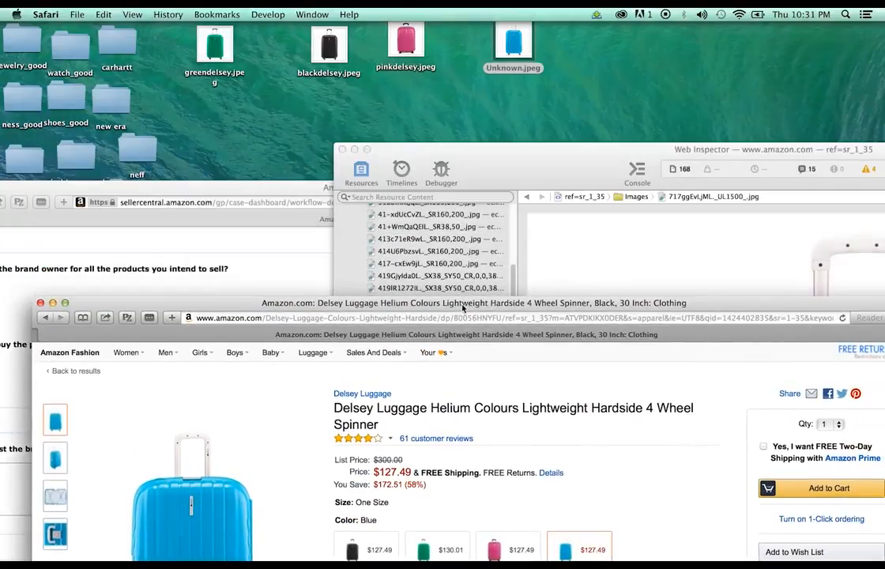
{"action": "left_click", "coordinate": [514, 69]}
{"action": "key", "text": "Return"}
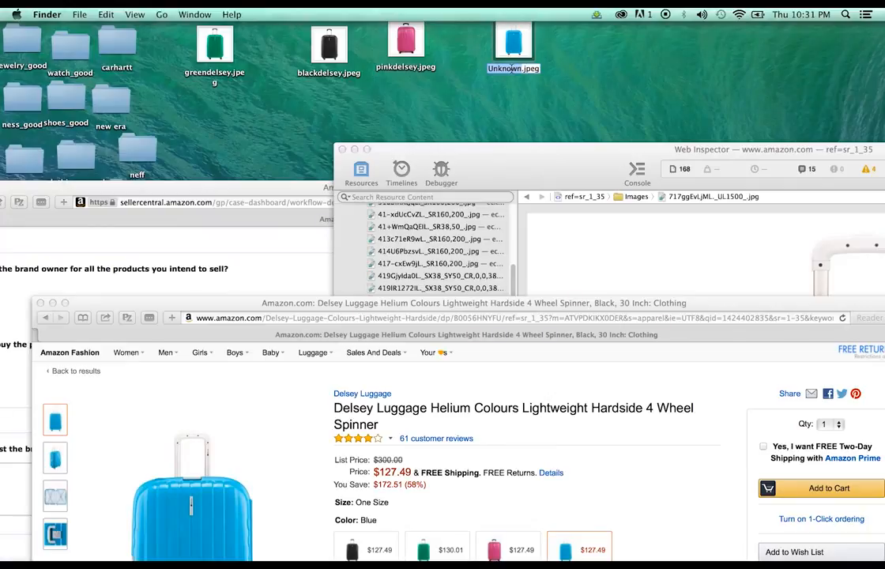
{"action": "type", "text": "bluedelsey"}
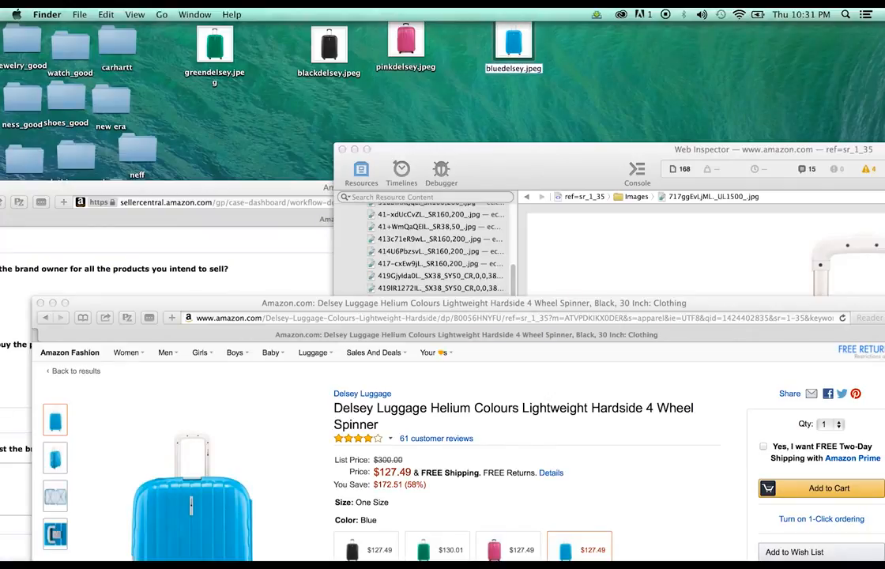
{"action": "left_click_drag", "start_coordinate": [486, 305], "coordinate": [513, 118]}
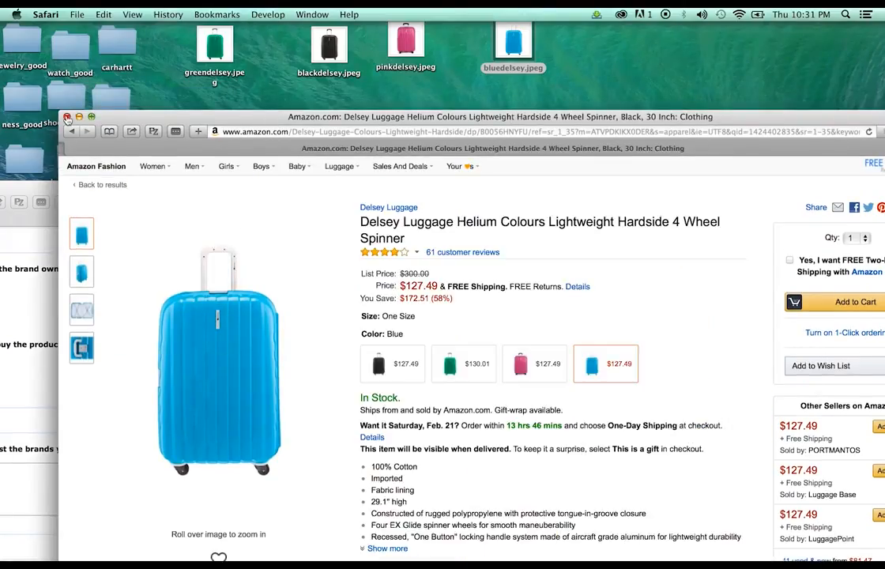
Close the Delsey product window and load amazon.com in a new window
{"action": "left_click", "coordinate": [67, 117]}
{"action": "left_click_drag", "start_coordinate": [531, 184], "coordinate": [643, 109]}
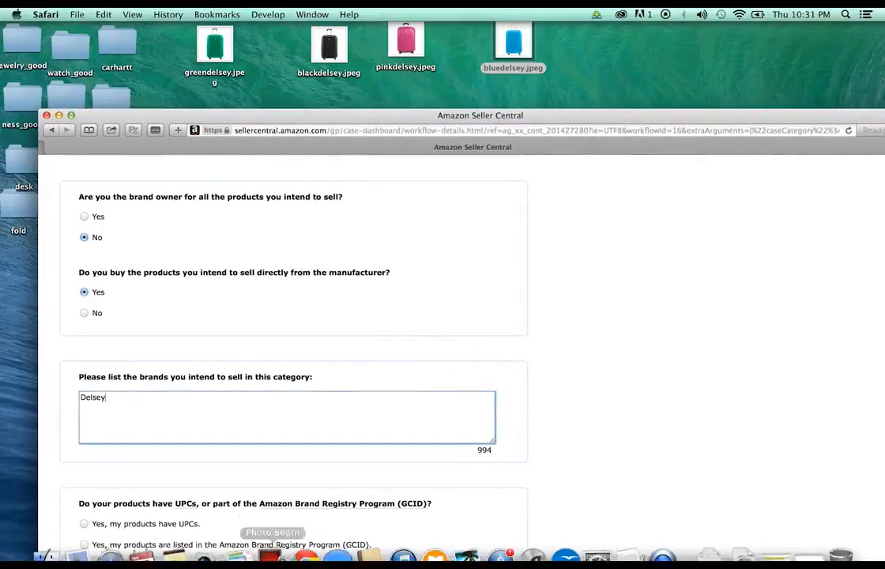
{"action": "left_click", "coordinate": [76, 15]}
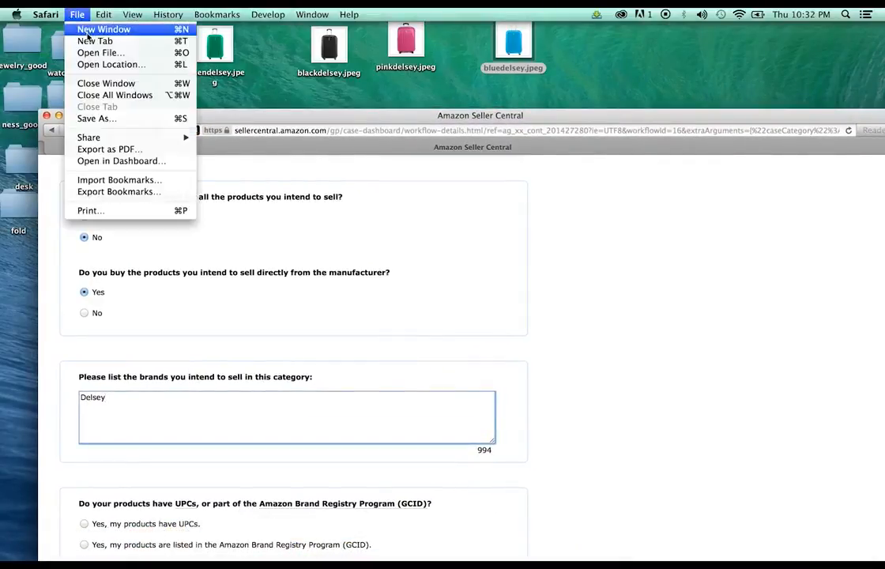
{"action": "left_click", "coordinate": [108, 27]}
{"action": "type", "text": "amazon.com"}
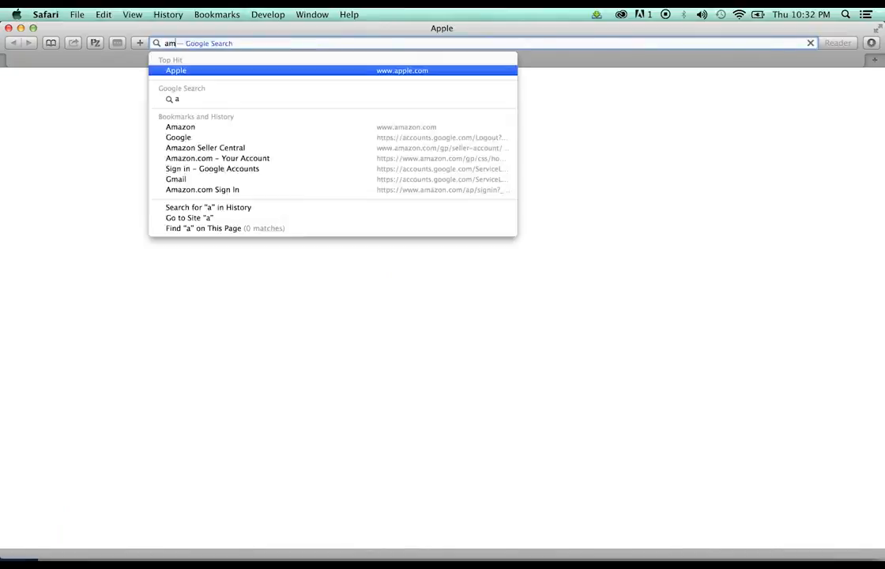
{"action": "key", "text": "Return"}
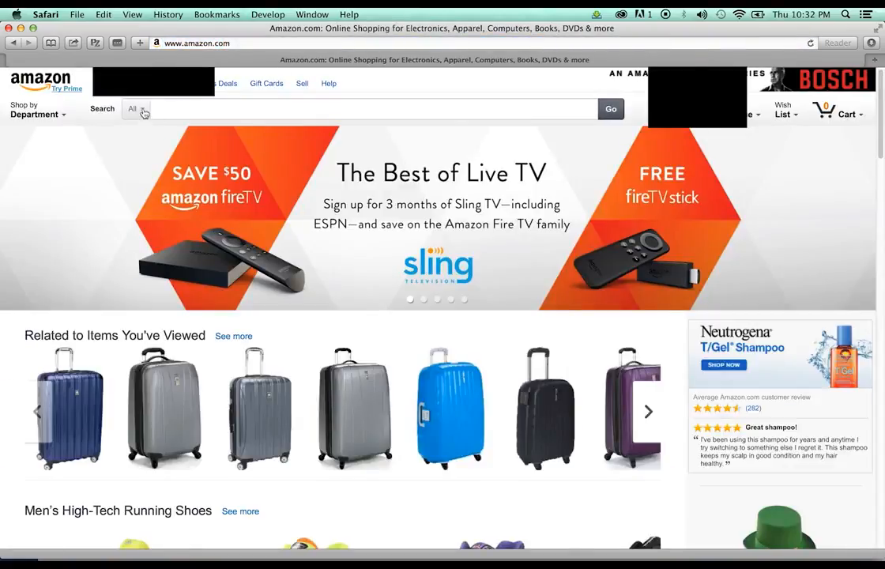
Search Amazon within the Luggage & Travel Gear department
{"action": "left_click", "coordinate": [141, 110]}
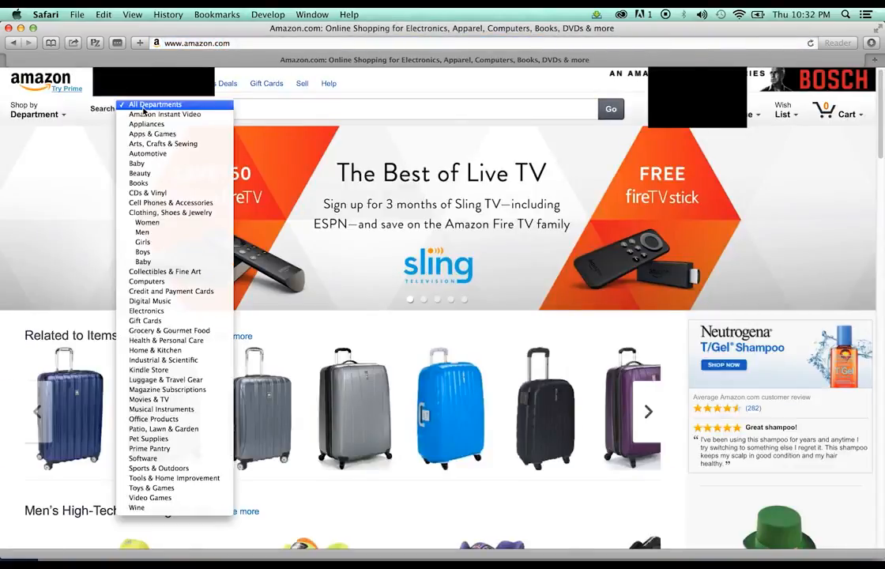
{"action": "left_click", "coordinate": [165, 380]}
{"action": "left_click", "coordinate": [605, 111]}
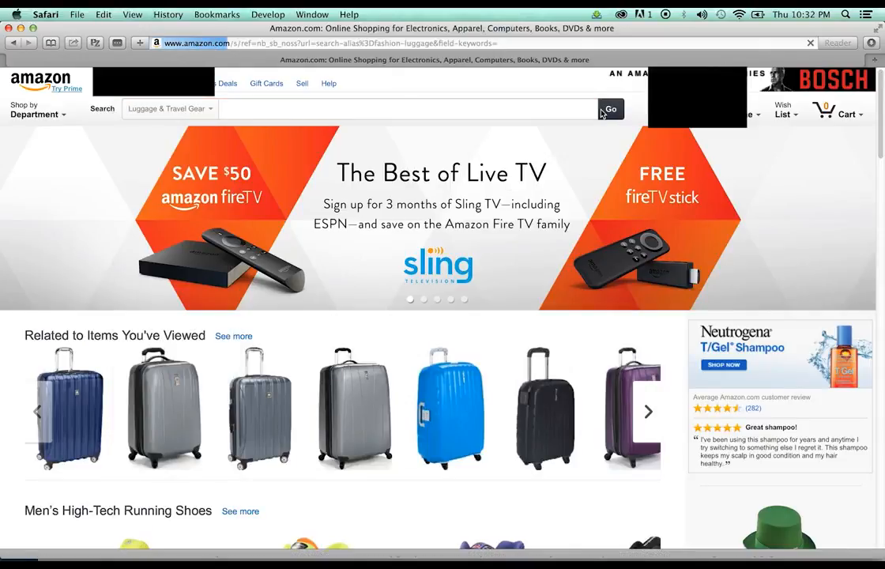
{"action": "scroll", "coordinate": [521, 188], "scroll_direction": "down", "scroll_amount": 4}
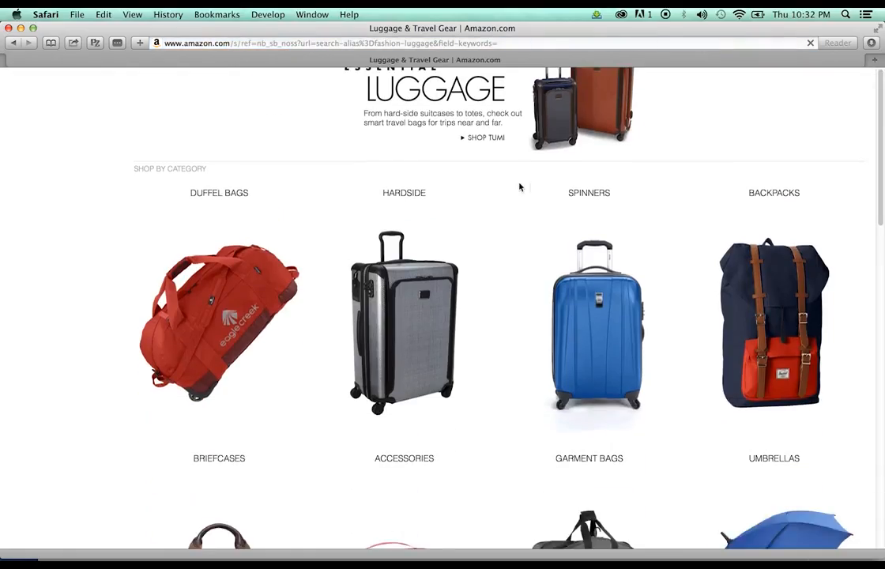
Filter results to Hardside|Polycarbonate|ABS and open the Rockland Melbourne 20 Inch carry-on page
{"action": "scroll", "coordinate": [519, 187], "scroll_direction": "down", "scroll_amount": 3}
{"action": "left_click", "coordinate": [428, 183]}
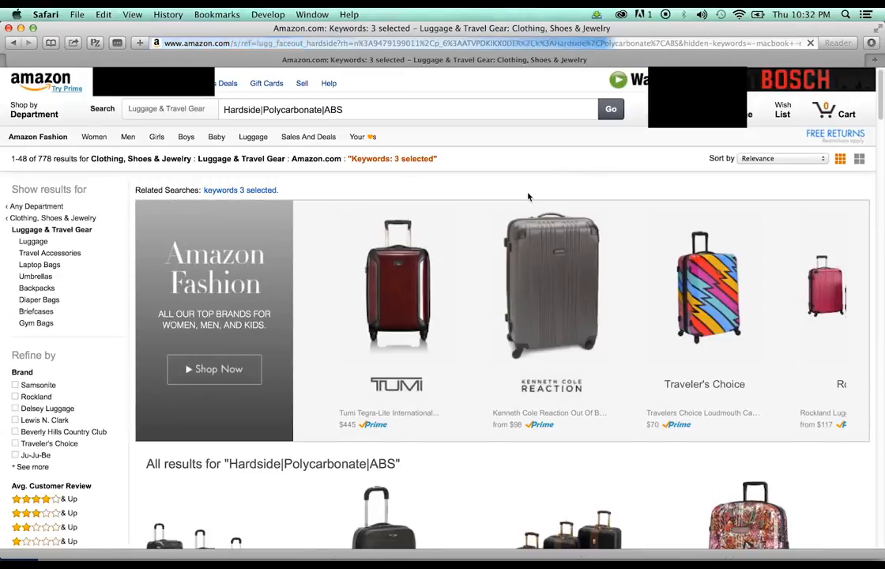
{"action": "scroll", "coordinate": [528, 196], "scroll_direction": "down", "scroll_amount": 20}
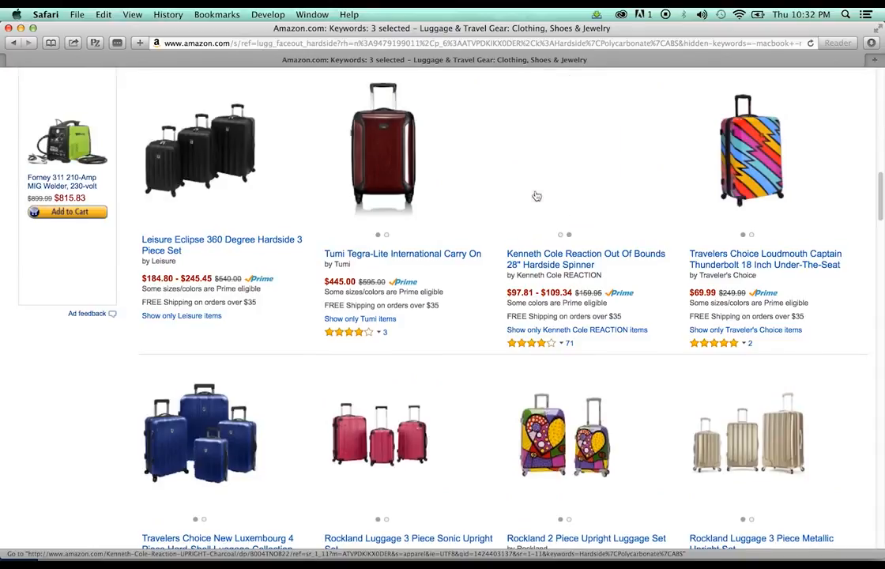
{"action": "scroll", "coordinate": [537, 195], "scroll_direction": "down", "scroll_amount": 10}
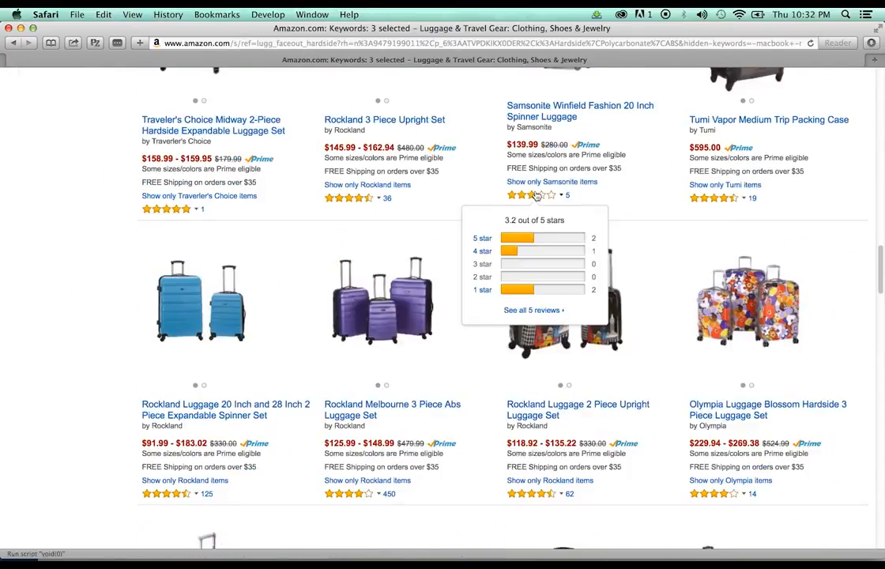
{"action": "scroll", "coordinate": [536, 196], "scroll_direction": "down", "scroll_amount": 10}
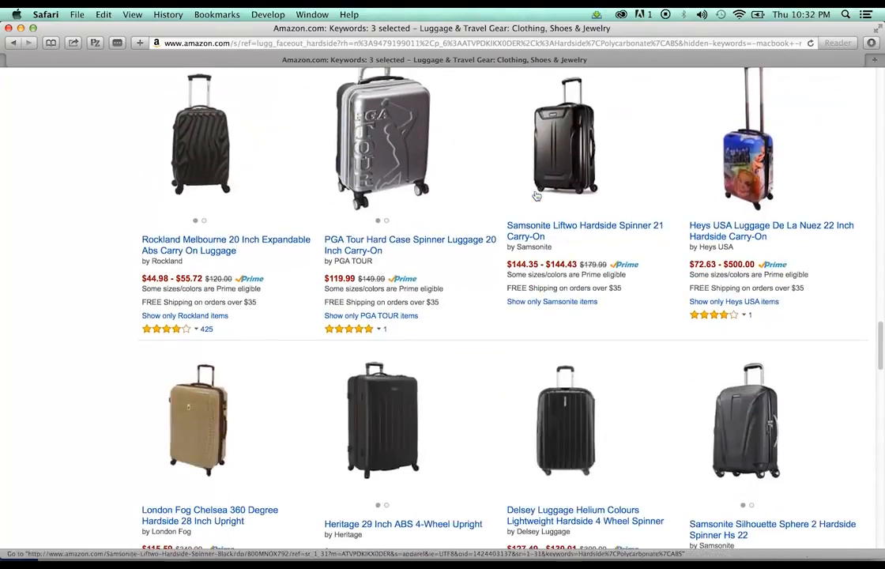
{"action": "scroll", "coordinate": [506, 149], "scroll_direction": "down", "scroll_amount": 2}
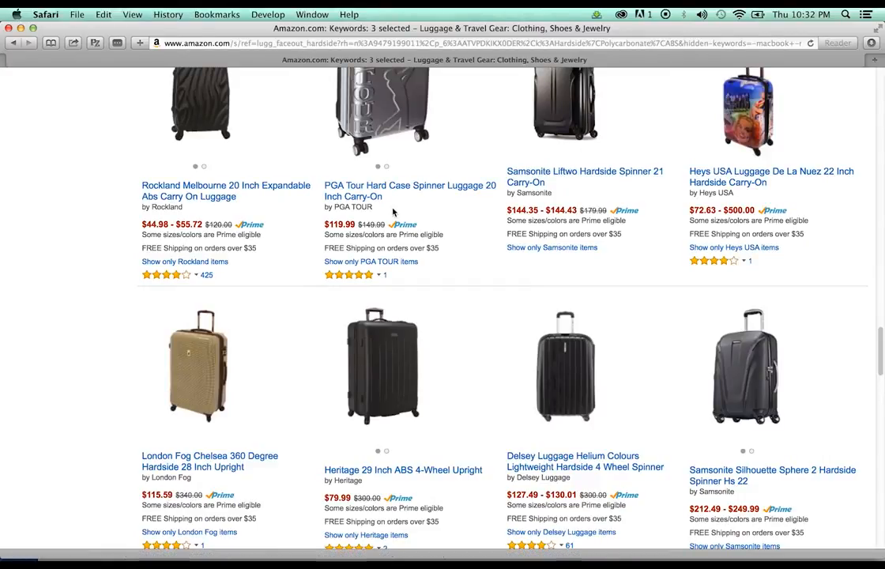
{"action": "scroll", "coordinate": [224, 246], "scroll_direction": "up", "scroll_amount": 2}
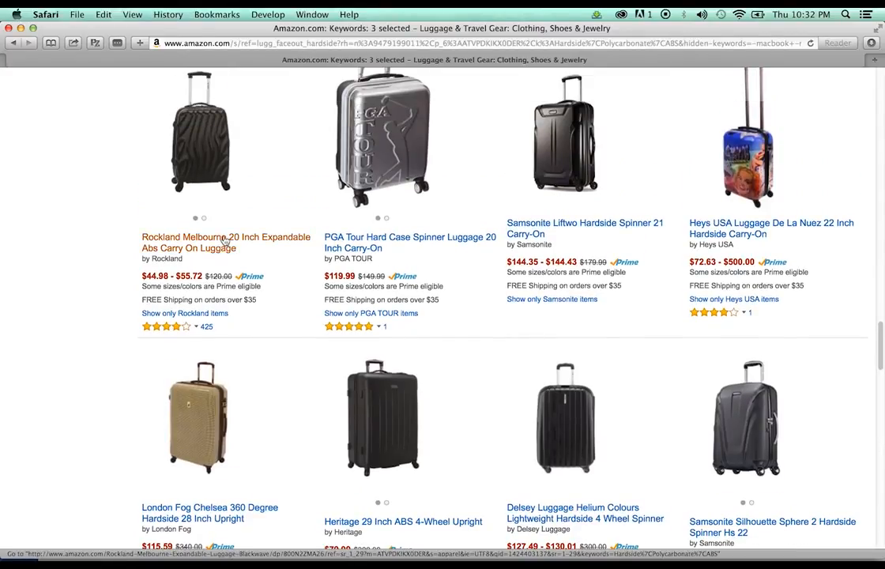
{"action": "left_click", "coordinate": [224, 247]}
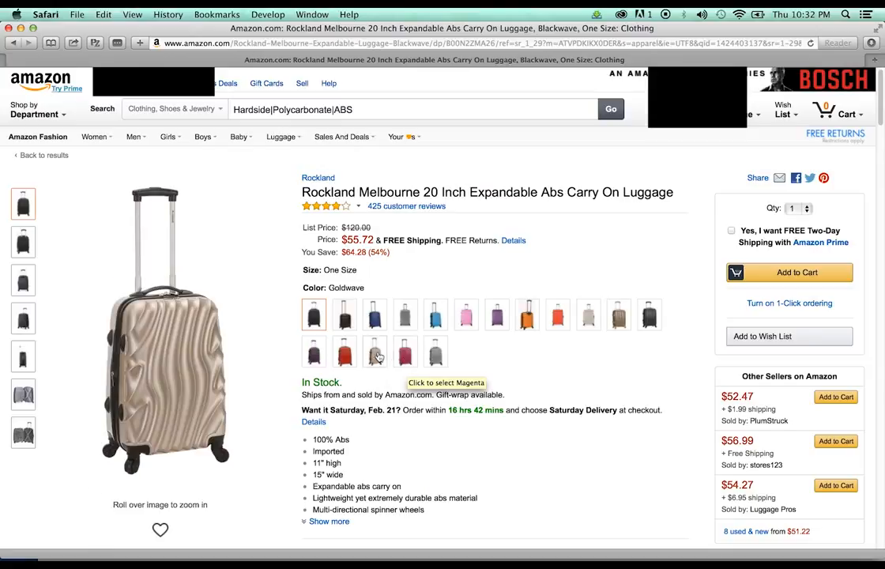
Start a new line under Delsey in the application form's brands list
{"action": "left_click_drag", "start_coordinate": [537, 20], "coordinate": [564, 19]}
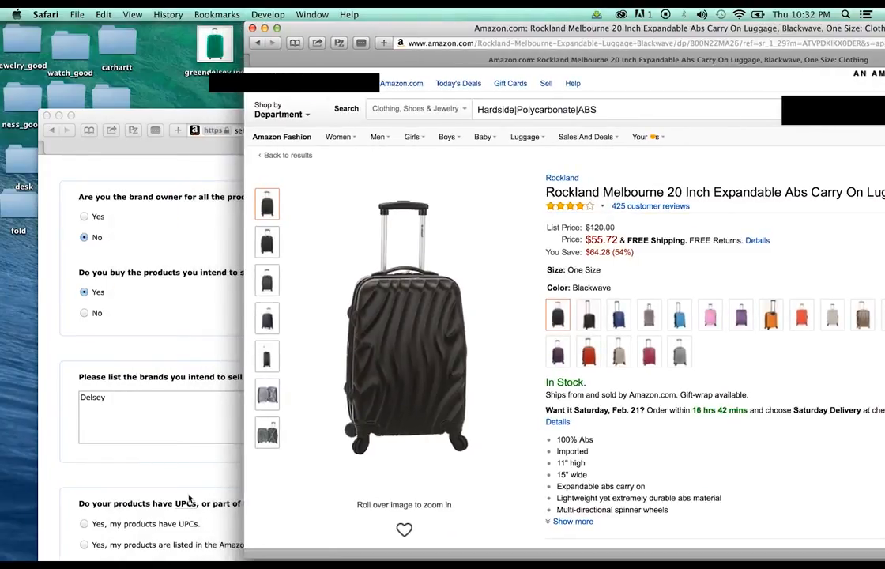
{"action": "left_click", "coordinate": [122, 414]}
{"action": "key", "text": "Return"}
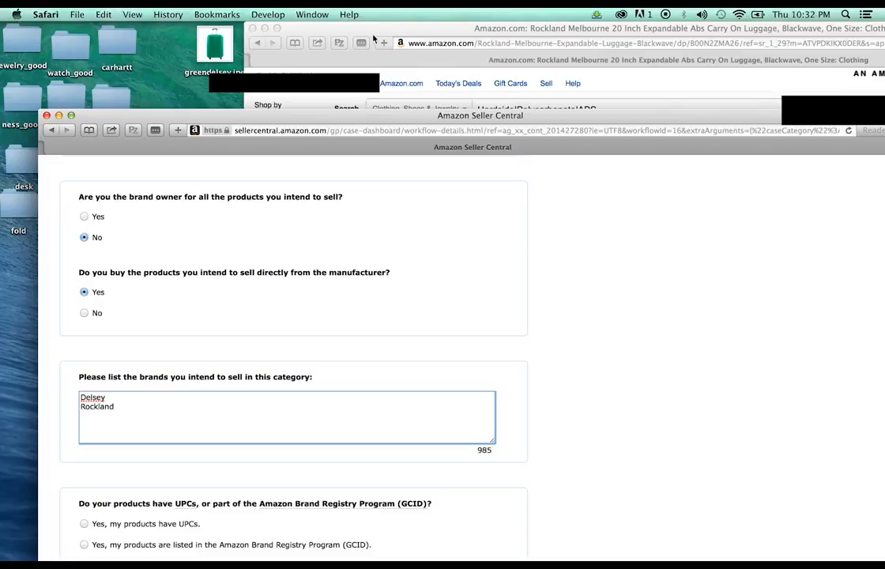
{"action": "left_click_drag", "start_coordinate": [373, 39], "coordinate": [165, 121]}
Stack the blackdelsey, pinkdelsey and bluedelsey image files together on the desktop
{"action": "left_click_drag", "start_coordinate": [329, 38], "coordinate": [210, 32]}
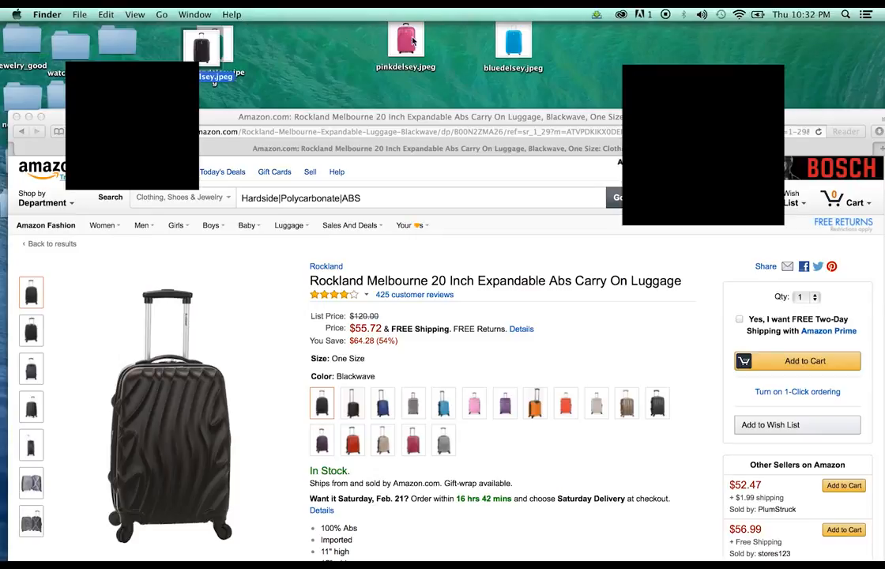
{"action": "left_click_drag", "start_coordinate": [411, 41], "coordinate": [209, 49]}
{"action": "left_click_drag", "start_coordinate": [515, 43], "coordinate": [245, 70]}
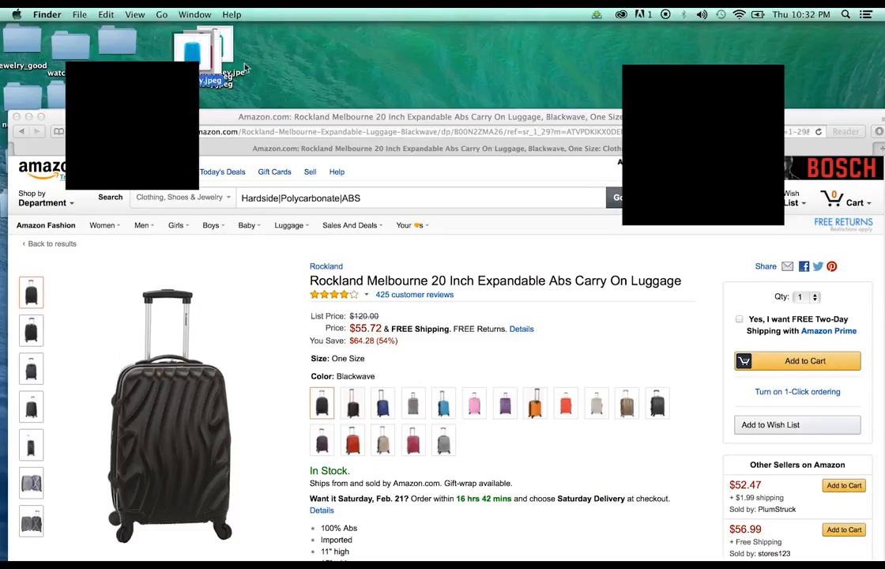
{"action": "left_click_drag", "start_coordinate": [335, 116], "coordinate": [393, 86]}
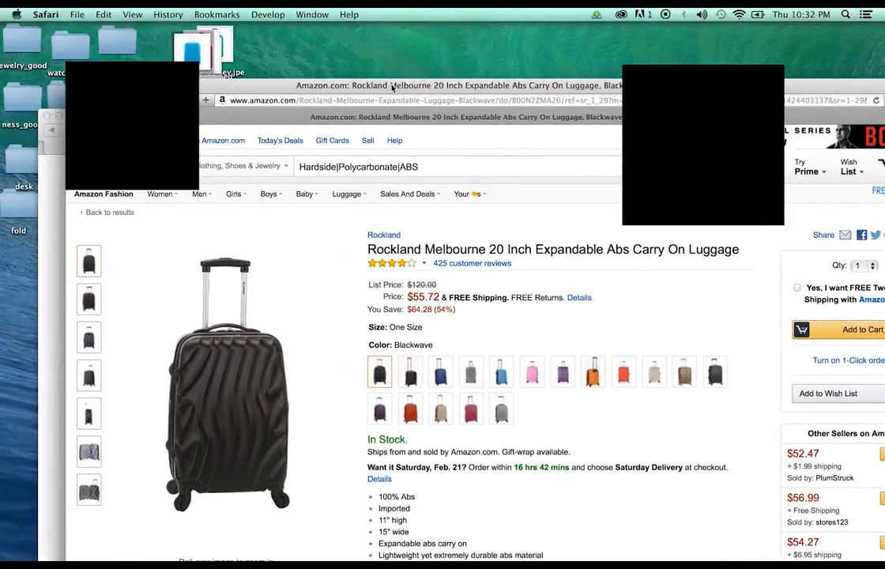
In Web Inspector's Images, save the black suitcase photo 813-JUskorL._UL1500_.jpg to the desktop
{"action": "left_click", "coordinate": [269, 14]}
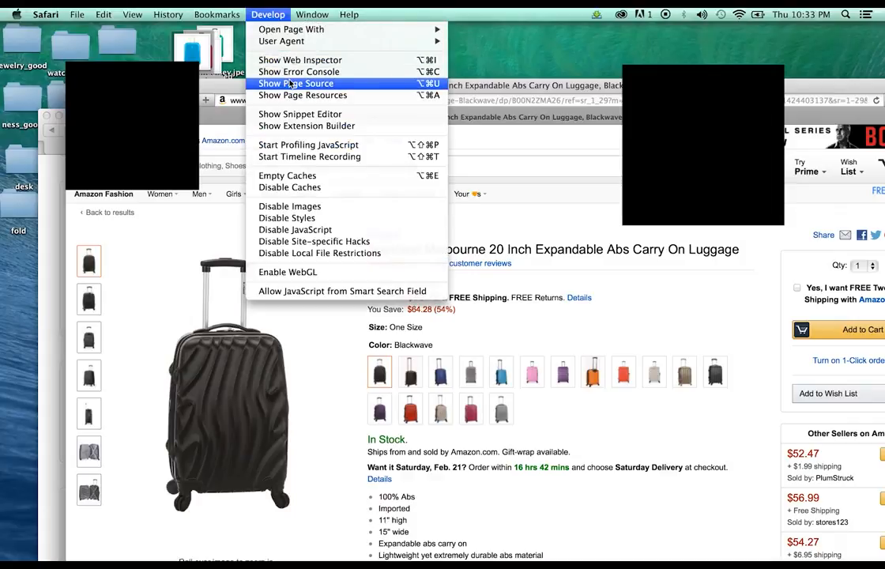
{"action": "left_click", "coordinate": [316, 83]}
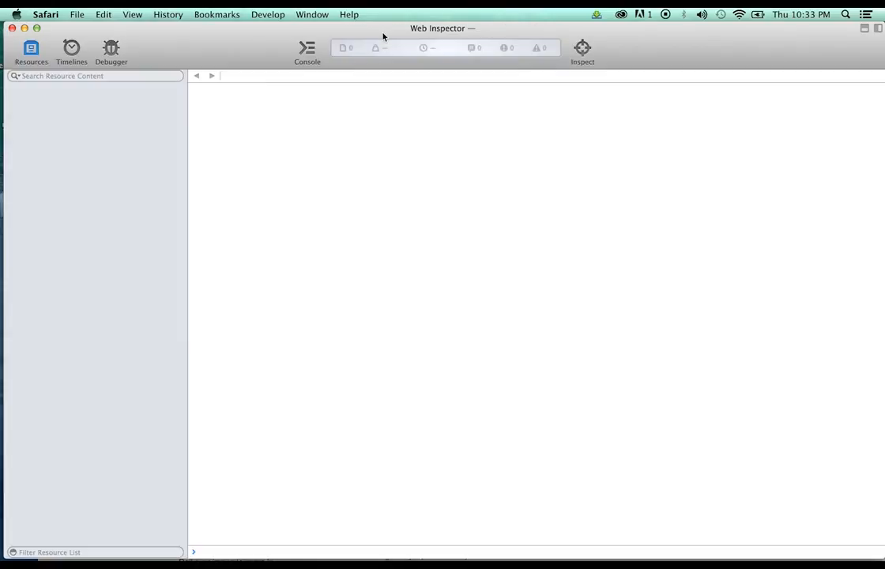
{"action": "double_click", "coordinate": [383, 35]}
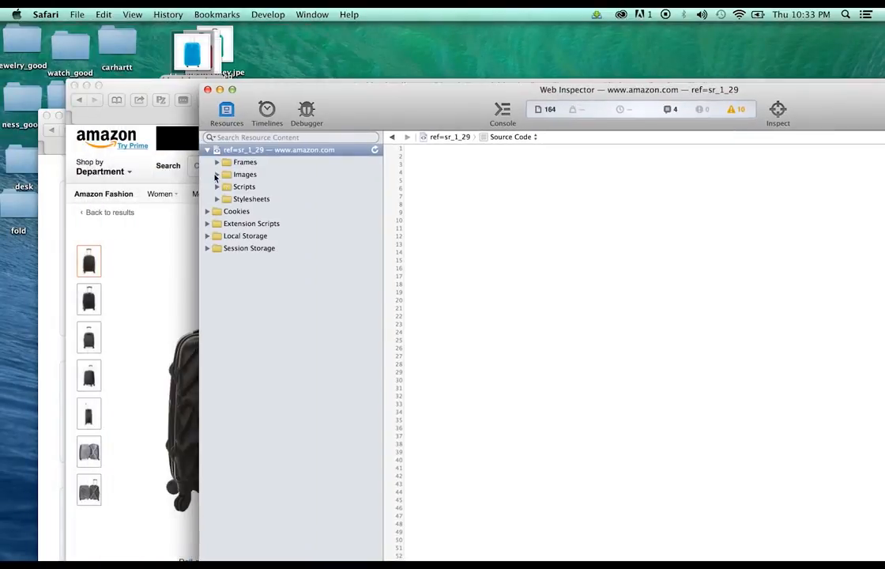
{"action": "left_click", "coordinate": [216, 175]}
{"action": "left_click", "coordinate": [277, 333]}
{"action": "scroll", "coordinate": [300, 316], "scroll_direction": "down", "scroll_amount": 5}
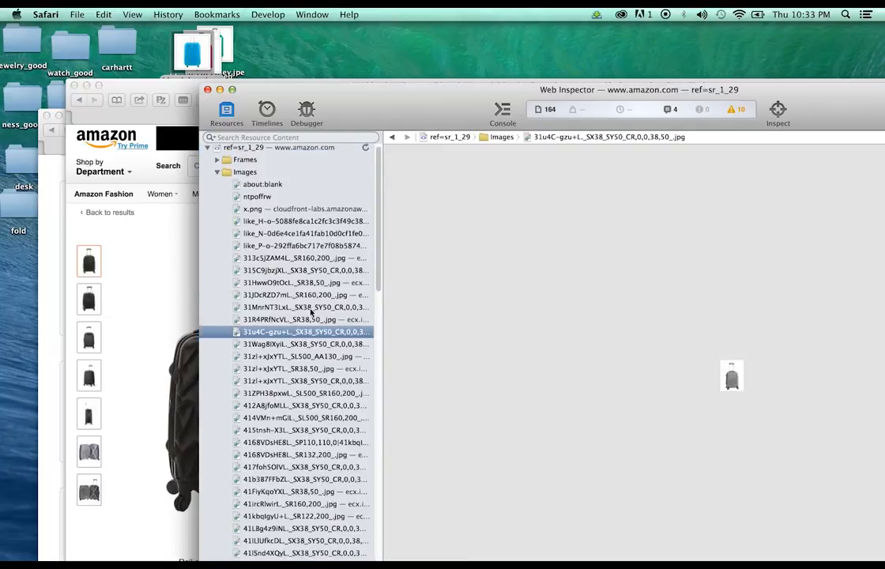
{"action": "scroll", "coordinate": [308, 313], "scroll_direction": "down", "scroll_amount": 3}
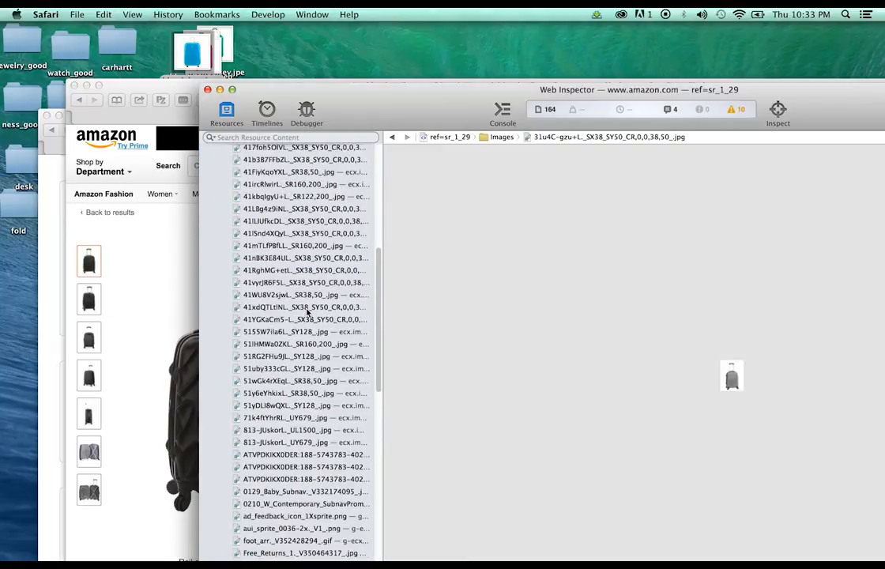
{"action": "left_click", "coordinate": [323, 431]}
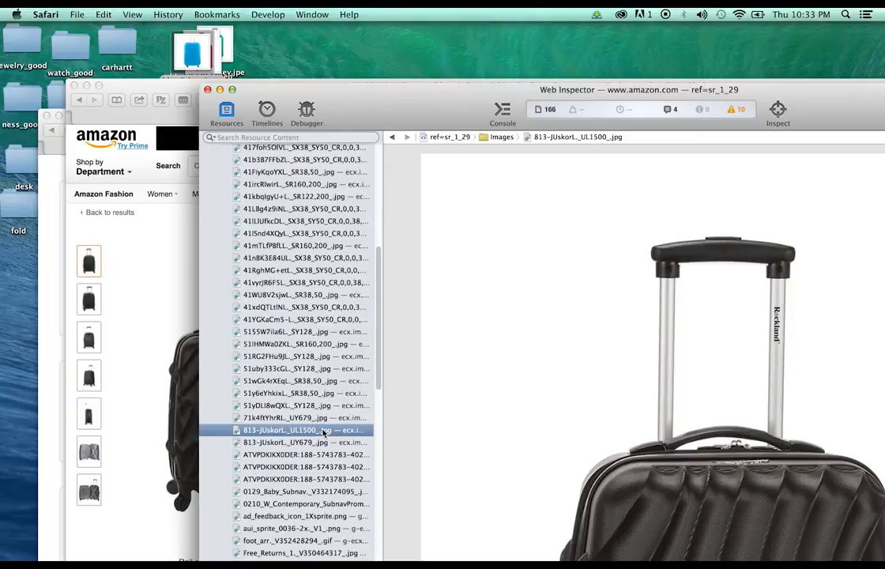
{"action": "scroll", "coordinate": [533, 302], "scroll_direction": "down", "scroll_amount": 2}
{"action": "left_click_drag", "start_coordinate": [578, 192], "coordinate": [397, 47]}
Rename the saved Unknown.jpeg on the desktop to blackrockland.jpeg
{"action": "left_click", "coordinate": [381, 55]}
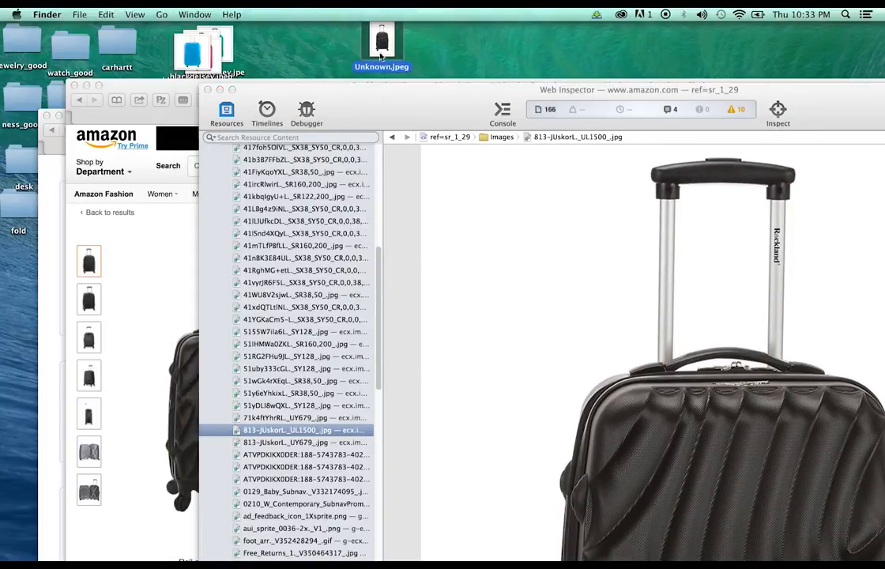
{"action": "left_click", "coordinate": [362, 97]}
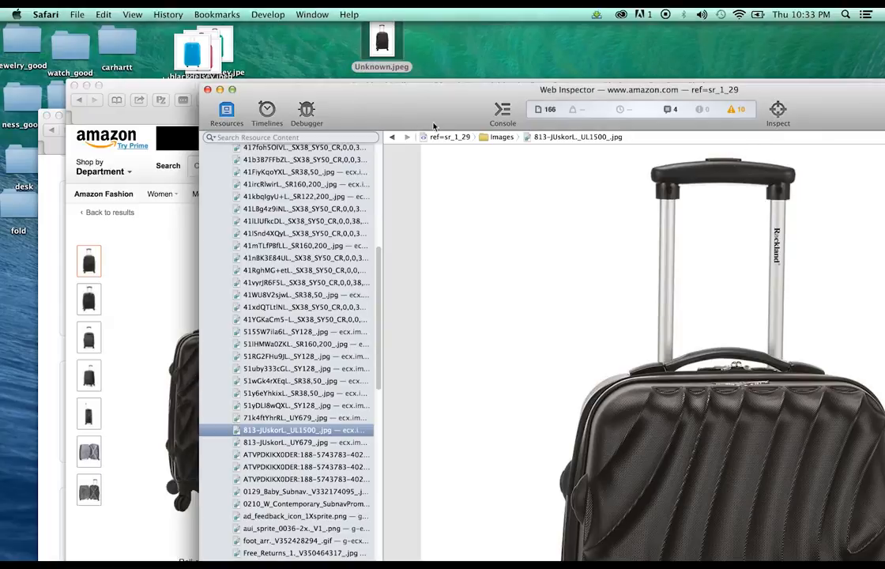
{"action": "left_click_drag", "start_coordinate": [397, 102], "coordinate": [760, 116]}
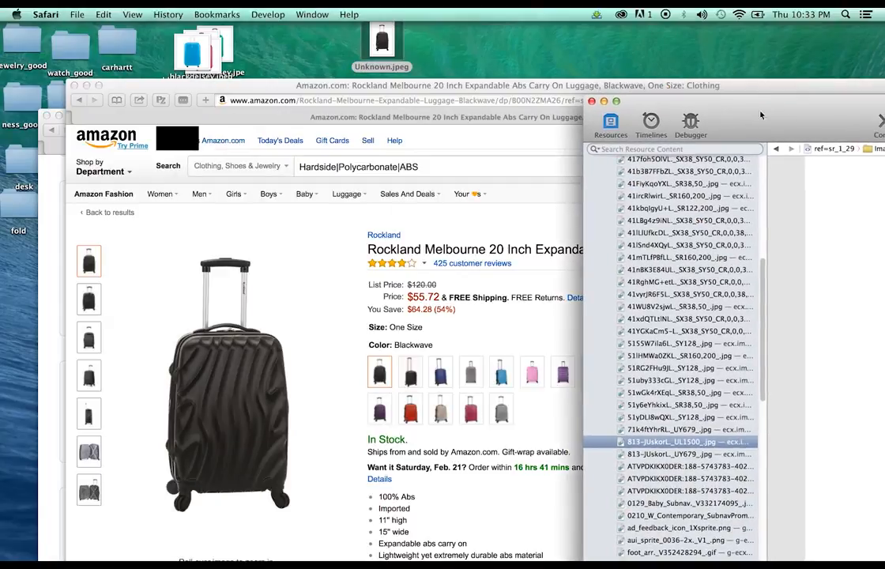
{"action": "left_click", "coordinate": [367, 69]}
{"action": "left_click", "coordinate": [367, 69]}
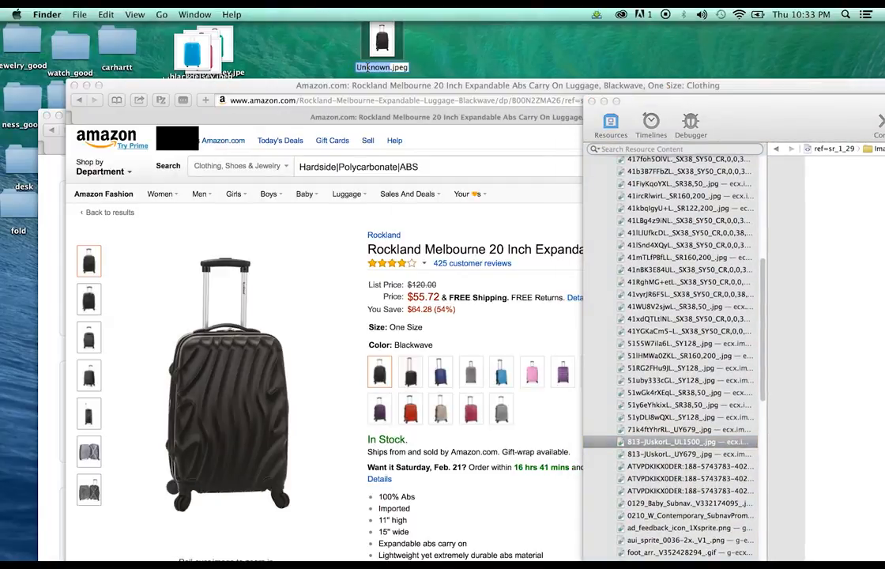
{"action": "type", "text": "blackrockland"}
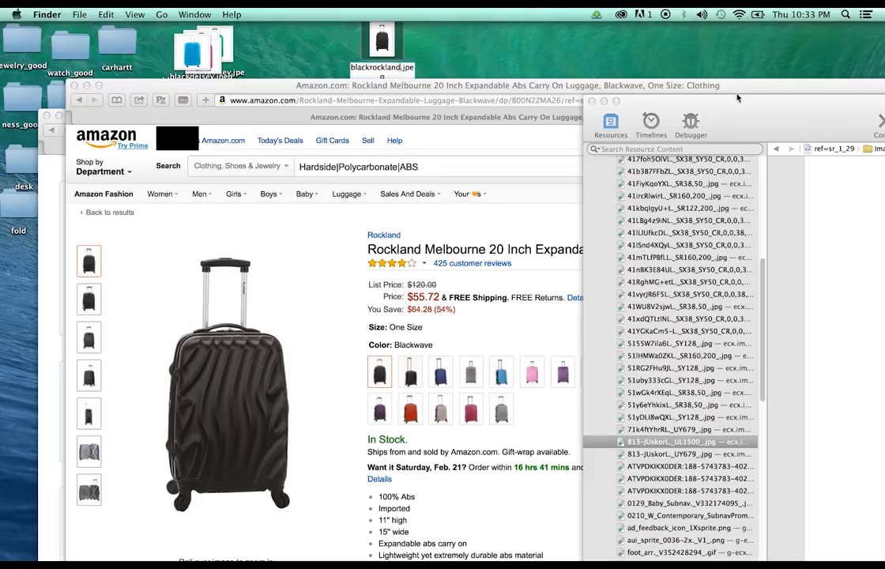
{"action": "left_click_drag", "start_coordinate": [737, 98], "coordinate": [642, 107]}
{"action": "left_click", "coordinate": [326, 417]}
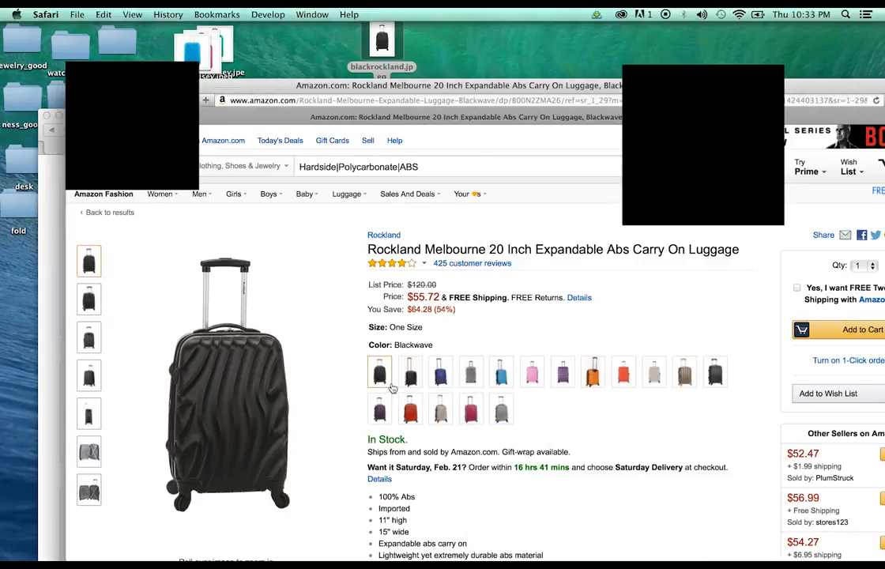
Switch the suitcase to Blue and save 81Lq1osgs2L._UL1500_.jpg to the desktop
{"action": "left_click", "coordinate": [440, 373]}
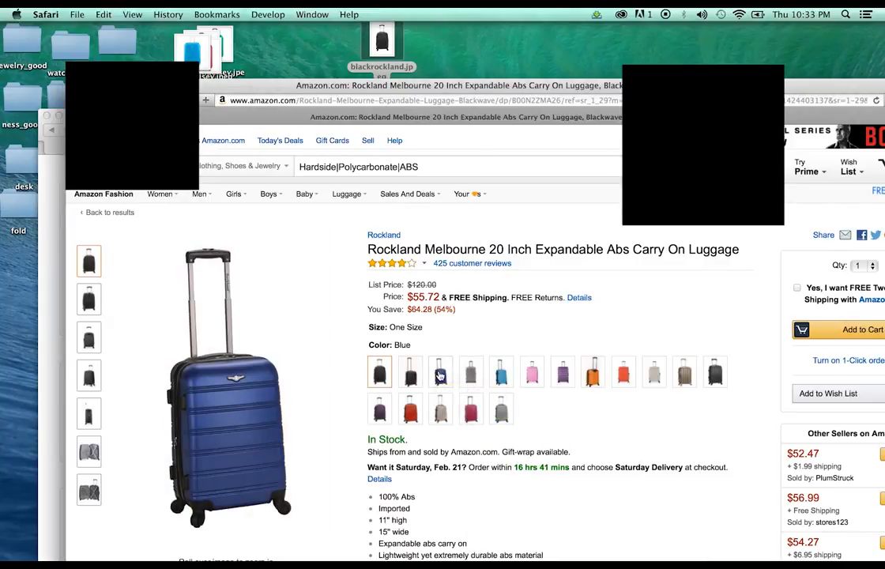
{"action": "mouse_move", "coordinate": [223, 467]}
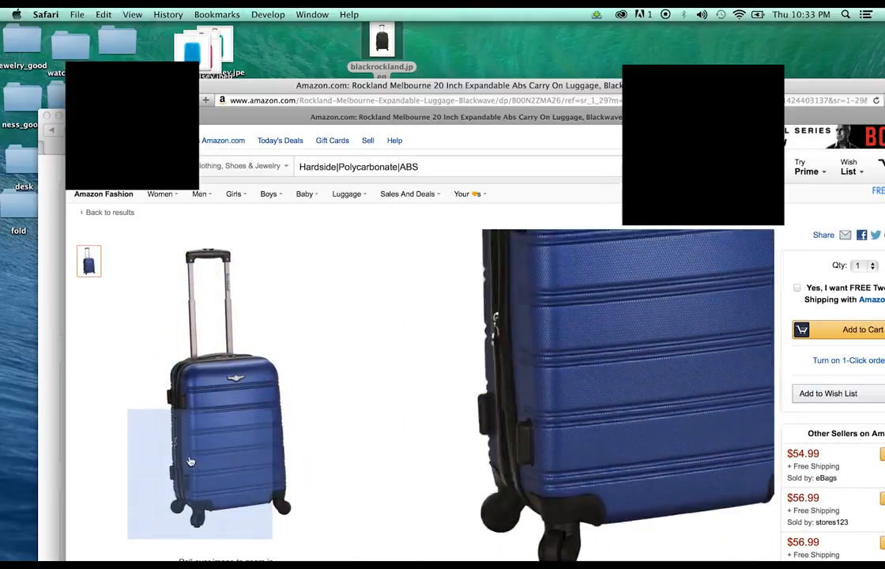
{"action": "left_click_drag", "start_coordinate": [614, 91], "coordinate": [396, 11]}
{"action": "scroll", "coordinate": [327, 364], "scroll_direction": "down", "scroll_amount": 1}
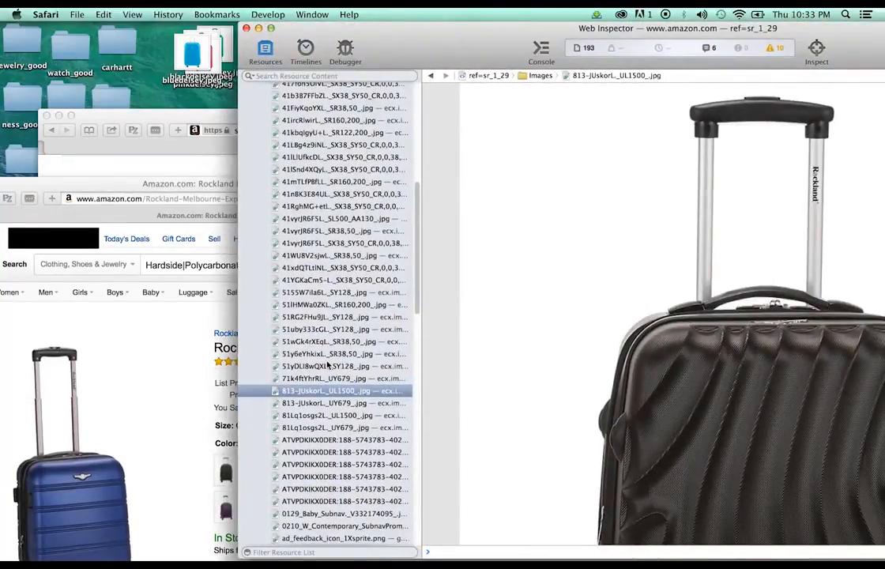
{"action": "left_click", "coordinate": [344, 415]}
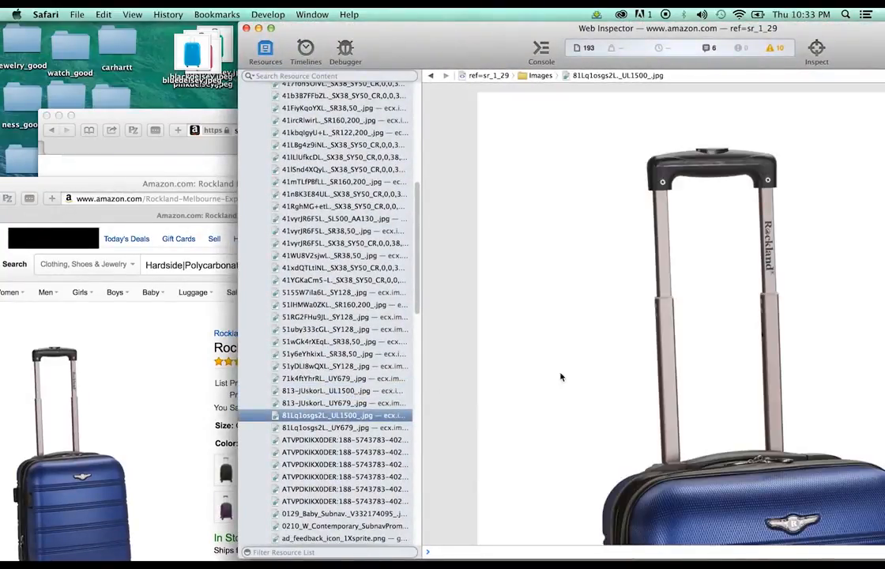
{"action": "left_click_drag", "start_coordinate": [403, 40], "coordinate": [467, 138]}
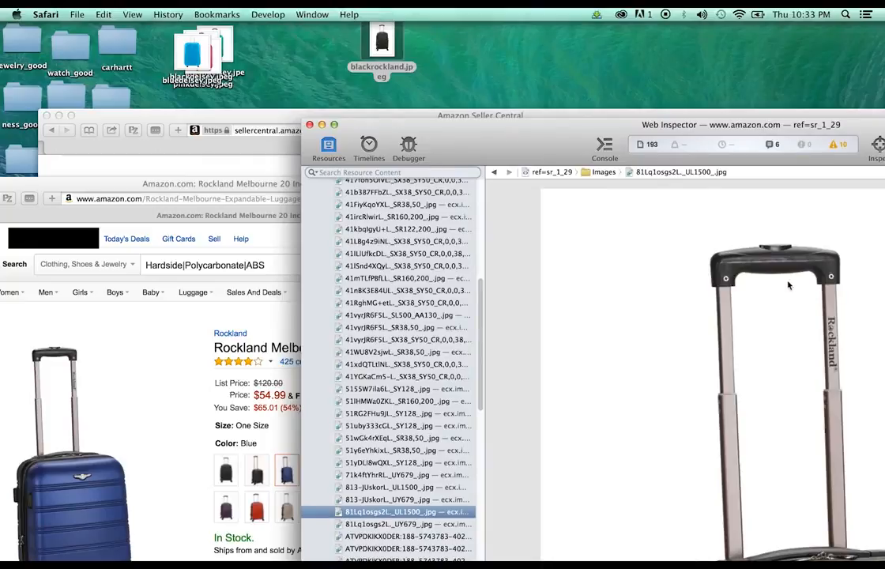
{"action": "left_click_drag", "start_coordinate": [787, 286], "coordinate": [454, 63]}
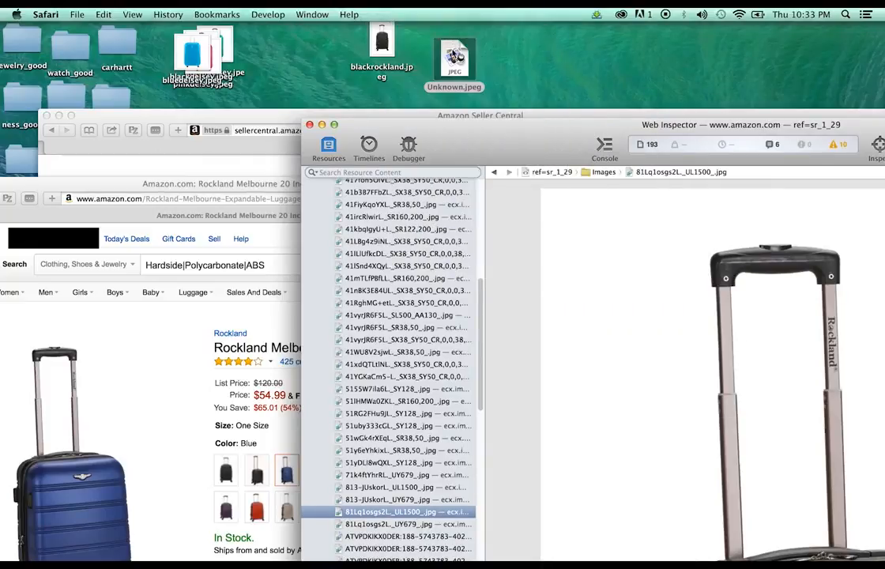
Rename the new Unknown.jpeg on the desktop to bluerockland.jpeg
{"action": "left_click", "coordinate": [442, 89]}
{"action": "key", "text": "Return"}
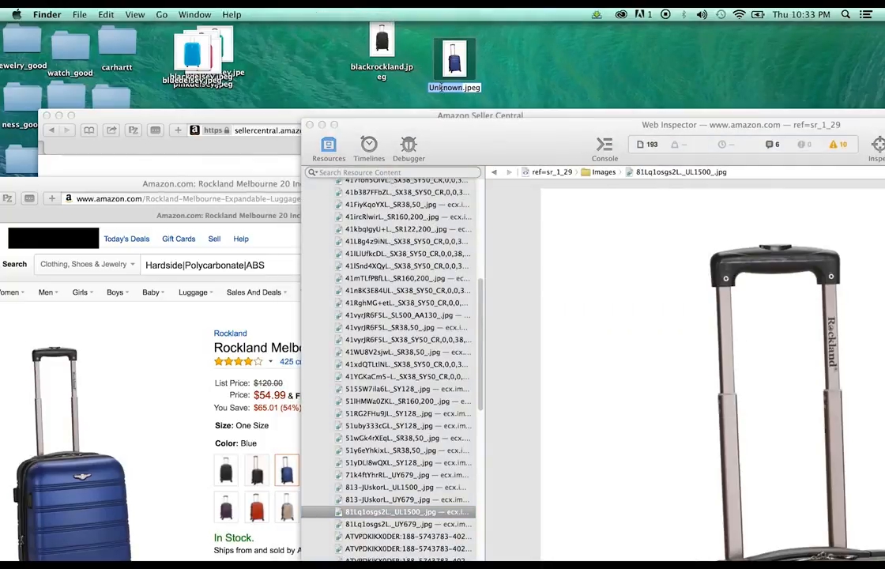
{"action": "type", "text": "bluerockland"}
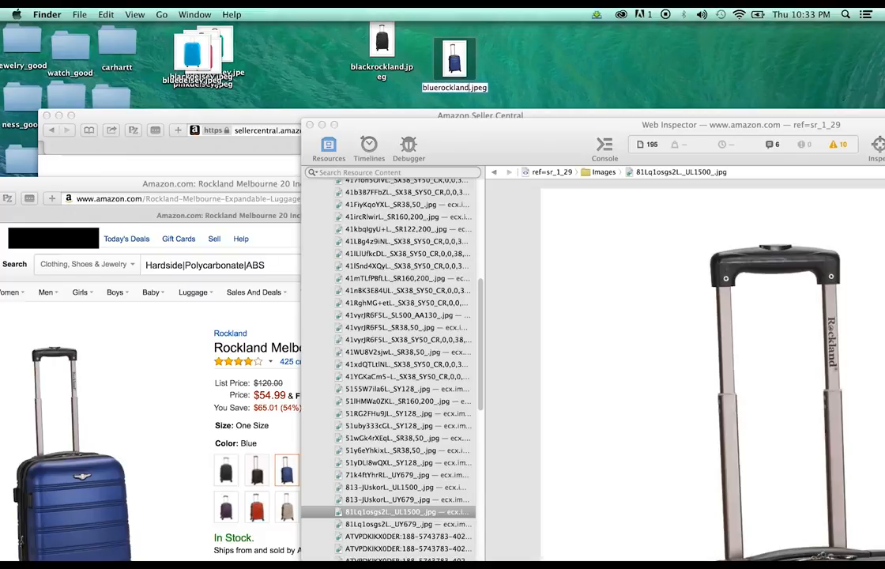
{"action": "left_click_drag", "start_coordinate": [198, 194], "coordinate": [210, 105]}
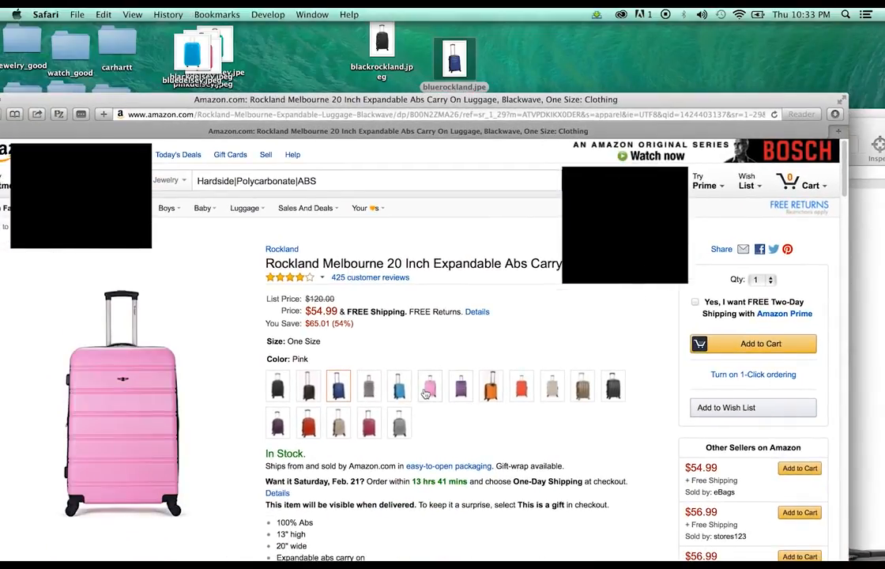
Step the Rockland Melbourne swatches through Turquoise and orange to Magenta, priced $48.00
{"action": "left_click", "coordinate": [398, 391]}
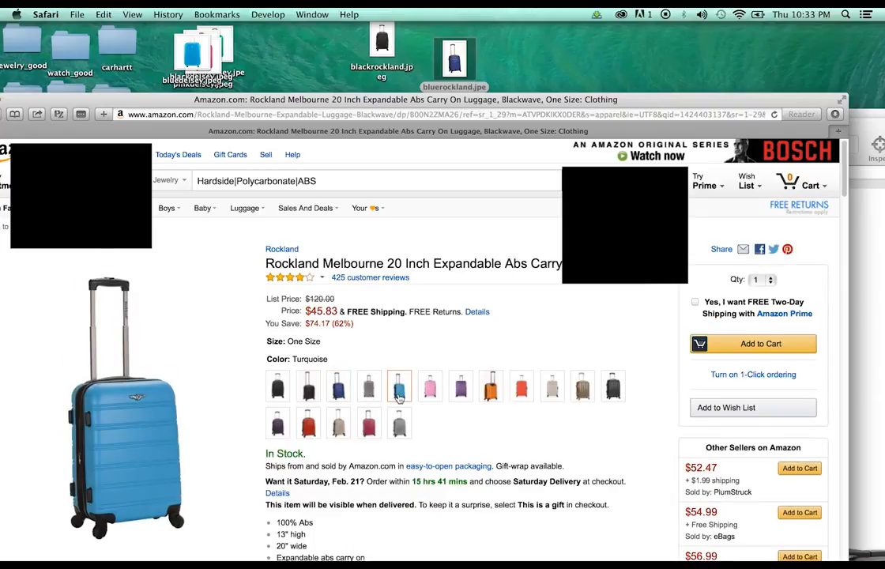
{"action": "mouse_move", "coordinate": [170, 434]}
{"action": "left_click", "coordinate": [502, 390]}
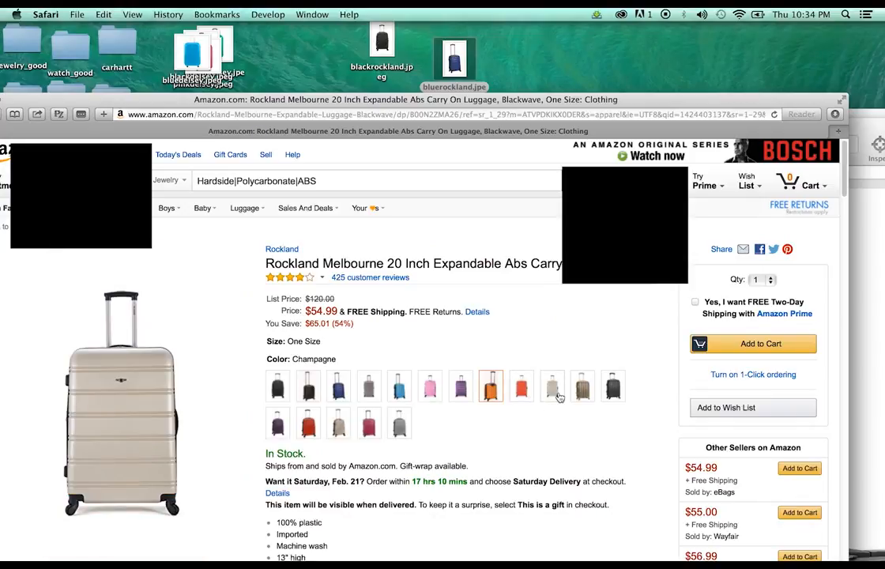
{"action": "left_click", "coordinate": [370, 426]}
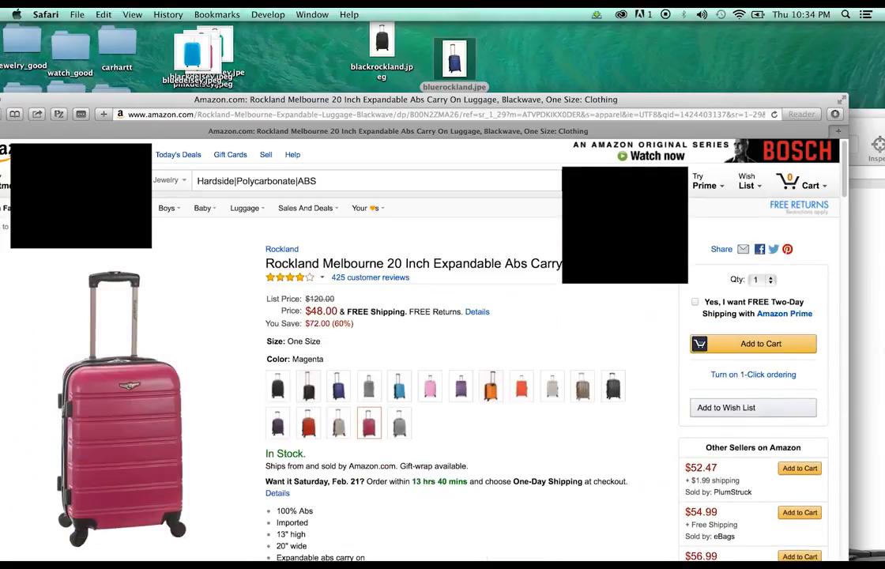
{"action": "left_click_drag", "start_coordinate": [870, 131], "coordinate": [752, 10]}
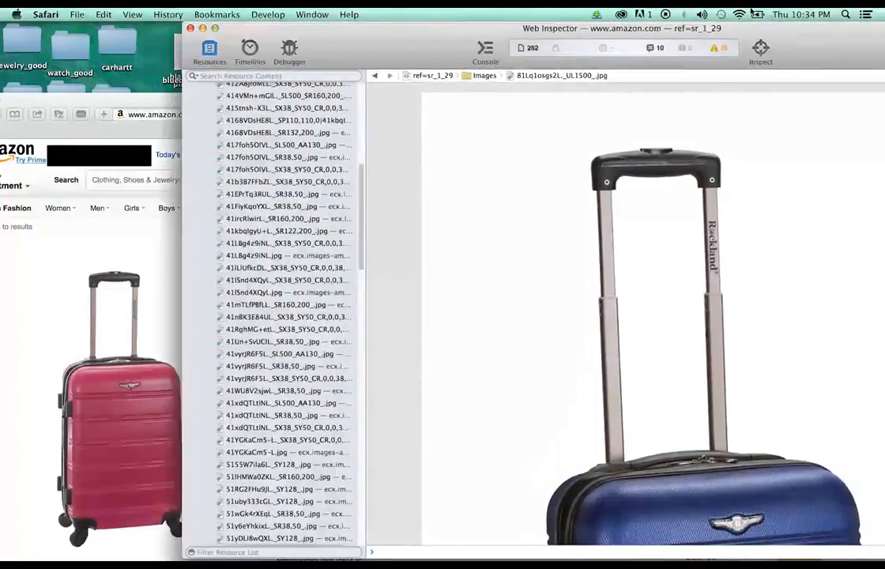
Preview the UL1500 suitcase images and save the pink one to the desktop
{"action": "left_click_drag", "start_coordinate": [397, 24], "coordinate": [435, 74]}
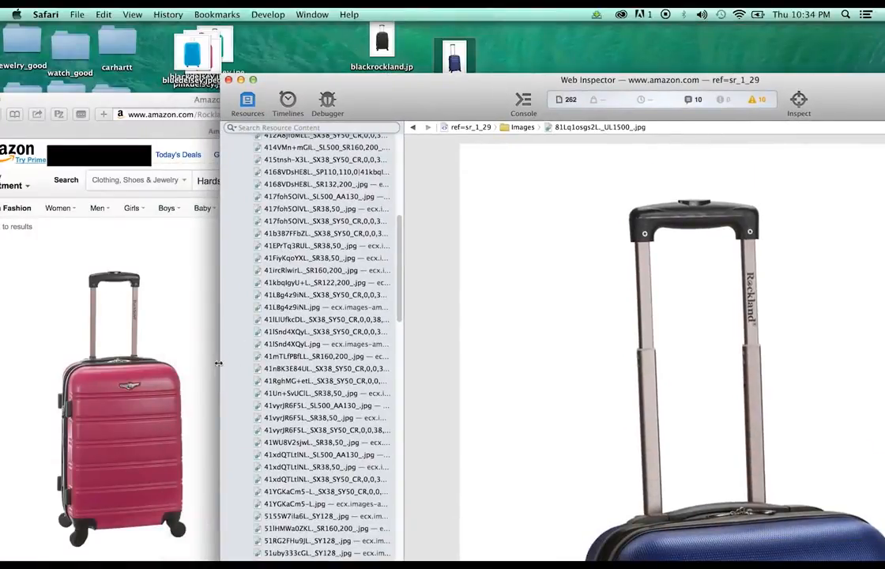
{"action": "scroll", "coordinate": [297, 338], "scroll_direction": "down", "scroll_amount": 1}
{"action": "scroll", "coordinate": [320, 397], "scroll_direction": "up", "scroll_amount": 6}
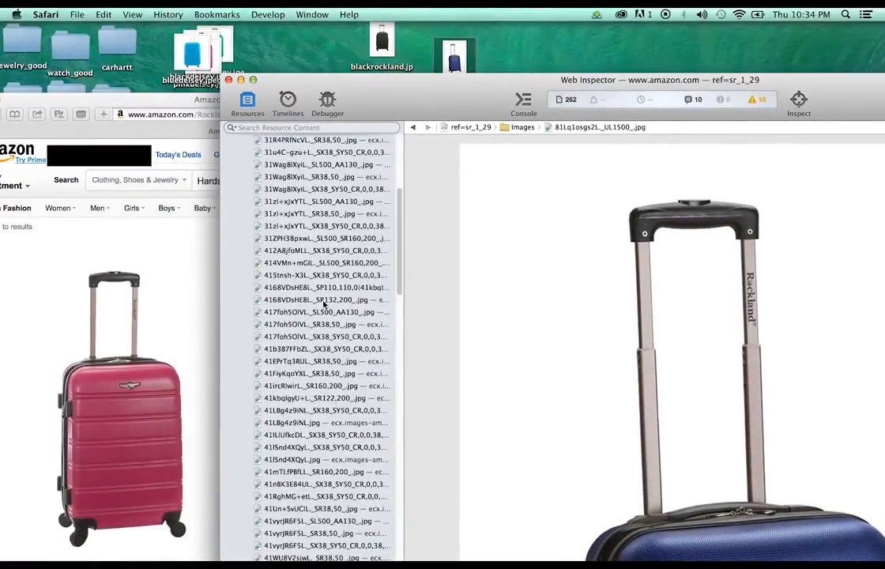
{"action": "scroll", "coordinate": [335, 273], "scroll_direction": "up", "scroll_amount": 8}
{"action": "scroll", "coordinate": [332, 326], "scroll_direction": "down", "scroll_amount": 20}
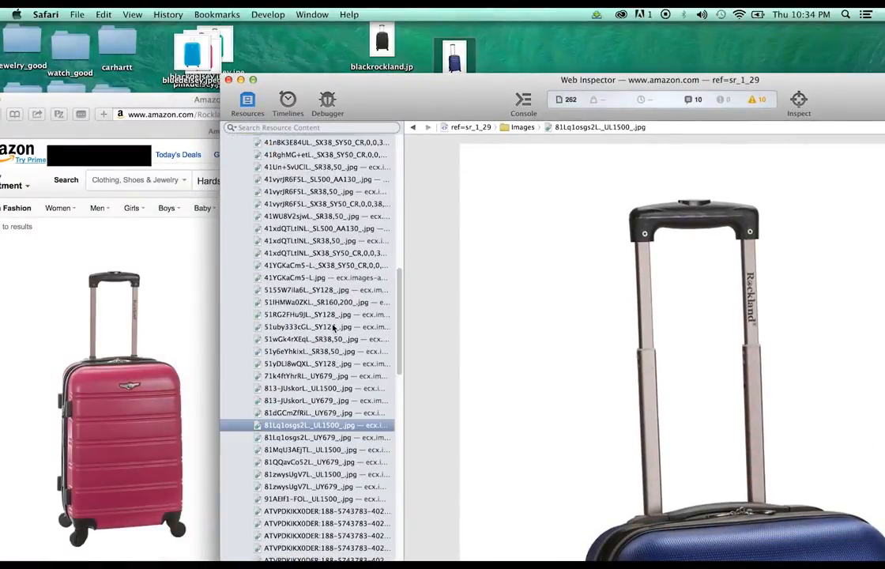
{"action": "scroll", "coordinate": [333, 327], "scroll_direction": "down", "scroll_amount": 1}
{"action": "left_click", "coordinate": [345, 395]}
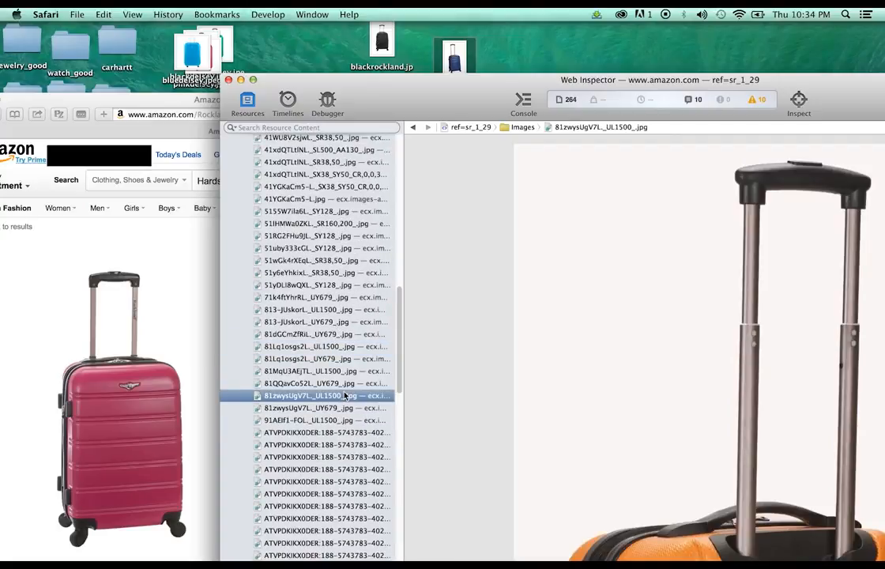
{"action": "left_click", "coordinate": [348, 370]}
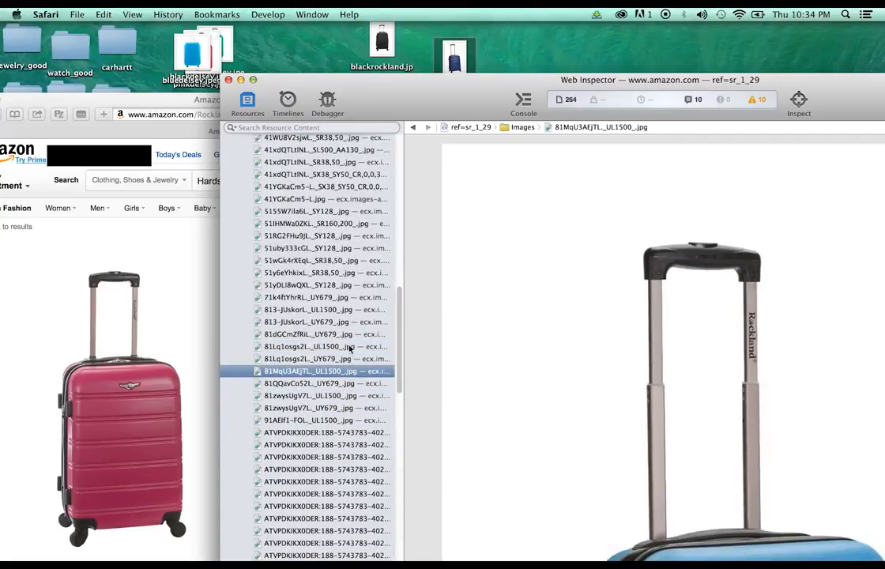
{"action": "left_click", "coordinate": [350, 347]}
{"action": "left_click", "coordinate": [348, 309]}
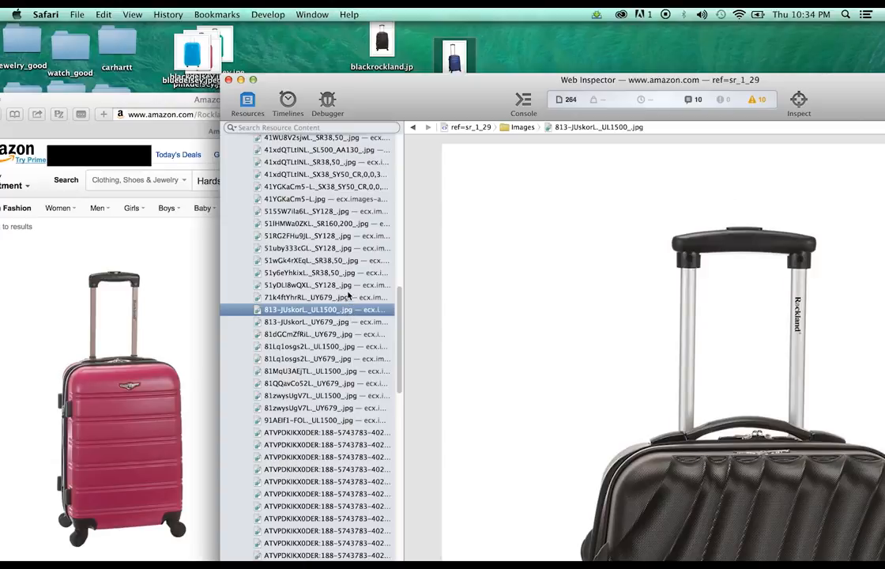
{"action": "scroll", "coordinate": [345, 246], "scroll_direction": "down", "scroll_amount": 3}
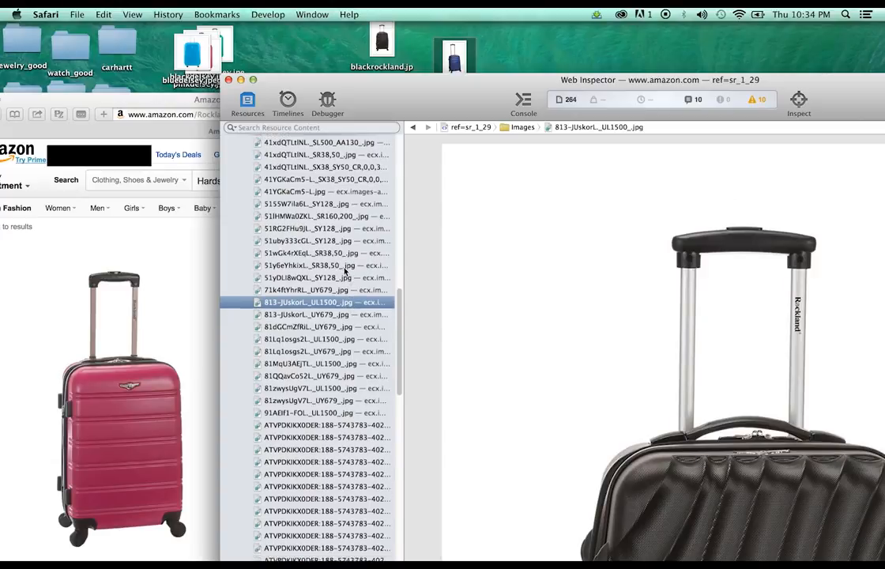
{"action": "left_click", "coordinate": [320, 371]}
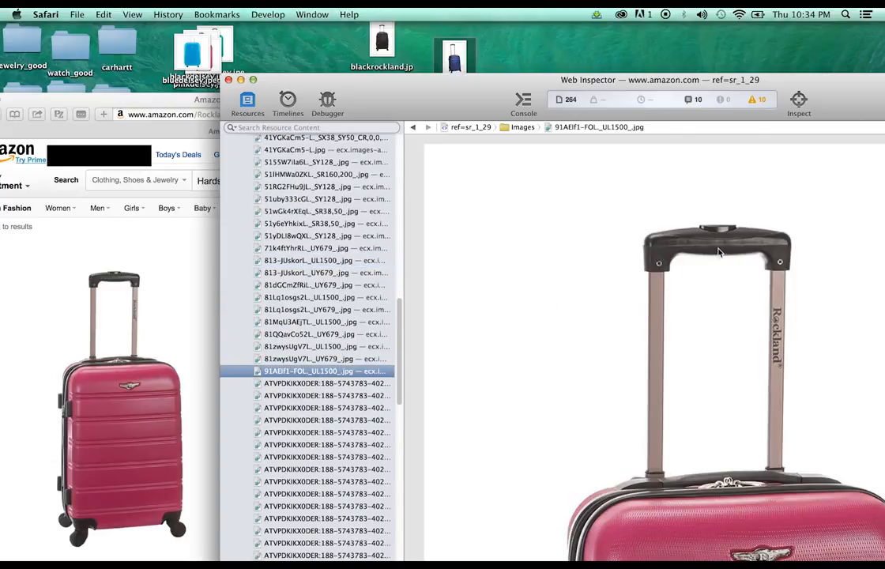
{"action": "left_click_drag", "start_coordinate": [631, 221], "coordinate": [535, 38]}
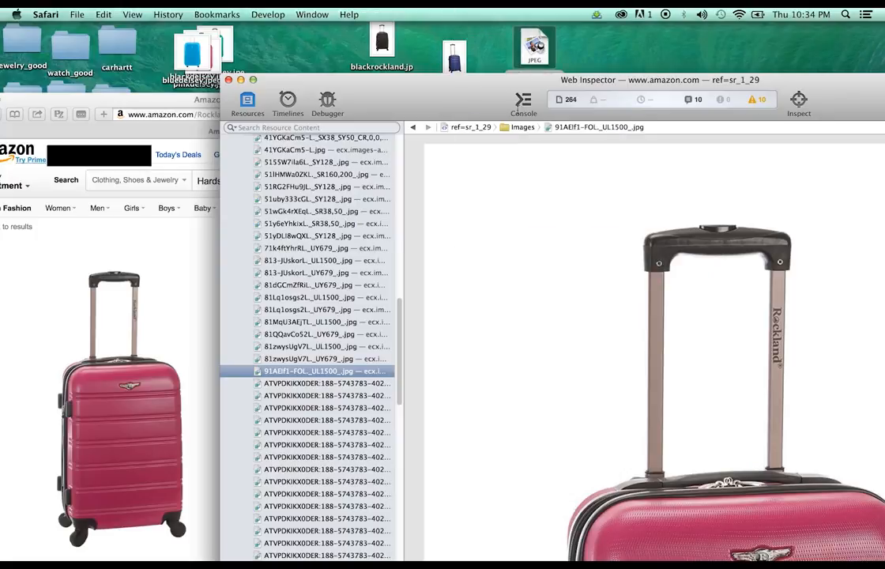
Rename the saved Unknown.jpeg to pinkrockland.jpeg
{"action": "left_click_drag", "start_coordinate": [493, 84], "coordinate": [503, 113]}
{"action": "left_click", "coordinate": [520, 78]}
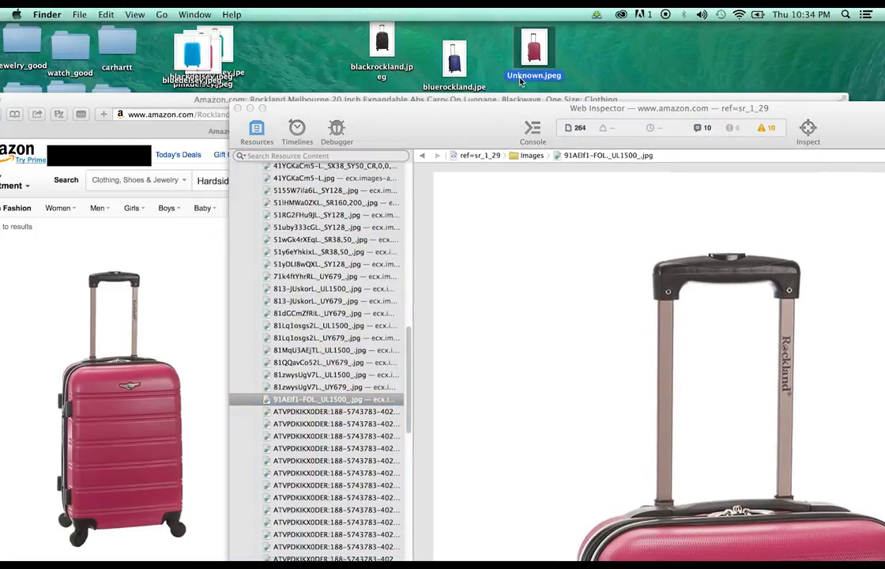
{"action": "left_click", "coordinate": [520, 78]}
{"action": "type", "text": "pinkrockland"}
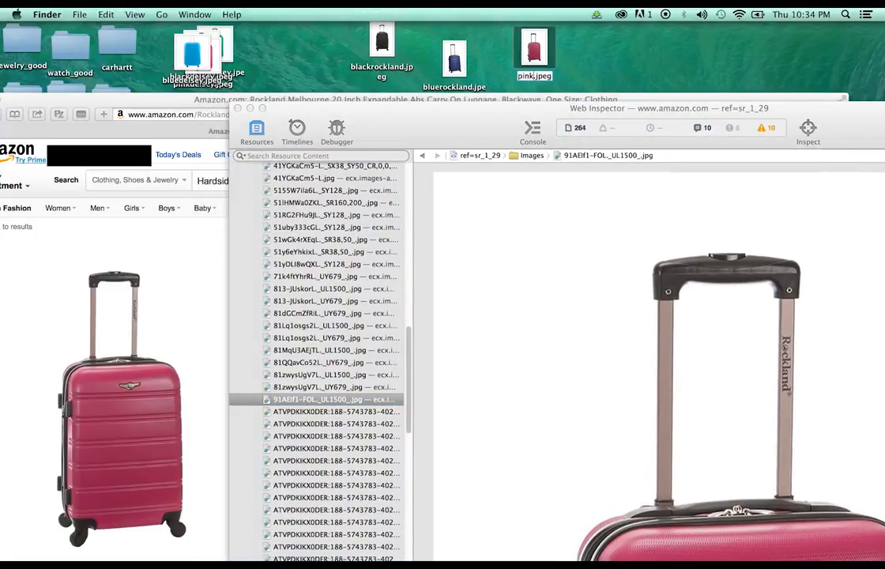
{"action": "key", "text": "Return"}
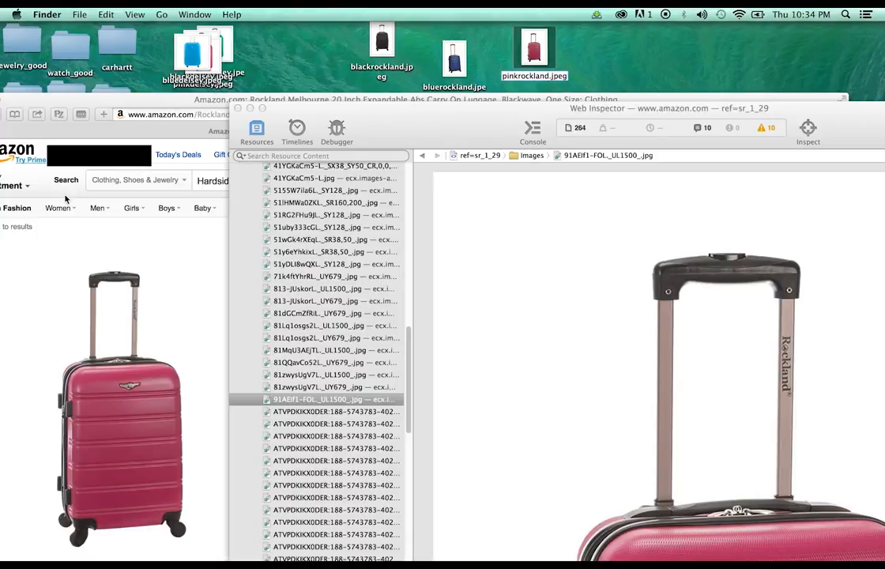
{"action": "left_click", "coordinate": [194, 249]}
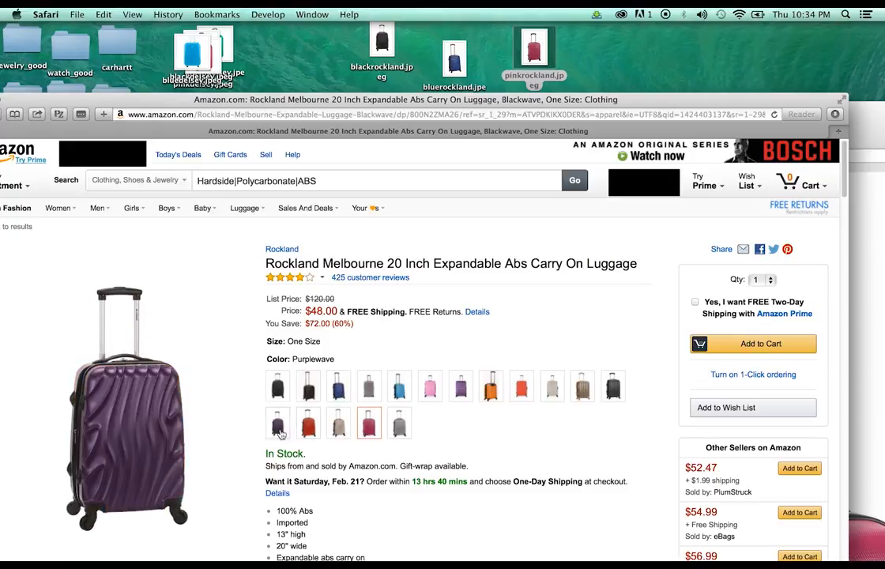
Show the Purplewave suitcase and save its UL1500 image to the desktop
{"action": "left_click", "coordinate": [278, 426]}
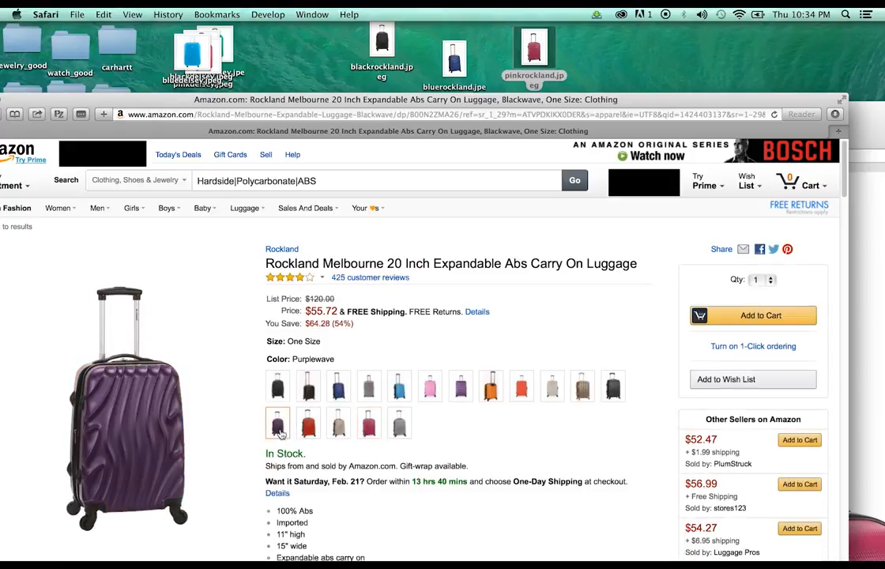
{"action": "left_click_drag", "start_coordinate": [878, 117], "coordinate": [855, 38]}
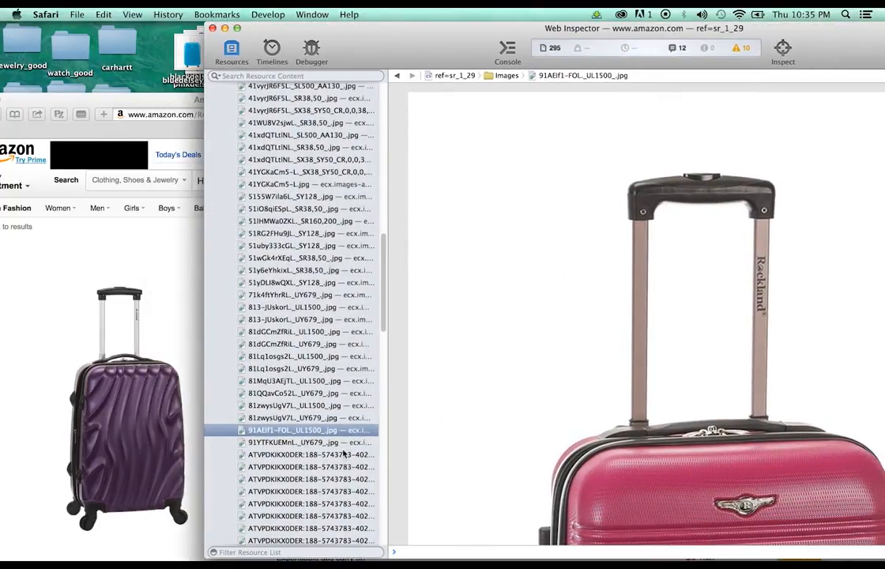
{"action": "left_click", "coordinate": [340, 405]}
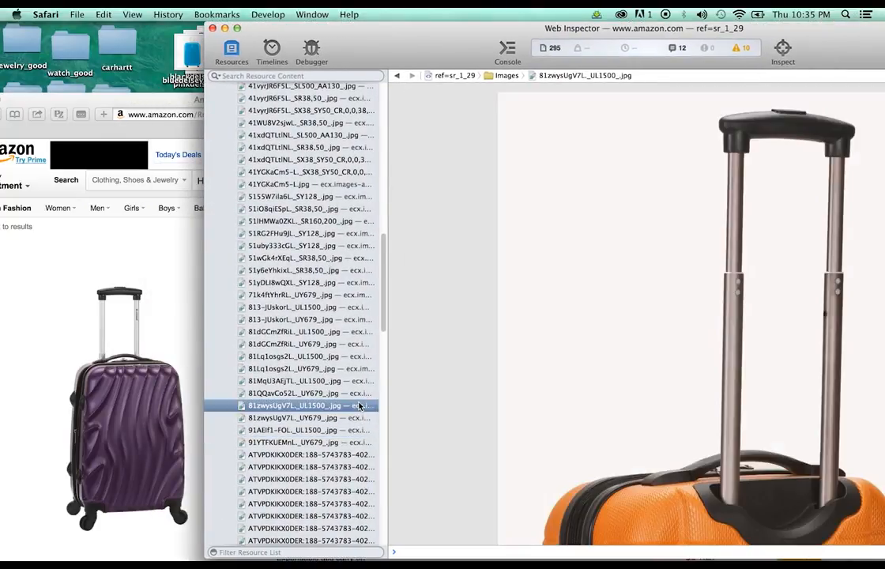
{"action": "left_click", "coordinate": [343, 357]}
{"action": "left_click", "coordinate": [340, 333]}
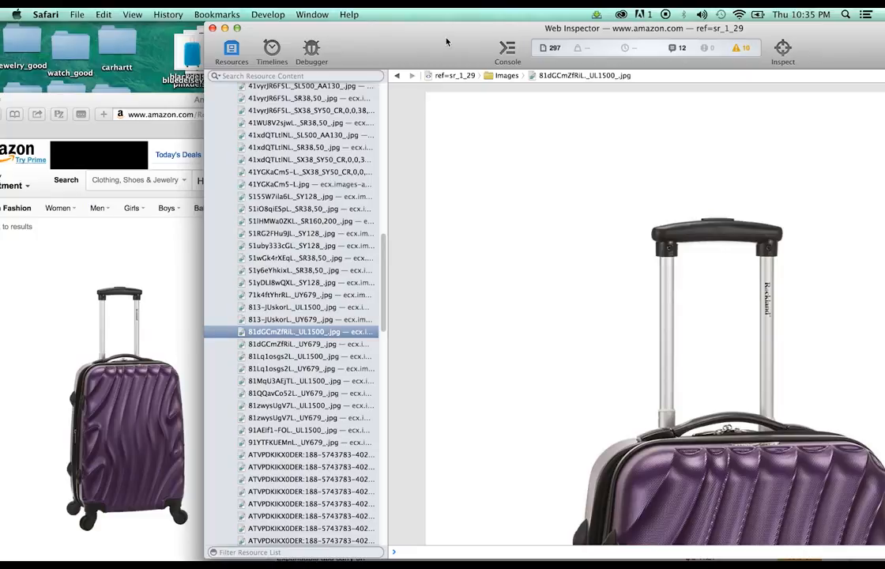
{"action": "left_click_drag", "start_coordinate": [451, 36], "coordinate": [489, 181]}
{"action": "left_click_drag", "start_coordinate": [774, 438], "coordinate": [585, 71]}
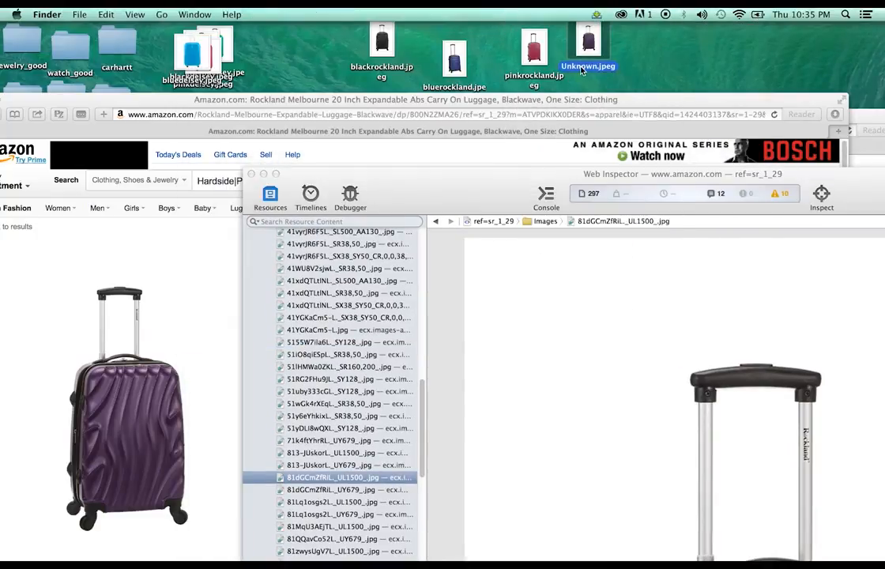
Rename the new file to purplerockland.jpeg and close Web Inspector
{"action": "key", "text": "Return"}
{"action": "type", "text": "puro"}
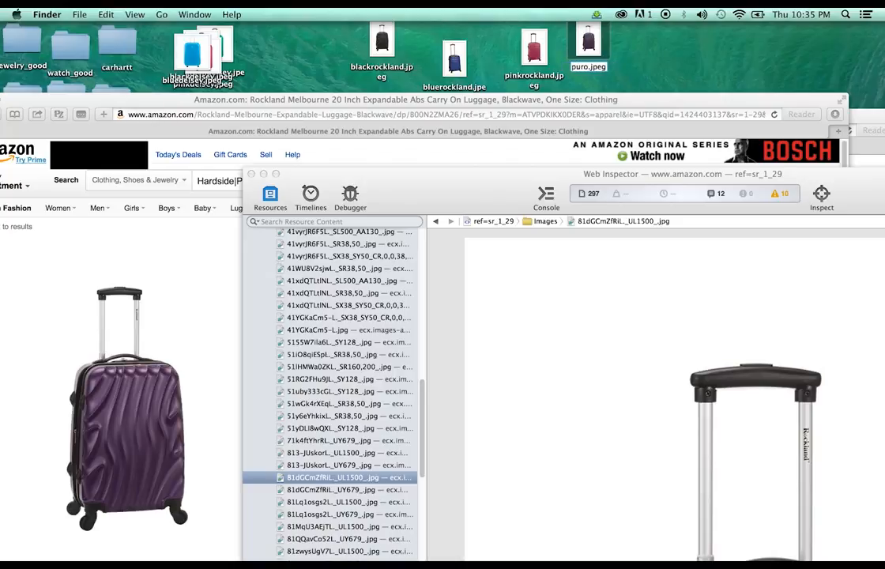
{"action": "key", "text": "BackSpace"}
{"action": "type", "text": "plerockl"}
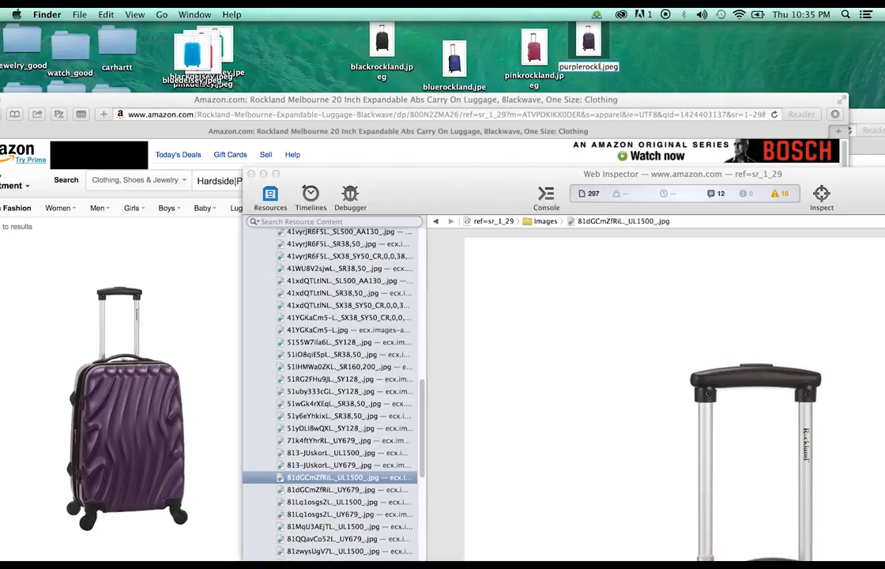
{"action": "type", "text": "and"}
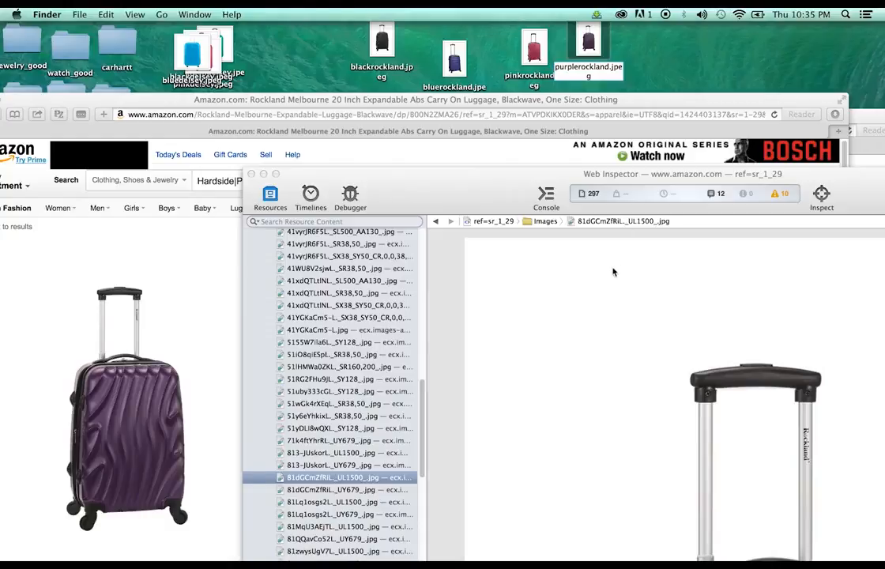
{"action": "left_click", "coordinate": [631, 229]}
{"action": "left_click", "coordinate": [251, 174]}
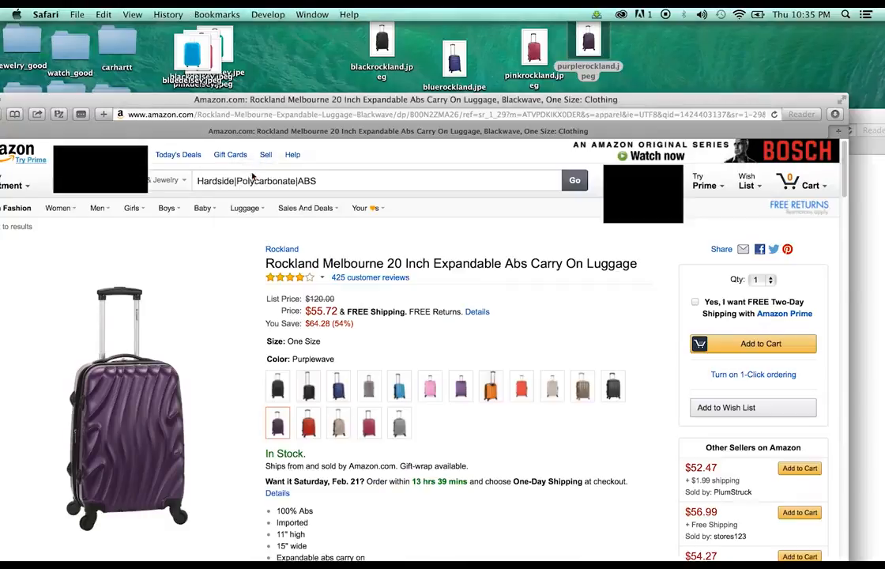
Pull bluedelsey.jpeg and pinkdelsey.jpeg out of the desktop stack and bring up Seller Central's brands form
{"action": "left_click_drag", "start_coordinate": [234, 109], "coordinate": [242, 136]}
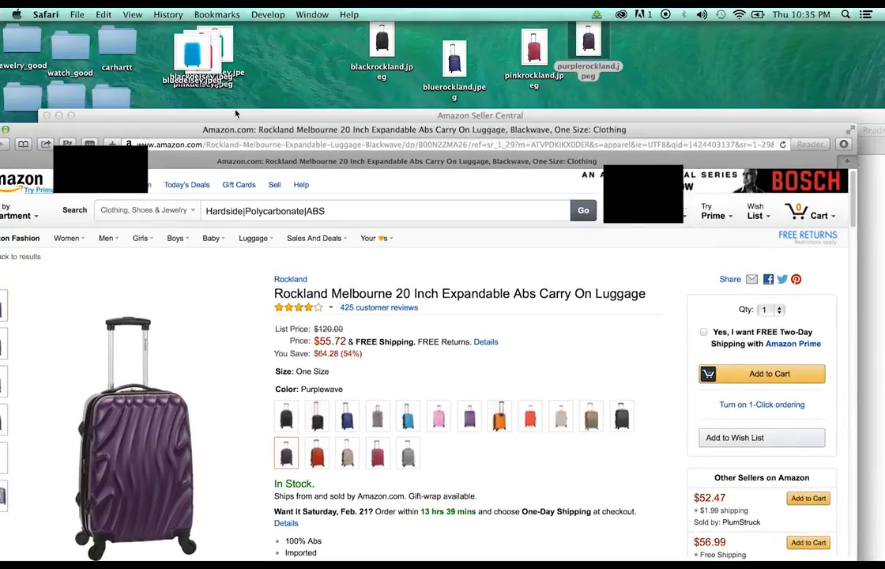
{"action": "left_click_drag", "start_coordinate": [169, 62], "coordinate": [223, 57]}
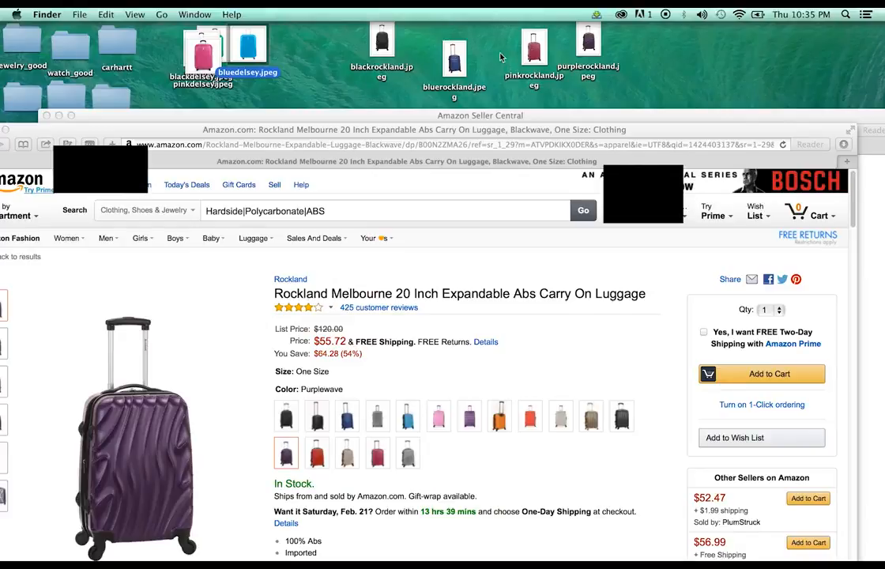
{"action": "left_click_drag", "start_coordinate": [208, 51], "coordinate": [268, 67]}
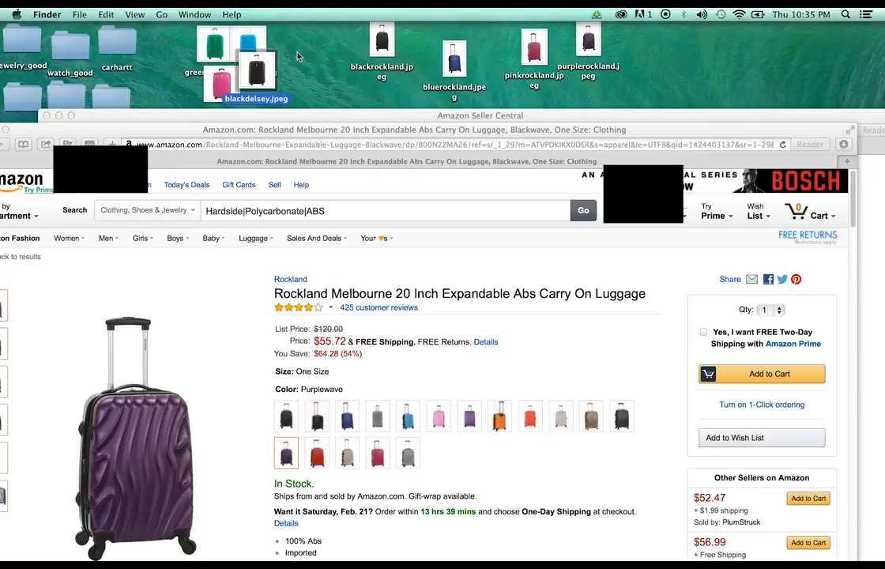
{"action": "left_click", "coordinate": [578, 113]}
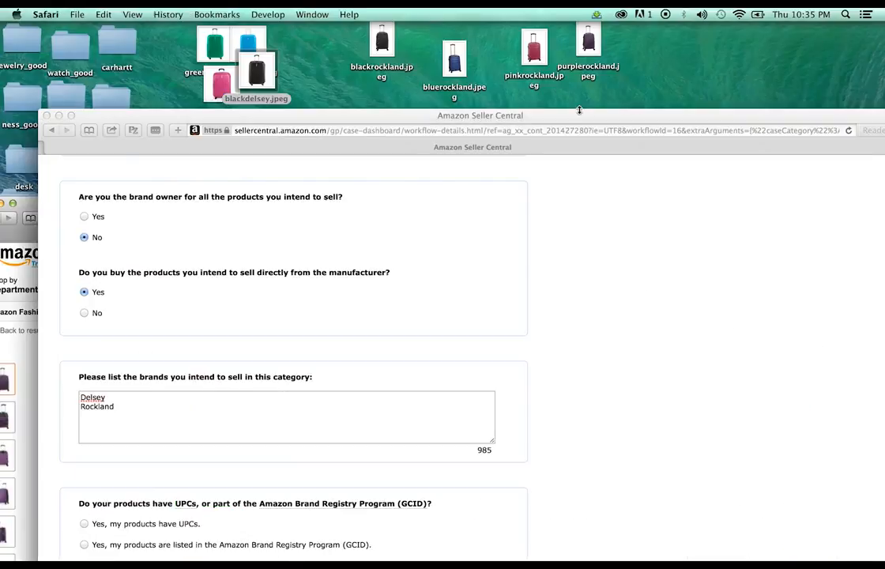
{"action": "mouse_move", "coordinate": [573, 116]}
{"action": "left_mouse_down"}
{"action": "mouse_move", "coordinate": [546, 89]}
{"action": "mouse_move", "coordinate": [575, 41]}
{"action": "mouse_move", "coordinate": [591, 118]}
{"action": "left_mouse_up"}
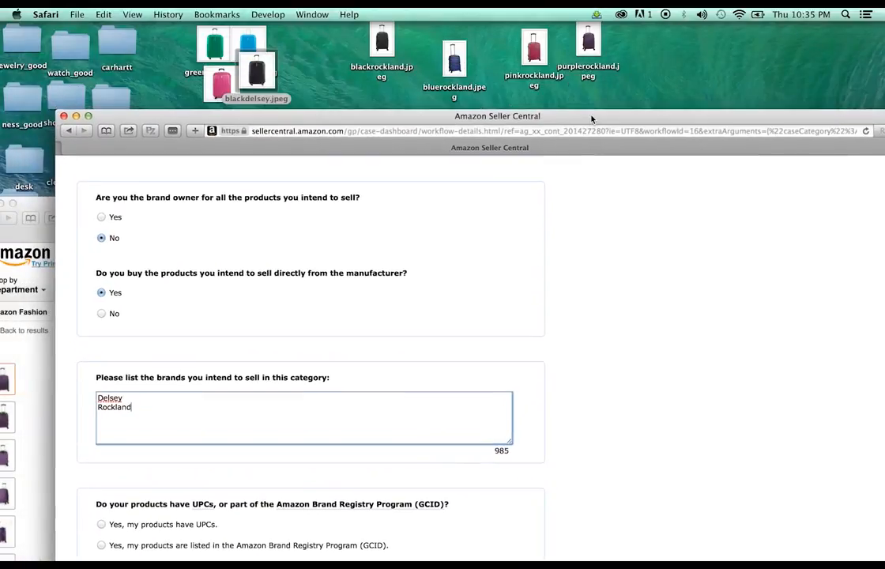
Scroll the hardside luggage results and open the London Fog Chelsea suitcase page
{"action": "left_click", "coordinate": [49, 211]}
{"action": "scroll", "coordinate": [572, 316], "scroll_direction": "down", "scroll_amount": 5}
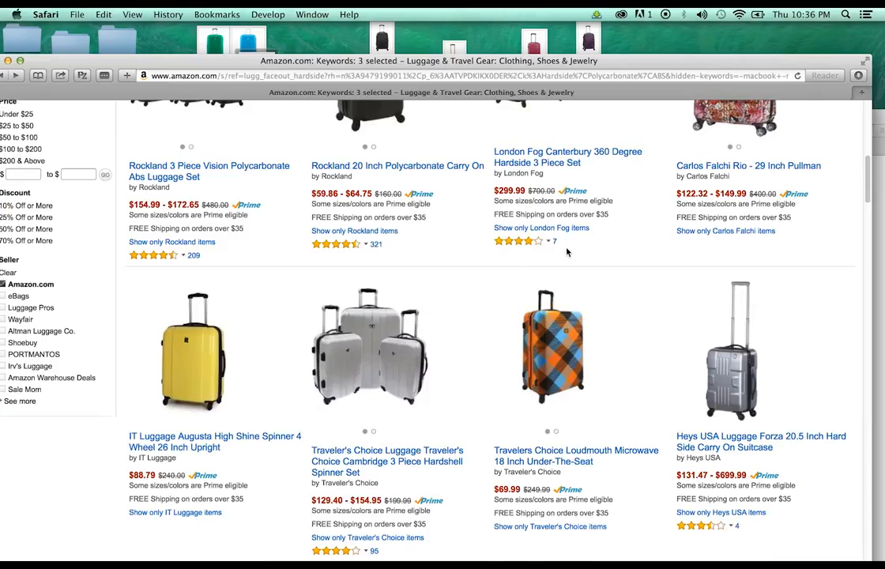
{"action": "scroll", "coordinate": [567, 251], "scroll_direction": "down", "scroll_amount": 10}
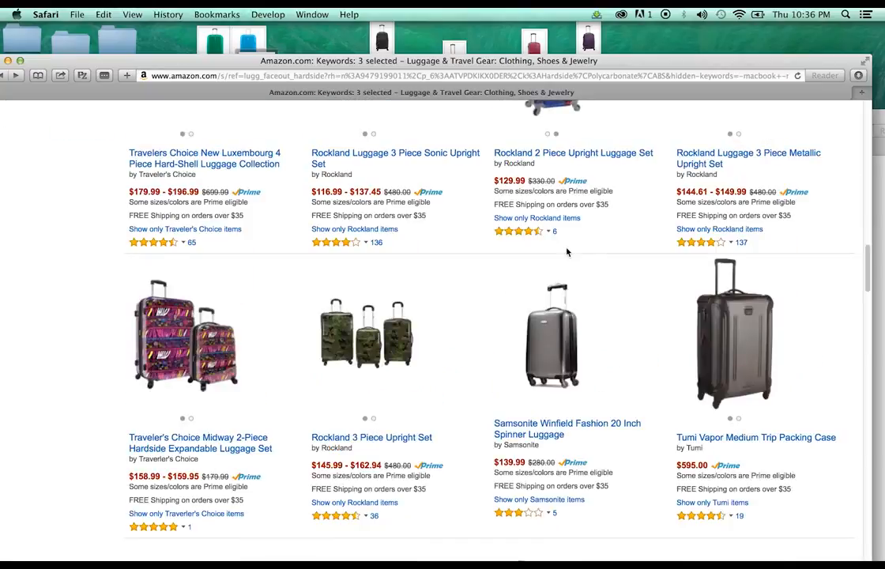
{"action": "scroll", "coordinate": [567, 251], "scroll_direction": "down", "scroll_amount": 10}
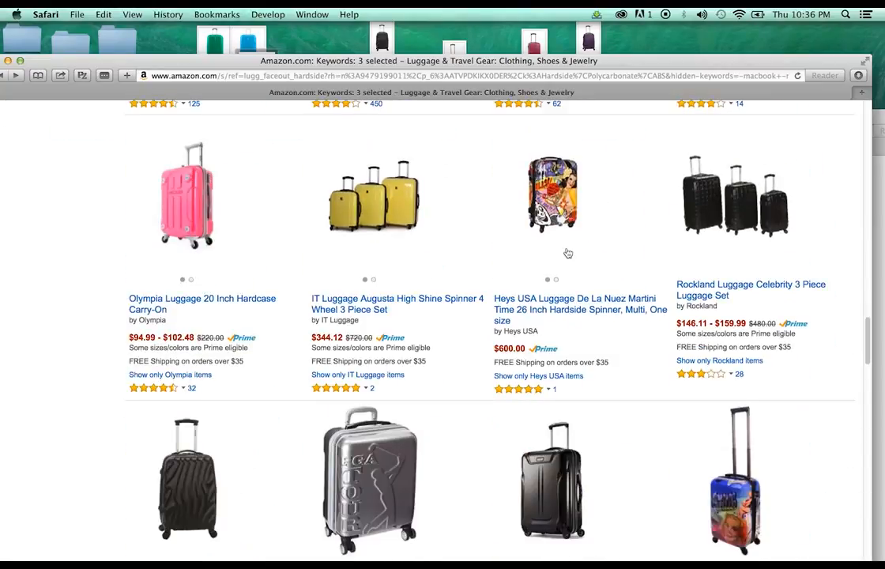
{"action": "scroll", "coordinate": [567, 253], "scroll_direction": "down", "scroll_amount": 8}
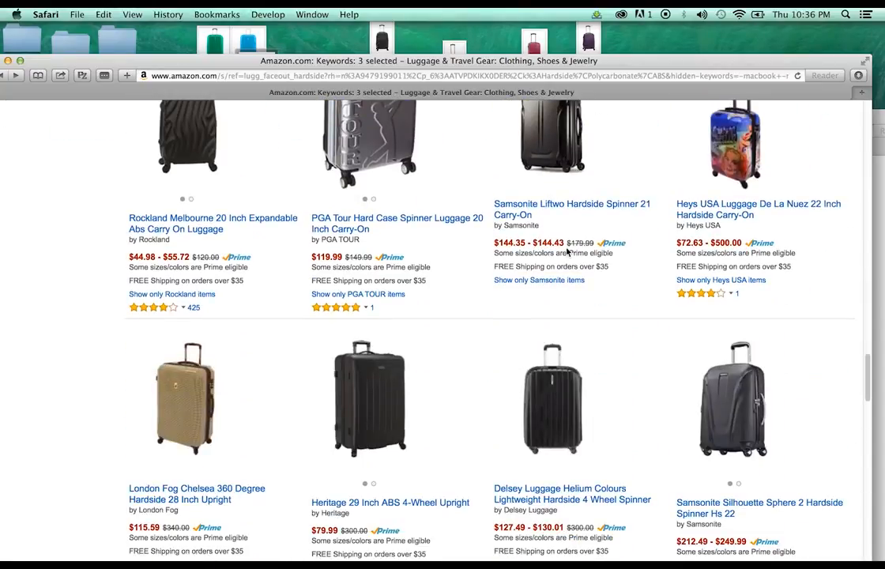
{"action": "scroll", "coordinate": [566, 251], "scroll_direction": "down", "scroll_amount": 8}
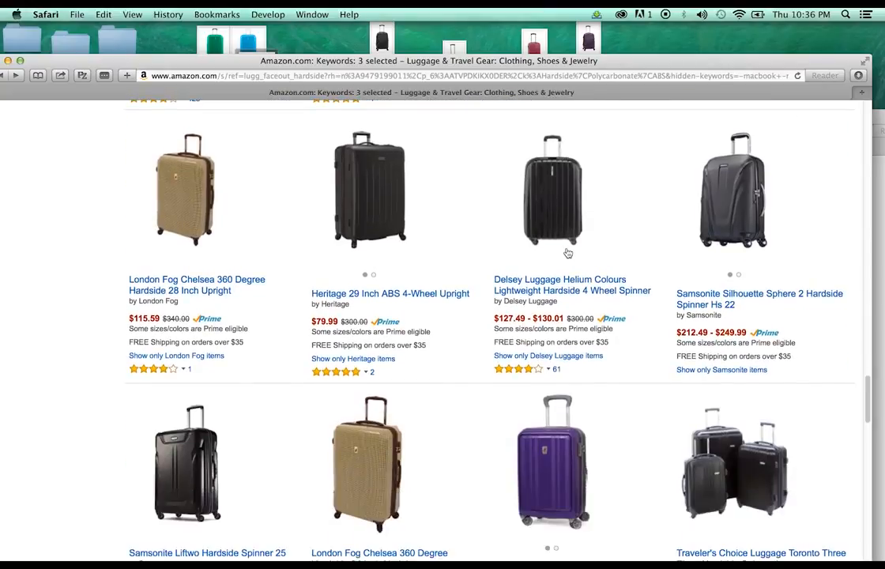
{"action": "left_click", "coordinate": [215, 244]}
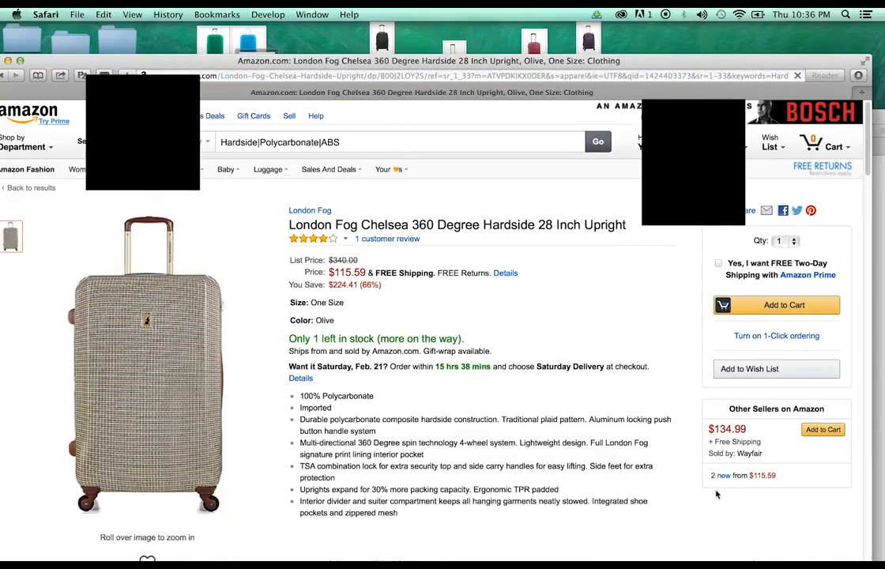
Start a new line in Seller Central's brands list for the next brand
{"action": "left_click_drag", "start_coordinate": [331, 61], "coordinate": [329, 213]}
{"action": "left_click", "coordinate": [351, 177]}
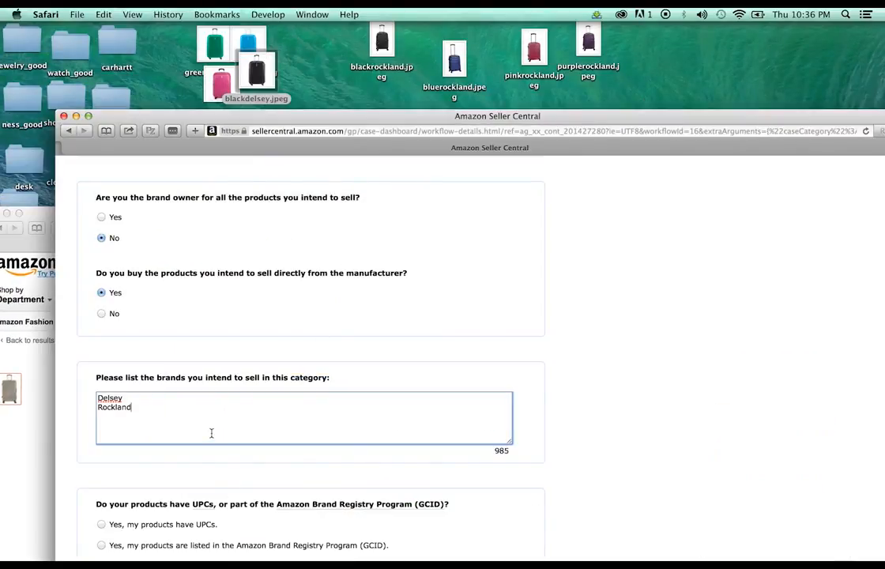
{"action": "key", "text": "Return"}
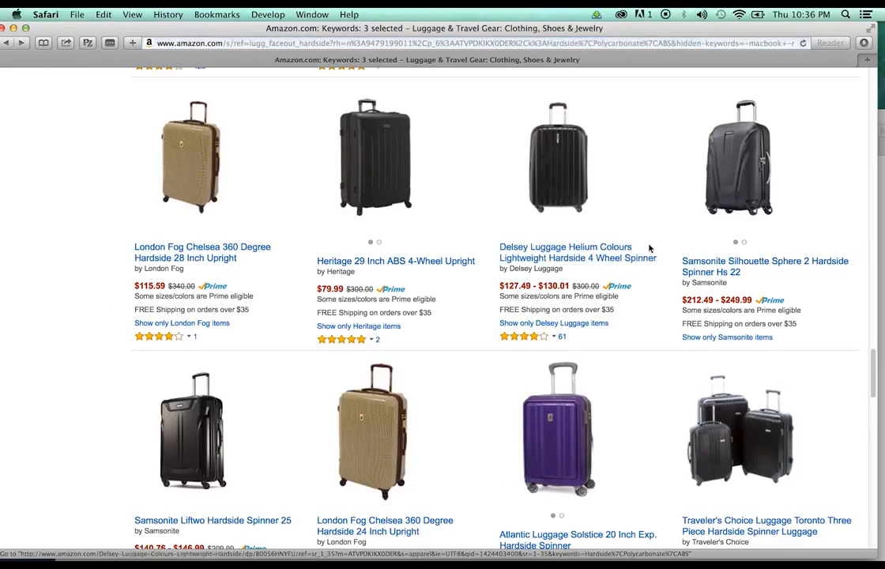
Open the Heys USA De La Nuez 22 Inch carry-on page and review its two new offers
{"action": "scroll", "coordinate": [802, 231], "scroll_direction": "down", "scroll_amount": 5}
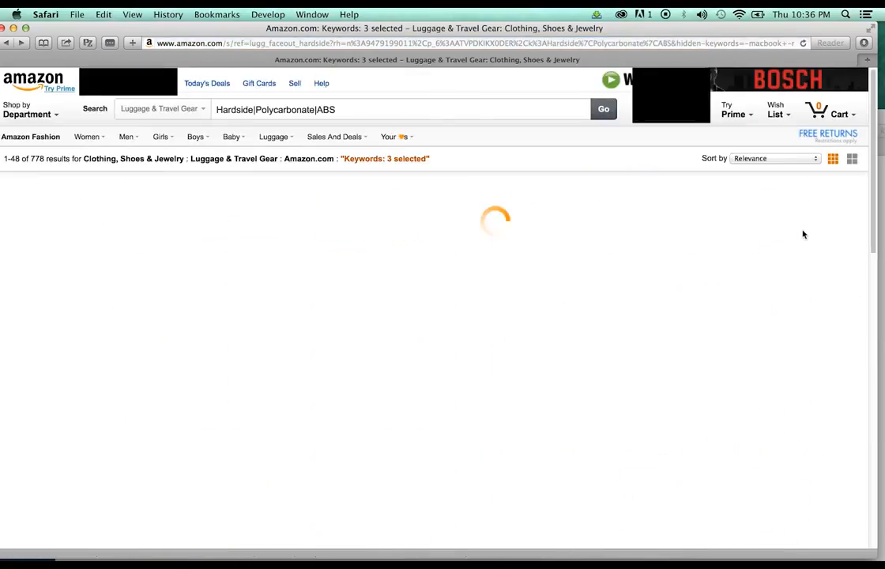
{"action": "scroll", "coordinate": [786, 234], "scroll_direction": "down", "scroll_amount": 15}
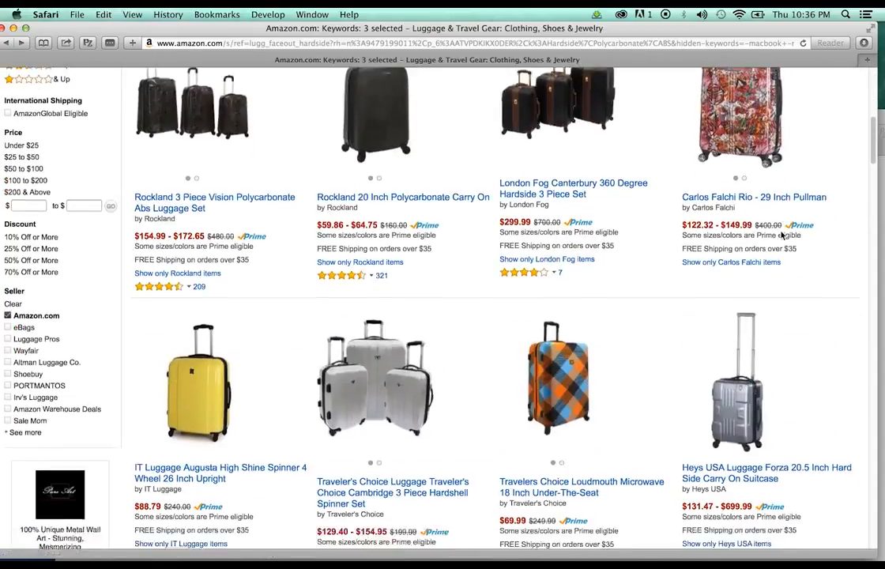
{"action": "scroll", "coordinate": [782, 237], "scroll_direction": "down", "scroll_amount": 15}
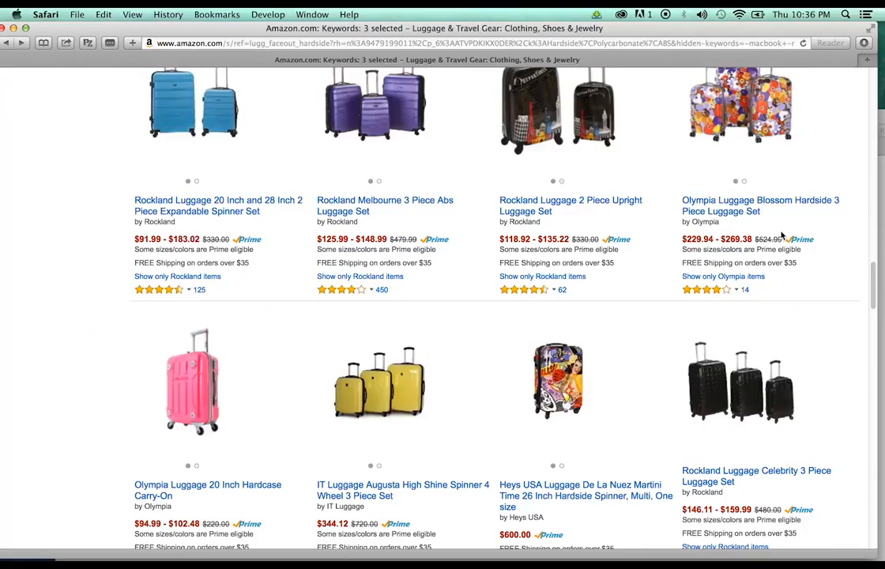
{"action": "scroll", "coordinate": [782, 235], "scroll_direction": "down", "scroll_amount": 5}
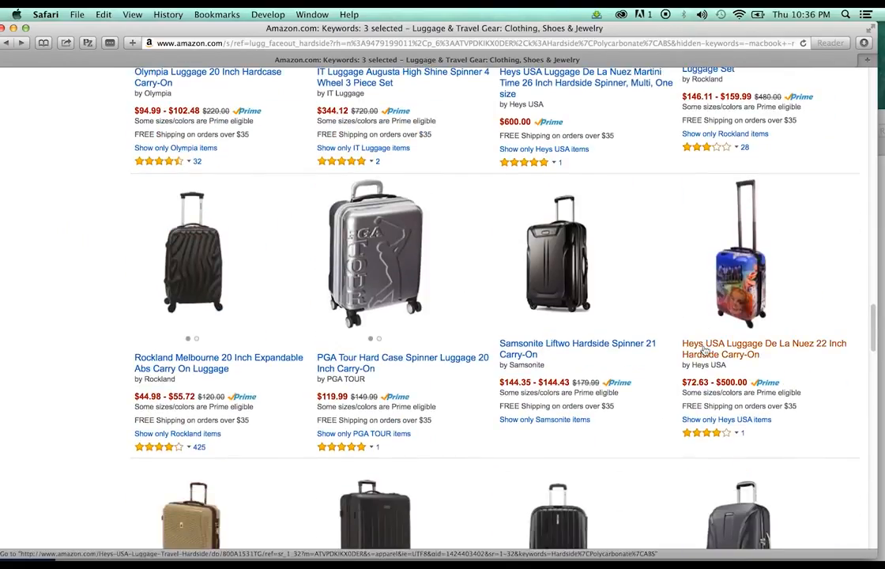
{"action": "left_click", "coordinate": [704, 350]}
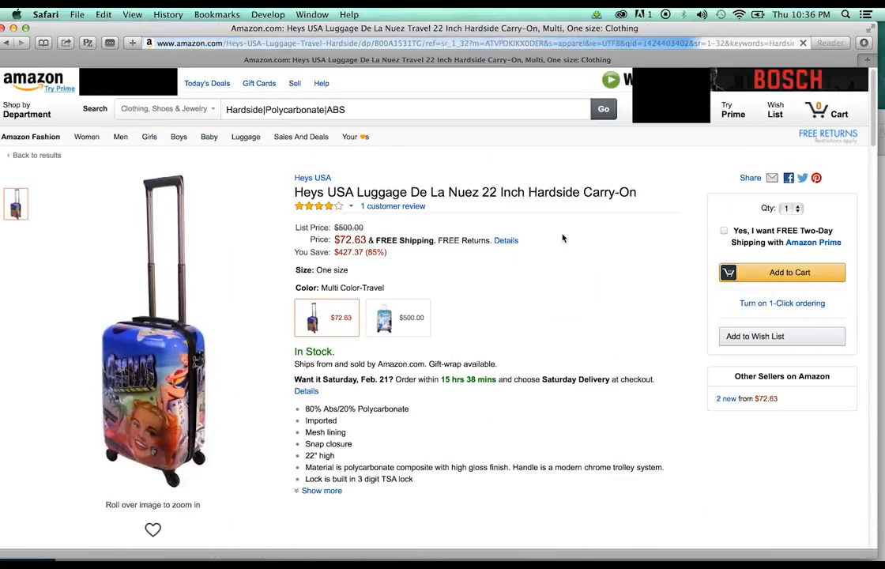
{"action": "mouse_move", "coordinate": [118, 474]}
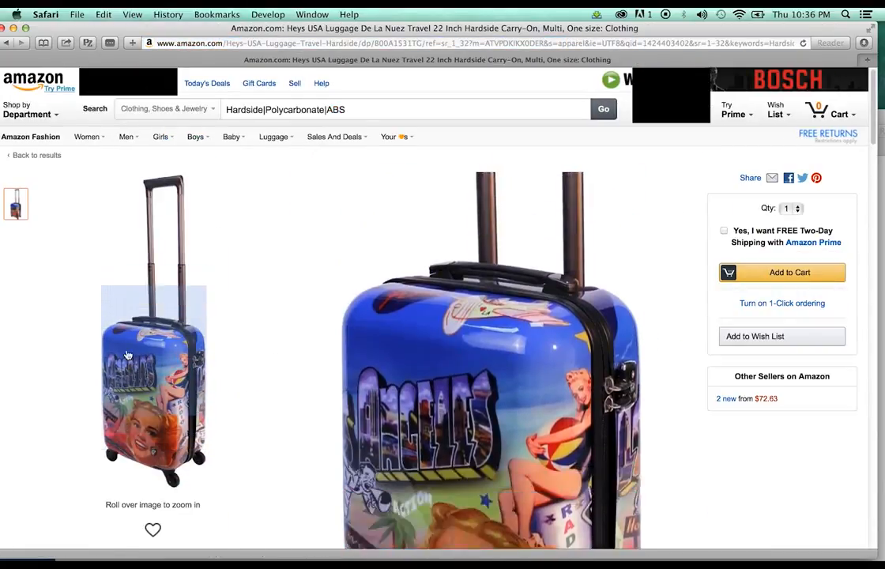
{"action": "scroll", "coordinate": [663, 280], "scroll_direction": "down", "scroll_amount": 1}
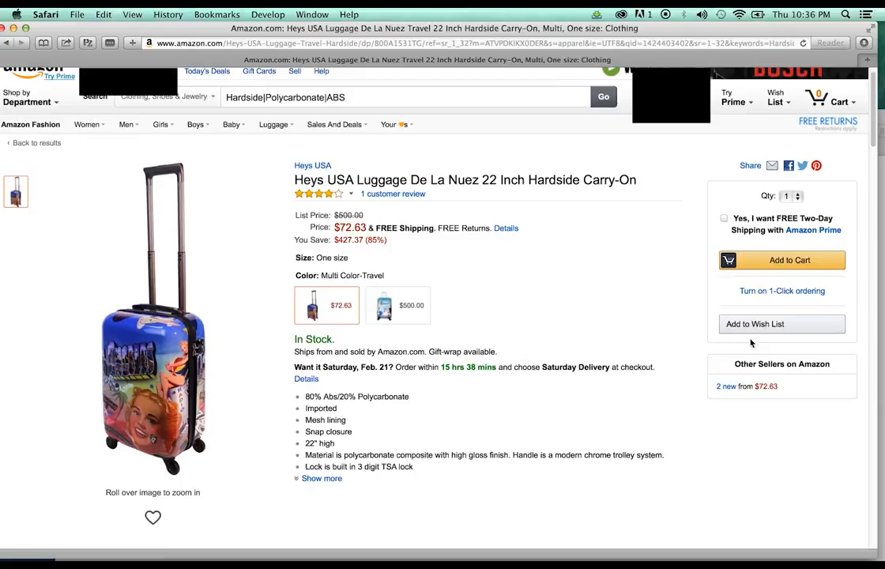
{"action": "left_click", "coordinate": [726, 392]}
{"action": "scroll", "coordinate": [561, 264], "scroll_direction": "down", "scroll_amount": 5}
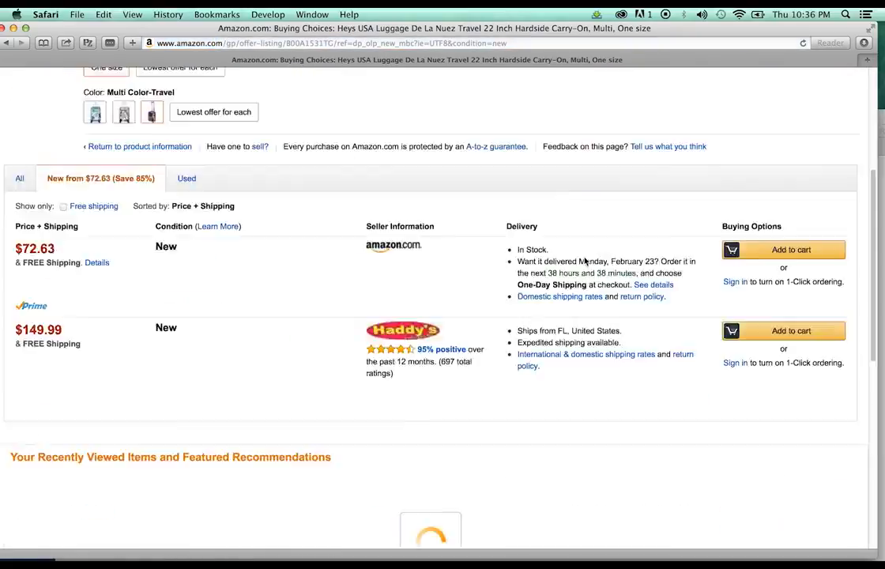
{"action": "scroll", "coordinate": [584, 261], "scroll_direction": "down", "scroll_amount": 3}
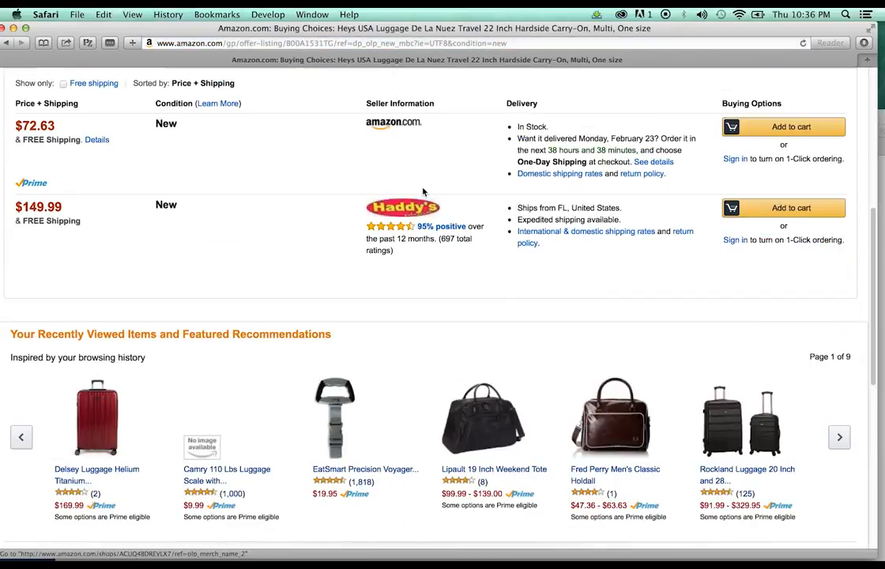
{"action": "left_click", "coordinate": [6, 43]}
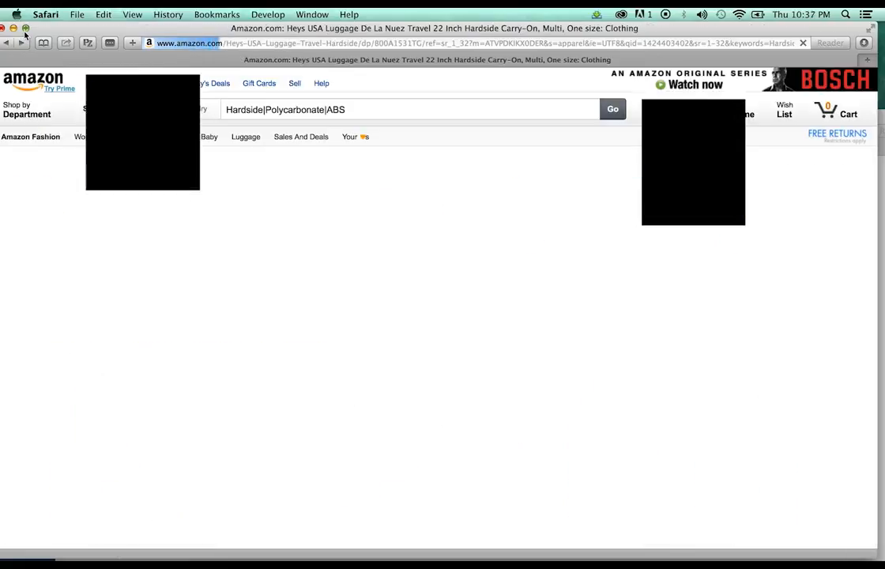
{"action": "left_click_drag", "start_coordinate": [45, 32], "coordinate": [68, 49]}
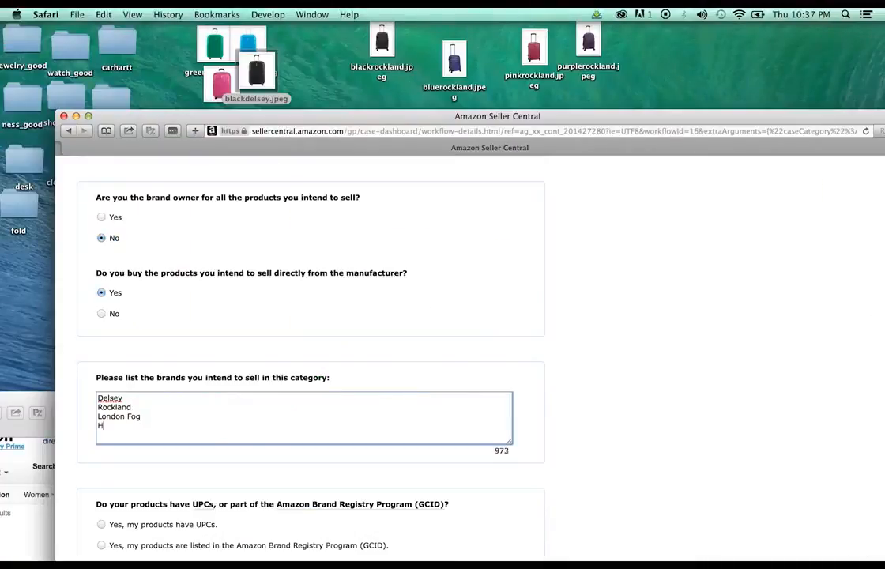
Add Heys USA to the brands list in the Seller Central application
{"action": "type", "text": "eys USA"}
{"action": "left_click", "coordinate": [621, 348]}
{"action": "left_click_drag", "start_coordinate": [484, 116], "coordinate": [463, 11]}
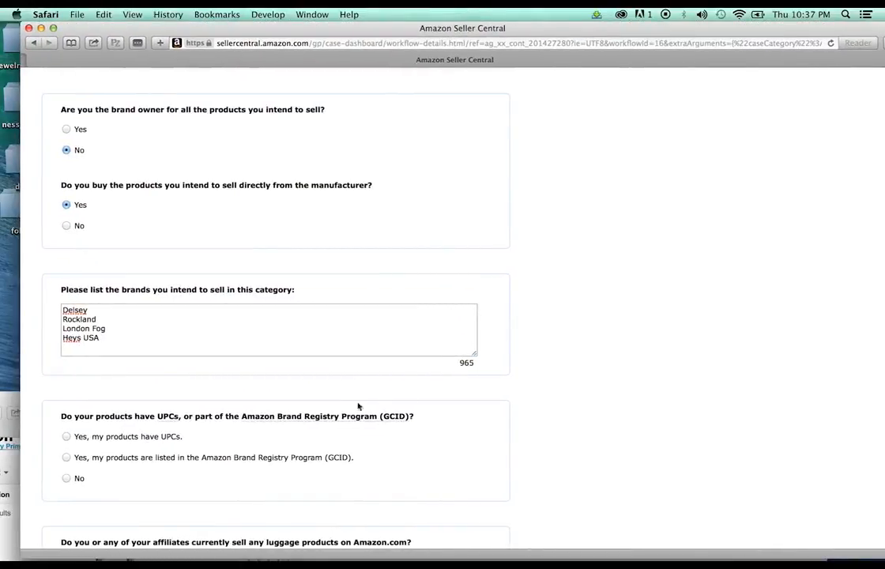
Answer Yes to having UPCs, No to already selling luggage, and continue
{"action": "mouse_move", "coordinate": [360, 416]}
{"action": "left_click", "coordinate": [65, 436]}
{"action": "scroll", "coordinate": [688, 118], "scroll_direction": "down", "scroll_amount": 3}
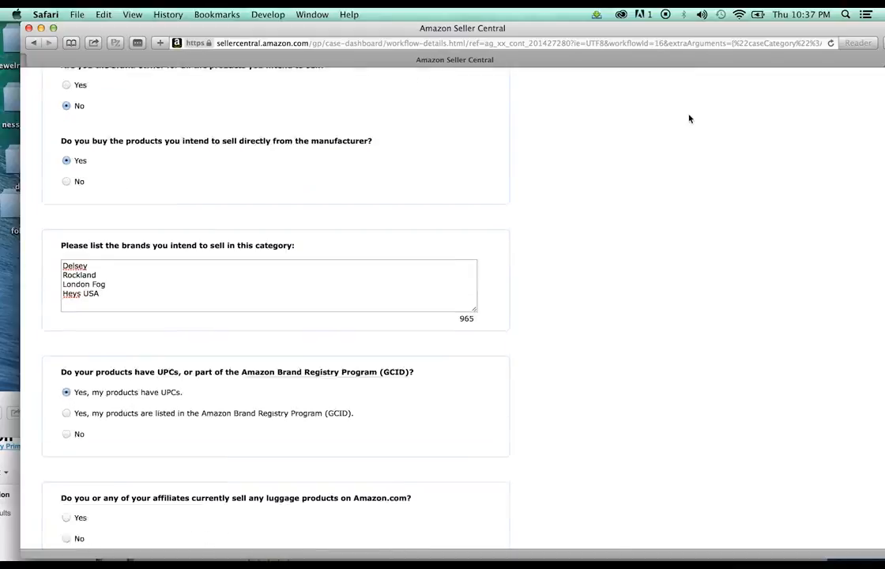
{"action": "scroll", "coordinate": [684, 119], "scroll_direction": "down", "scroll_amount": 2}
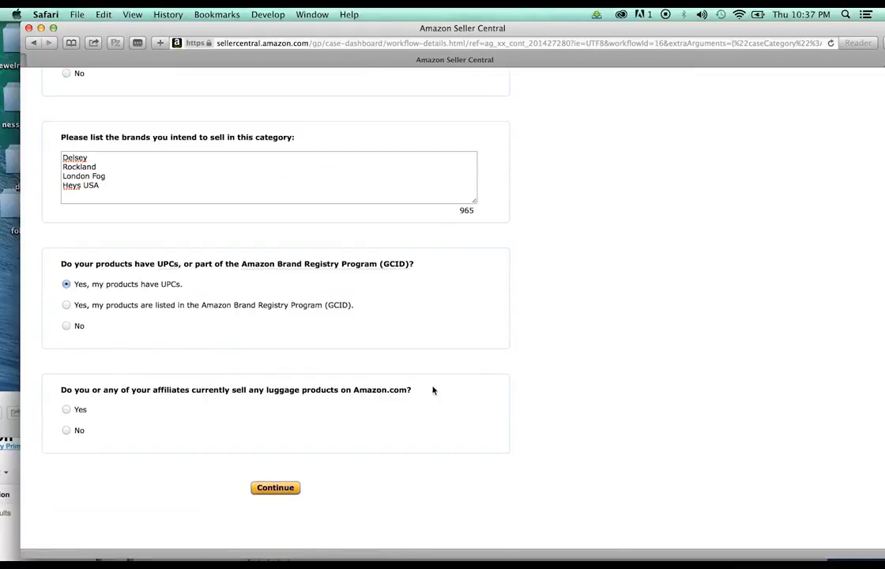
{"action": "left_click", "coordinate": [67, 432]}
{"action": "left_click", "coordinate": [263, 488]}
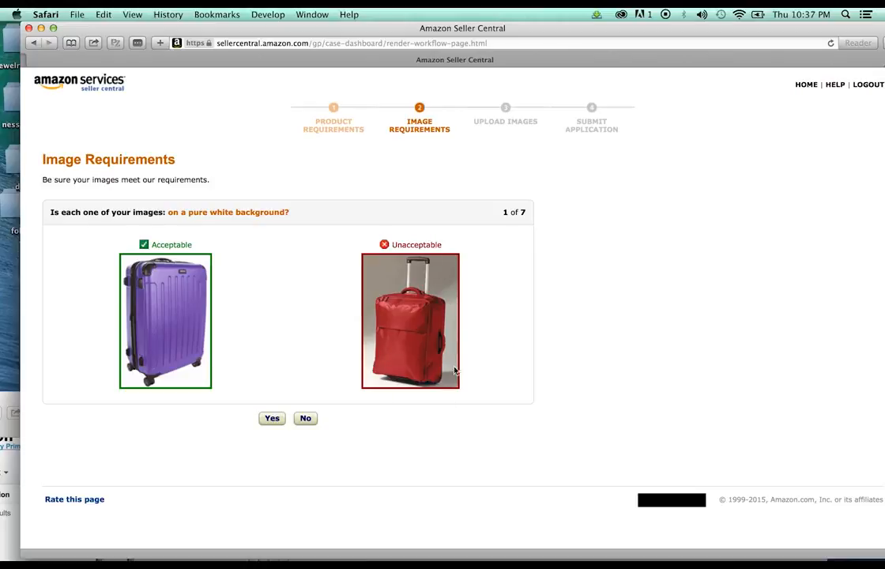
Answer Yes to white background, 1001+ pixels, no borders or watermarks, and product alone
{"action": "left_click", "coordinate": [270, 420]}
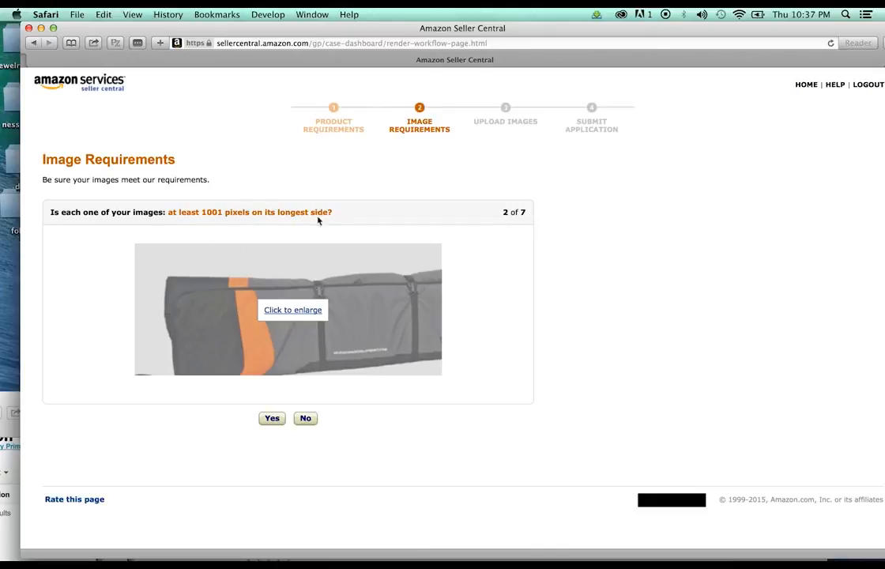
{"action": "left_click", "coordinate": [270, 419]}
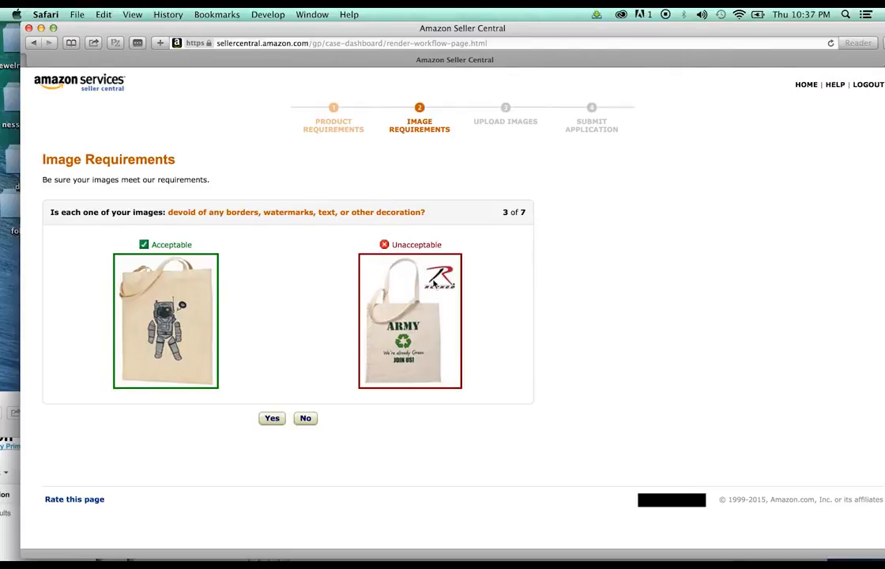
{"action": "left_click", "coordinate": [271, 420]}
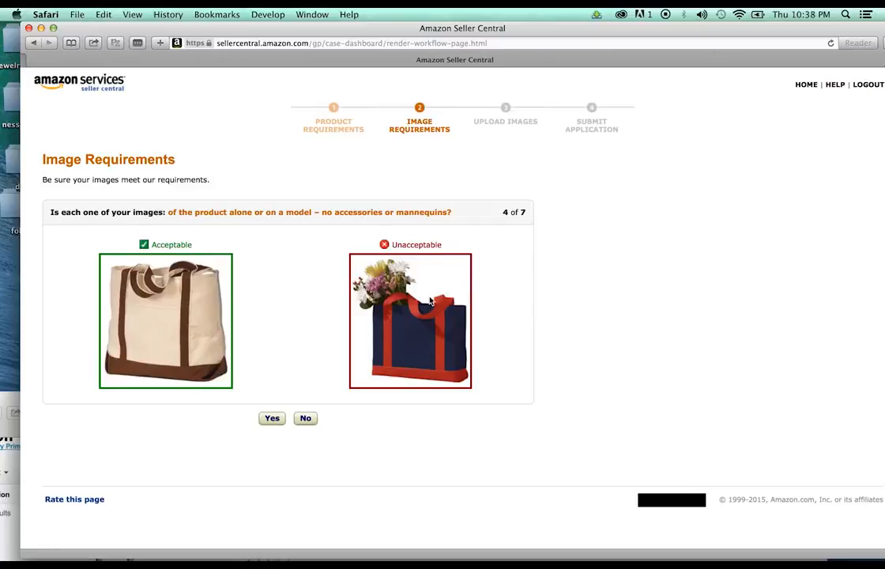
{"action": "left_click", "coordinate": [269, 424]}
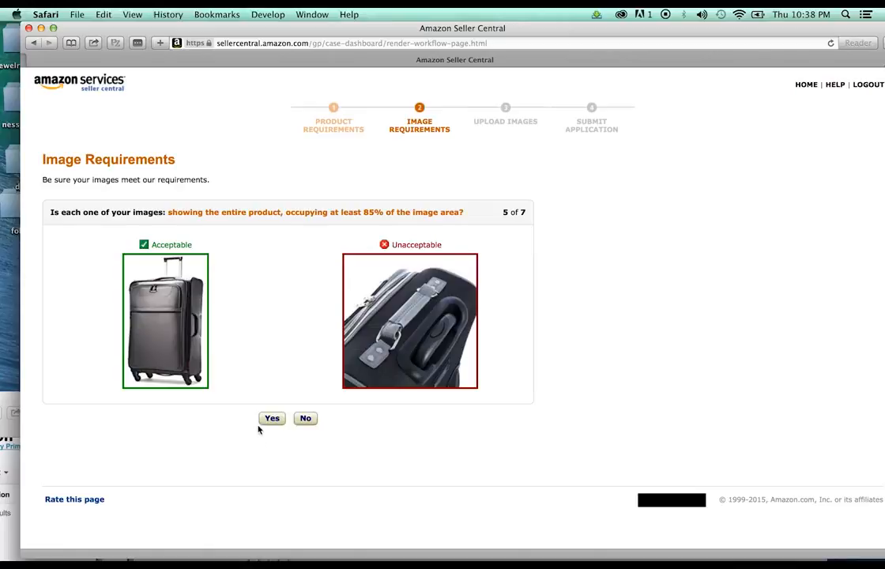
Answer Yes to the entire-product, single-view and colour-photograph image questions
{"action": "left_click", "coordinate": [270, 419]}
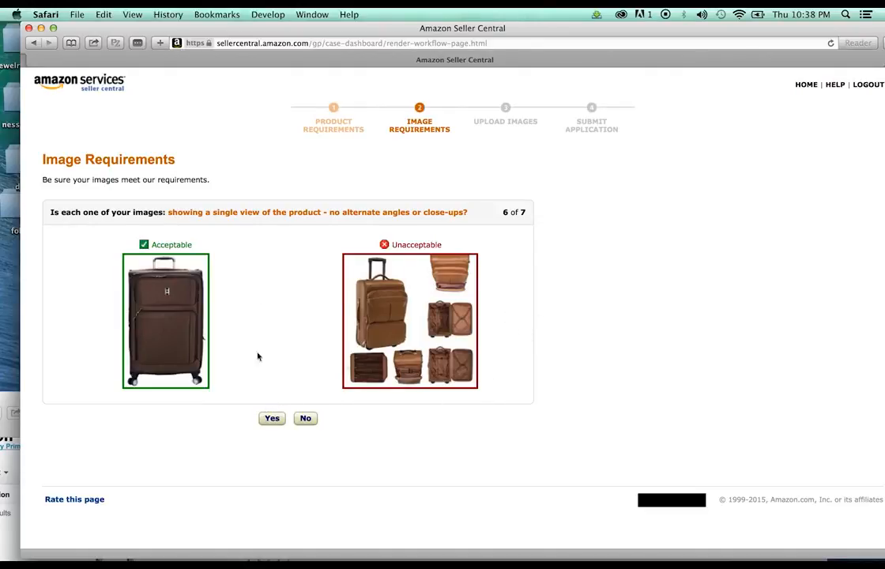
{"action": "left_click", "coordinate": [274, 419]}
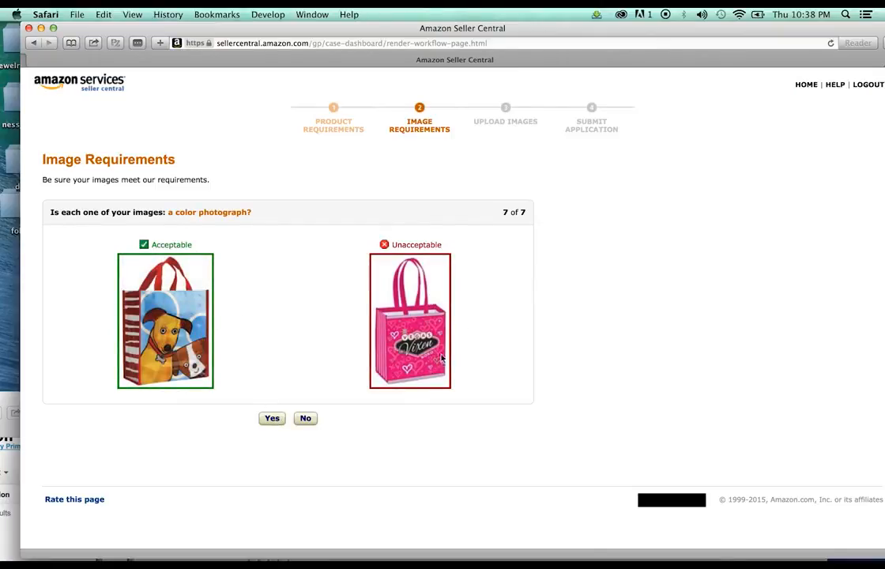
{"action": "left_click", "coordinate": [272, 420]}
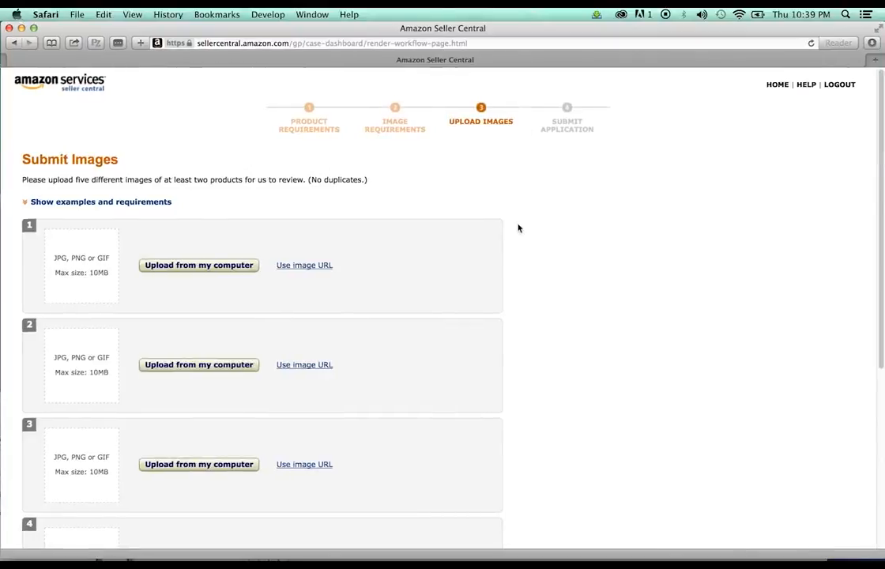
Move Safari aside and spread out the luggage photo icons on the desktop
{"action": "scroll", "coordinate": [518, 227], "scroll_direction": "down", "scroll_amount": 5}
{"action": "left_click_drag", "start_coordinate": [539, 27], "coordinate": [542, 268]}
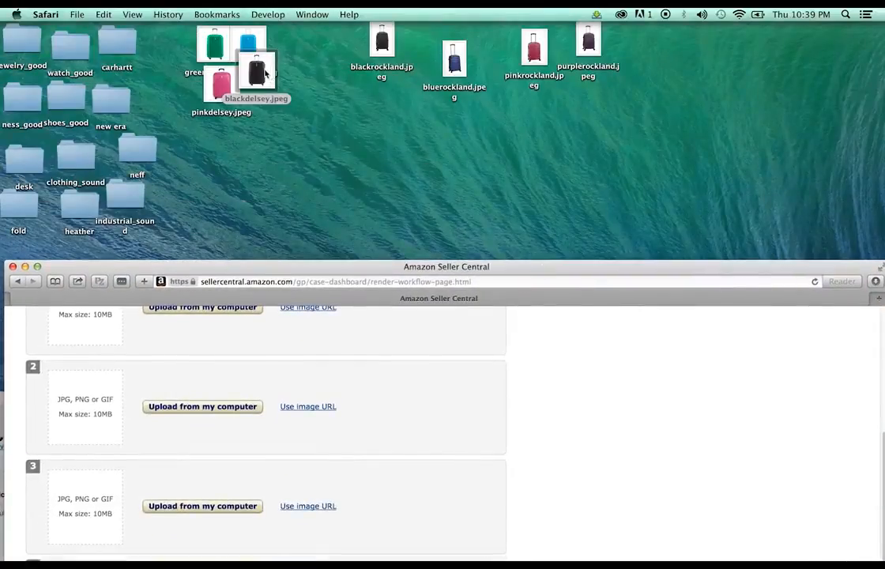
{"action": "left_click_drag", "start_coordinate": [266, 73], "coordinate": [281, 89]}
{"action": "left_click_drag", "start_coordinate": [254, 49], "coordinate": [250, 91]}
{"action": "left_click", "coordinate": [383, 319]}
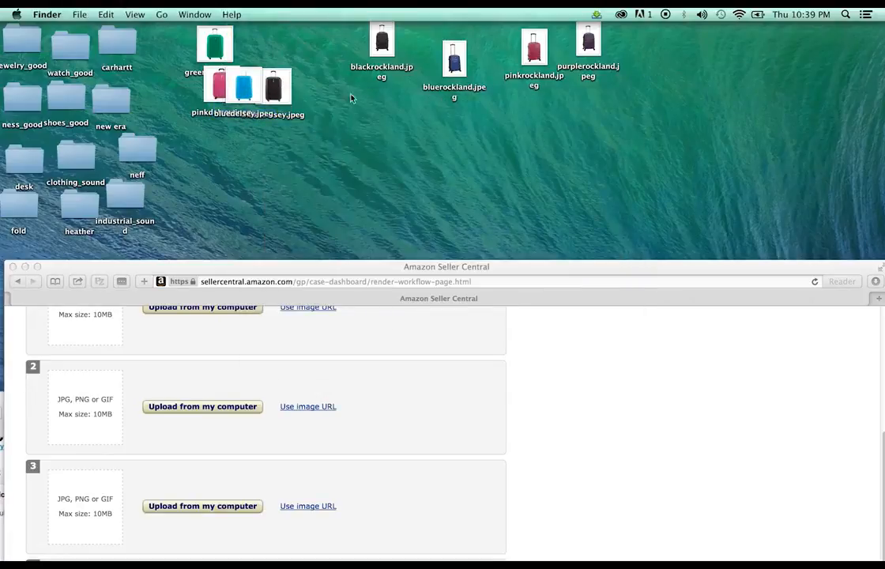
Select the eight luggage JPEGs and open them with Adobe Photoshop CC
{"action": "left_click_drag", "start_coordinate": [341, 34], "coordinate": [629, 88]}
{"action": "left_click_drag", "start_coordinate": [715, 124], "coordinate": [162, 21]}
{"action": "right_click", "coordinate": [207, 36]}
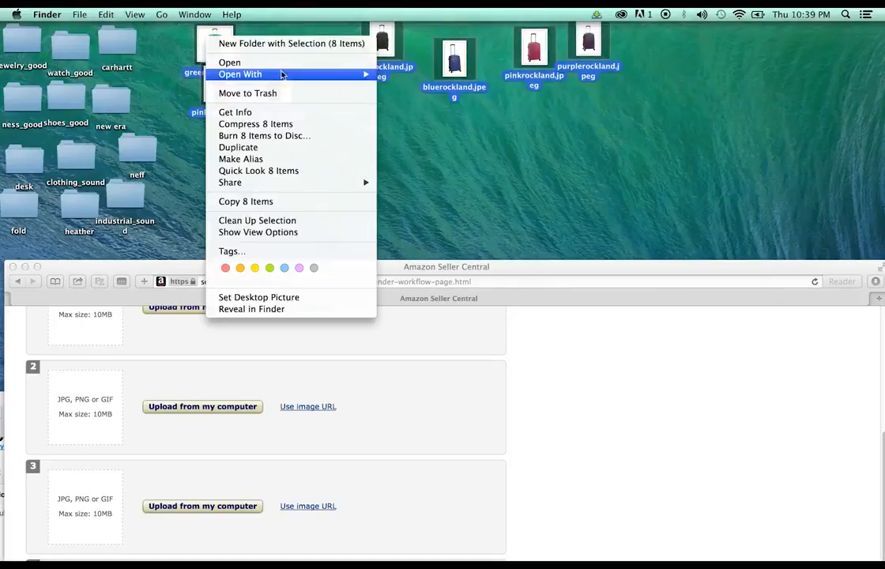
{"action": "mouse_move", "coordinate": [282, 74]}
{"action": "left_click", "coordinate": [474, 108]}
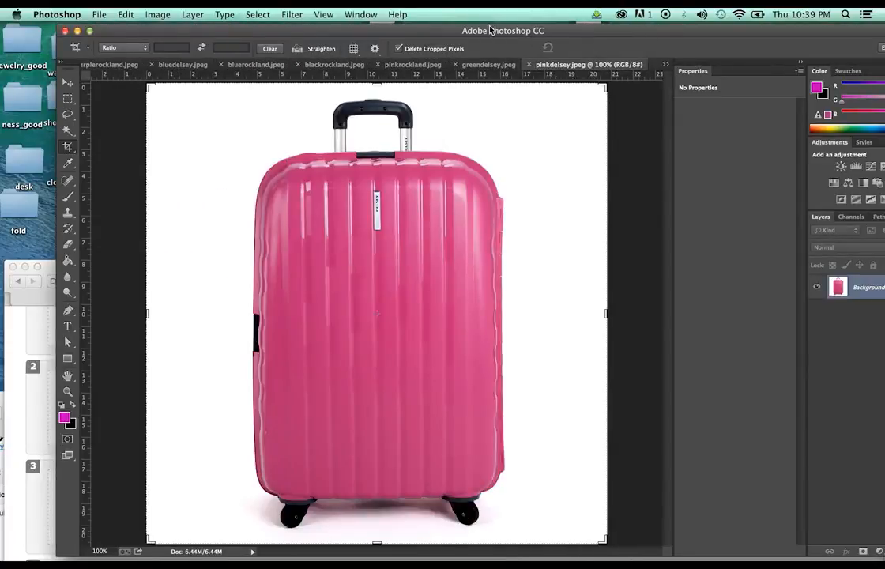
Fill pinkdelsey.jpeg's white background with bright magenta using the Paint Bucket
{"action": "left_click_drag", "start_coordinate": [490, 31], "coordinate": [433, 28]}
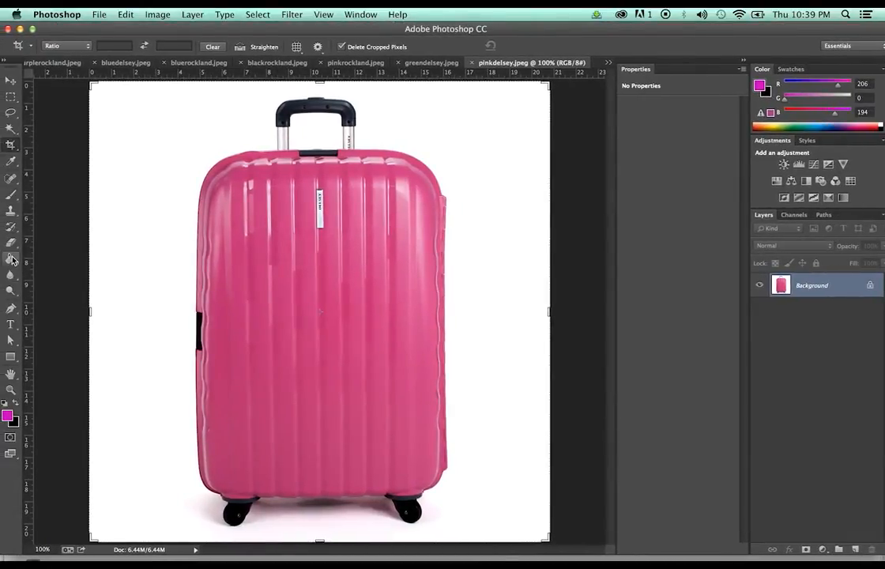
{"action": "key", "text": "g"}
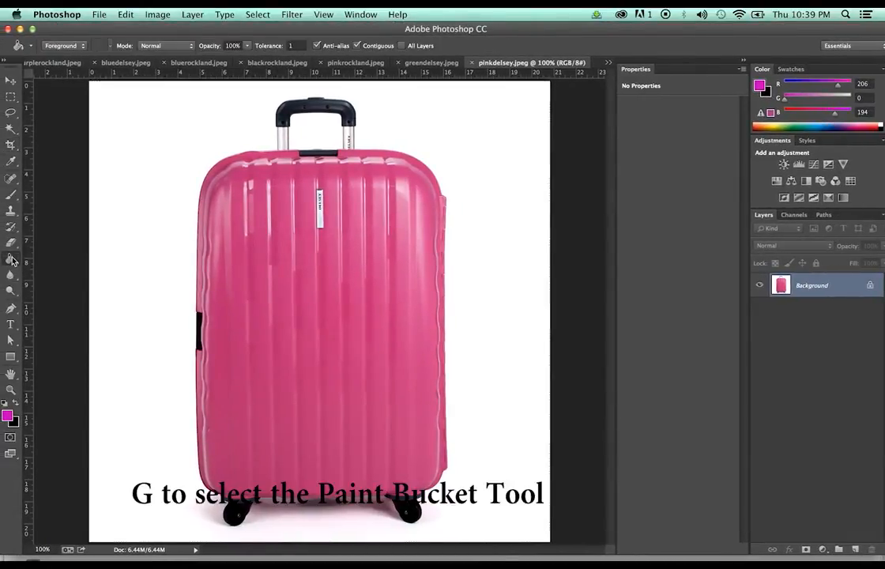
{"action": "left_click", "coordinate": [8, 416]}
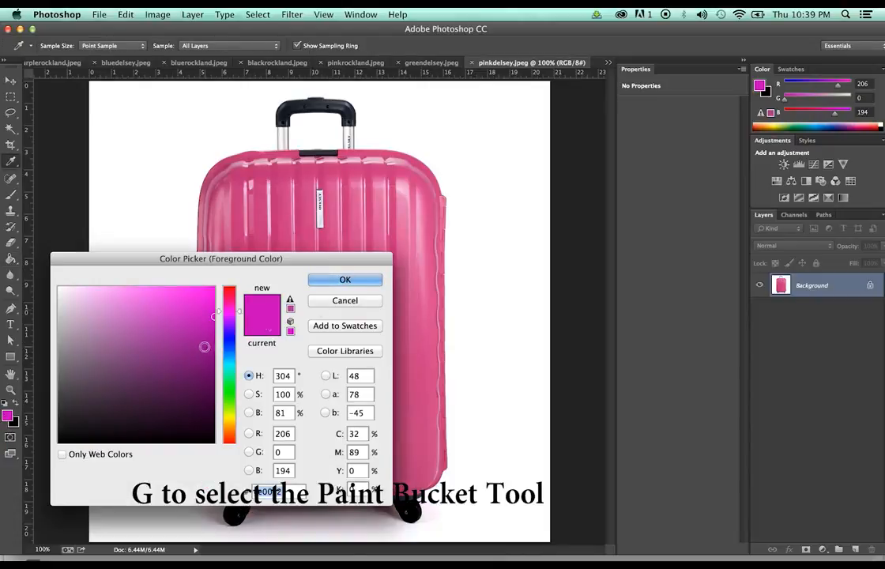
{"action": "left_click", "coordinate": [203, 301]}
{"action": "left_click", "coordinate": [357, 281]}
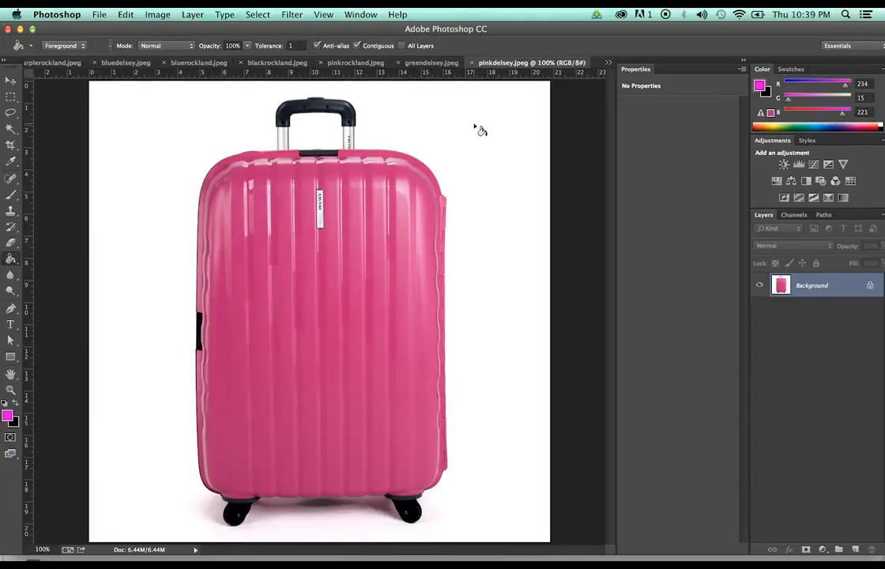
{"action": "left_click", "coordinate": [475, 128]}
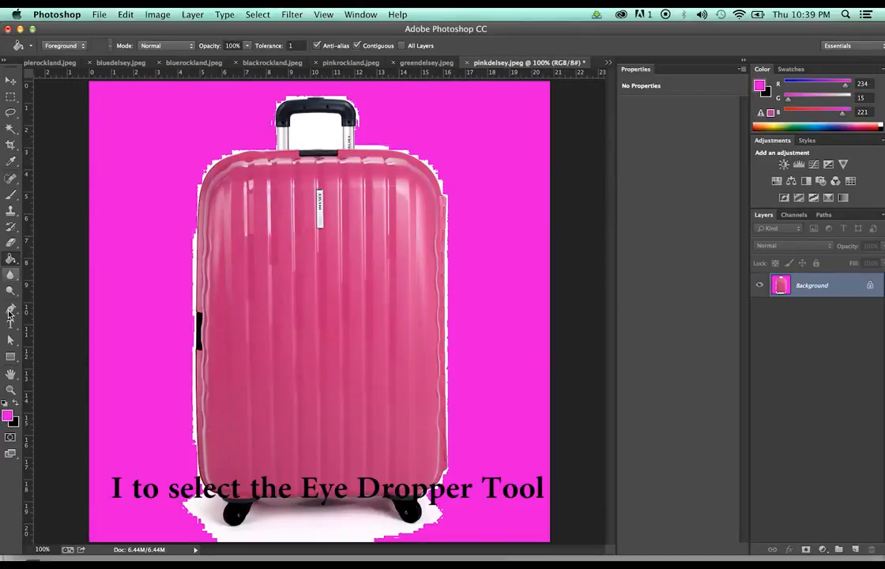
Sample the leftover white near the handle with the Eyedropper and inspect its values
{"action": "key", "text": "i"}
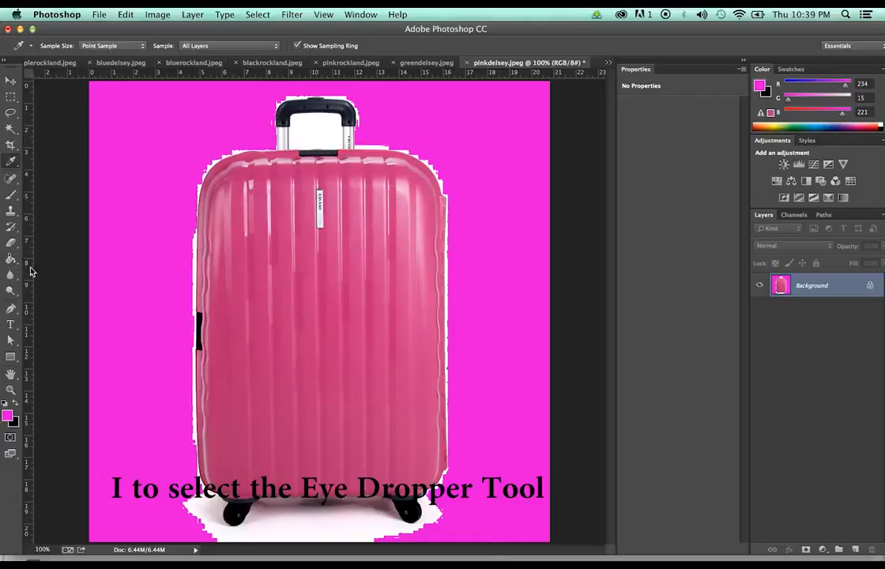
{"action": "right_click", "coordinate": [11, 161]}
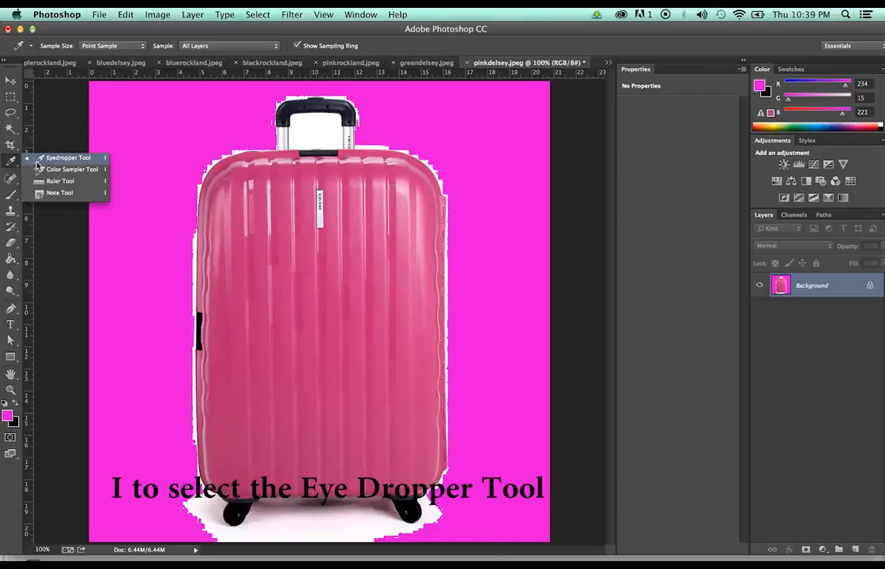
{"action": "left_click", "coordinate": [31, 150]}
{"action": "left_click", "coordinate": [335, 124]}
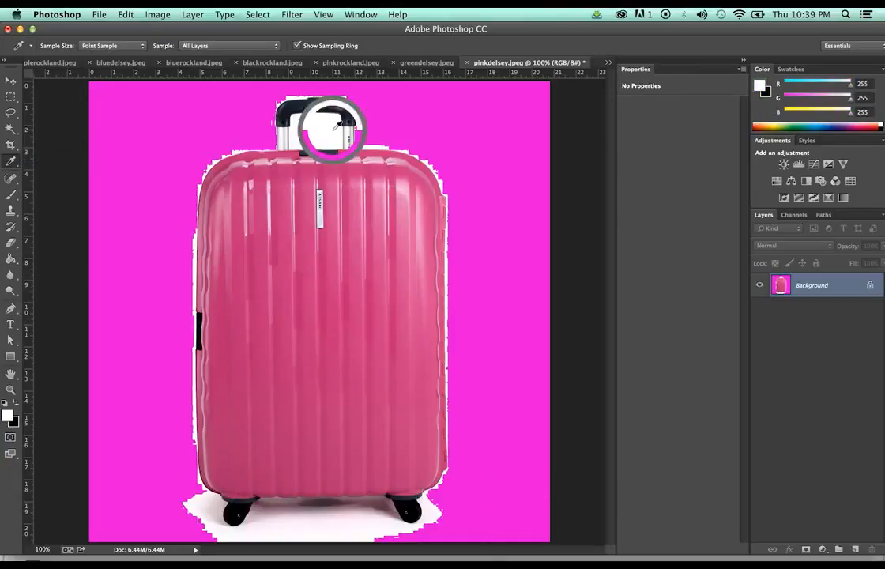
{"action": "left_click", "coordinate": [8, 415]}
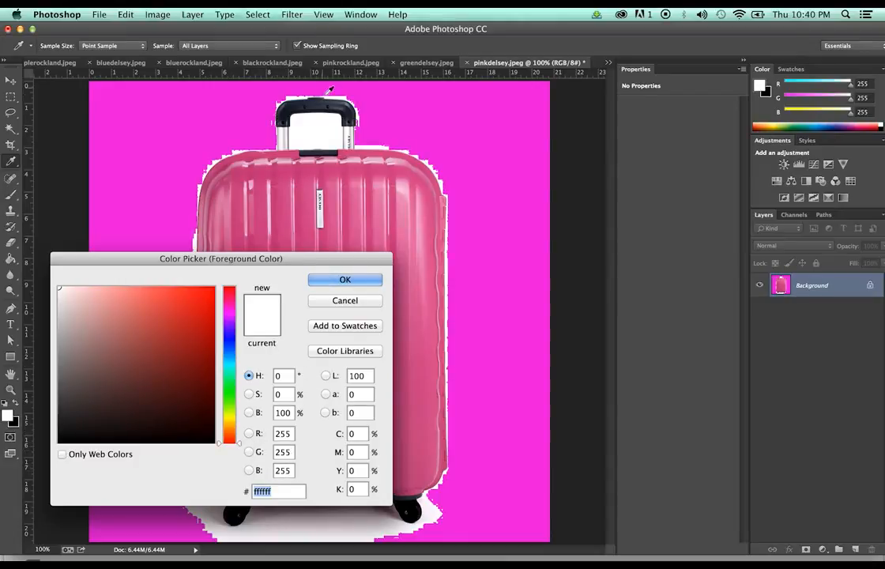
Compare two sampled edge colours and edit the blue and red values in the Color Picker
{"action": "left_click", "coordinate": [378, 143]}
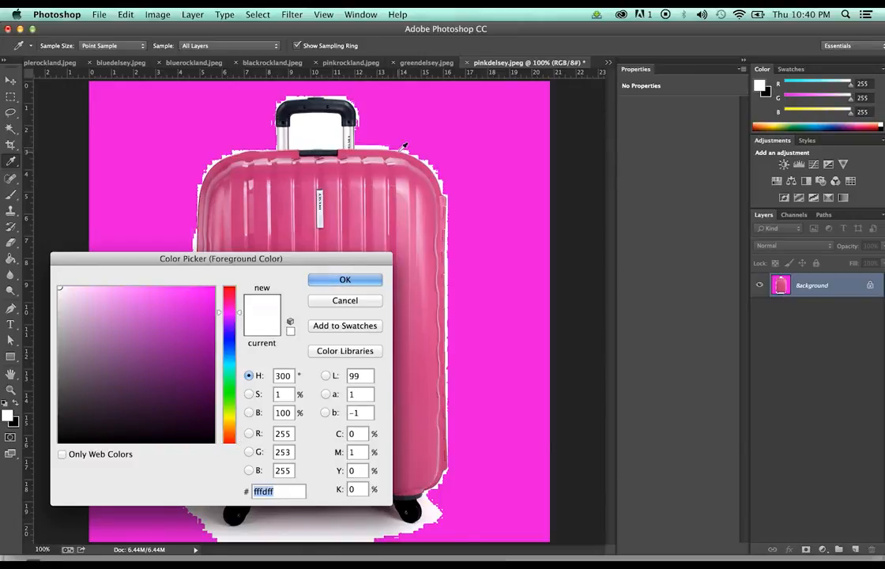
{"action": "left_click", "coordinate": [407, 150]}
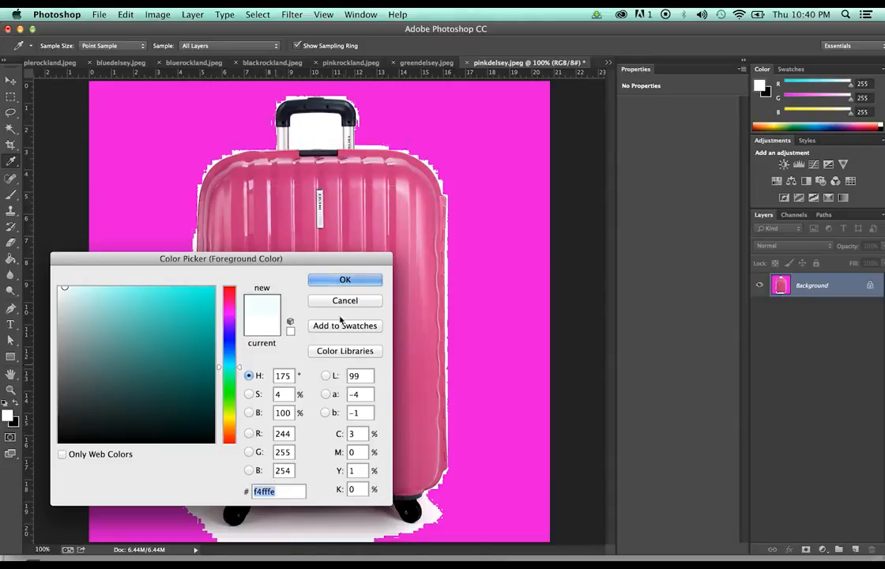
{"action": "left_click", "coordinate": [286, 470]}
{"action": "type", "text": "5"}
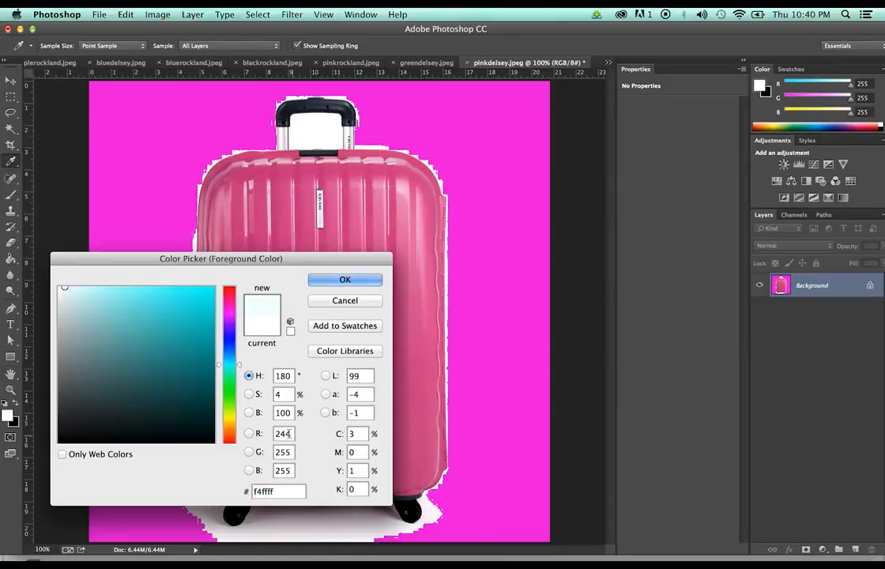
{"action": "type", "text": "55"}
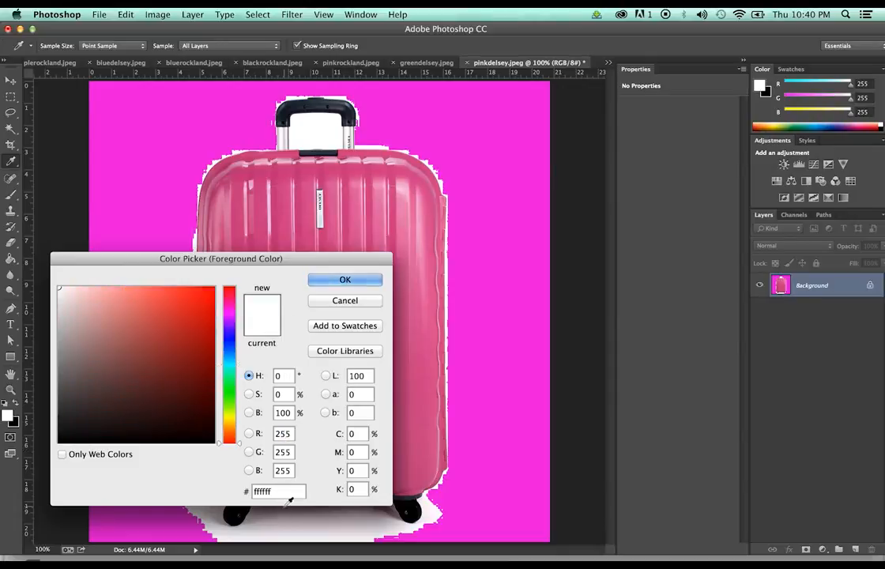
{"action": "left_click_drag", "start_coordinate": [292, 493], "coordinate": [253, 492]}
{"action": "left_click", "coordinate": [274, 492]}
Cancel the Color Picker changes and undo the magenta background fill
{"action": "left_click", "coordinate": [69, 300]}
{"action": "left_click_drag", "start_coordinate": [69, 300], "coordinate": [59, 287]}
{"action": "left_click", "coordinate": [356, 302]}
{"action": "key", "text": "super+z"}
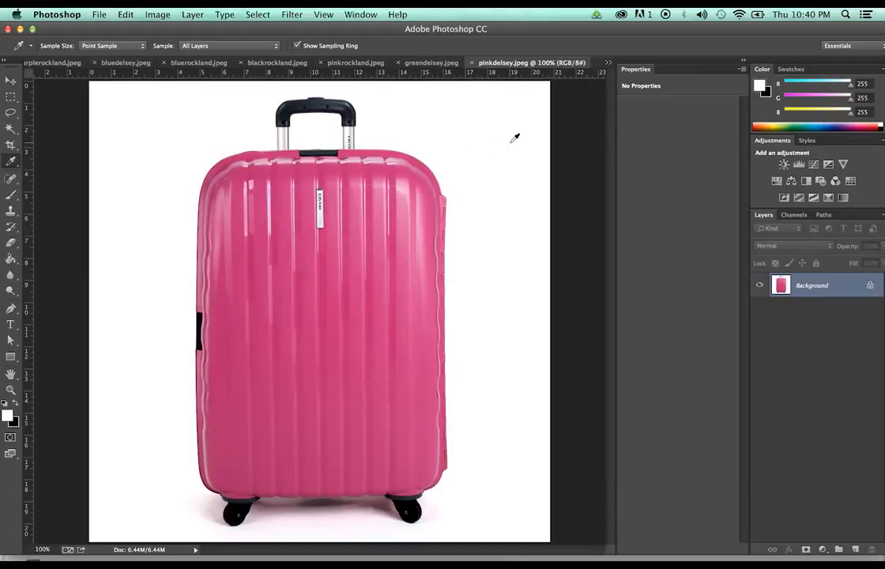
Duplicate the layer, hide Background, and Magic Wand-select the white background plus handle gap
{"action": "key", "text": "super+j"}
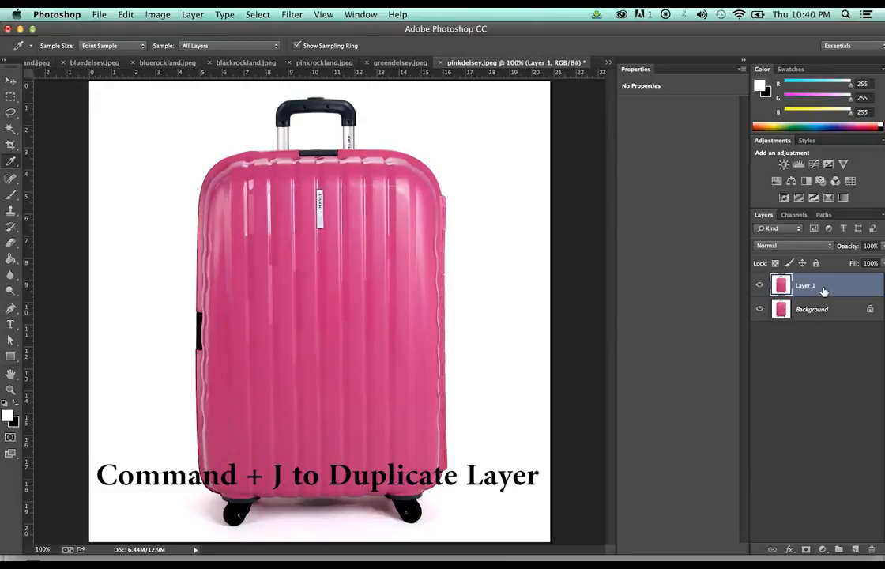
{"action": "left_click", "coordinate": [760, 309]}
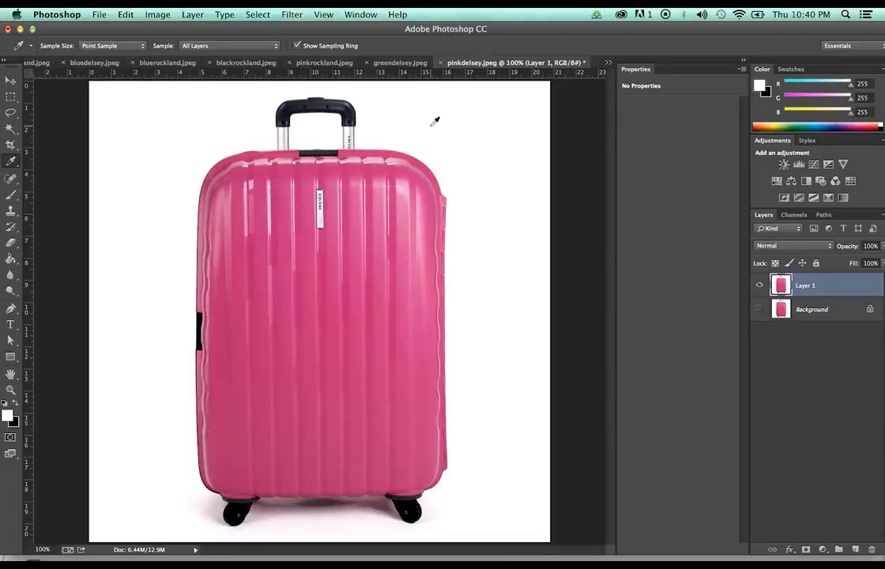
{"action": "key", "text": "w"}
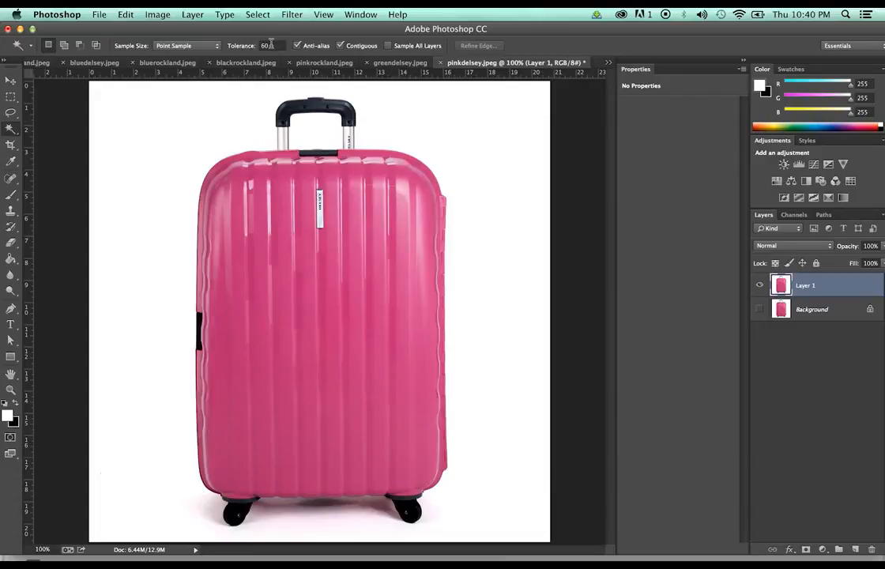
{"action": "left_click", "coordinate": [478, 126]}
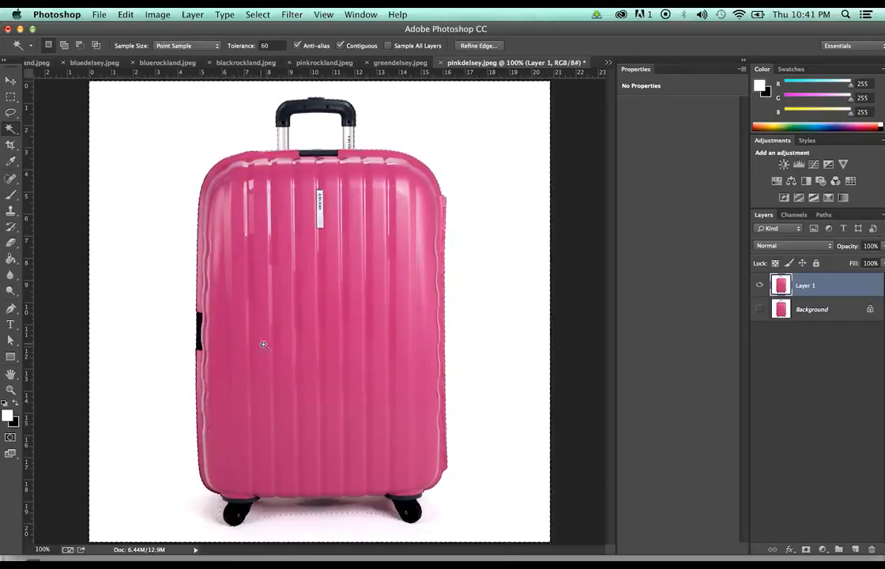
{"action": "key", "text": "shift"}
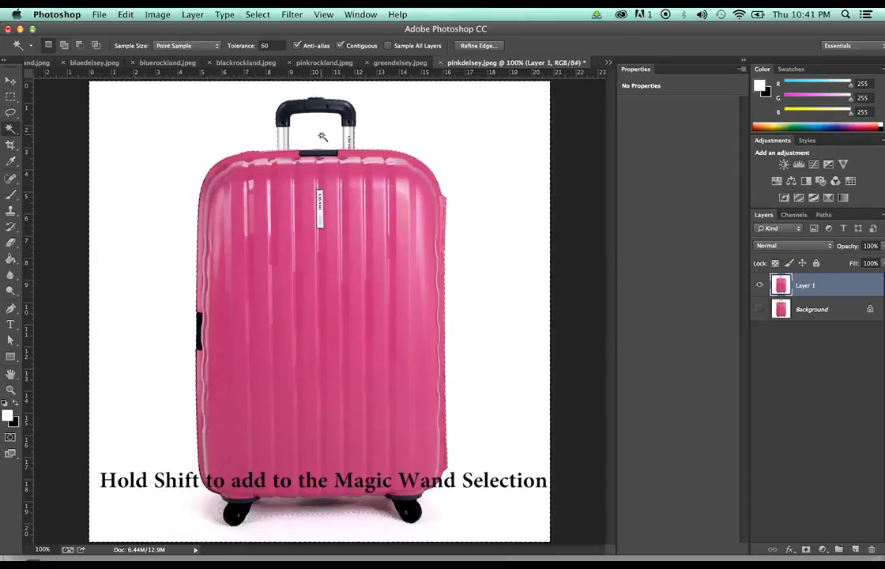
{"action": "key", "text": "shift"}
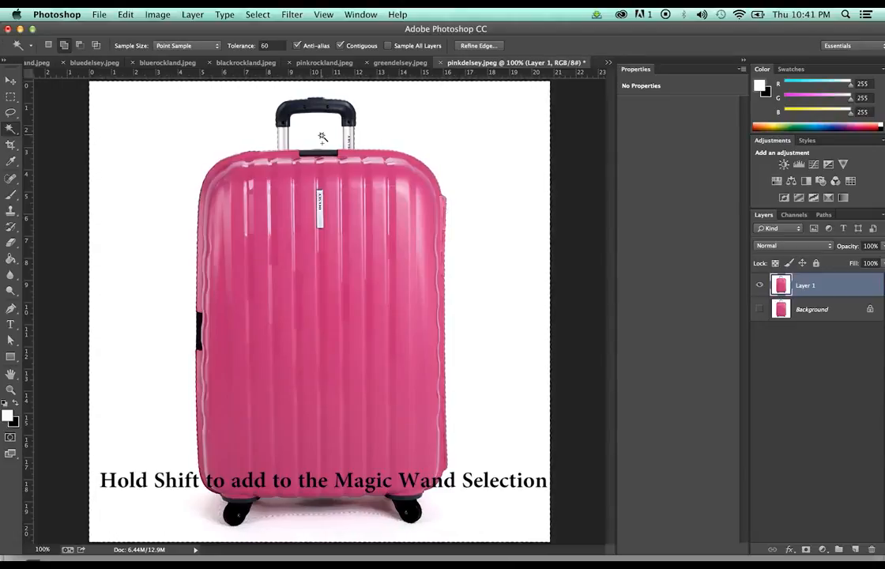
{"action": "left_click", "coordinate": [321, 136], "text": "shift"}
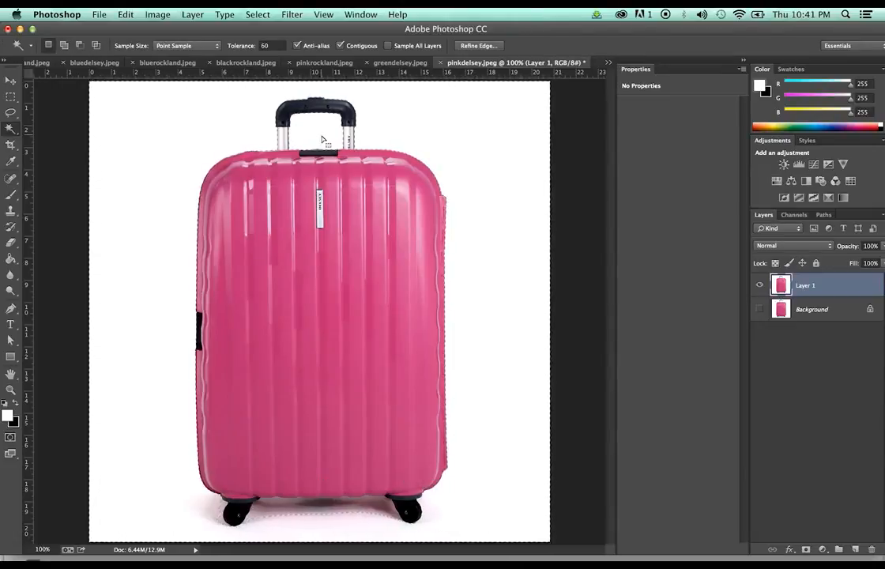
Invert the selection and copy-paste the pink suitcase onto a new Layer 2
{"action": "left_click", "coordinate": [254, 15]}
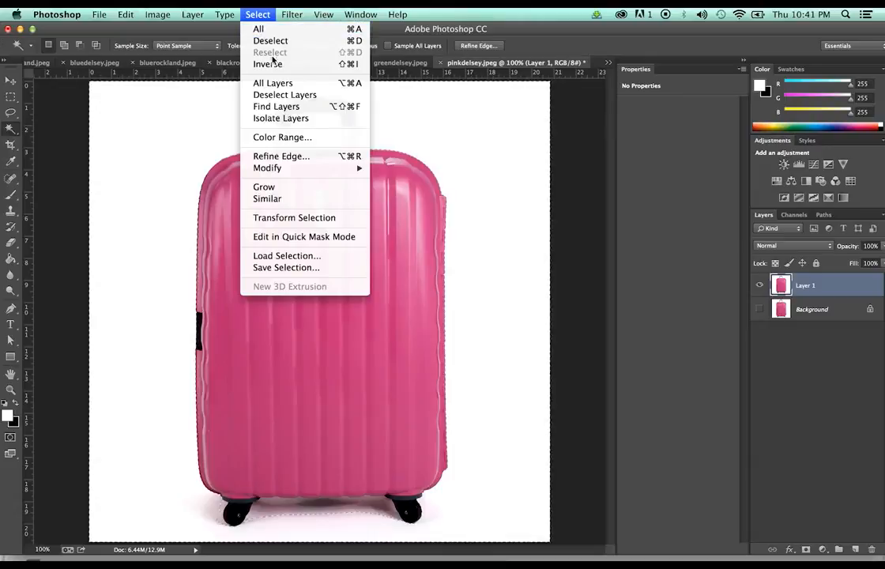
{"action": "left_click", "coordinate": [269, 64]}
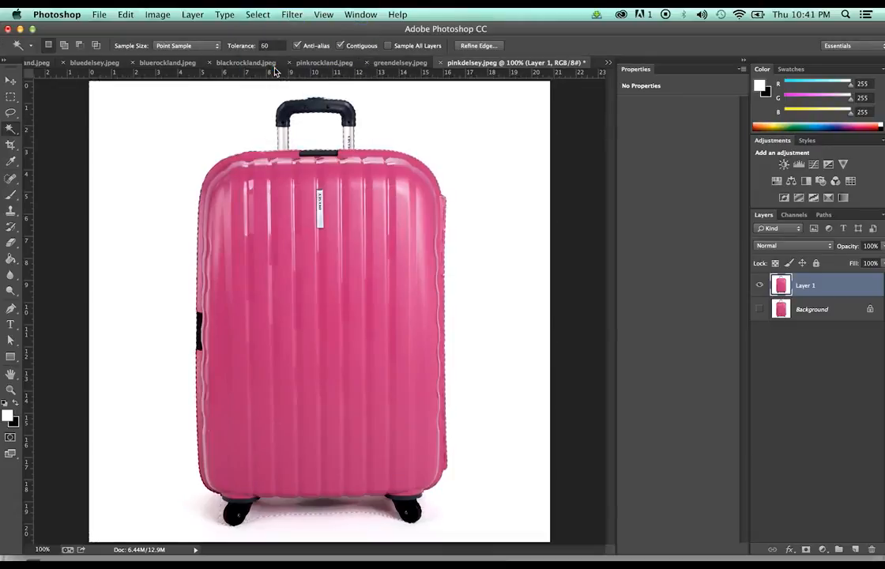
{"action": "key", "text": "super+c"}
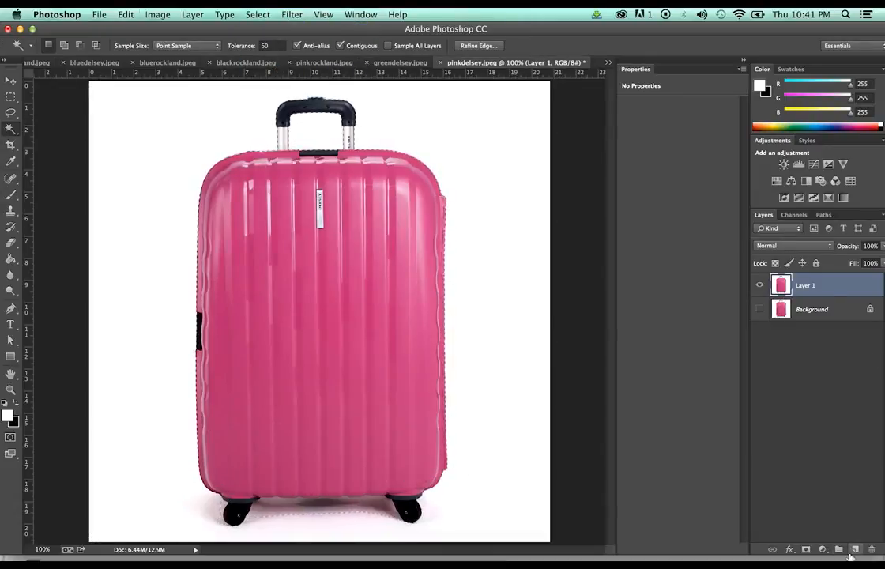
{"action": "key", "text": "super+v"}
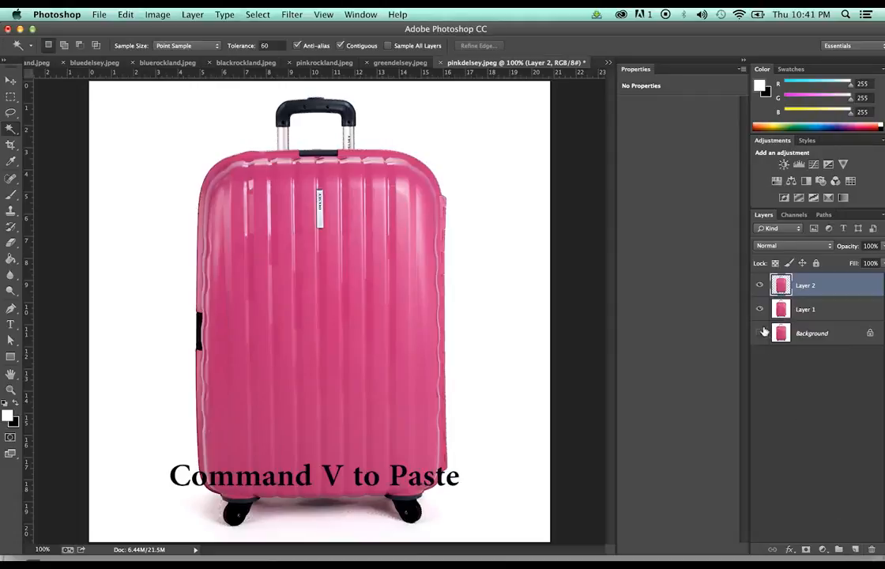
Hide Background and Layer 1, then zoom in on the suitcase's wheels
{"action": "left_click", "coordinate": [760, 332]}
{"action": "left_click", "coordinate": [760, 309]}
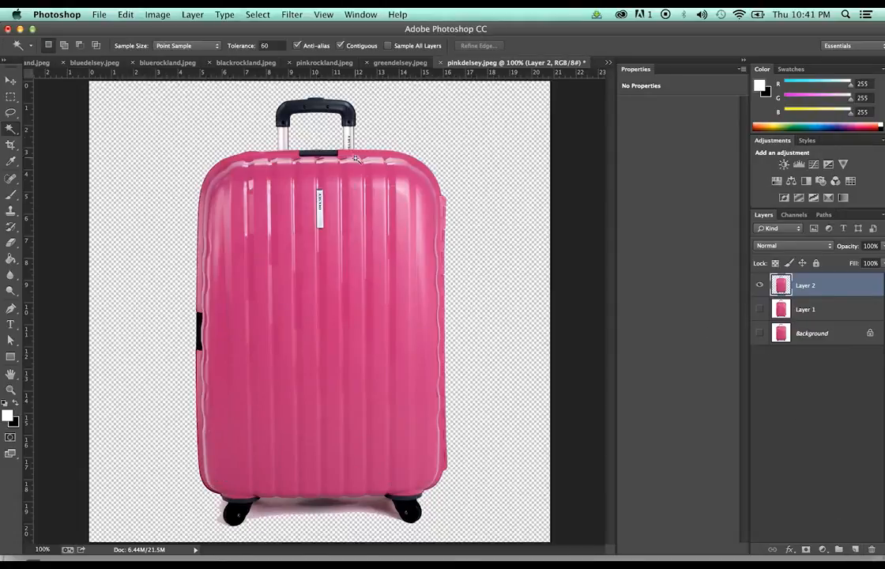
{"action": "key", "text": "z"}
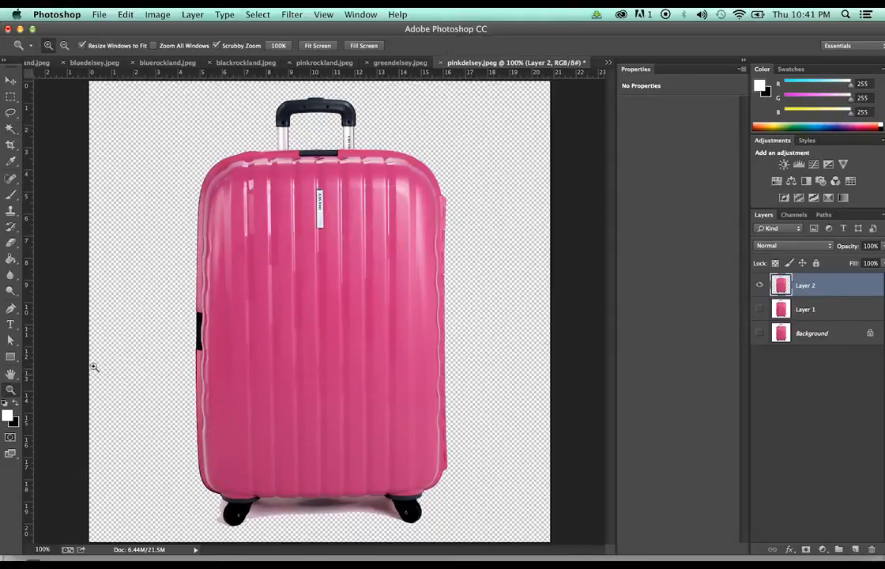
{"action": "left_click", "coordinate": [362, 324]}
{"action": "scroll", "coordinate": [367, 324], "scroll_direction": "down", "scroll_amount": 5}
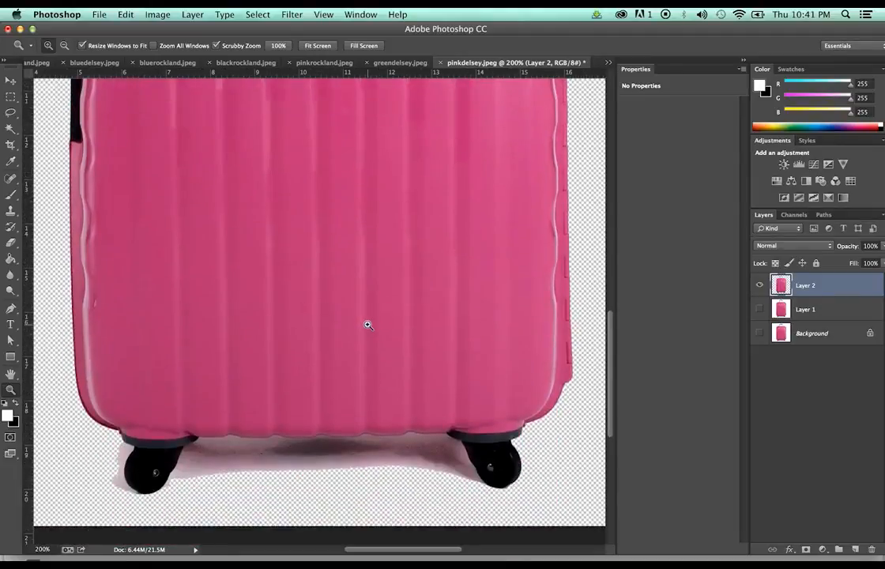
{"action": "scroll", "coordinate": [367, 324], "scroll_direction": "down", "scroll_amount": 1}
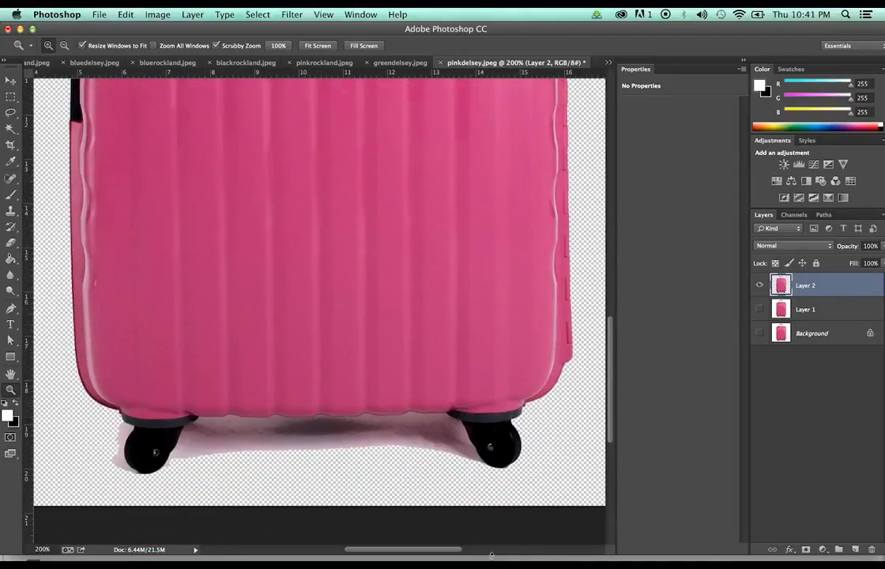
{"action": "left_click_drag", "start_coordinate": [461, 553], "coordinate": [446, 551]}
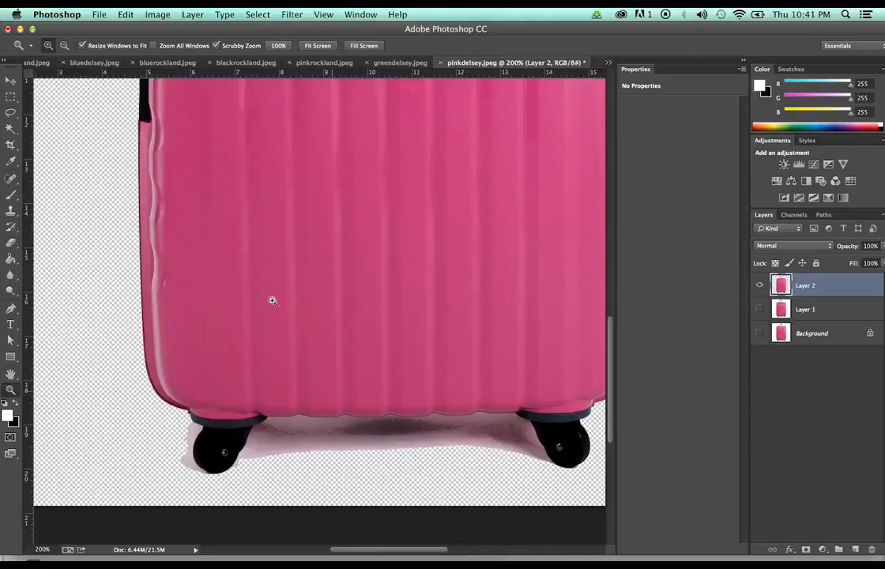
Select the shadow under the wheels with Magic Wand tolerance 40 and delete it
{"action": "left_click", "coordinate": [10, 127]}
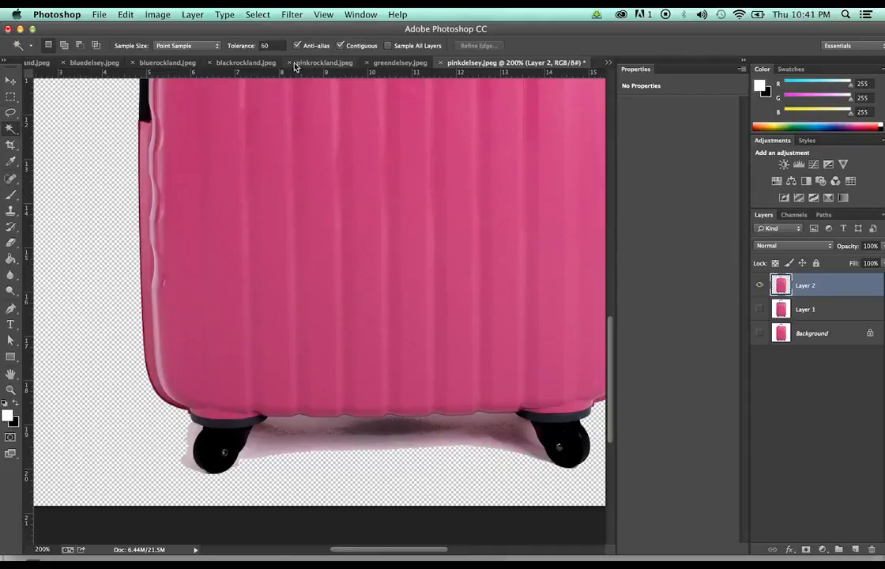
{"action": "left_click", "coordinate": [274, 45]}
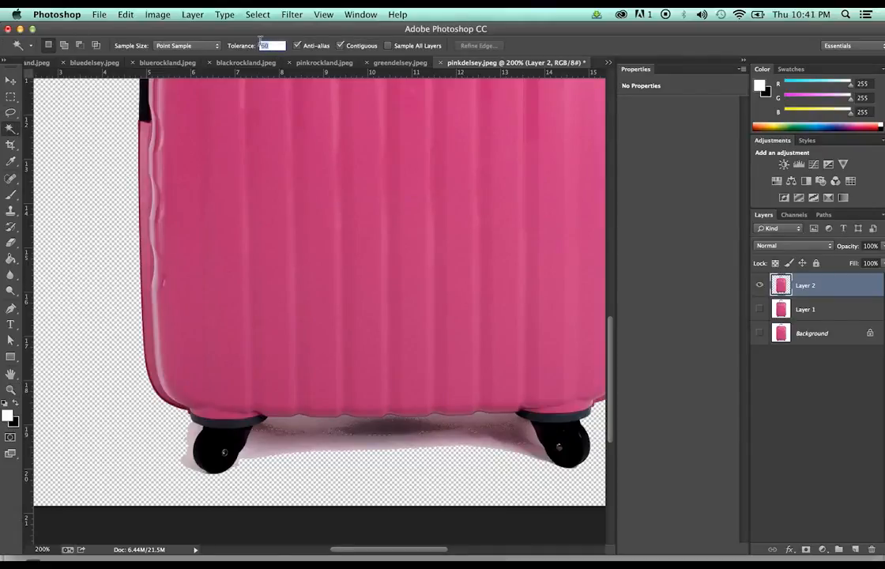
{"action": "type", "text": "40"}
{"action": "key", "text": "Return"}
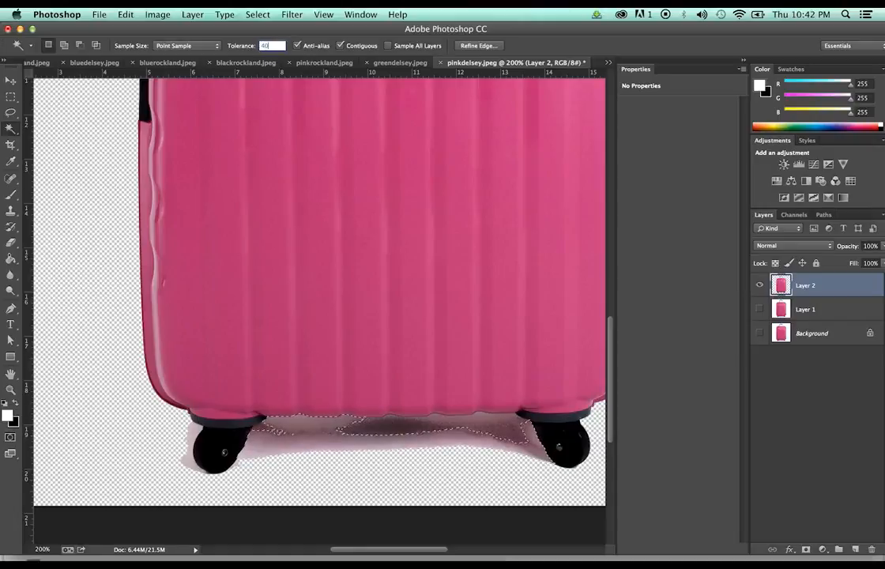
{"action": "key", "text": "super+d"}
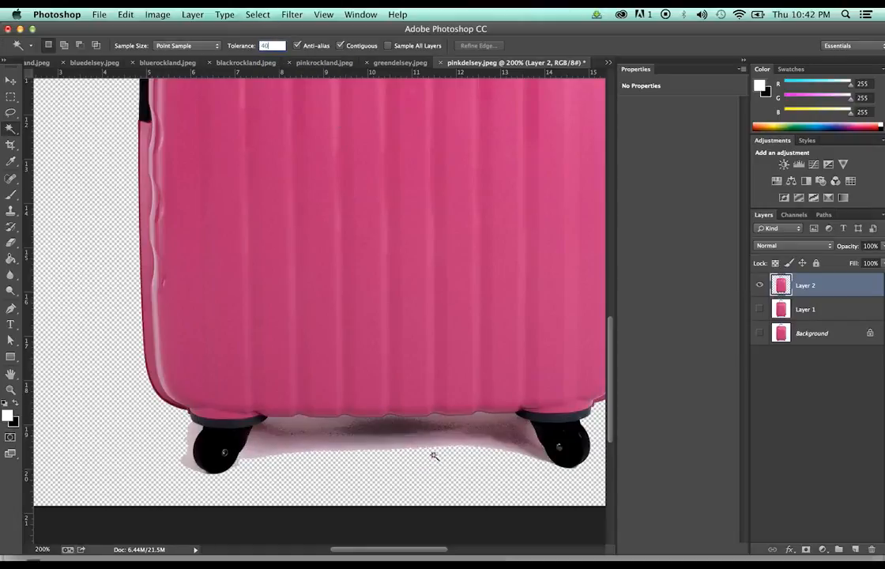
{"action": "left_click", "coordinate": [436, 449]}
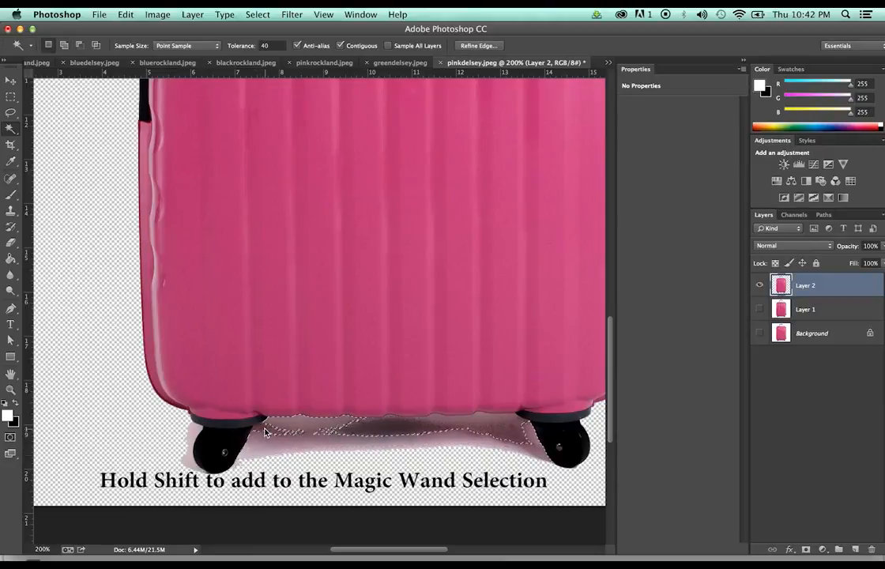
{"action": "left_click", "coordinate": [494, 423], "text": "shift"}
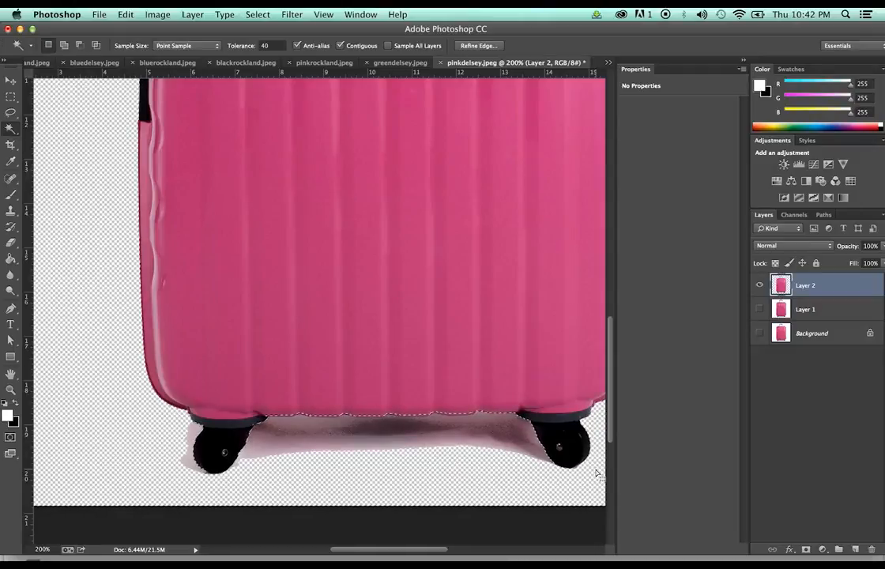
{"action": "key", "text": "Delete"}
{"action": "key", "text": "ctrl+d"}
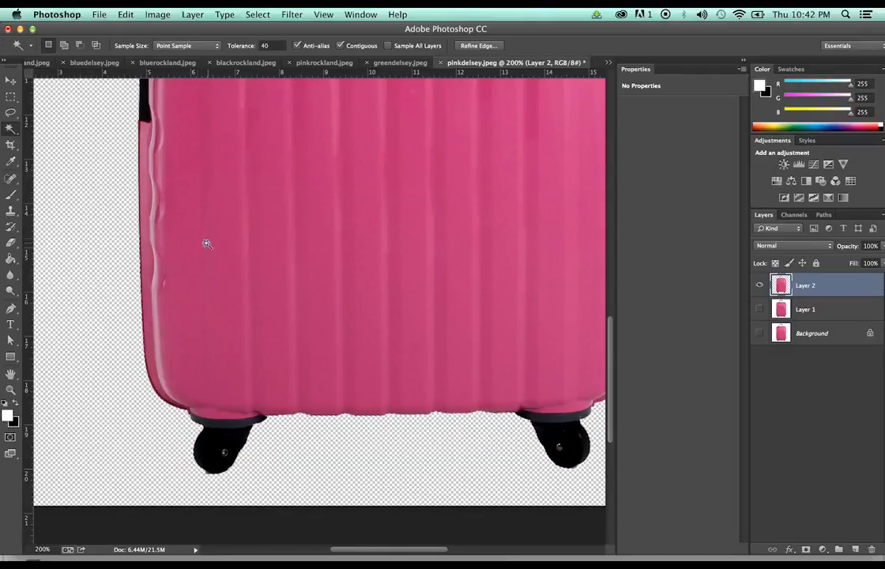
{"action": "left_click", "coordinate": [5, 97]}
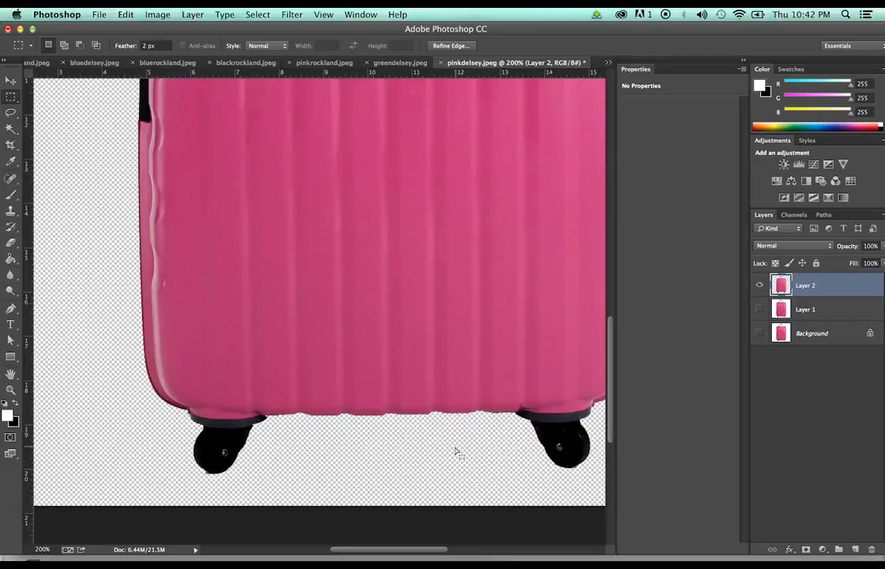
{"action": "key", "text": "z"}
{"action": "left_click", "coordinate": [322, 334]}
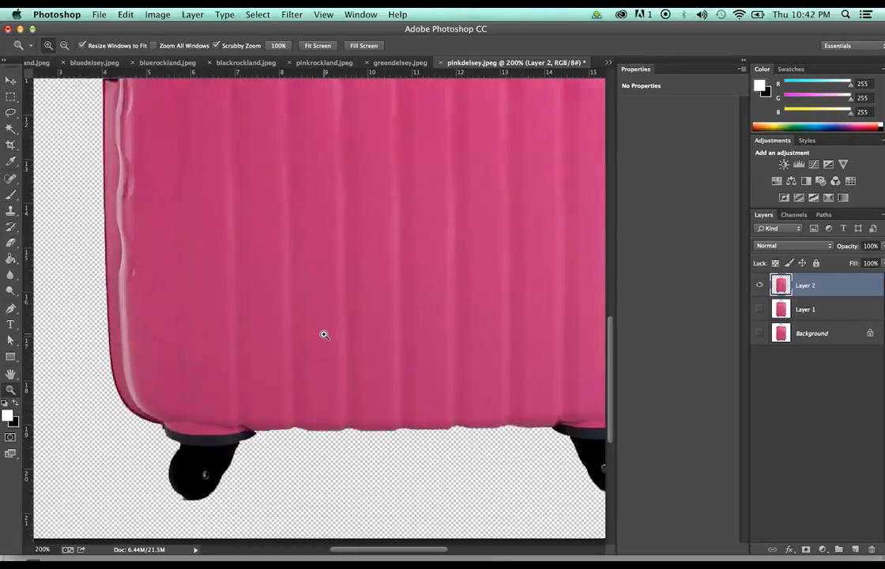
{"action": "left_click", "coordinate": [245, 406]}
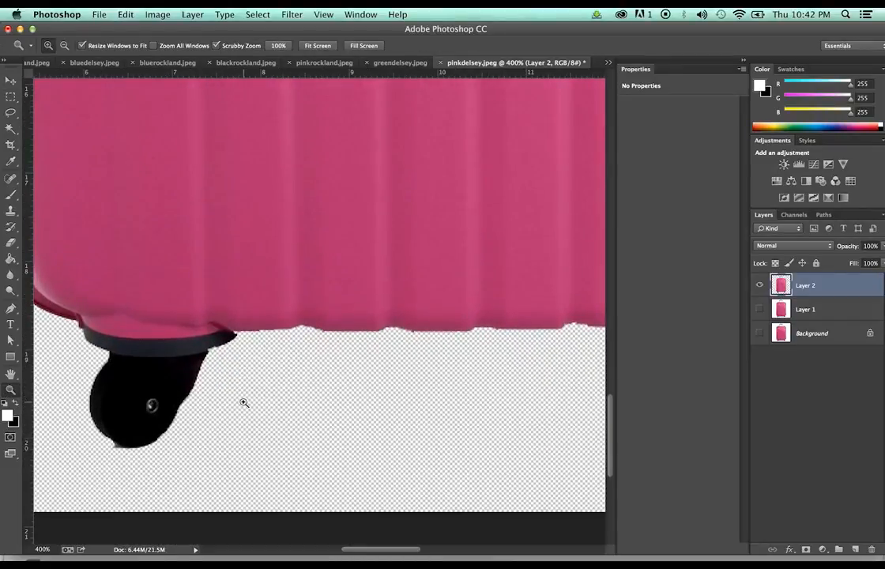
{"action": "key", "text": "e"}
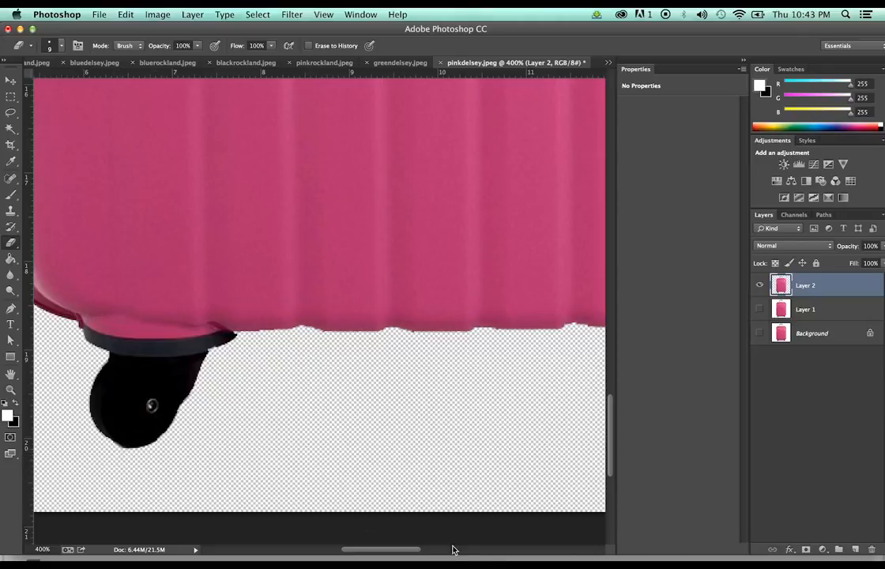
{"action": "left_click_drag", "start_coordinate": [401, 549], "coordinate": [470, 550]}
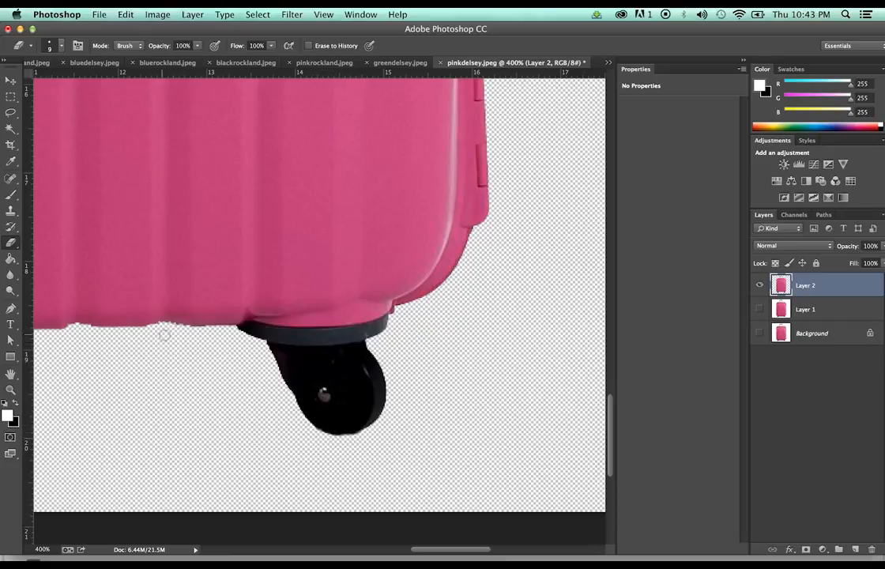
{"action": "key", "text": "z"}
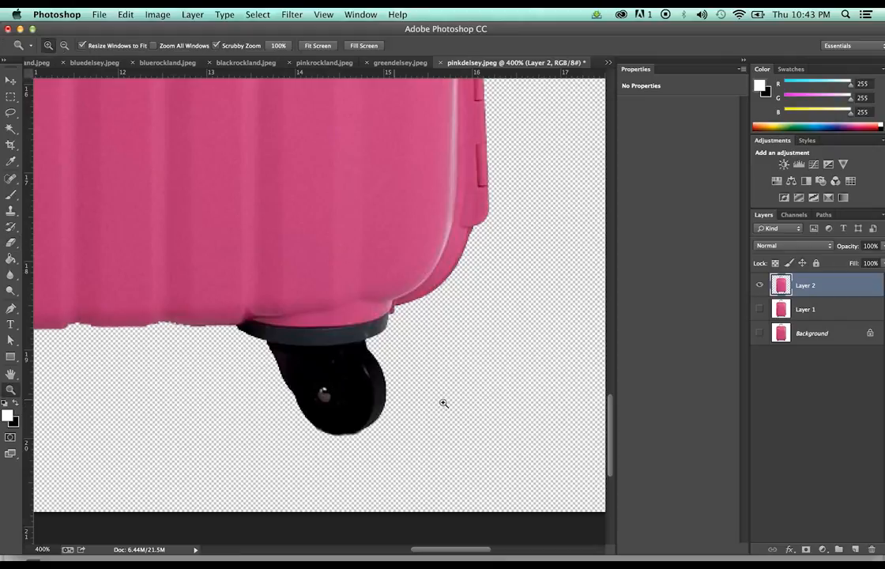
{"action": "left_click", "coordinate": [511, 345], "text": "alt"}
{"action": "left_click", "coordinate": [511, 346], "text": "alt"}
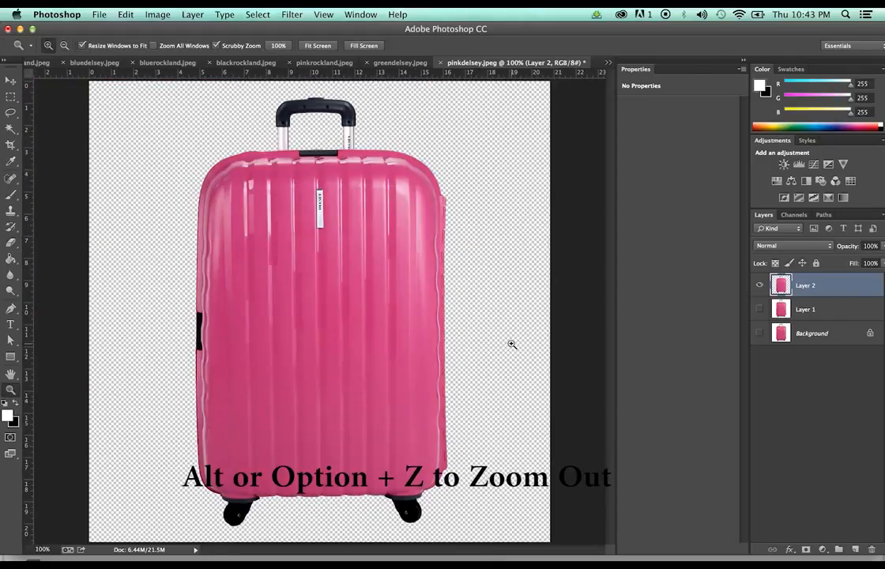
Check the image size, then crop the left and right edges in to the suitcase
{"action": "left_click", "coordinate": [12, 144]}
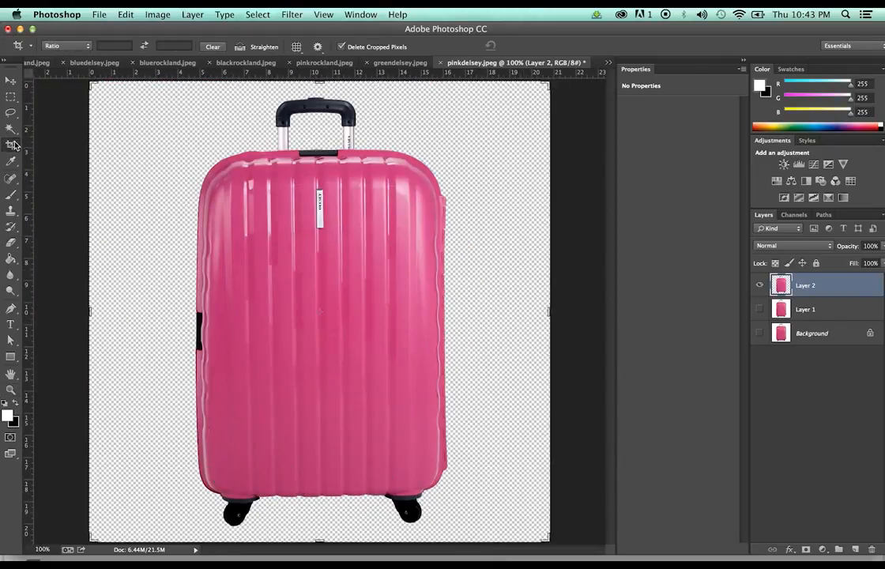
{"action": "left_click", "coordinate": [157, 14]}
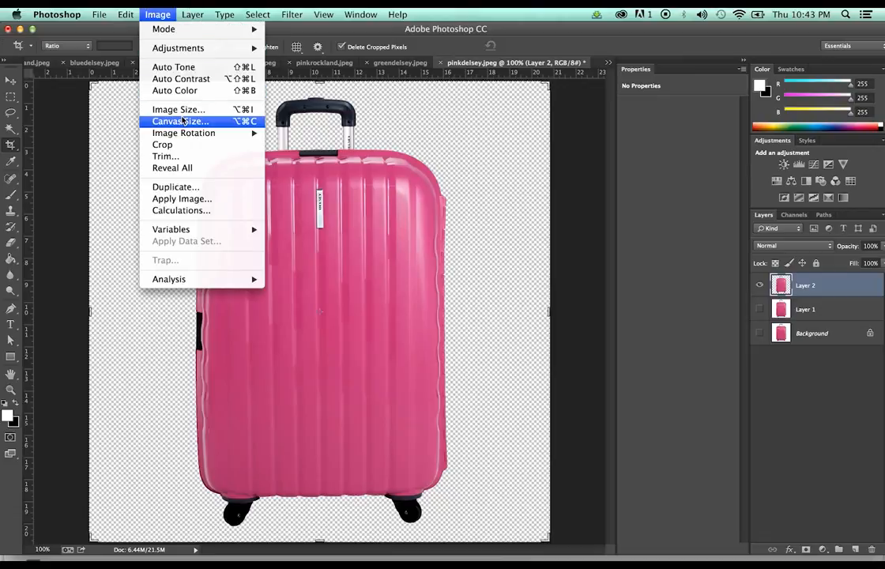
{"action": "left_click", "coordinate": [182, 108]}
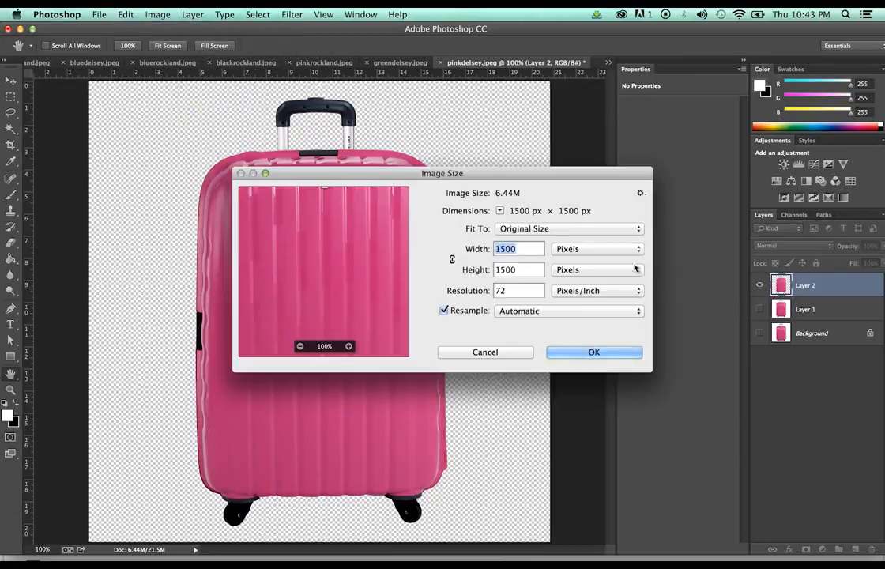
{"action": "left_click", "coordinate": [490, 352]}
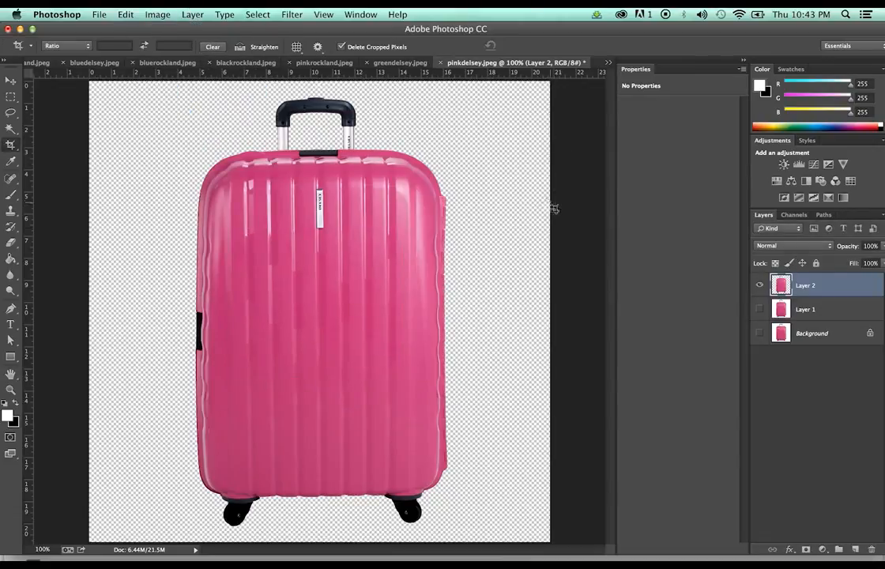
{"action": "left_click", "coordinate": [12, 162]}
{"action": "key", "text": "c"}
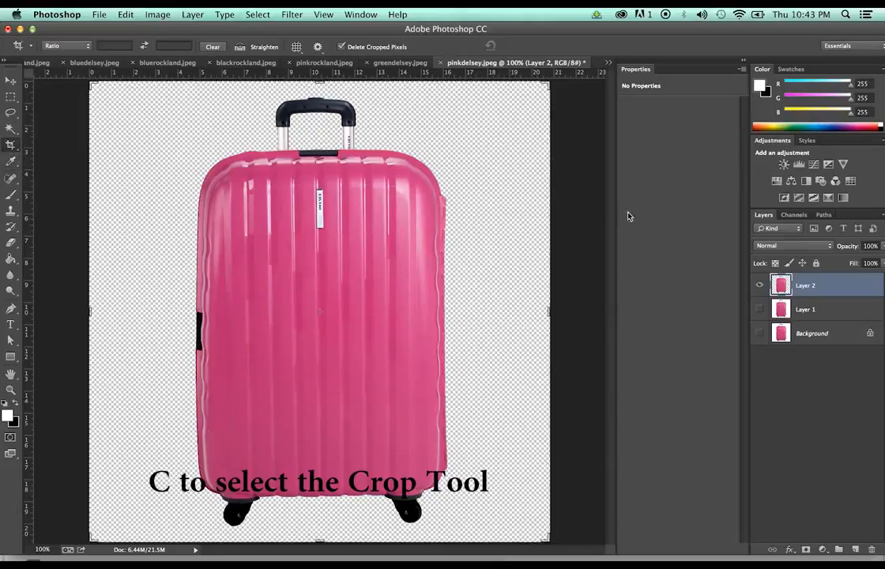
{"action": "left_click_drag", "start_coordinate": [552, 308], "coordinate": [507, 310]}
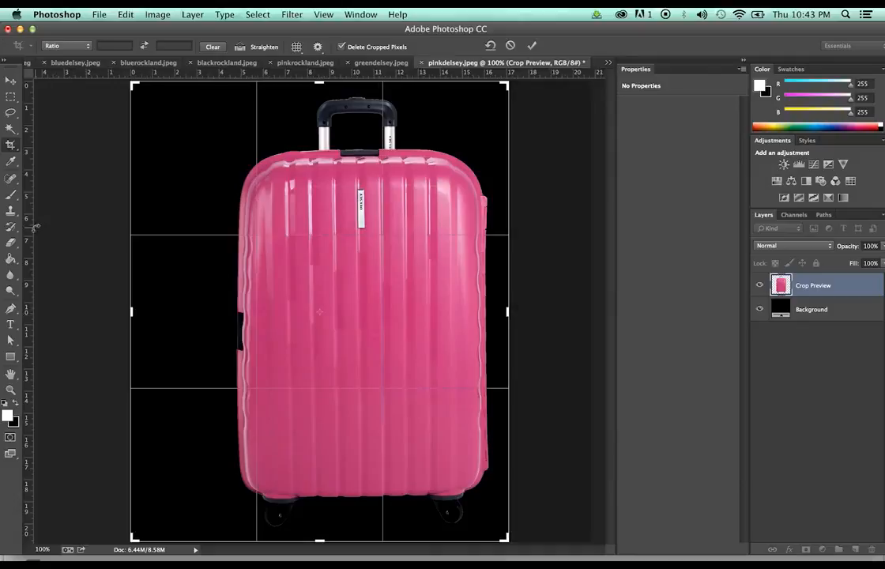
{"action": "left_click_drag", "start_coordinate": [130, 311], "coordinate": [174, 311]}
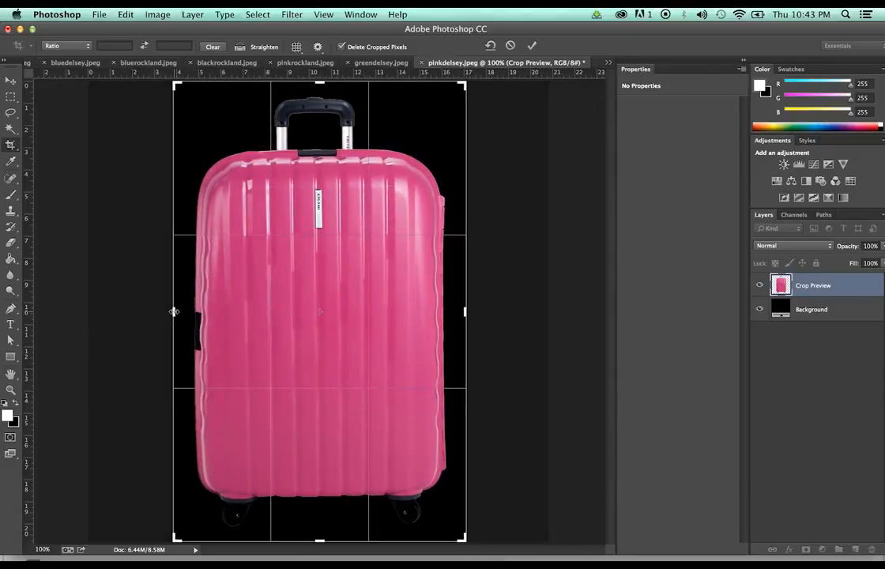
{"action": "key", "text": "Return"}
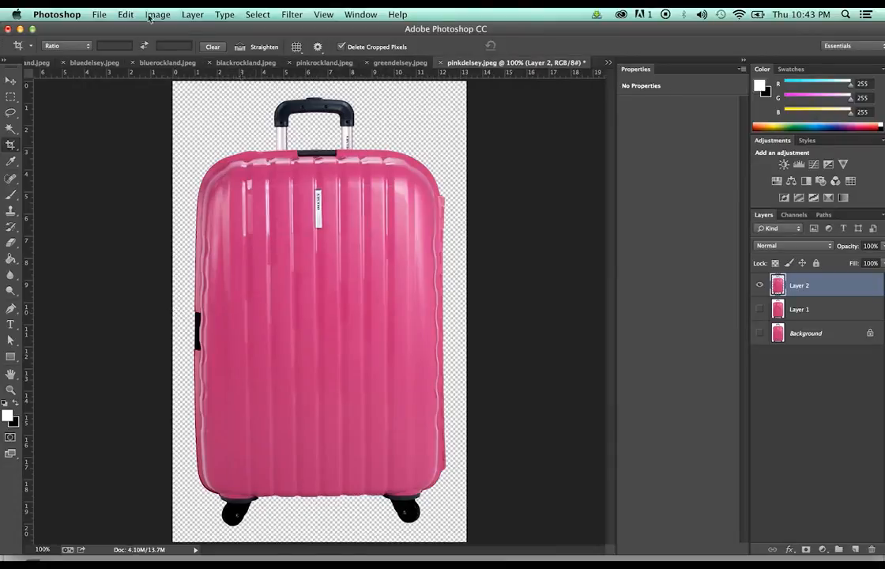
Check the cropped dimensions, then tighten the crop's top and bottom edges around the bag
{"action": "left_click", "coordinate": [171, 13]}
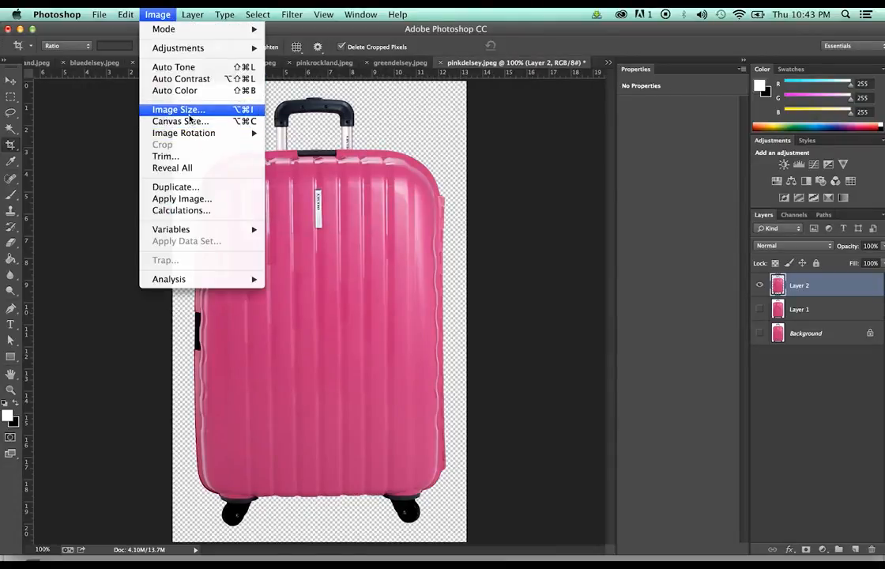
{"action": "left_click", "coordinate": [186, 109]}
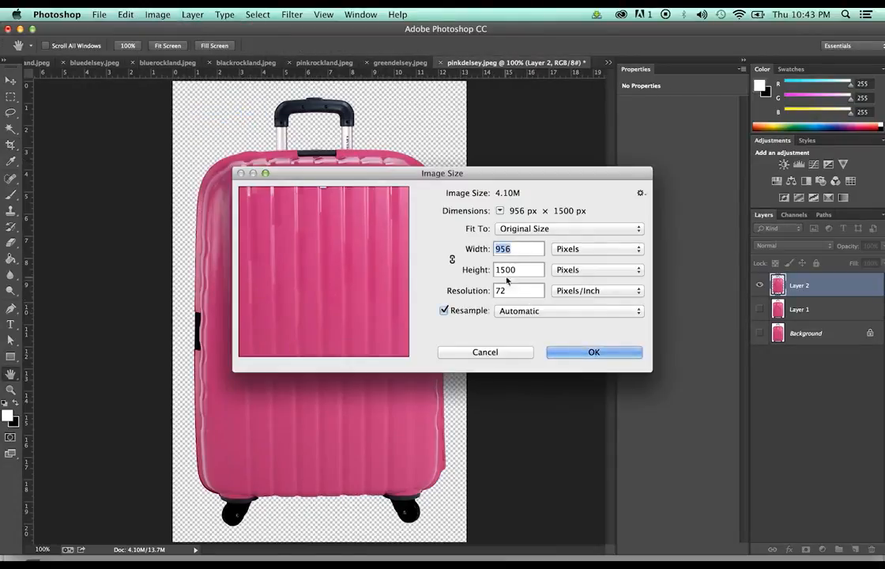
{"action": "left_click", "coordinate": [512, 352]}
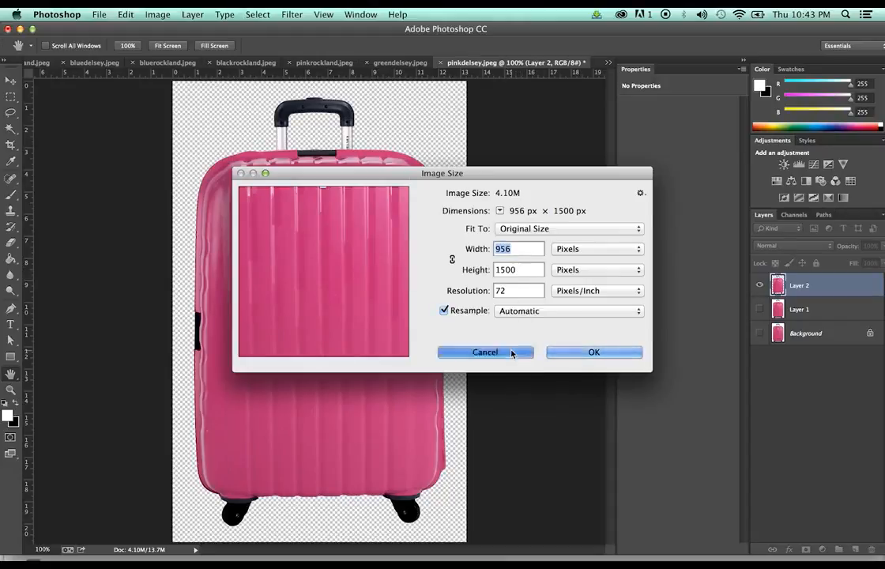
{"action": "key", "text": "c"}
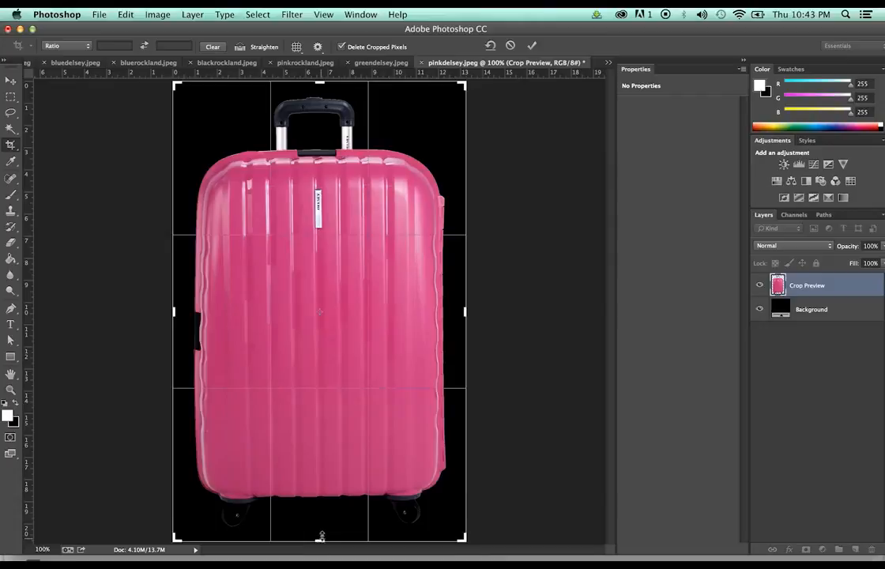
{"action": "left_click_drag", "start_coordinate": [322, 536], "coordinate": [321, 532]}
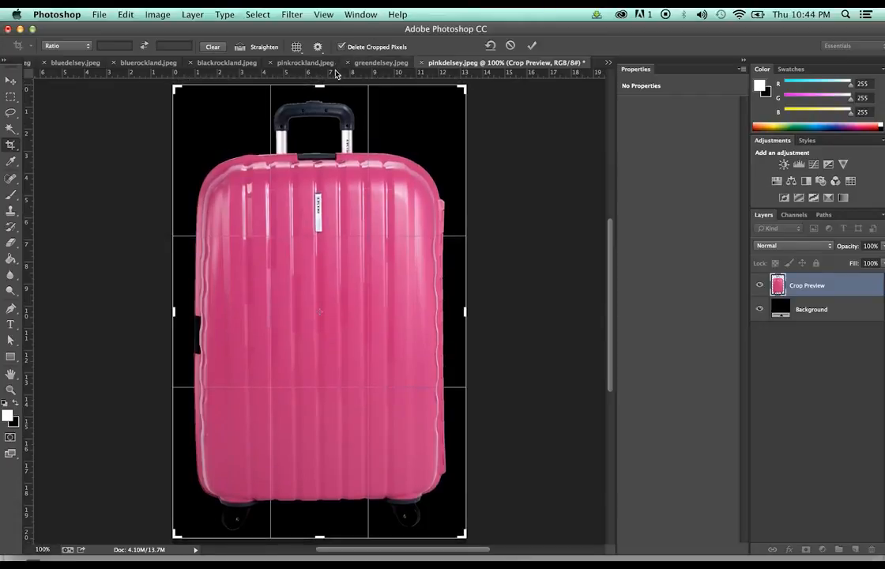
{"action": "left_click_drag", "start_coordinate": [319, 84], "coordinate": [318, 87]}
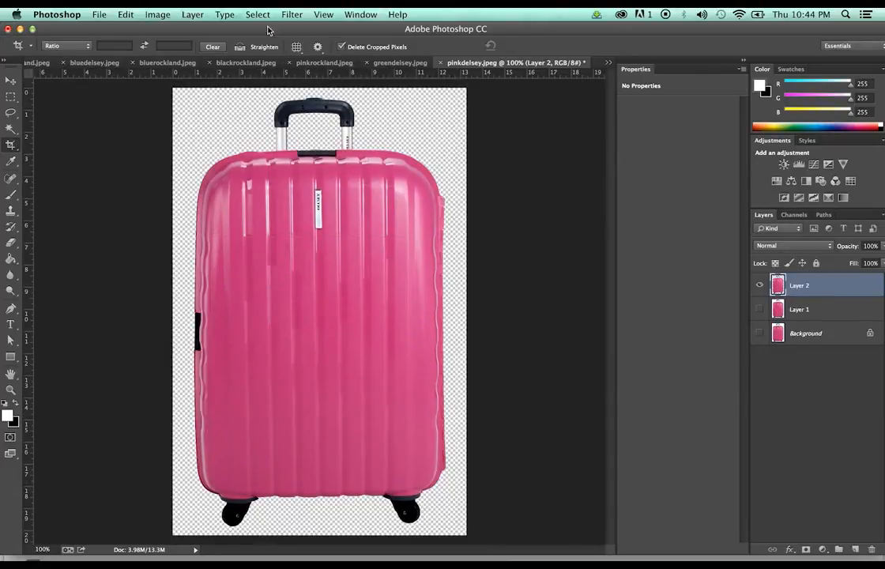
Save the cut-out to the Desktop as pinkdelsey.png, then close it without saving the JPEG
{"action": "left_click", "coordinate": [95, 14]}
{"action": "left_click", "coordinate": [118, 144]}
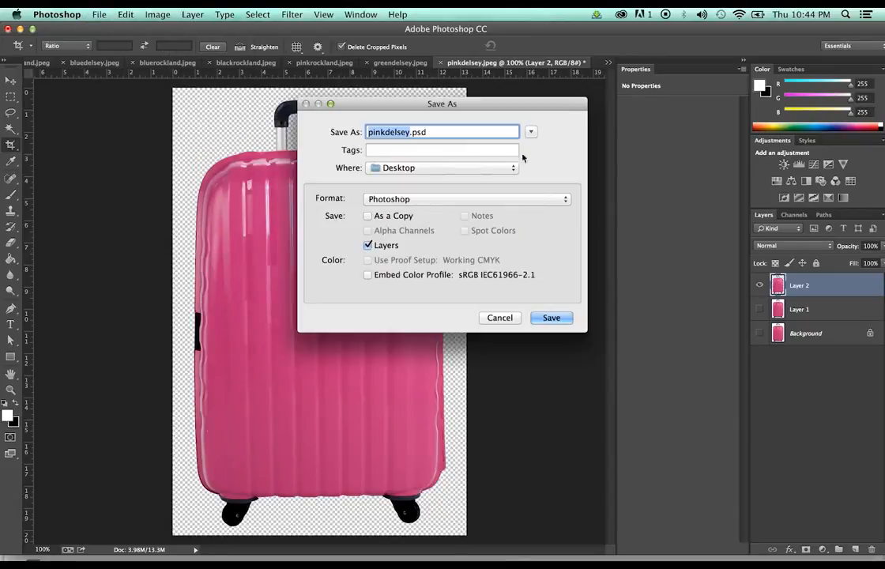
{"action": "left_click", "coordinate": [557, 202]}
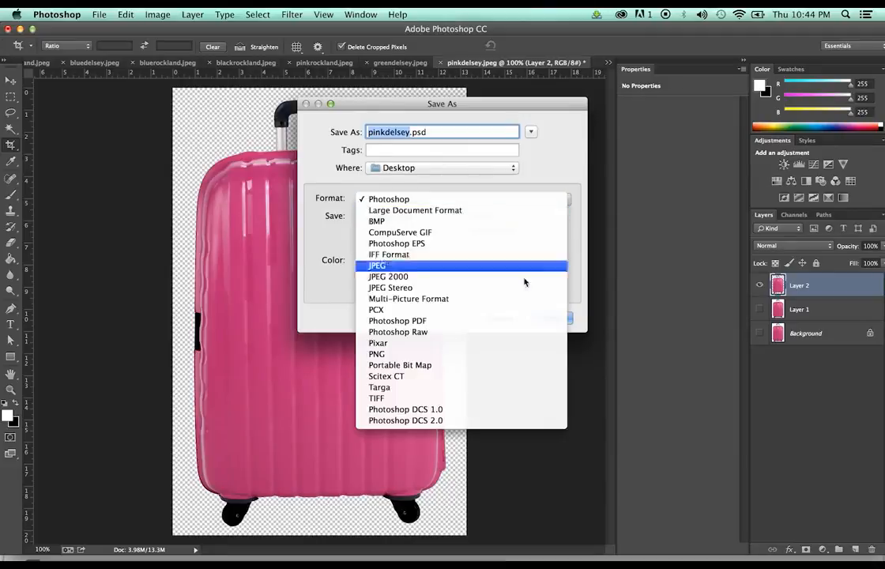
{"action": "left_click", "coordinate": [507, 353]}
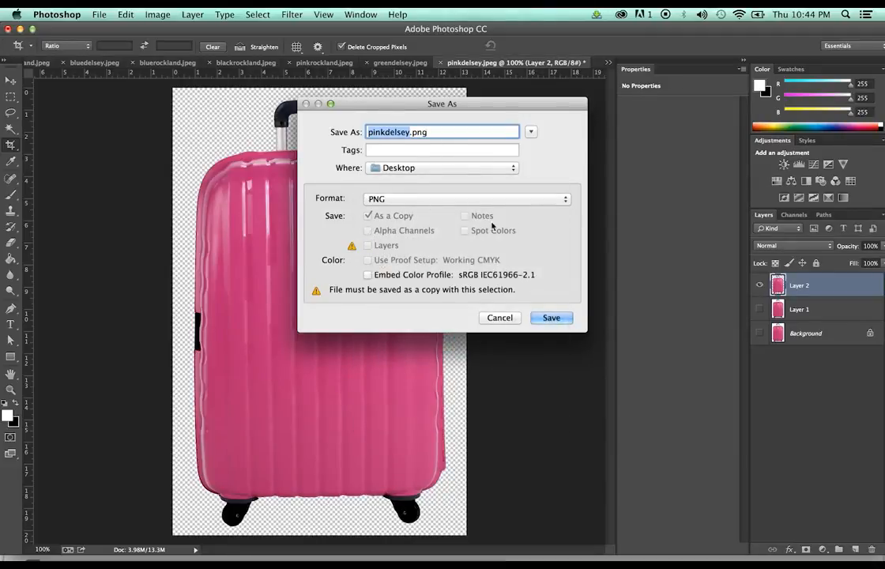
{"action": "left_click", "coordinate": [556, 320]}
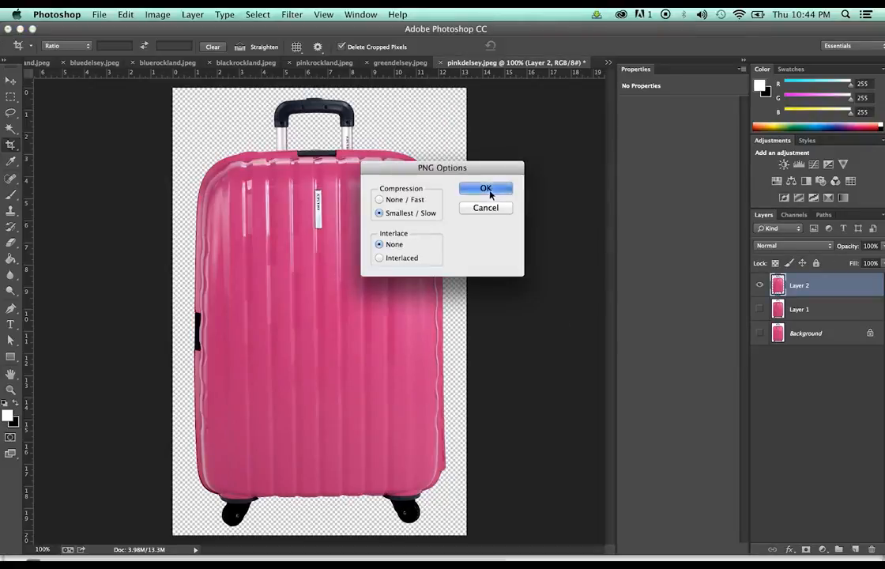
{"action": "left_click", "coordinate": [494, 188]}
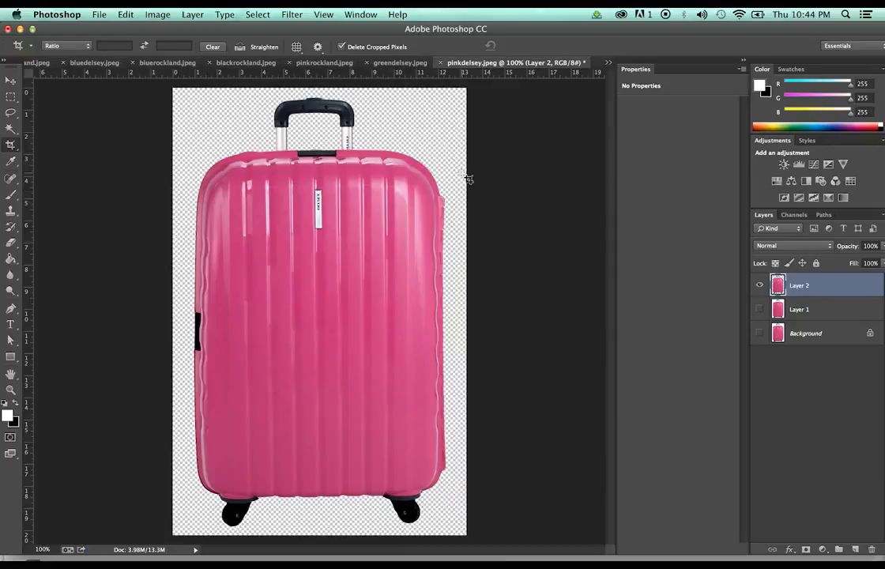
{"action": "left_click", "coordinate": [440, 62]}
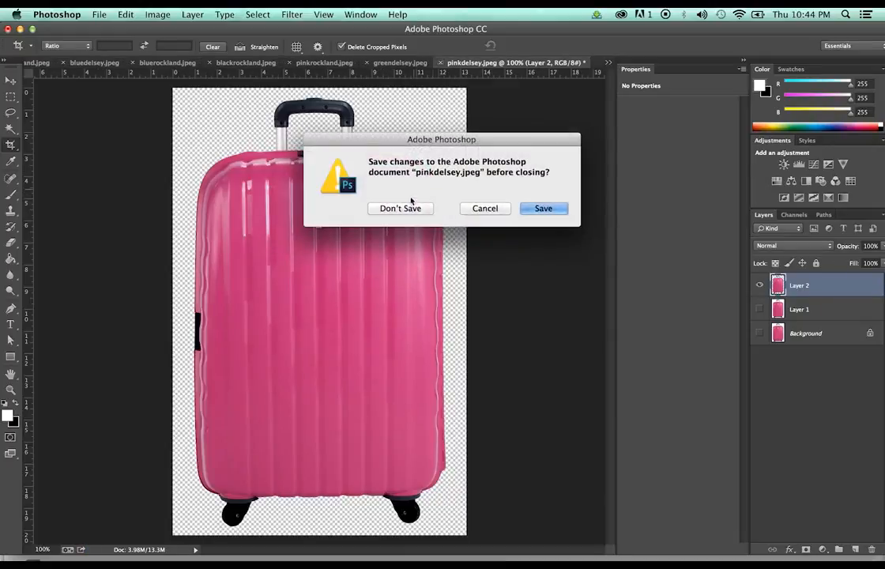
{"action": "left_click", "coordinate": [399, 208]}
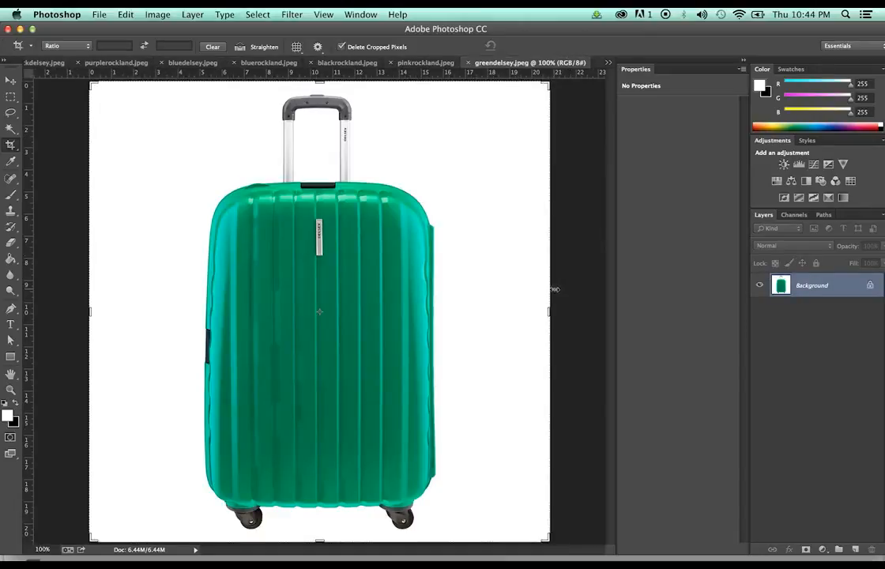
Duplicate greendelsey's layer, hide Background, and select the suitcase by inverting a white-plus-handle-gap wand selection
{"action": "key", "text": "super+j"}
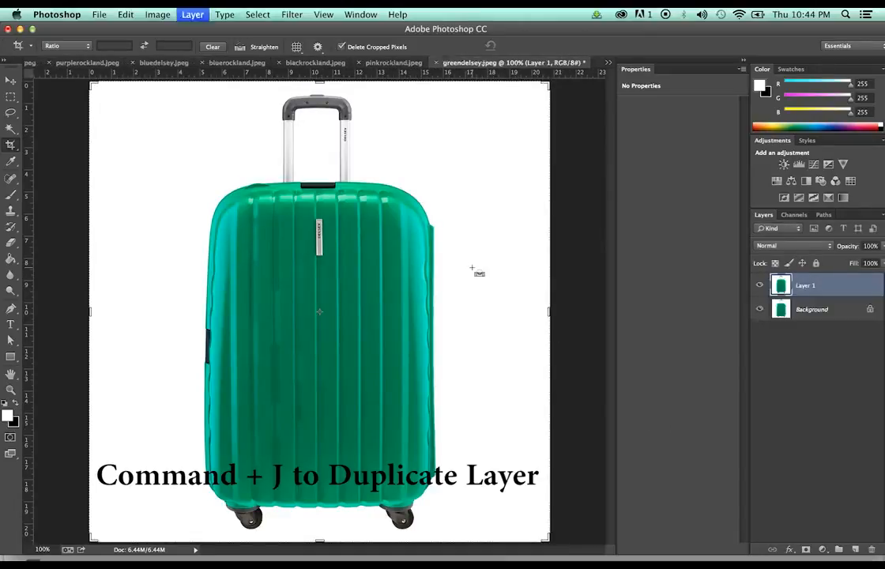
{"action": "left_click", "coordinate": [759, 309]}
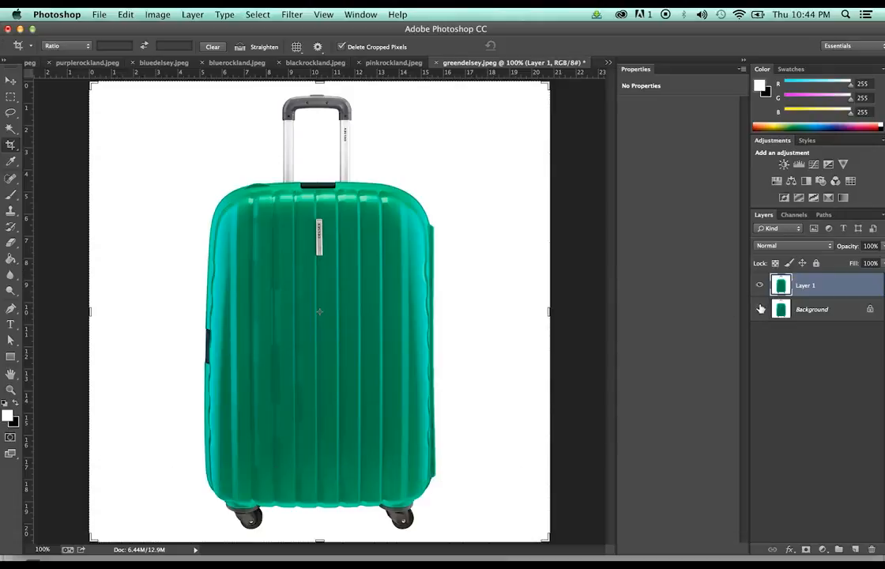
{"action": "key", "text": "w"}
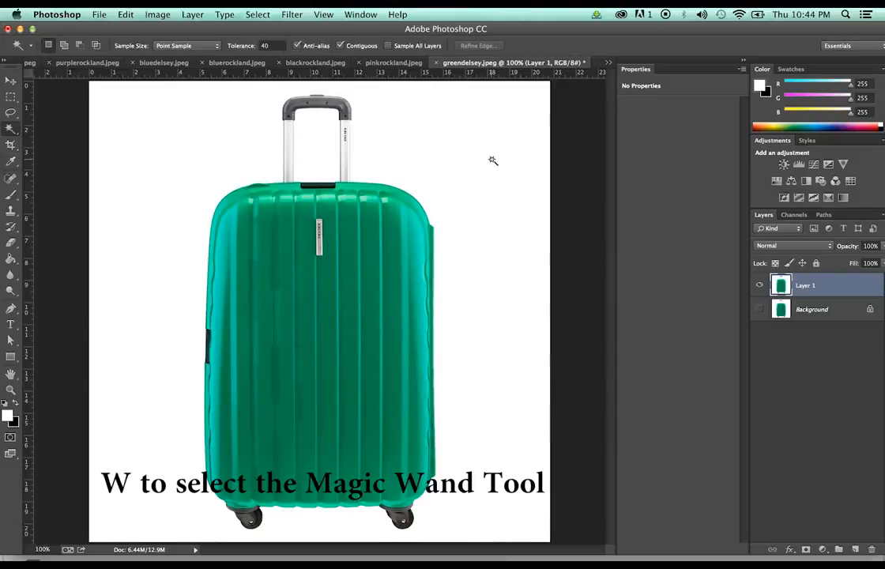
{"action": "left_click", "coordinate": [493, 161]}
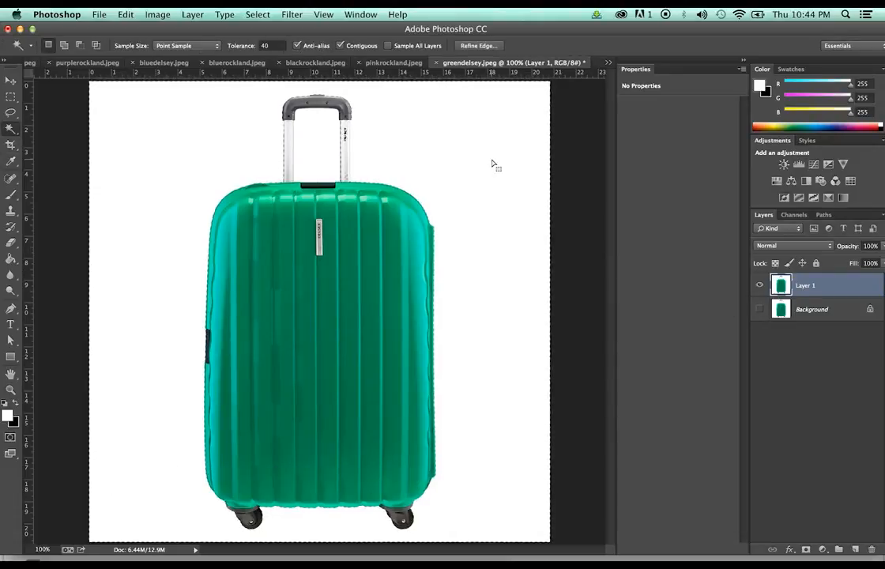
{"action": "left_click", "coordinate": [324, 147], "text": "shift"}
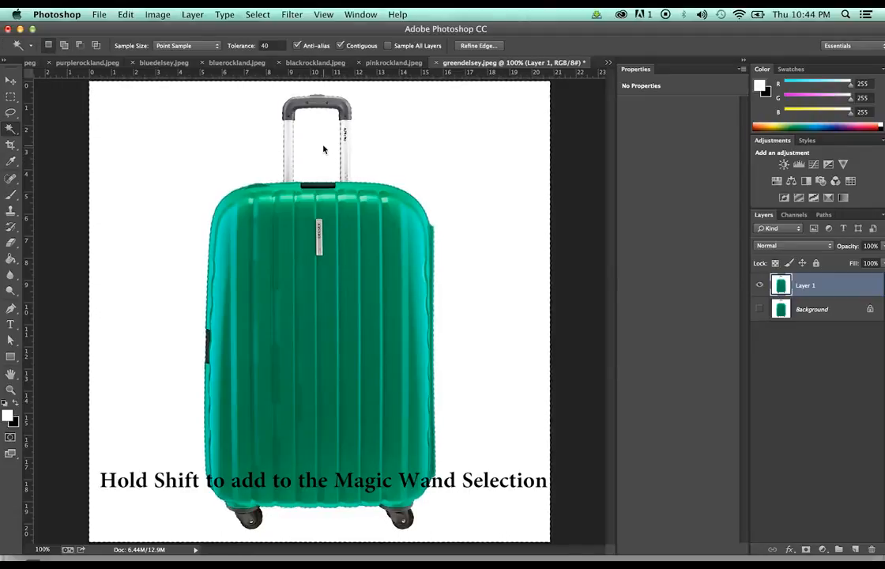
{"action": "left_click", "coordinate": [257, 14]}
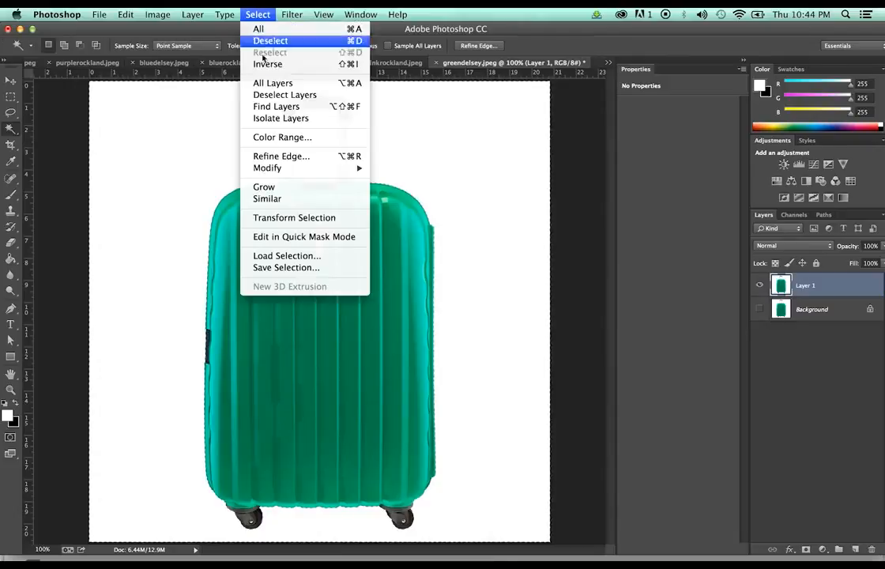
{"action": "left_click", "coordinate": [264, 66]}
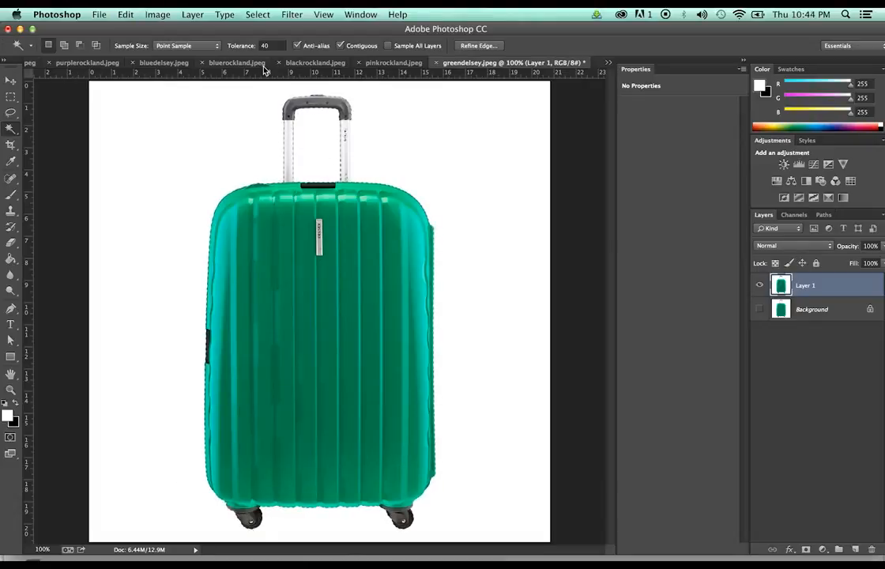
Create an empty Layer 2 and paste the suitcase copied from Layer 1 into it
{"action": "key", "text": "super+shift+n"}
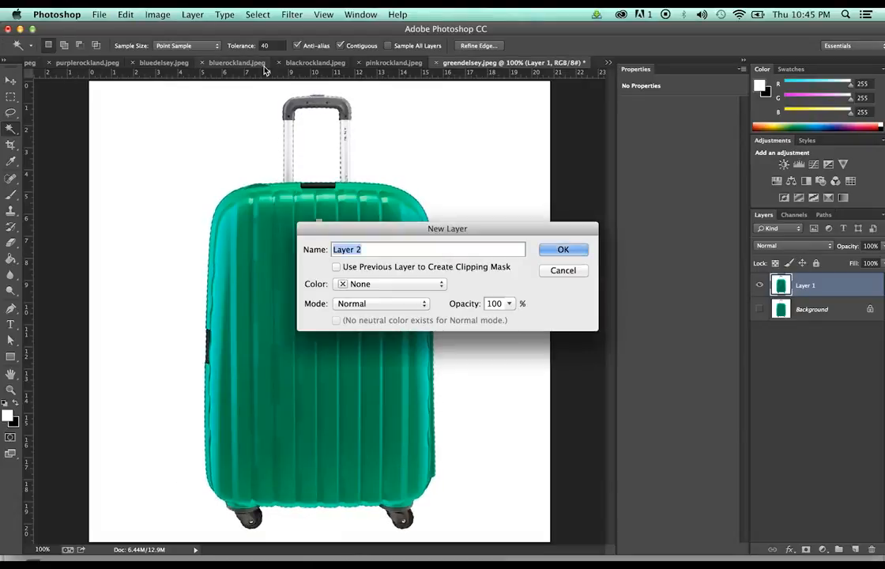
{"action": "left_click", "coordinate": [553, 250]}
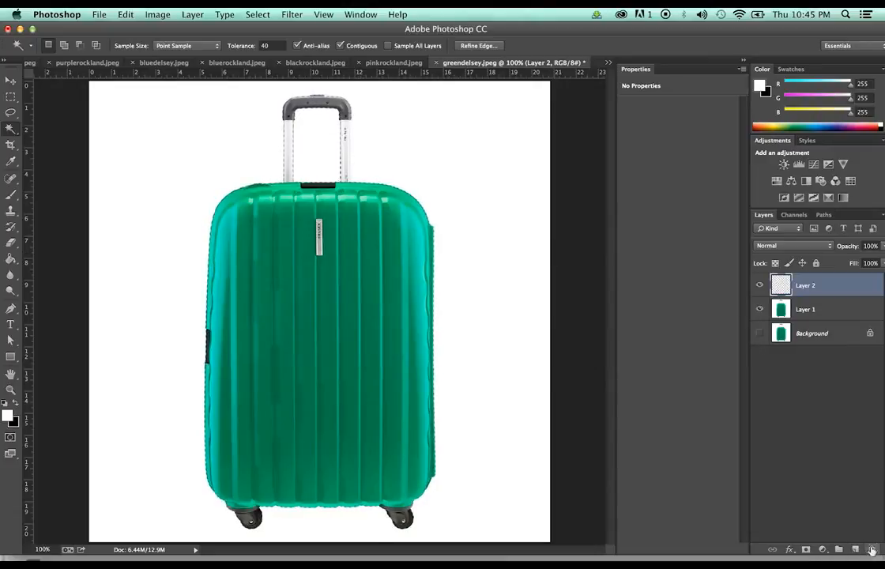
{"action": "left_click", "coordinate": [806, 315]}
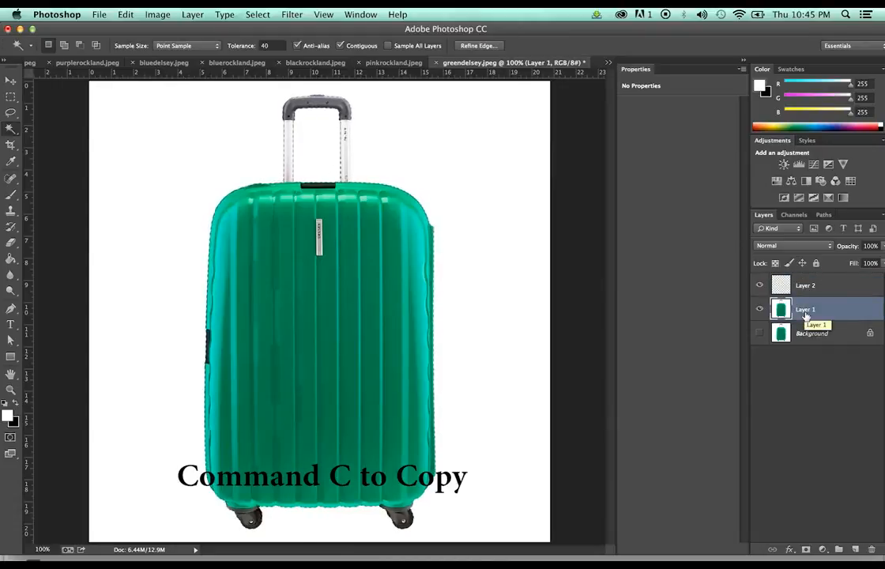
{"action": "key", "text": "super+c"}
{"action": "left_click", "coordinate": [806, 286]}
{"action": "key", "text": "super+v"}
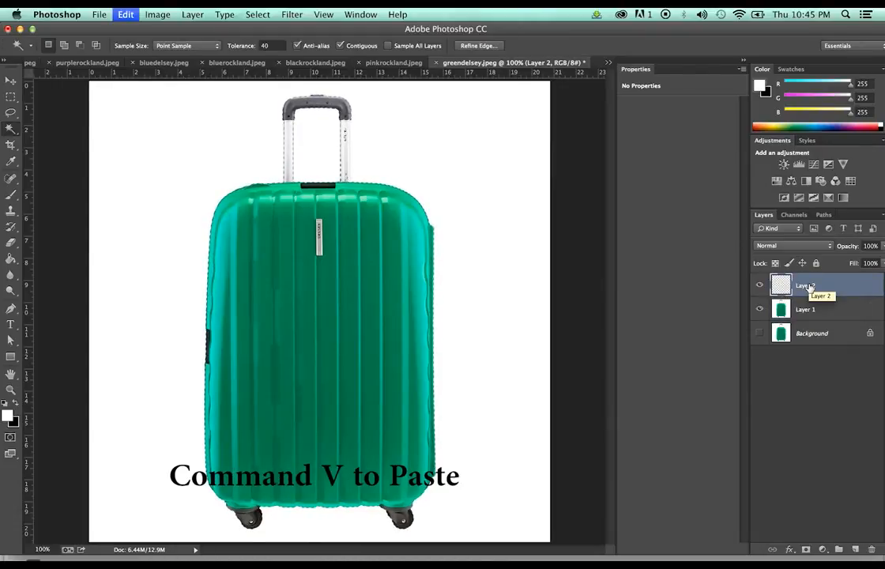
{"action": "left_click", "coordinate": [759, 309]}
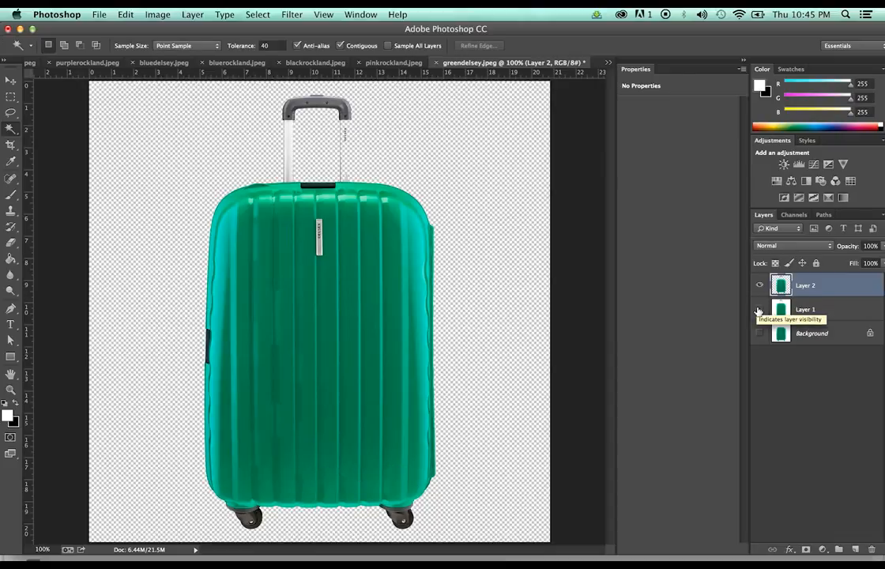
Undo the paste, remove Layer 2, show Layer 1 and merge it down
{"action": "key", "text": "super+z"}
{"action": "key", "text": "super+z"}
{"action": "key", "text": "super+z"}
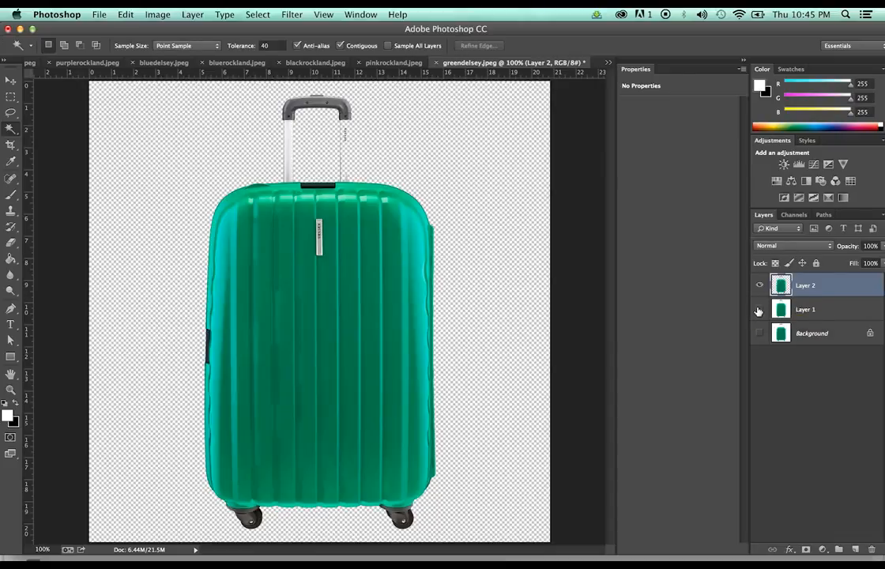
{"action": "key", "text": "super+alt+z"}
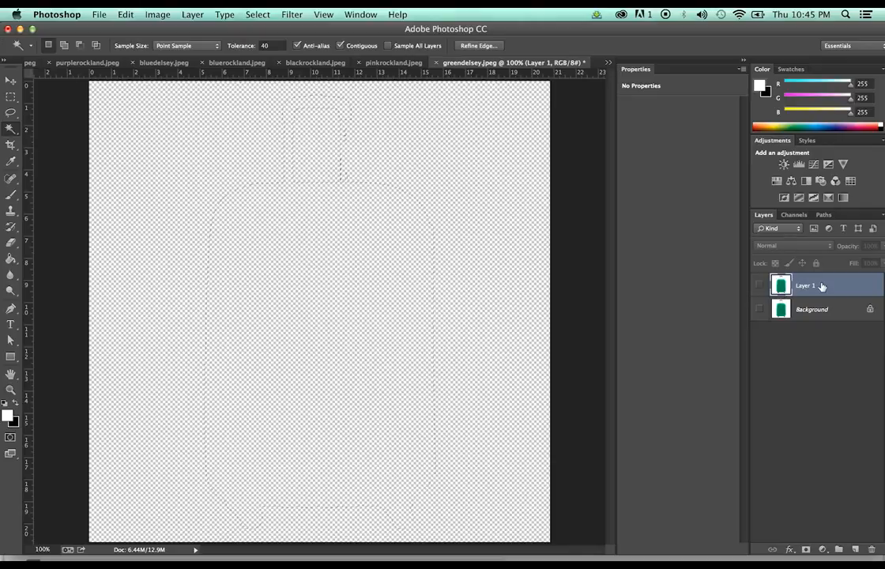
{"action": "left_click", "coordinate": [789, 324]}
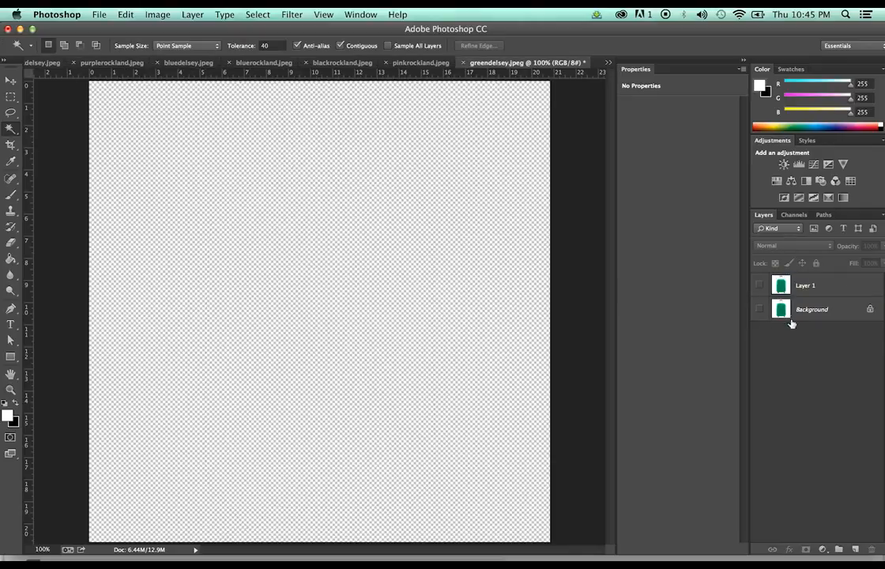
{"action": "left_click", "coordinate": [760, 285]}
{"action": "left_click", "coordinate": [814, 286]}
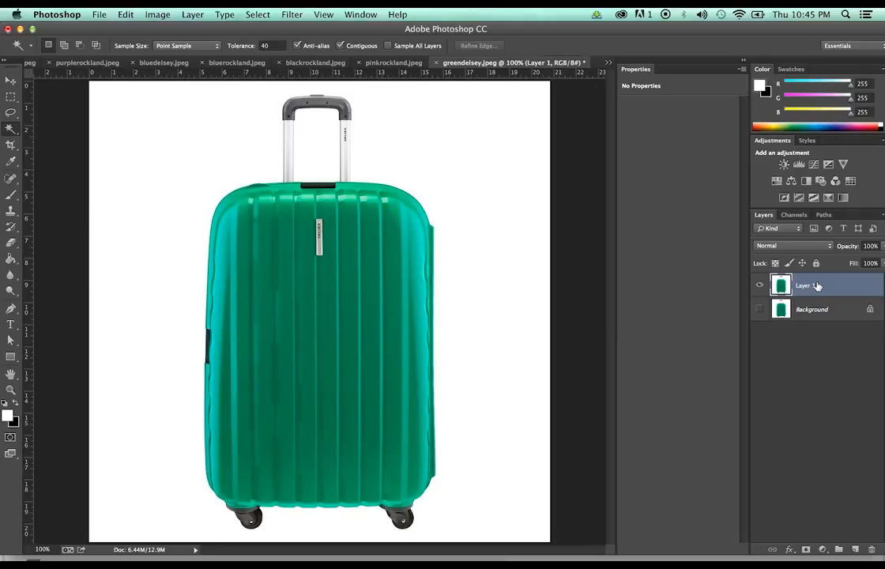
{"action": "key", "text": "super+e"}
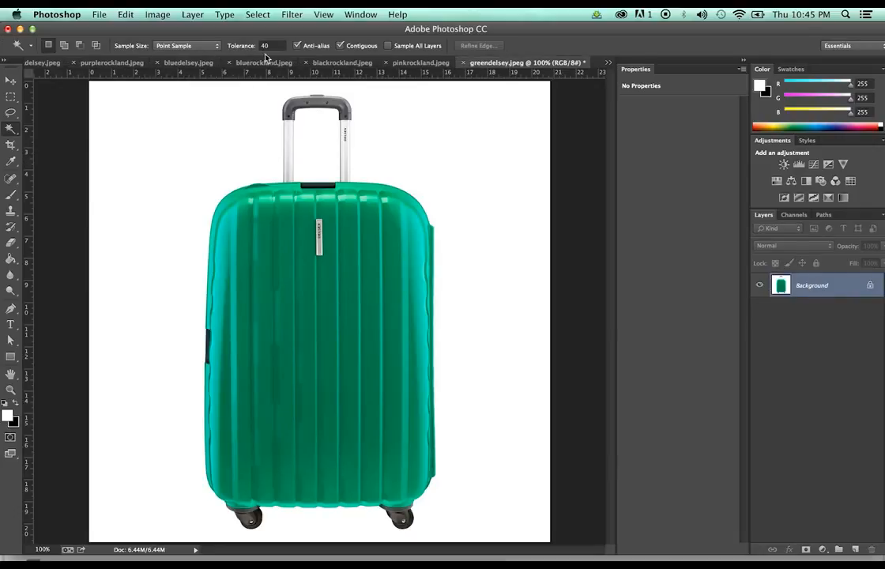
Try a tolerance-30 Magic Wand selection of the white background, inspect the handle closely, then deselect
{"action": "left_click", "coordinate": [262, 44]}
{"action": "type", "text": "30"}
{"action": "left_click", "coordinate": [407, 160]}
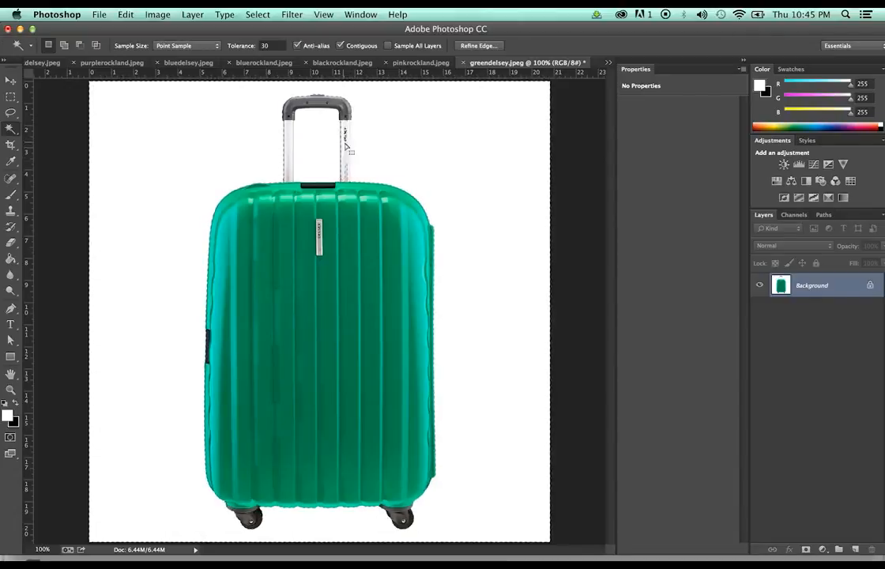
{"action": "left_click", "coordinate": [10, 388]}
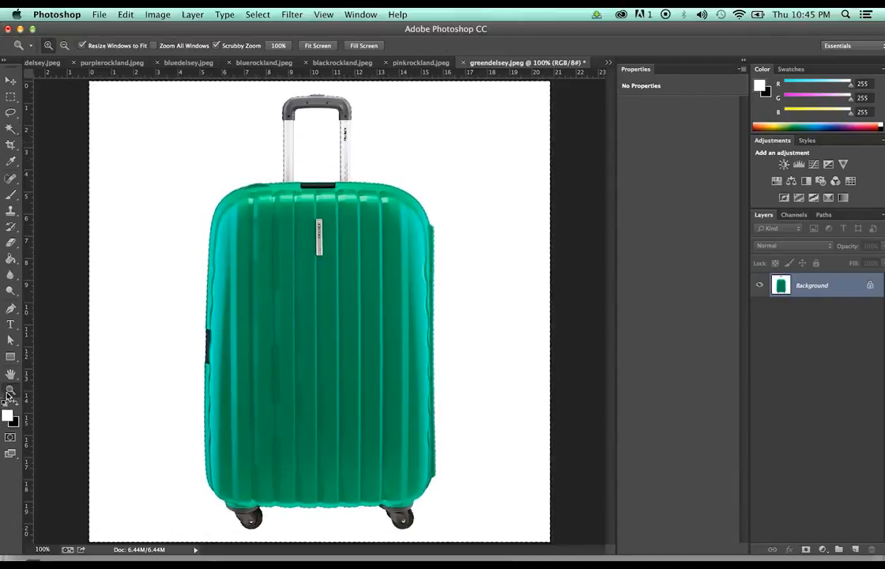
{"action": "left_click", "coordinate": [357, 132]}
{"action": "left_click", "coordinate": [383, 209]}
{"action": "scroll", "coordinate": [383, 208], "scroll_direction": "up", "scroll_amount": 5}
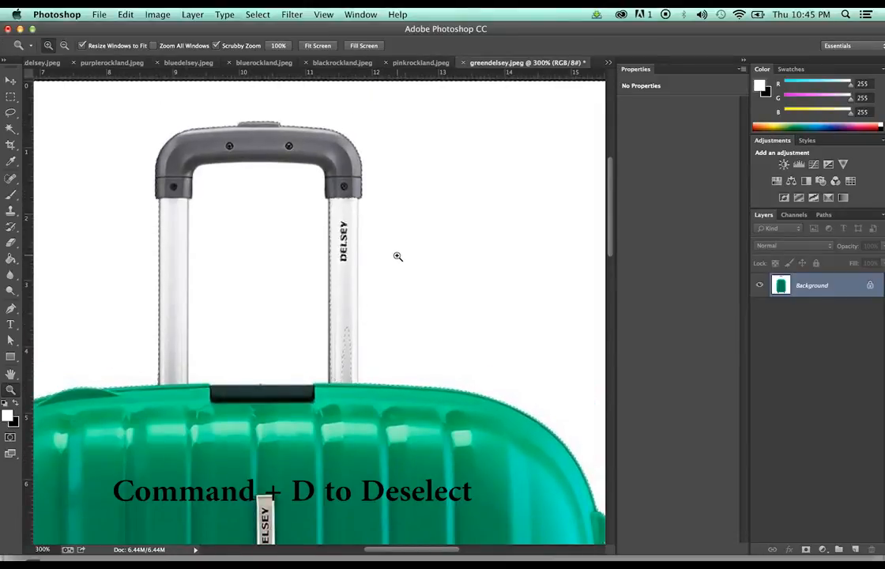
{"action": "key", "text": "super+d"}
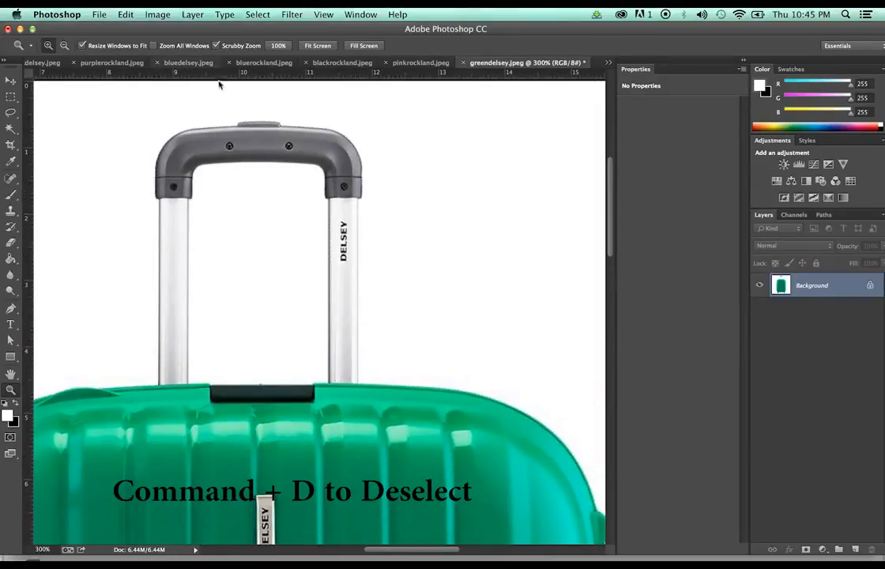
Reselect the white background at tolerance 10, adding the handle gap, and zoom out to the whole suitcase
{"action": "key", "text": "w"}
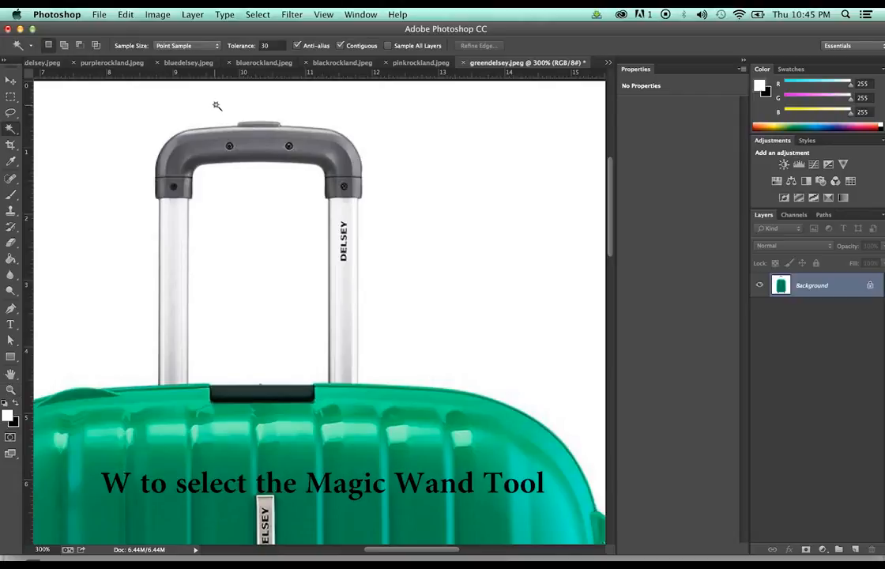
{"action": "left_click", "coordinate": [264, 46]}
{"action": "type", "text": "10"}
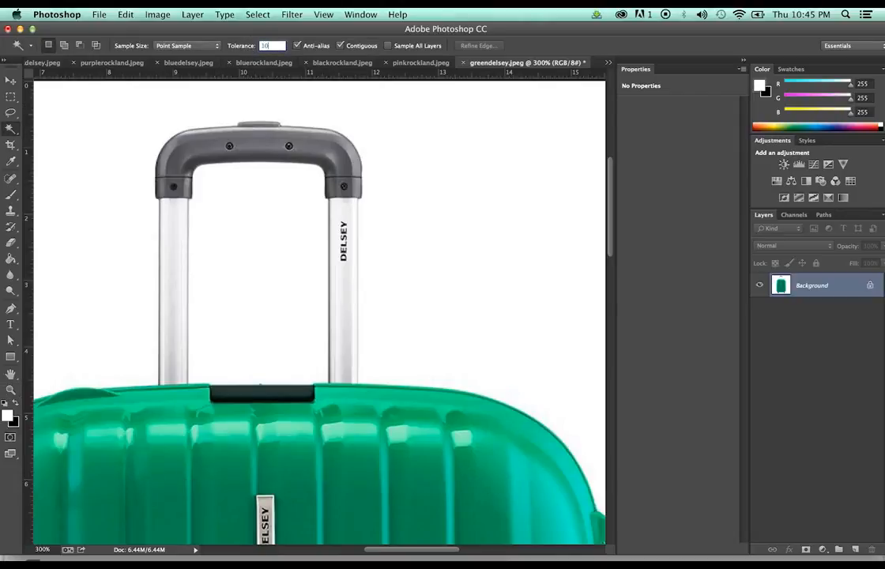
{"action": "left_click", "coordinate": [456, 288]}
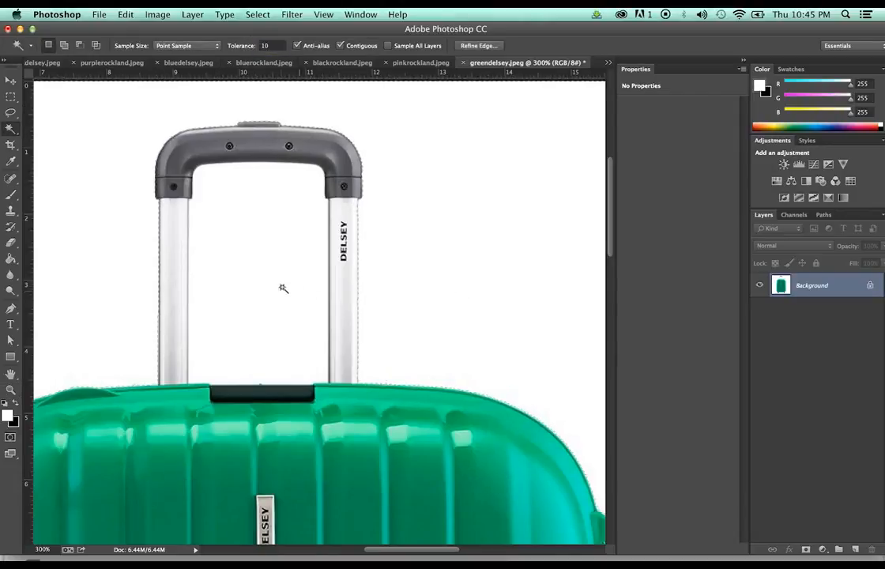
{"action": "key", "text": "shift"}
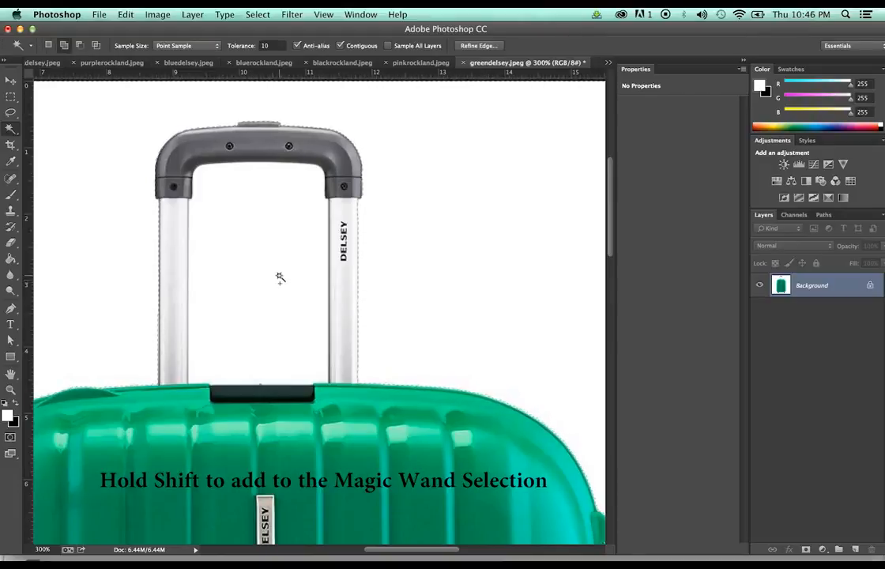
{"action": "key", "text": "z"}
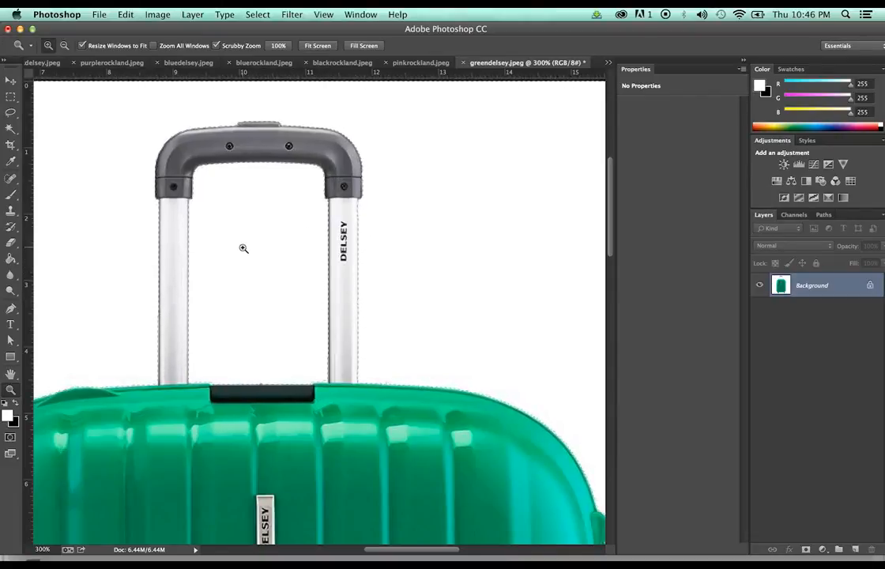
{"action": "key", "text": "alt"}
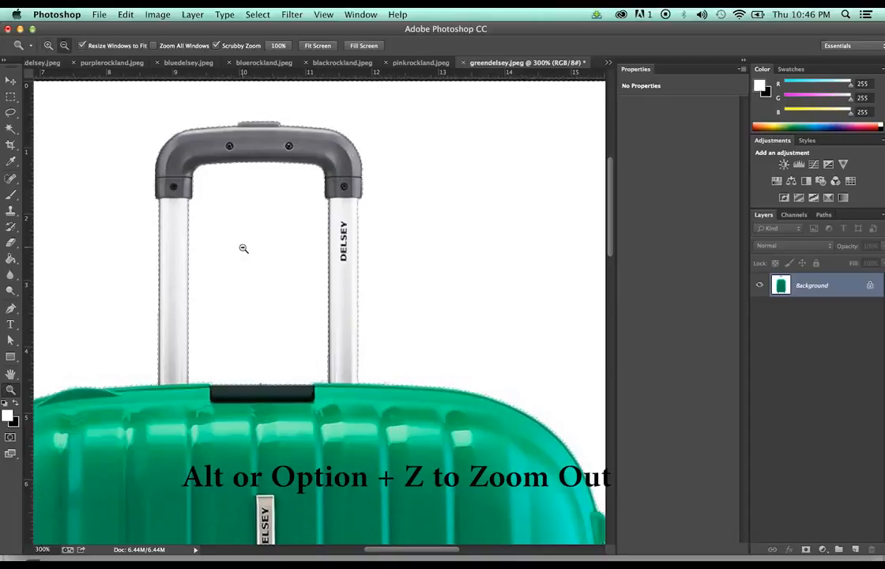
{"action": "left_click", "coordinate": [243, 248], "text": "alt"}
{"action": "left_click", "coordinate": [243, 248], "text": "alt"}
{"action": "left_click", "coordinate": [244, 248], "text": "alt"}
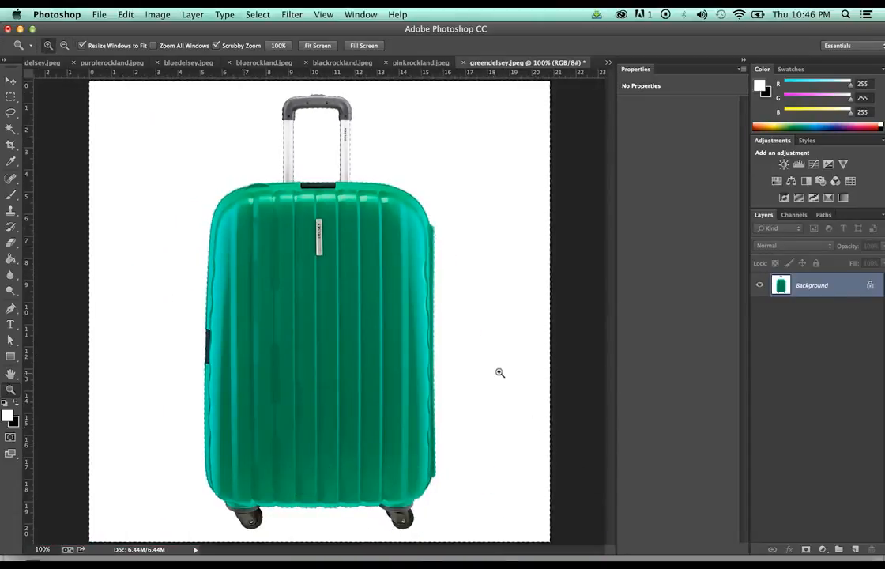
{"action": "left_click", "coordinate": [257, 14]}
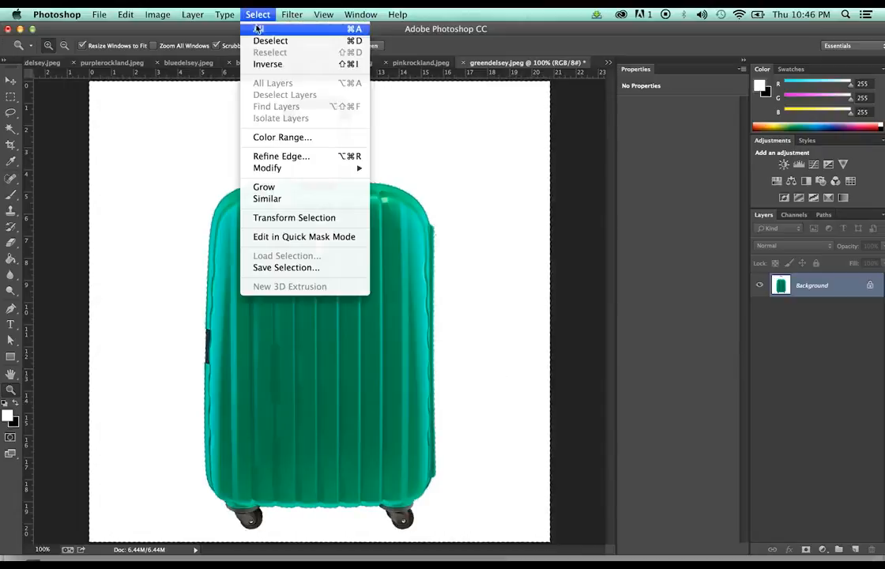
Invert the selection, paste the suitcase onto a new Layer 1, and hide the white Background
{"action": "left_click", "coordinate": [264, 67]}
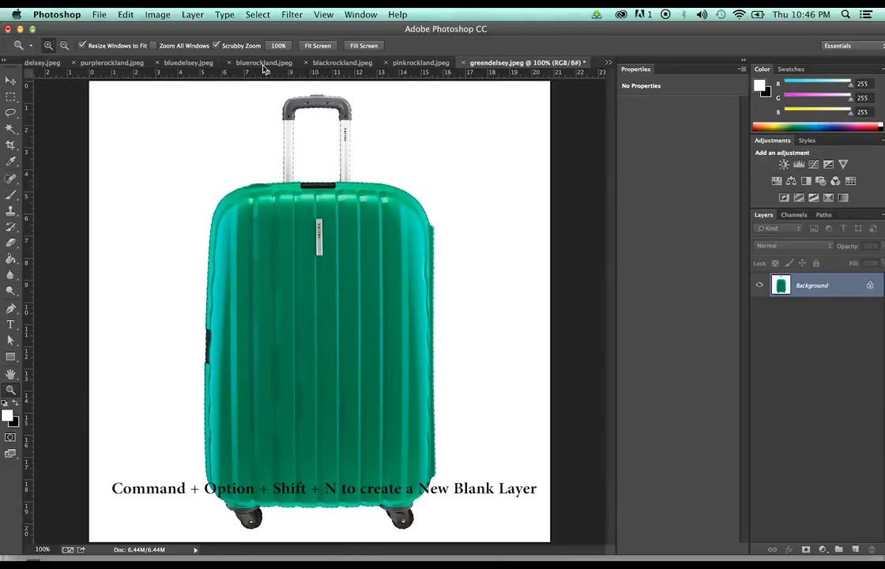
{"action": "key", "text": "ctrl+alt+shift+n"}
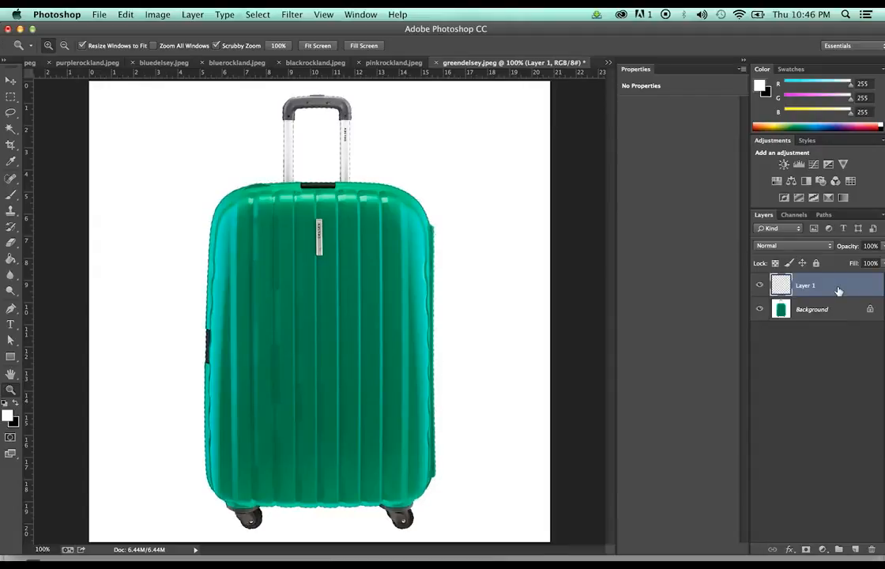
{"action": "key", "text": "super+v"}
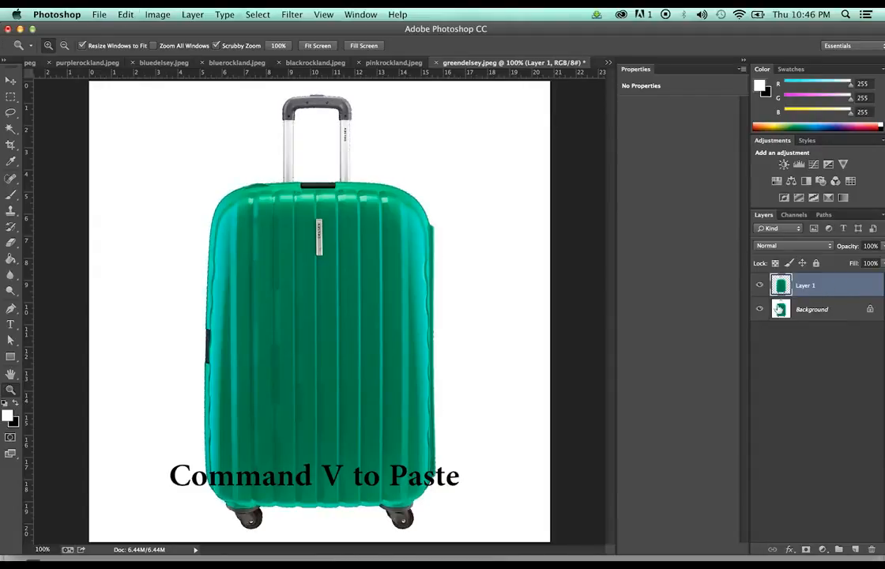
{"action": "left_click", "coordinate": [759, 309]}
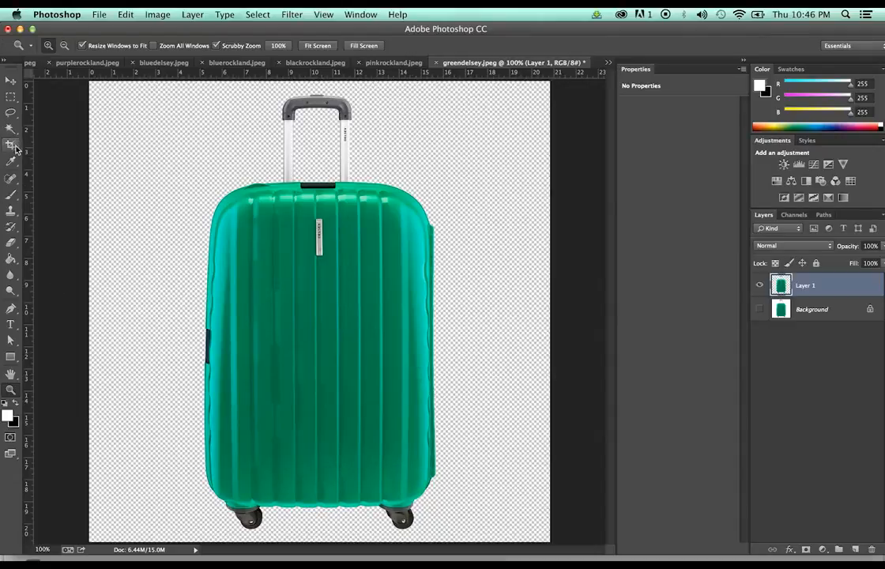
Crop the canvas narrower by pulling the left and right crop edges in to the suitcase
{"action": "key", "text": "c"}
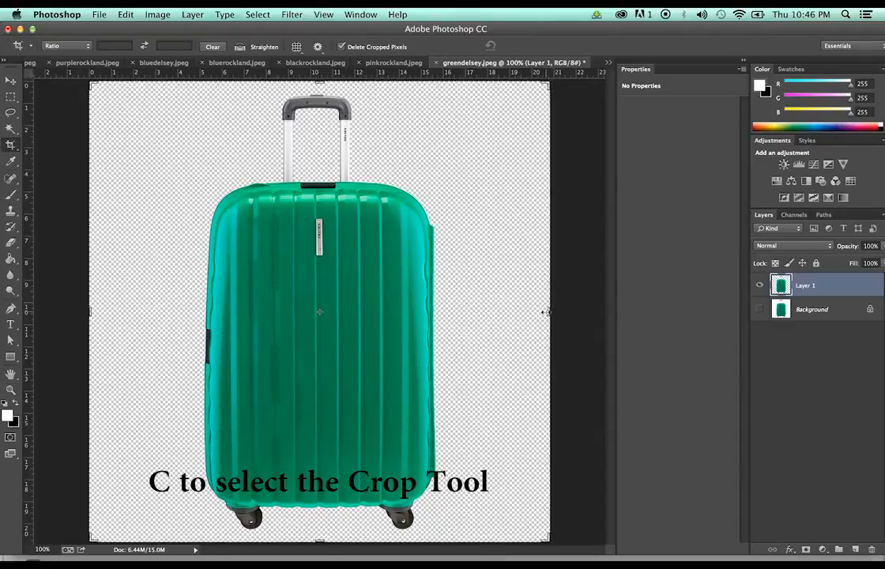
{"action": "left_click_drag", "start_coordinate": [547, 311], "coordinate": [507, 310]}
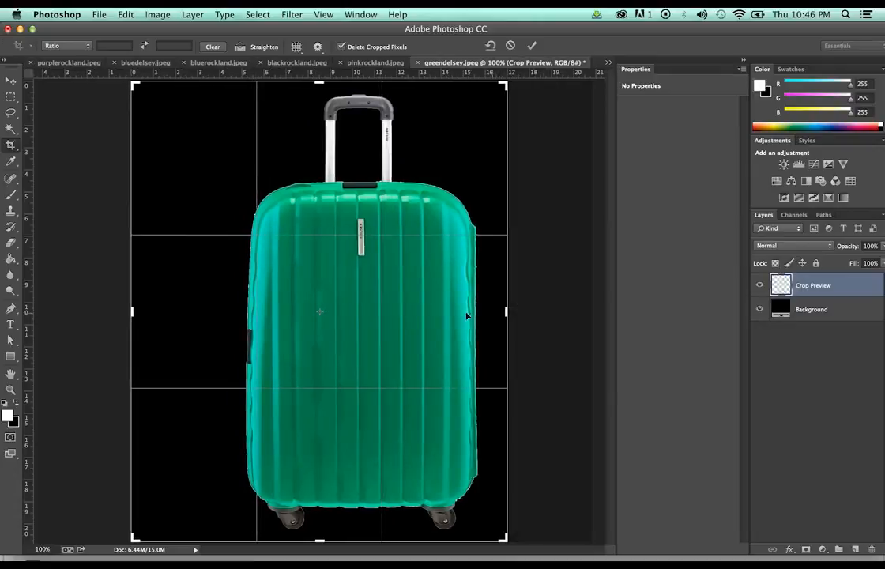
{"action": "left_click_drag", "start_coordinate": [132, 311], "coordinate": [179, 320]}
{"action": "key", "text": "Return"}
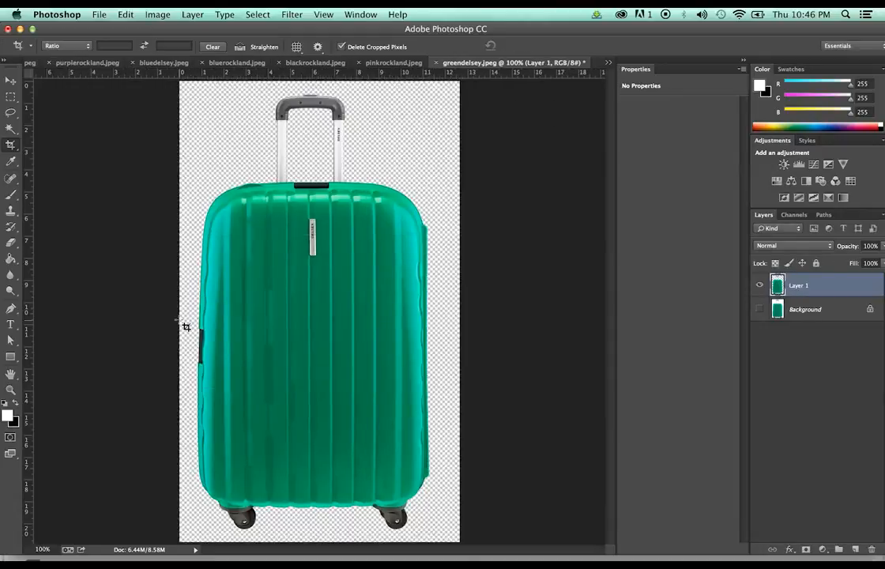
Zoom out to see the whole cropped canvas and add a new empty Layer 2
{"action": "key", "text": "z"}
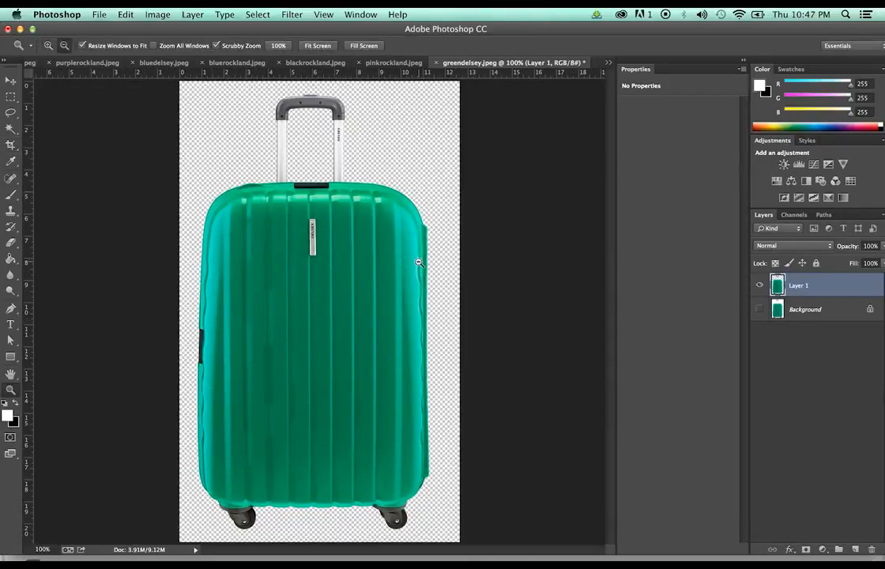
{"action": "left_click", "coordinate": [418, 262], "text": "alt"}
{"action": "key", "text": "c"}
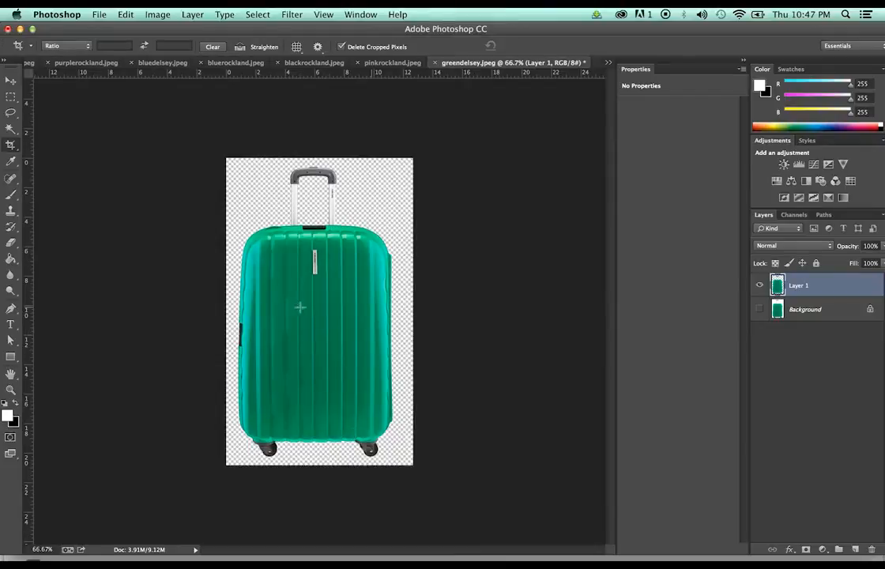
{"action": "key", "text": "super+alt+shift+n"}
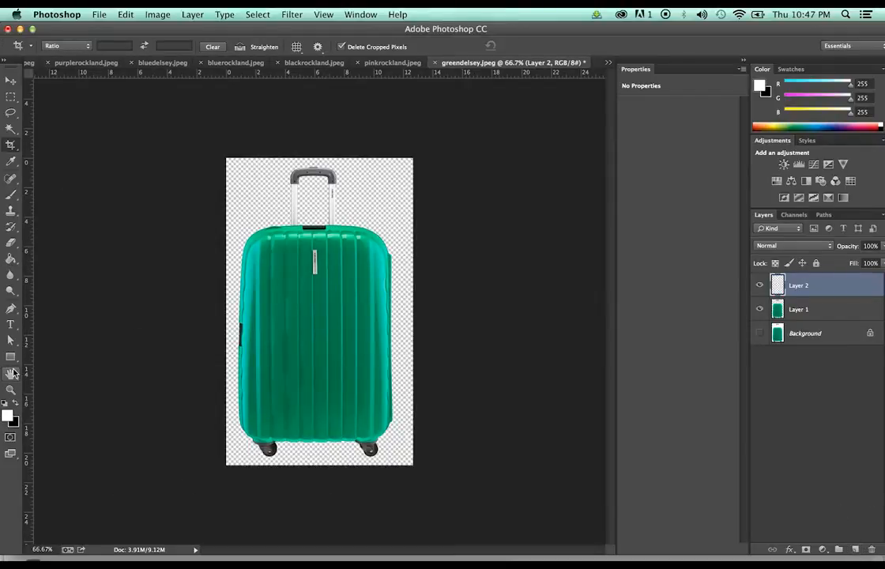
Fill Layer 2 with pure red (ff0000) and move it beneath the suitcase layer
{"action": "key", "text": "g"}
{"action": "left_click", "coordinate": [9, 417]}
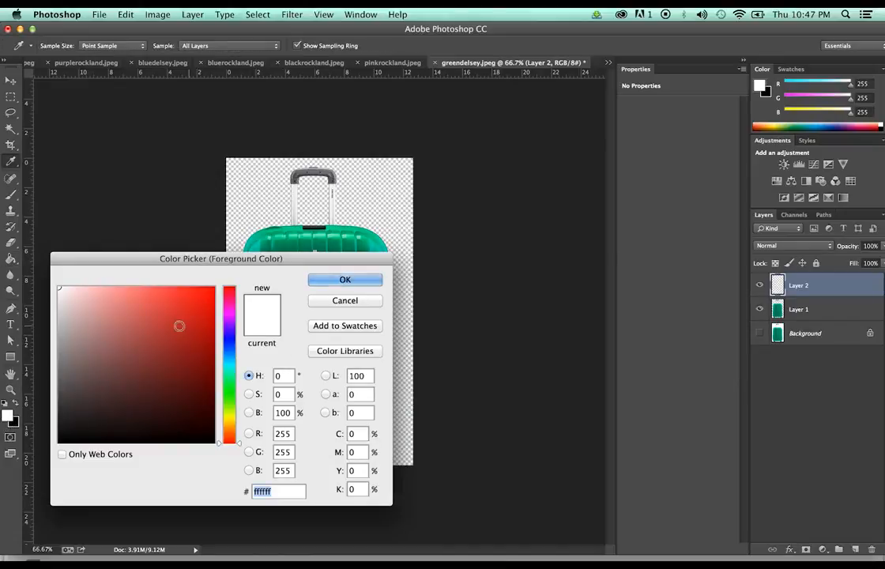
{"action": "left_click_drag", "start_coordinate": [180, 326], "coordinate": [317, 256]}
{"action": "left_click", "coordinate": [346, 279]}
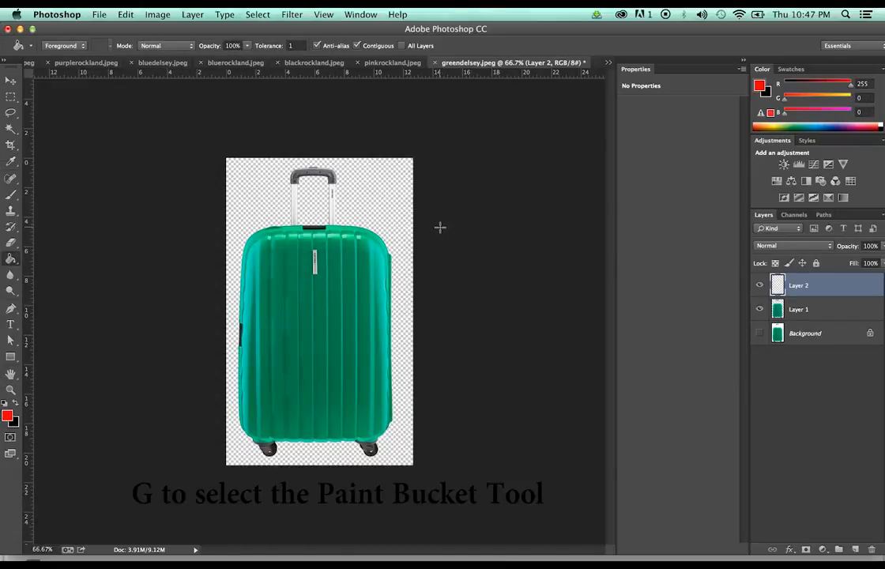
{"action": "left_click", "coordinate": [391, 221]}
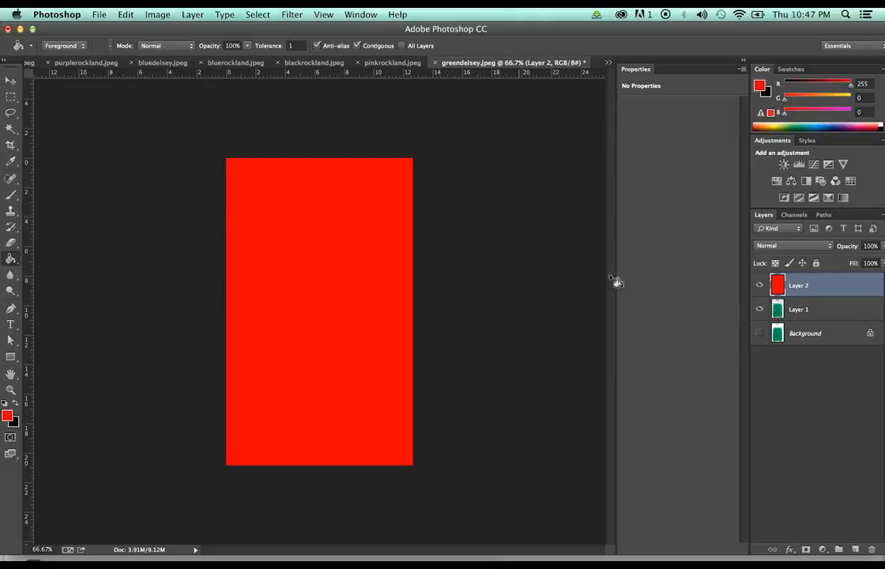
{"action": "left_click_drag", "start_coordinate": [814, 291], "coordinate": [815, 320]}
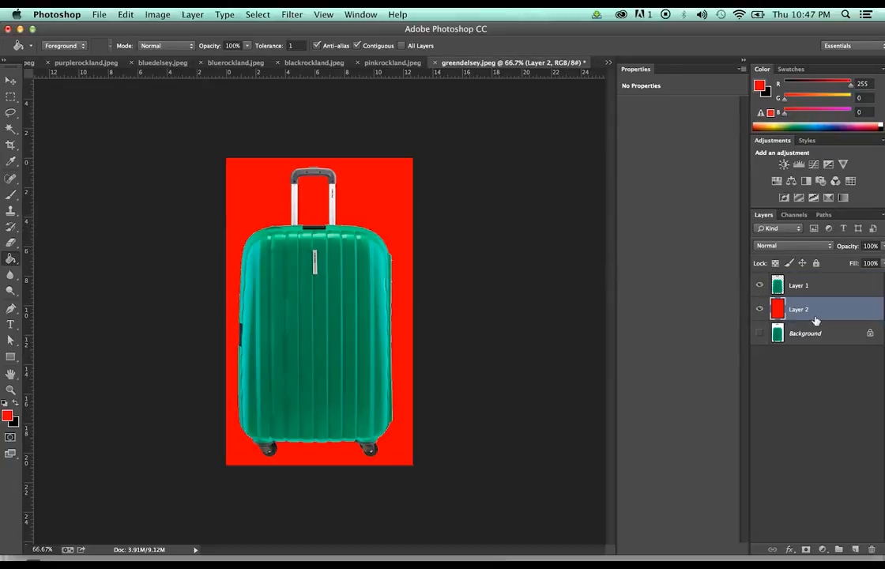
Zoom to 200% and scroll around to inspect the suitcase's cut-out edges against red
{"action": "key", "text": "z"}
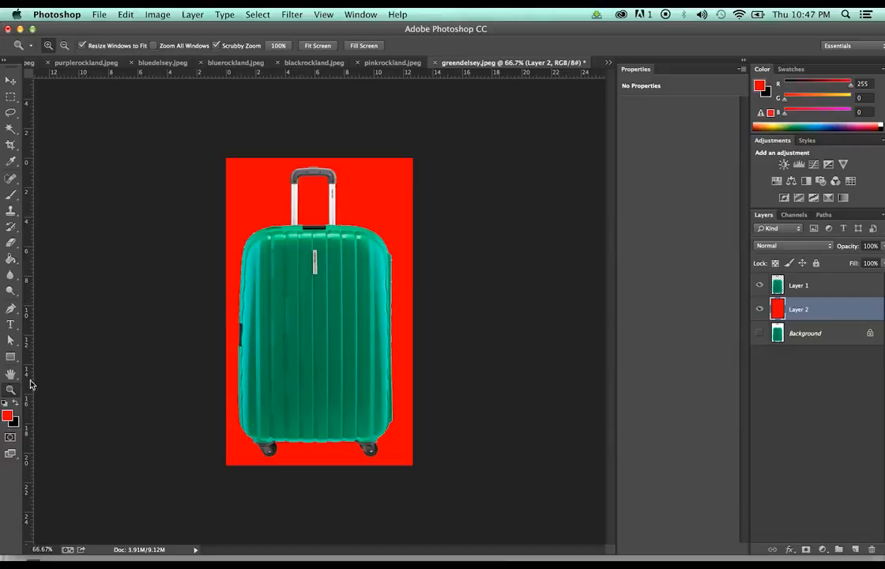
{"action": "left_click", "coordinate": [356, 282]}
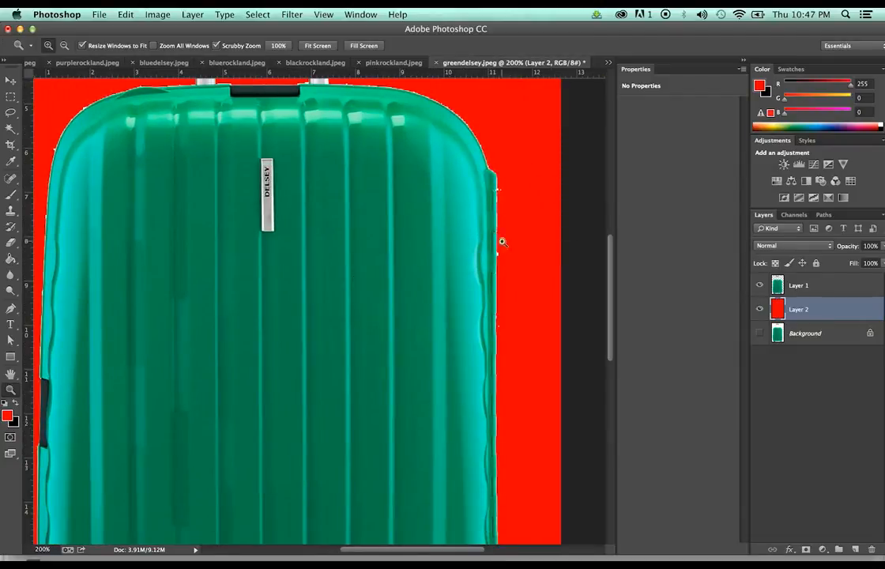
{"action": "scroll", "coordinate": [357, 151], "scroll_direction": "up", "scroll_amount": 2}
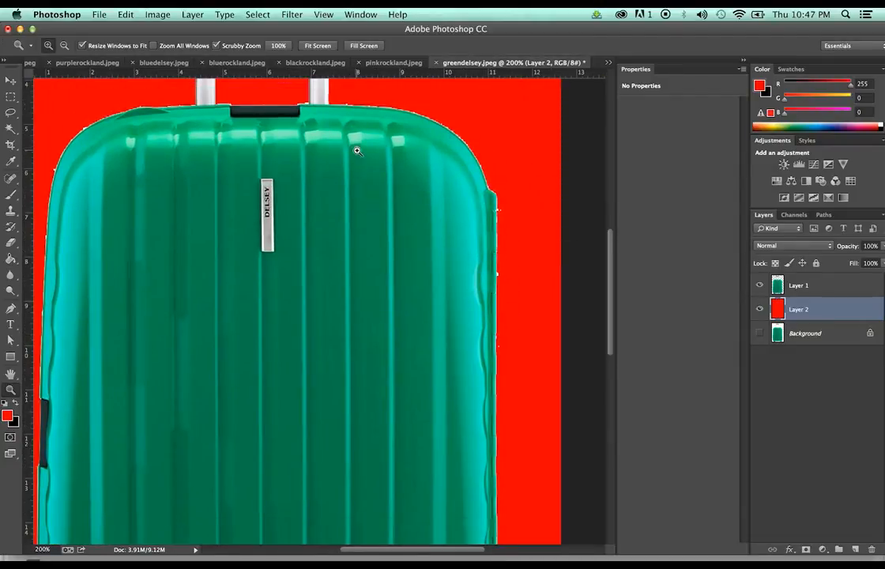
{"action": "scroll", "coordinate": [358, 151], "scroll_direction": "up", "scroll_amount": 4}
{"action": "scroll", "coordinate": [87, 333], "scroll_direction": "down", "scroll_amount": 6}
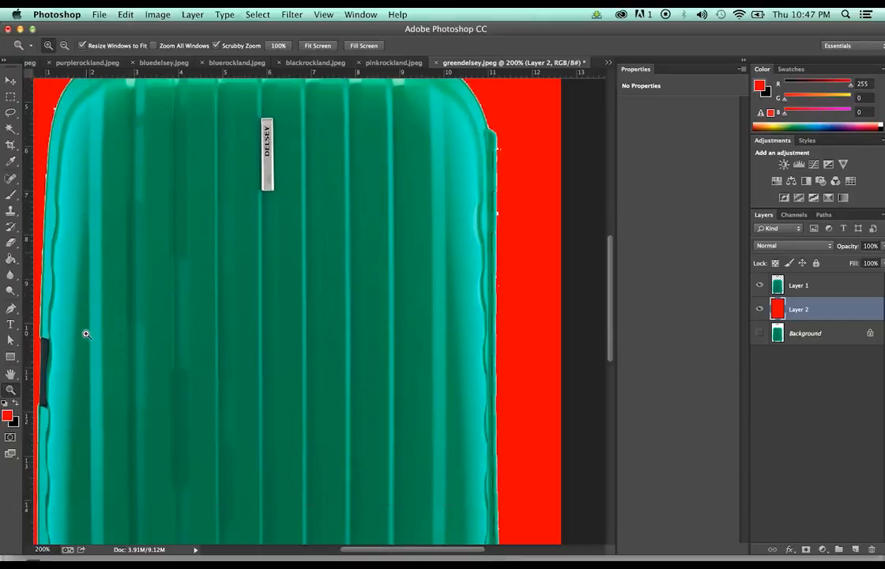
{"action": "scroll", "coordinate": [86, 333], "scroll_direction": "down", "scroll_amount": 10}
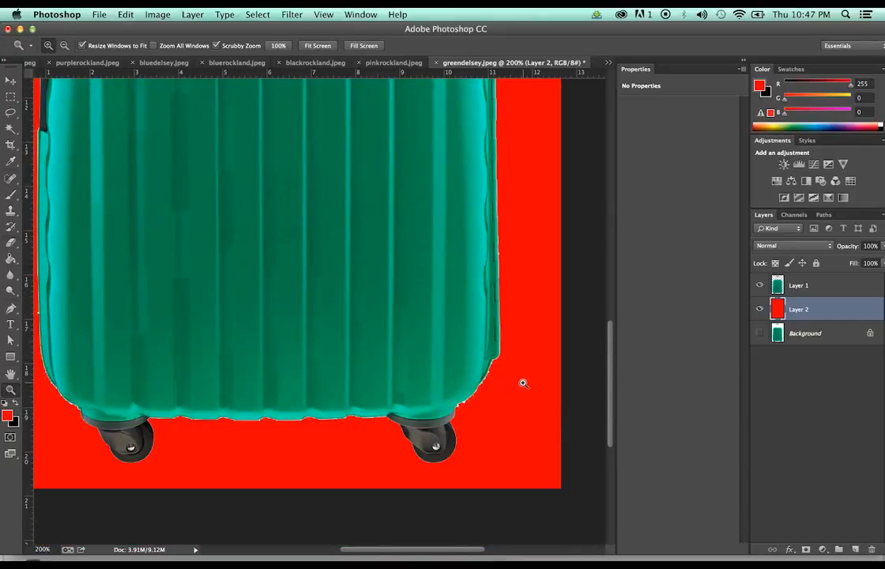
{"action": "key", "text": "e"}
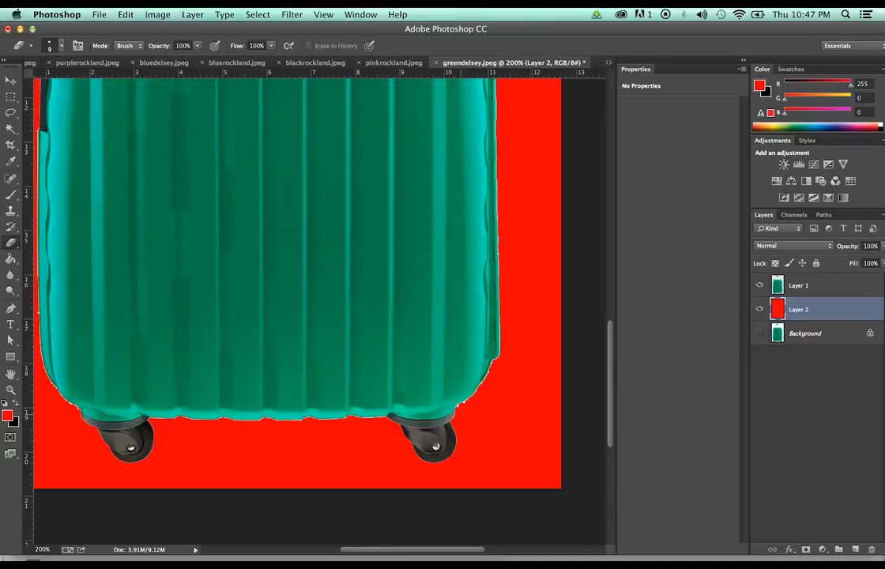
{"action": "left_click", "coordinate": [797, 286]}
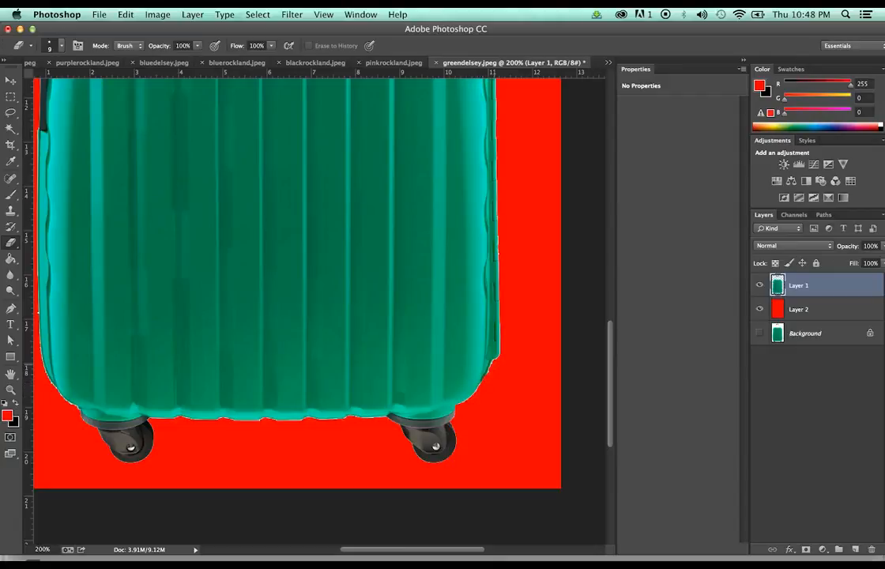
{"action": "left_click", "coordinate": [437, 323]}
{"action": "key", "text": "super+z"}
{"action": "scroll", "coordinate": [296, 285], "scroll_direction": "up", "scroll_amount": 2}
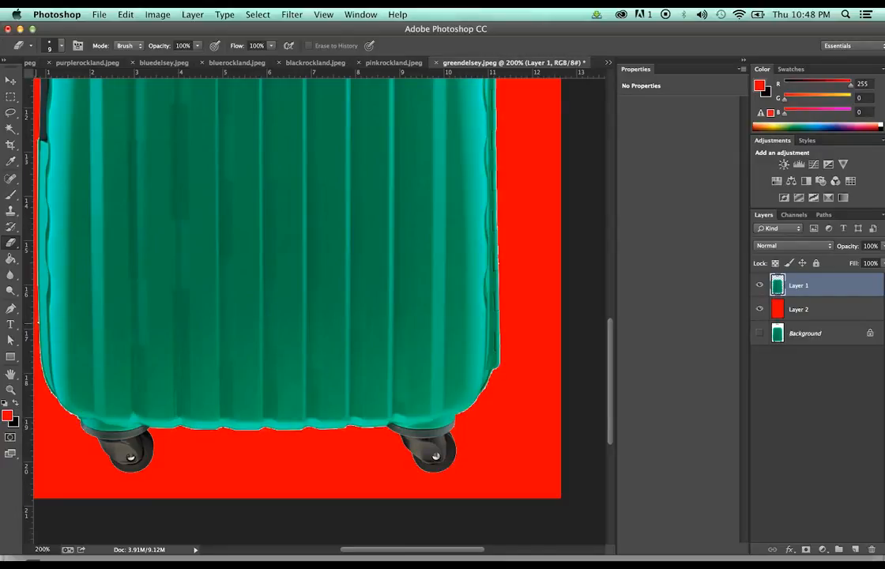
{"action": "scroll", "coordinate": [563, 224], "scroll_direction": "up", "scroll_amount": 10}
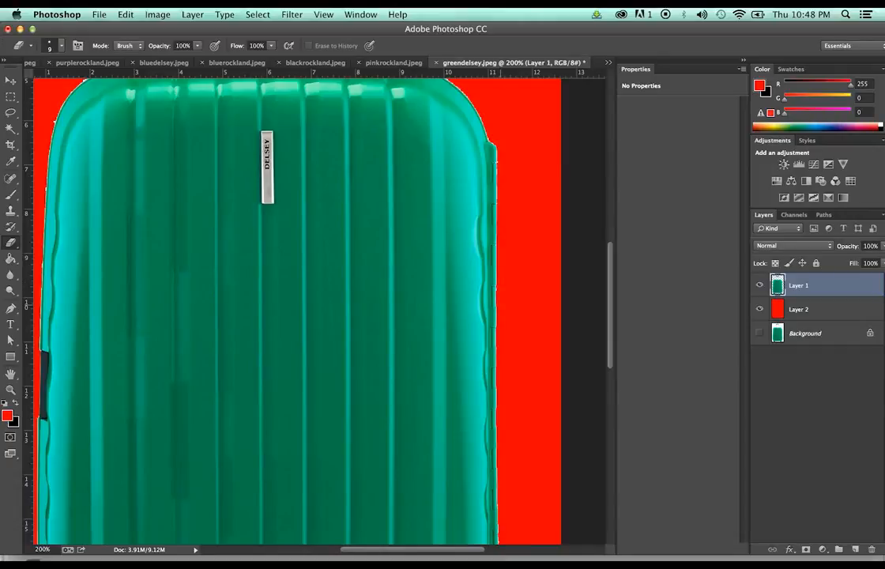
{"action": "scroll", "coordinate": [301, 308], "scroll_direction": "up", "scroll_amount": 8}
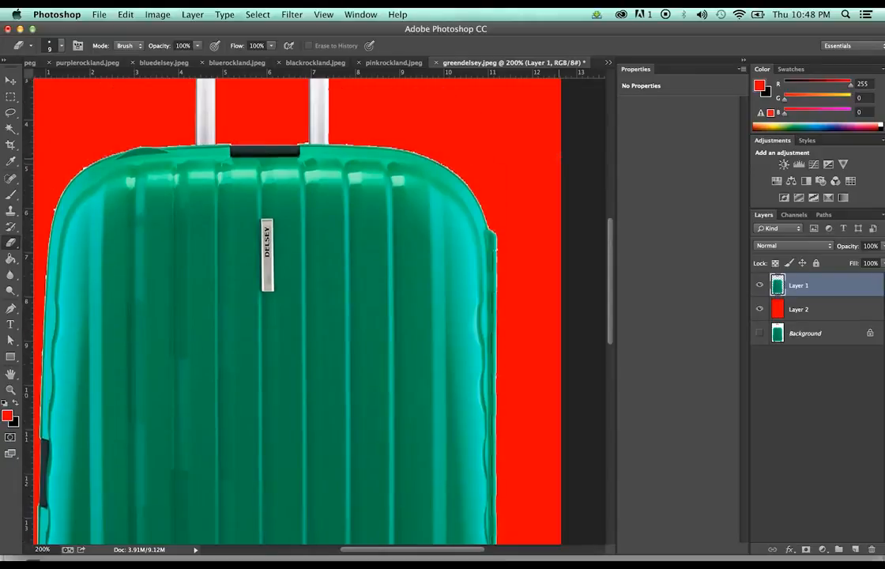
Pan the 200% view from the handle down to the wheels checking edges, then zoom out
{"action": "scroll", "coordinate": [300, 308], "scroll_direction": "up", "scroll_amount": 3}
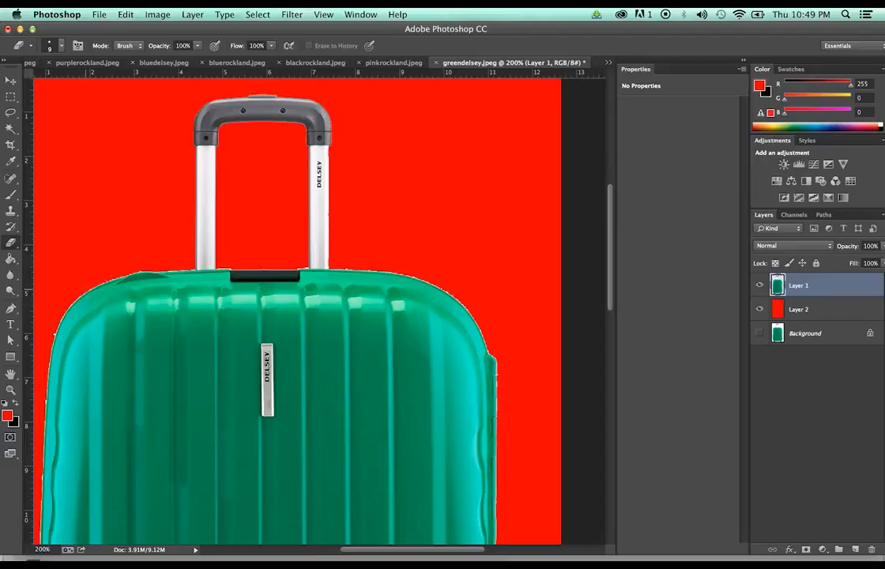
{"action": "scroll", "coordinate": [297, 308], "scroll_direction": "down", "scroll_amount": 1}
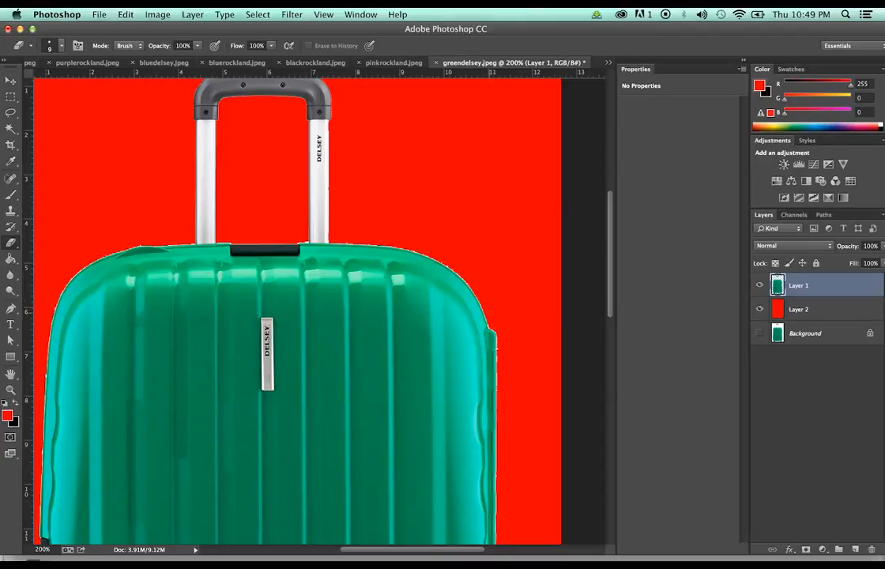
{"action": "scroll", "coordinate": [284, 308], "scroll_direction": "down", "scroll_amount": 3}
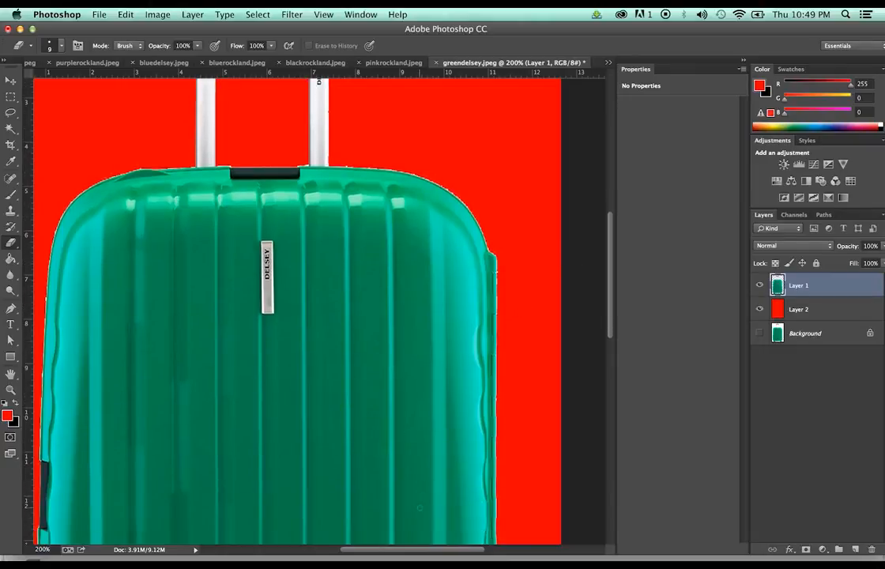
{"action": "left_click_drag", "start_coordinate": [420, 549], "coordinate": [366, 553]}
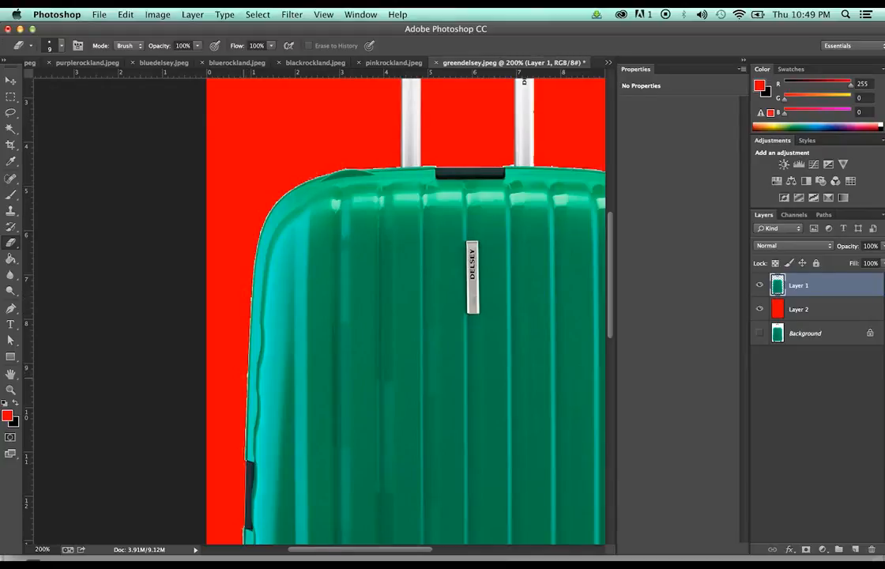
{"action": "scroll", "coordinate": [406, 308], "scroll_direction": "down", "scroll_amount": 10}
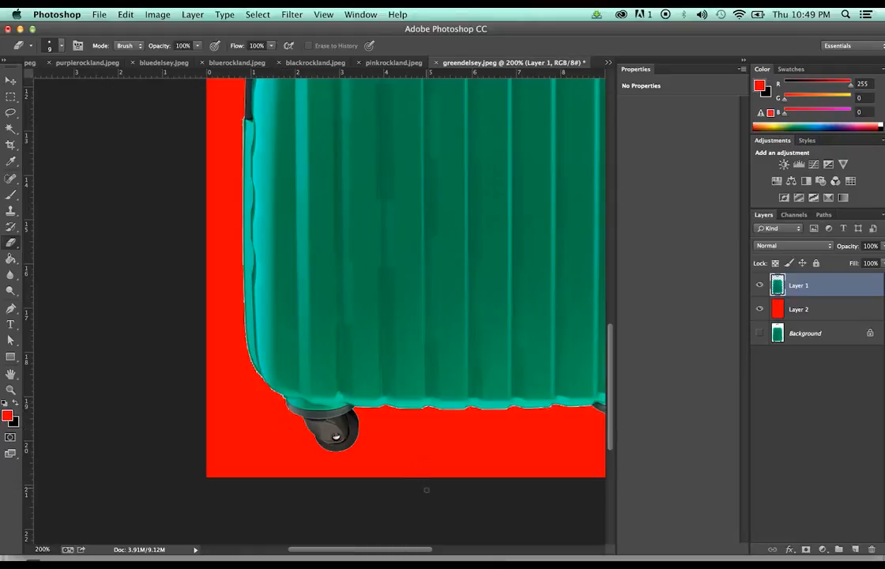
{"action": "left_click_drag", "start_coordinate": [405, 555], "coordinate": [431, 554]}
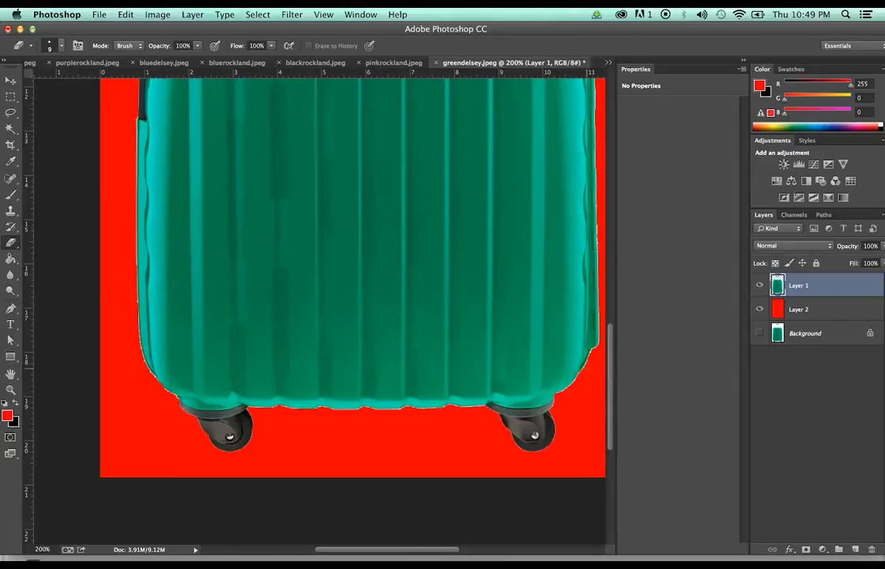
{"action": "key", "text": "z"}
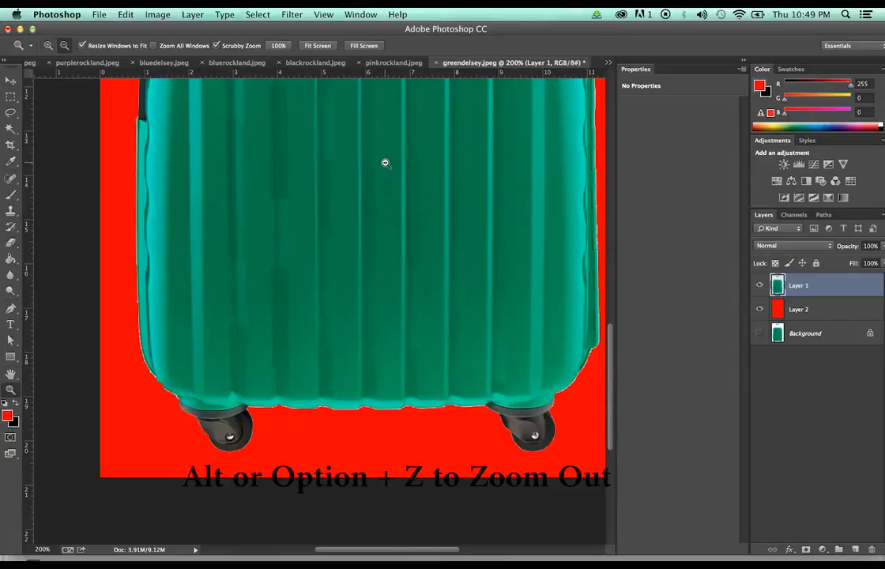
{"action": "left_click", "coordinate": [386, 163], "text": "alt"}
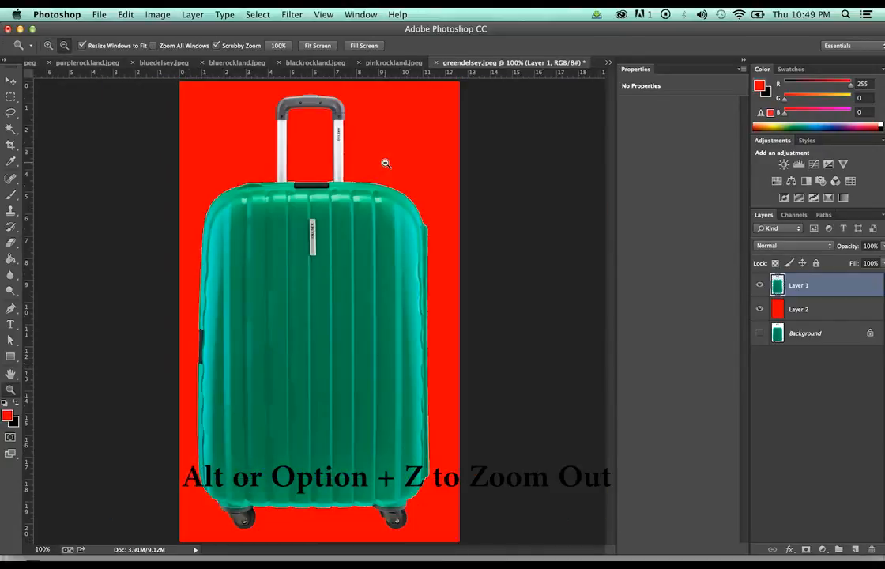
Hide the red Layer 2 and save the suitcase as a transparent greendelsey.png
{"action": "left_click", "coordinate": [759, 309]}
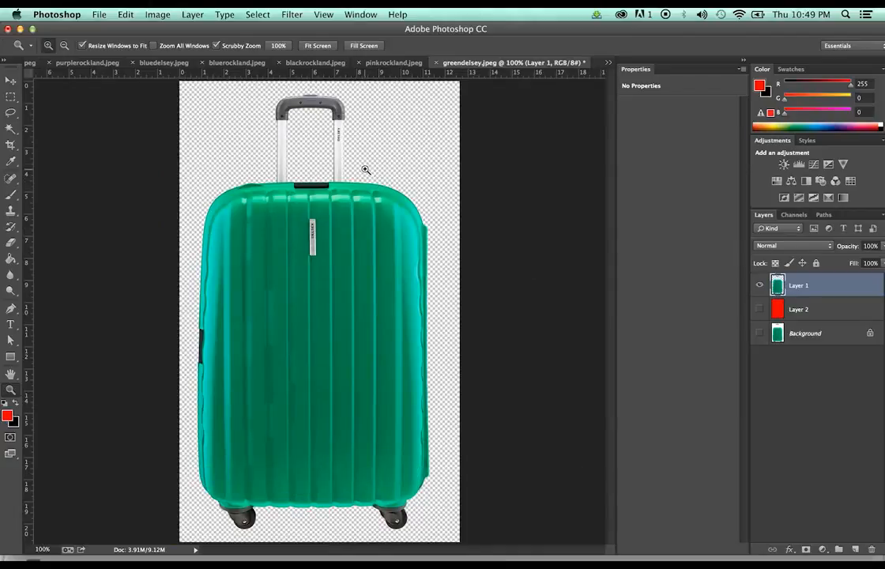
{"action": "left_click", "coordinate": [100, 14]}
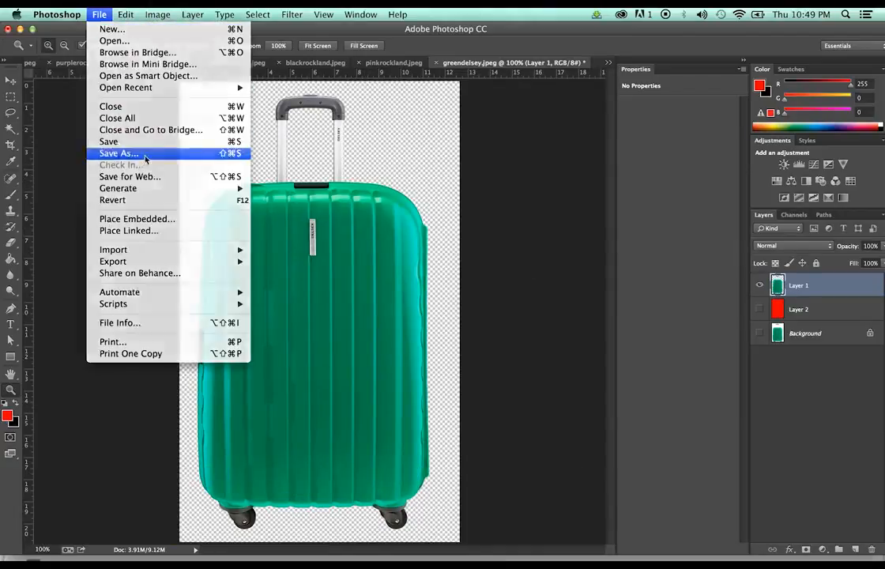
{"action": "left_click", "coordinate": [146, 160]}
{"action": "left_click", "coordinate": [487, 196]}
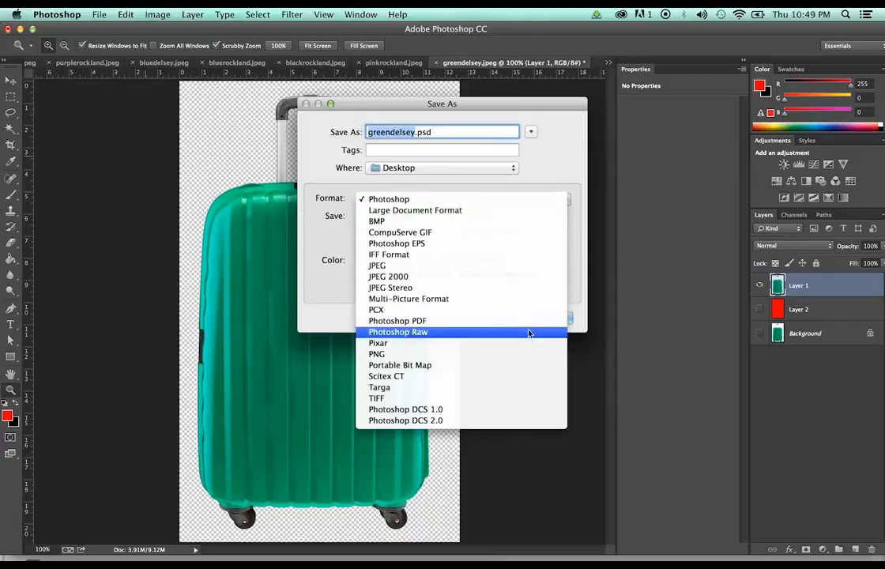
{"action": "left_click", "coordinate": [522, 354]}
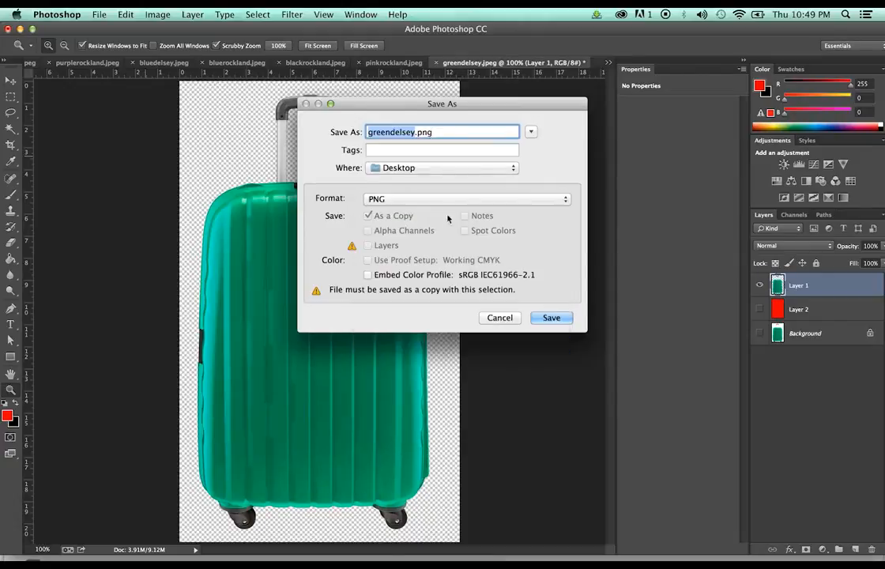
{"action": "left_click", "coordinate": [551, 324]}
{"action": "left_click", "coordinate": [502, 194]}
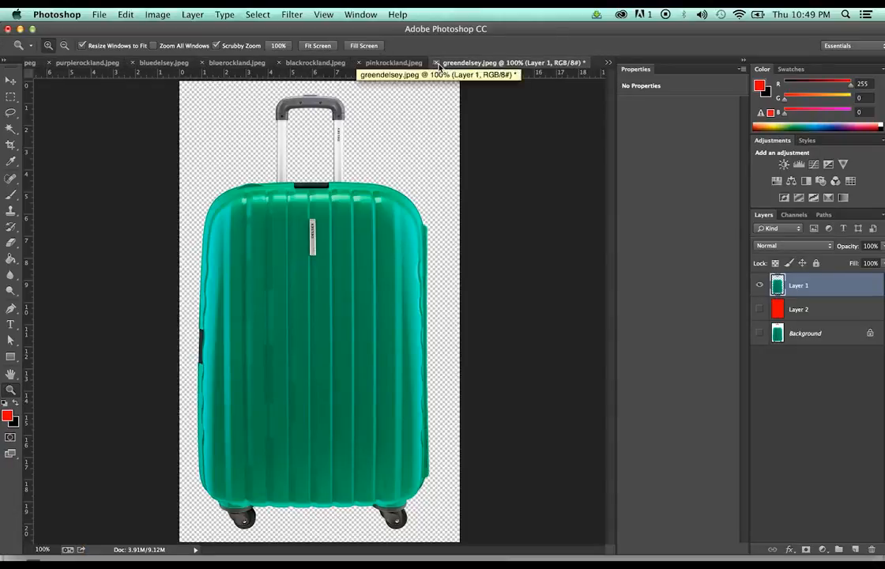
{"action": "left_click", "coordinate": [436, 63]}
Close greendelsey without saving, duplicate pinkrockland's layer, and wand-select its white background and handle gap
{"action": "left_click", "coordinate": [419, 207]}
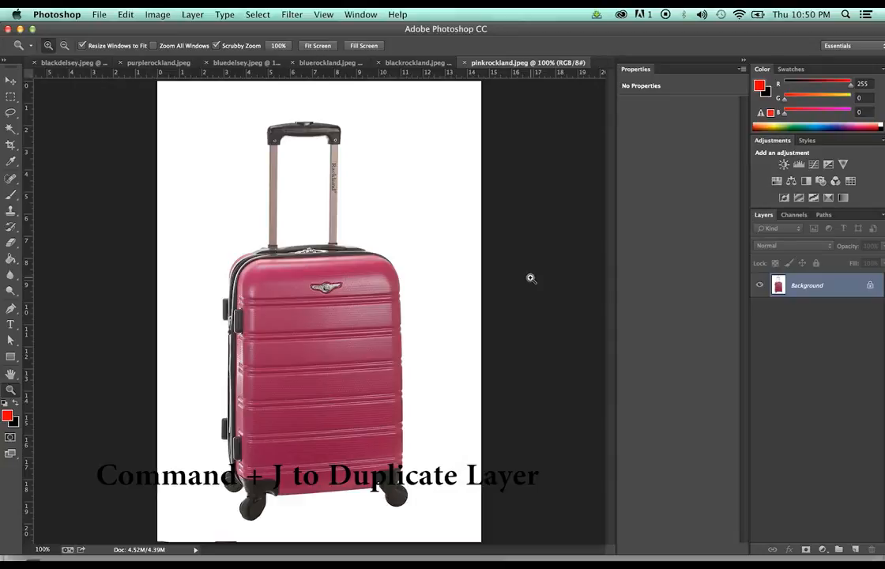
{"action": "key", "text": "super+j"}
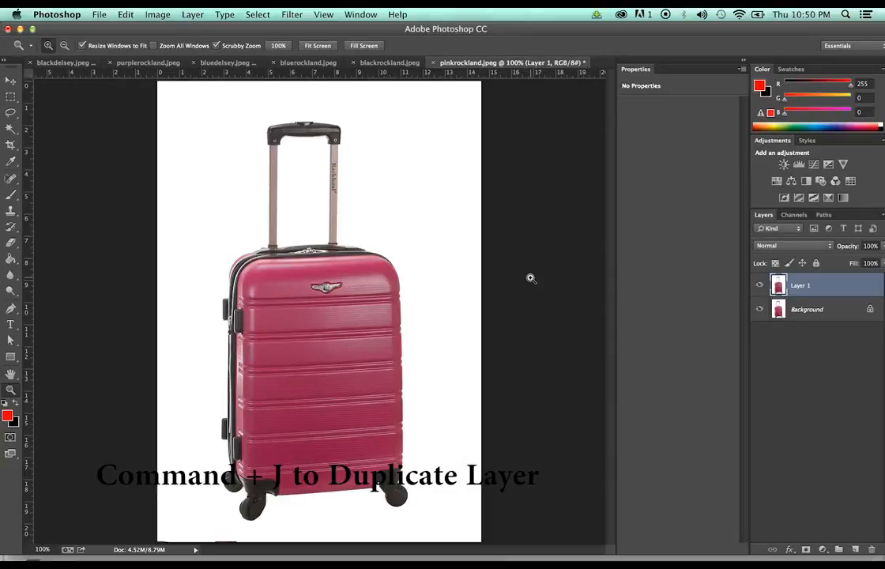
{"action": "key", "text": "w"}
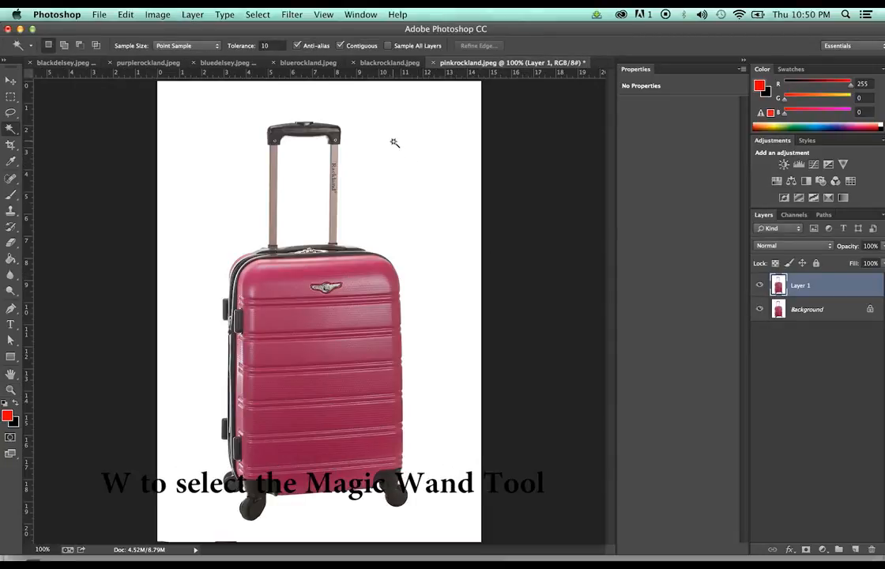
{"action": "left_click", "coordinate": [395, 142]}
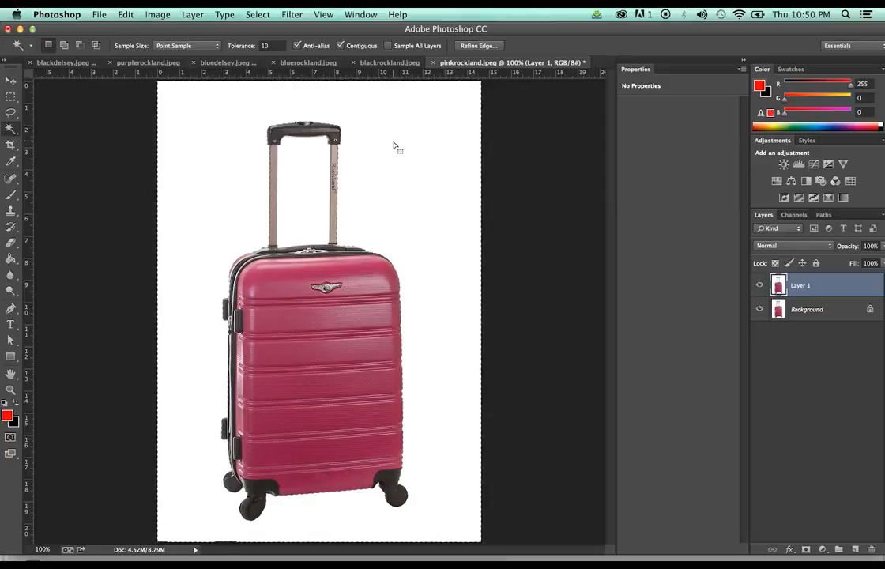
{"action": "key", "text": "shift"}
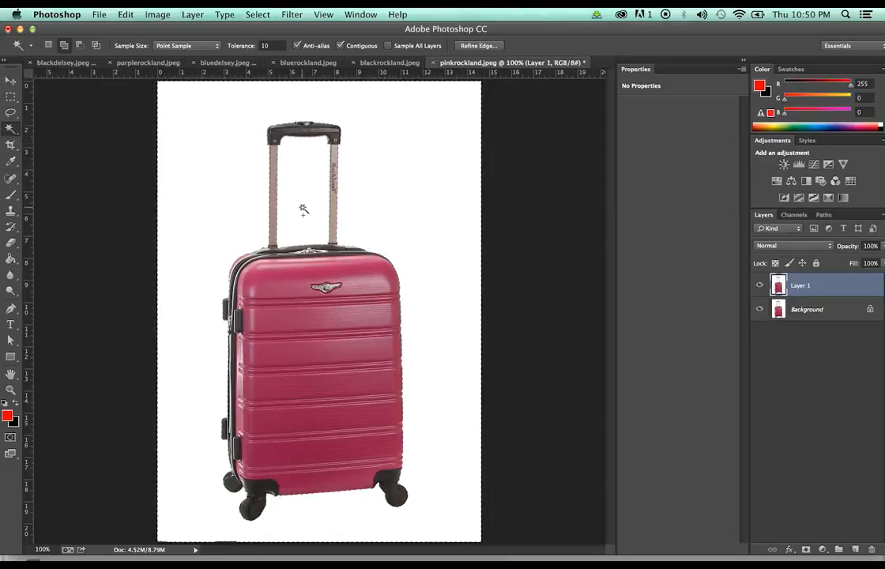
Invert and copy the pink suitcase, paste it onto a new Layer 2, and hide the layers below
{"action": "left_click", "coordinate": [257, 14]}
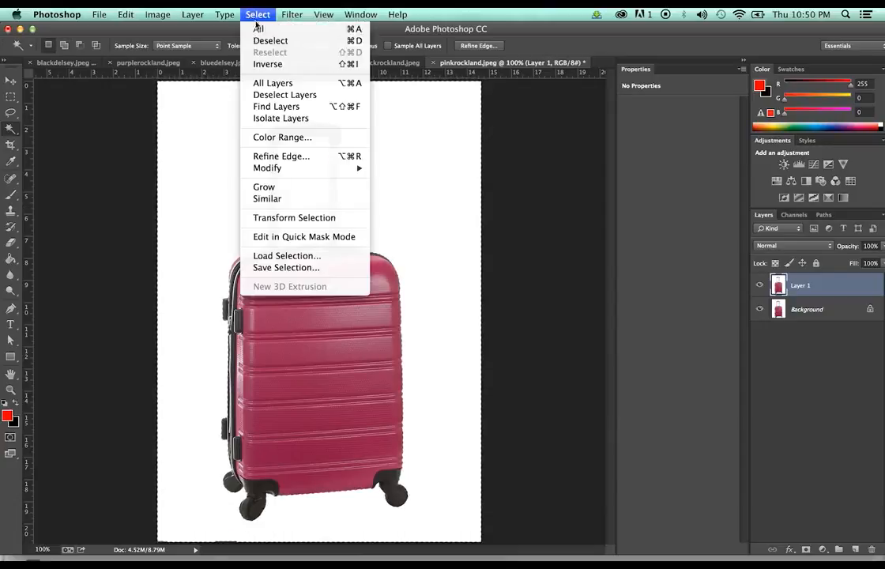
{"action": "left_click", "coordinate": [268, 63]}
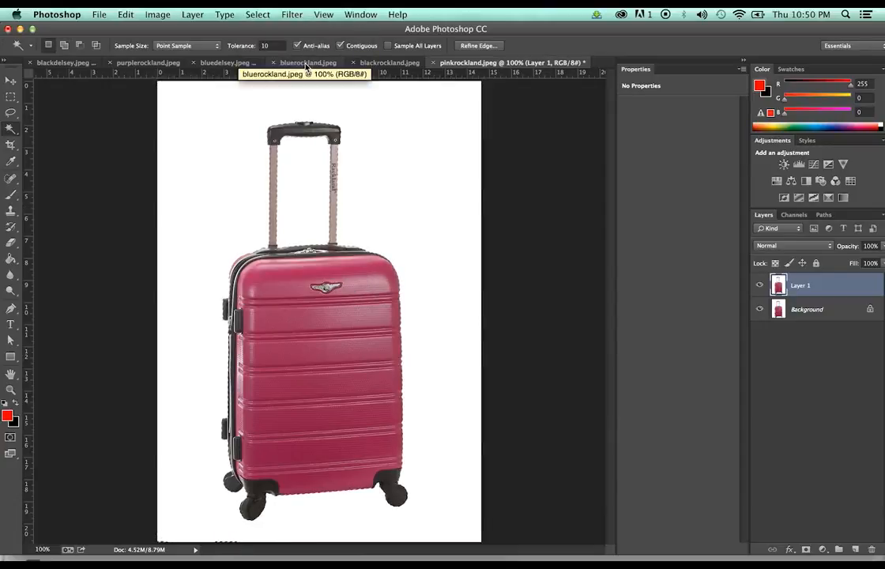
{"action": "key", "text": "super+c"}
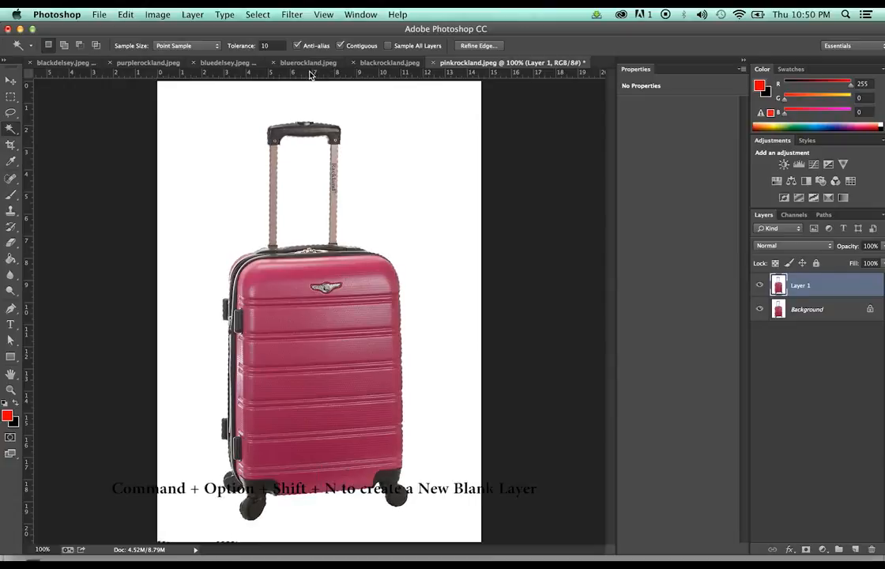
{"action": "key", "text": "super+alt+shift+n"}
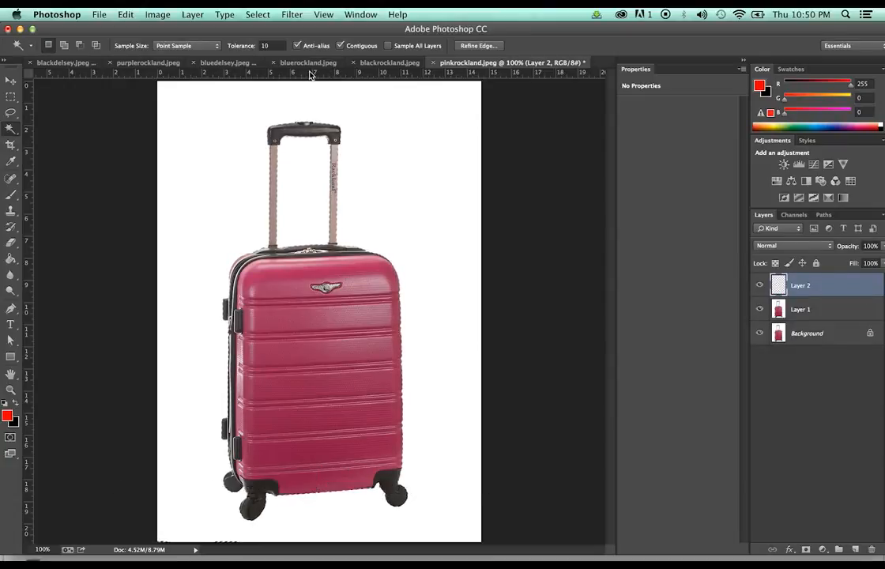
{"action": "key", "text": "super+v"}
{"action": "left_click", "coordinate": [760, 309]}
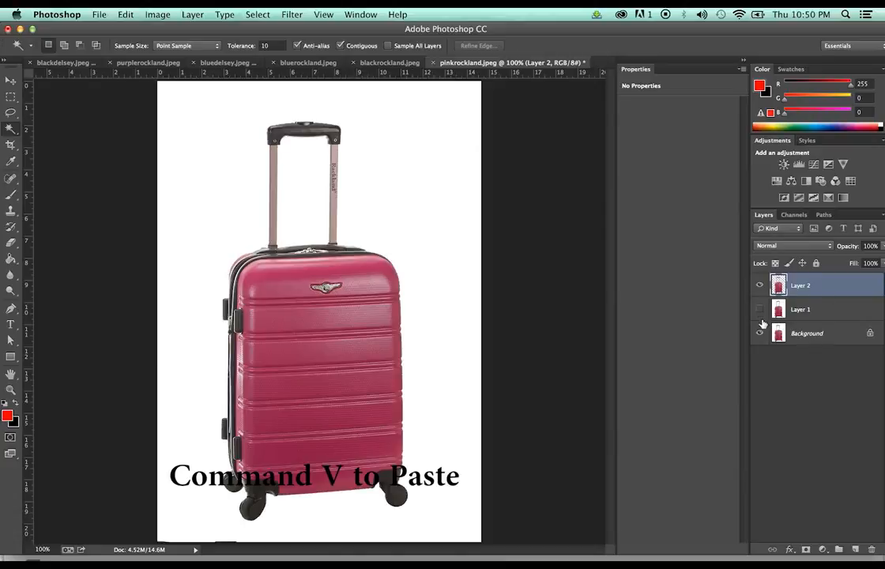
{"action": "left_click", "coordinate": [760, 333]}
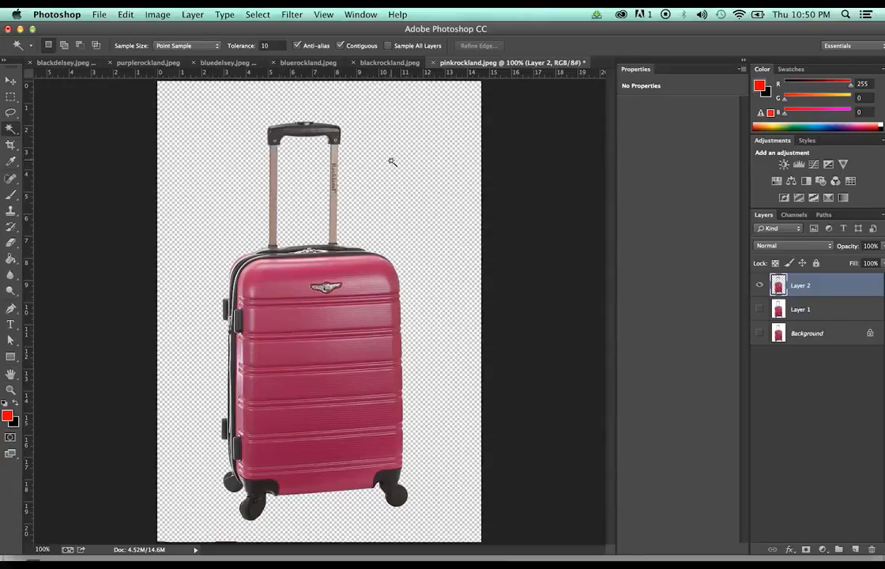
Crop pinkrockland by pulling all four crop edges in close to the pink suitcase
{"action": "key", "text": "c"}
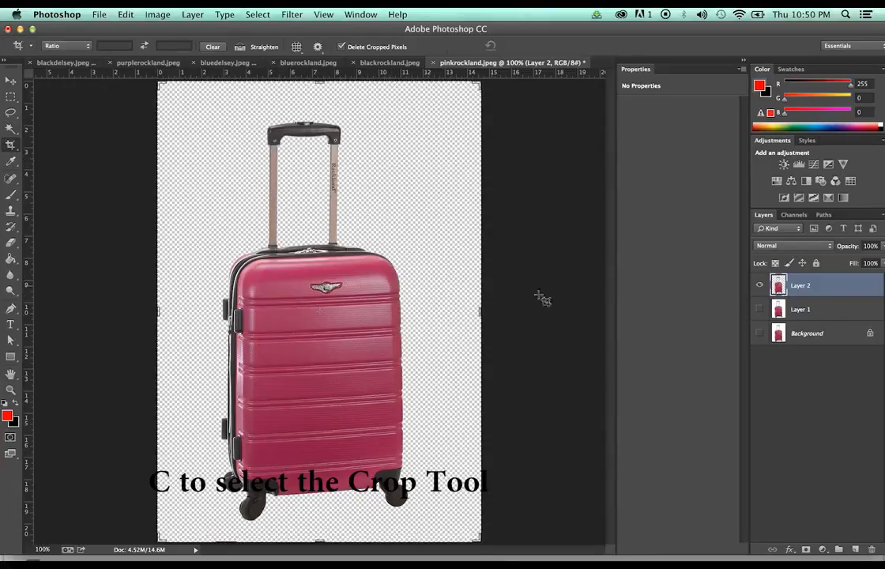
{"action": "left_click_drag", "start_coordinate": [480, 310], "coordinate": [449, 310]}
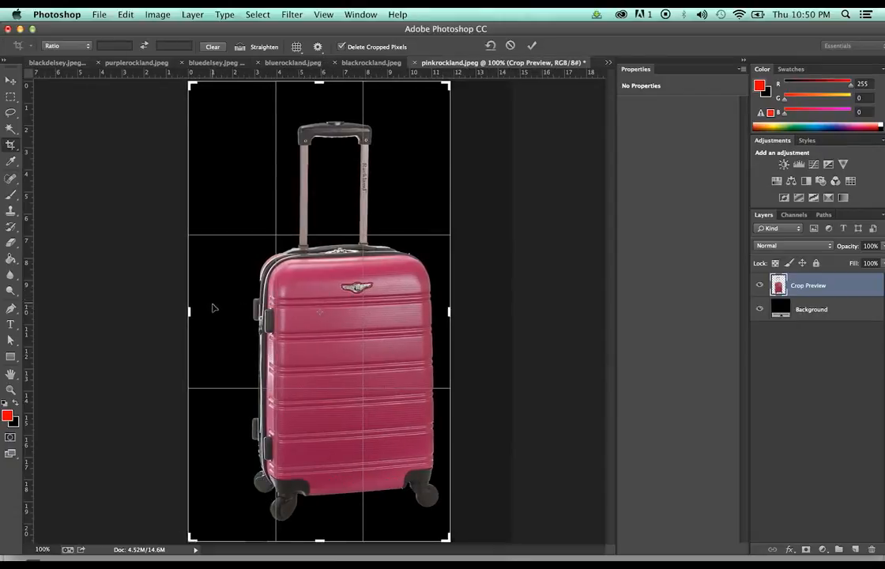
{"action": "left_click_drag", "start_coordinate": [189, 310], "coordinate": [211, 310]}
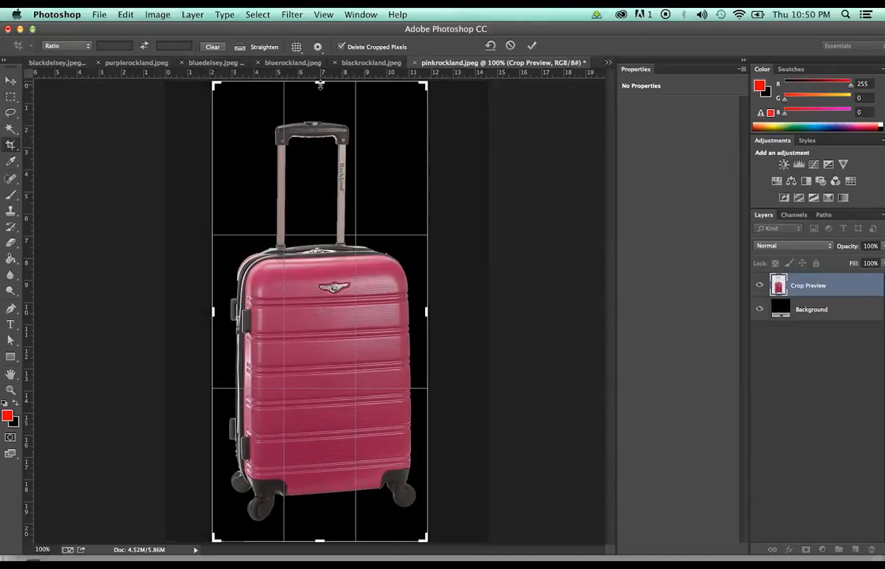
{"action": "left_click_drag", "start_coordinate": [320, 84], "coordinate": [320, 109]}
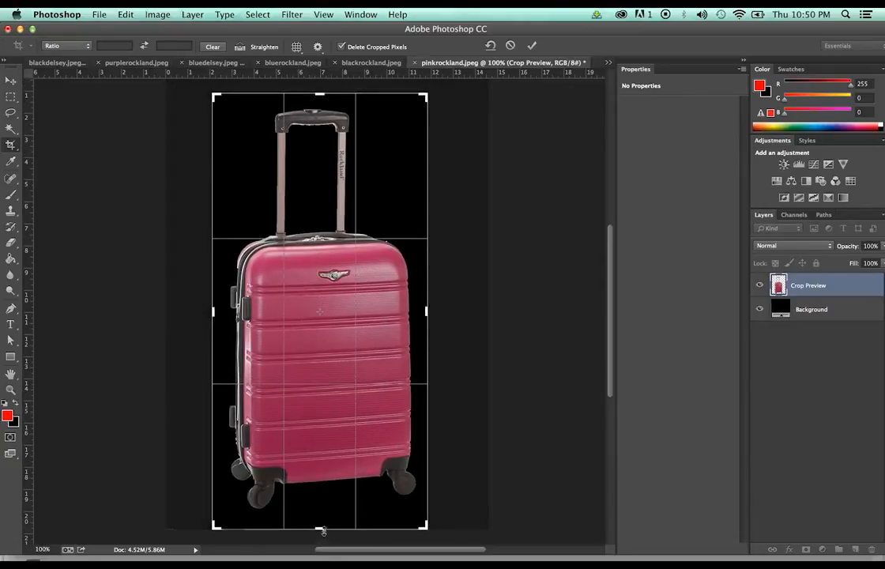
{"action": "left_click_drag", "start_coordinate": [324, 530], "coordinate": [321, 523]}
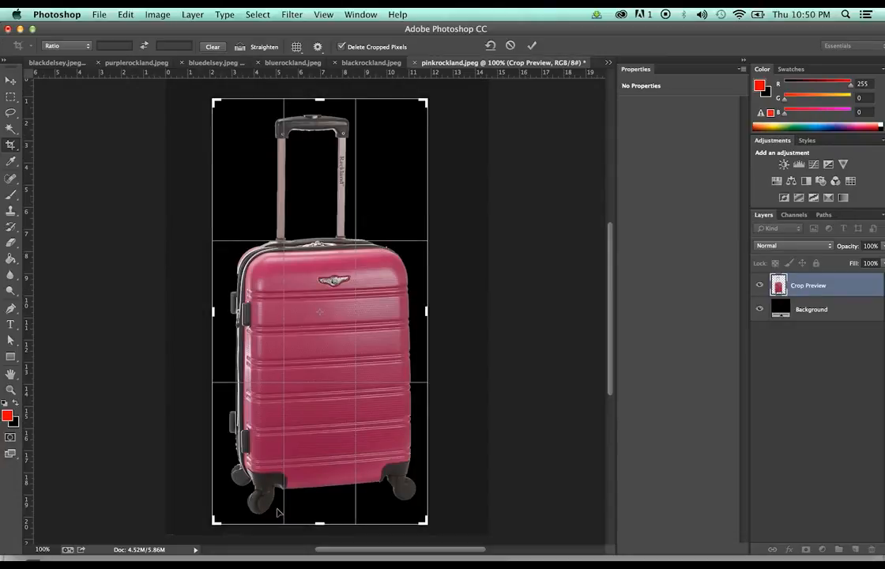
{"action": "key", "text": "Return"}
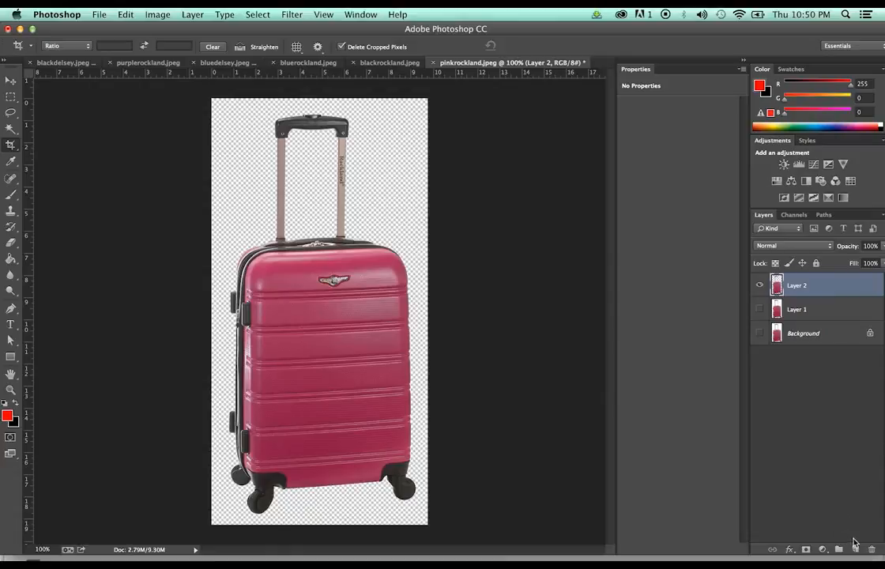
Add a new Layer 3, fill it with red, and move it beneath the suitcase layer
{"action": "left_click", "coordinate": [854, 547]}
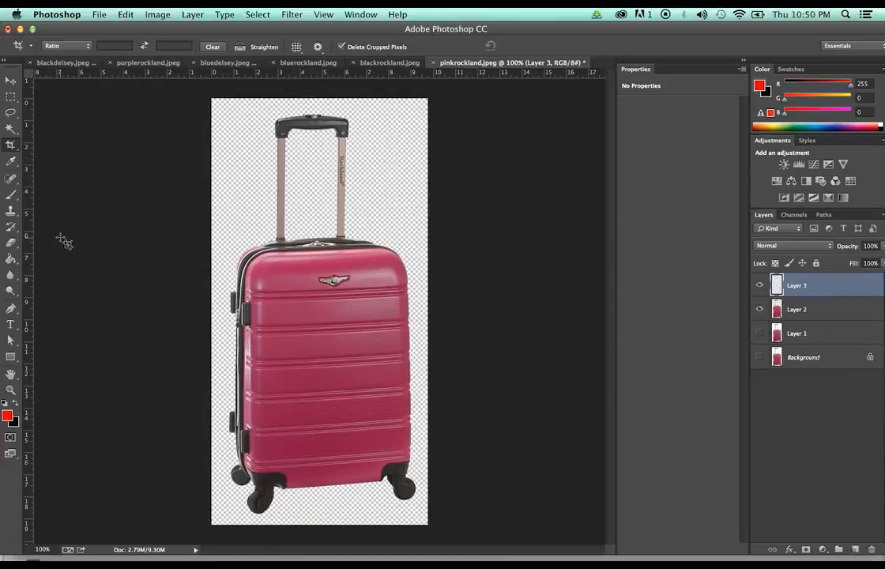
{"action": "key", "text": "g"}
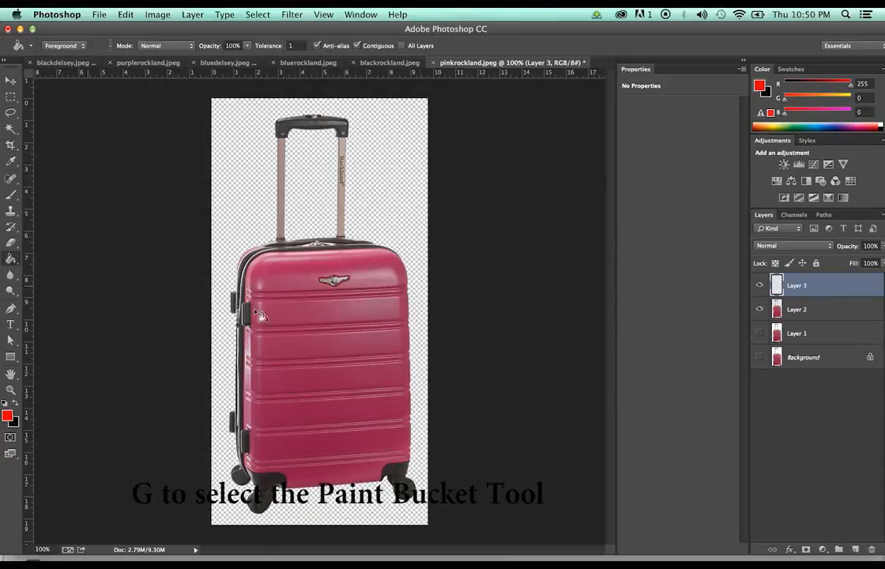
{"action": "left_click", "coordinate": [382, 170]}
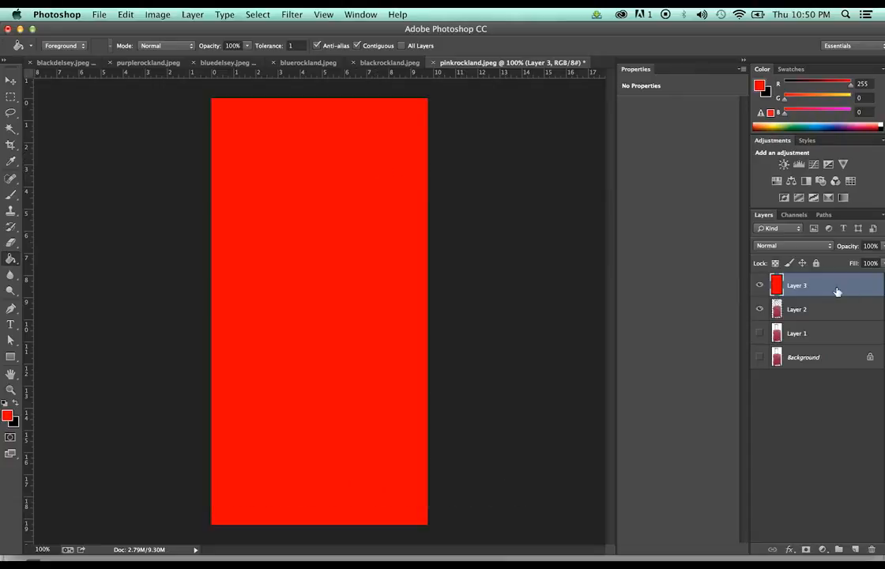
{"action": "left_click_drag", "start_coordinate": [837, 292], "coordinate": [839, 316]}
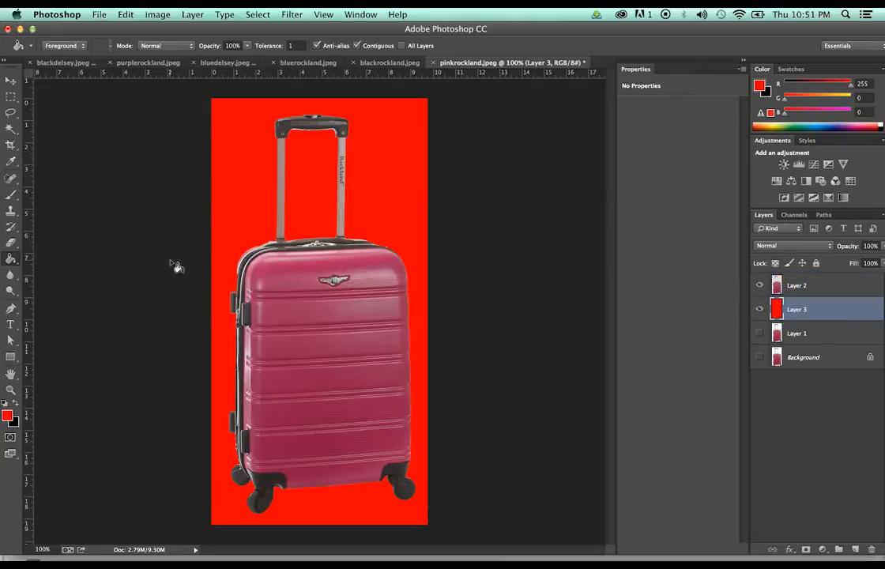
Zoom in to 400% on the suitcase handle
{"action": "key", "text": "e"}
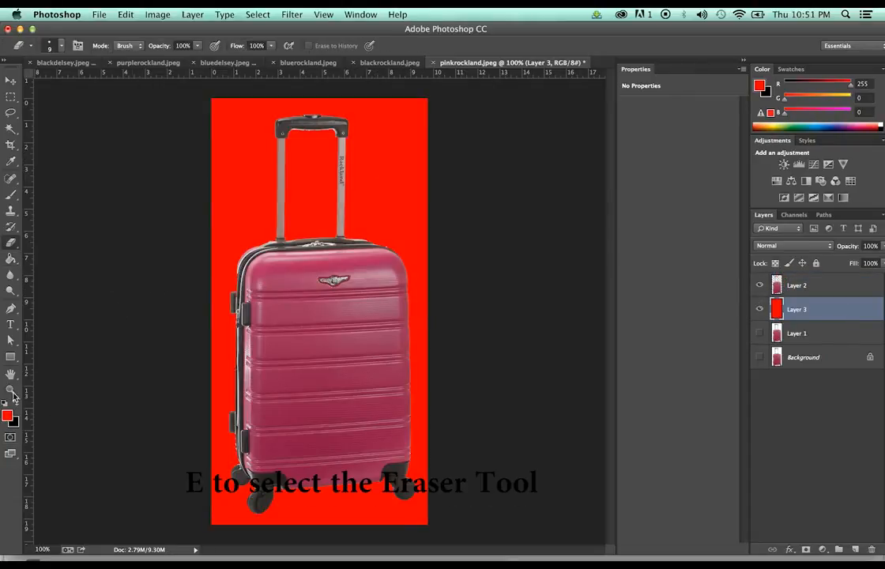
{"action": "key", "text": "z"}
{"action": "left_click_drag", "start_coordinate": [319, 202], "coordinate": [366, 220]}
{"action": "left_click", "coordinate": [366, 220]}
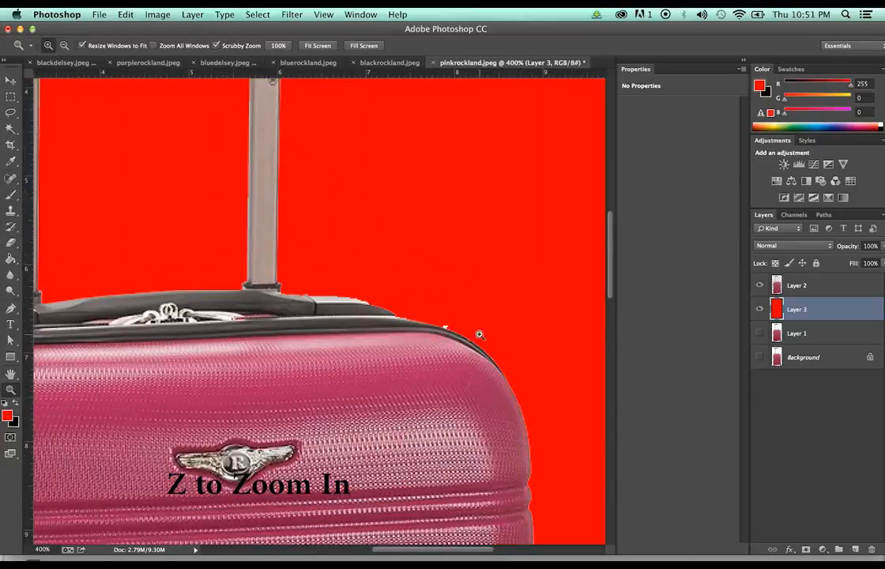
Erase stray pixels beside the suitcase's top edge and make Layer 2 the active layer
{"action": "key", "text": "e"}
{"action": "left_click", "coordinate": [447, 323]}
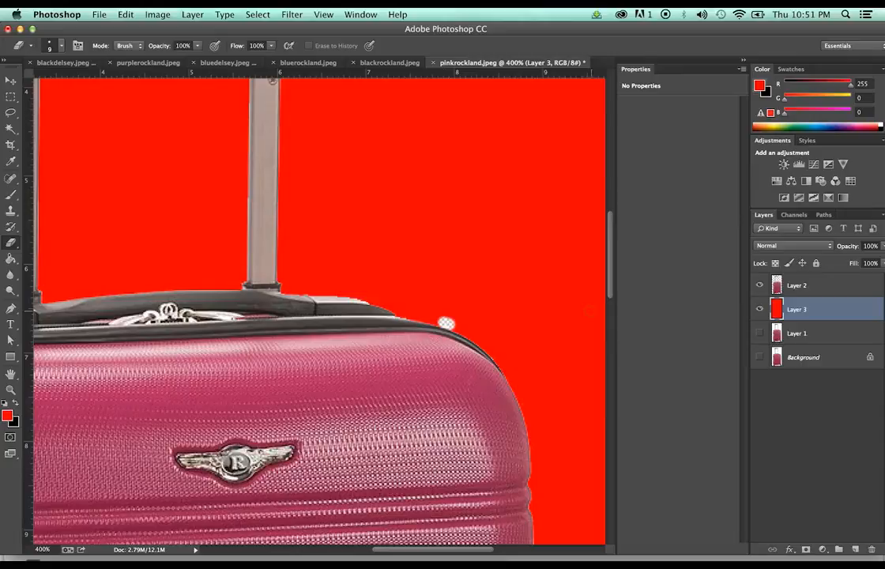
{"action": "left_click", "coordinate": [777, 285]}
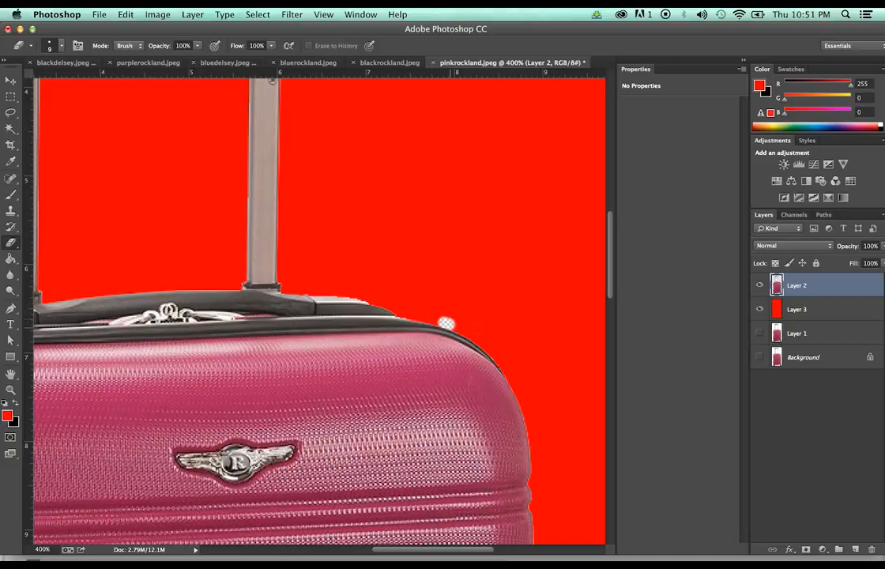
Scroll to the handle grip and erase the white fringe along its underside
{"action": "scroll", "coordinate": [446, 323], "scroll_direction": "down", "scroll_amount": 15}
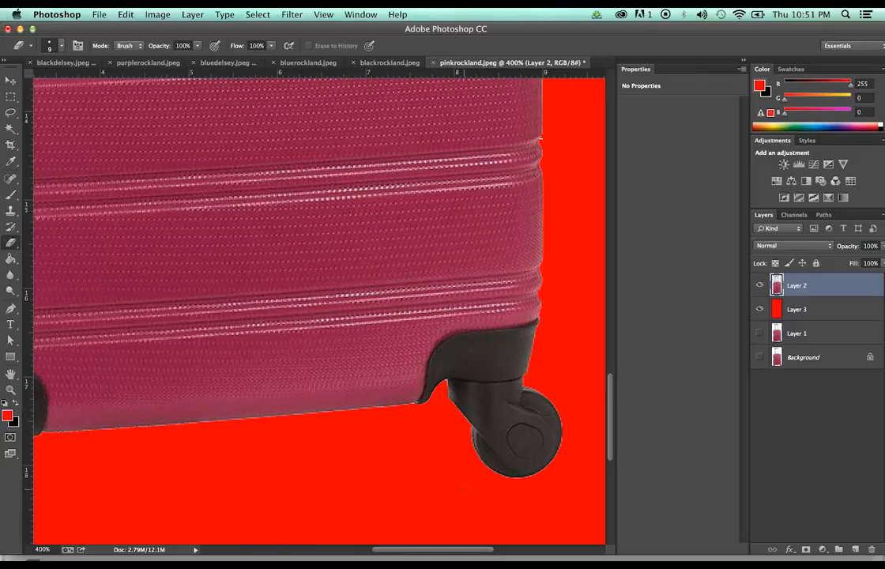
{"action": "left_click_drag", "start_coordinate": [467, 555], "coordinate": [338, 551]}
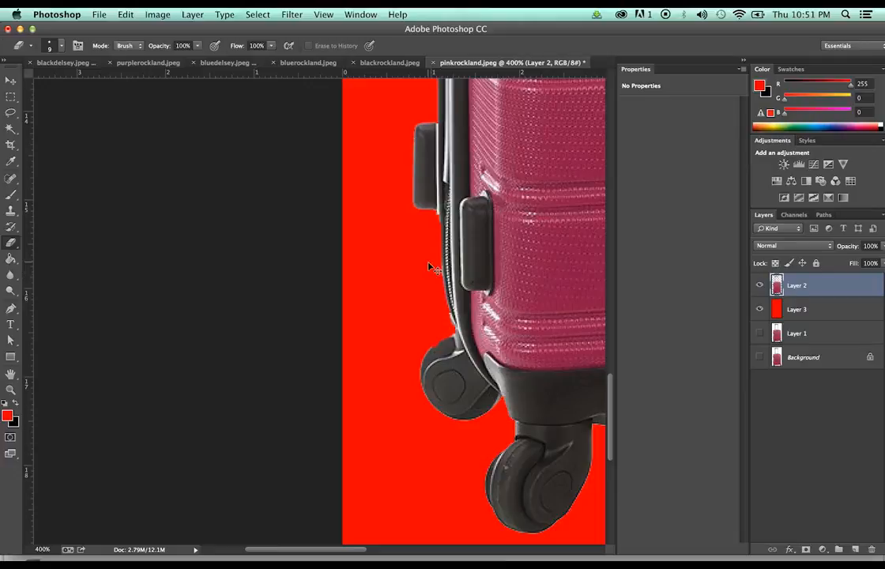
{"action": "scroll", "coordinate": [431, 267], "scroll_direction": "up", "scroll_amount": 10}
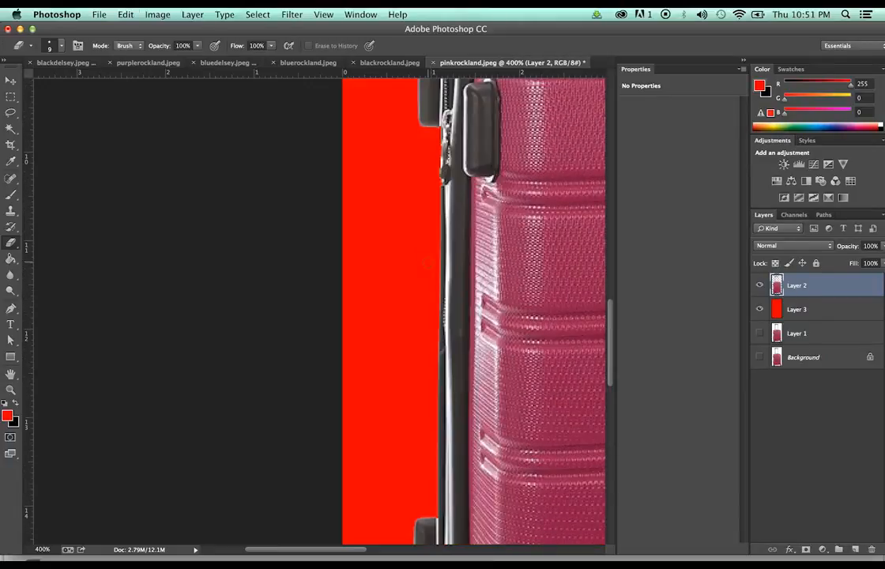
{"action": "scroll", "coordinate": [426, 262], "scroll_direction": "up", "scroll_amount": 5}
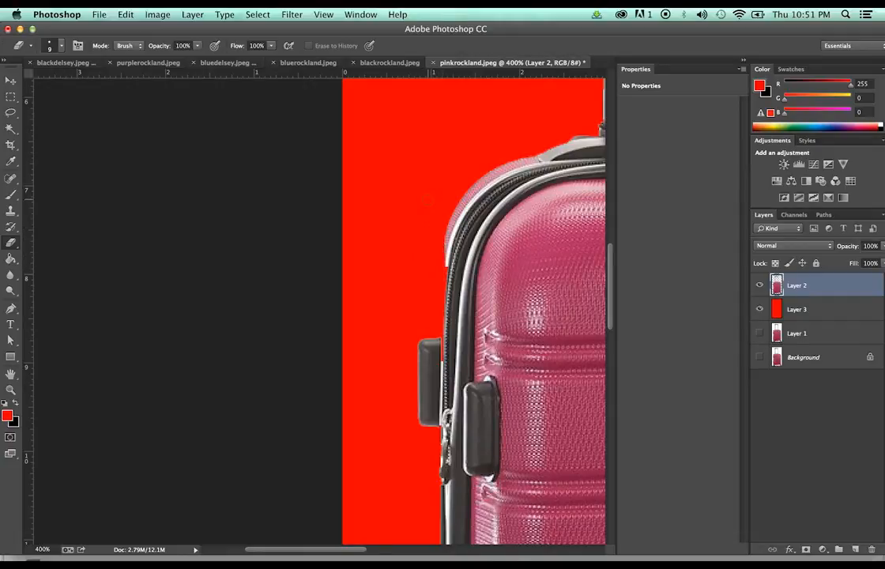
{"action": "scroll", "coordinate": [428, 199], "scroll_direction": "up", "scroll_amount": 3}
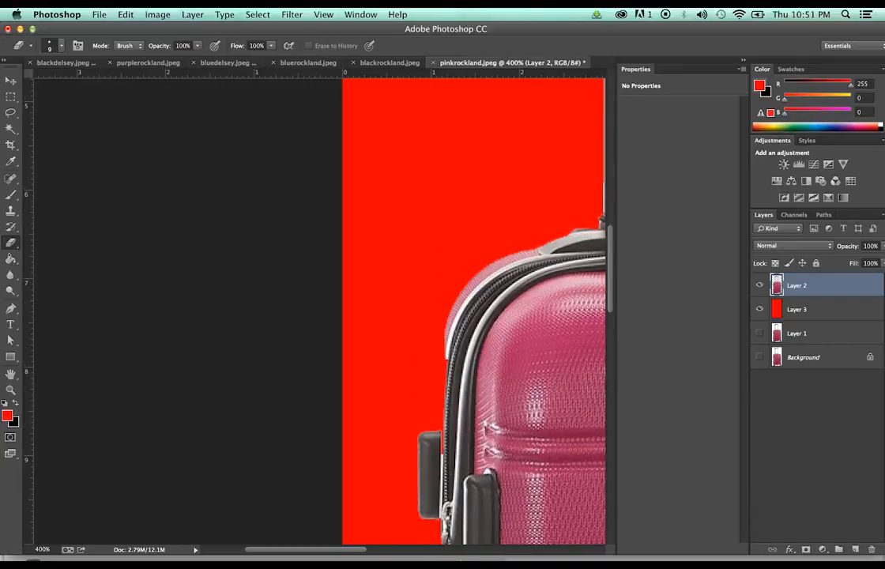
{"action": "scroll", "coordinate": [353, 553], "scroll_direction": "right", "scroll_amount": 10}
{"action": "scroll", "coordinate": [354, 553], "scroll_direction": "up", "scroll_amount": 3}
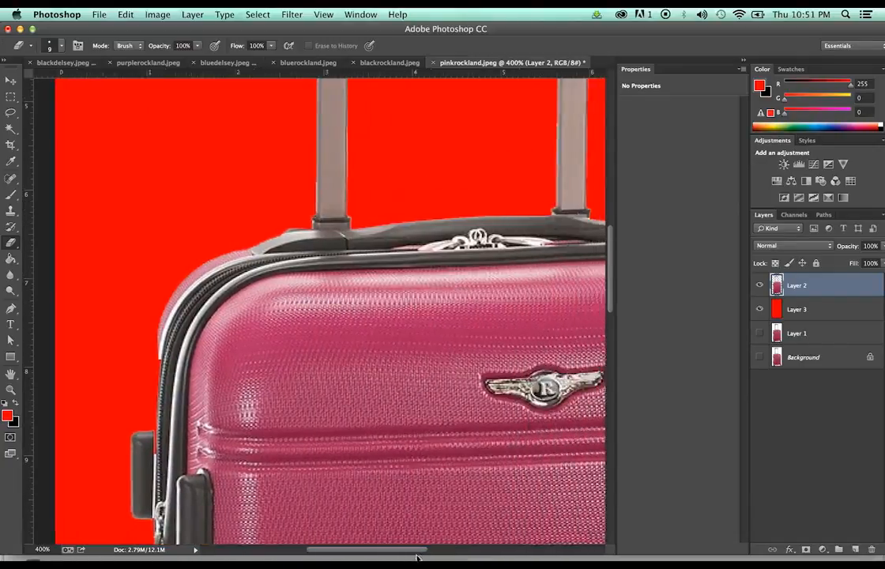
{"action": "scroll", "coordinate": [319, 310], "scroll_direction": "up", "scroll_amount": 6}
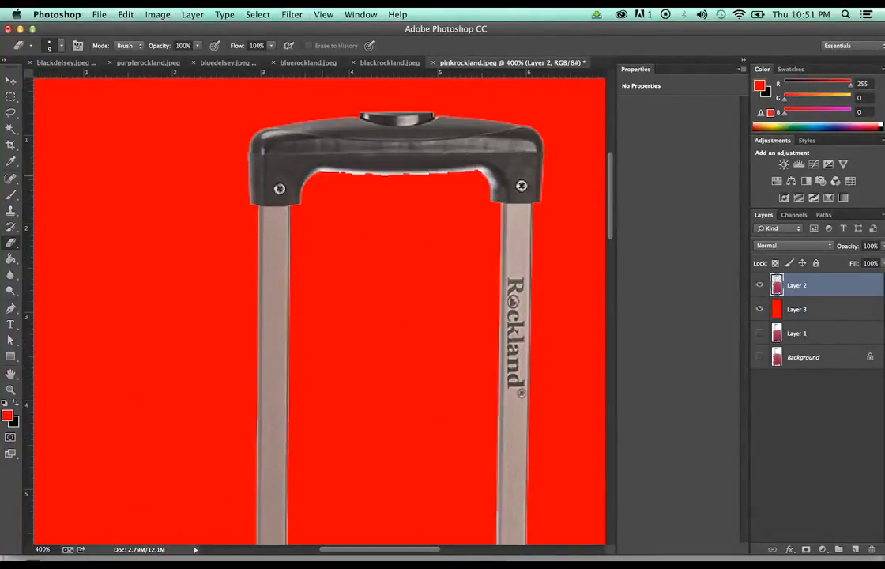
{"action": "left_click_drag", "start_coordinate": [385, 180], "coordinate": [391, 181]}
{"action": "left_click_drag", "start_coordinate": [475, 174], "coordinate": [410, 179]}
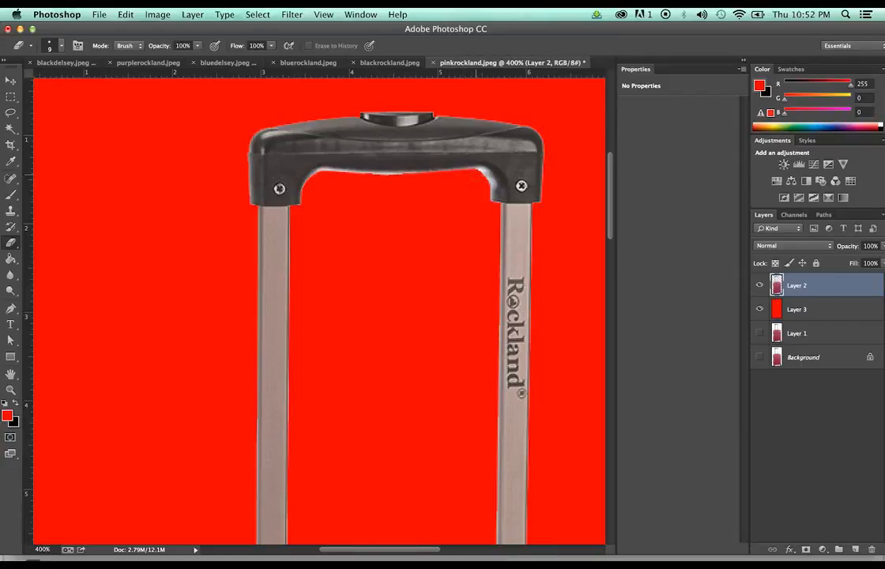
{"action": "key", "text": "z"}
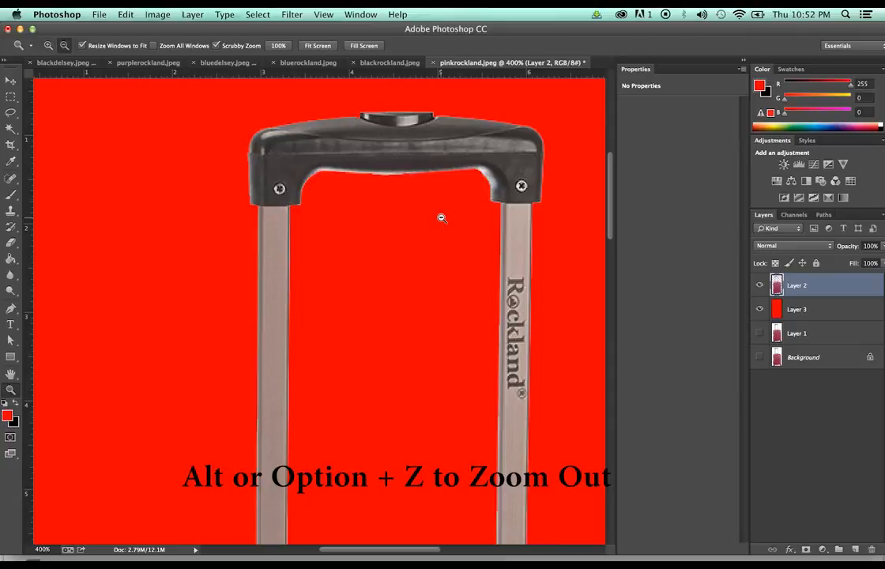
Zoom out to show the whole pink suitcase and hide the red test Layer 3
{"action": "left_click", "coordinate": [442, 218], "text": "alt"}
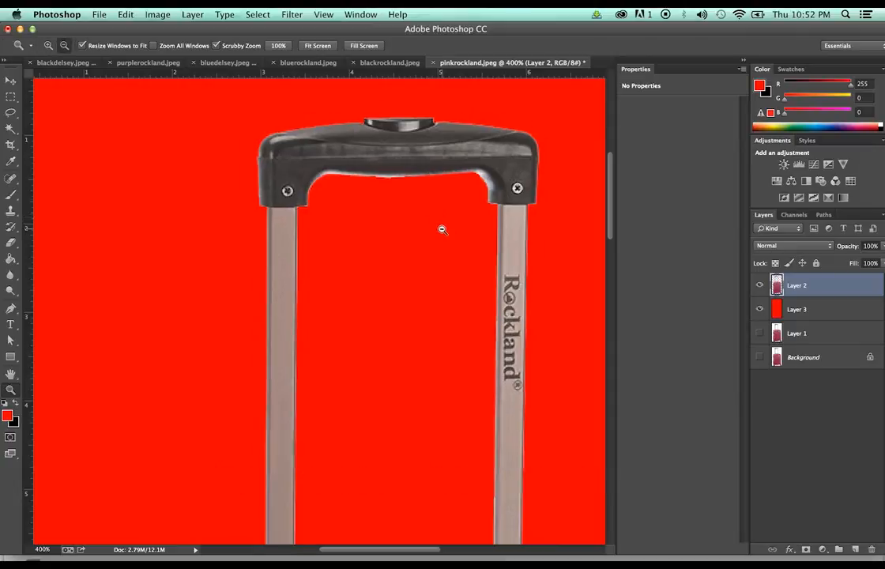
{"action": "left_click", "coordinate": [442, 229], "text": "alt"}
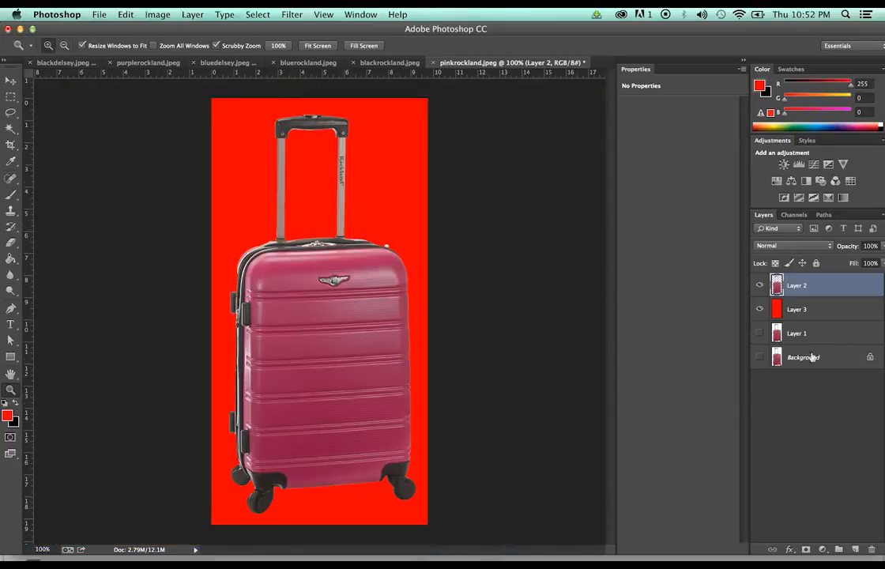
{"action": "left_click", "coordinate": [759, 309]}
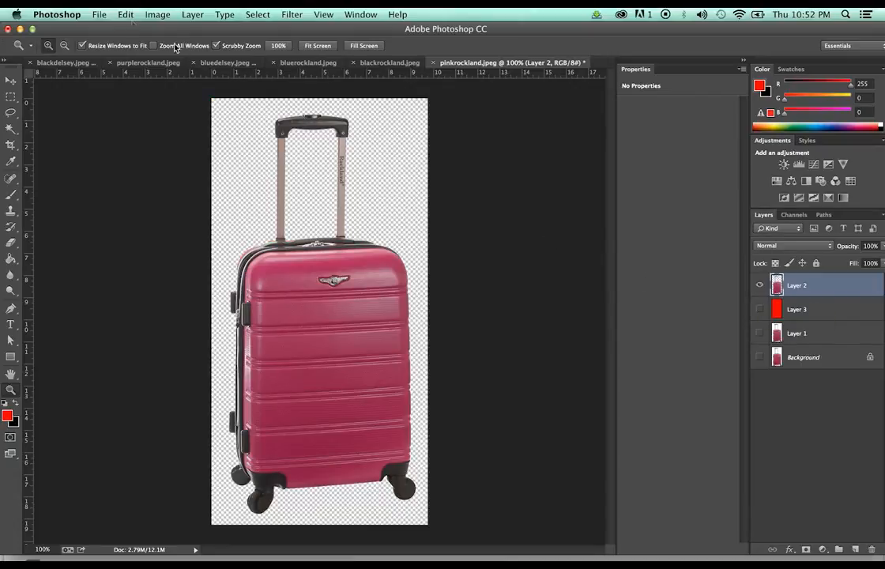
{"action": "left_click", "coordinate": [159, 13]}
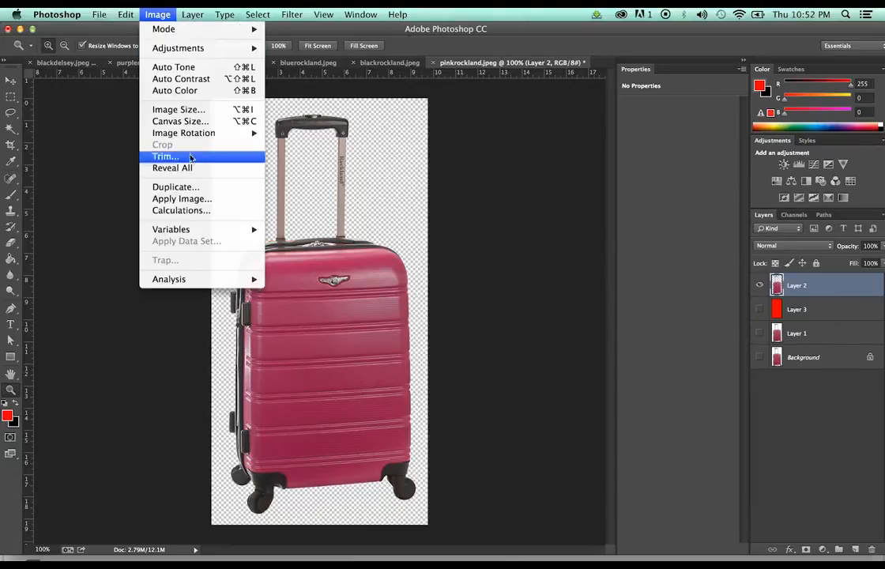
Check the image size, save a PNG copy as pinkrockland.png, and close the document
{"action": "left_click", "coordinate": [206, 117]}
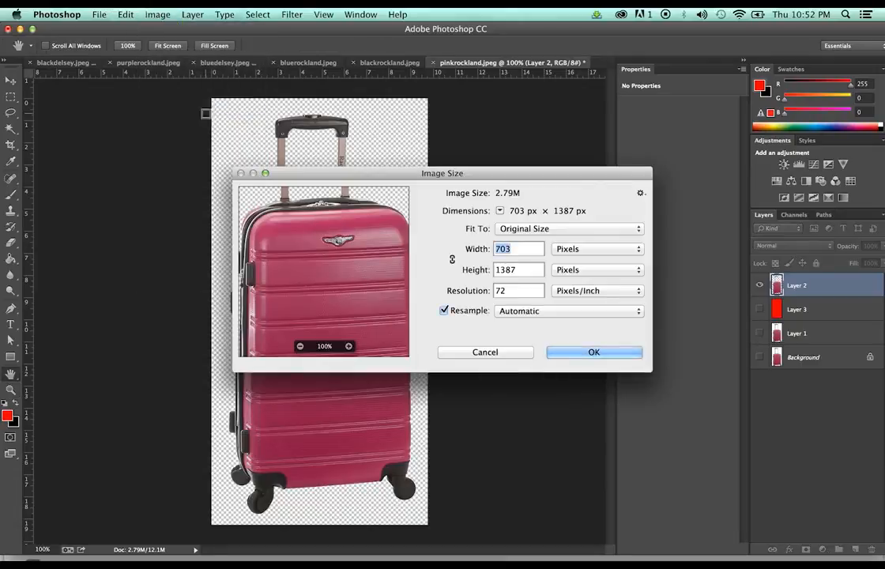
{"action": "left_click", "coordinate": [504, 354]}
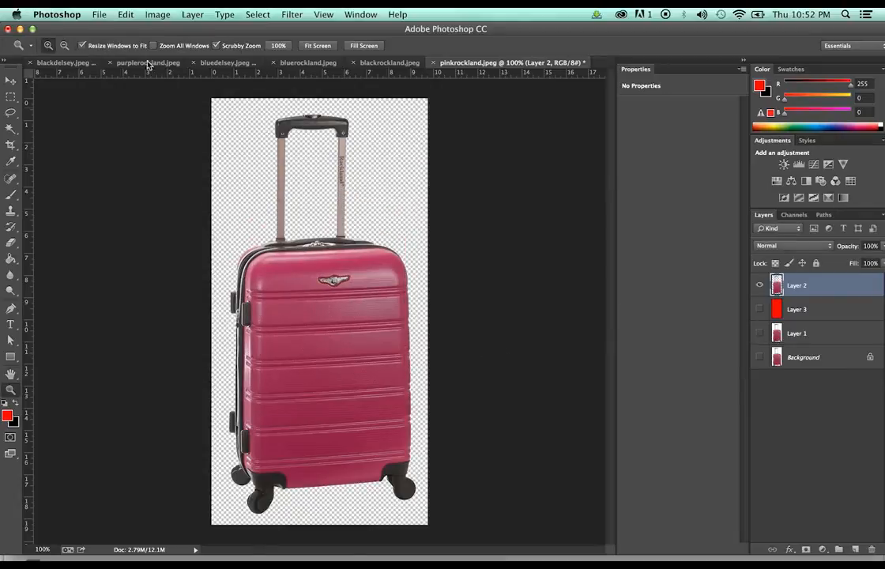
{"action": "left_click", "coordinate": [94, 12]}
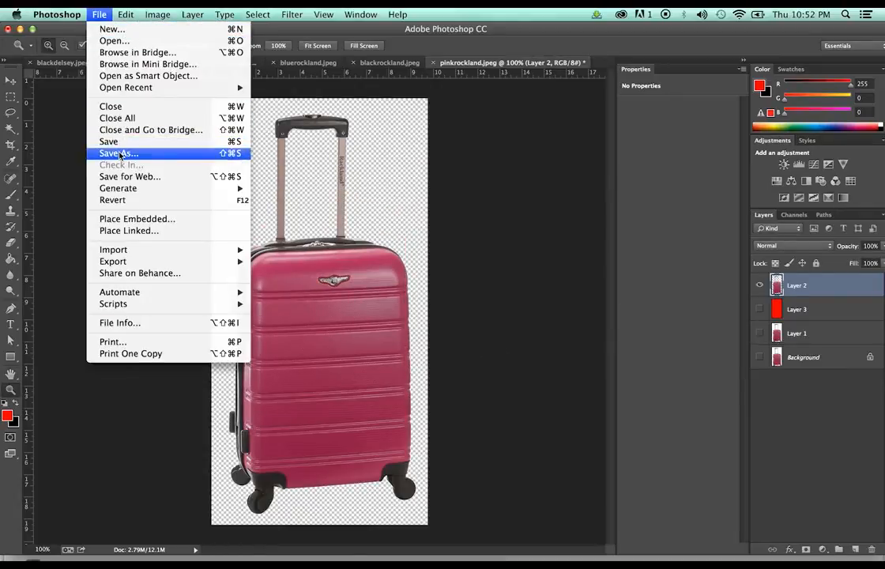
{"action": "left_click", "coordinate": [119, 153]}
{"action": "left_click", "coordinate": [560, 198]}
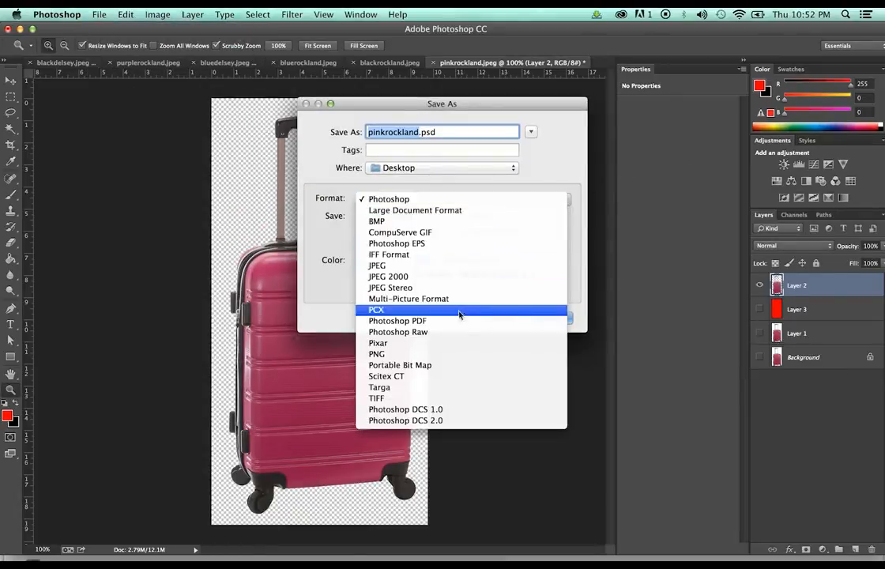
{"action": "left_click", "coordinate": [455, 354]}
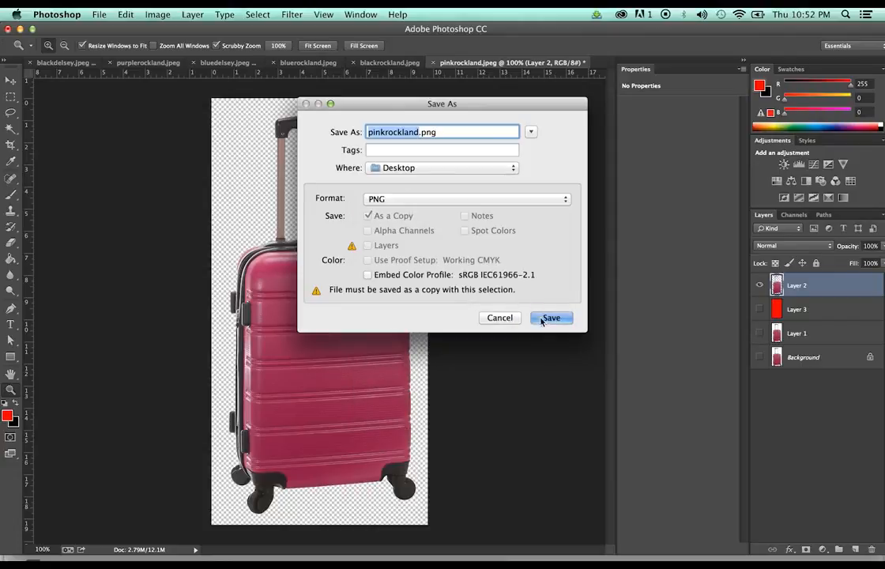
{"action": "left_click", "coordinate": [542, 319]}
{"action": "left_click", "coordinate": [489, 187]}
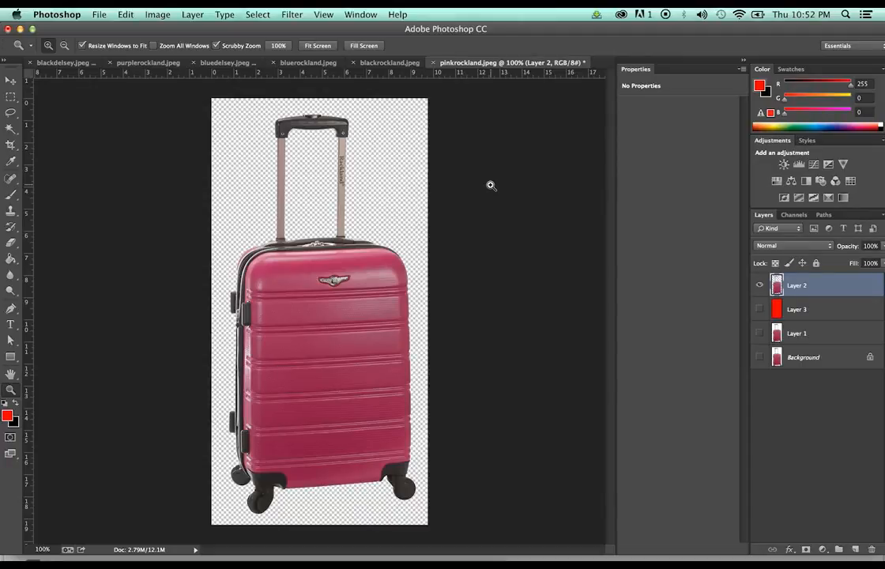
{"action": "left_click", "coordinate": [433, 63]}
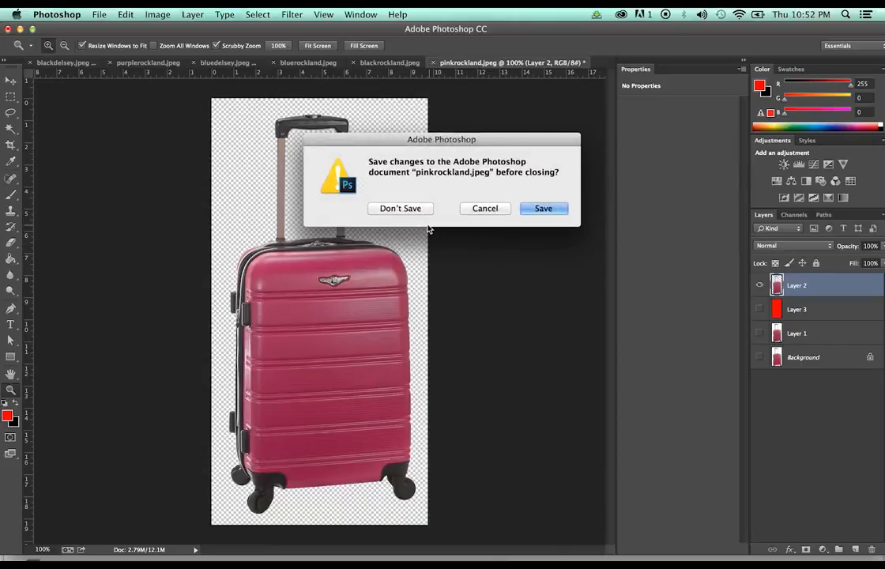
Discard the pink file's changes, duplicate blackrockland's Background to Layer 1, and undo a trial red fill
{"action": "left_click", "coordinate": [421, 210]}
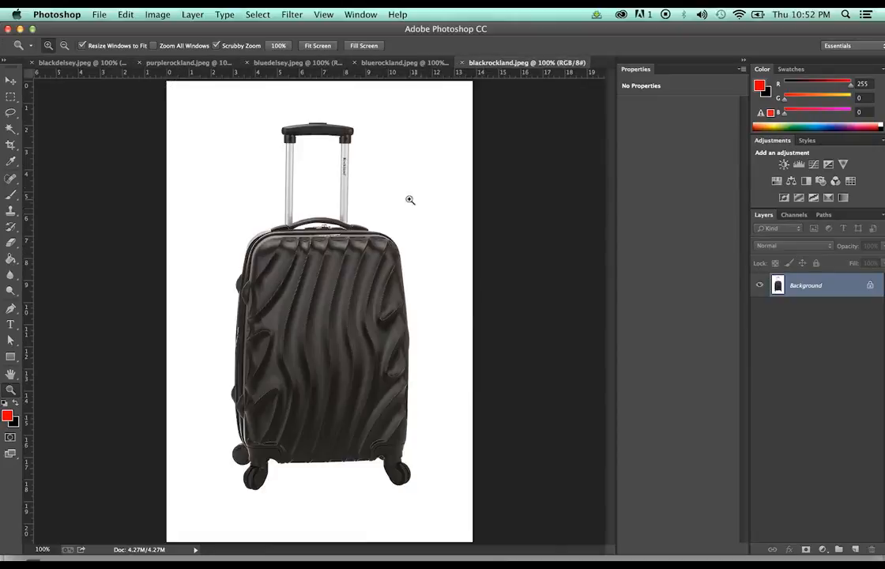
{"action": "left_click", "coordinate": [11, 260]}
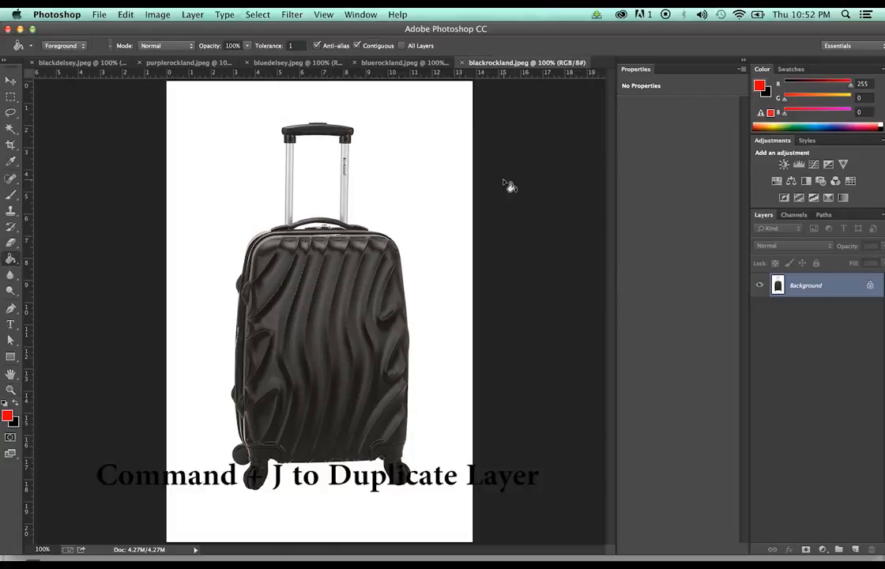
{"action": "key", "text": "super+j"}
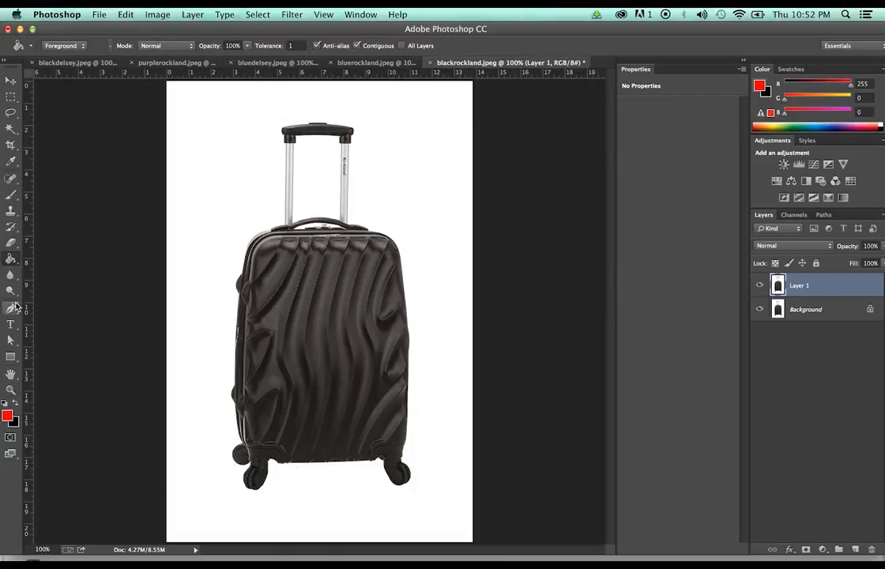
{"action": "left_click", "coordinate": [368, 164]}
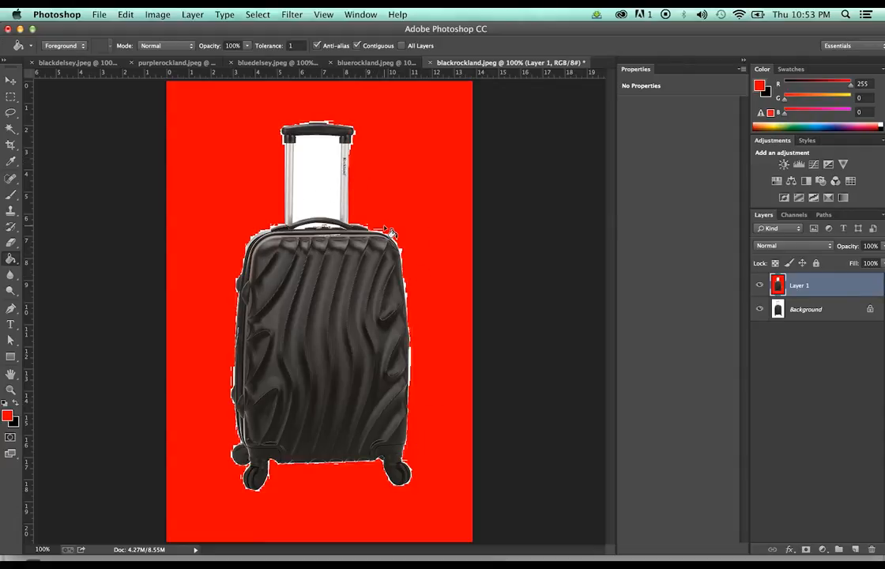
{"action": "key", "text": "super+z"}
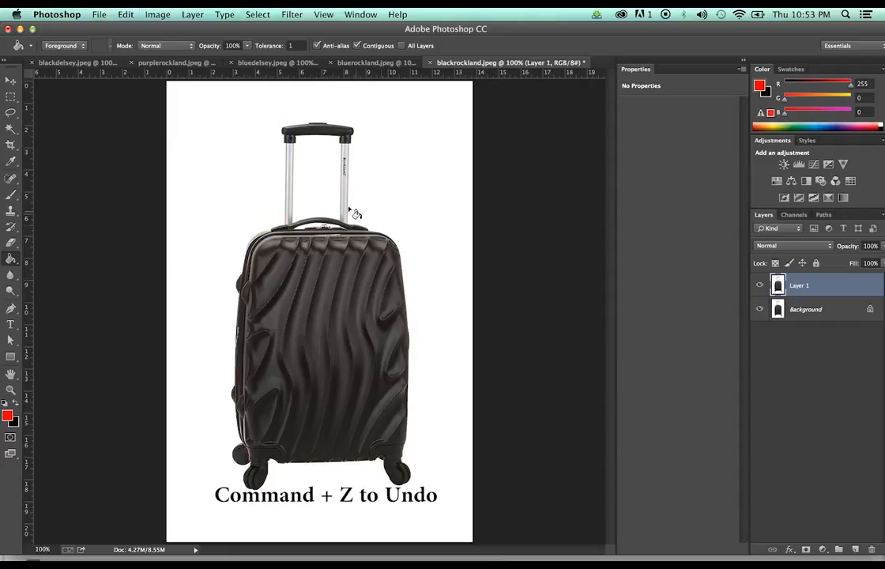
{"action": "key", "text": "w"}
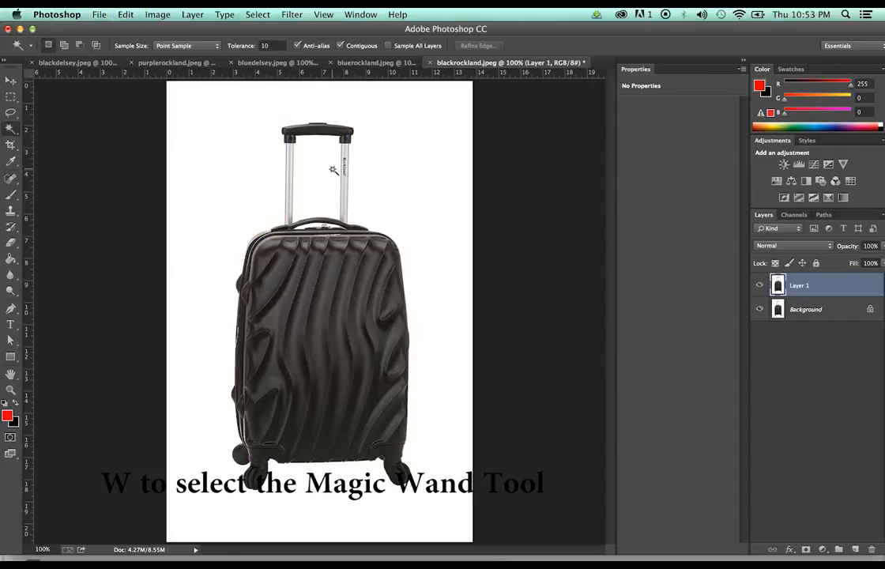
Magic Wand-select the white background and the gap inside the handle, zooming in to check
{"action": "left_click", "coordinate": [381, 158]}
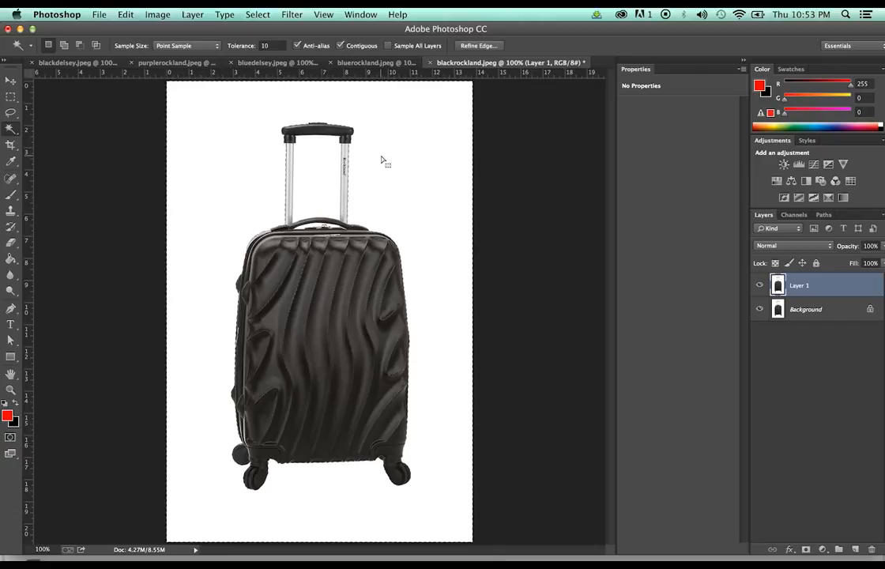
{"action": "left_click", "coordinate": [322, 181], "text": "shift"}
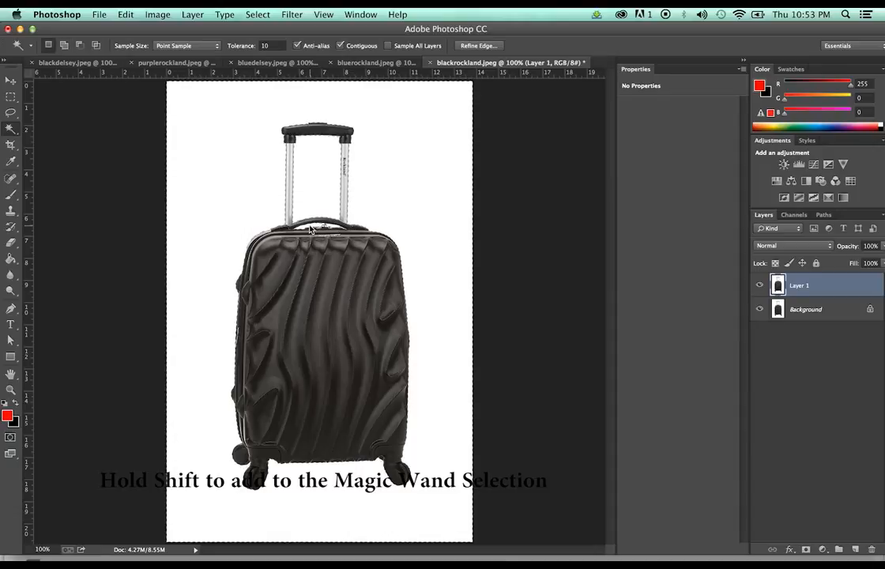
{"action": "left_click", "coordinate": [11, 390]}
{"action": "left_click_drag", "start_coordinate": [323, 226], "coordinate": [323, 226]}
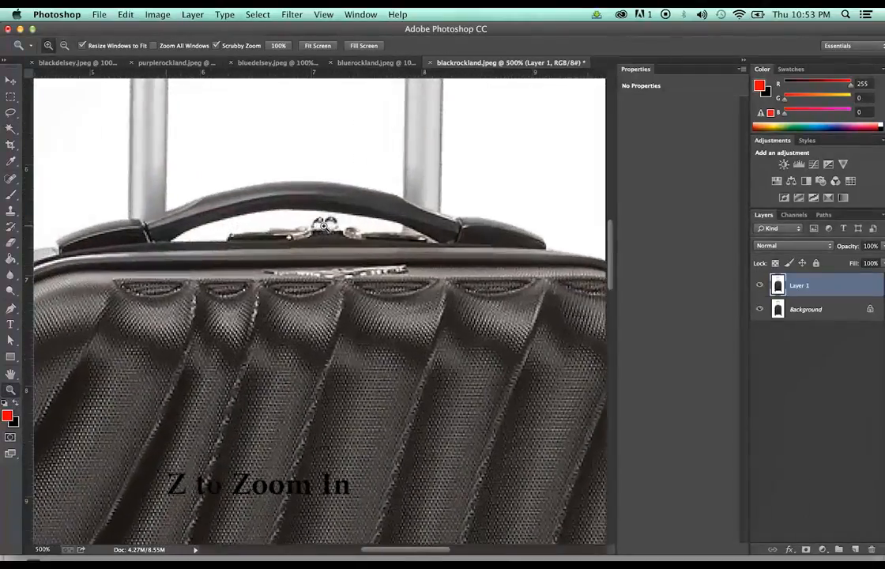
{"action": "left_click", "coordinate": [325, 226]}
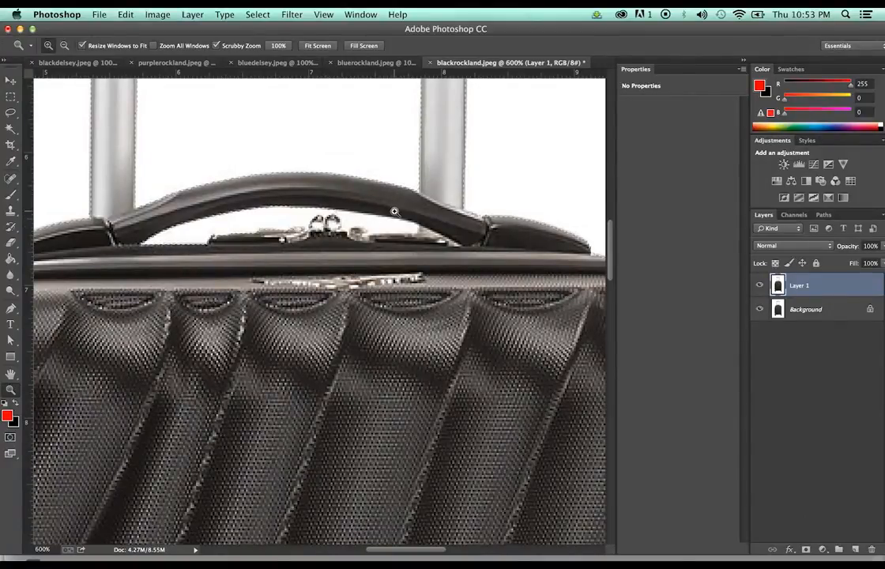
{"action": "key", "text": "w"}
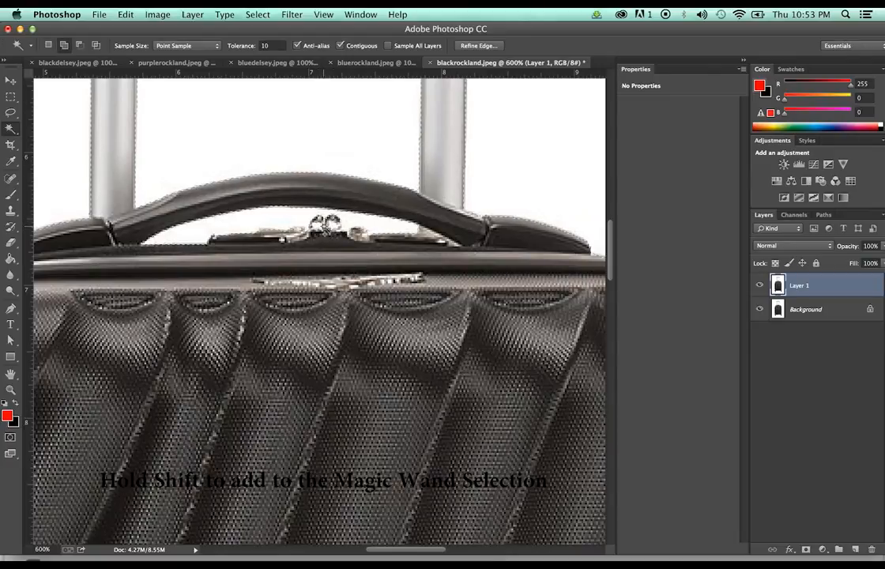
Invert the selection, paste the suitcase onto Layer 2, and hide Layer 1 and Background
{"action": "left_click", "coordinate": [259, 14]}
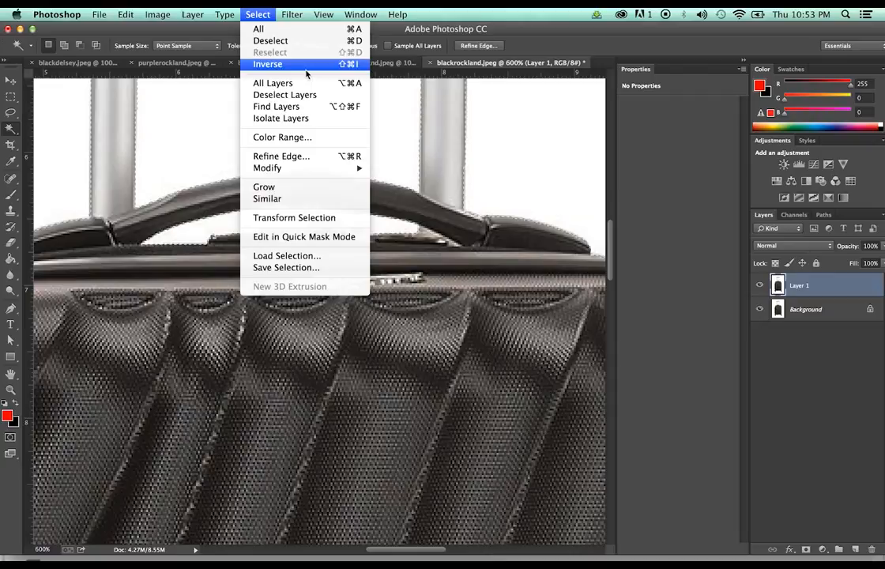
{"action": "left_click", "coordinate": [306, 65]}
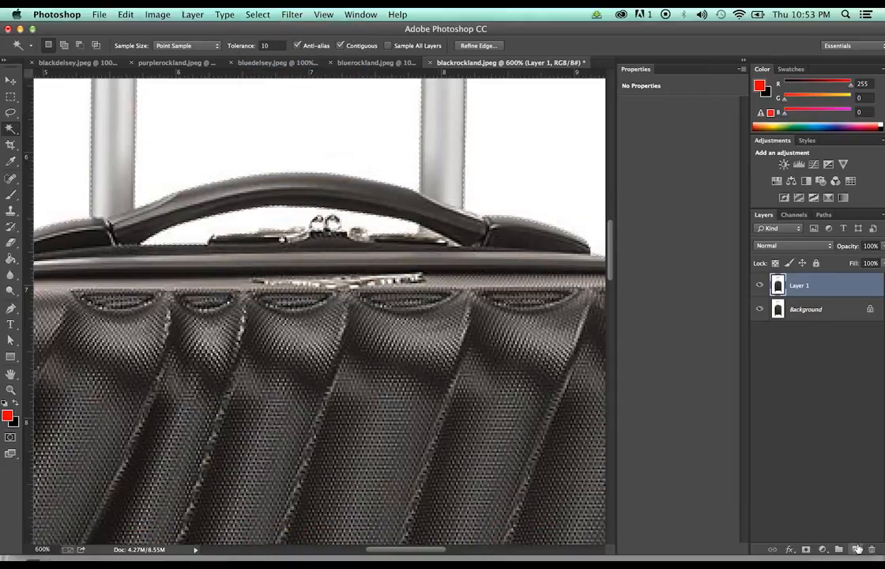
{"action": "key", "text": "super+v"}
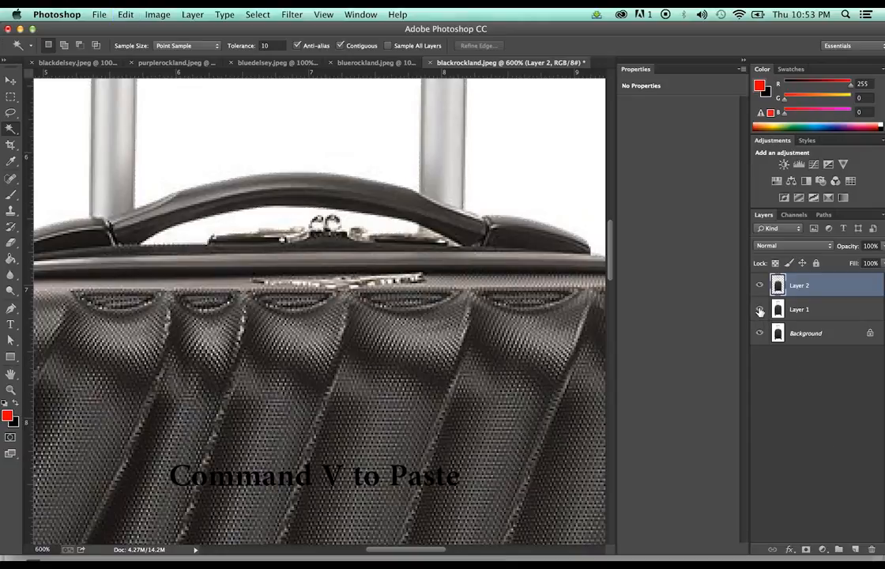
{"action": "left_click", "coordinate": [759, 309]}
{"action": "left_click", "coordinate": [760, 333]}
{"action": "key", "text": "z"}
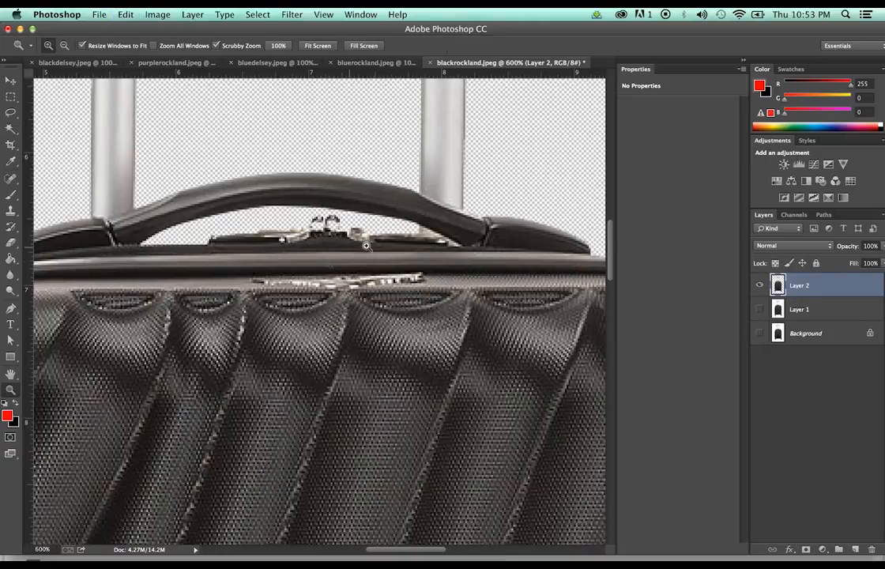
{"action": "left_click", "coordinate": [375, 246], "text": "alt"}
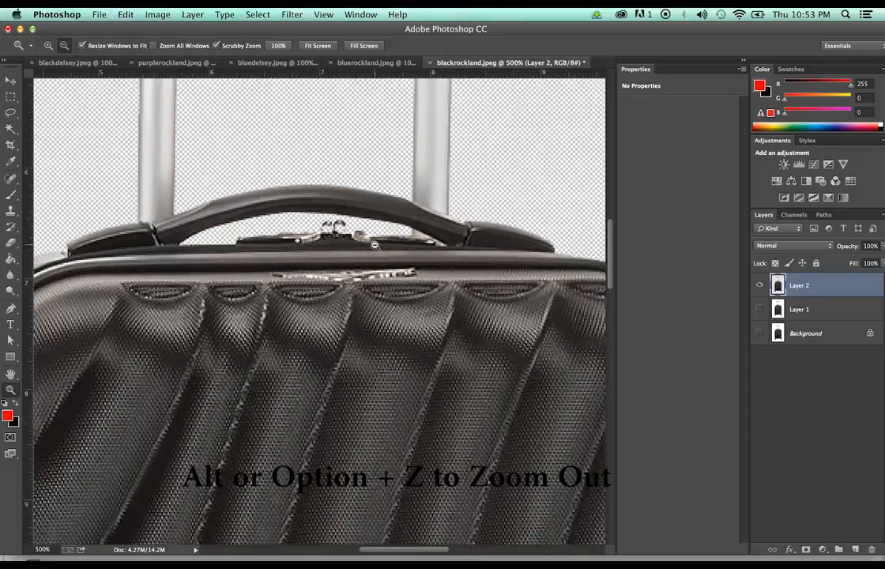
{"action": "left_click", "coordinate": [375, 245], "text": "alt"}
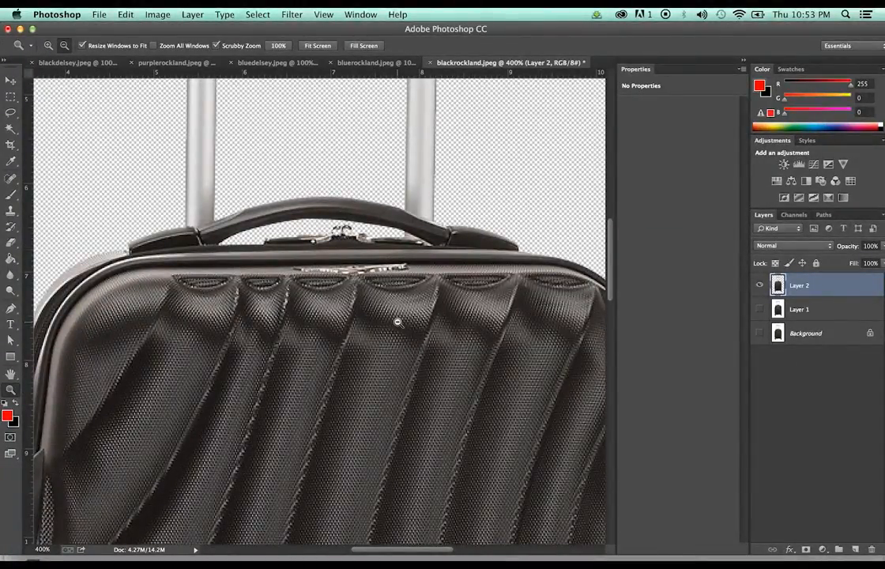
{"action": "left_click", "coordinate": [398, 321], "text": "alt"}
{"action": "left_click", "coordinate": [398, 321], "text": "alt"}
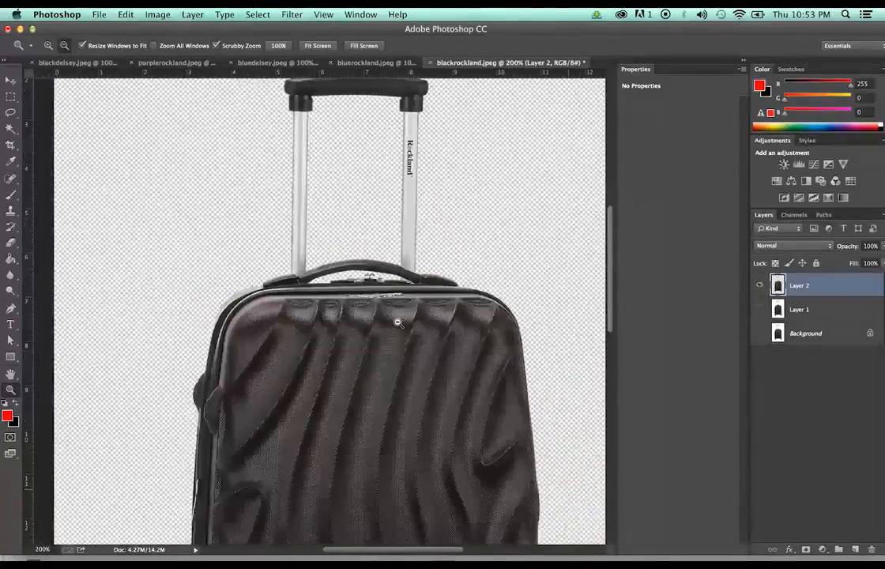
{"action": "left_click", "coordinate": [398, 322], "text": "alt"}
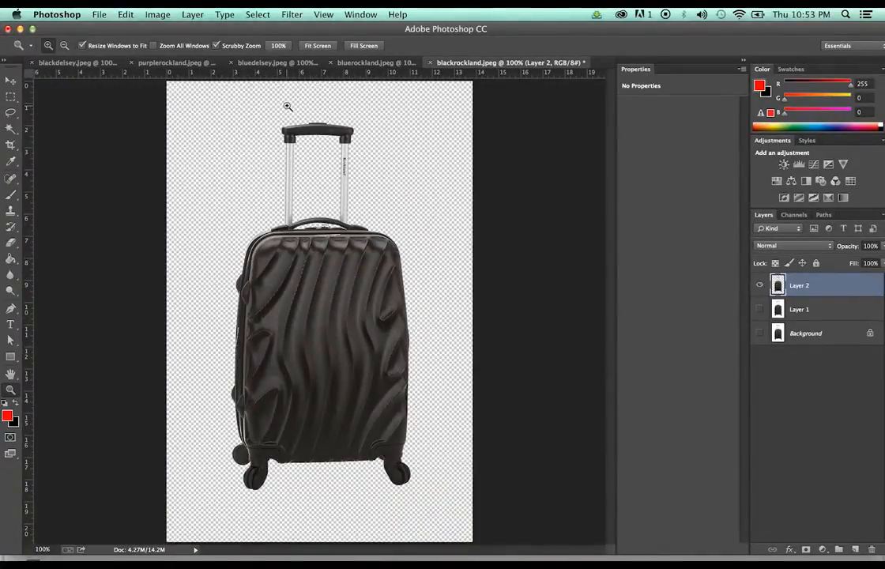
Crop the canvas by pulling the right, left, bottom and top edges in to the suitcase
{"action": "key", "text": "c"}
{"action": "left_click_drag", "start_coordinate": [472, 312], "coordinate": [450, 310]}
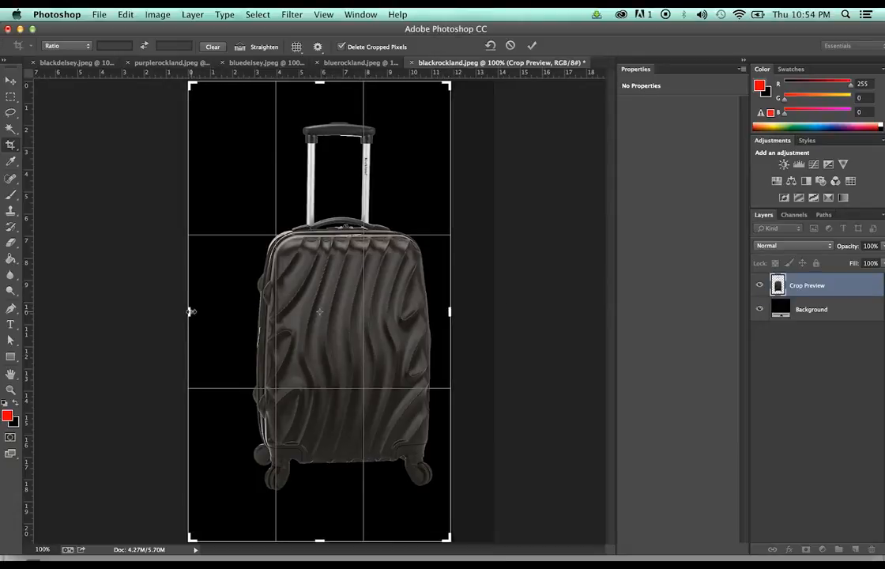
{"action": "left_click_drag", "start_coordinate": [189, 310], "coordinate": [216, 312]}
{"action": "left_click_drag", "start_coordinate": [318, 540], "coordinate": [322, 517]}
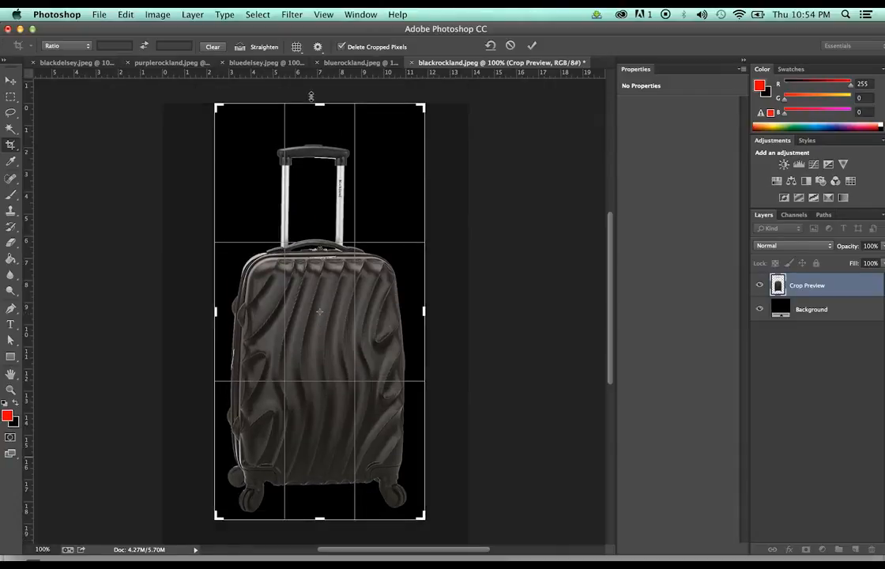
{"action": "left_click_drag", "start_coordinate": [317, 104], "coordinate": [317, 115]}
{"action": "key", "text": "Return"}
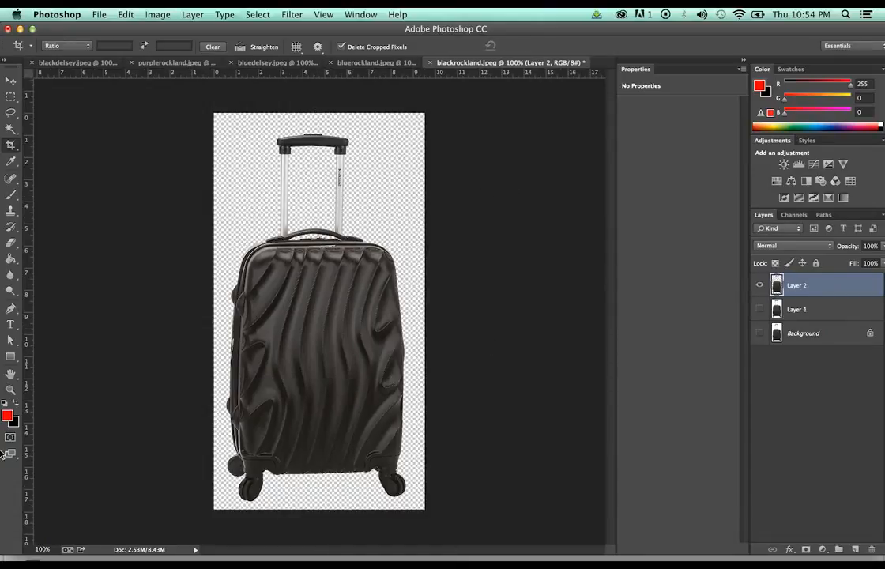
Fill a new Layer 3 with magenta and place it beneath the suitcase's Layer 2
{"action": "key", "text": "g"}
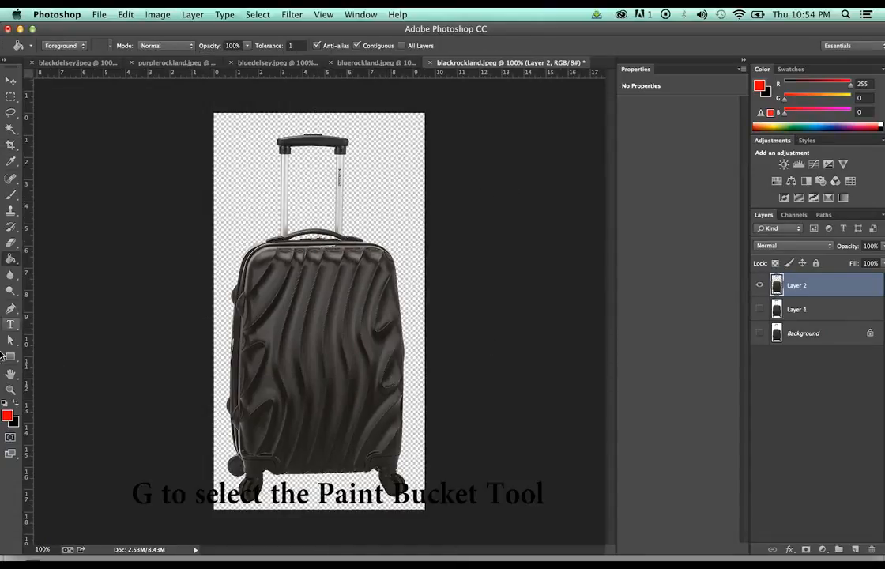
{"action": "left_click", "coordinate": [7, 416]}
{"action": "left_click", "coordinate": [230, 313]}
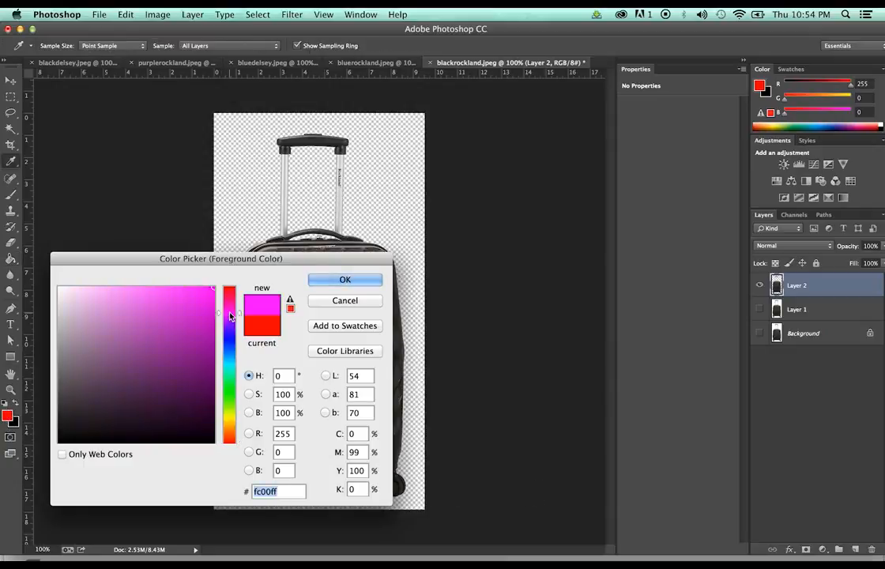
{"action": "left_click", "coordinate": [344, 279]}
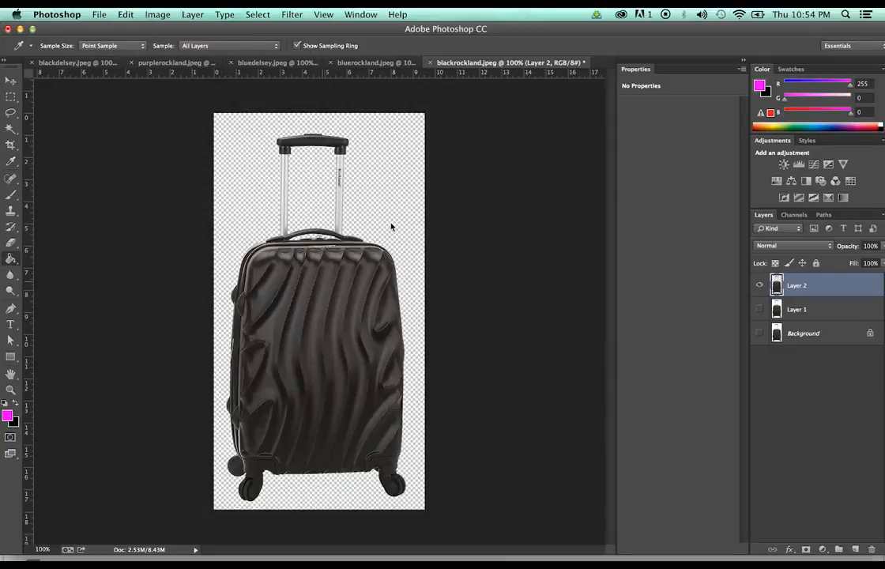
{"action": "left_click", "coordinate": [390, 199]}
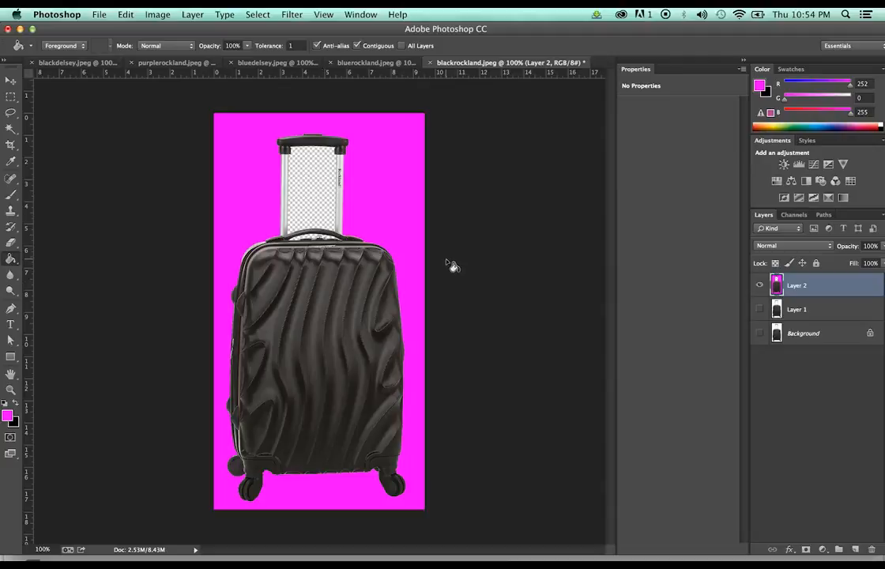
{"action": "key", "text": "super+z"}
{"action": "key", "text": "super+shift+alt+n"}
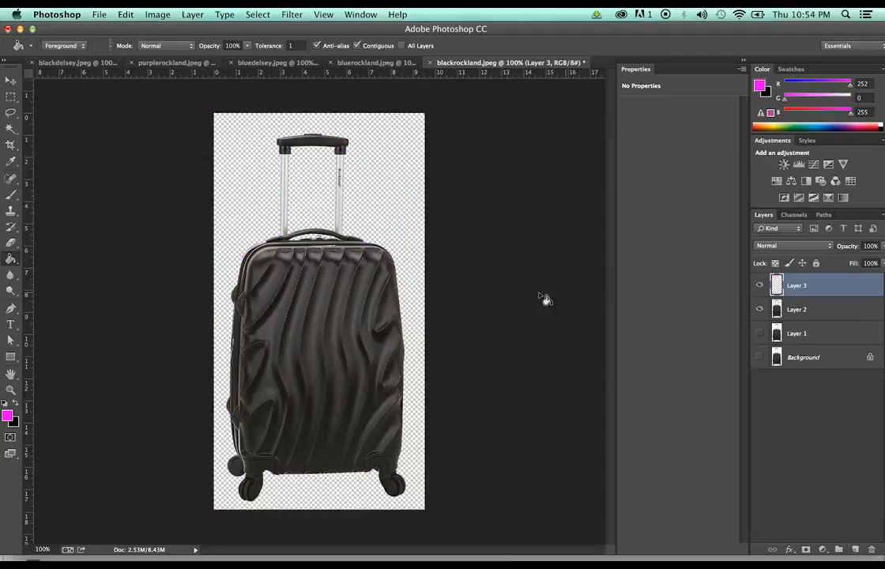
{"action": "left_click", "coordinate": [374, 175]}
{"action": "mouse_move", "coordinate": [799, 287]}
{"action": "left_mouse_down"}
{"action": "mouse_move", "coordinate": [808, 316]}
{"action": "mouse_move", "coordinate": [801, 312]}
{"action": "left_mouse_up"}
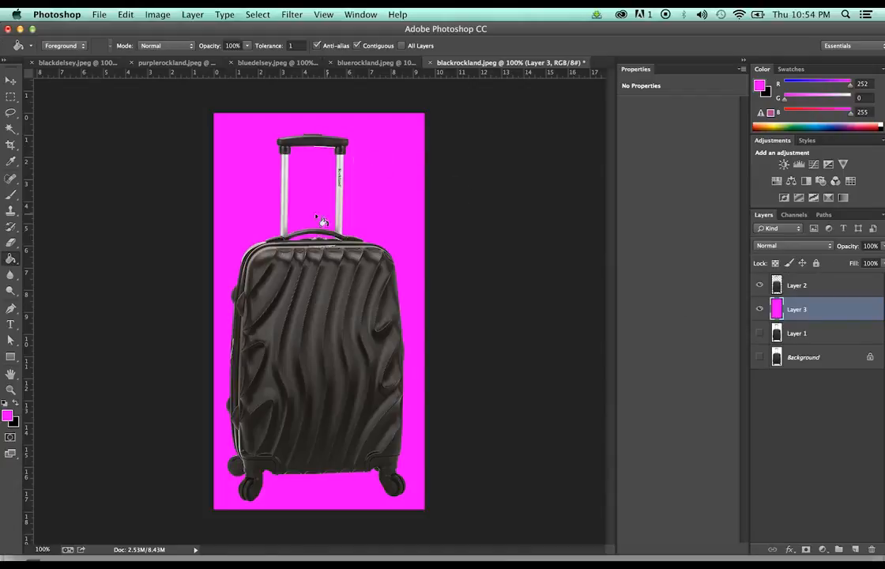
Erase the leftover white strip under the top handle on Layer 2
{"action": "key", "text": "e"}
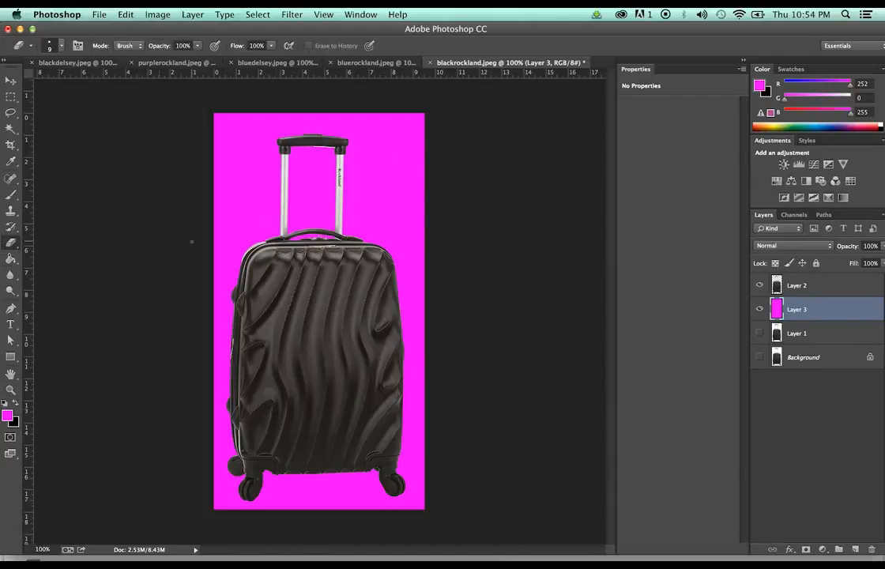
{"action": "key", "text": "z"}
{"action": "left_click", "coordinate": [316, 172]}
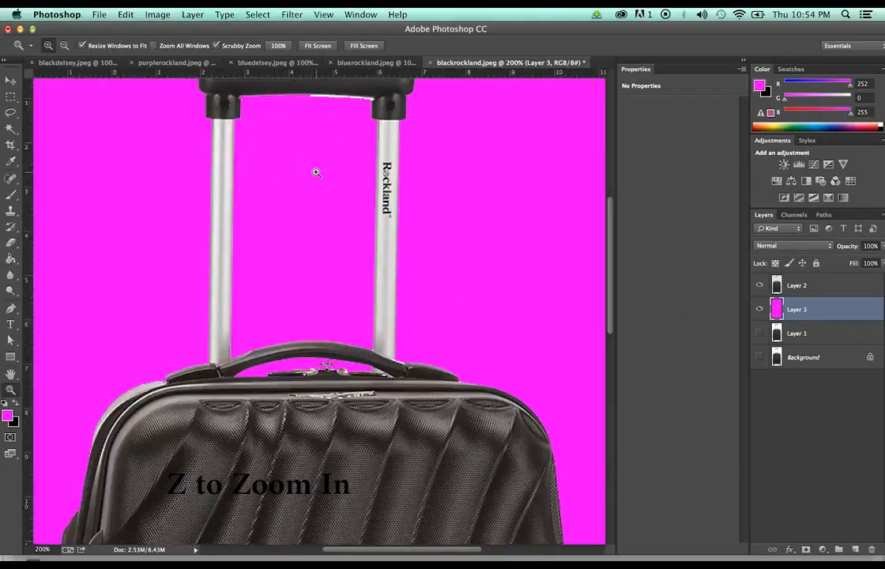
{"action": "left_click", "coordinate": [316, 172]}
{"action": "key", "text": "e"}
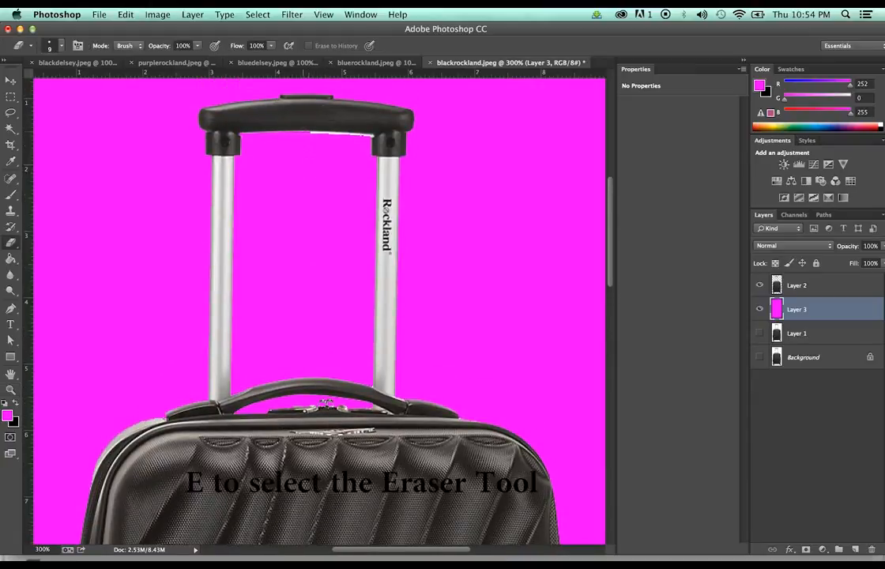
{"action": "left_click", "coordinate": [303, 135]}
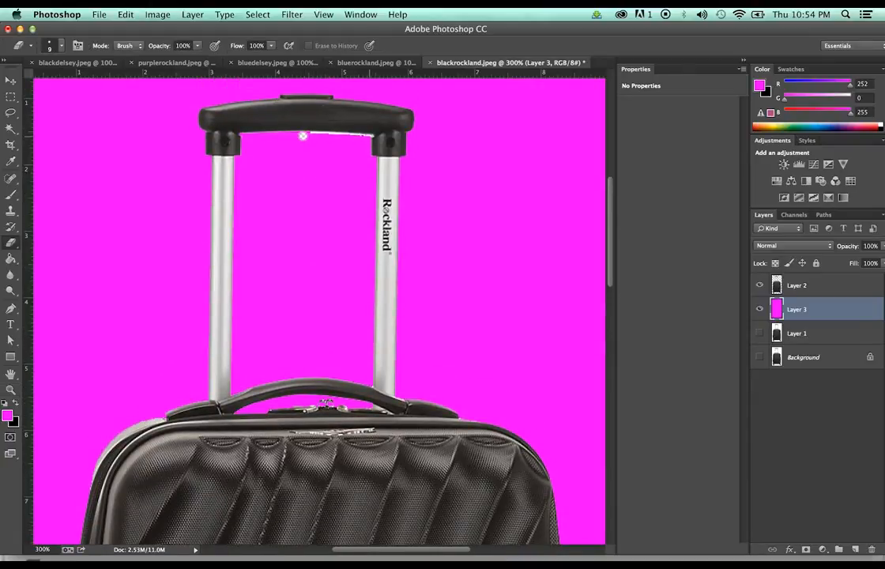
{"action": "left_click", "coordinate": [821, 286]}
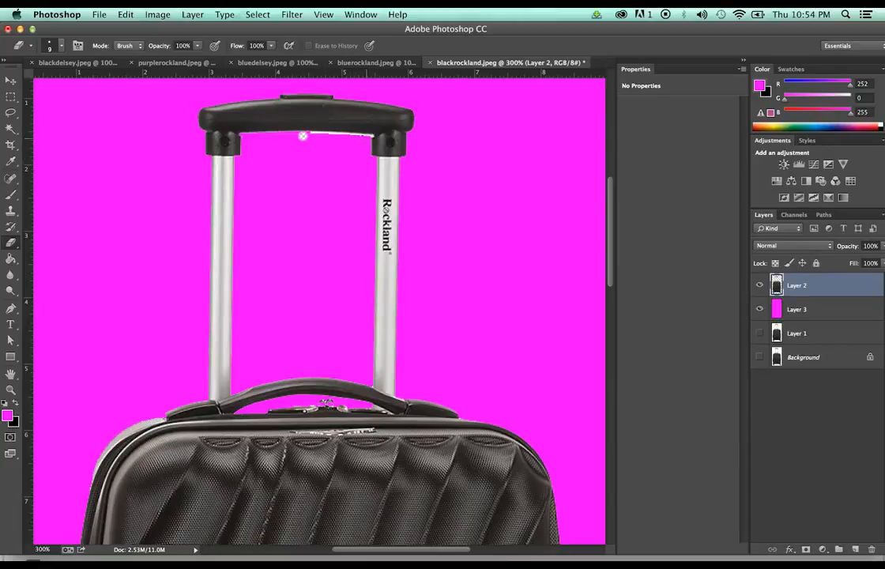
{"action": "left_click_drag", "start_coordinate": [306, 136], "coordinate": [367, 139]}
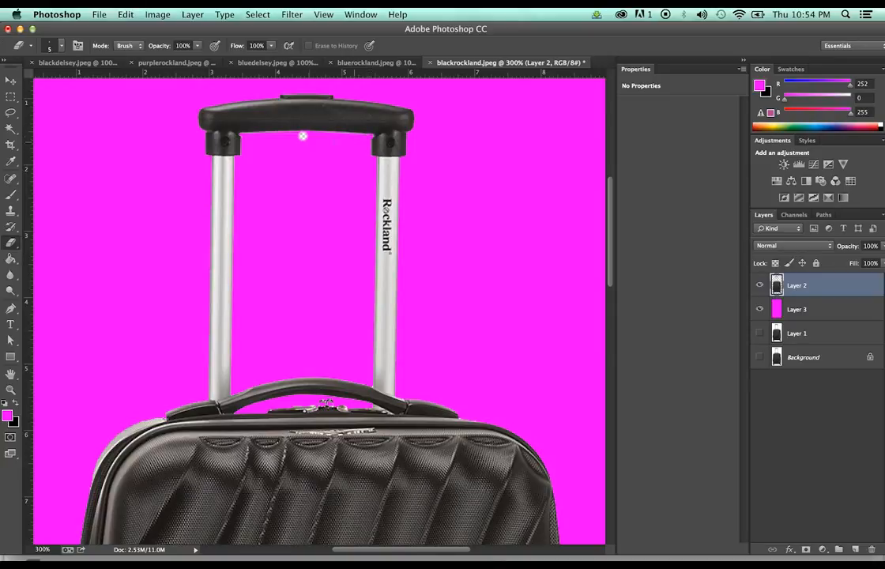
Inspect the black suitcase's edges against the magenta at 300%, then zoom back out to 100%
{"action": "scroll", "coordinate": [302, 136], "scroll_direction": "down", "scroll_amount": 4}
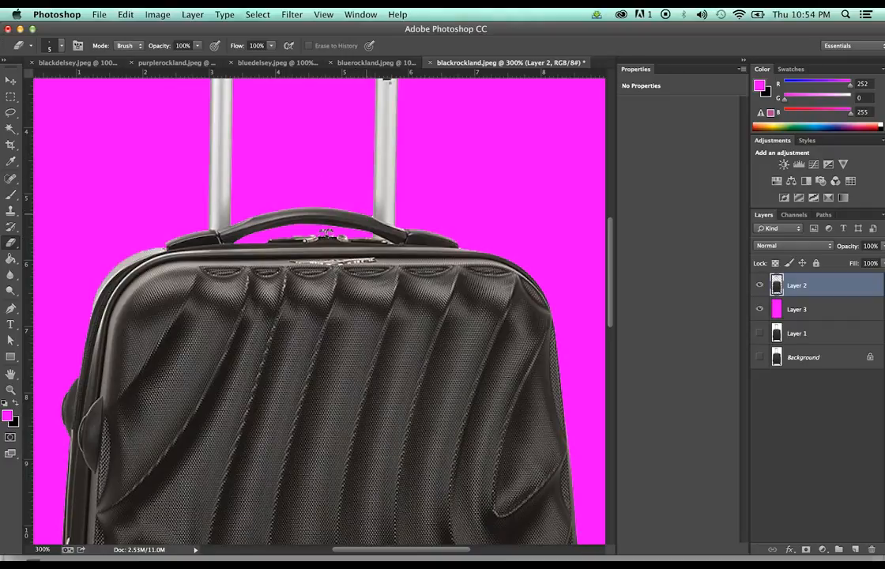
{"action": "scroll", "coordinate": [241, 194], "scroll_direction": "down", "scroll_amount": 10}
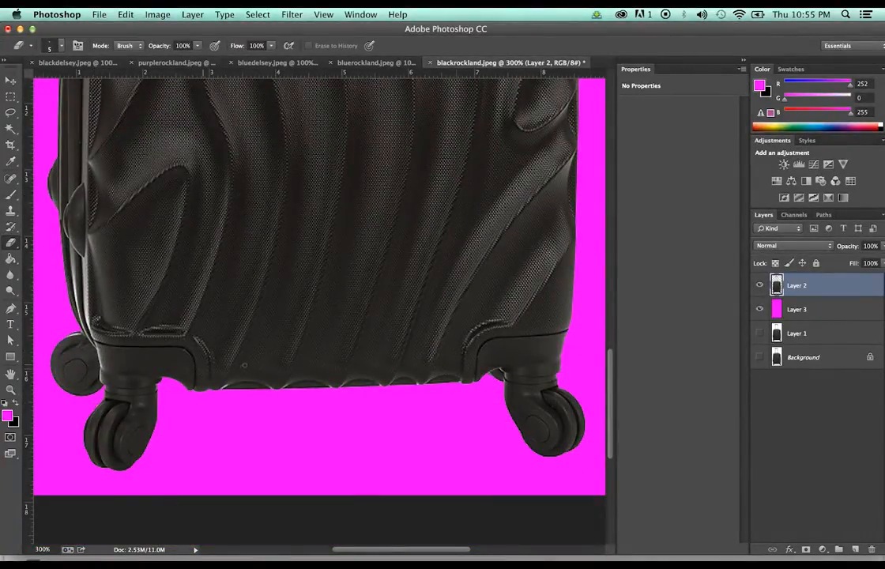
{"action": "scroll", "coordinate": [244, 365], "scroll_direction": "up", "scroll_amount": 10}
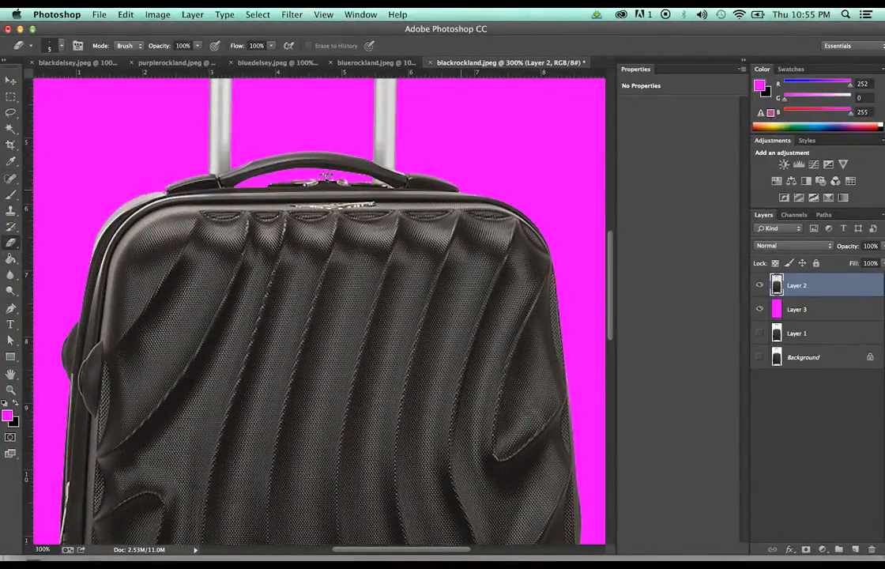
{"action": "key", "text": "z"}
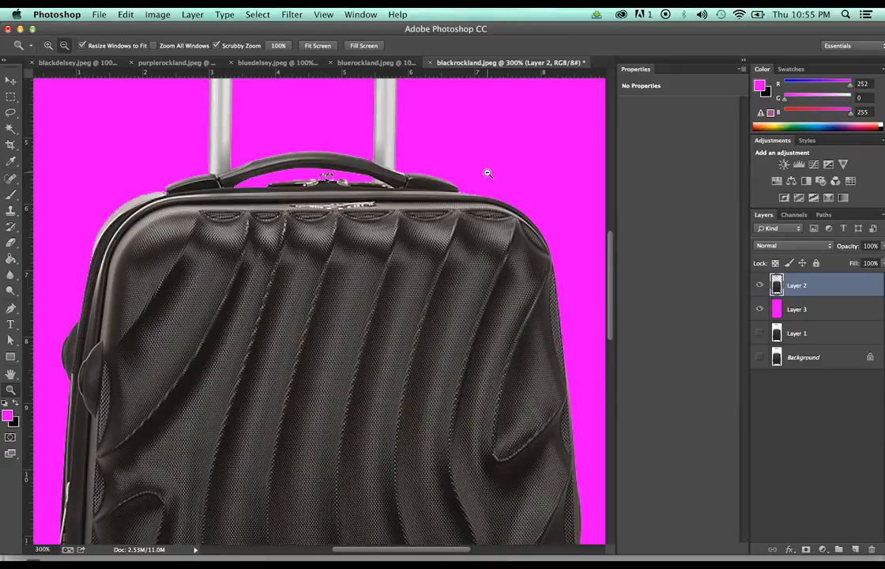
{"action": "left_click", "coordinate": [488, 173], "text": "alt"}
{"action": "left_click", "coordinate": [487, 173], "text": "alt"}
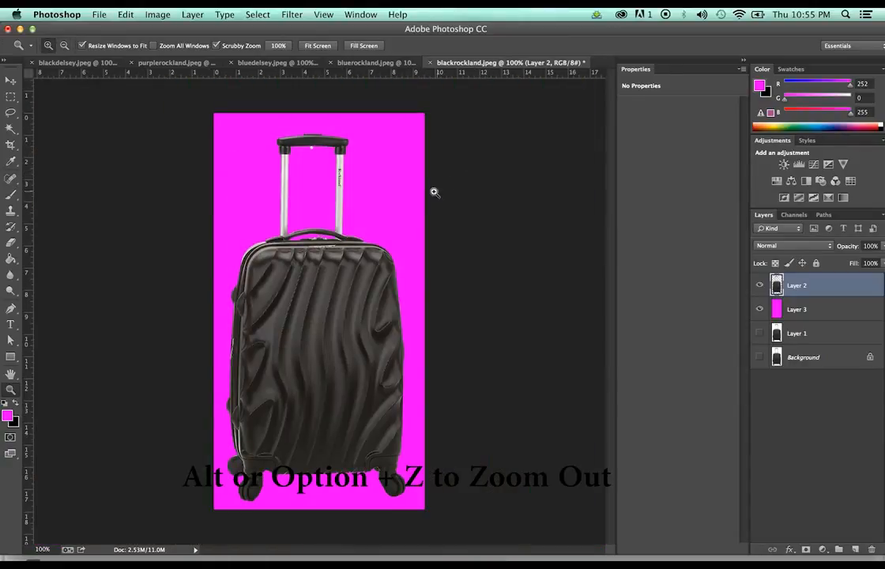
Hide the magenta Layer 3 and crop the canvas, nudging the top edge down
{"action": "left_click", "coordinate": [759, 309]}
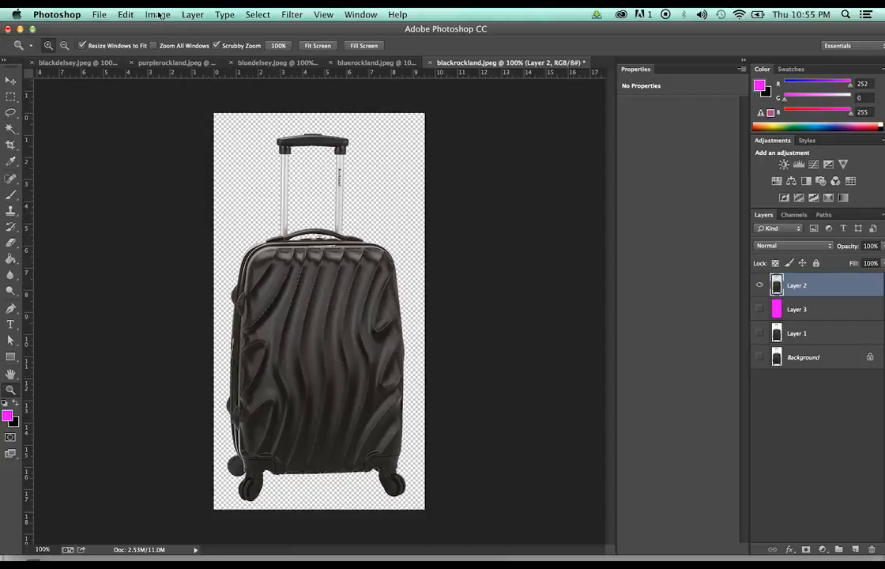
{"action": "key", "text": "c"}
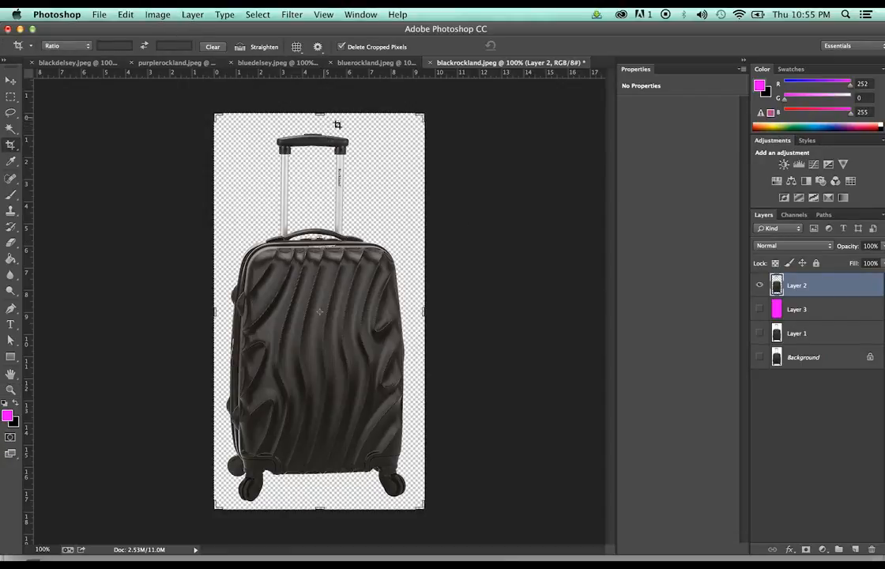
{"action": "left_click_drag", "start_coordinate": [320, 114], "coordinate": [319, 118]}
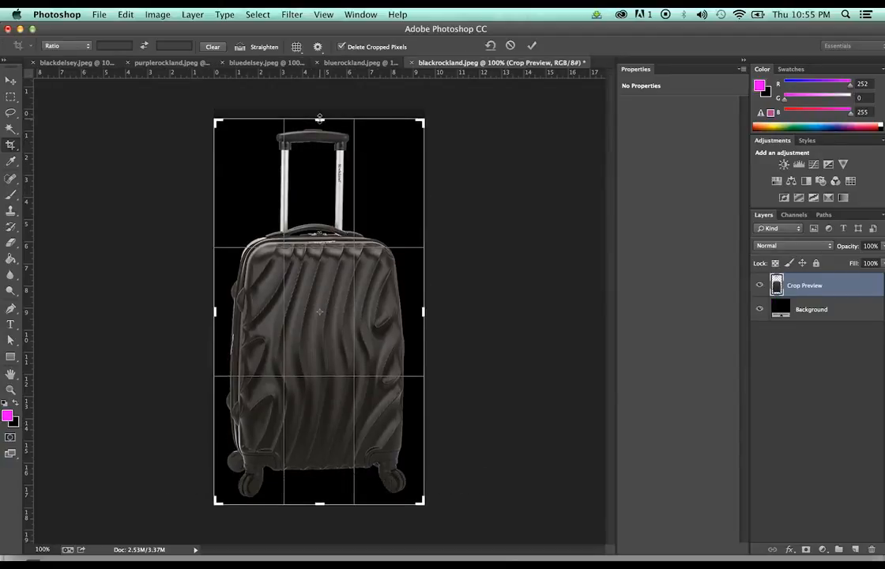
{"action": "key", "text": "Tab"}
{"action": "key", "text": "Tab"}
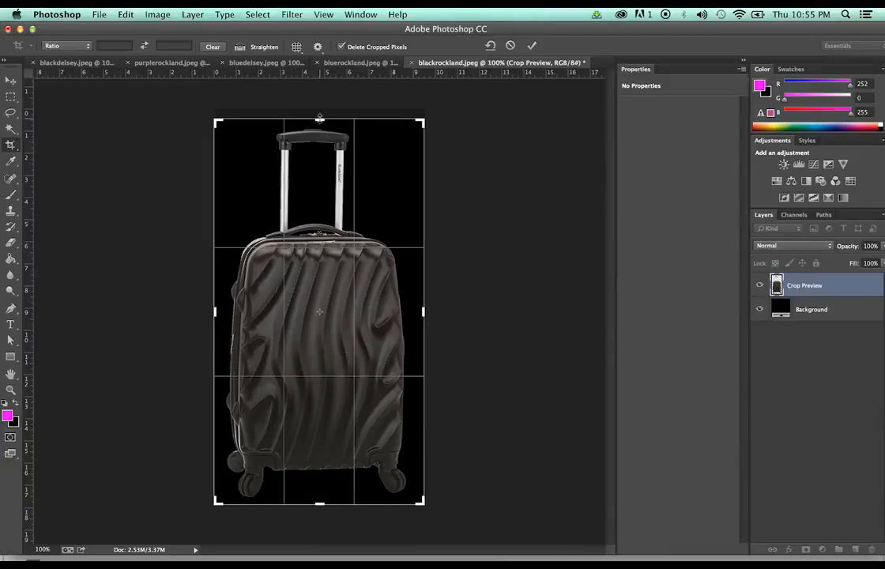
{"action": "key", "text": "Return"}
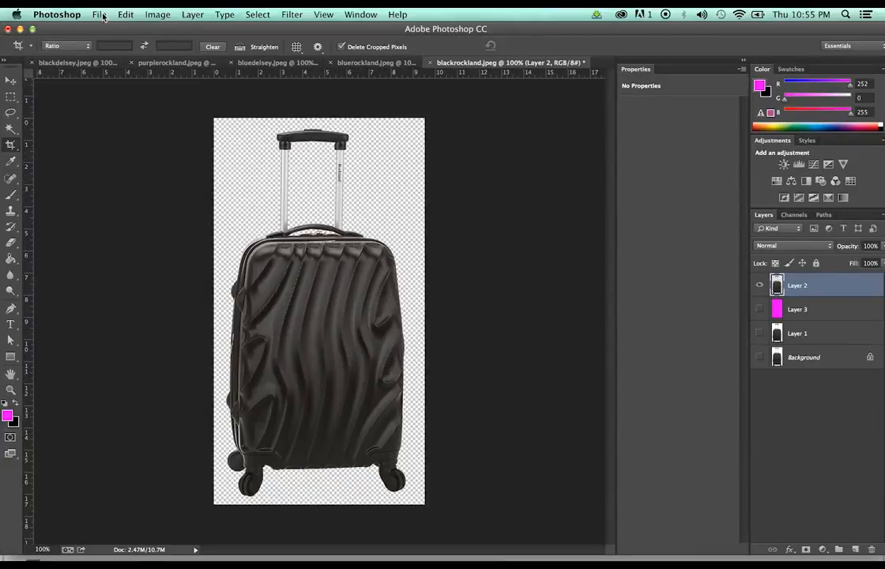
Save the black suitcase as a PNG, then close the document without saving changes
{"action": "left_click", "coordinate": [100, 14]}
{"action": "left_click", "coordinate": [123, 148]}
{"action": "left_click", "coordinate": [523, 201]}
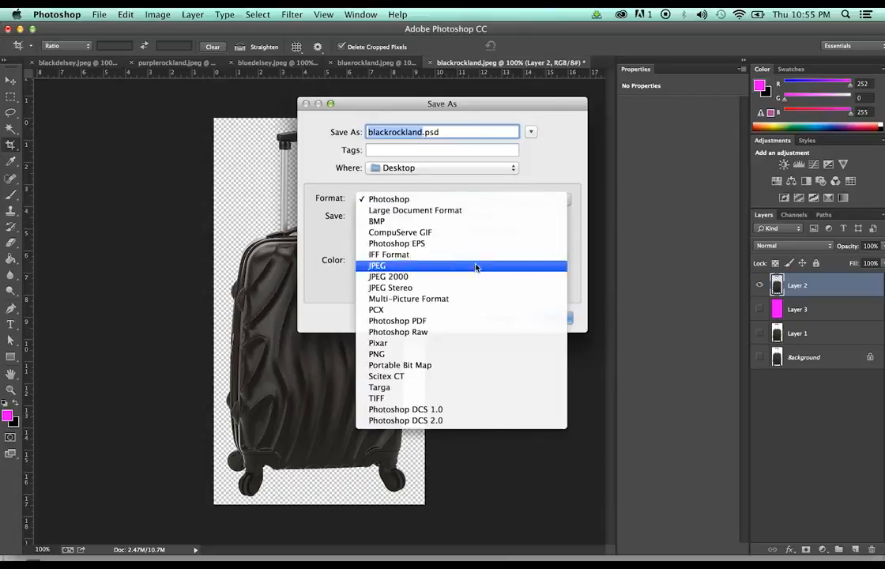
{"action": "left_click", "coordinate": [466, 354]}
{"action": "left_click", "coordinate": [555, 316]}
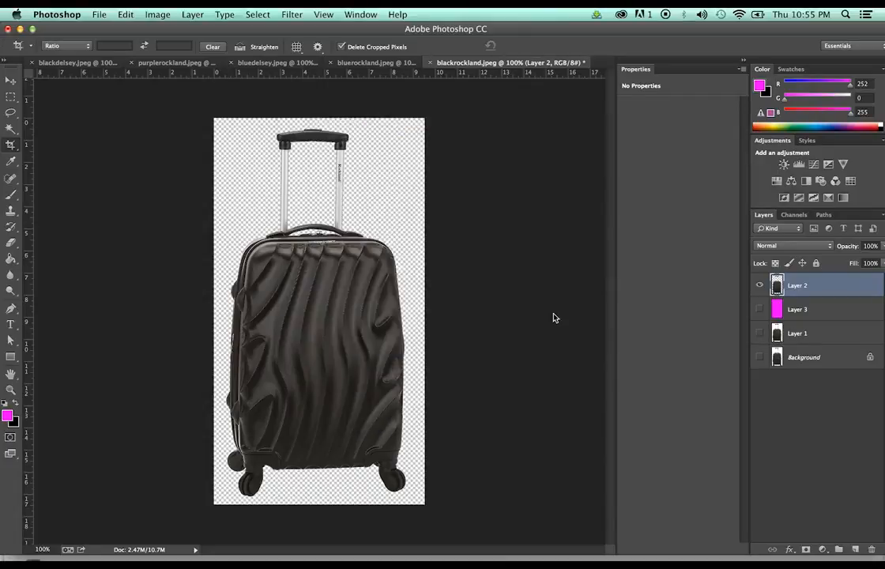
{"action": "left_click", "coordinate": [492, 190]}
{"action": "left_click", "coordinate": [429, 63]}
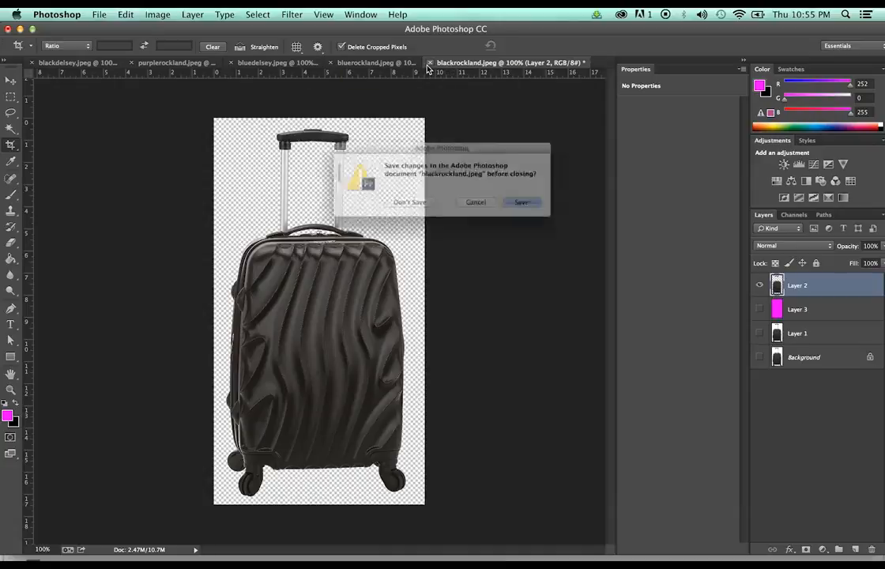
{"action": "left_click", "coordinate": [401, 207]}
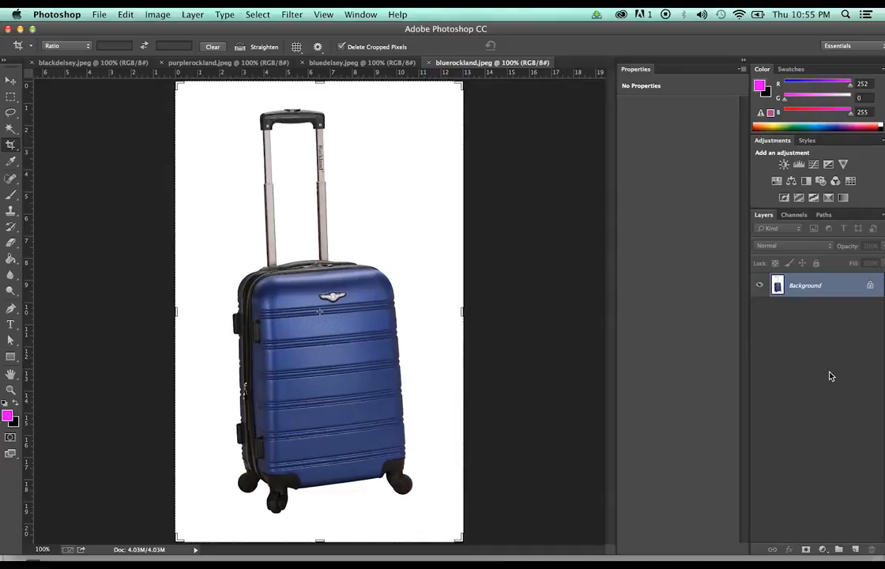
Duplicate the background, Magic Wand the white, invert, and paste the blue suitcase onto Layer 2 over transparency
{"action": "key", "text": "super+j"}
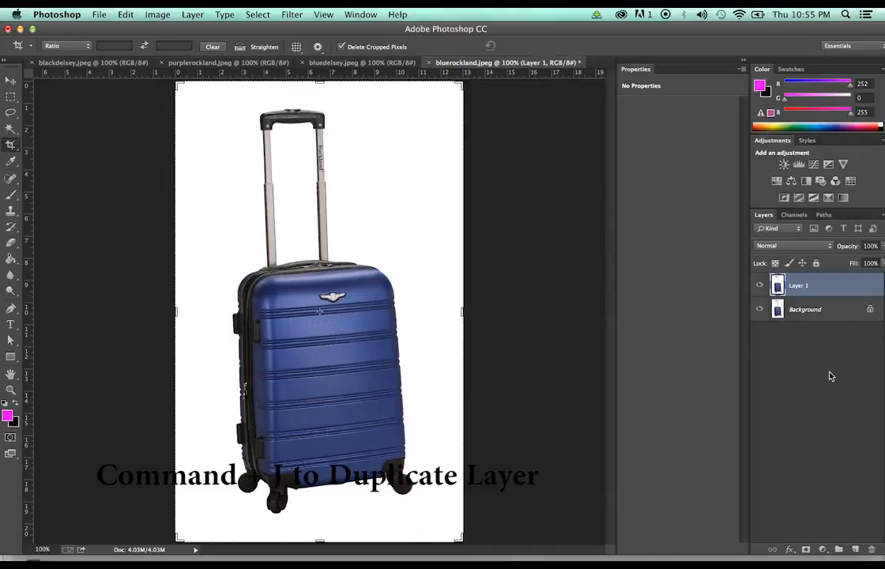
{"action": "left_click", "coordinate": [759, 310]}
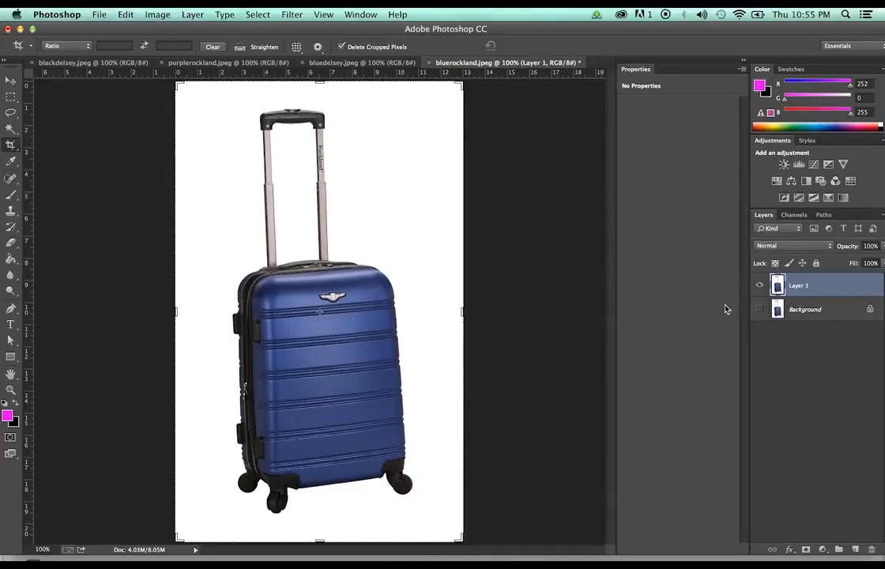
{"action": "key", "text": "w"}
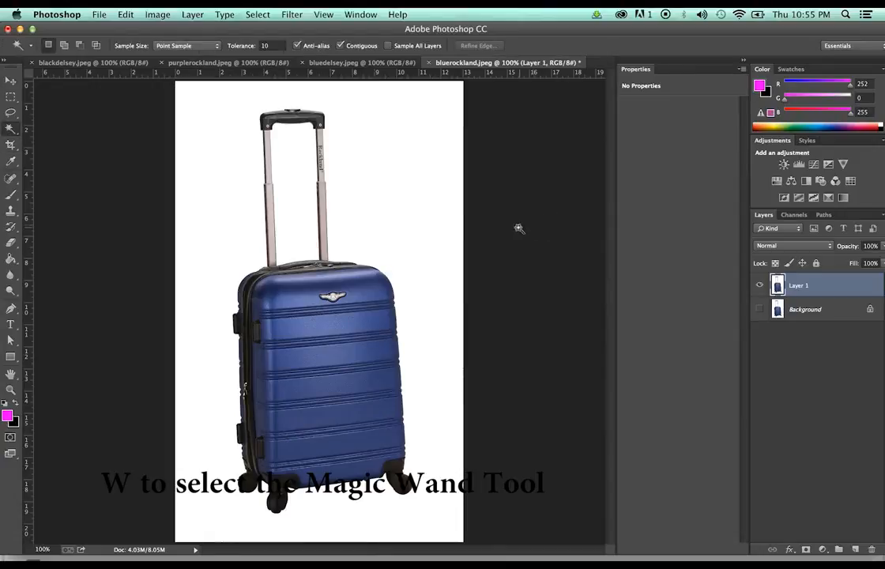
{"action": "left_click", "coordinate": [409, 171]}
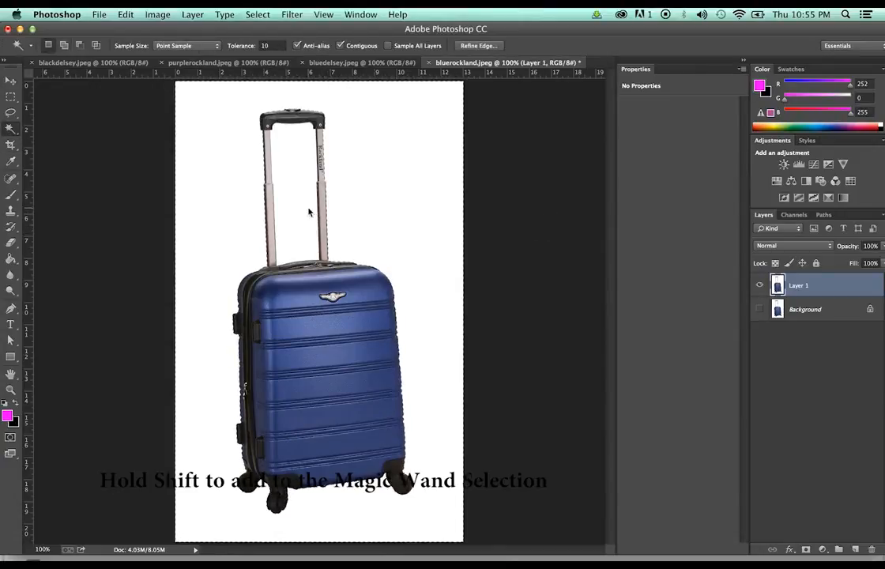
{"action": "left_click", "coordinate": [257, 14]}
{"action": "left_click", "coordinate": [273, 64]}
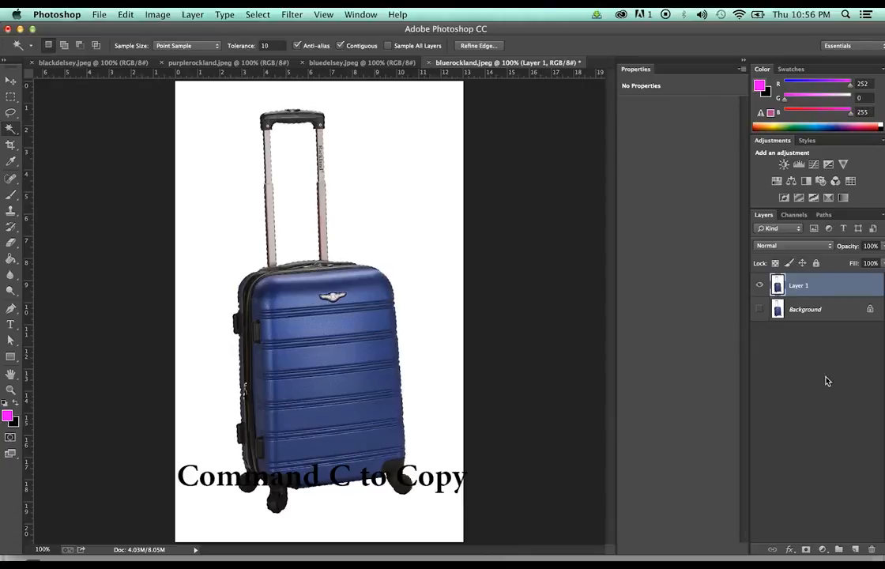
{"action": "key", "text": "super+v"}
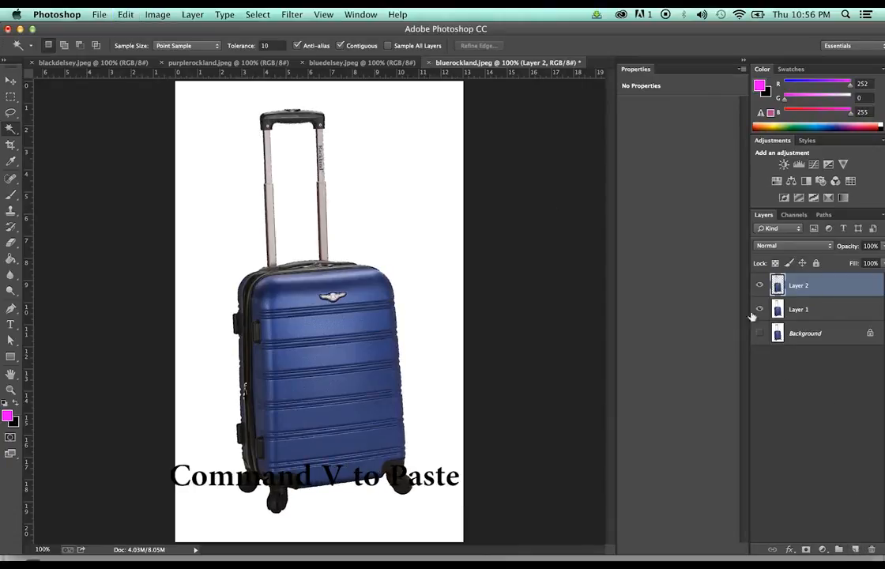
{"action": "left_click", "coordinate": [760, 309]}
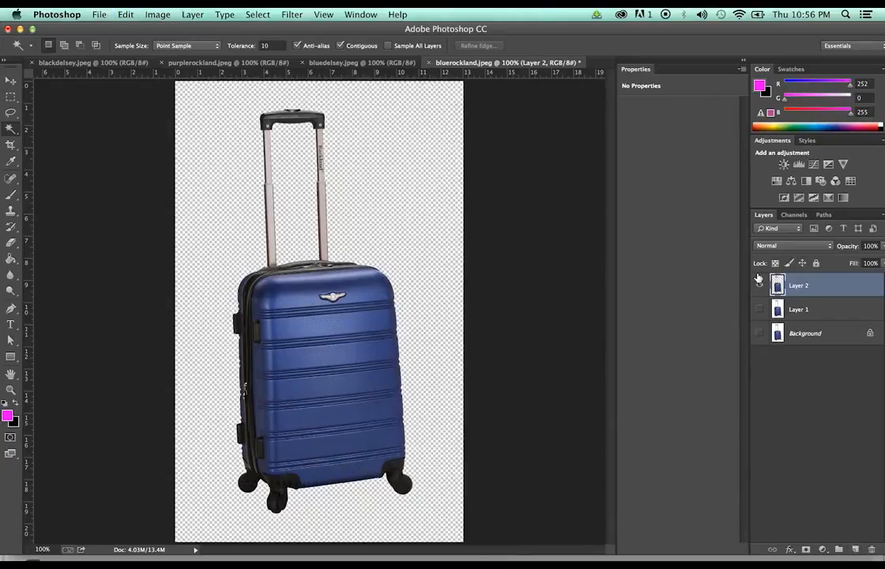
Crop the canvas tight around the blue suitcase to 690 × 1383 px
{"action": "key", "text": "c"}
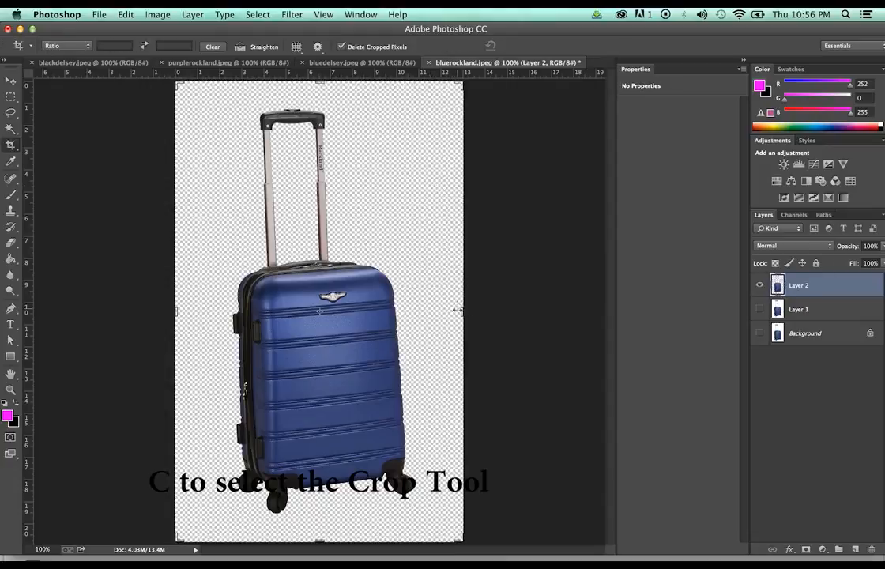
{"action": "left_click_drag", "start_coordinate": [457, 310], "coordinate": [446, 317]}
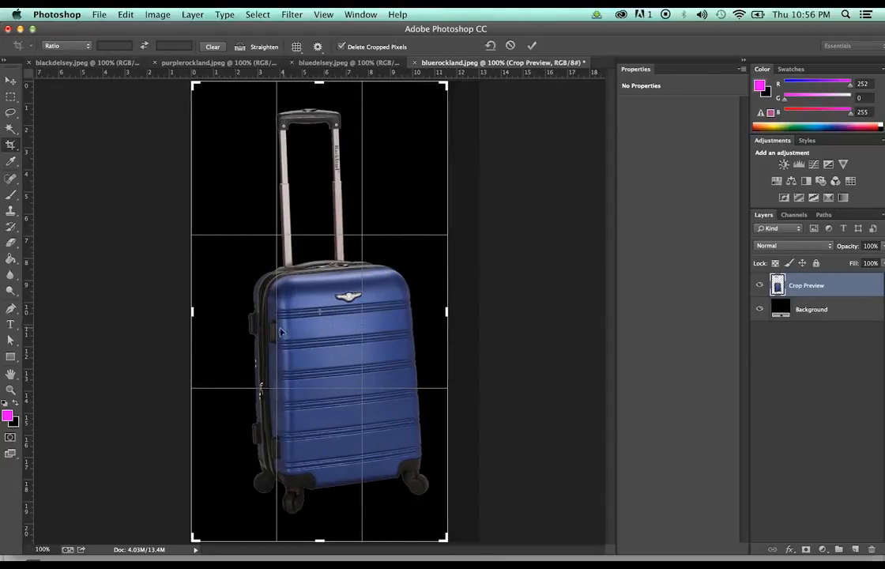
{"action": "left_click_drag", "start_coordinate": [192, 311], "coordinate": [211, 313]}
{"action": "left_click_drag", "start_coordinate": [316, 537], "coordinate": [318, 529]}
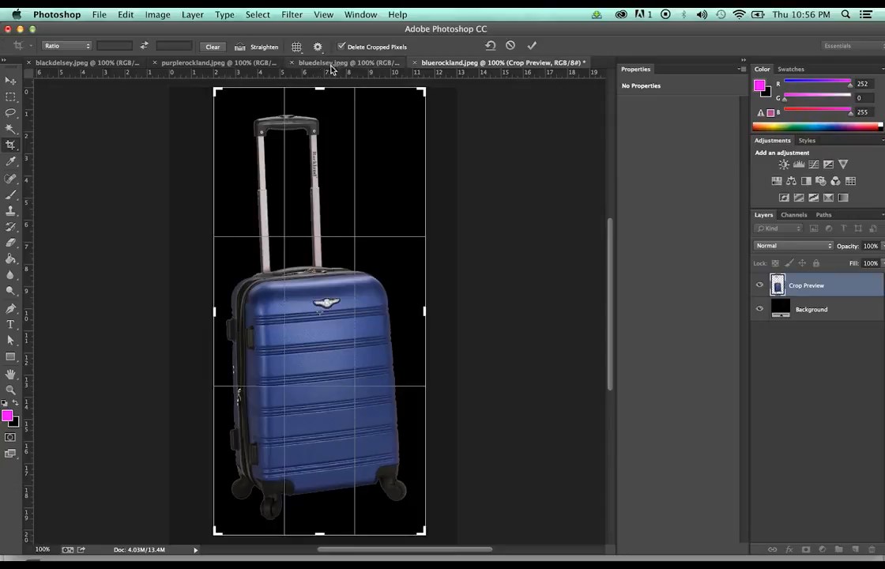
{"action": "left_click_drag", "start_coordinate": [318, 90], "coordinate": [319, 91]}
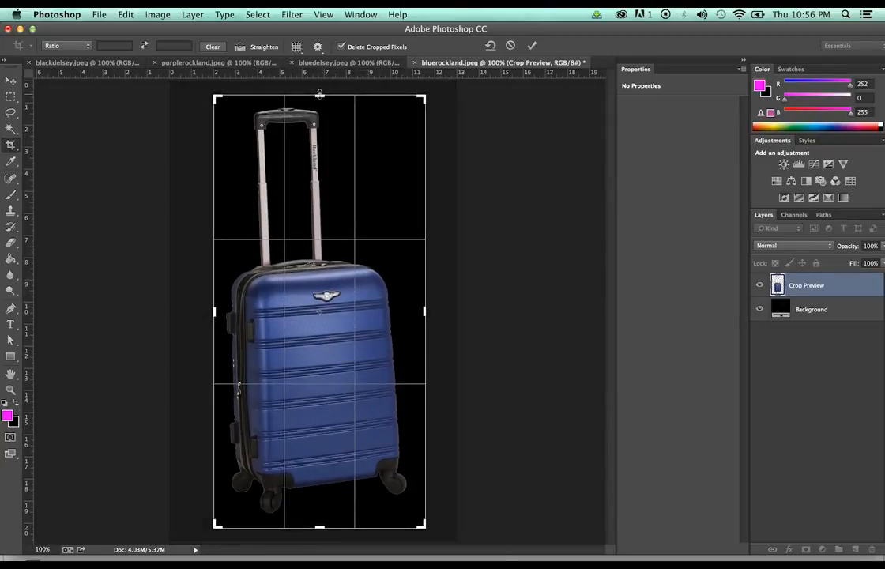
{"action": "key", "text": "Return"}
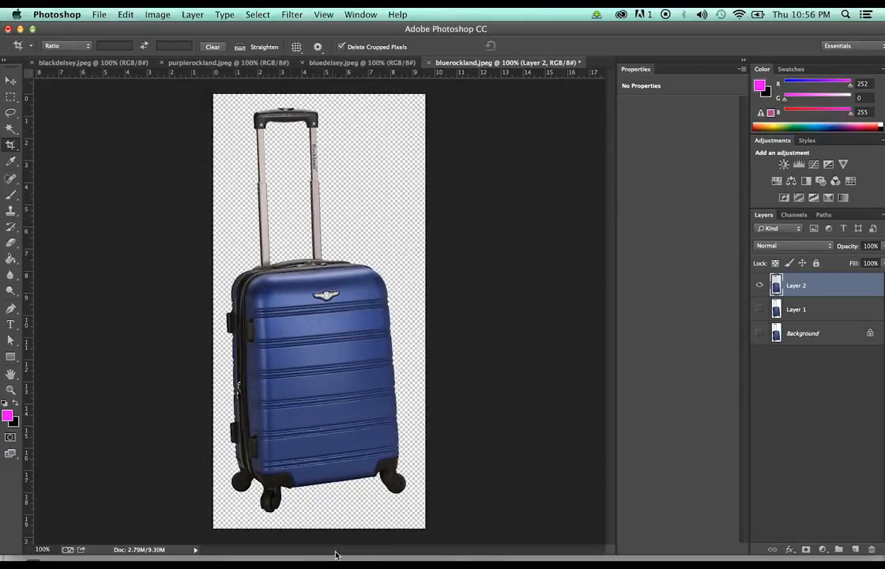
{"action": "left_click", "coordinate": [346, 411]}
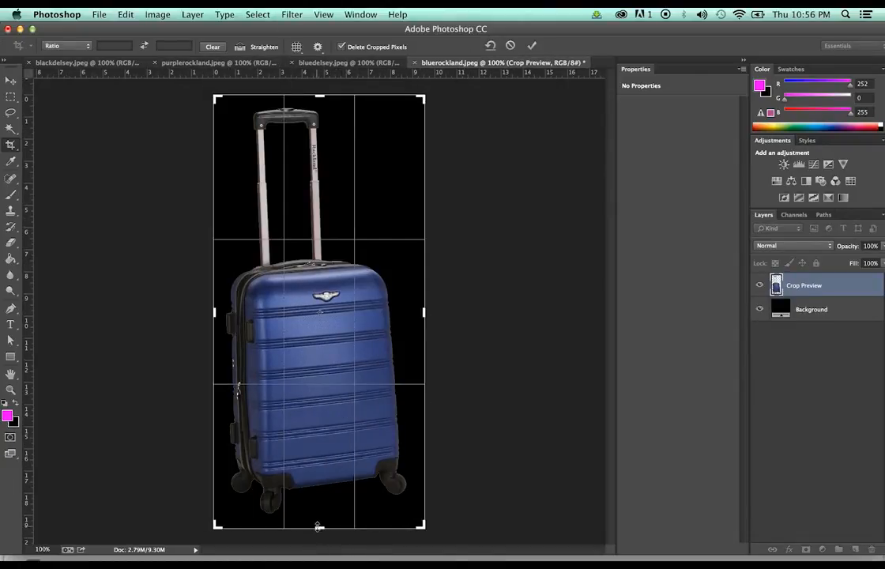
{"action": "left_click_drag", "start_coordinate": [318, 525], "coordinate": [319, 519]}
{"action": "key", "text": "Return"}
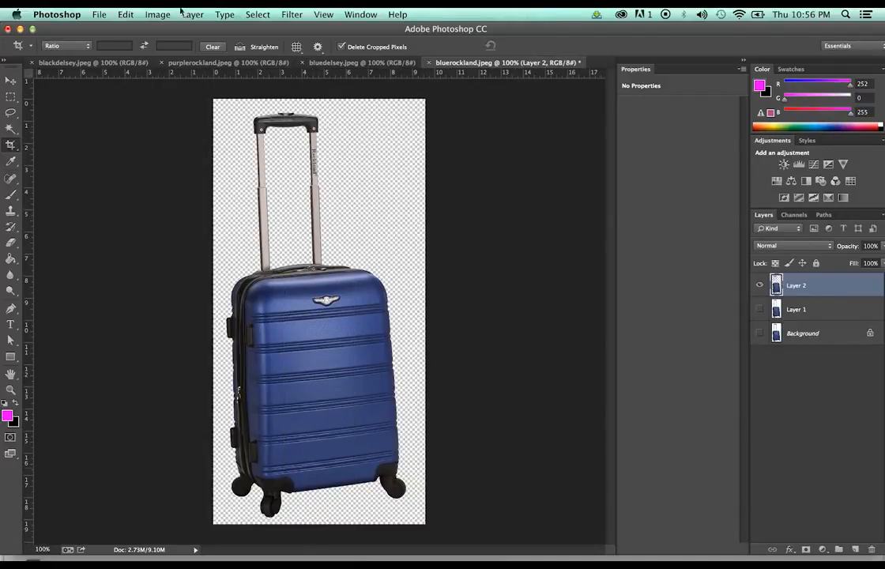
{"action": "left_click", "coordinate": [161, 15]}
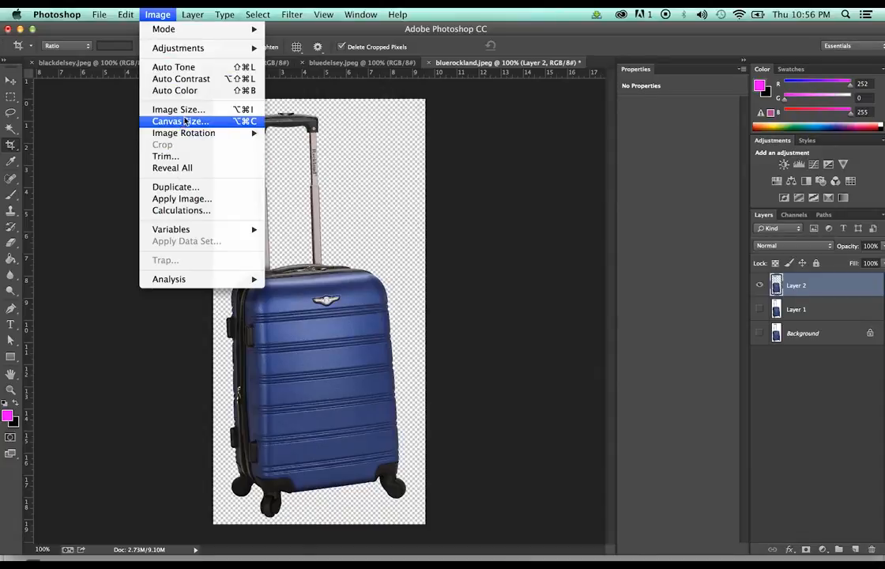
{"action": "left_click", "coordinate": [183, 109]}
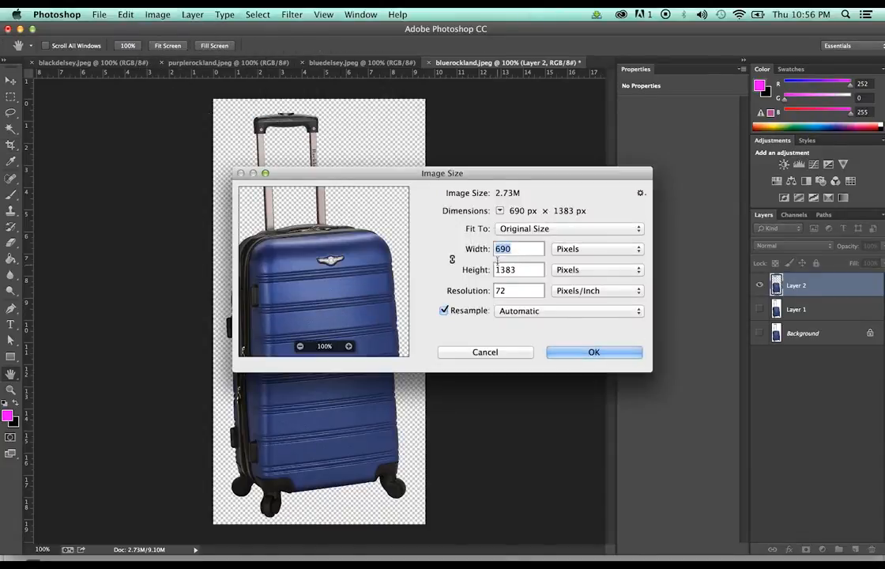
{"action": "left_click", "coordinate": [500, 353]}
Save it as bluerockland.png on the Desktop and start closing the document
{"action": "left_click", "coordinate": [99, 14]}
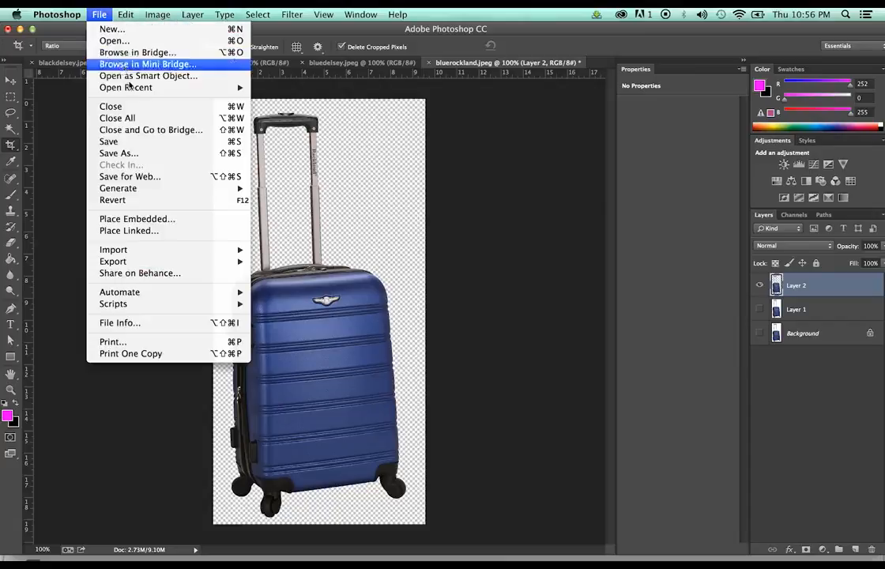
{"action": "left_click", "coordinate": [149, 153]}
{"action": "left_click", "coordinate": [515, 199]}
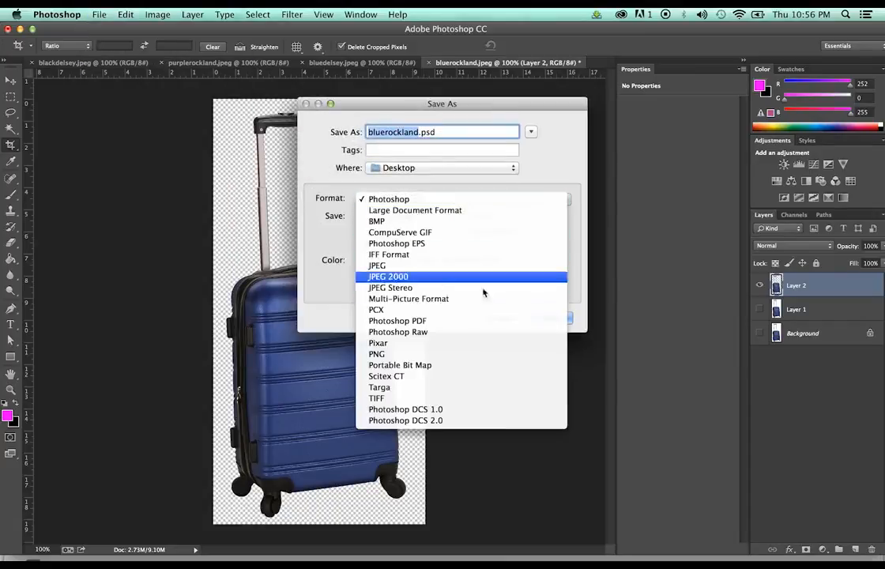
{"action": "left_click", "coordinate": [489, 354]}
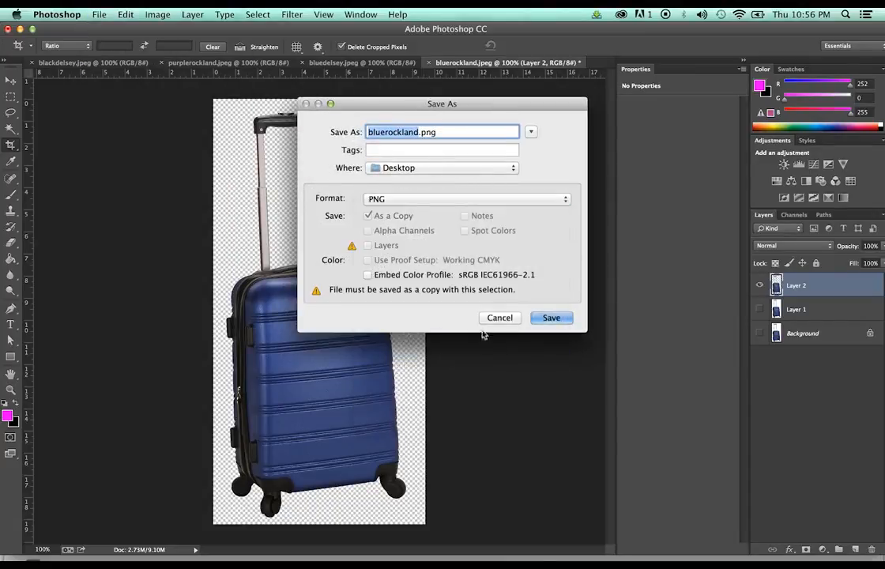
{"action": "left_click", "coordinate": [550, 317]}
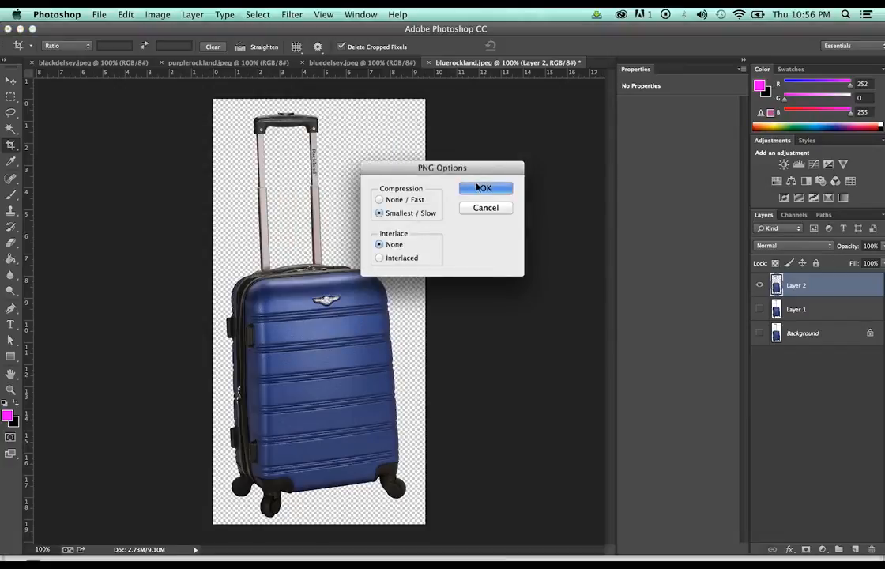
{"action": "left_click", "coordinate": [483, 188]}
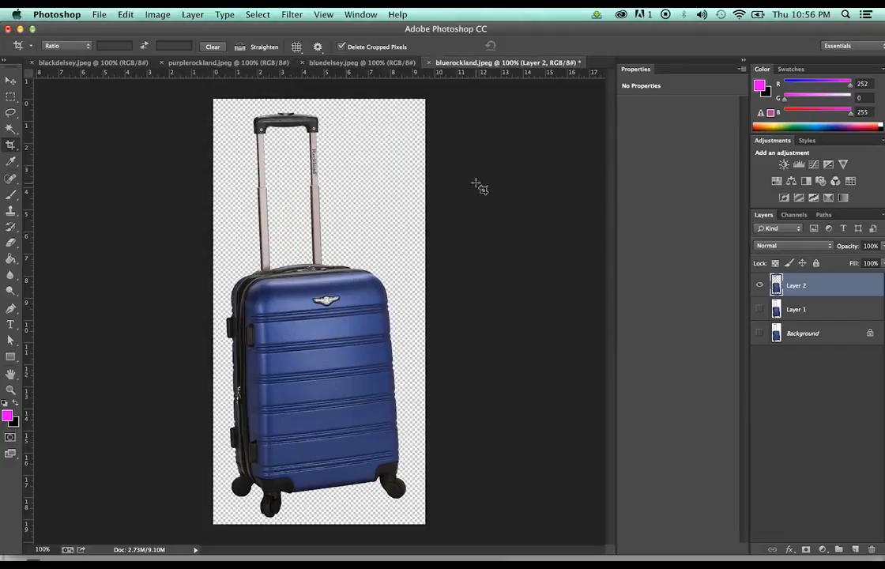
{"action": "left_click", "coordinate": [425, 63]}
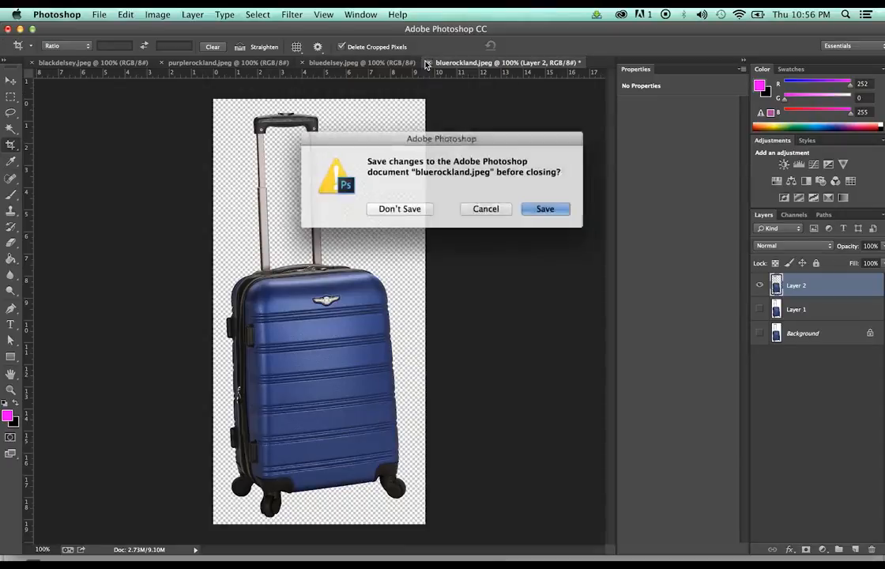
Discard bluerockland.jpeg's changes, then cut the Delsey suitcase onto a new Layer 2 over transparency
{"action": "left_click", "coordinate": [405, 208]}
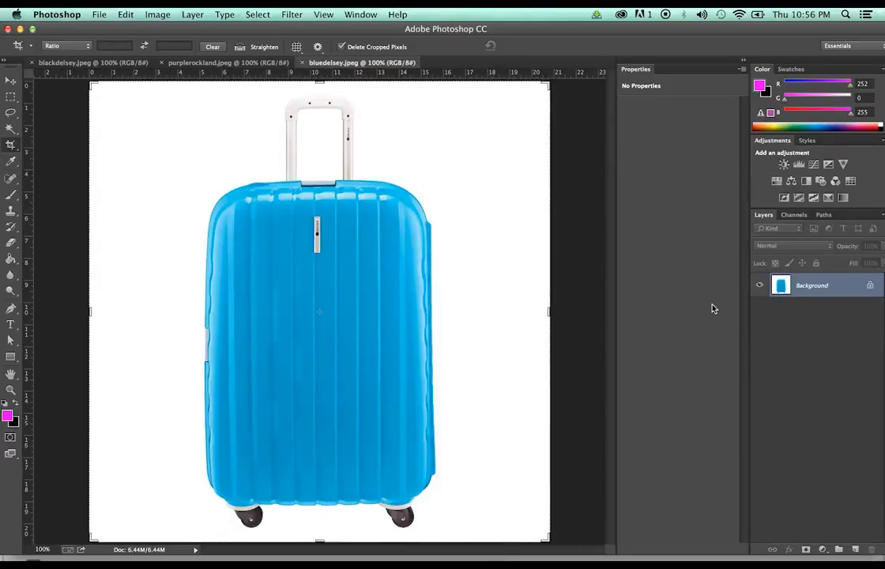
{"action": "key", "text": "super+j"}
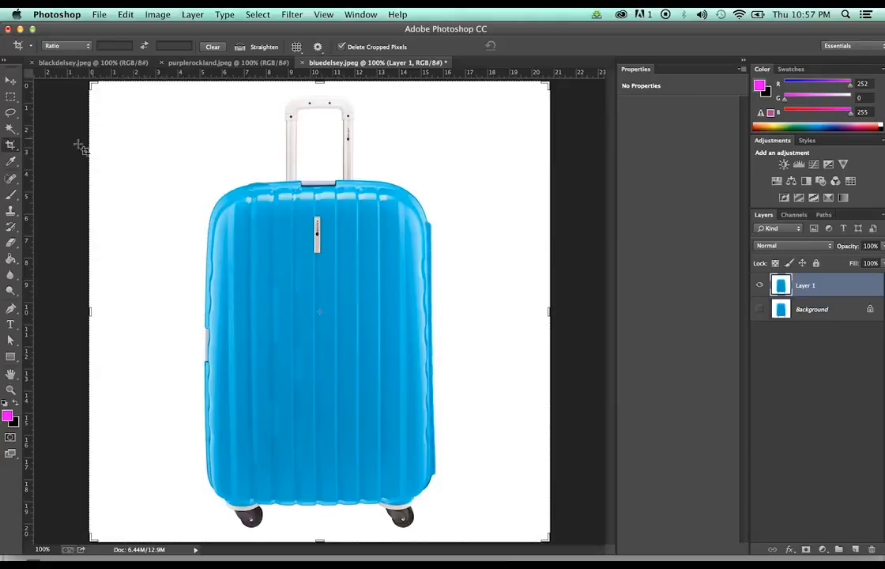
{"action": "key", "text": "w"}
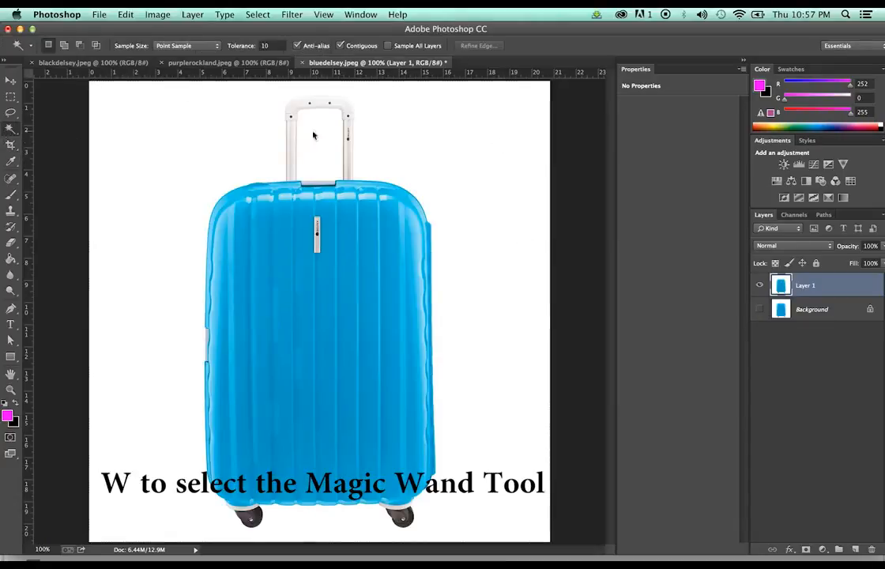
{"action": "left_click", "coordinate": [499, 145]}
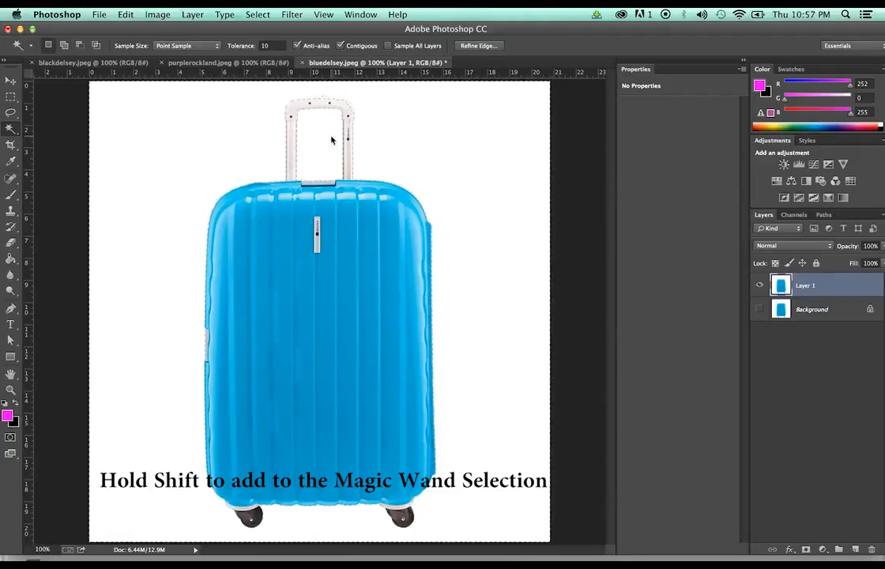
{"action": "left_click", "coordinate": [258, 15]}
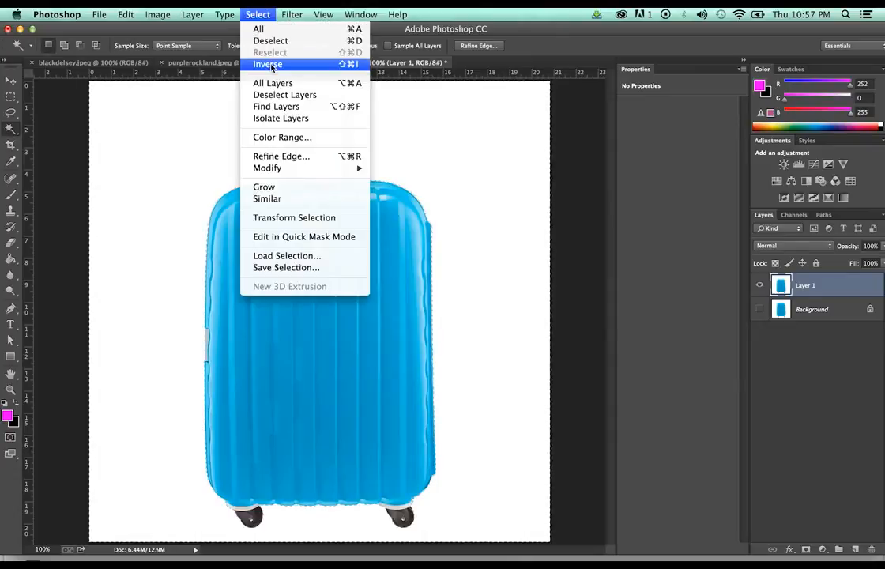
{"action": "left_click", "coordinate": [271, 66]}
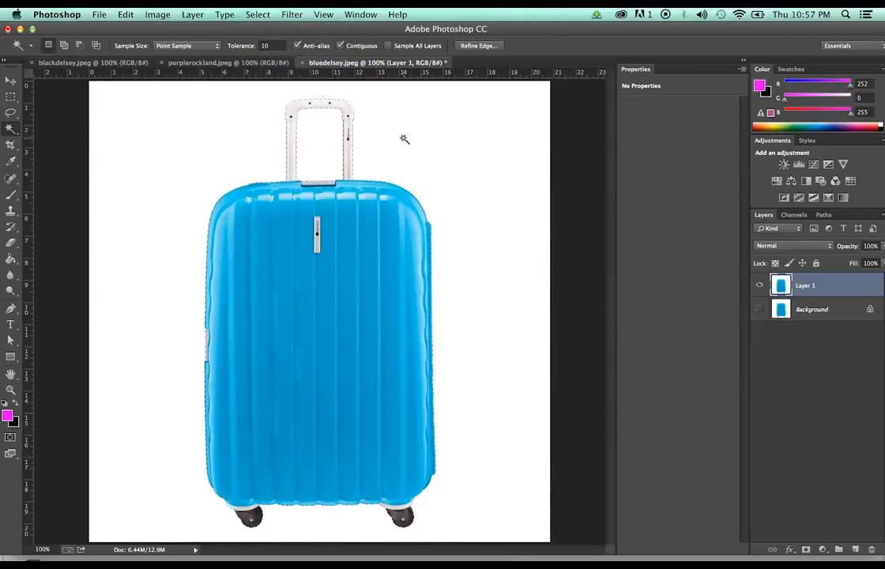
{"action": "key", "text": "super+c"}
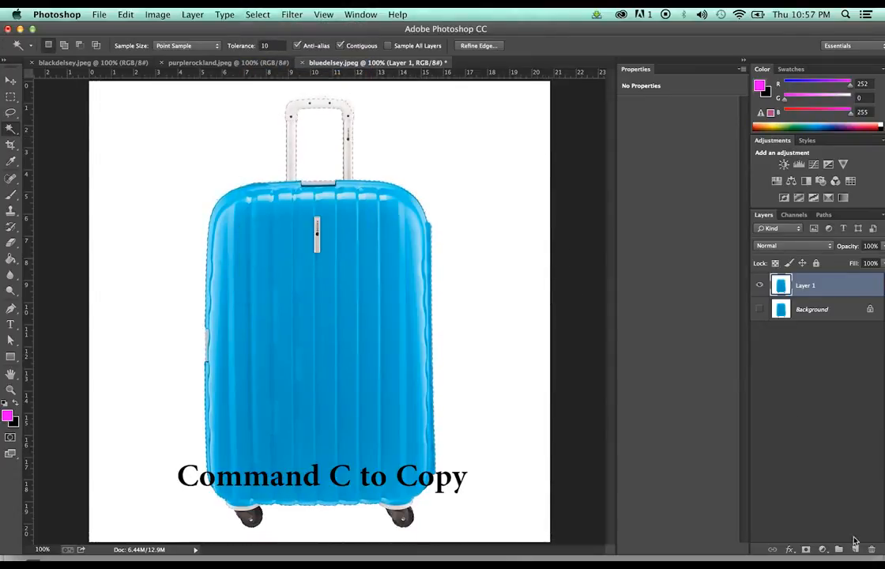
{"action": "key", "text": "super+alt+shift+n"}
{"action": "key", "text": "super+v"}
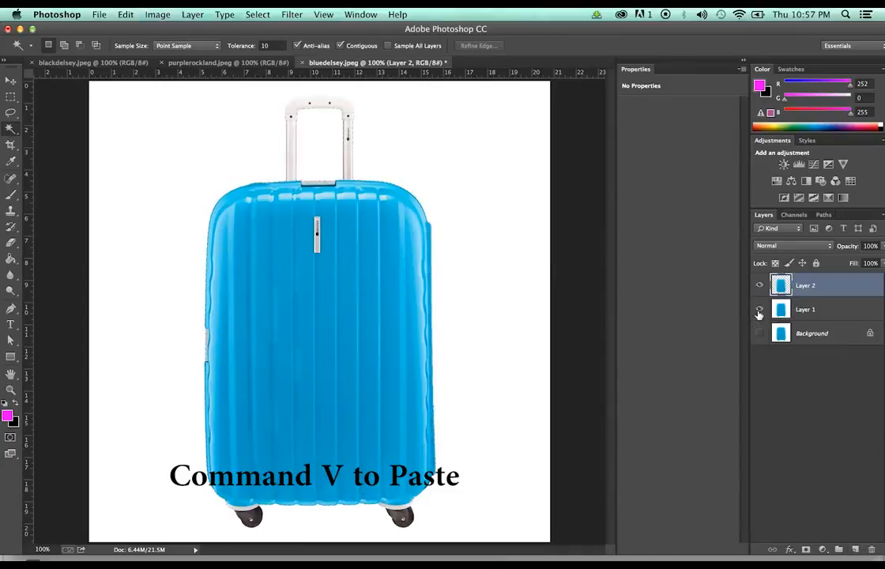
{"action": "left_click", "coordinate": [759, 312]}
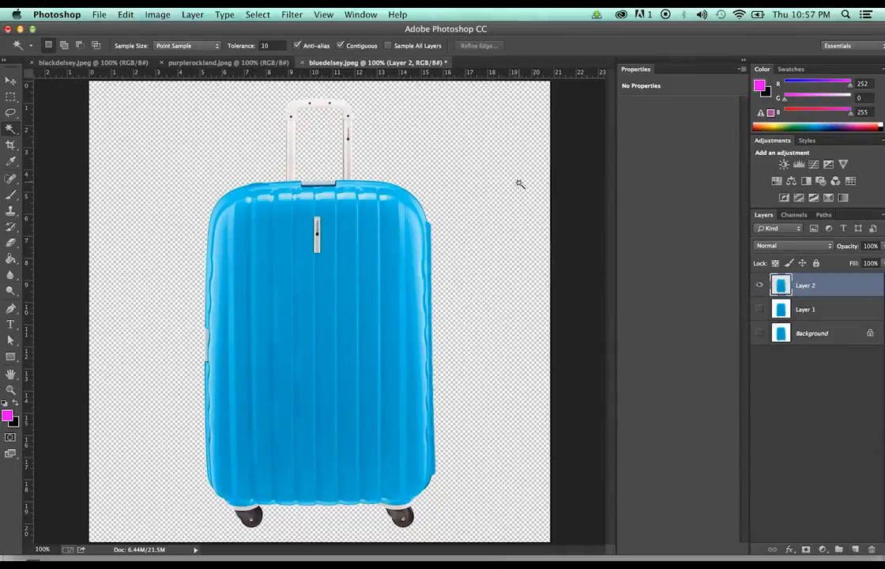
Try narrowing the crop's right edge, undo it, and remove the pasted suitcase Layer 2
{"action": "key", "text": "c"}
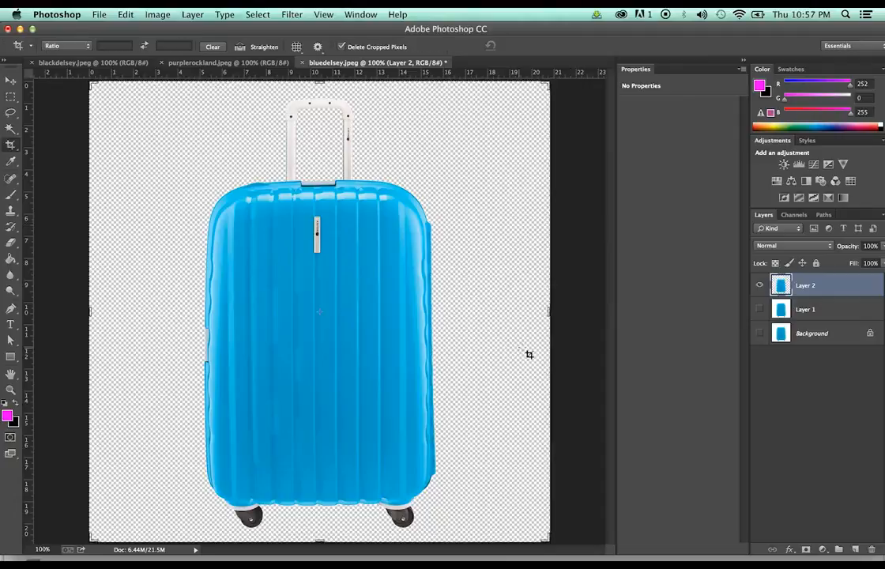
{"action": "left_click_drag", "start_coordinate": [545, 310], "coordinate": [504, 313]}
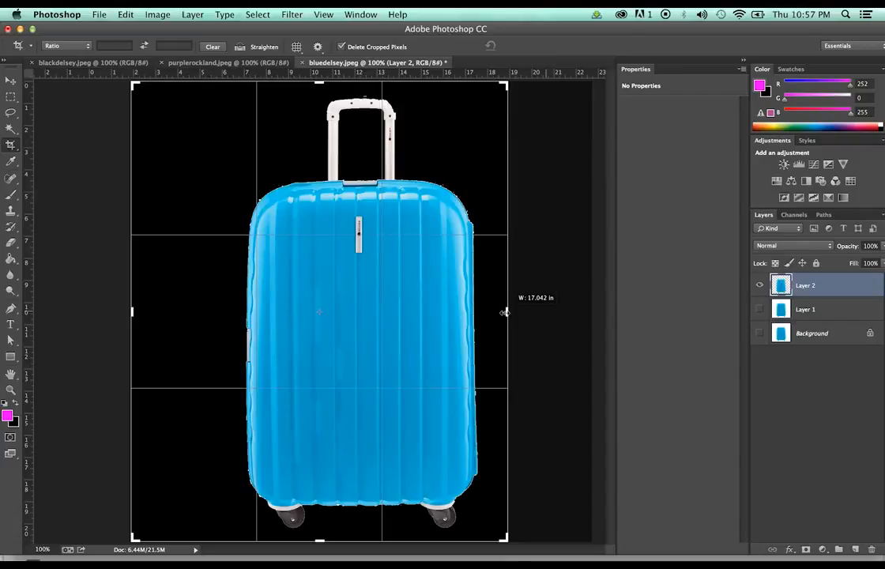
{"action": "left_click_drag", "start_coordinate": [504, 313], "coordinate": [504, 314]}
{"action": "key", "text": "super+z"}
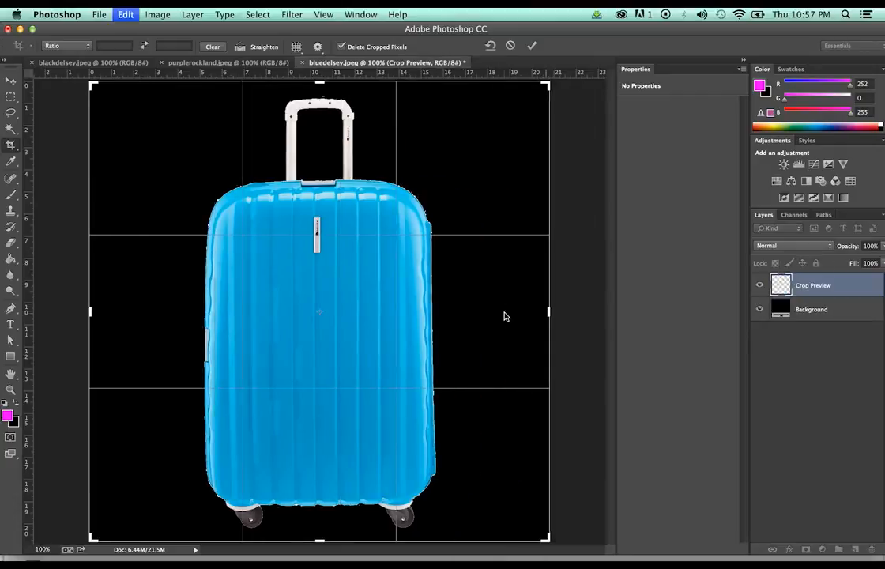
{"action": "key", "text": "super"}
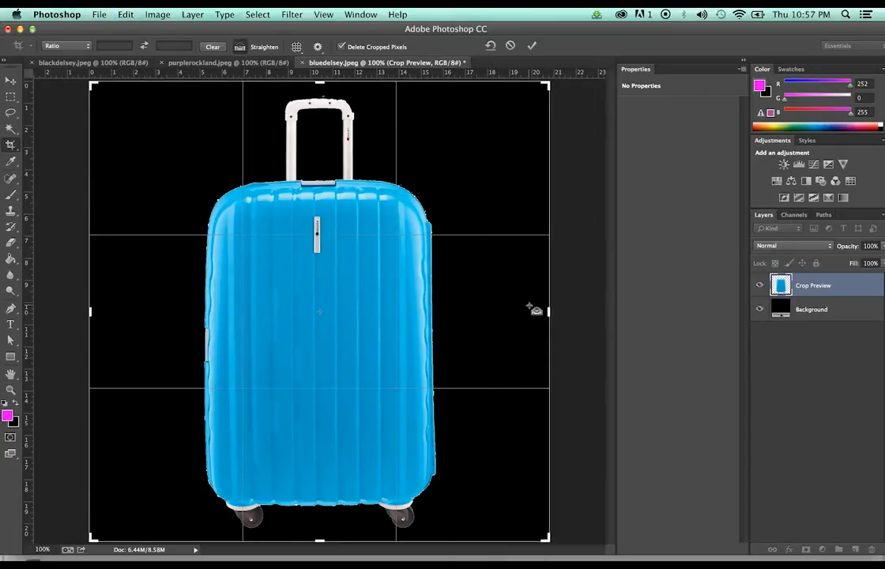
{"action": "key", "text": "super"}
{"action": "key", "text": "super+z"}
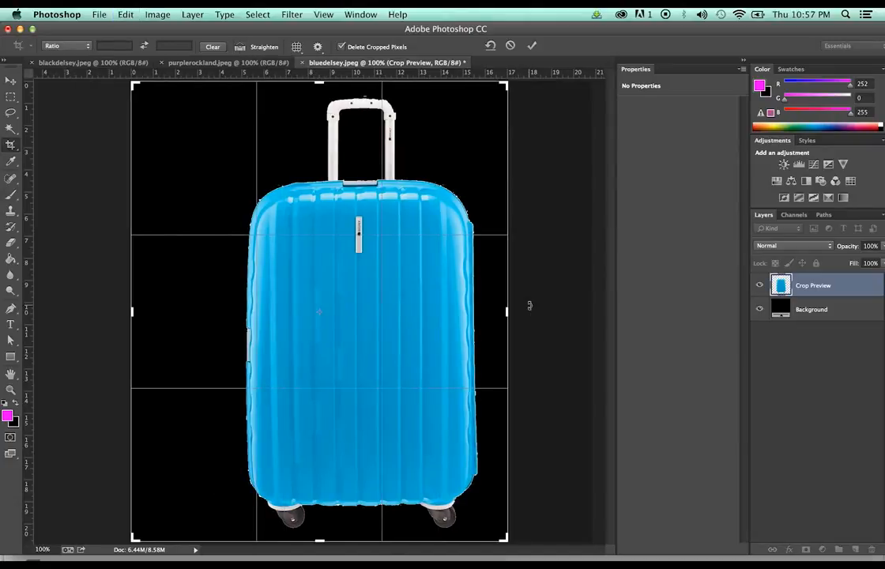
{"action": "key", "text": "super+z"}
{"action": "key", "text": "super+z"}
{"action": "key", "text": "super+z"}
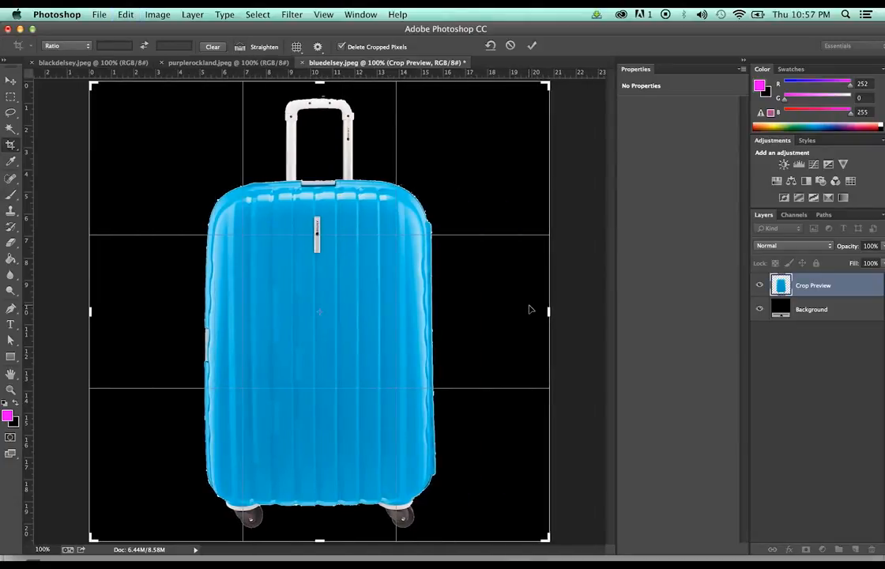
{"action": "key", "text": "super+z"}
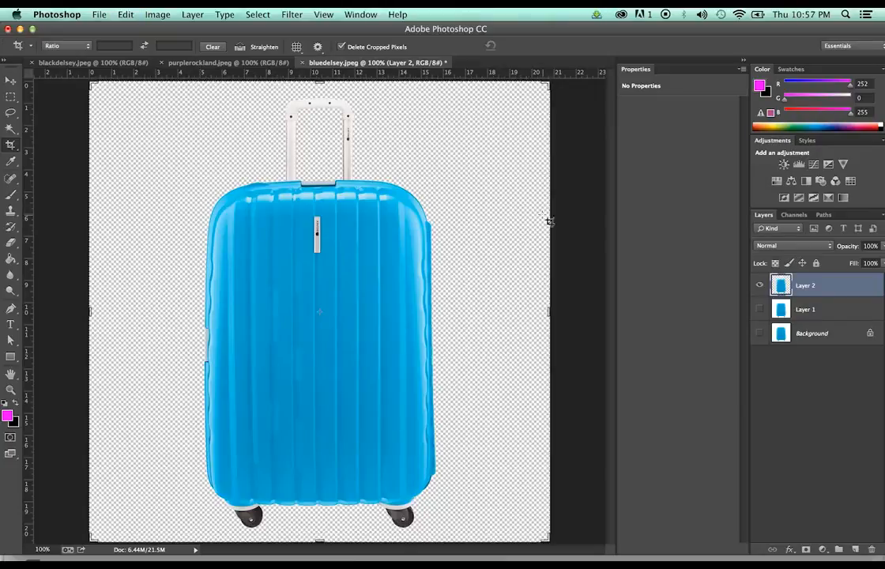
{"action": "key", "text": "super+z"}
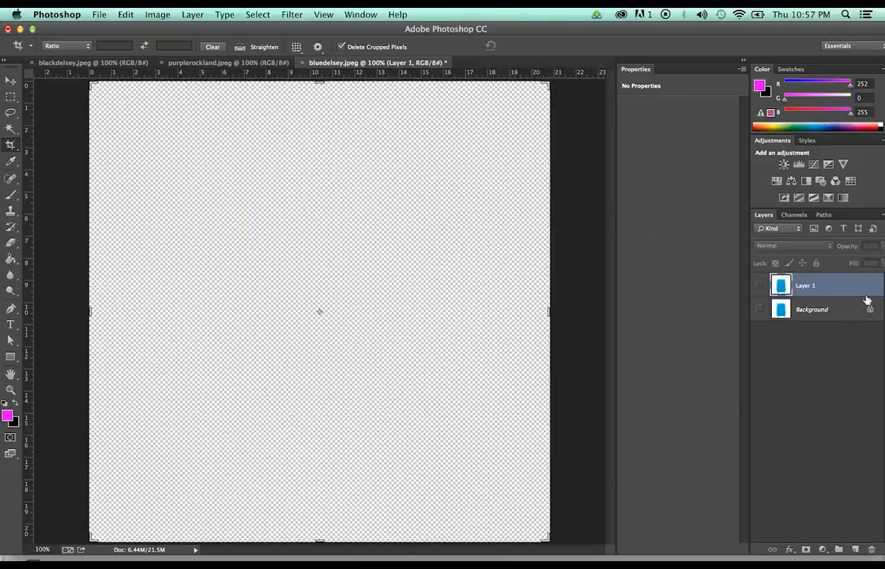
Show Layer 1 and test Magic Wand selections of the white at tolerances 40 and 30
{"action": "left_click", "coordinate": [758, 285]}
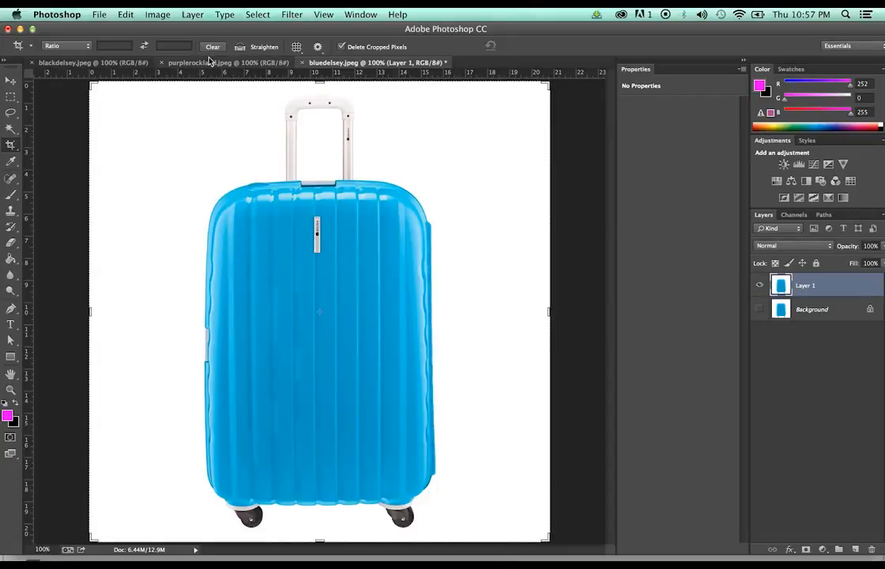
{"action": "key", "text": "w"}
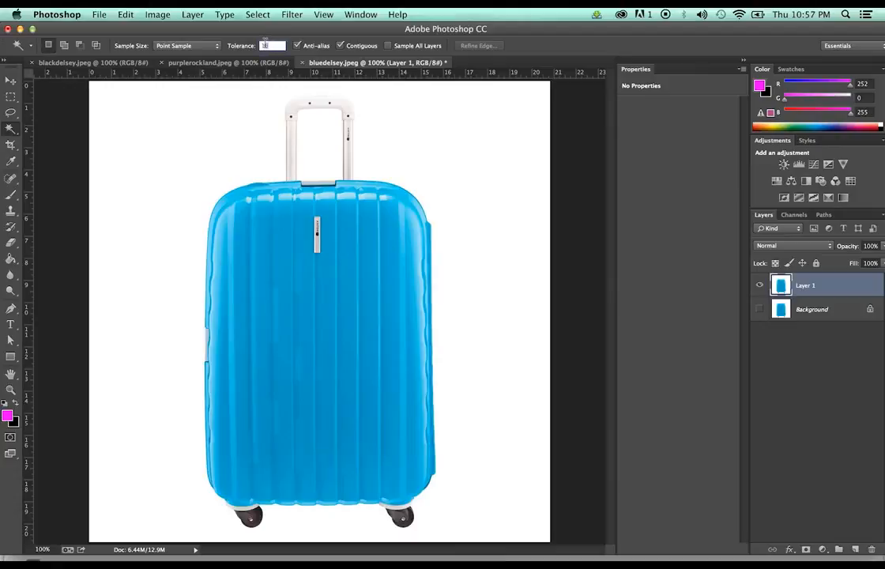
{"action": "left_click", "coordinate": [446, 155]}
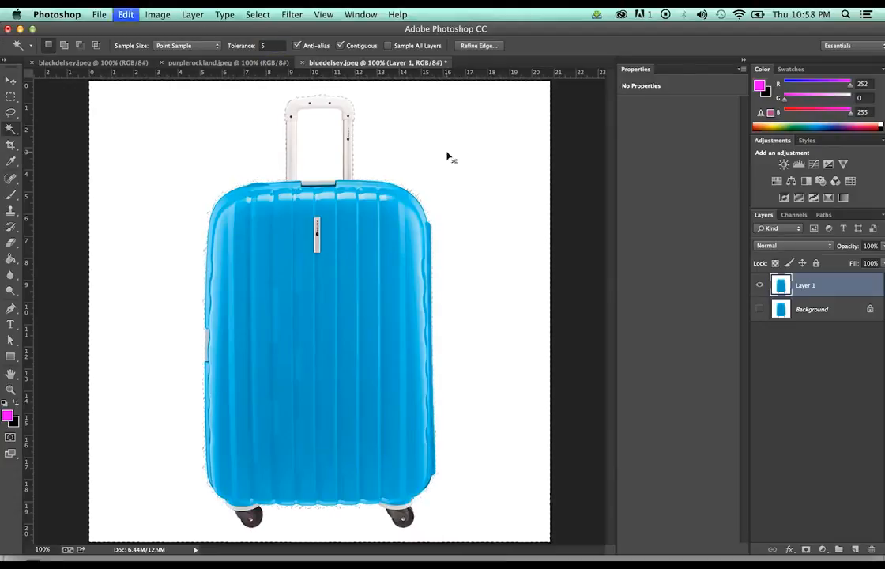
{"action": "key", "text": "super+z"}
{"action": "left_click", "coordinate": [271, 45]}
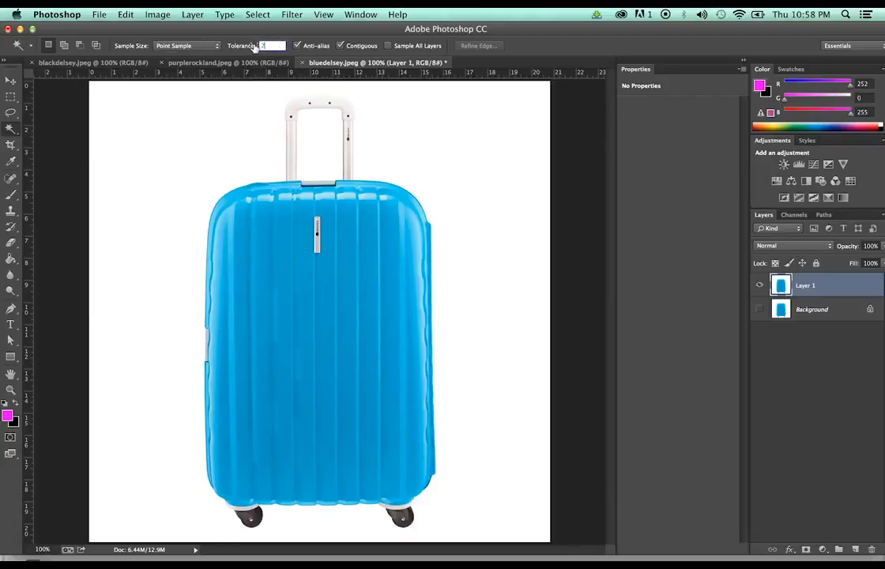
{"action": "type", "text": "40"}
{"action": "left_click", "coordinate": [486, 175]}
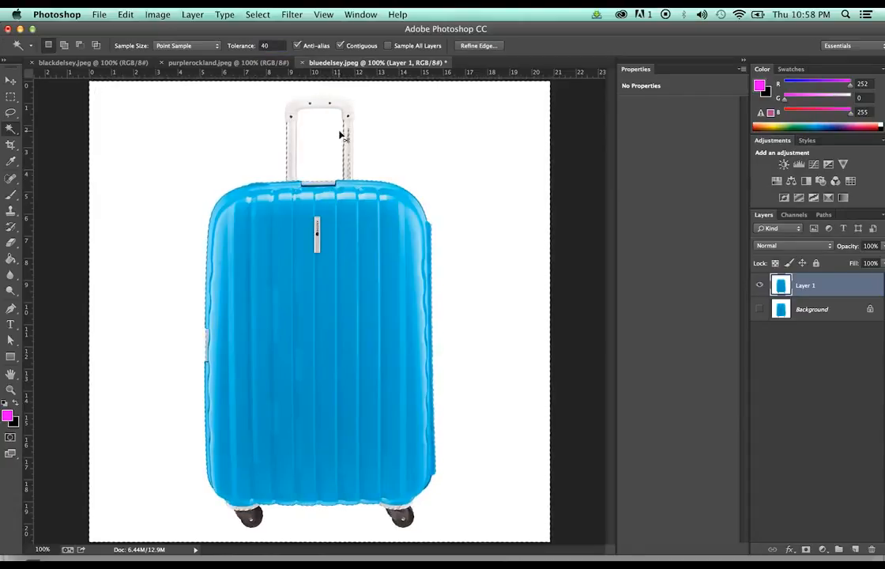
{"action": "key", "text": "super+z"}
{"action": "left_click", "coordinate": [269, 45]}
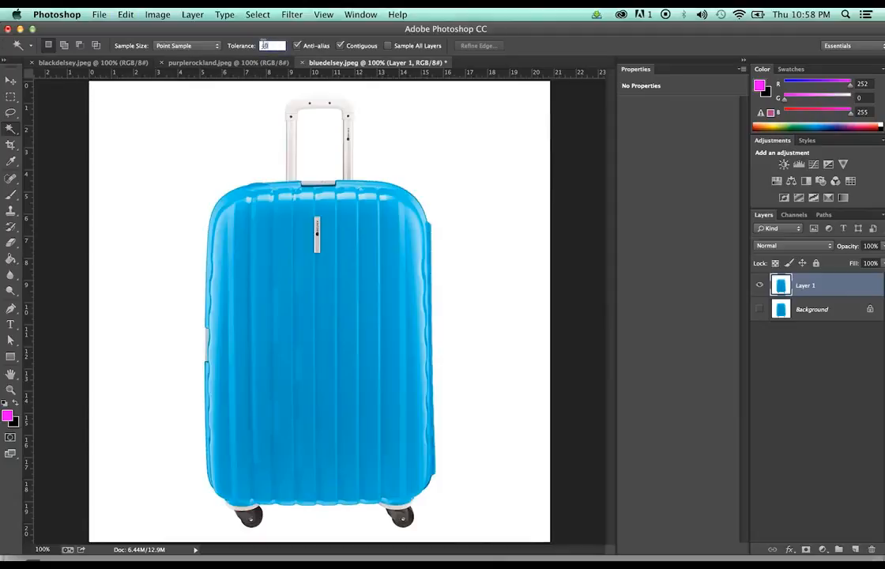
{"action": "type", "text": "30"}
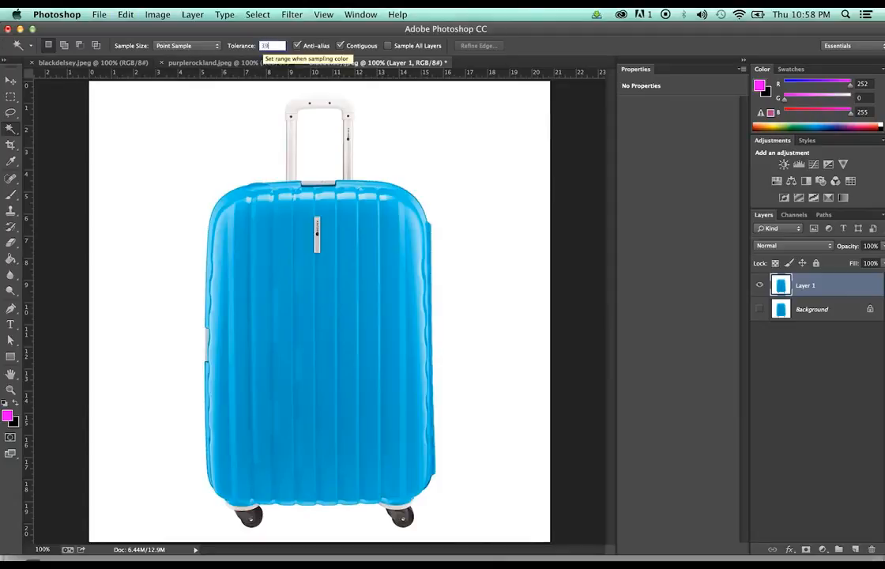
{"action": "left_click", "coordinate": [413, 158]}
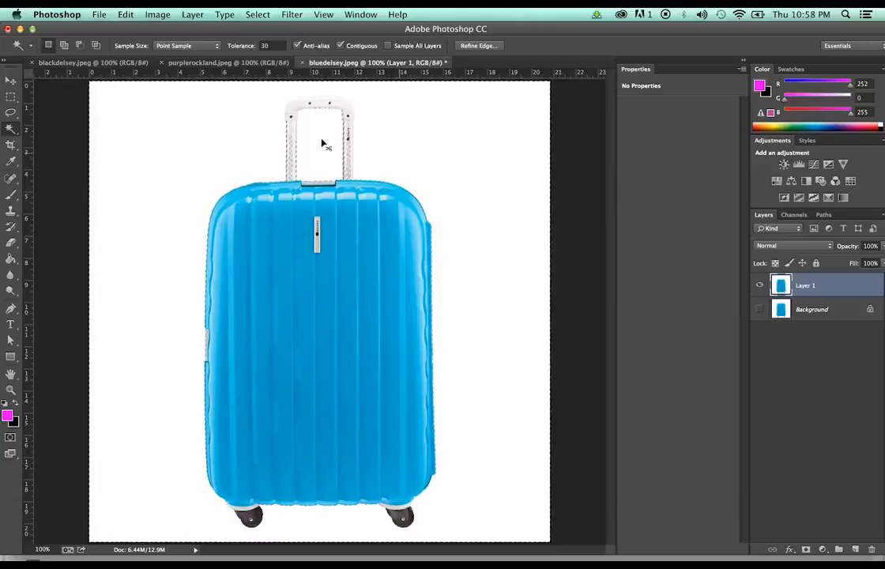
{"action": "key", "text": "super+d"}
Retry the white background selection at tolerances 20, 15 and 13
{"action": "left_click", "coordinate": [260, 45]}
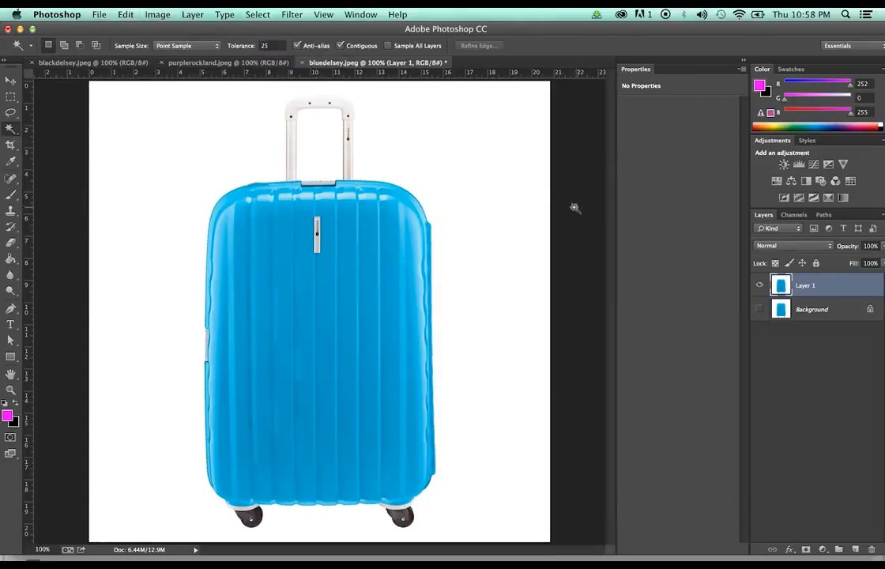
{"action": "left_click", "coordinate": [478, 172]}
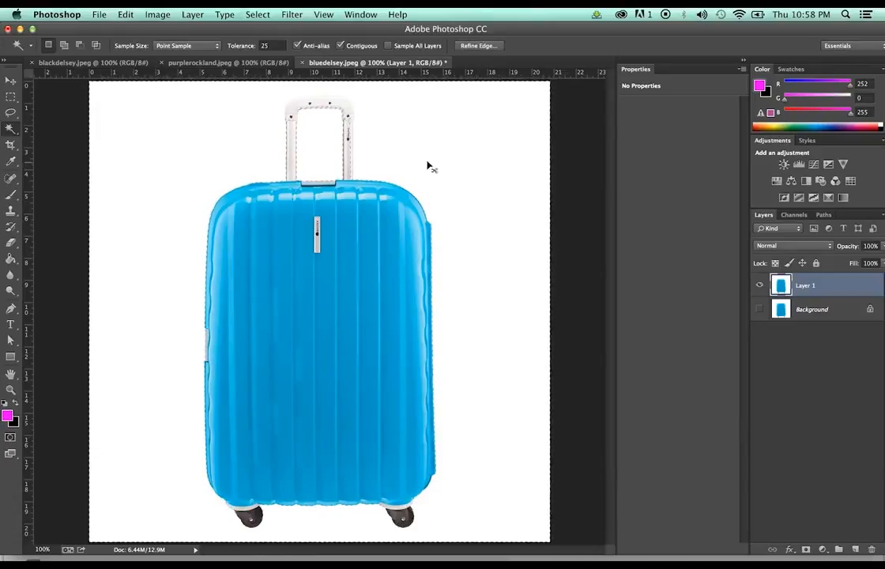
{"action": "key", "text": "super+d"}
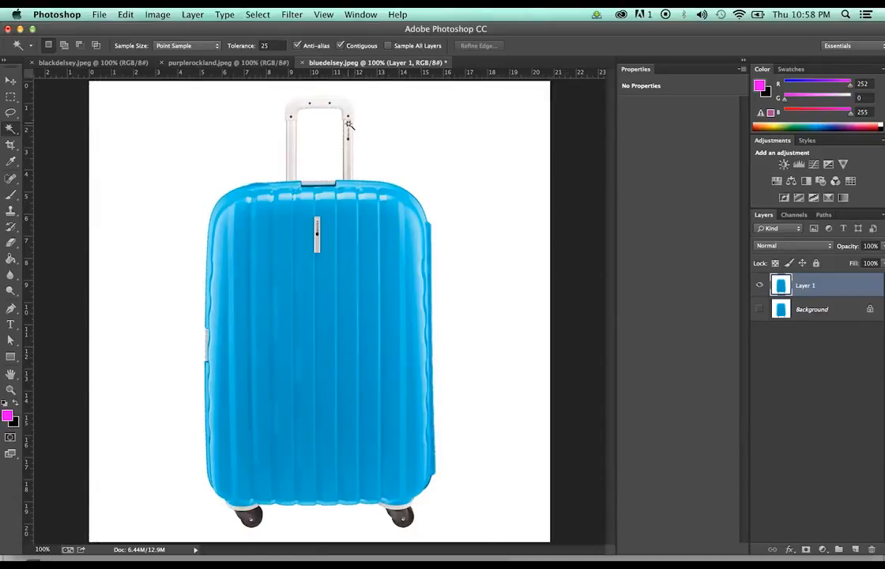
{"action": "left_click", "coordinate": [255, 42]}
{"action": "left_click", "coordinate": [411, 169]}
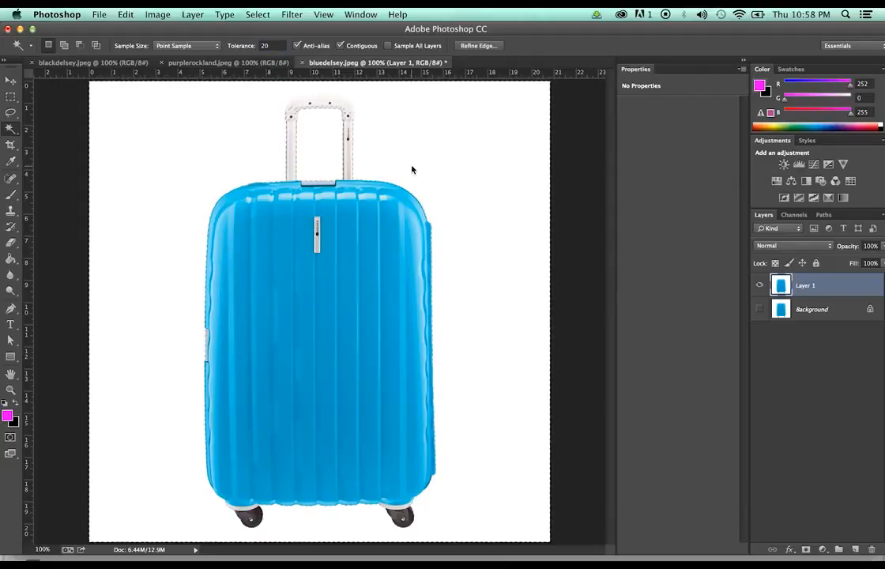
{"action": "key", "text": "super+z"}
{"action": "left_click_drag", "start_coordinate": [275, 47], "coordinate": [247, 36]}
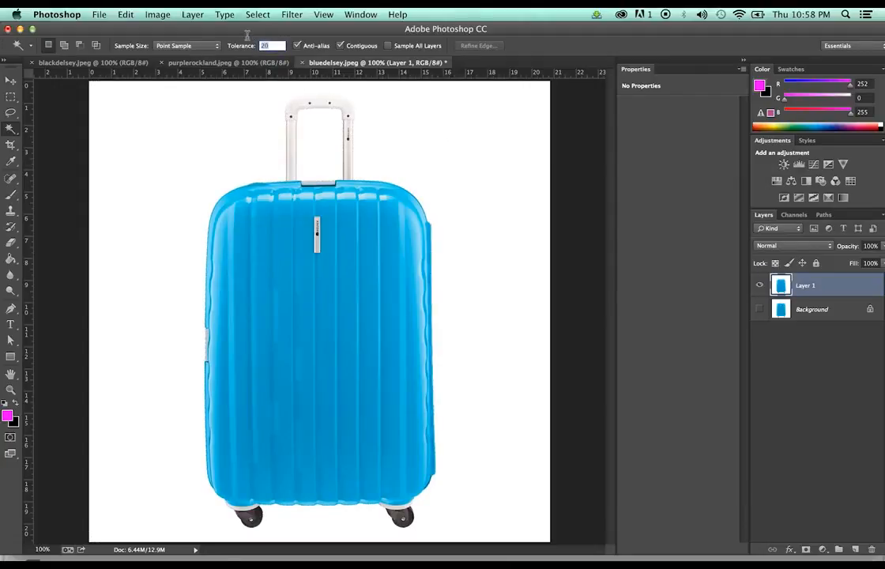
{"action": "type", "text": "15"}
{"action": "left_click", "coordinate": [483, 141]}
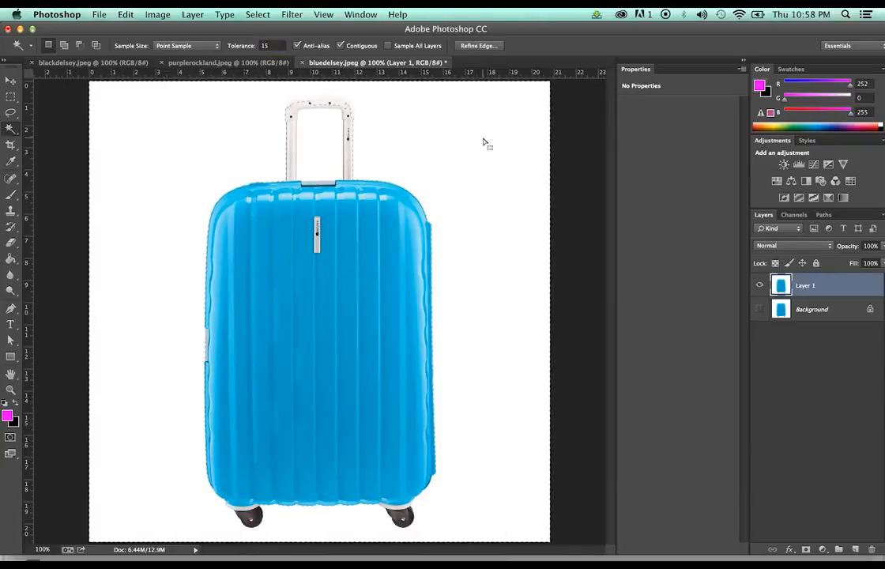
{"action": "key", "text": "super+z"}
{"action": "left_click", "coordinate": [270, 44]}
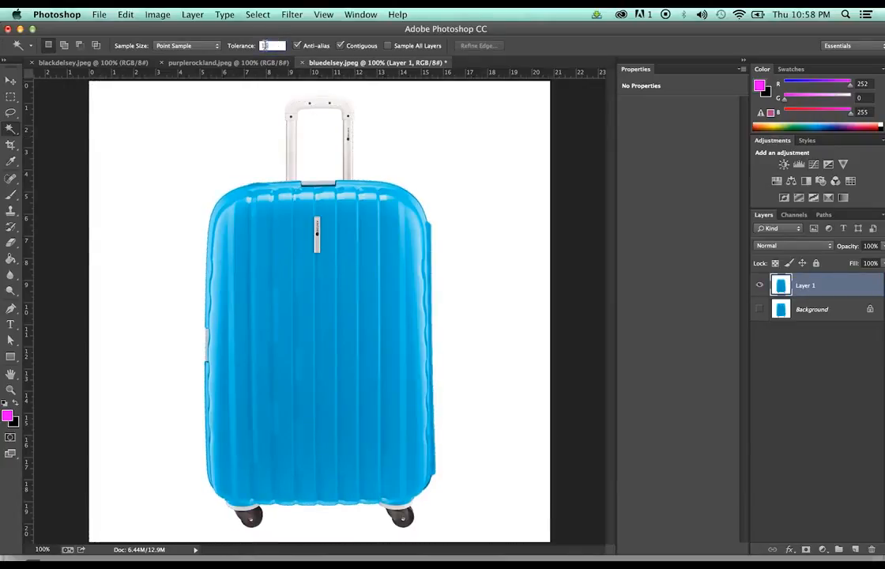
{"action": "type", "text": "13"}
{"action": "left_click", "coordinate": [413, 140]}
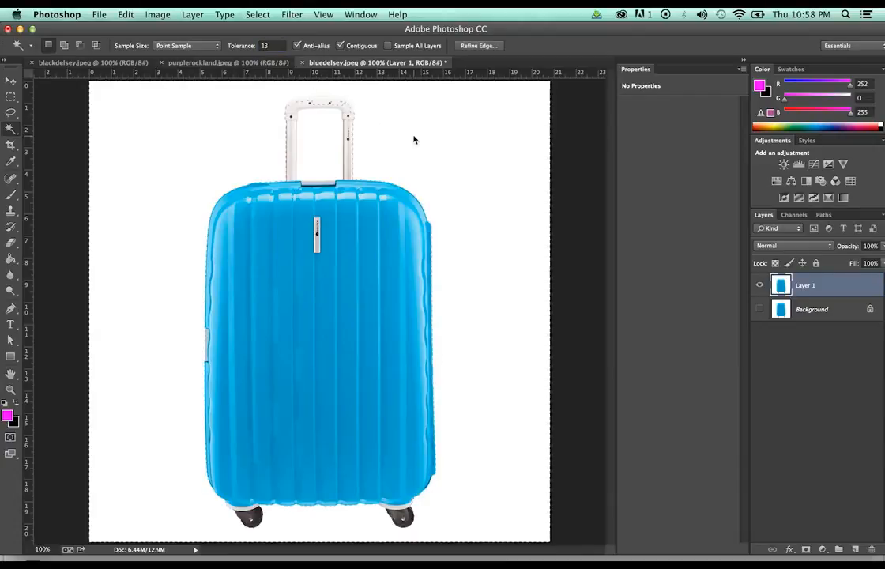
Settle on tolerance 10, selecting the white background plus the gap inside the handle
{"action": "left_click", "coordinate": [270, 46]}
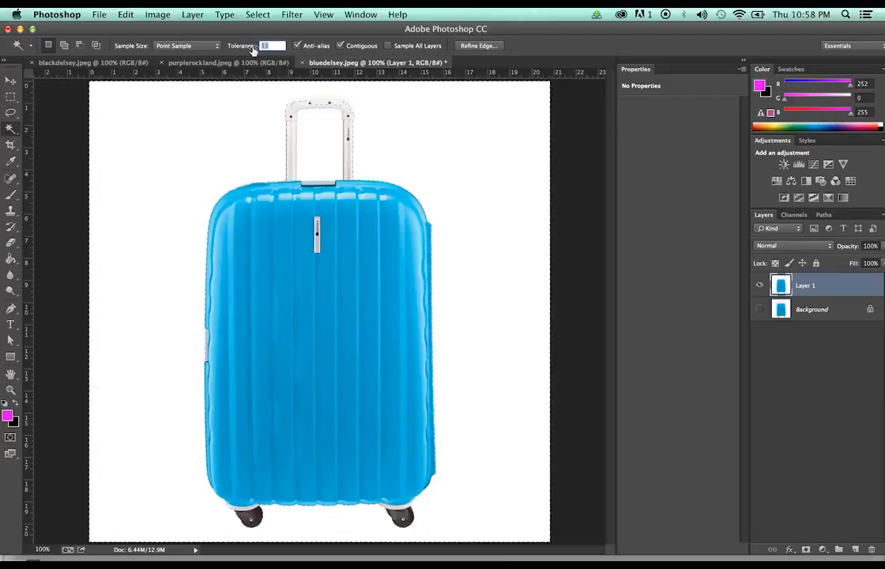
{"action": "type", "text": "11"}
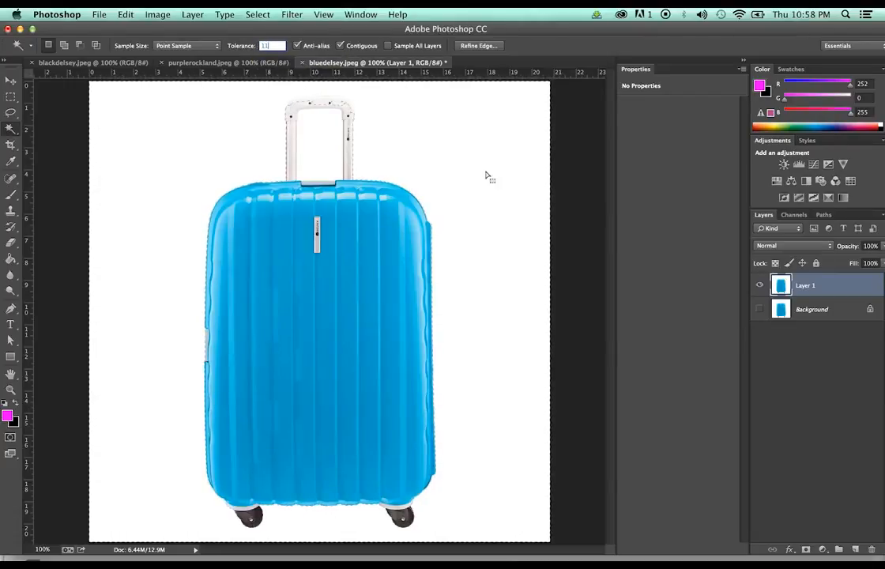
{"action": "left_click", "coordinate": [449, 154]}
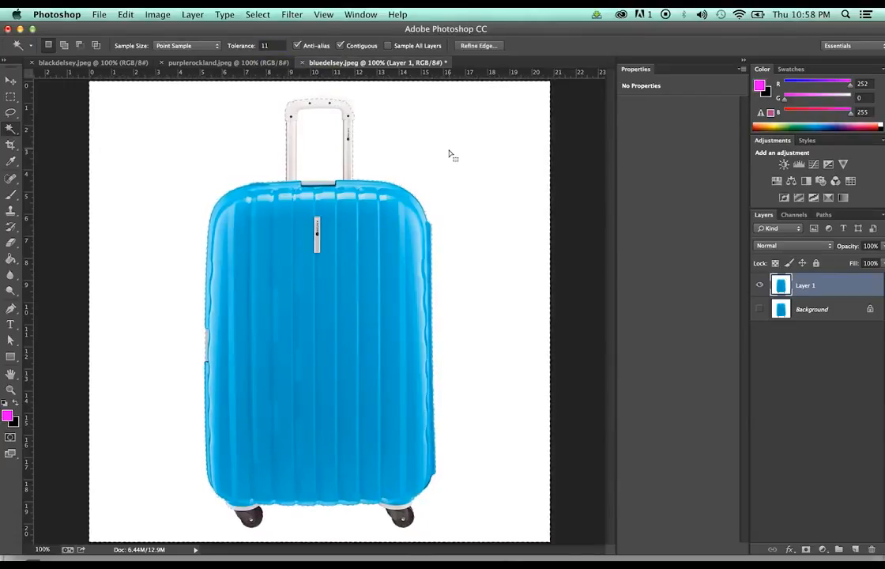
{"action": "key", "text": "super+d"}
{"action": "left_click_drag", "start_coordinate": [273, 46], "coordinate": [245, 37]}
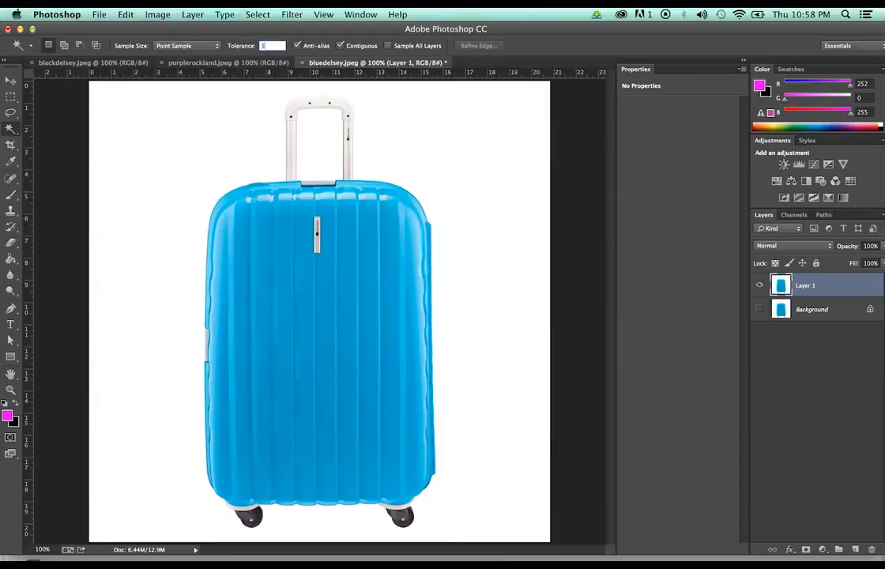
{"action": "type", "text": "10"}
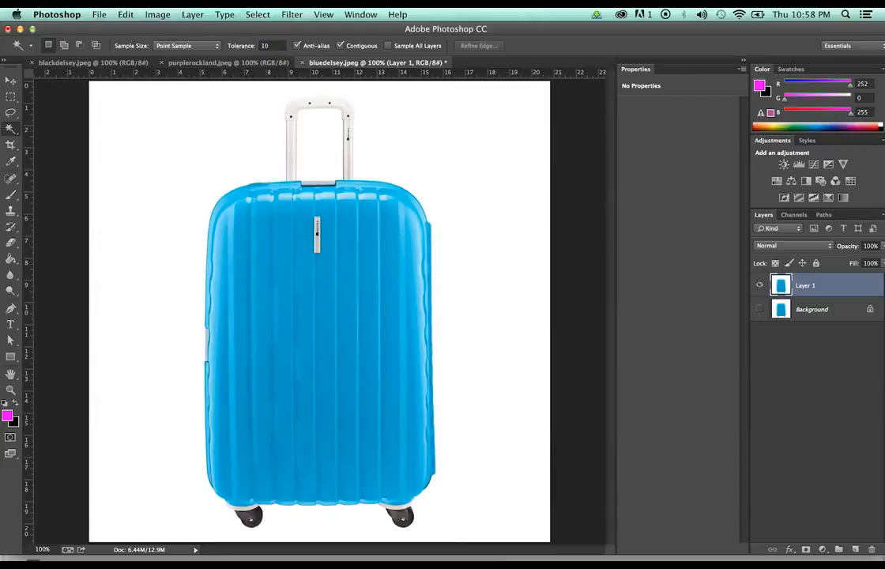
{"action": "left_click", "coordinate": [478, 186]}
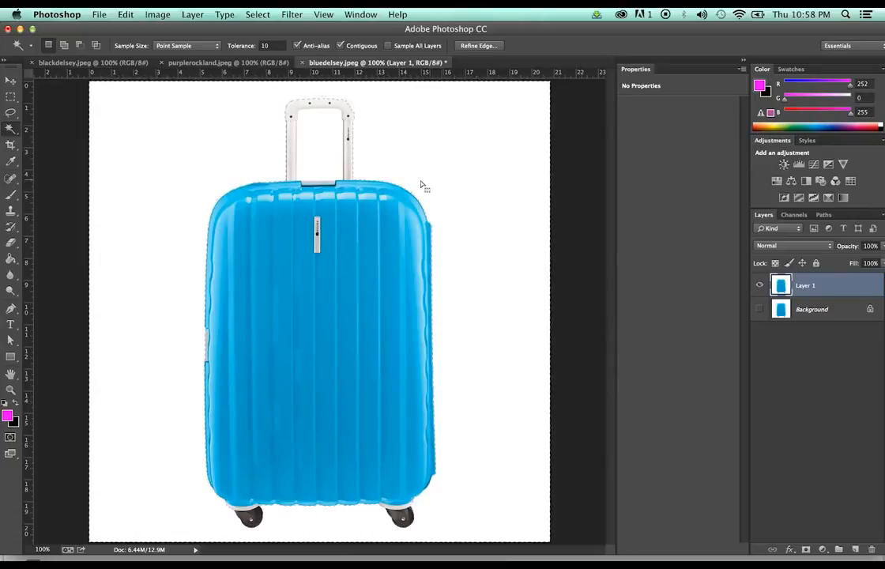
{"action": "left_click", "coordinate": [321, 158], "text": "shift"}
Invert the selection and paste the Delsey suitcase onto a new layer with Layer 1 hidden
{"action": "left_click", "coordinate": [257, 15]}
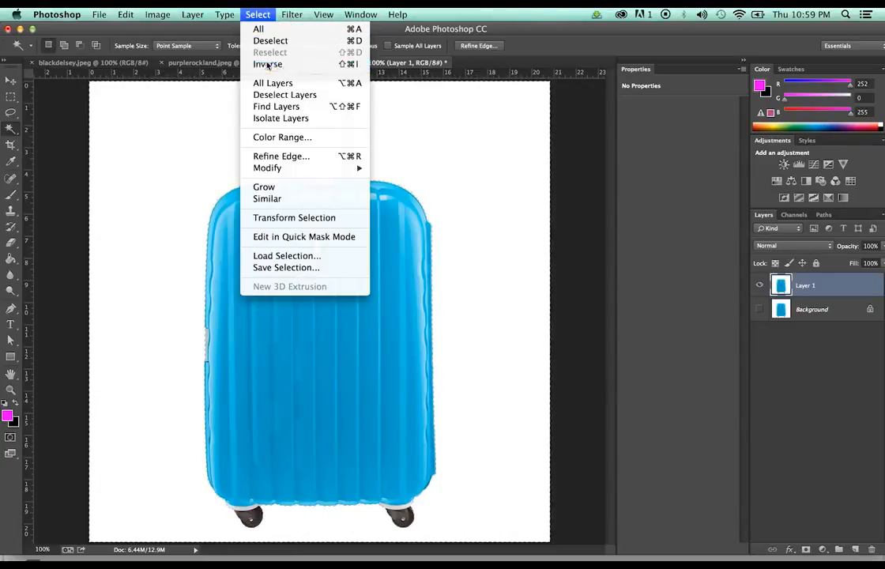
{"action": "left_click", "coordinate": [263, 63]}
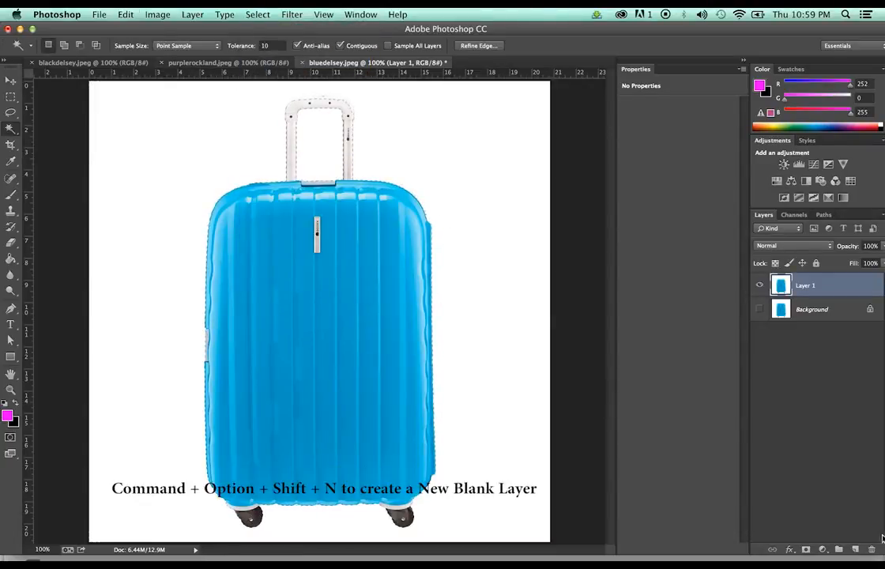
{"action": "key", "text": "super+alt+shift+n"}
{"action": "key", "text": "super+v"}
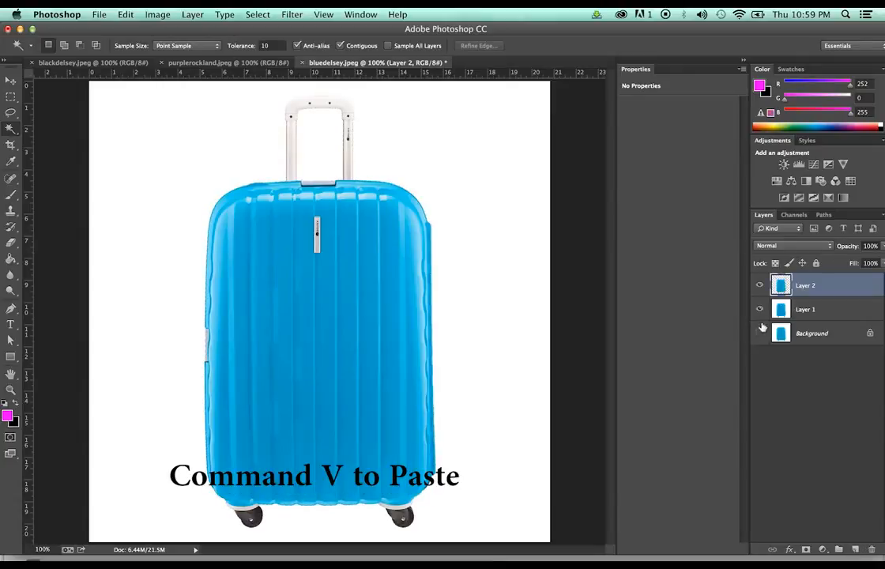
{"action": "left_click", "coordinate": [759, 310]}
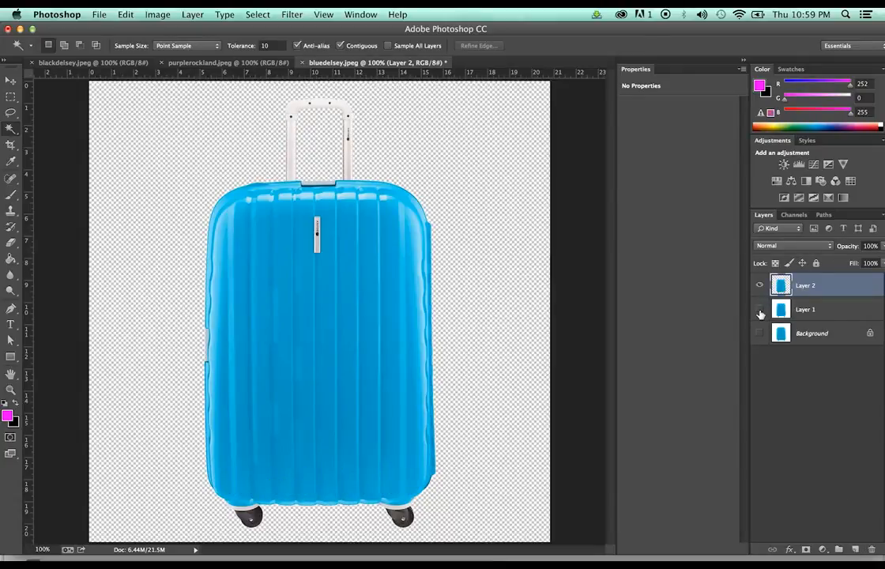
Crop the canvas by pulling the right and left edges in to the suitcase
{"action": "key", "text": "c"}
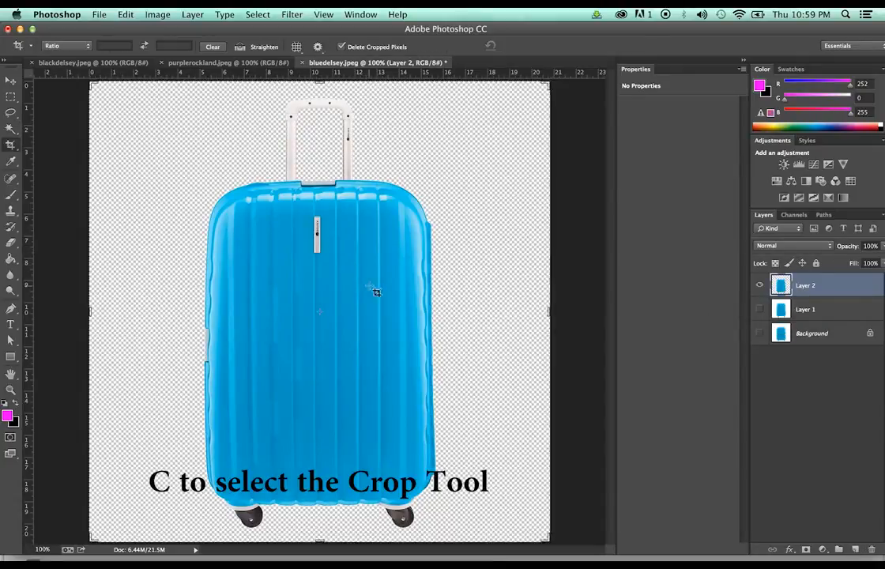
{"action": "left_click_drag", "start_coordinate": [549, 311], "coordinate": [498, 312]}
{"action": "left_click_drag", "start_coordinate": [136, 309], "coordinate": [188, 303]}
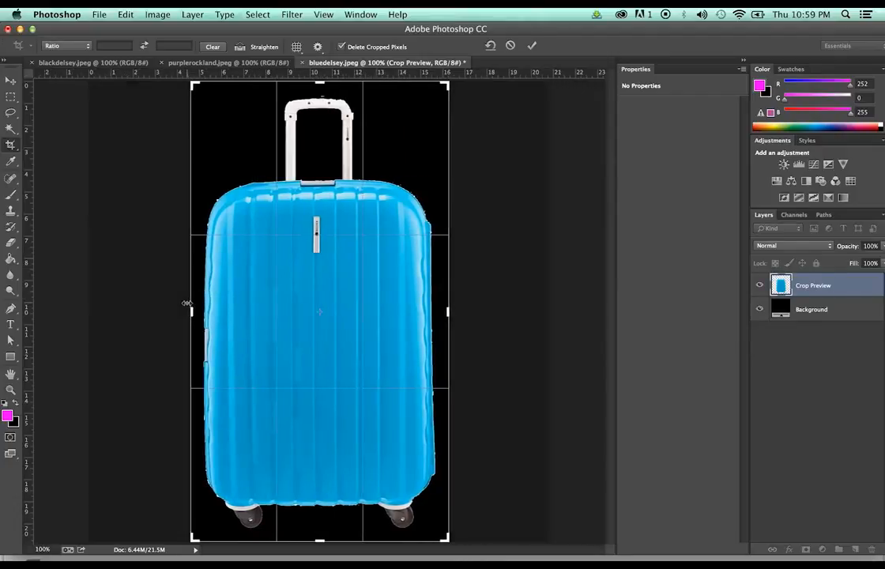
{"action": "key", "text": "Return"}
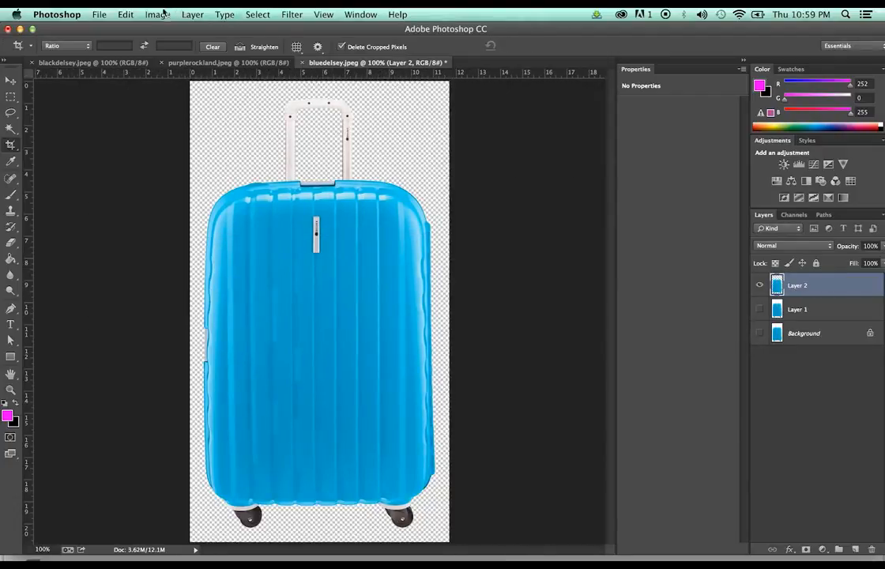
Check the 843 × 1500 px image size, then fill a new Layer 3 with magenta beneath the suitcase
{"action": "left_click", "coordinate": [157, 15]}
{"action": "left_click", "coordinate": [207, 110]}
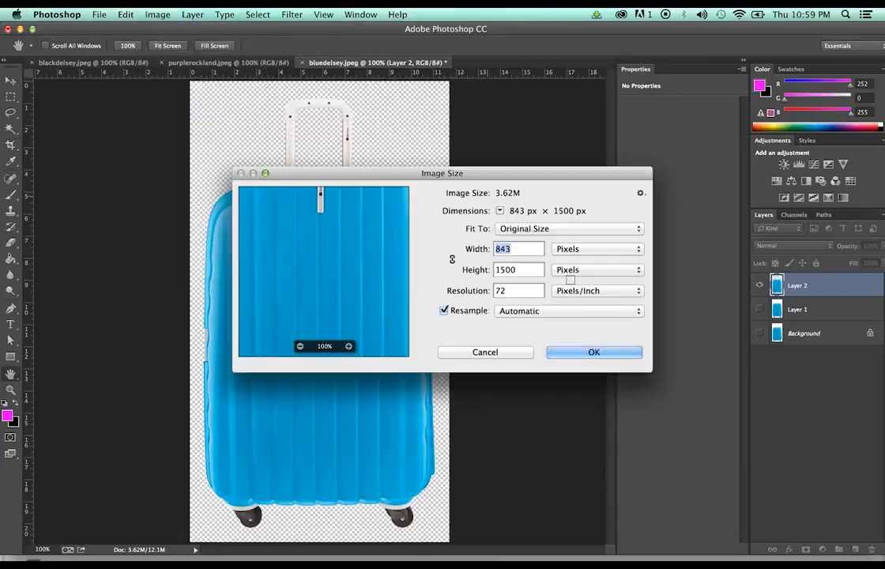
{"action": "left_click", "coordinate": [498, 351]}
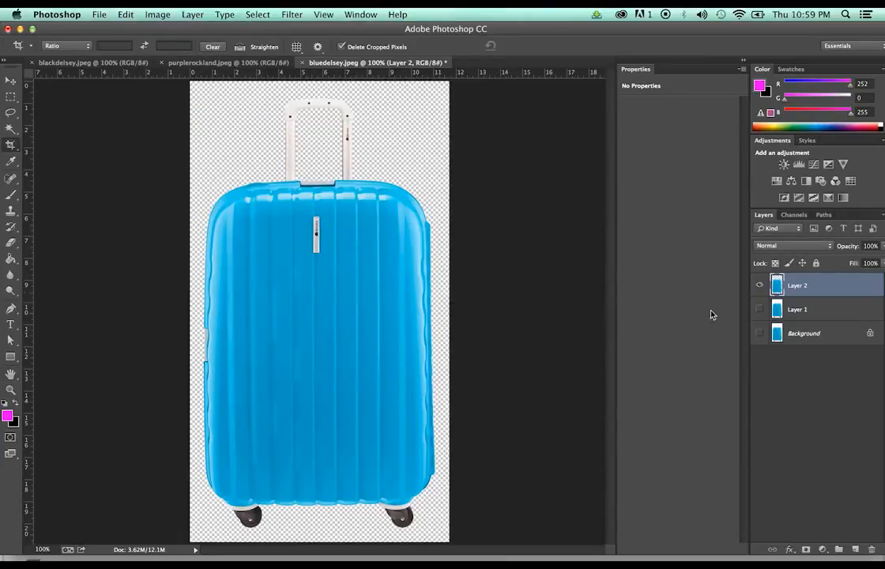
{"action": "mouse_move", "coordinate": [861, 517]}
{"action": "left_click", "coordinate": [855, 549]}
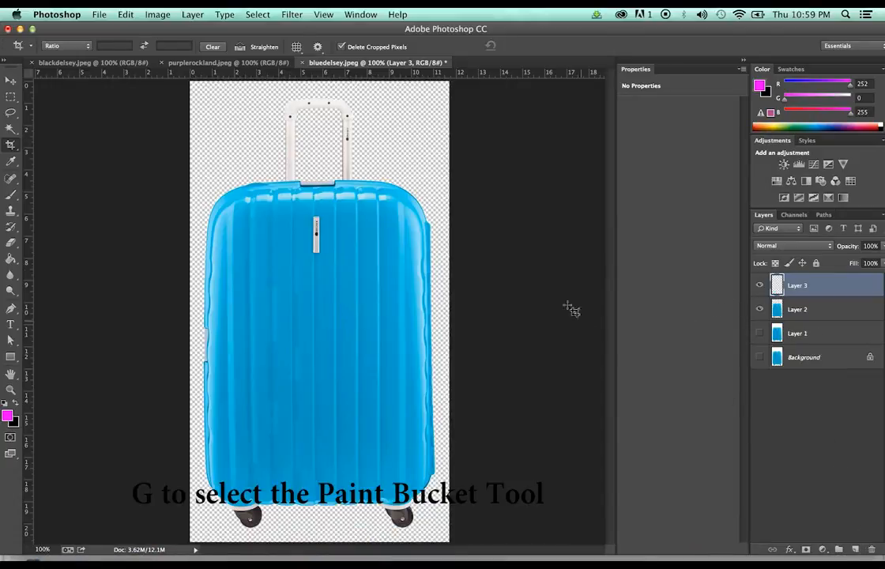
{"action": "key", "text": "g"}
{"action": "left_click", "coordinate": [418, 142]}
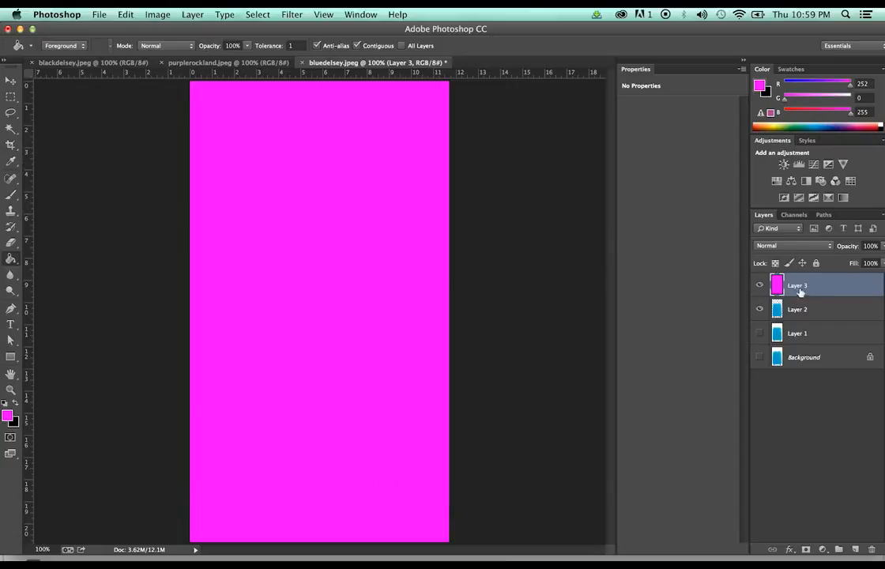
{"action": "left_click_drag", "start_coordinate": [799, 291], "coordinate": [806, 316]}
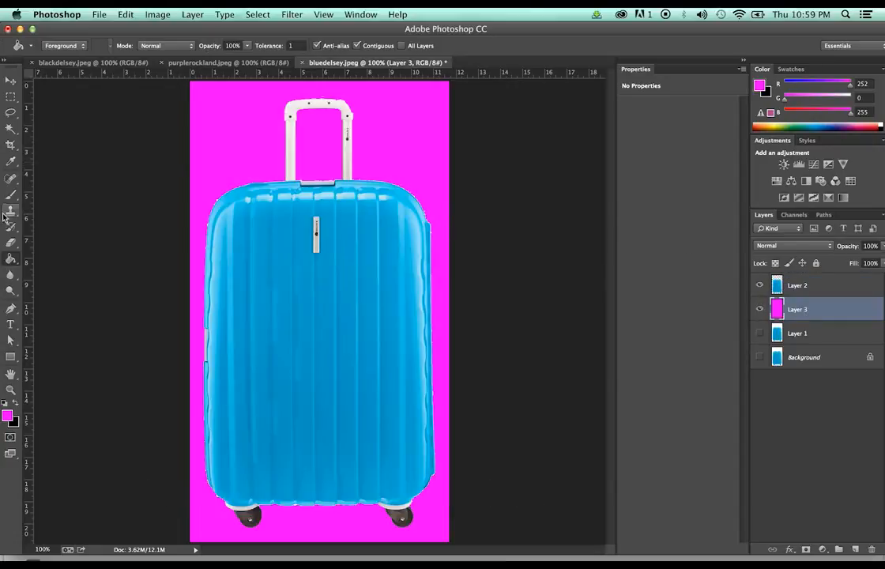
Zoom to 200% on the handle, delete Layer 2 and magenta Layer 3, and show Layer 1 again
{"action": "key", "text": "z"}
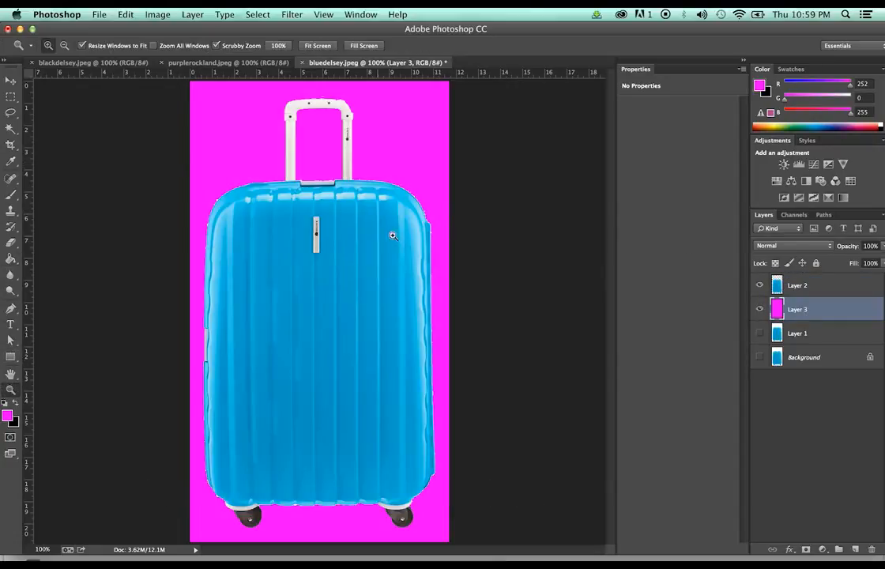
{"action": "left_click", "coordinate": [400, 182]}
{"action": "scroll", "coordinate": [400, 175], "scroll_direction": "up", "scroll_amount": 4}
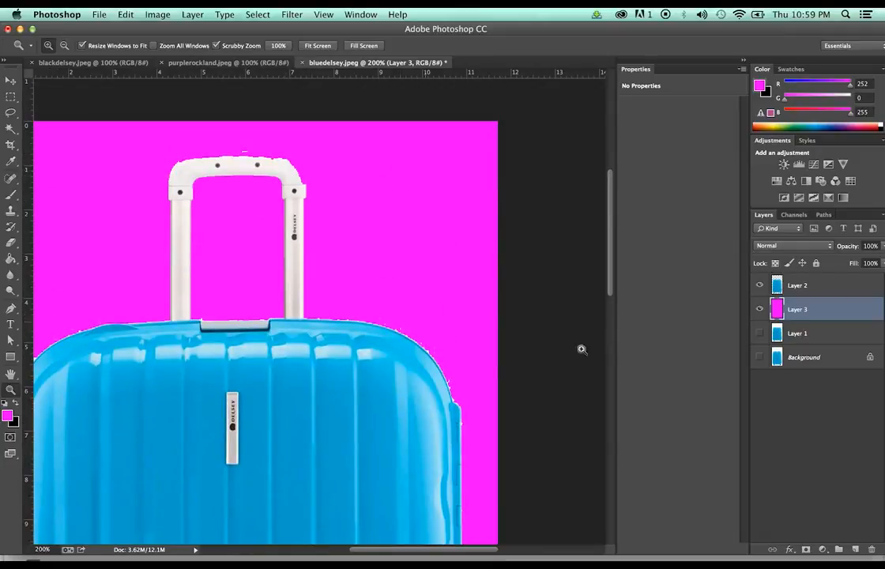
{"action": "left_click", "coordinate": [830, 284]}
{"action": "key", "text": "Delete"}
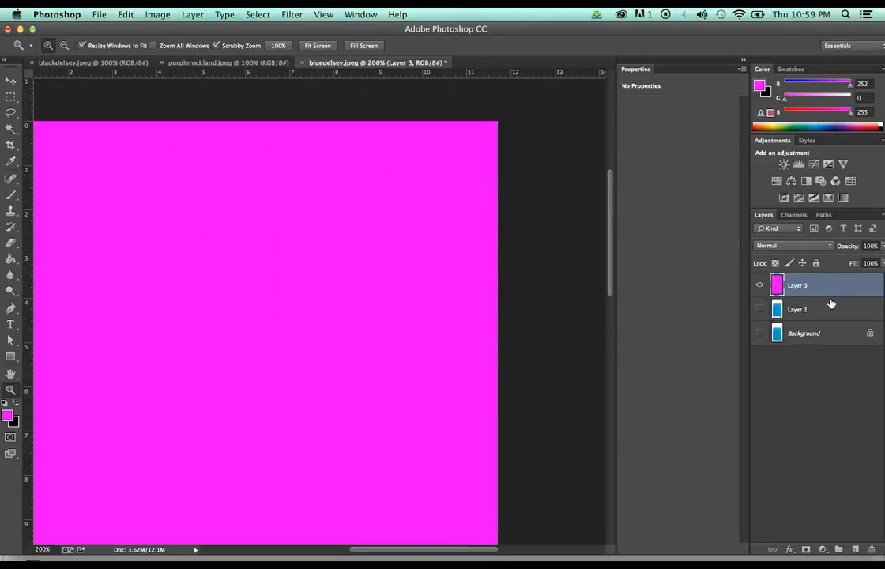
{"action": "key", "text": "Delete"}
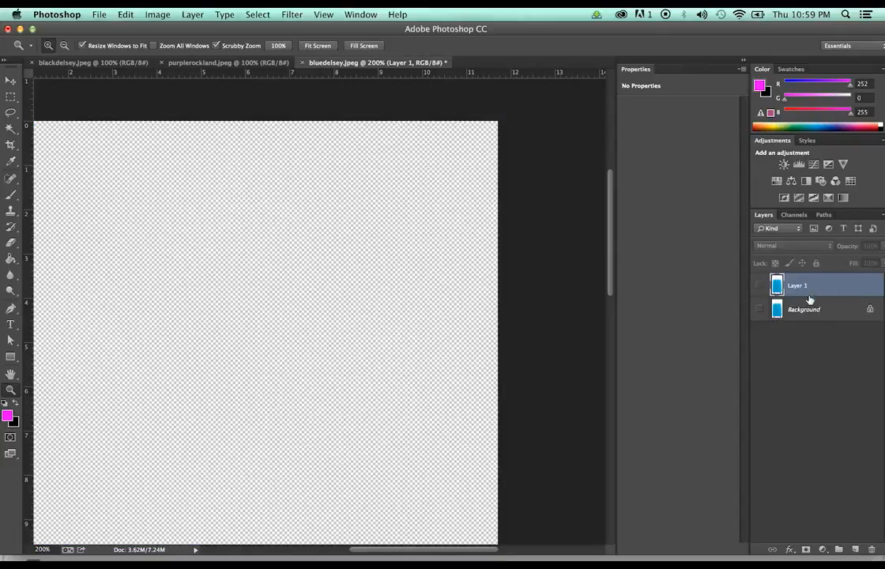
{"action": "left_click", "coordinate": [760, 285]}
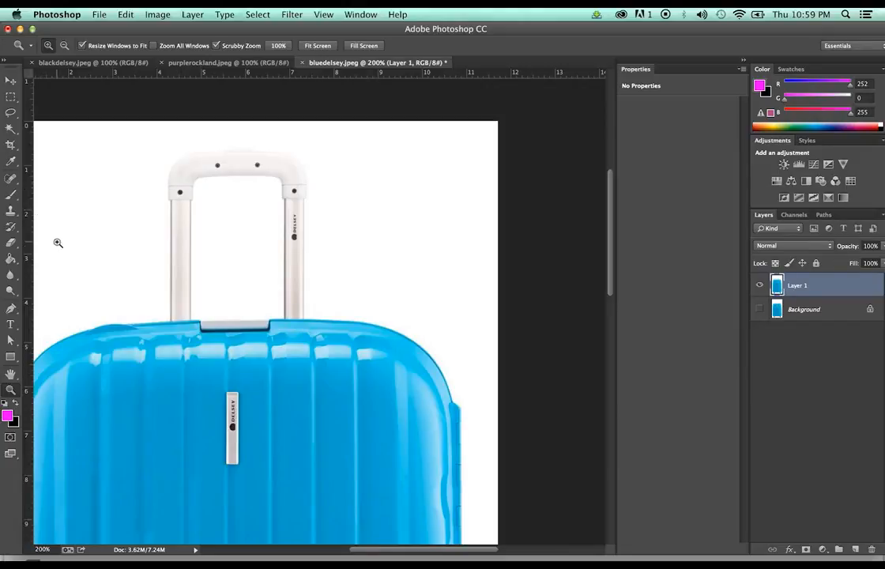
{"action": "key", "text": "e"}
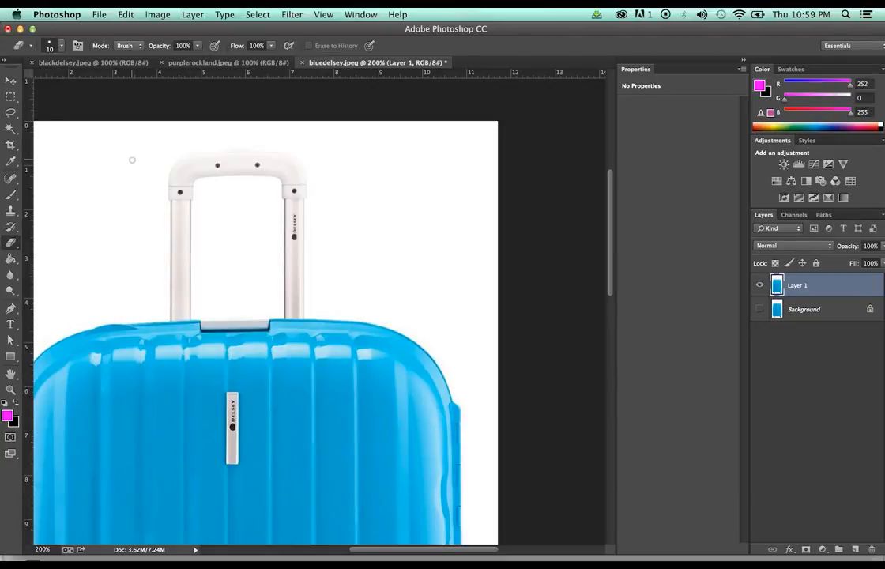
Zoom to 500% on the handle and place pen anchors down its left edge
{"action": "key", "text": "z"}
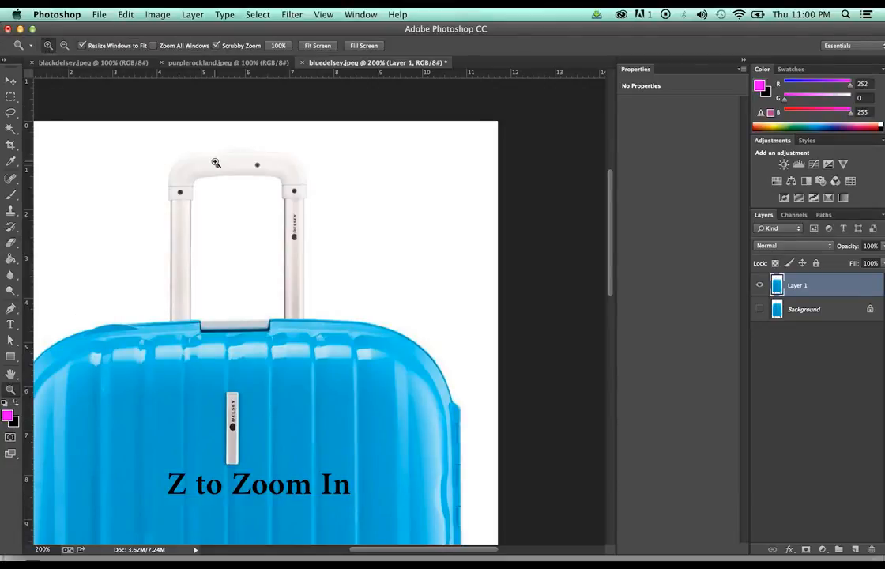
{"action": "left_click", "coordinate": [216, 163]}
{"action": "left_click", "coordinate": [215, 164]}
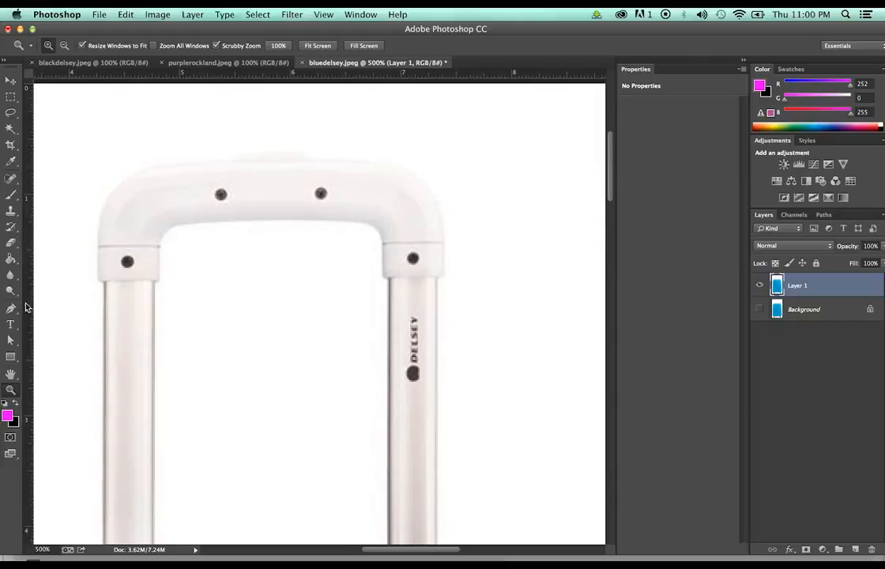
{"action": "key", "text": "p"}
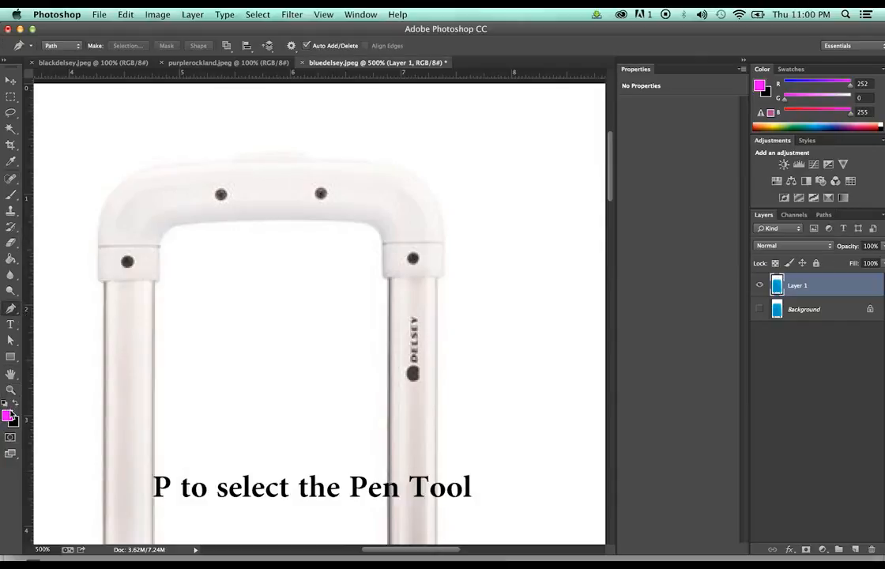
{"action": "left_click", "coordinate": [100, 246]}
{"action": "left_click", "coordinate": [97, 278]}
{"action": "left_click", "coordinate": [93, 311]}
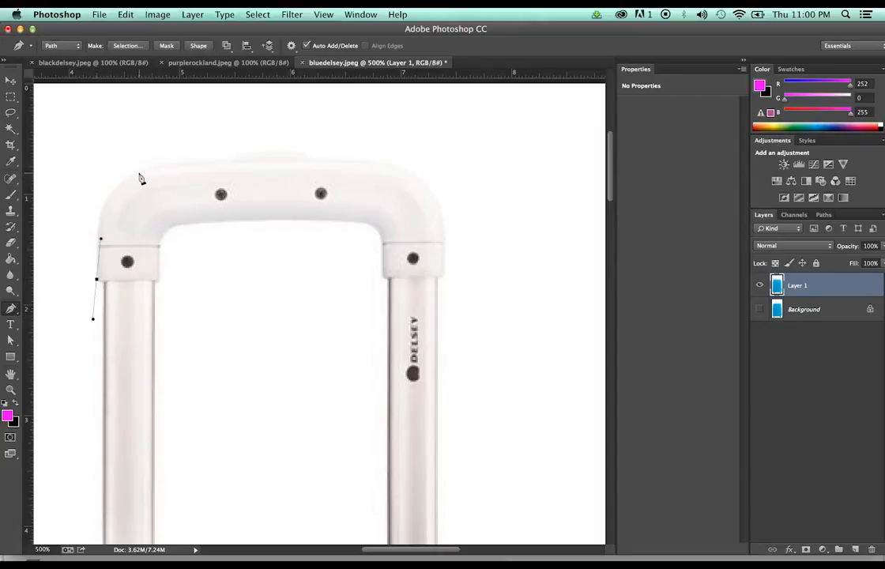
Curve the path over the handle's top corners and down to the right collar
{"action": "left_click_drag", "start_coordinate": [141, 170], "coordinate": [202, 167]}
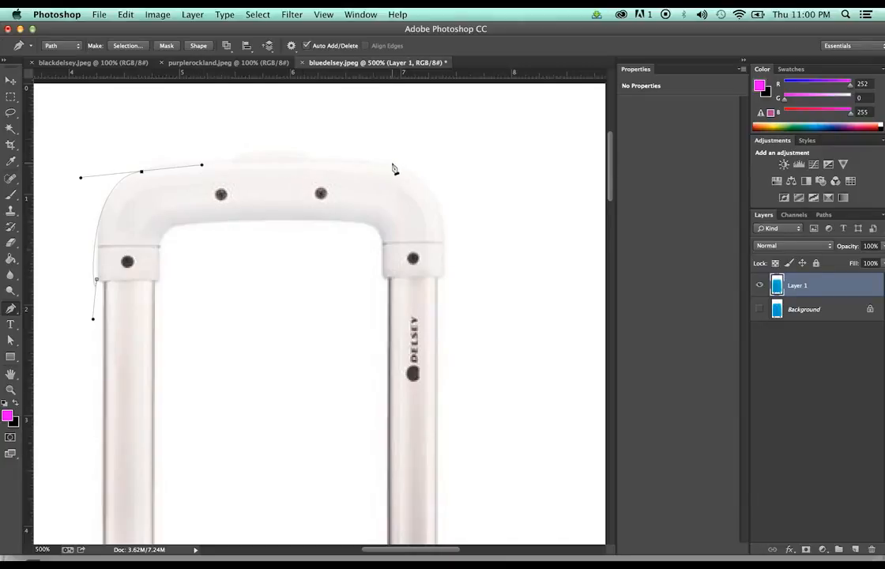
{"action": "left_click_drag", "start_coordinate": [393, 165], "coordinate": [571, 183]}
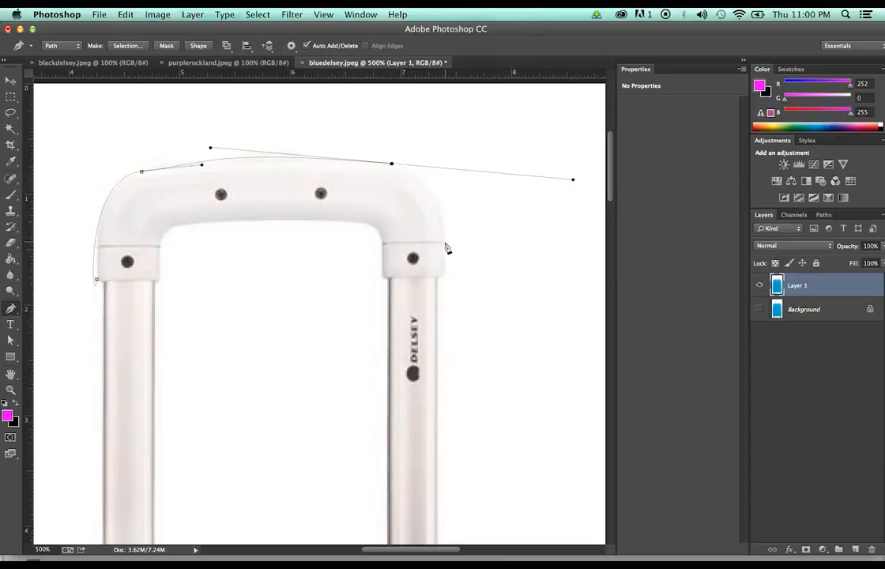
{"action": "left_click_drag", "start_coordinate": [444, 276], "coordinate": [445, 298]}
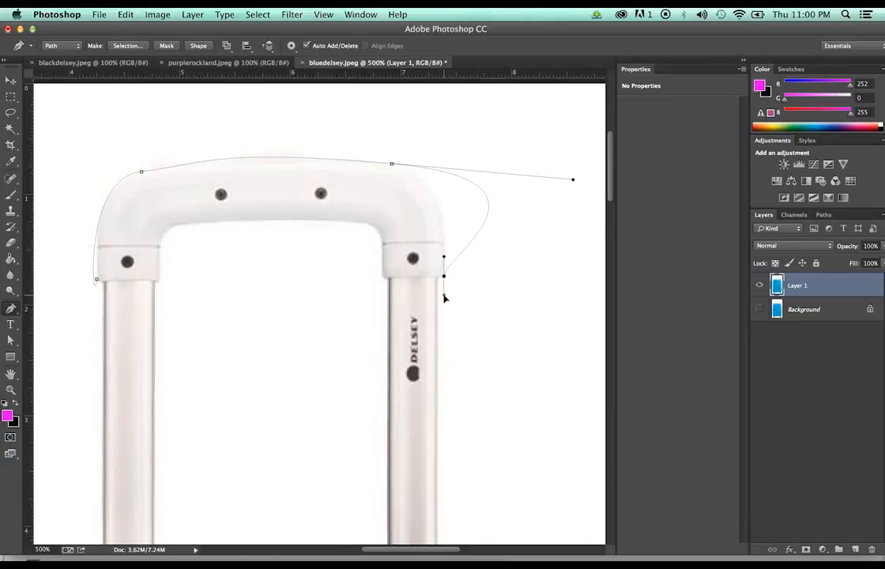
{"action": "left_click_drag", "start_coordinate": [445, 298], "coordinate": [444, 295]}
Reshape the path's anchors to hug the right collar and both top corners
{"action": "key", "text": "a"}
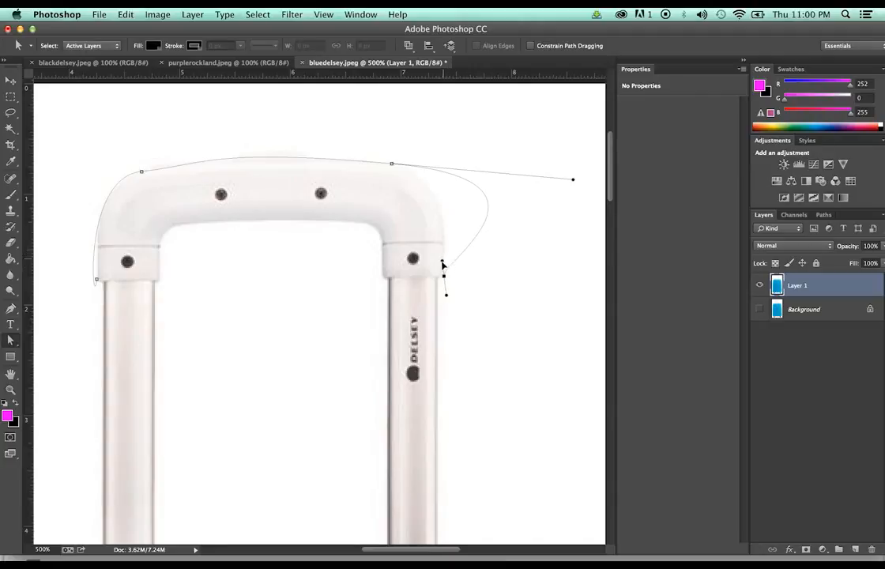
{"action": "left_click_drag", "start_coordinate": [445, 258], "coordinate": [443, 270]}
{"action": "left_click_drag", "start_coordinate": [574, 181], "coordinate": [457, 182]}
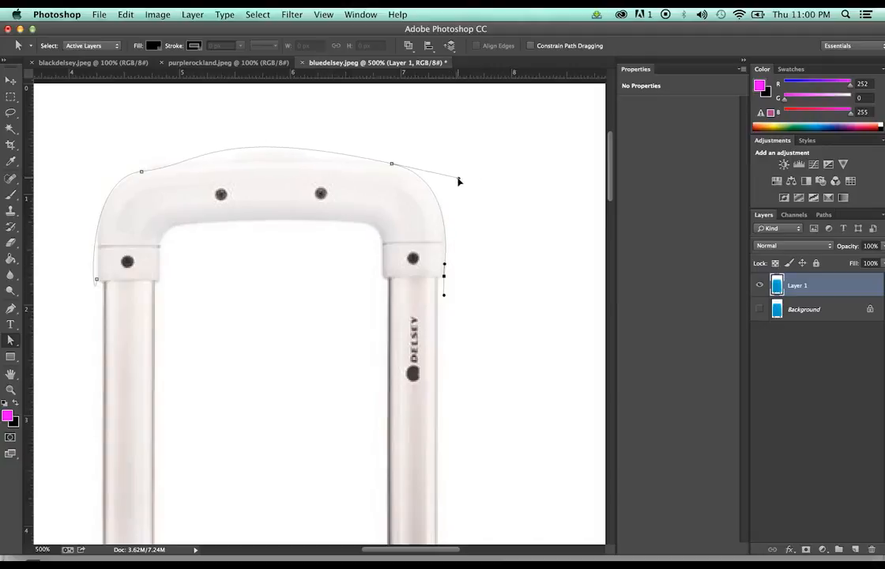
{"action": "left_click", "coordinate": [142, 173]}
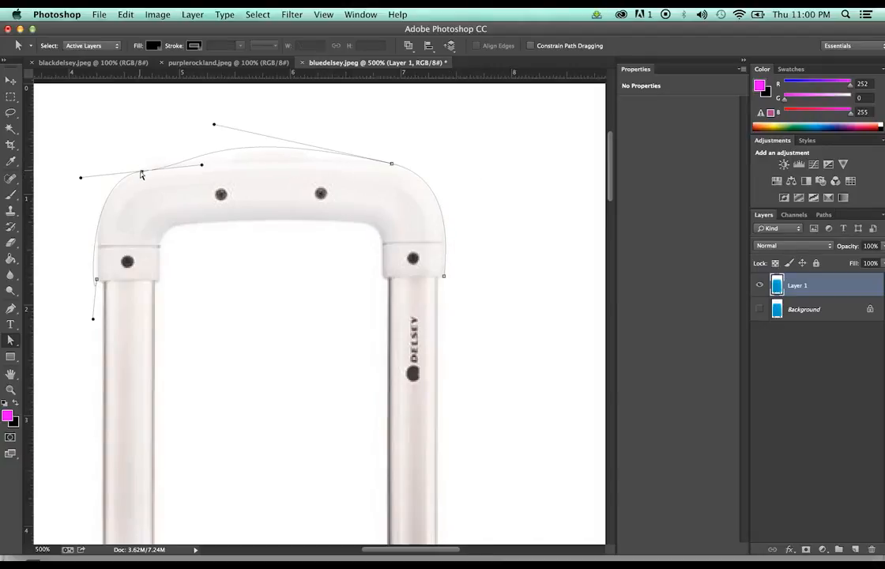
{"action": "left_click_drag", "start_coordinate": [141, 173], "coordinate": [141, 170]}
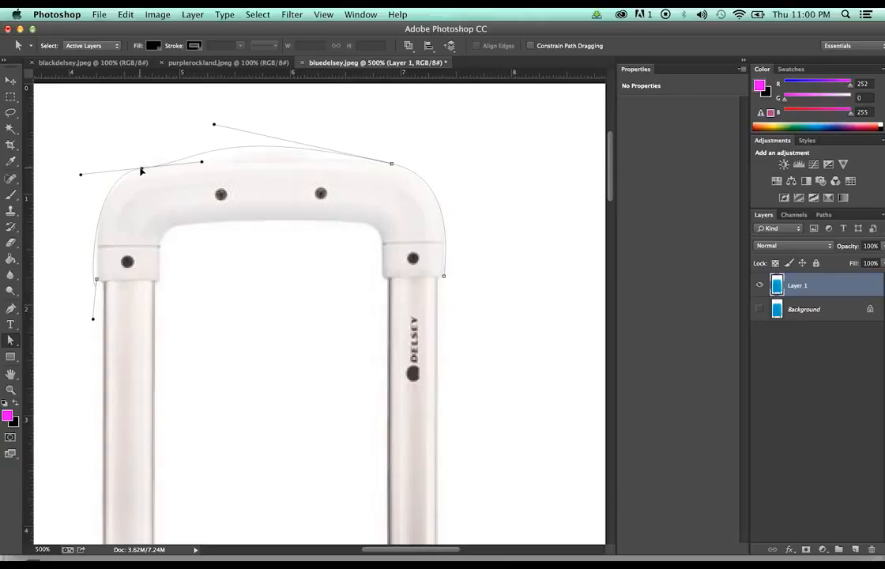
{"action": "left_click_drag", "start_coordinate": [203, 164], "coordinate": [149, 168]}
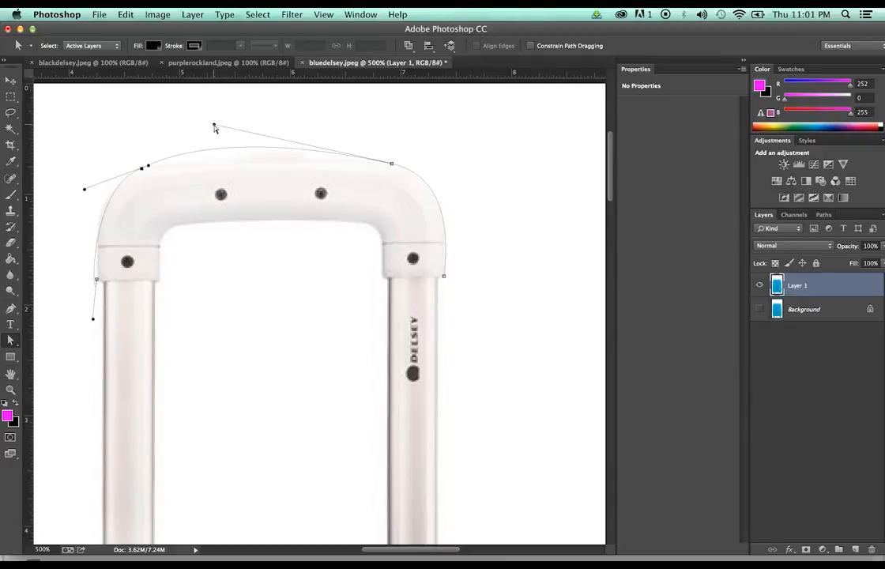
Flatten the top curve, straighten the left edge, and load the Work Path as a selection
{"action": "left_click_drag", "start_coordinate": [214, 125], "coordinate": [211, 146]}
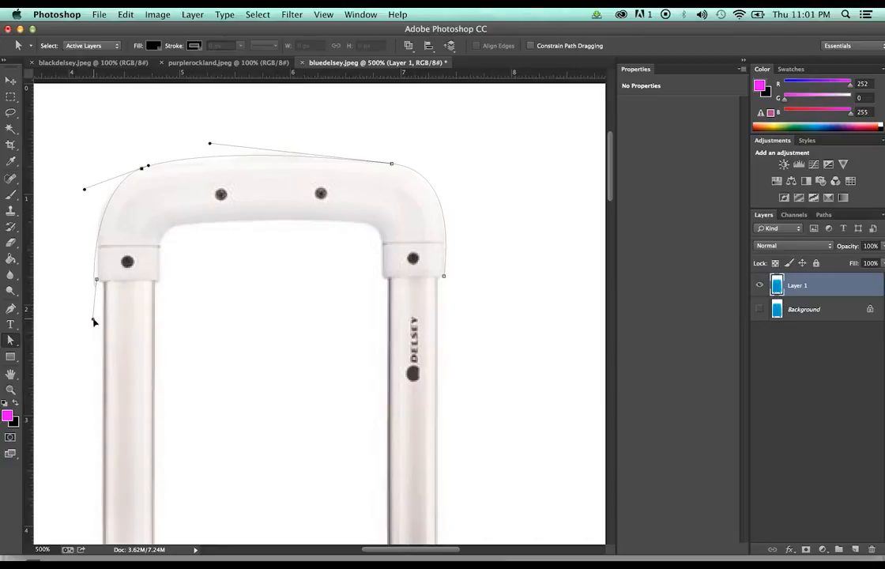
{"action": "left_click_drag", "start_coordinate": [93, 321], "coordinate": [96, 221]}
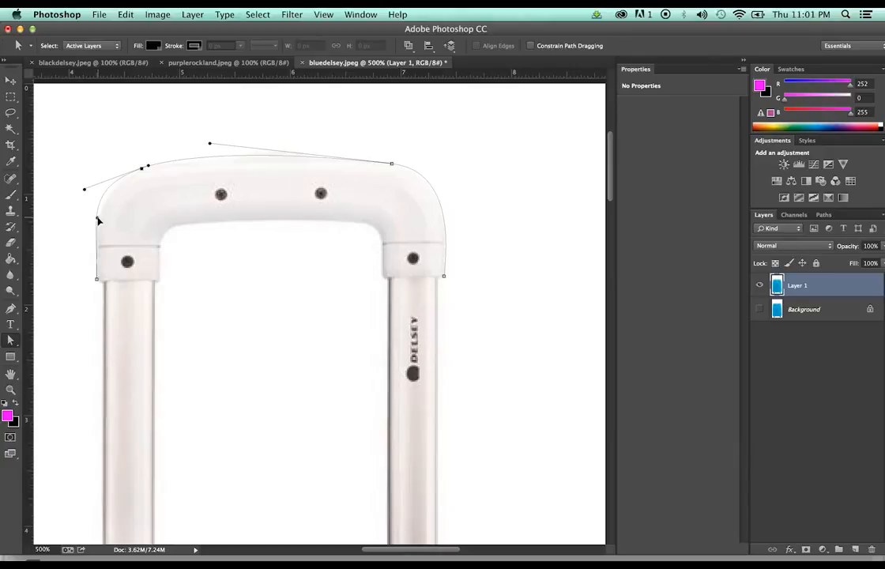
{"action": "left_click_drag", "start_coordinate": [97, 219], "coordinate": [93, 220]}
{"action": "left_click_drag", "start_coordinate": [93, 221], "coordinate": [98, 224]}
{"action": "left_click", "coordinate": [824, 215]}
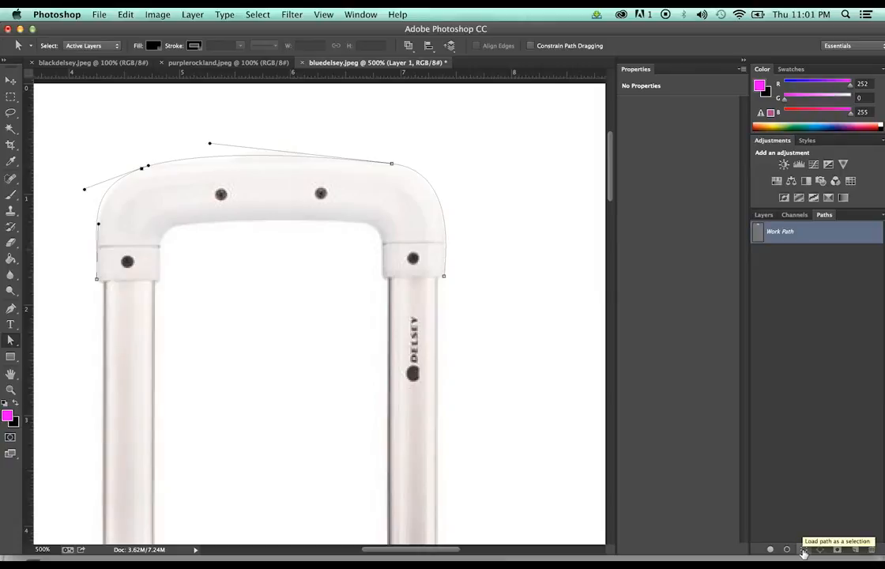
{"action": "left_click", "coordinate": [804, 551]}
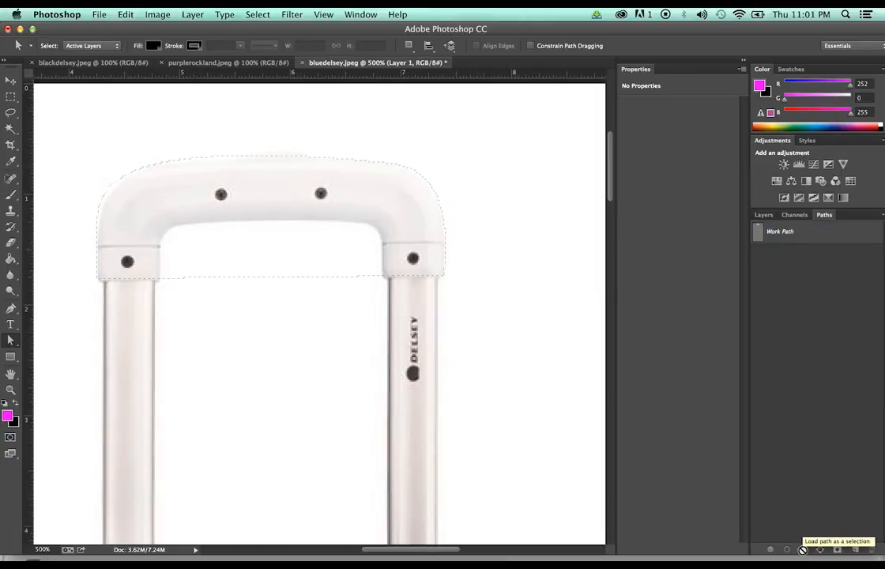
Undo the selection and stroke the Work Path with the Eraser tool
{"action": "key", "text": "super+z"}
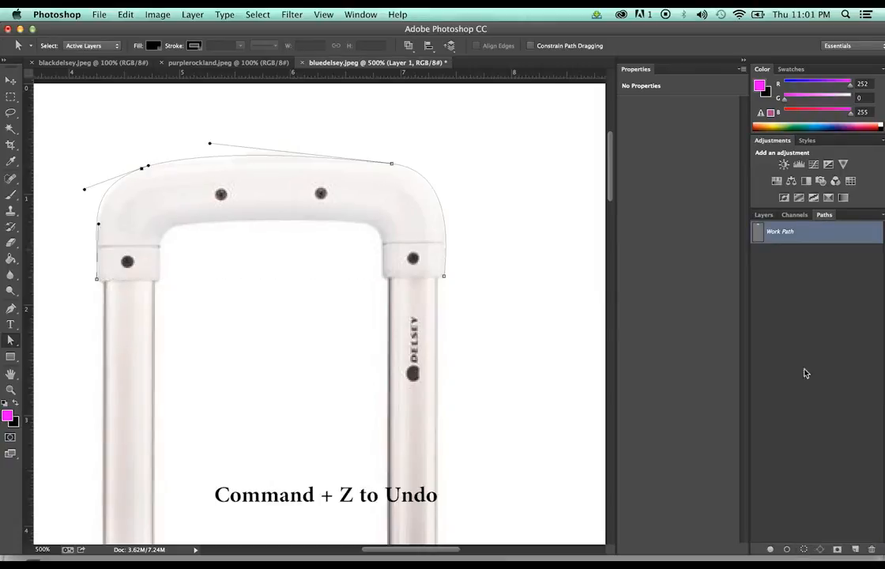
{"action": "right_click", "coordinate": [786, 230]}
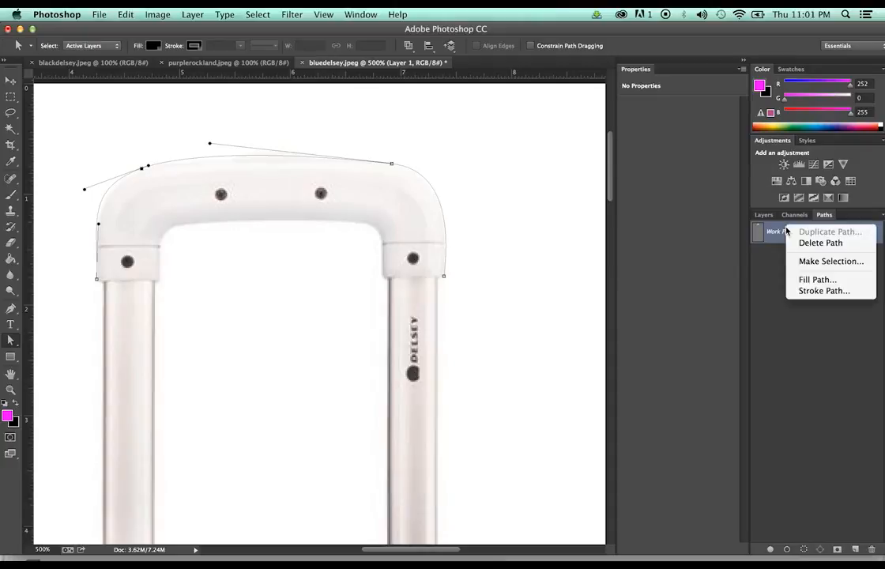
{"action": "left_click", "coordinate": [806, 291]}
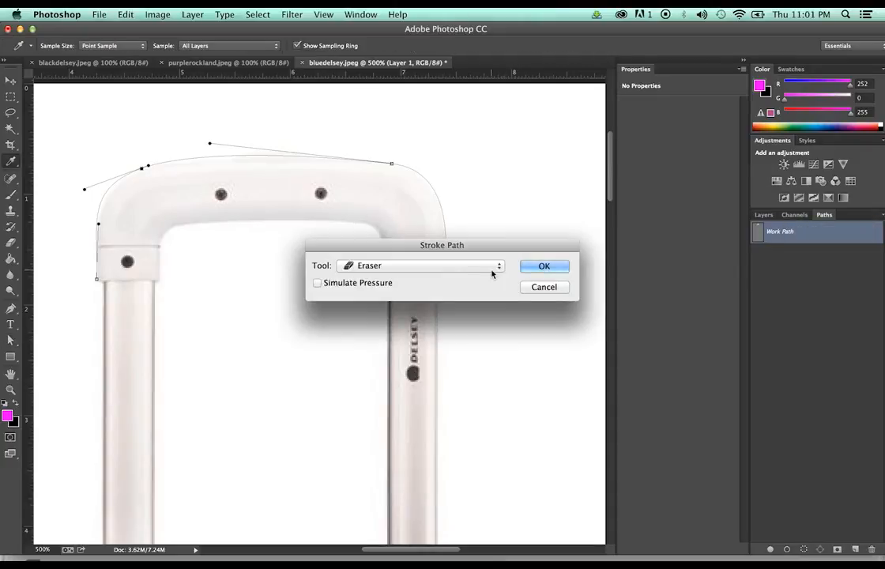
{"action": "left_click", "coordinate": [492, 268]}
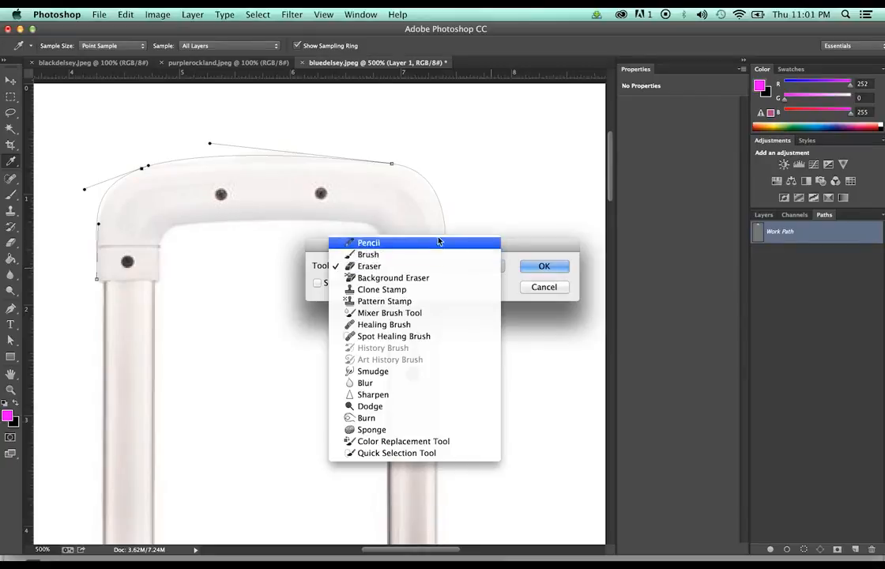
{"action": "left_click", "coordinate": [434, 266]}
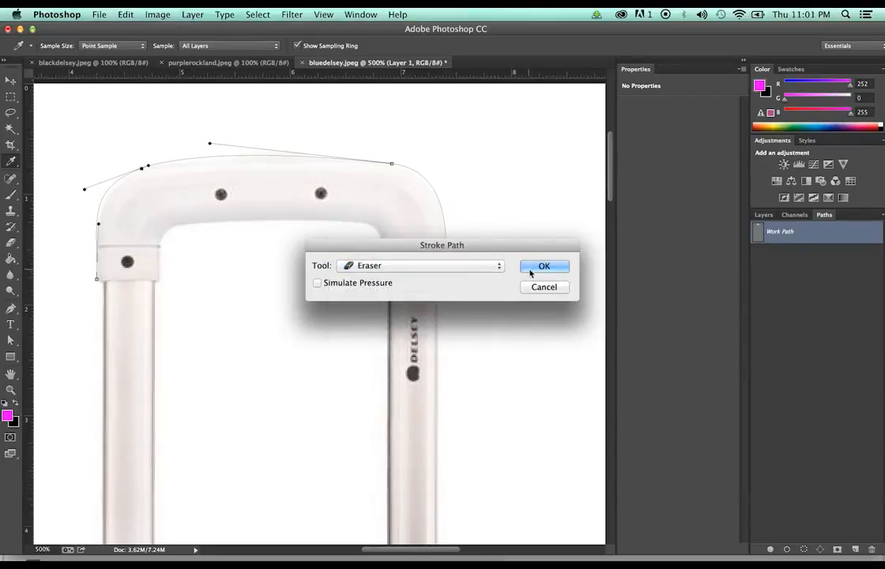
{"action": "left_click", "coordinate": [532, 271]}
{"action": "key", "text": "a"}
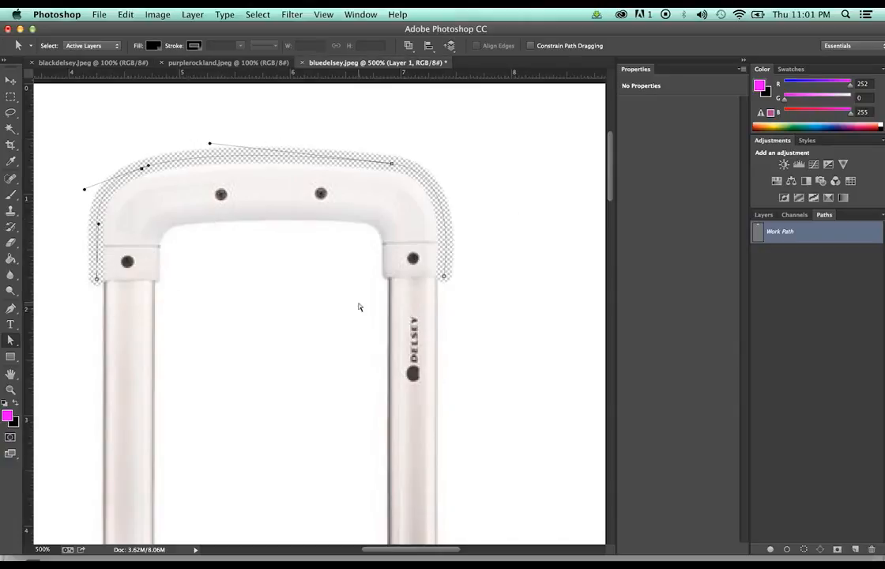
{"action": "scroll", "coordinate": [369, 305], "scroll_direction": "down", "scroll_amount": 5}
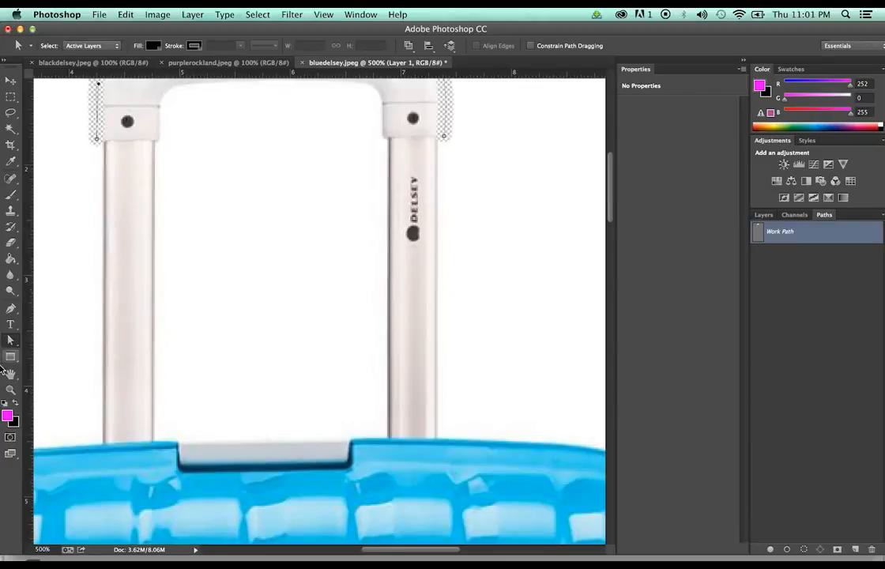
Draw a new two-point pen path across the bottom of the handle's inner opening
{"action": "left_click", "coordinate": [10, 310]}
{"action": "left_click", "coordinate": [763, 214]}
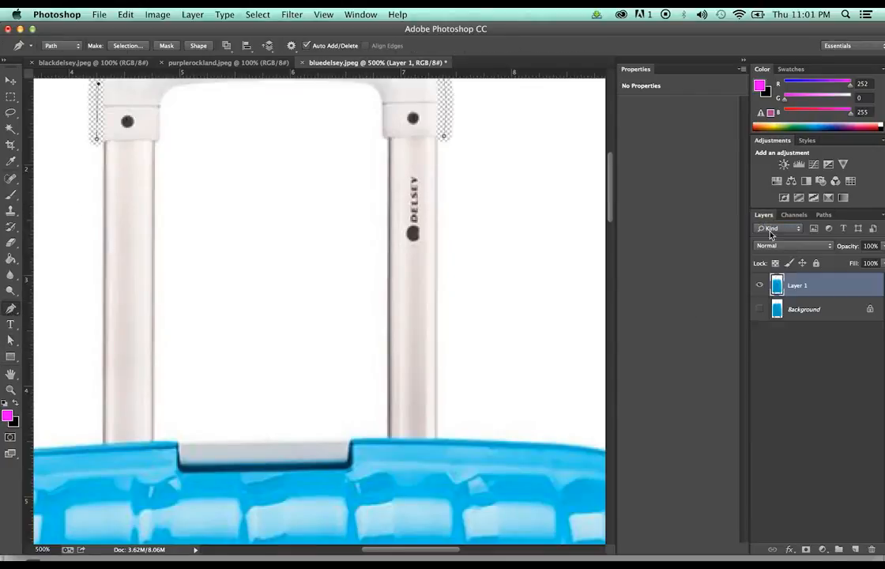
{"action": "left_click", "coordinate": [153, 440]}
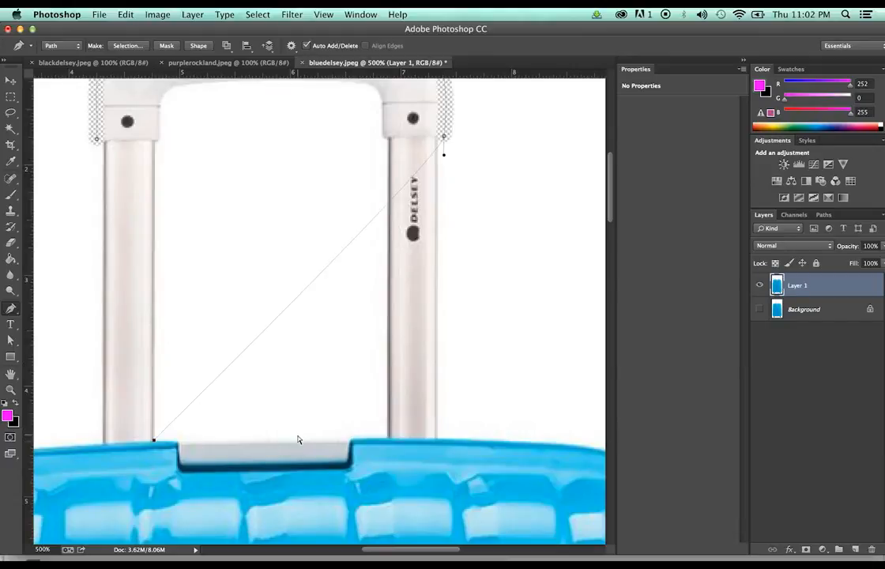
{"action": "key", "text": "super+z"}
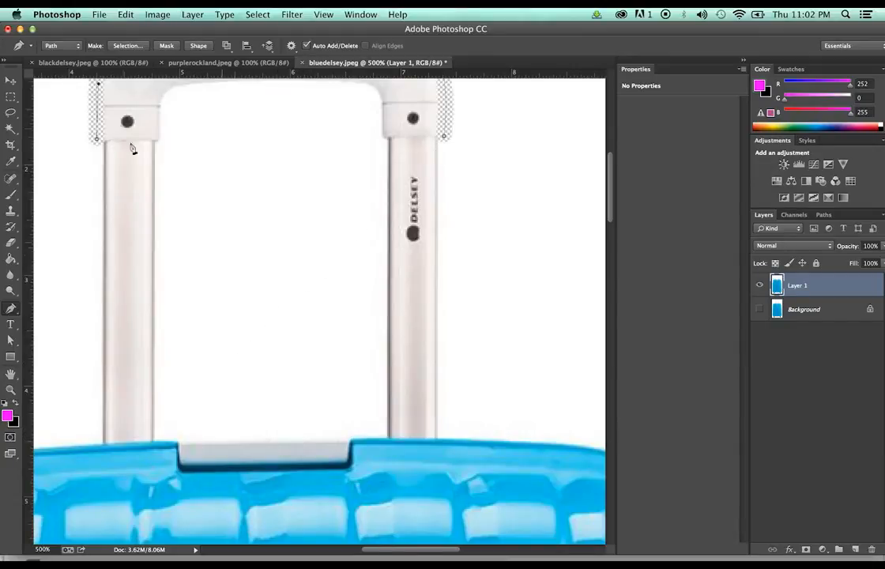
{"action": "key", "text": "a"}
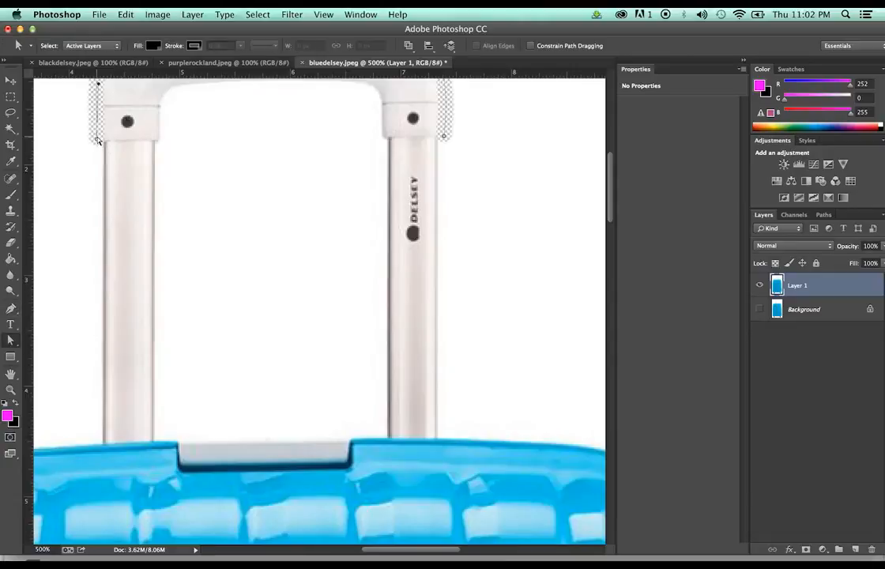
{"action": "left_click", "coordinate": [96, 140]}
{"action": "left_click", "coordinate": [87, 124]}
{"action": "key", "text": "p"}
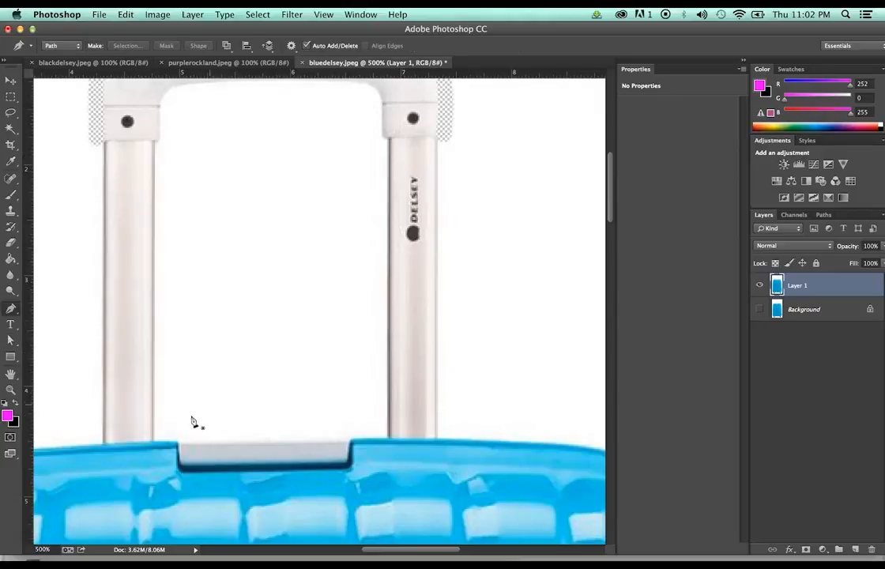
{"action": "left_click", "coordinate": [155, 439]}
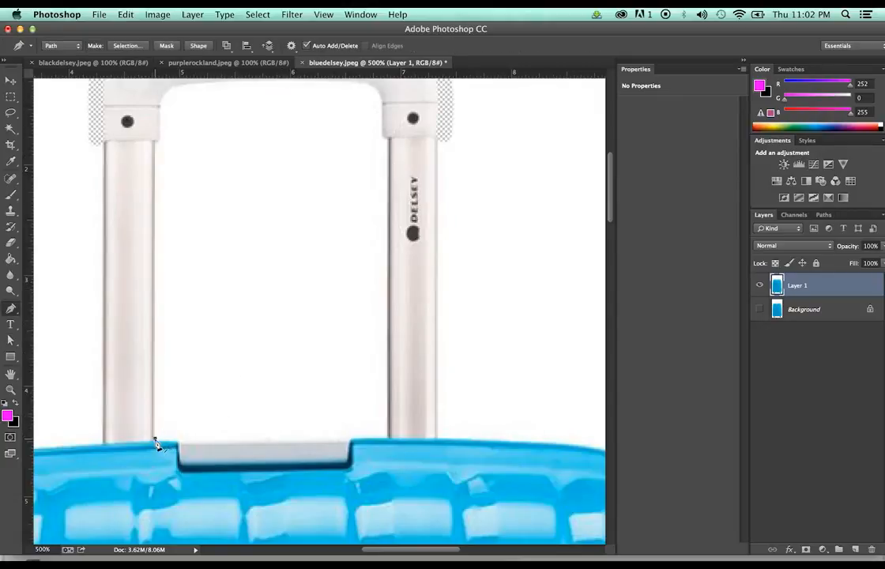
{"action": "left_click", "coordinate": [386, 437]}
Stroke the new Work Path with the Eraser, then undo the erase
{"action": "right_click", "coordinate": [814, 287]}
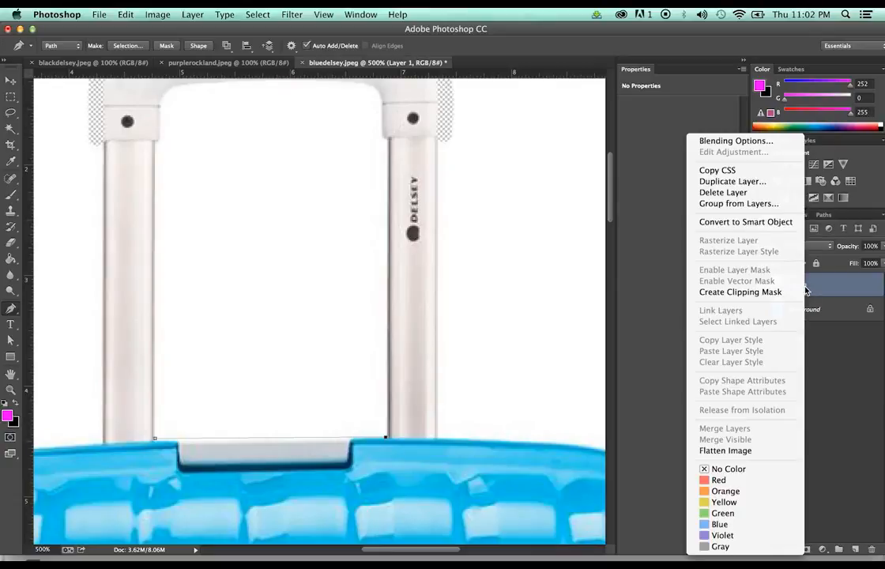
{"action": "left_click", "coordinate": [853, 349]}
{"action": "left_click", "coordinate": [824, 214]}
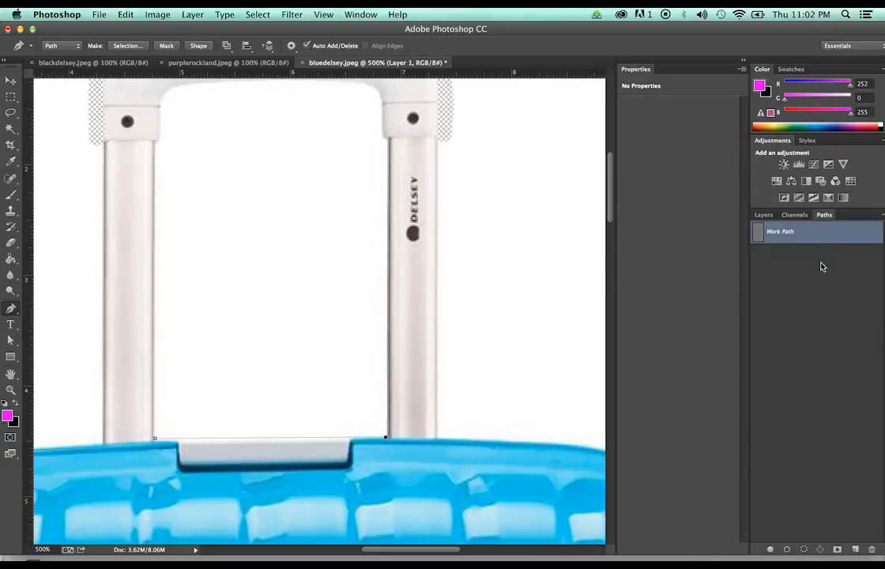
{"action": "right_click", "coordinate": [826, 231]}
{"action": "left_click", "coordinate": [806, 292]}
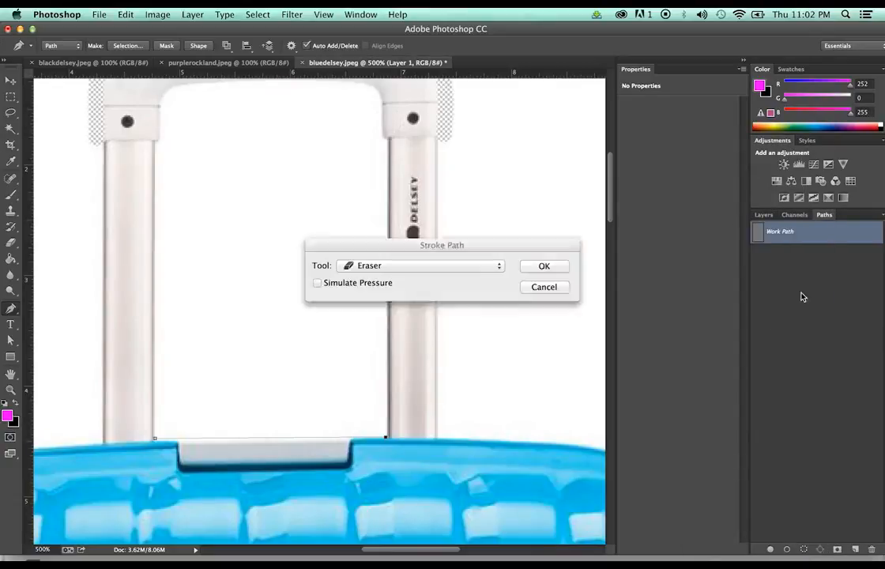
{"action": "left_click", "coordinate": [533, 268]}
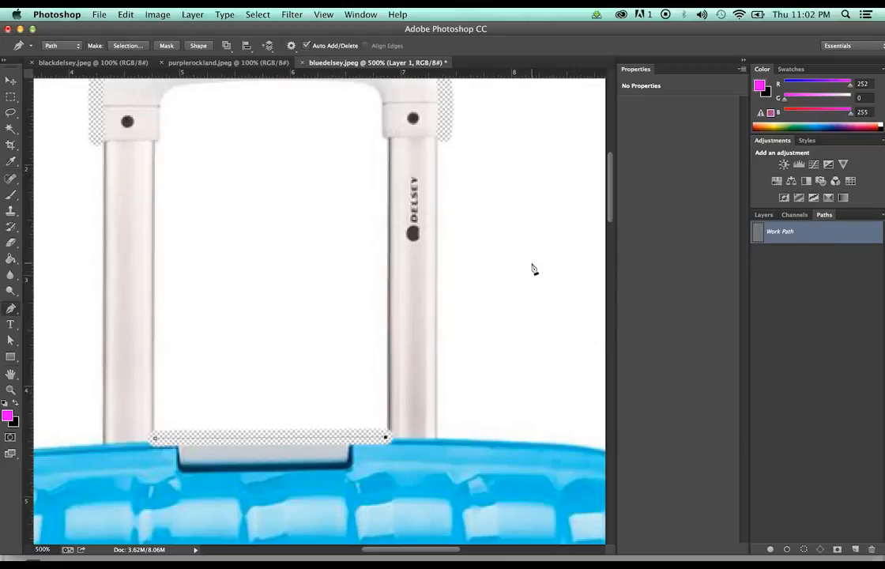
{"action": "key", "text": "super+z"}
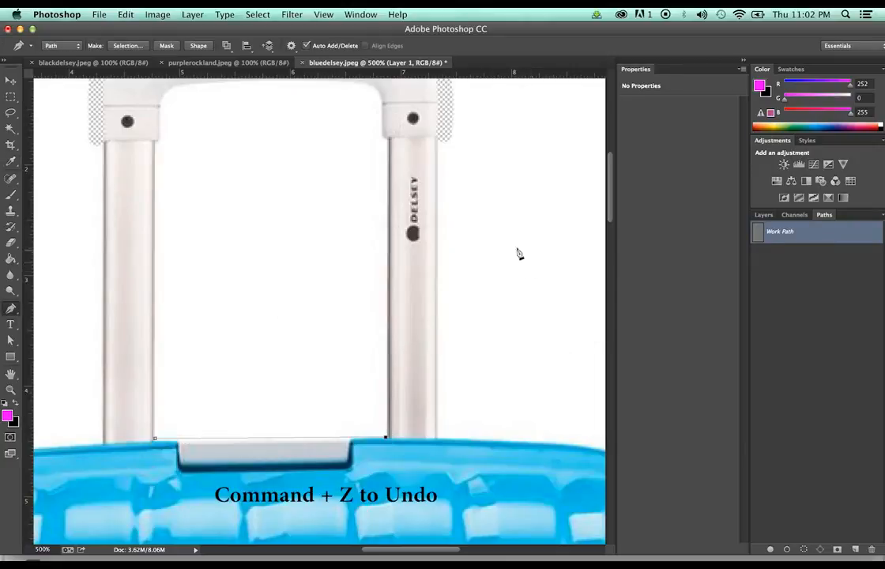
Shrink the eraser brush and stroke the Work Path with it across the opening's base
{"action": "key", "text": "e"}
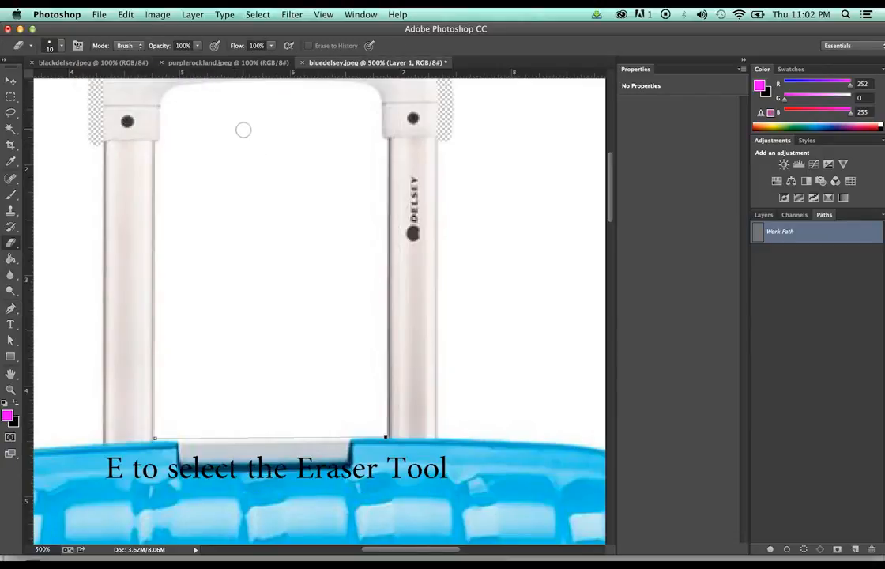
{"action": "key", "text": "bracketleft"}
{"action": "key", "text": "bracketleft"}
{"action": "key", "text": "bracketleft"}
{"action": "key", "text": "bracketleft"}
{"action": "key", "text": "bracketleft"}
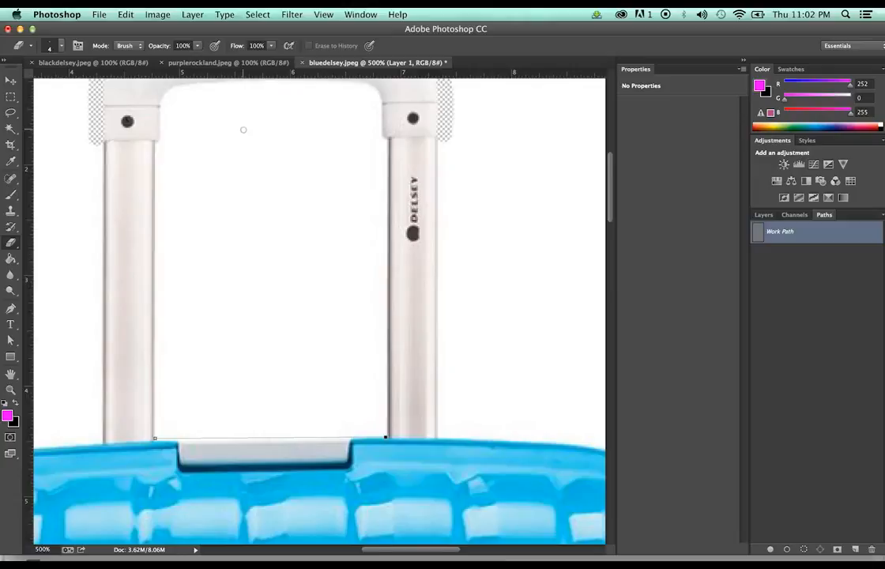
{"action": "key", "text": "bracketright"}
{"action": "right_click", "coordinate": [751, 230]}
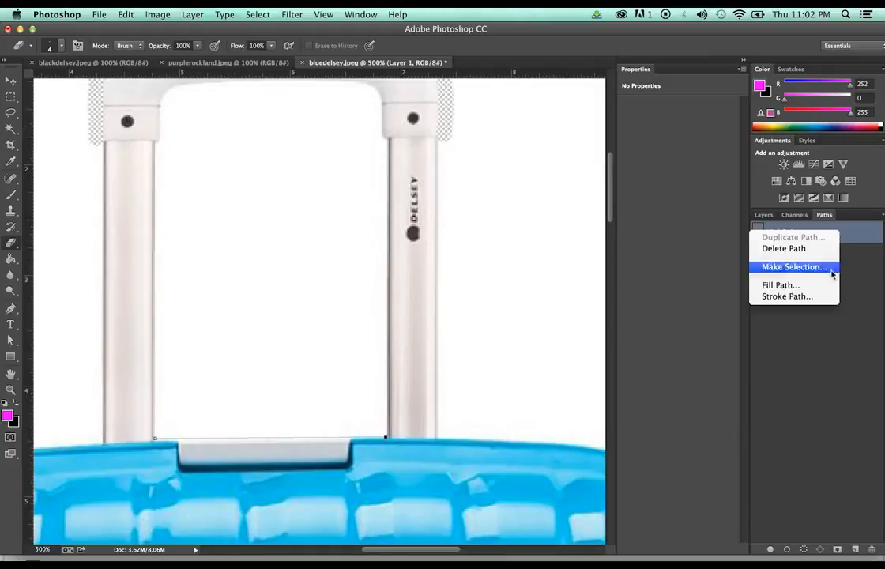
{"action": "left_click", "coordinate": [816, 298]}
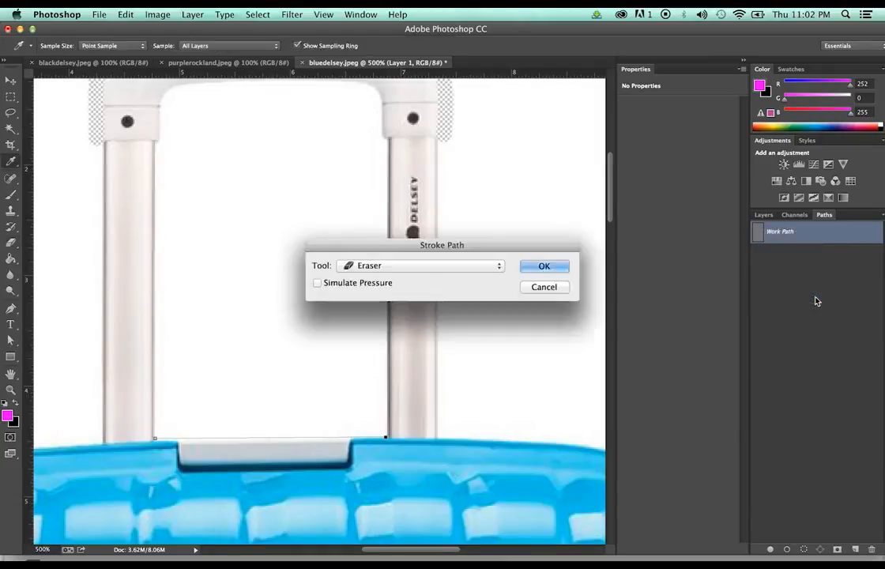
{"action": "left_click", "coordinate": [542, 264]}
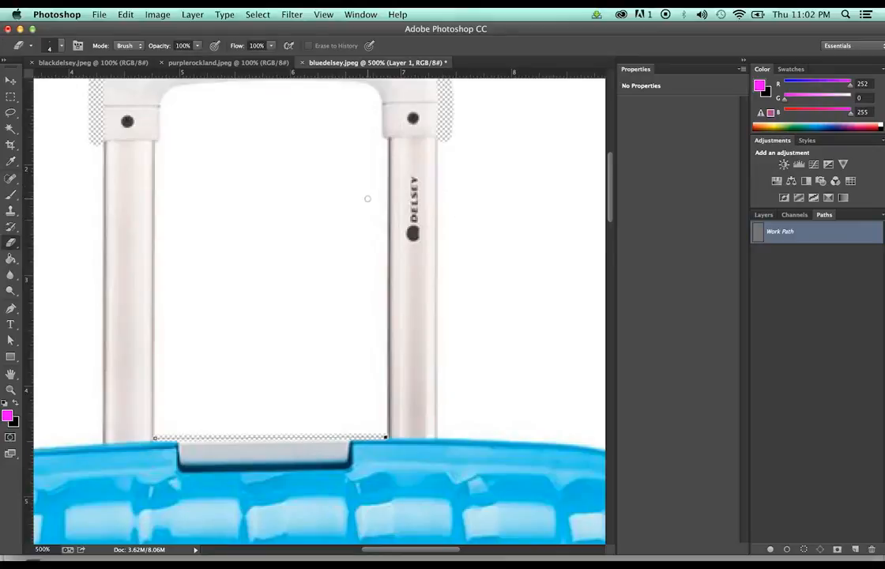
{"action": "scroll", "coordinate": [260, 290], "scroll_direction": "down", "scroll_amount": 2}
{"action": "scroll", "coordinate": [260, 289], "scroll_direction": "down", "scroll_amount": 3}
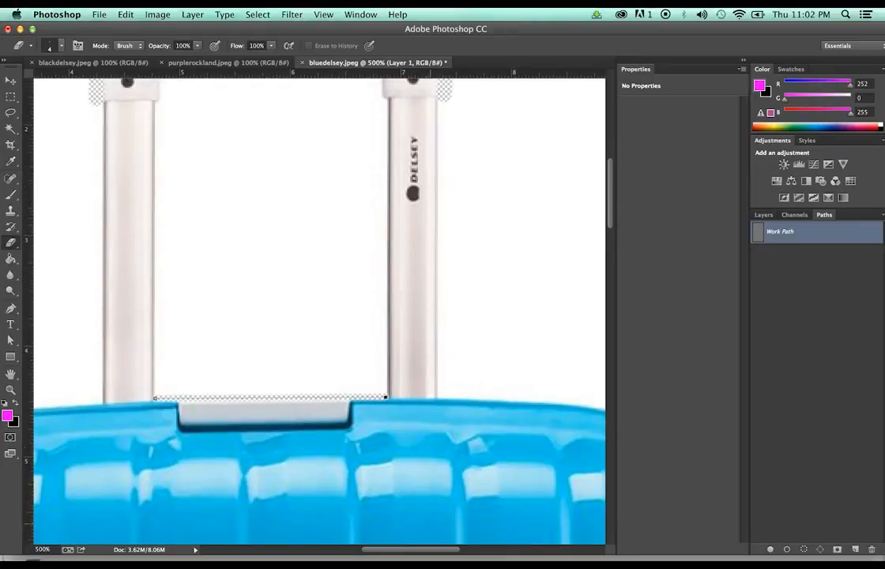
{"action": "left_click_drag", "start_coordinate": [416, 549], "coordinate": [342, 549]}
Draw a curved pen path along the suitcase's rounded upper-left edge
{"action": "scroll", "coordinate": [396, 356], "scroll_direction": "right", "scroll_amount": 5}
{"action": "scroll", "coordinate": [397, 355], "scroll_direction": "down", "scroll_amount": 15}
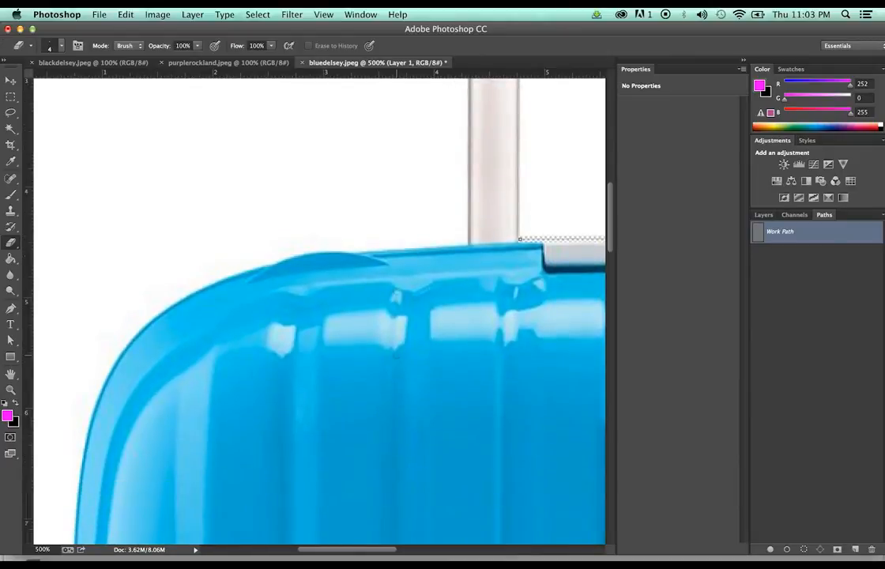
{"action": "scroll", "coordinate": [396, 355], "scroll_direction": "down", "scroll_amount": 1}
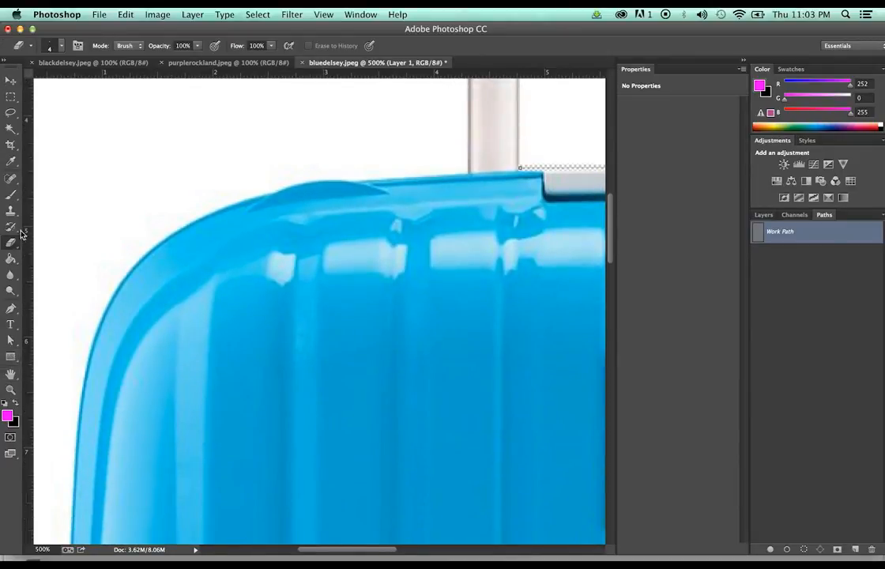
{"action": "key", "text": "p"}
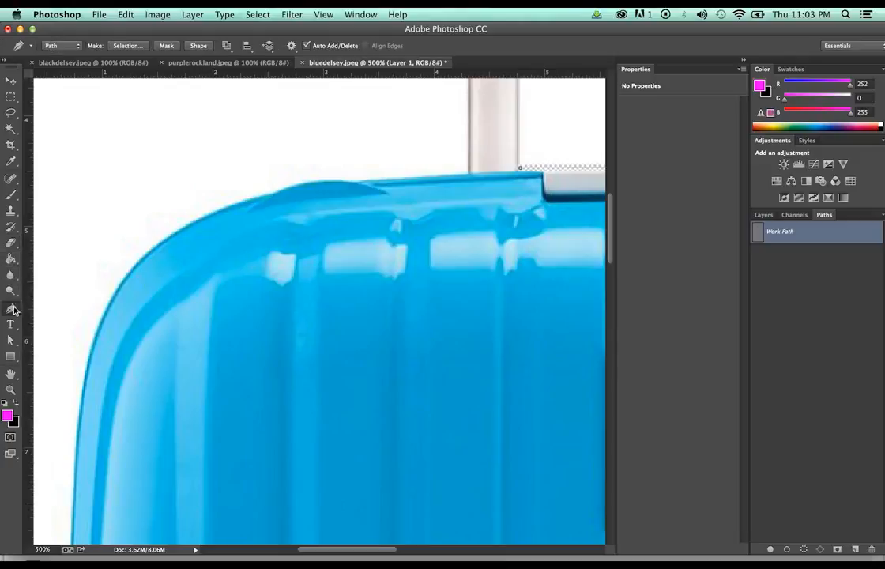
{"action": "left_click", "coordinate": [73, 446]}
{"action": "key", "text": "super+z"}
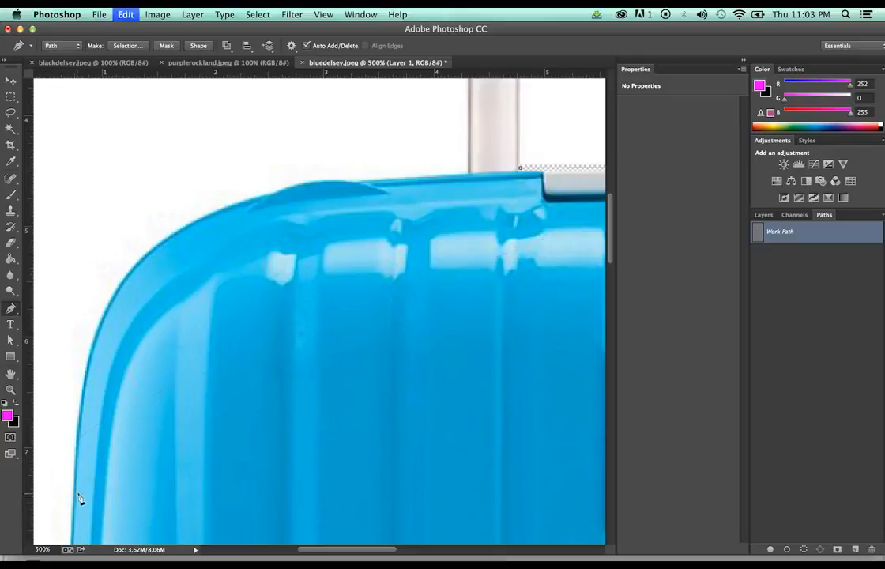
{"action": "key", "text": "a"}
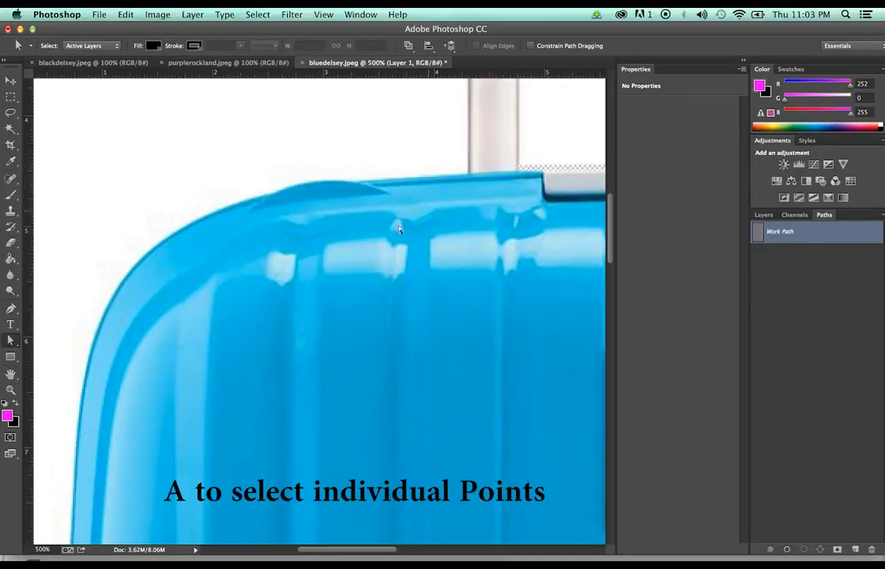
{"action": "key", "text": "p"}
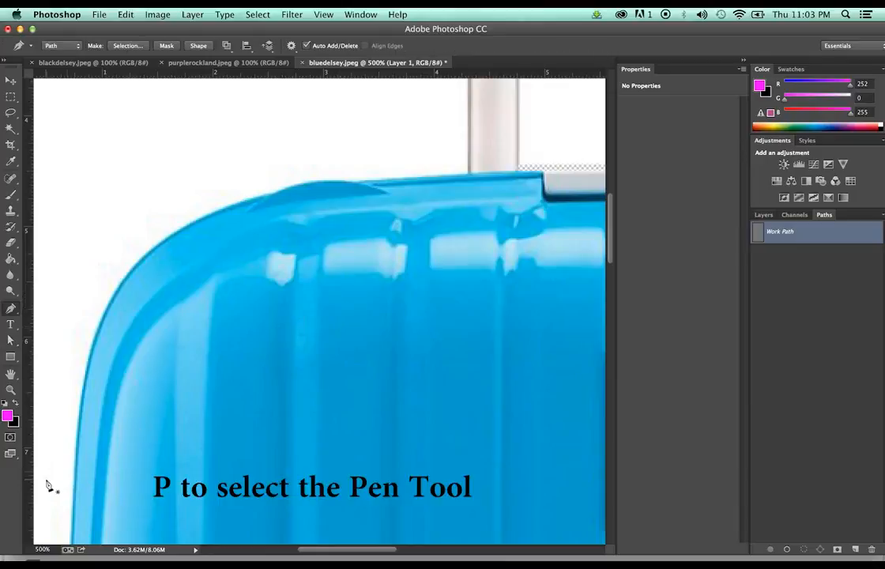
{"action": "left_click", "coordinate": [72, 484]}
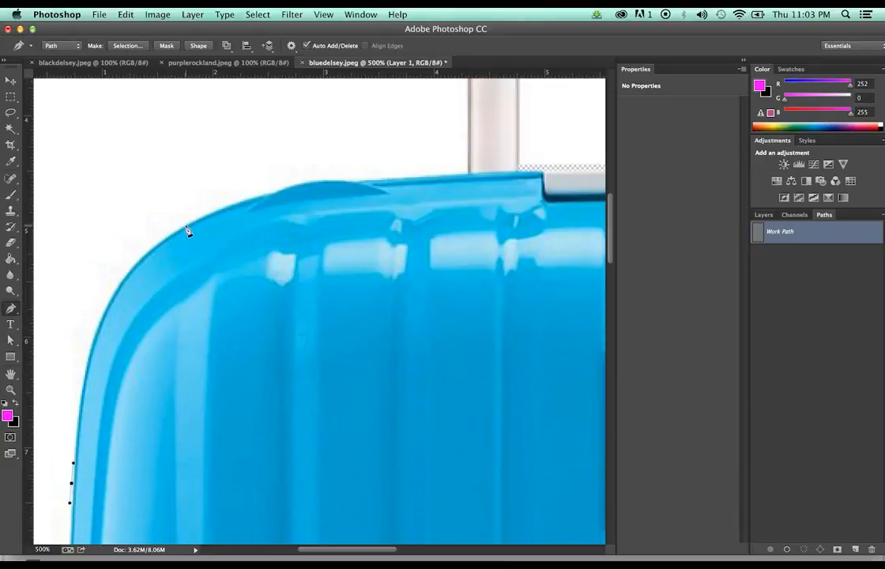
{"action": "left_click_drag", "start_coordinate": [186, 225], "coordinate": [316, 183]}
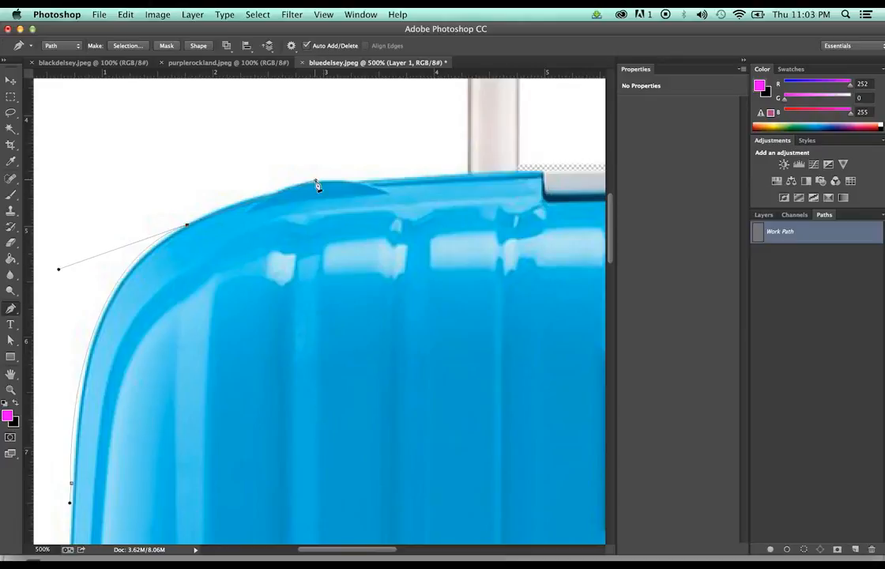
Stroke that subpath with the Eraser and deselect the path
{"action": "right_click", "coordinate": [804, 233]}
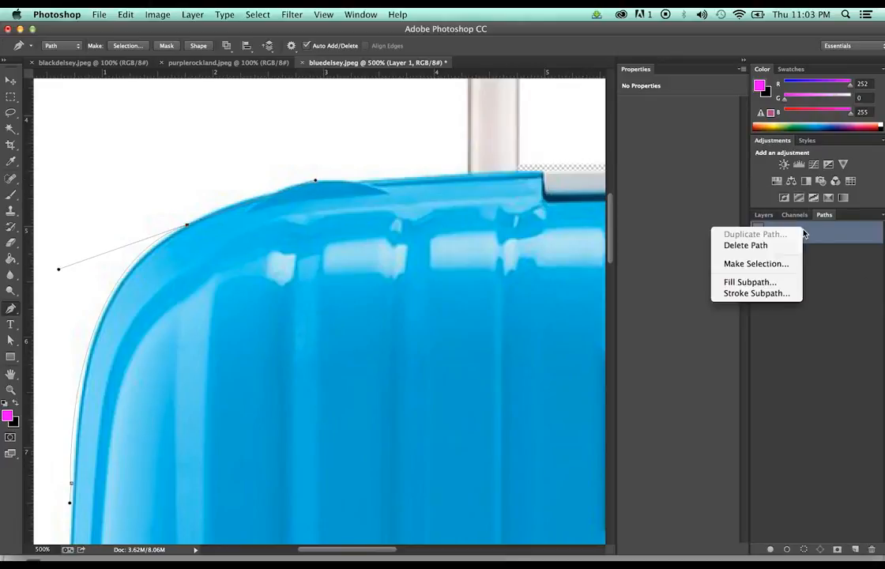
{"action": "left_click", "coordinate": [778, 294]}
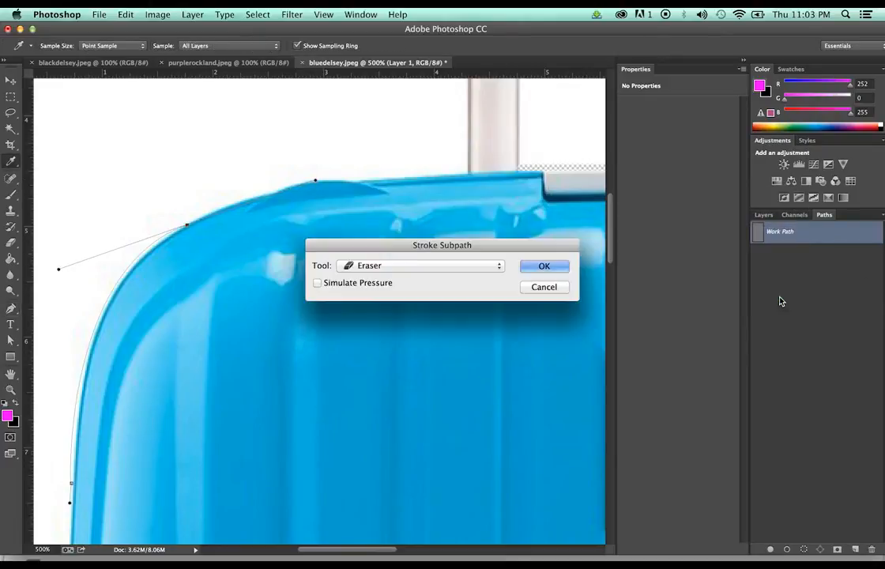
{"action": "left_click", "coordinate": [553, 268]}
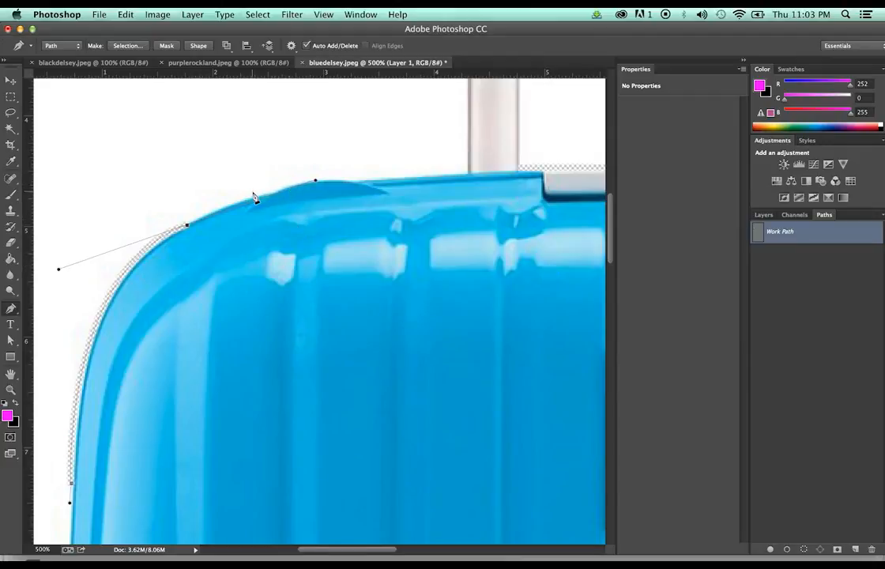
{"action": "key", "text": "a"}
{"action": "left_click", "coordinate": [184, 222]}
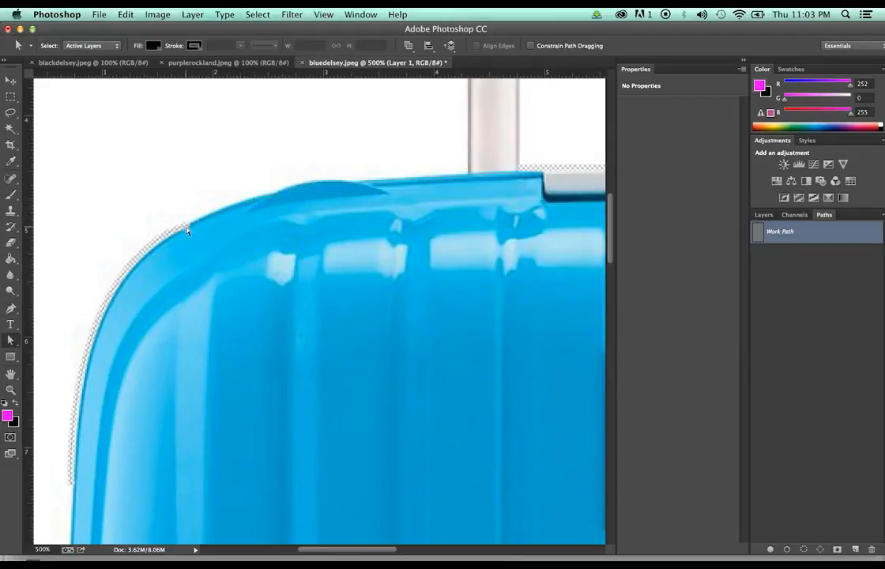
Delete the top curve anchor and zoom out to view the whole suitcase
{"action": "left_click", "coordinate": [187, 224]}
{"action": "key", "text": "Delete"}
{"action": "key", "text": "Delete"}
{"action": "left_click_drag", "start_coordinate": [377, 550], "coordinate": [468, 553]}
{"action": "scroll", "coordinate": [415, 271], "scroll_direction": "up", "scroll_amount": 10}
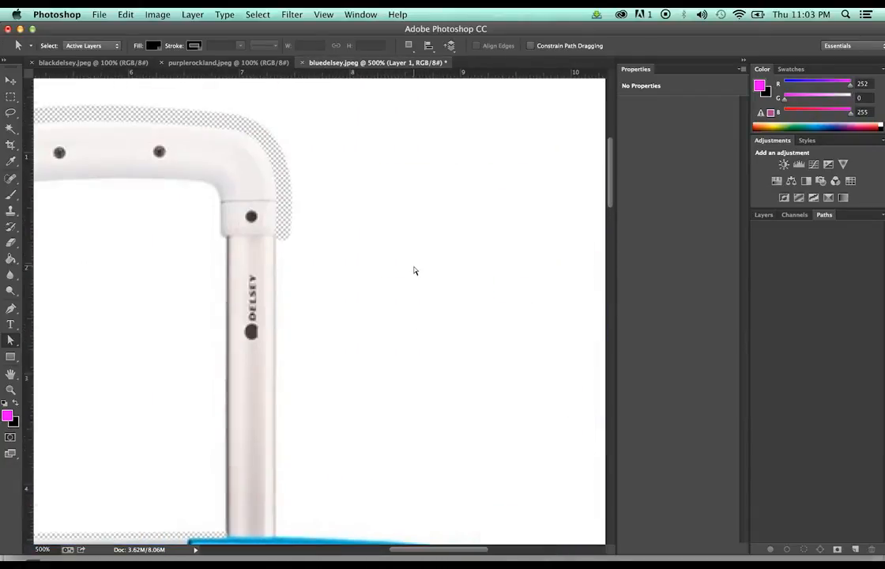
{"action": "key", "text": "z"}
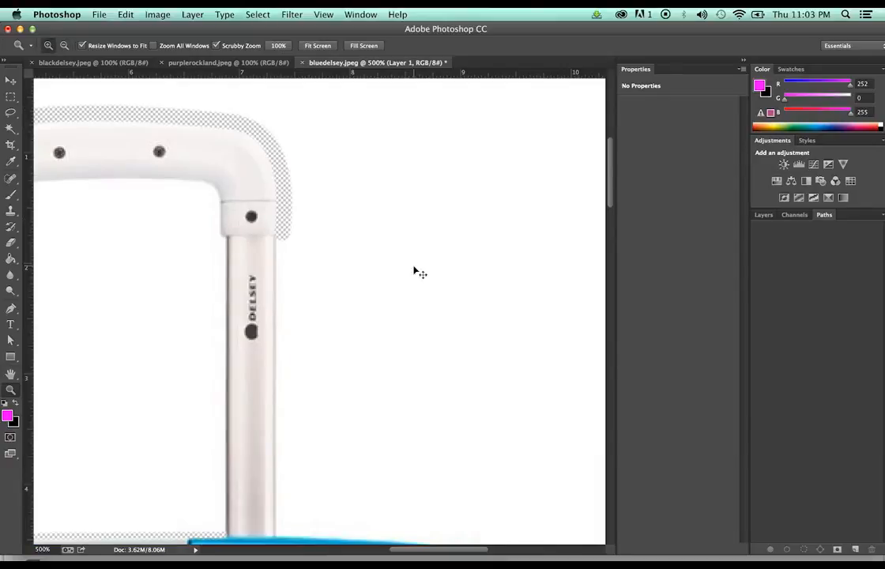
{"action": "left_click", "coordinate": [414, 267], "text": "alt"}
{"action": "left_click", "coordinate": [414, 267], "text": "alt"}
{"action": "left_click", "coordinate": [412, 266], "text": "alt"}
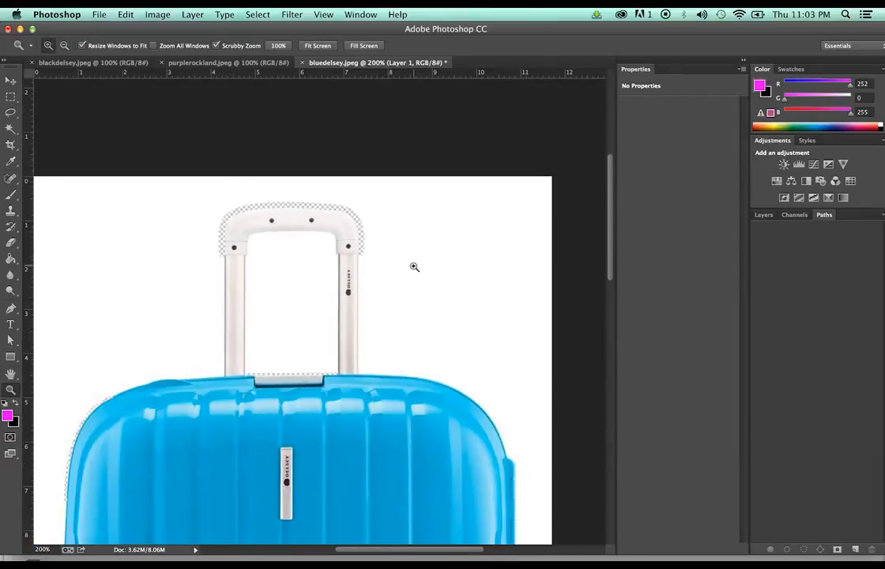
Select the white background with the Magic Wand and invert the selection onto the suitcase
{"action": "key", "text": "w"}
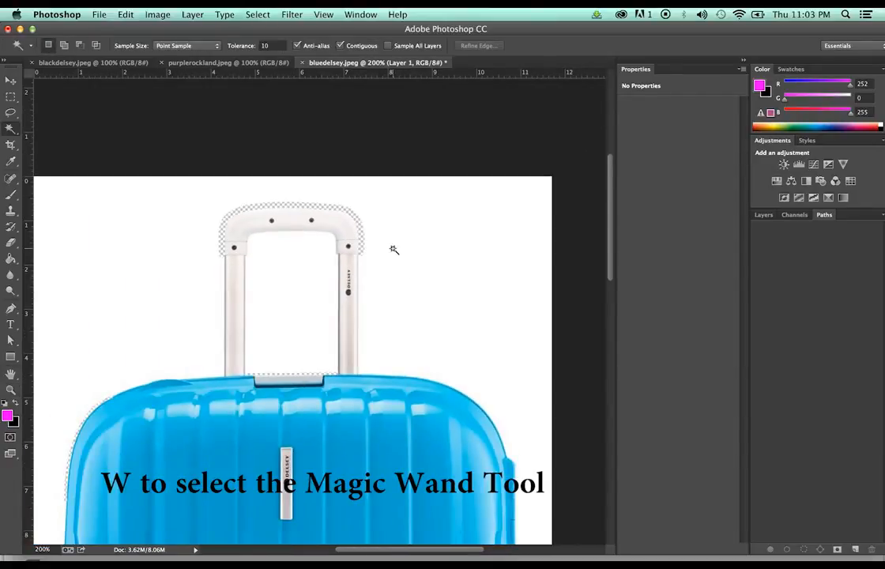
{"action": "left_click", "coordinate": [419, 281]}
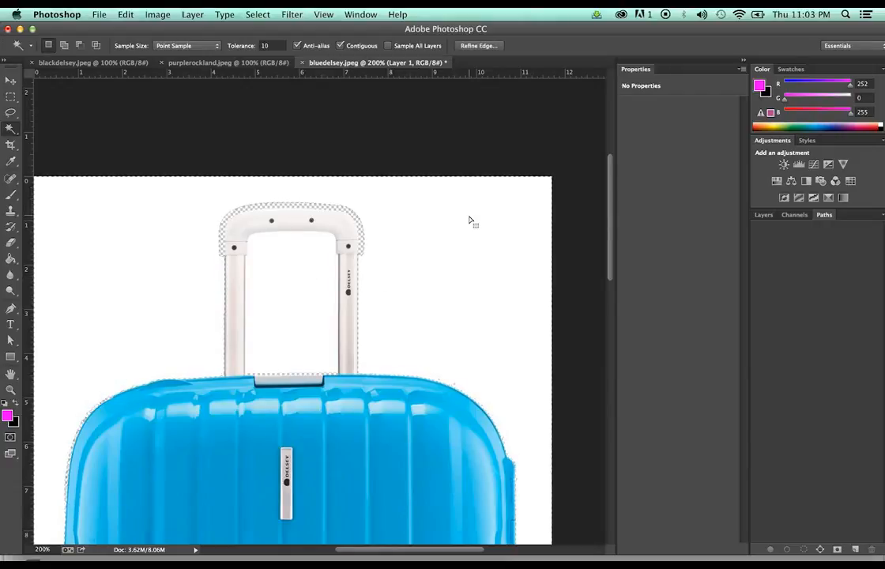
{"action": "scroll", "coordinate": [469, 220], "scroll_direction": "down", "scroll_amount": 5}
{"action": "scroll", "coordinate": [469, 220], "scroll_direction": "down", "scroll_amount": 3}
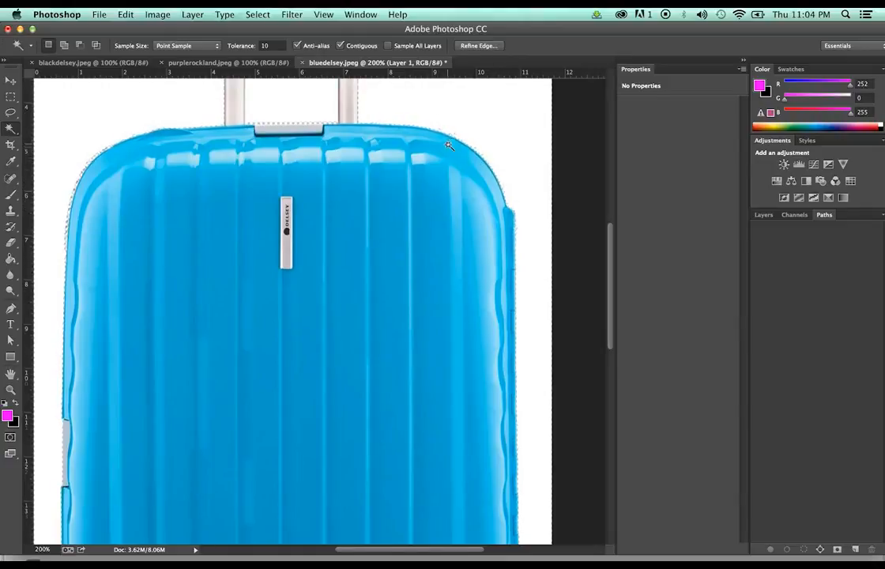
{"action": "scroll", "coordinate": [450, 149], "scroll_direction": "up", "scroll_amount": 5}
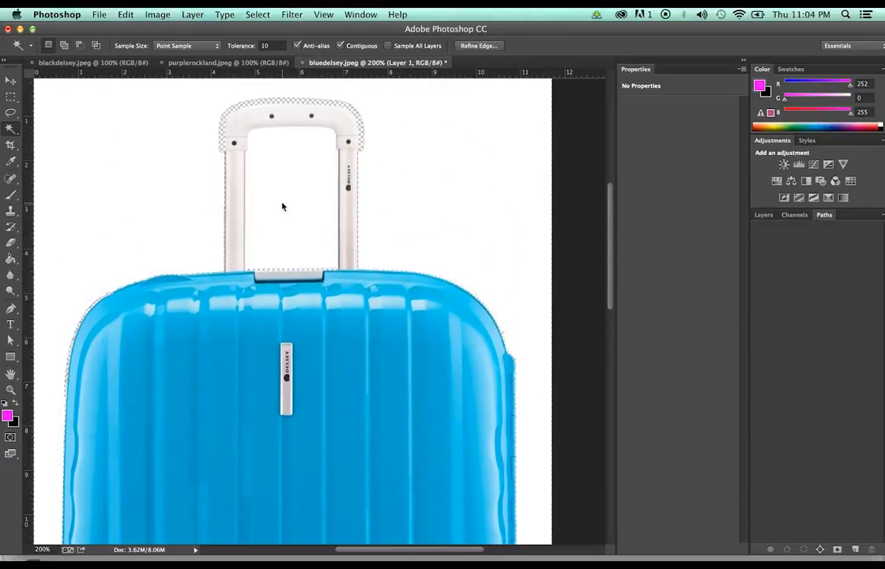
{"action": "left_click", "coordinate": [761, 214]}
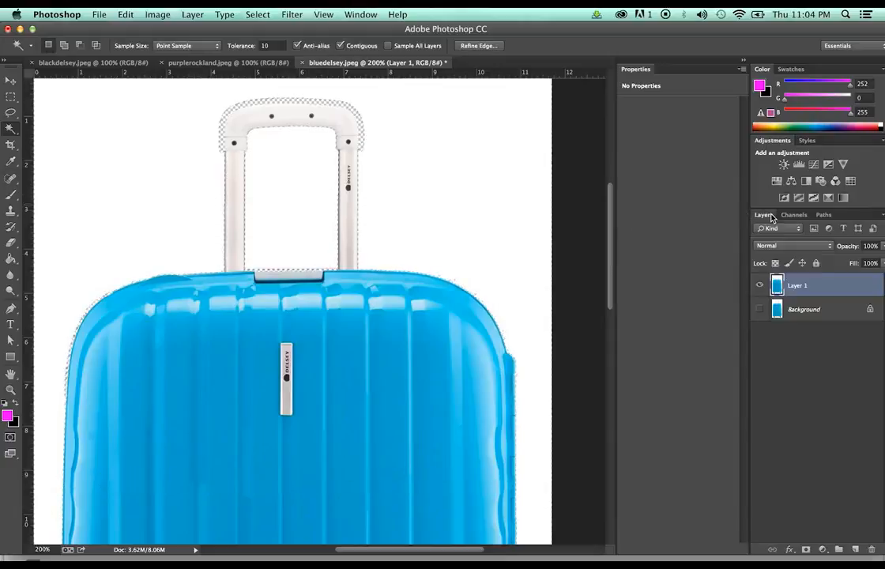
{"action": "left_click", "coordinate": [258, 14]}
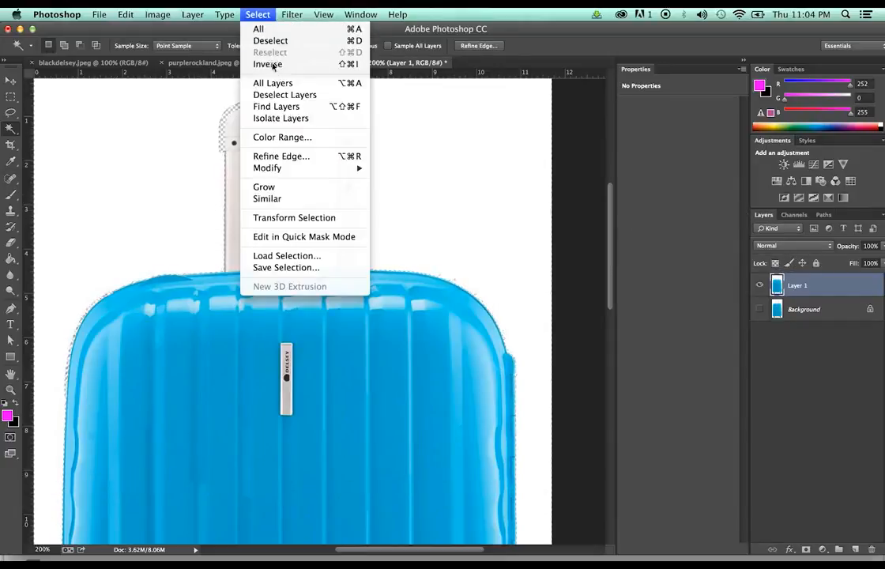
{"action": "left_click", "coordinate": [264, 65]}
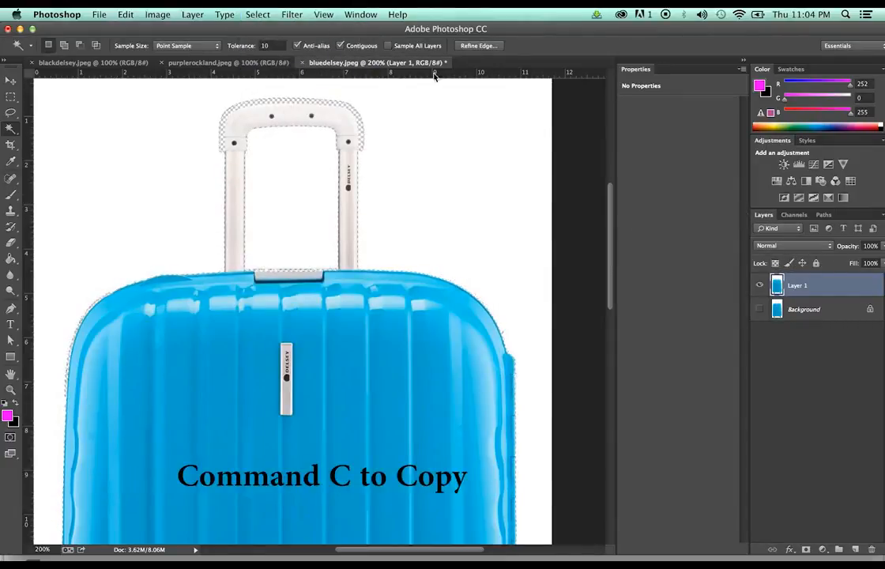
Paste the suitcase onto a new Layer 2 and hide Layer 1
{"action": "key", "text": "super+alt+shift+n"}
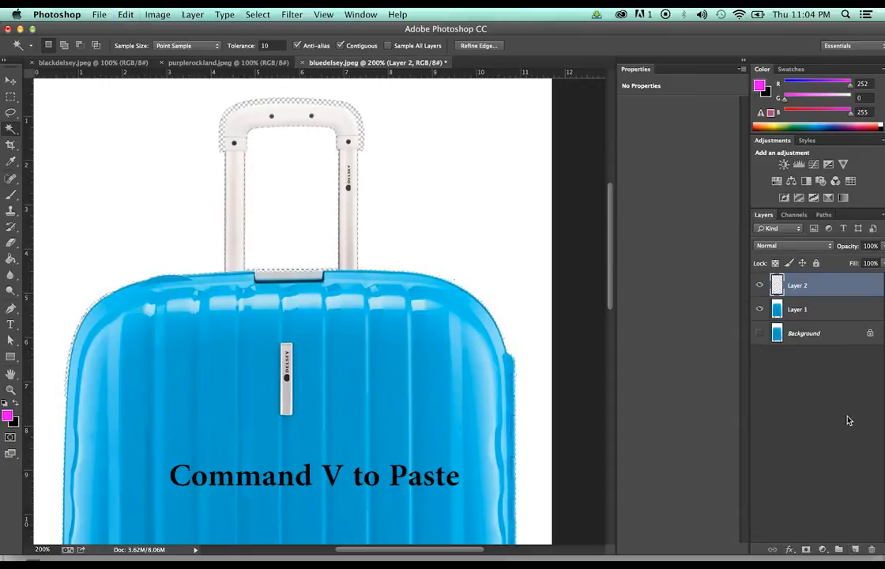
{"action": "key", "text": "super+v"}
{"action": "left_click", "coordinate": [760, 311]}
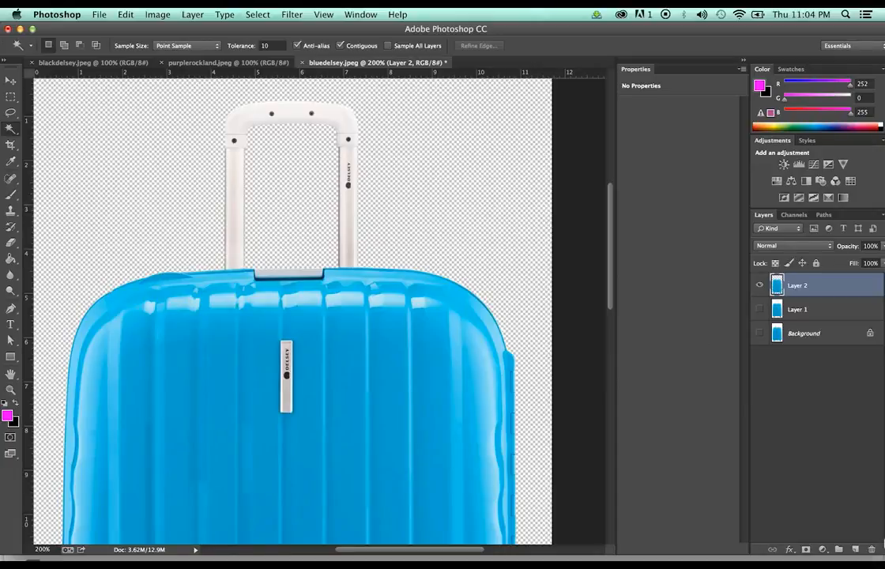
Fill a new Layer 3 with magenta using Paint Bucket and move it below Layer 2
{"action": "key", "text": "super+alt+shift+n"}
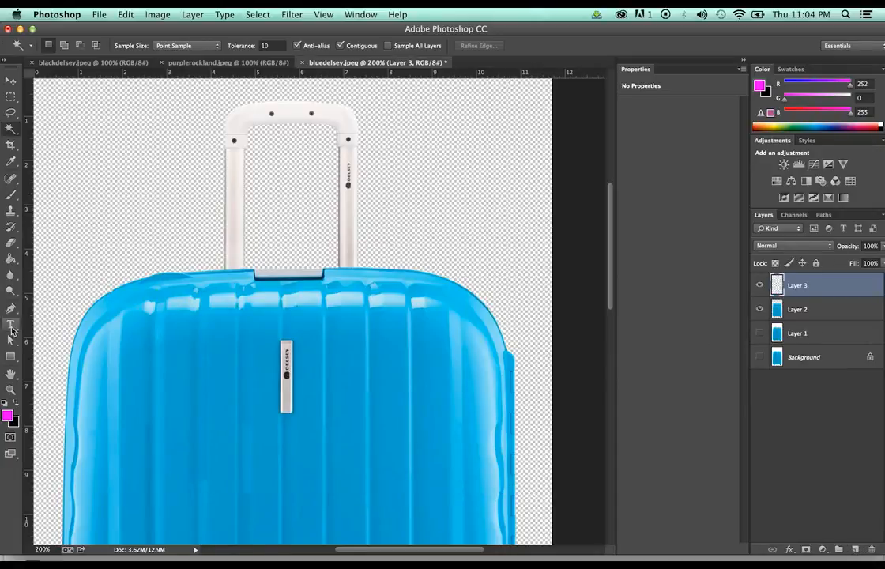
{"action": "key", "text": "g"}
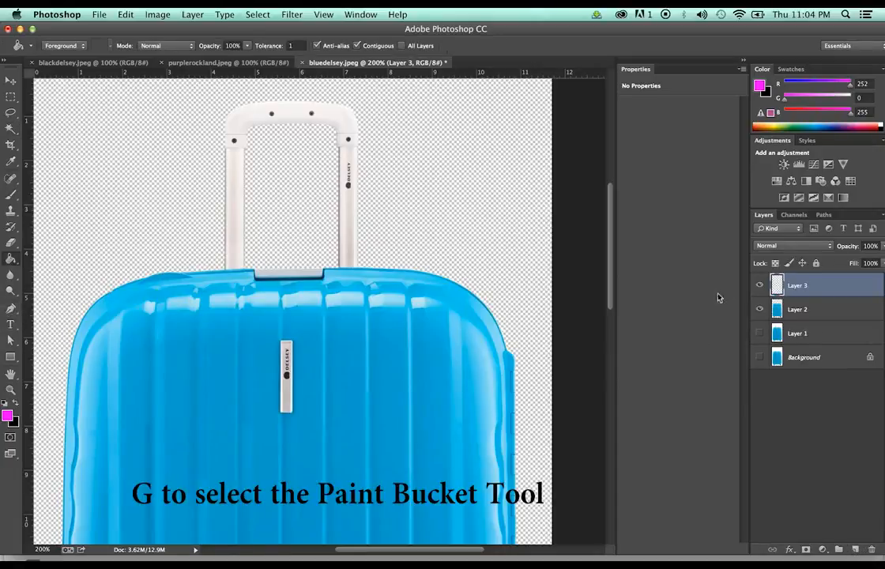
{"action": "left_click", "coordinate": [387, 159]}
{"action": "left_click_drag", "start_coordinate": [861, 290], "coordinate": [861, 316]}
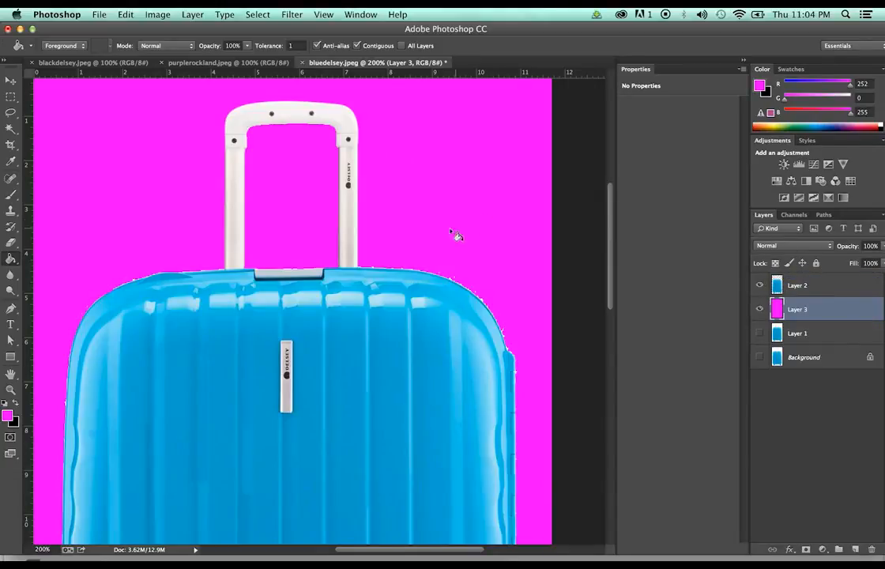
{"action": "scroll", "coordinate": [426, 234], "scroll_direction": "down", "scroll_amount": 5}
{"action": "scroll", "coordinate": [427, 234], "scroll_direction": "down", "scroll_amount": 10}
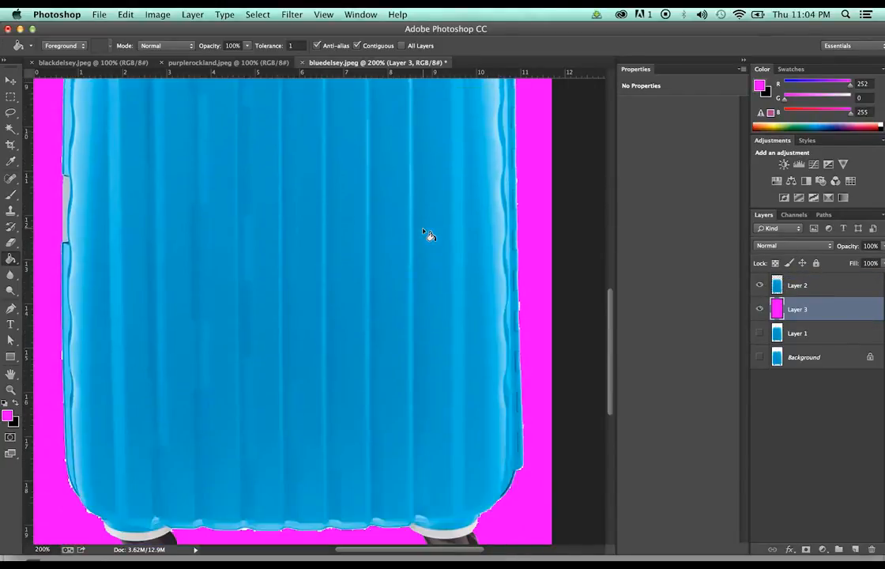
{"action": "scroll", "coordinate": [426, 233], "scroll_direction": "down", "scroll_amount": 2}
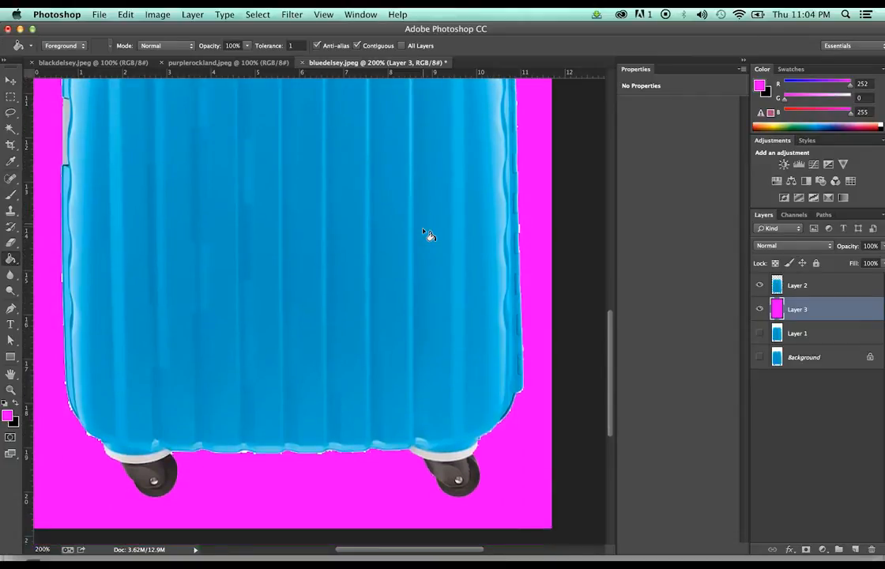
{"action": "key", "text": "e"}
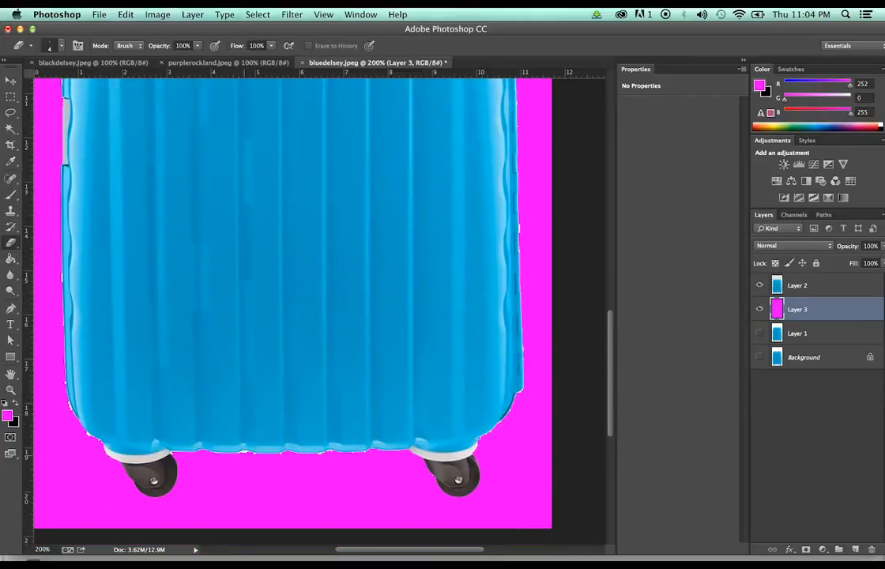
Select Layer 2 and undo a stray eraser stroke near the suitcase bottom
{"action": "left_click", "coordinate": [858, 287]}
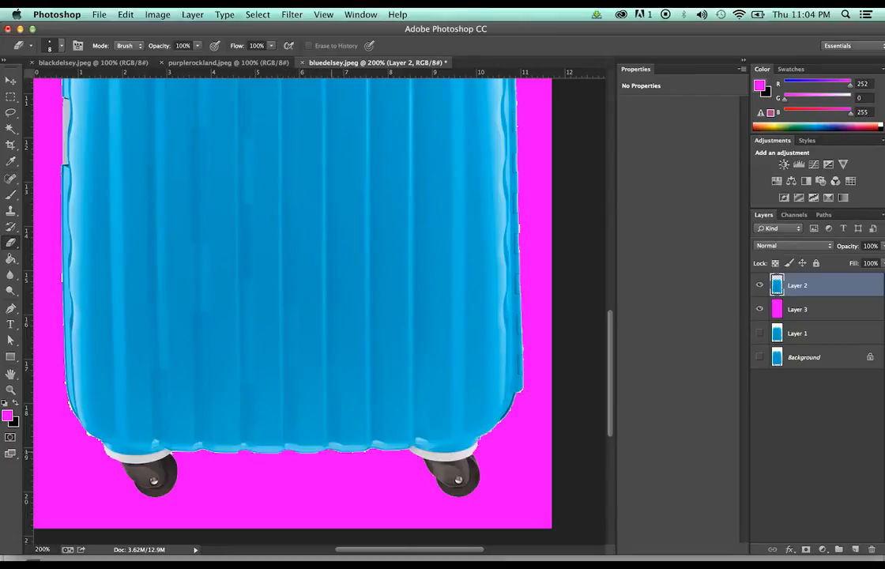
{"action": "key", "text": "super+z"}
{"action": "scroll", "coordinate": [292, 308], "scroll_direction": "up", "scroll_amount": 10}
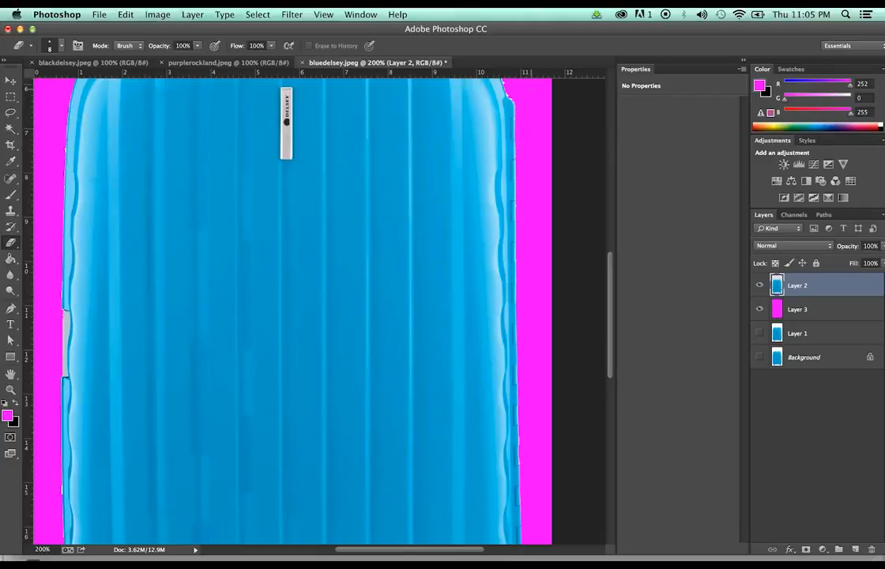
{"action": "scroll", "coordinate": [293, 308], "scroll_direction": "up", "scroll_amount": 2}
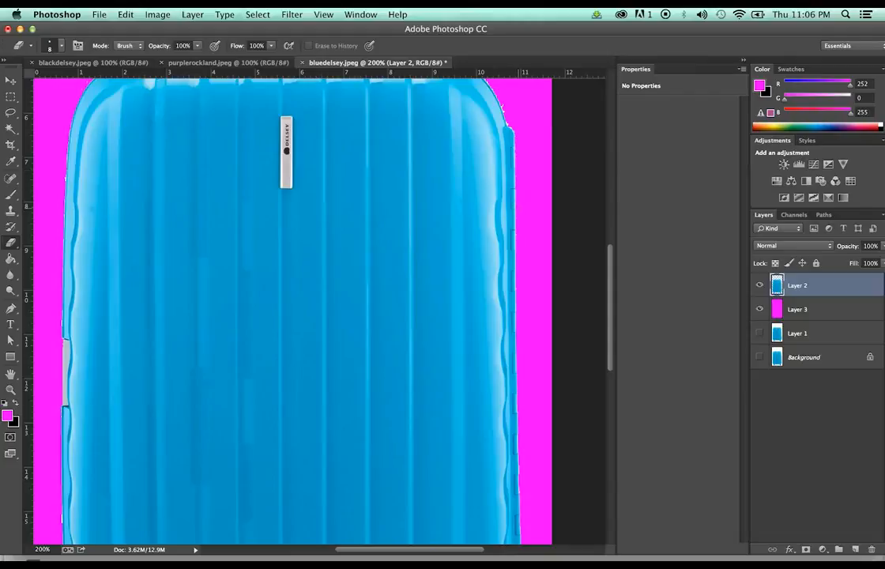
{"action": "scroll", "coordinate": [285, 309], "scroll_direction": "up", "scroll_amount": 4}
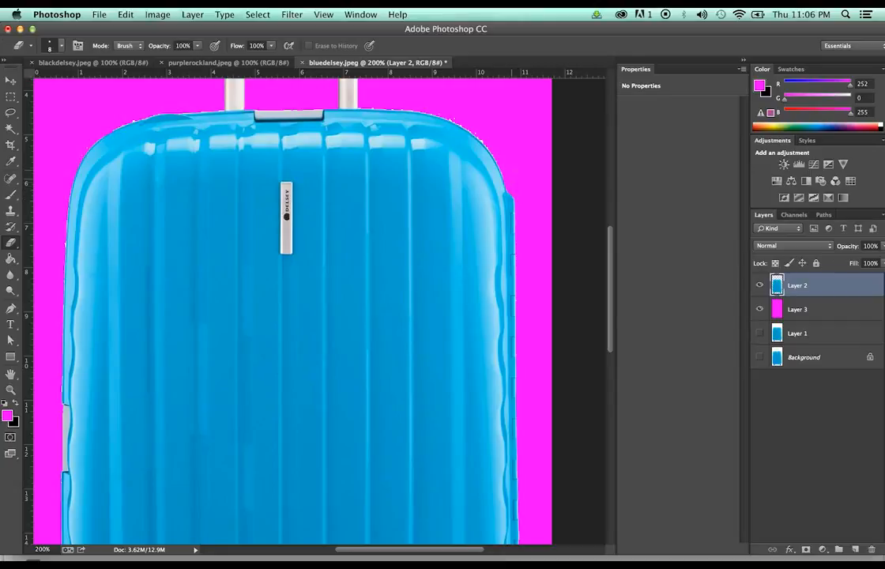
{"action": "scroll", "coordinate": [293, 308], "scroll_direction": "up", "scroll_amount": 5}
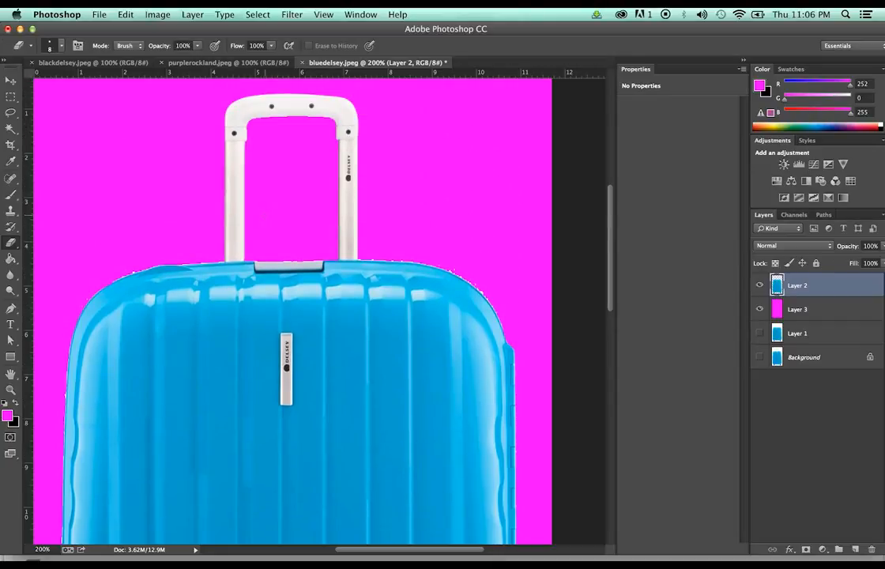
Draw a curved pen path hugging the suitcase's top-right shoulder and right edge
{"action": "key", "text": "p"}
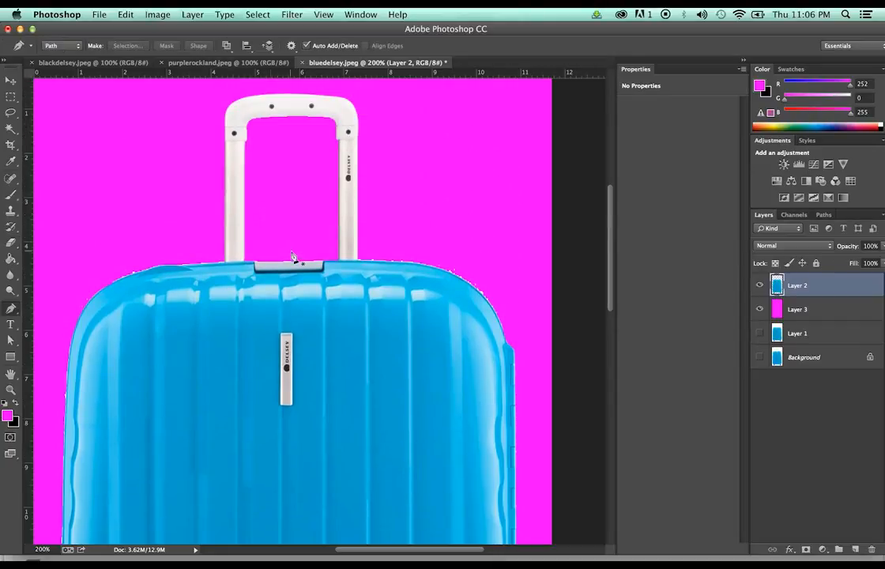
{"action": "left_click", "coordinate": [361, 266]}
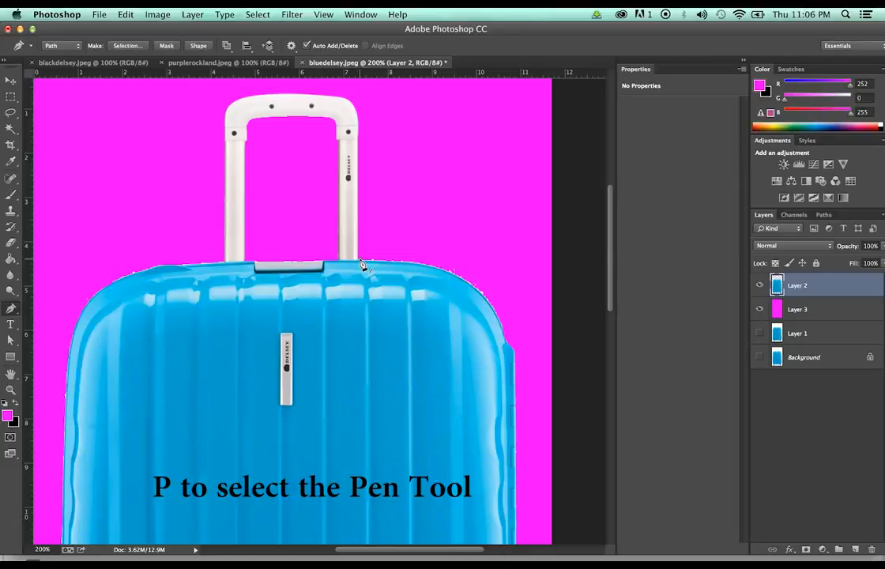
{"action": "left_click_drag", "start_coordinate": [361, 265], "coordinate": [384, 308]}
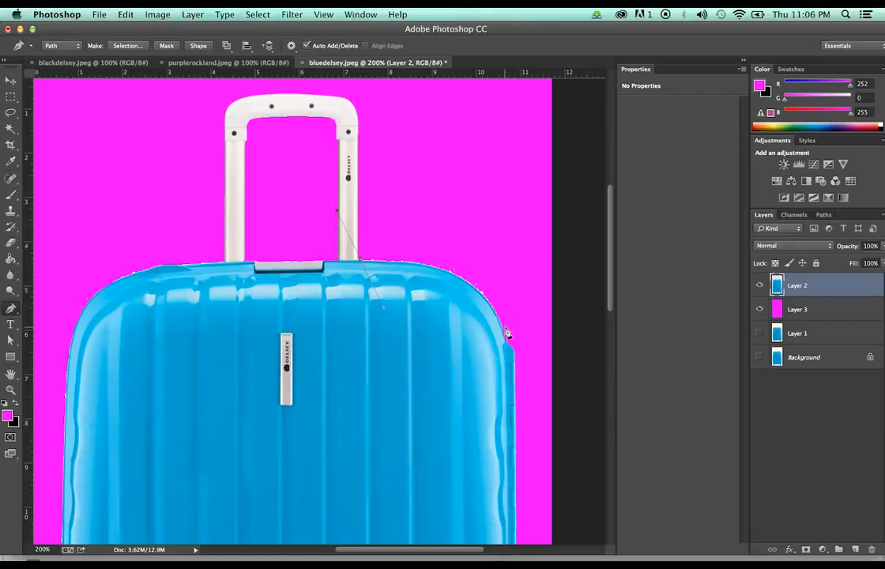
{"action": "left_click_drag", "start_coordinate": [507, 333], "coordinate": [553, 462]}
{"action": "key", "text": "a"}
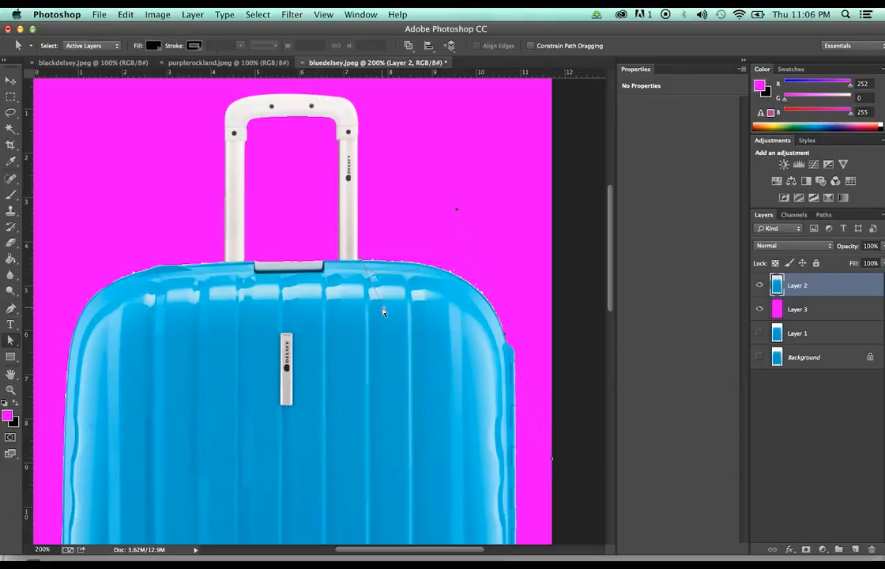
{"action": "left_click_drag", "start_coordinate": [383, 309], "coordinate": [407, 265]}
{"action": "left_click_drag", "start_coordinate": [457, 210], "coordinate": [470, 250]}
Stroke the Work Path with the Eraser to trim the edge, then delete the path
{"action": "left_click", "coordinate": [821, 215]}
{"action": "right_click", "coordinate": [820, 231]}
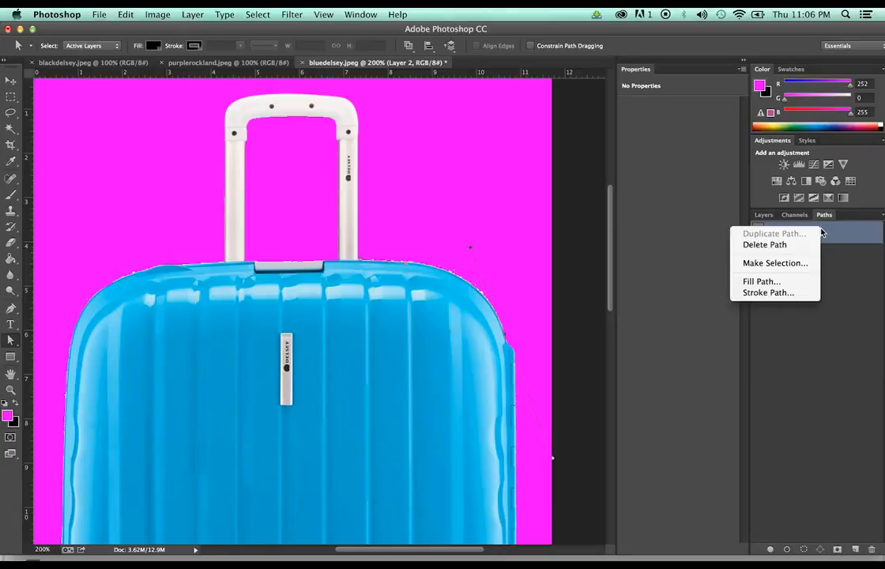
{"action": "left_click", "coordinate": [760, 292]}
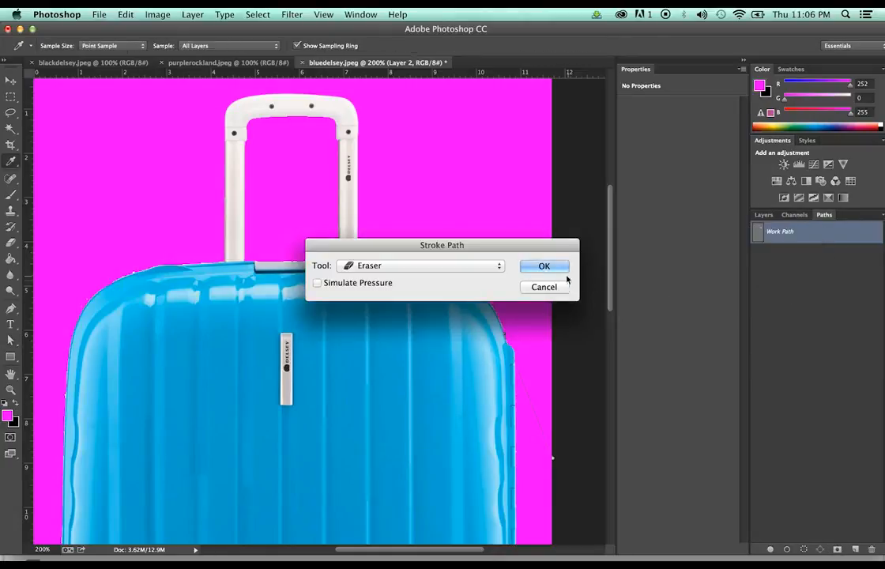
{"action": "left_click", "coordinate": [560, 266]}
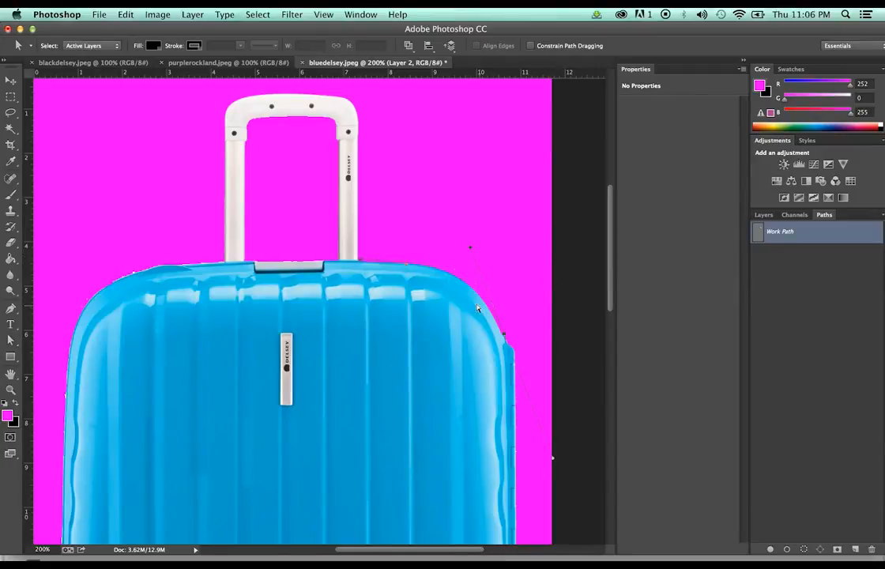
{"action": "key", "text": "e"}
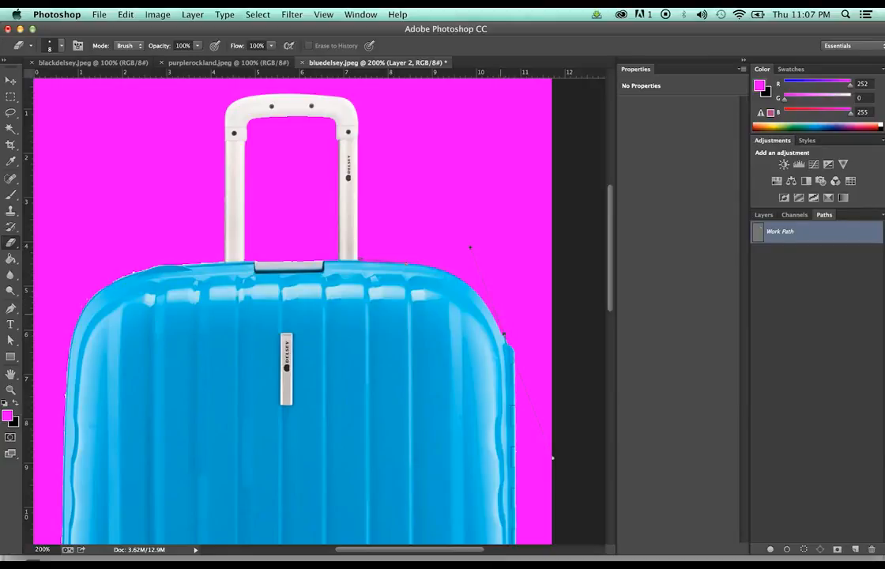
{"action": "key", "text": "a"}
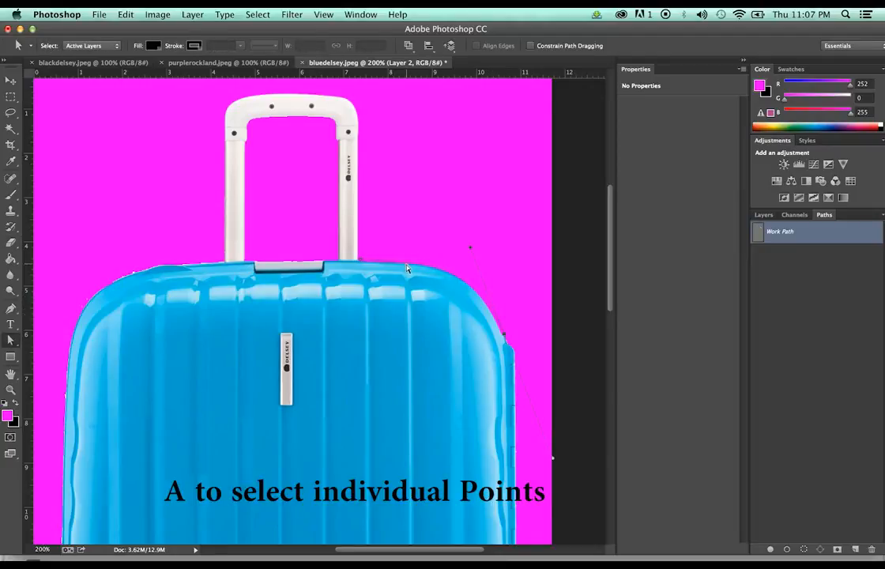
{"action": "key", "text": "Delete"}
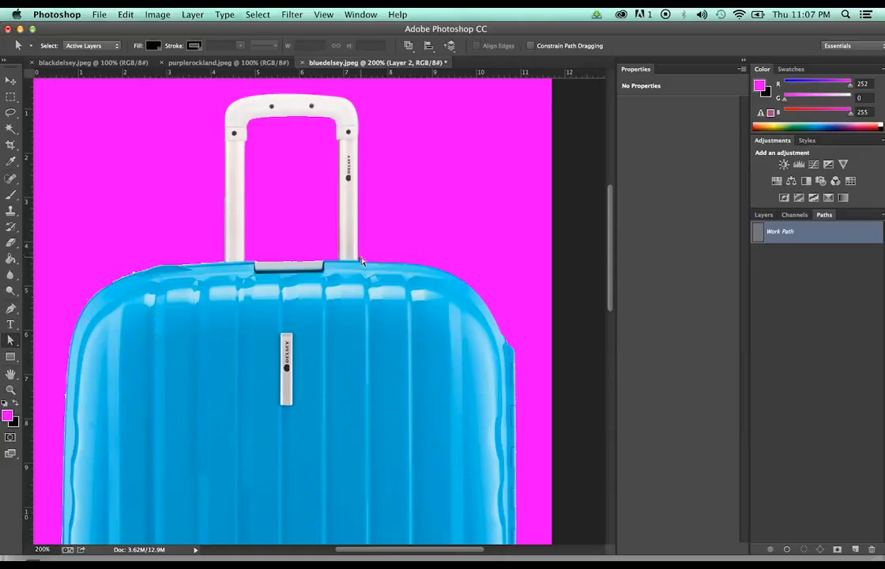
{"action": "key", "text": "Delete"}
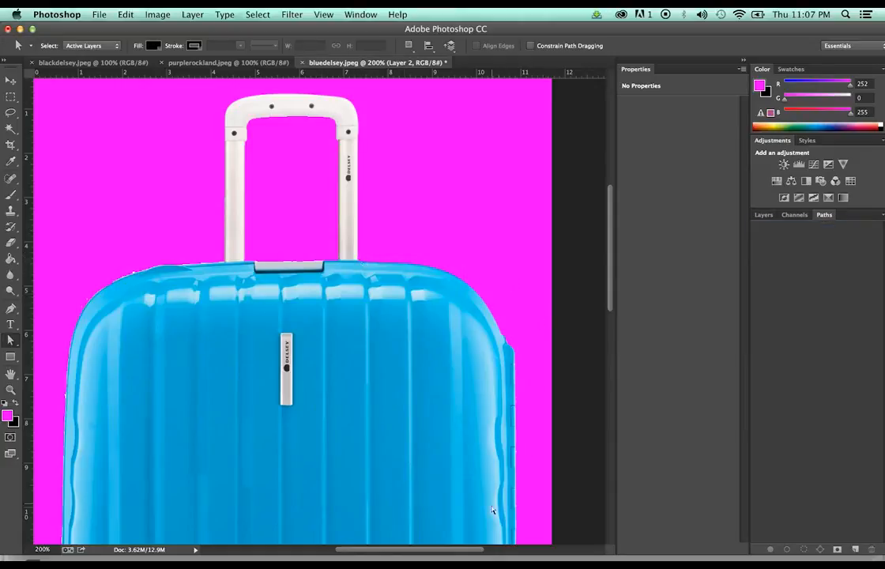
Draw a curved pen path along the blue suitcase's top-left shoulder and adjust its handle
{"action": "left_click_drag", "start_coordinate": [454, 551], "coordinate": [403, 553]}
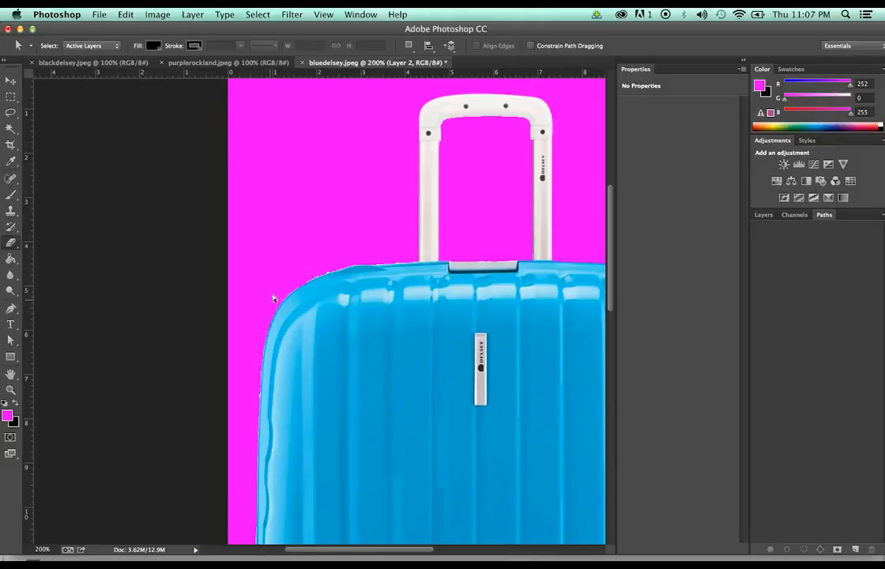
{"action": "key", "text": "e"}
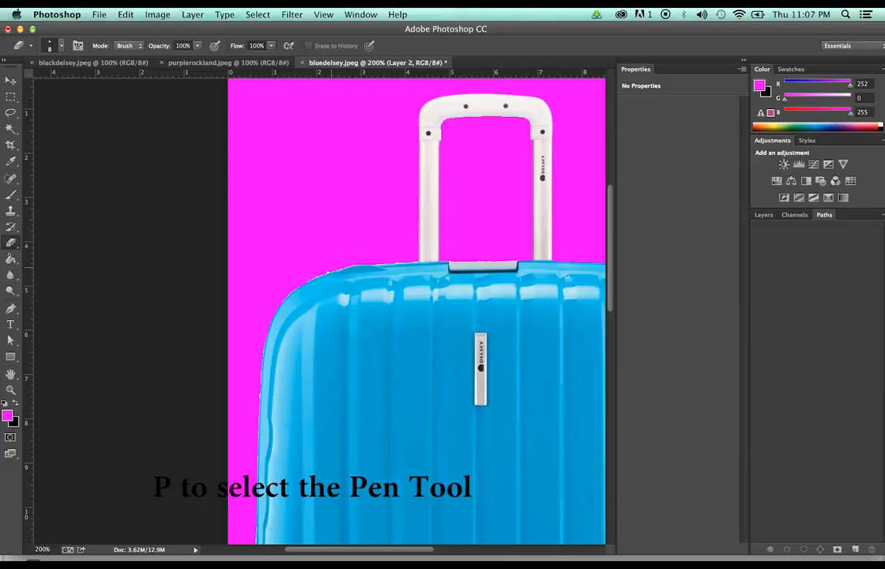
{"action": "key", "text": "p"}
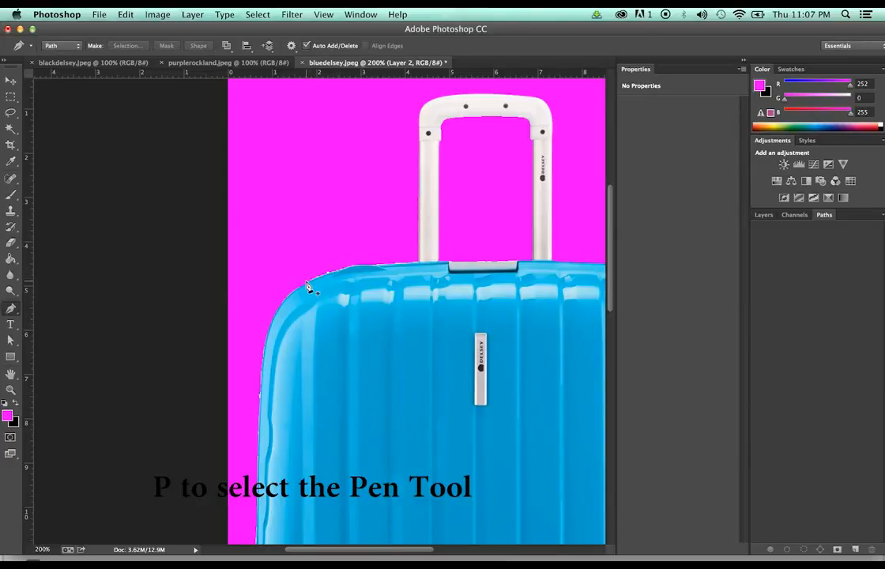
{"action": "left_click_drag", "start_coordinate": [306, 281], "coordinate": [306, 303]}
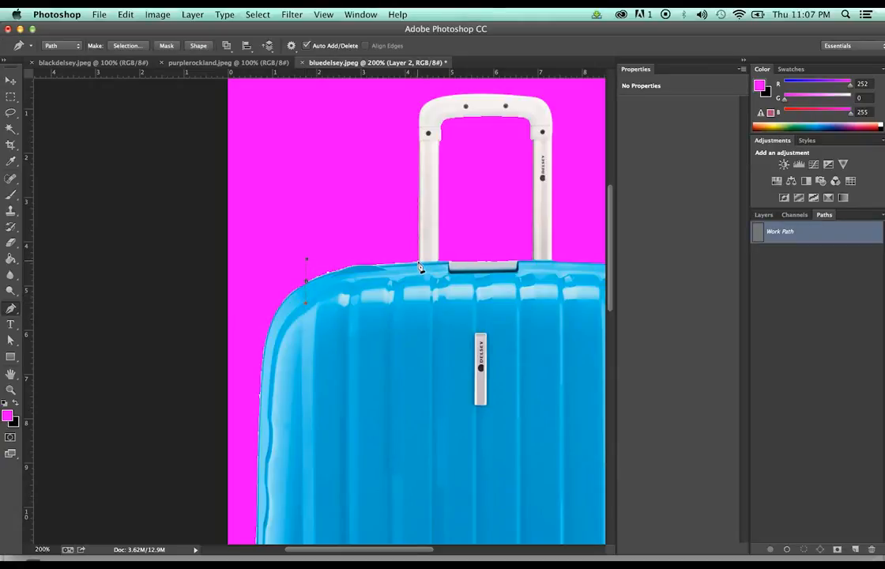
{"action": "left_click_drag", "start_coordinate": [429, 267], "coordinate": [474, 262]}
{"action": "key", "text": "a"}
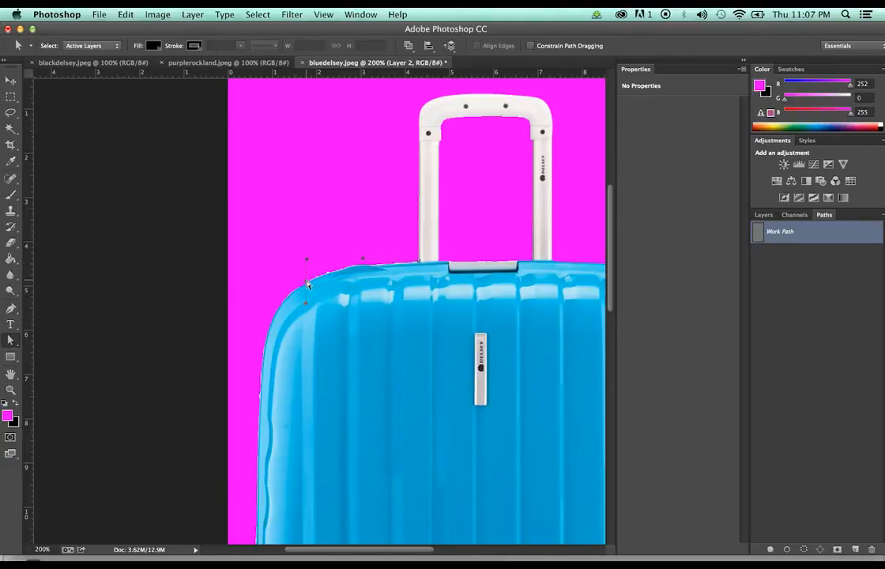
{"action": "left_click", "coordinate": [306, 306]}
{"action": "left_click_drag", "start_coordinate": [306, 305], "coordinate": [312, 278]}
Stroke the Work Path with the Eraser to clean the top-left shoulder, then delete the path
{"action": "right_click", "coordinate": [809, 241]}
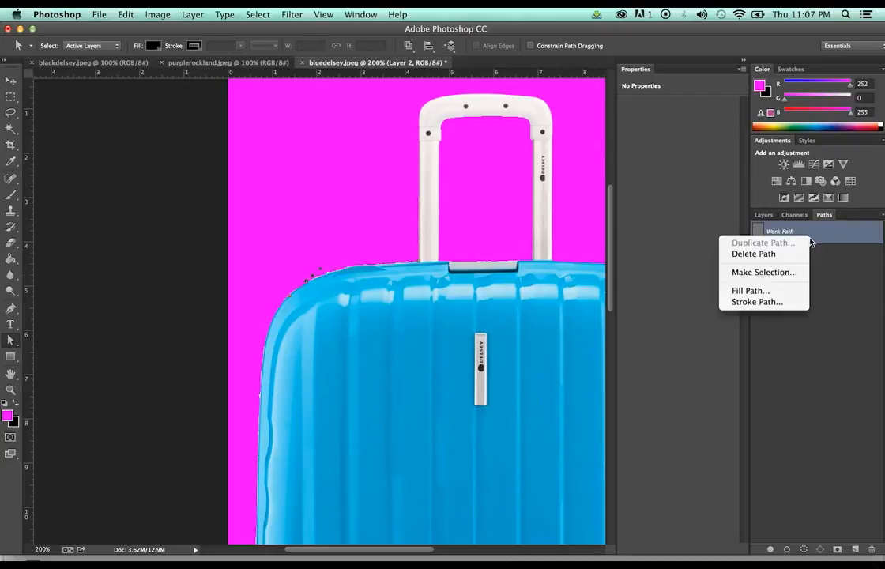
{"action": "left_click", "coordinate": [782, 301]}
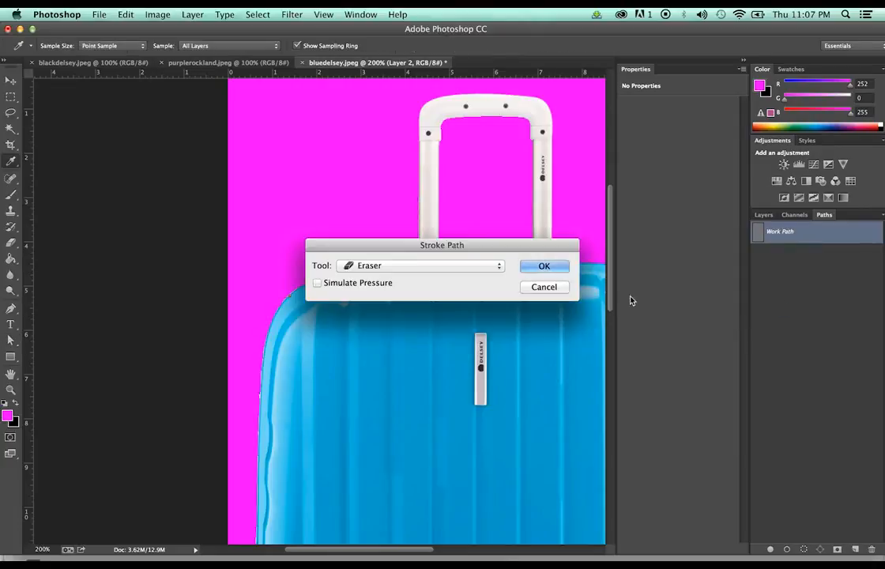
{"action": "left_click", "coordinate": [544, 267]}
{"action": "key", "text": "a"}
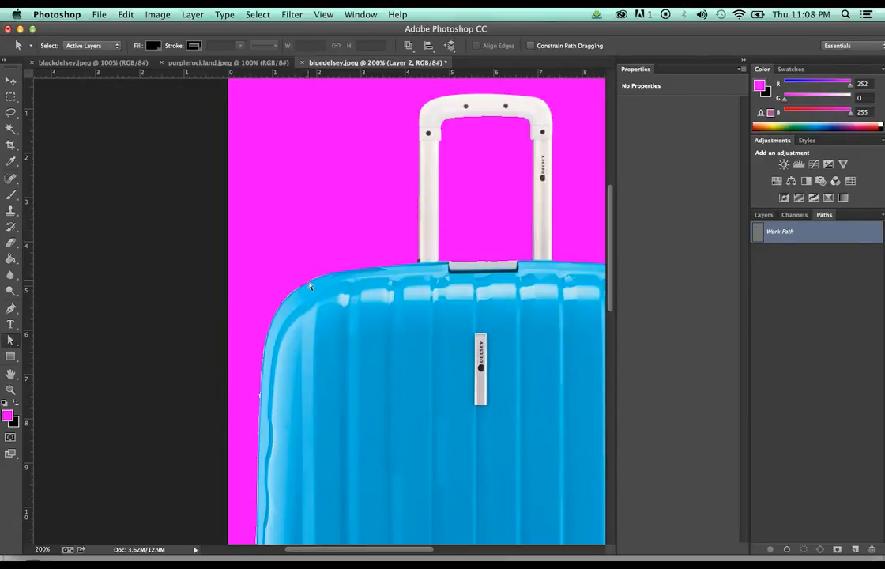
{"action": "key", "text": "Delete"}
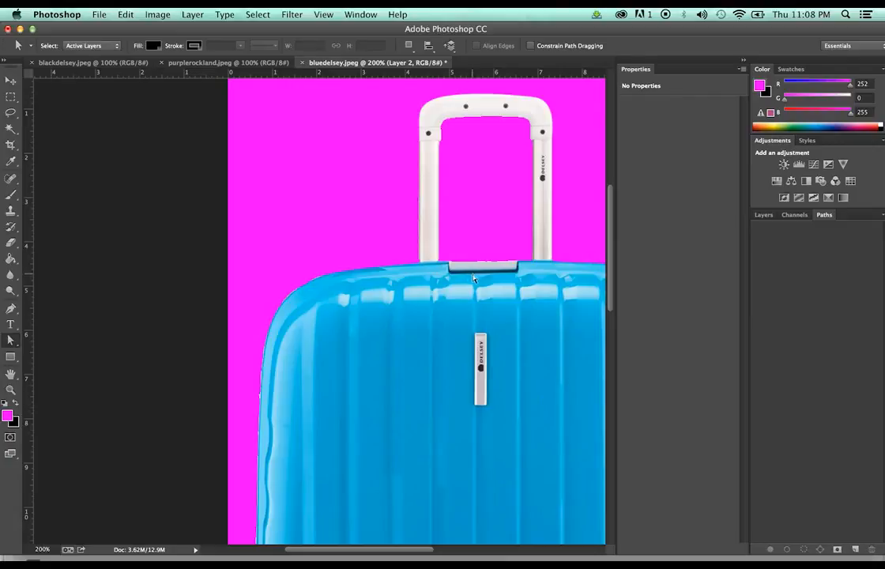
Erase the white fringe down the Delsey suitcase's lower-left edge with a 5 px eraser
{"action": "key", "text": "e"}
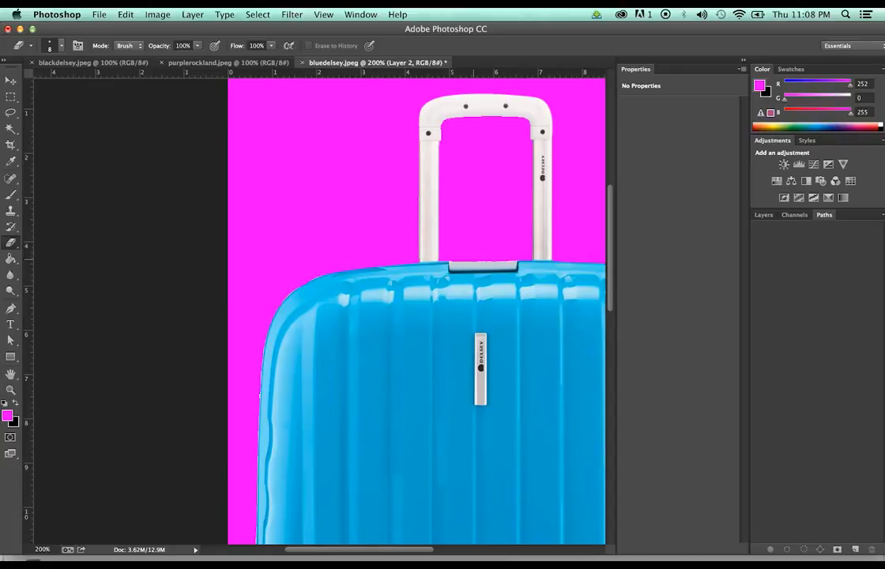
{"action": "scroll", "coordinate": [416, 311], "scroll_direction": "down", "scroll_amount": 5}
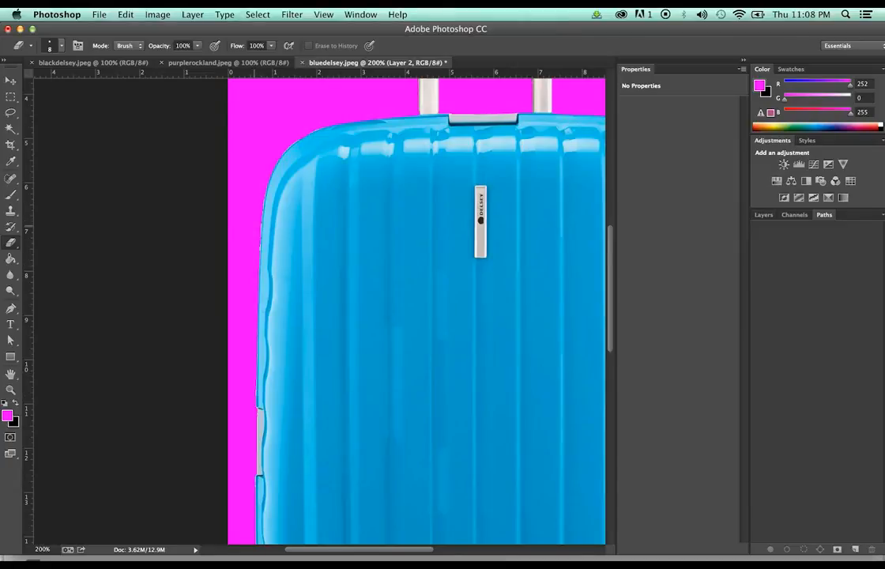
{"action": "scroll", "coordinate": [416, 311], "scroll_direction": "down", "scroll_amount": 5}
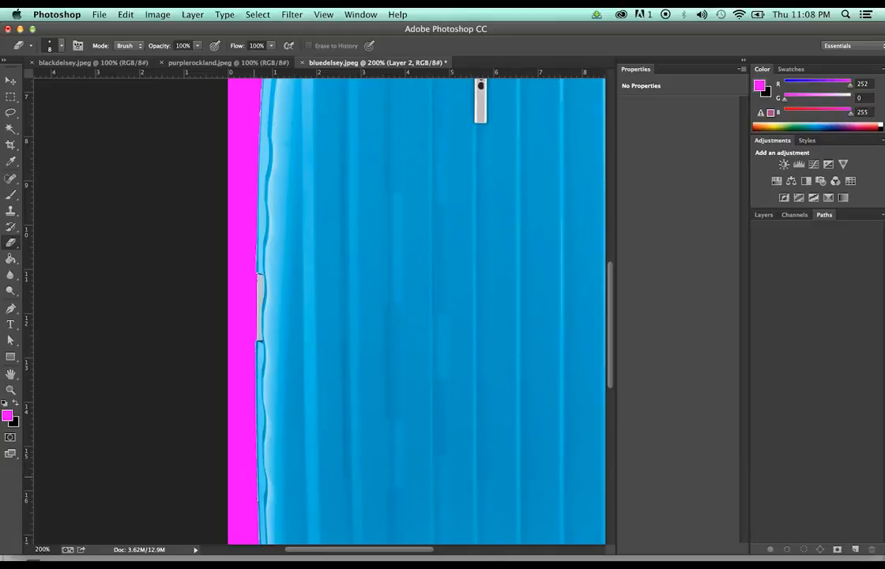
{"action": "scroll", "coordinate": [416, 311], "scroll_direction": "down", "scroll_amount": 6}
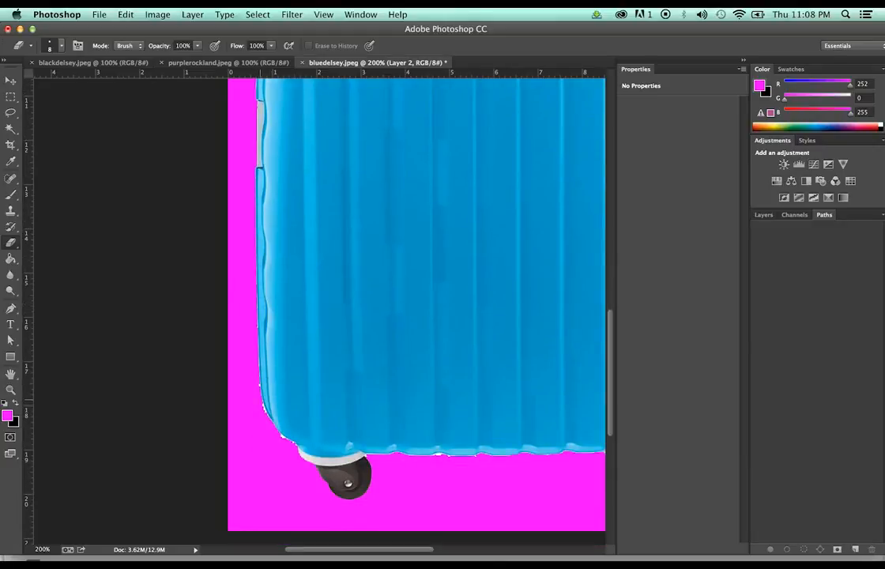
{"action": "left_click_drag", "start_coordinate": [256, 328], "coordinate": [257, 390]}
Hide the magenta Layer 3 so the Delsey cutout on Layer 2 shows over transparency
{"action": "key", "text": "z"}
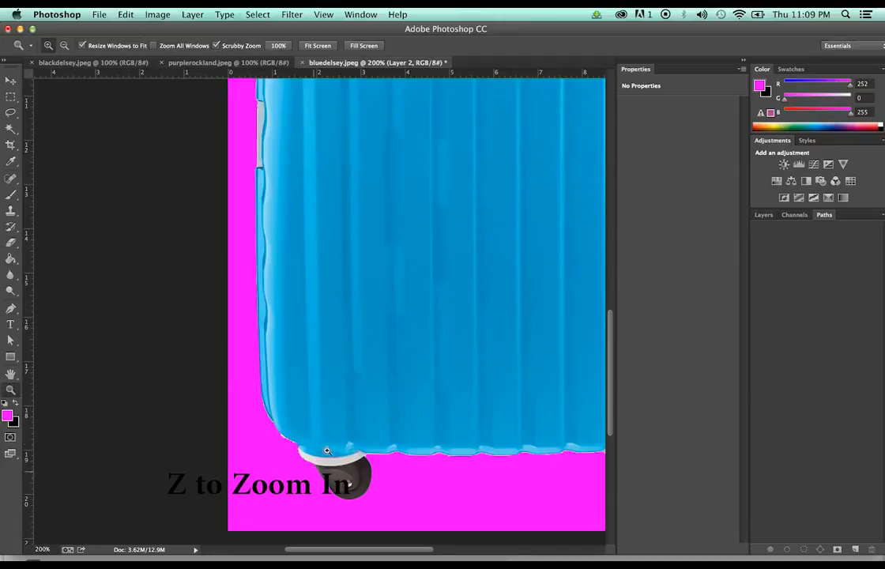
{"action": "left_click", "coordinate": [325, 435]}
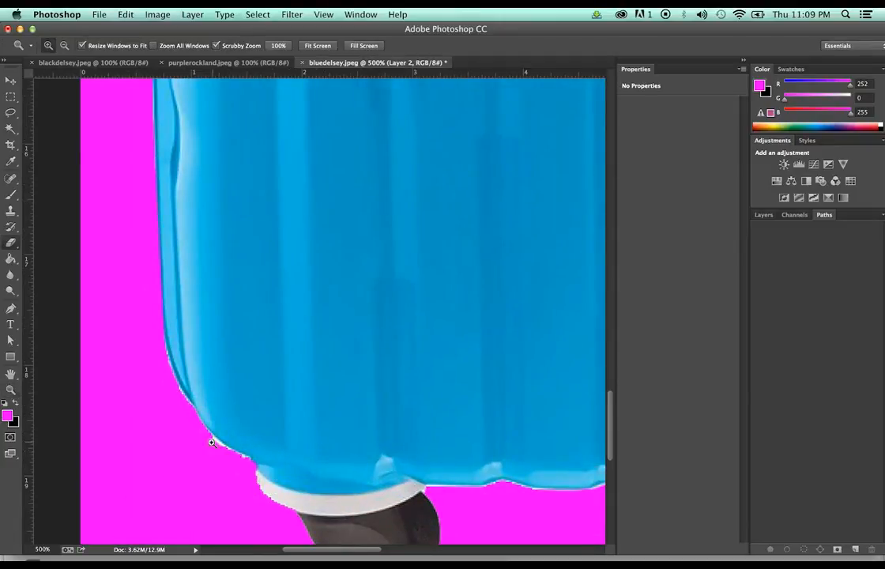
{"action": "key", "text": "e"}
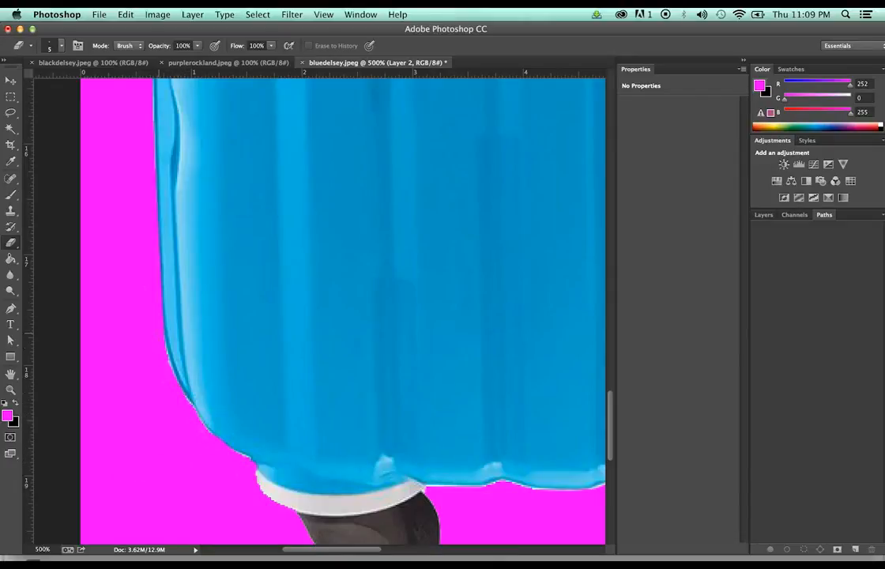
{"action": "left_click", "coordinate": [765, 216]}
{"action": "left_click", "coordinate": [758, 310]}
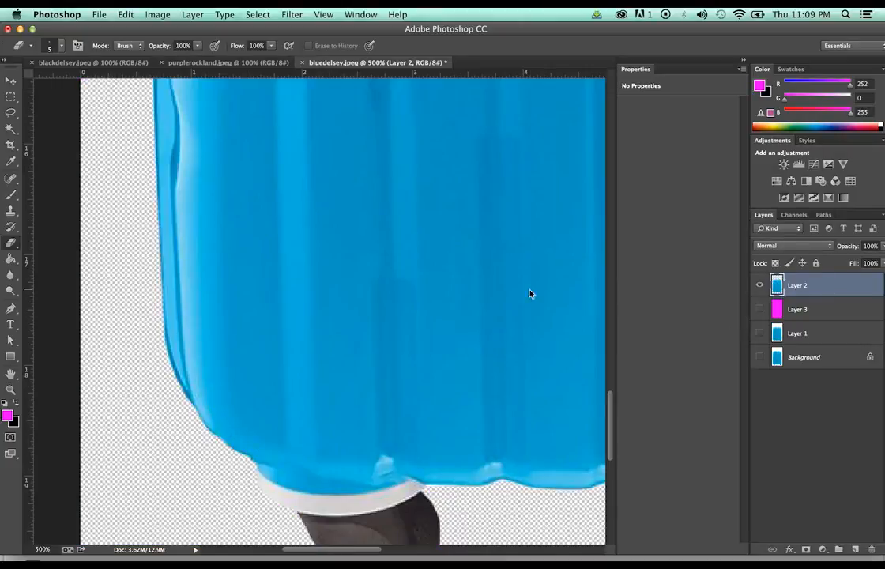
{"action": "key", "text": "z"}
{"action": "left_click", "coordinate": [424, 267], "text": "alt"}
{"action": "left_click", "coordinate": [423, 267], "text": "alt"}
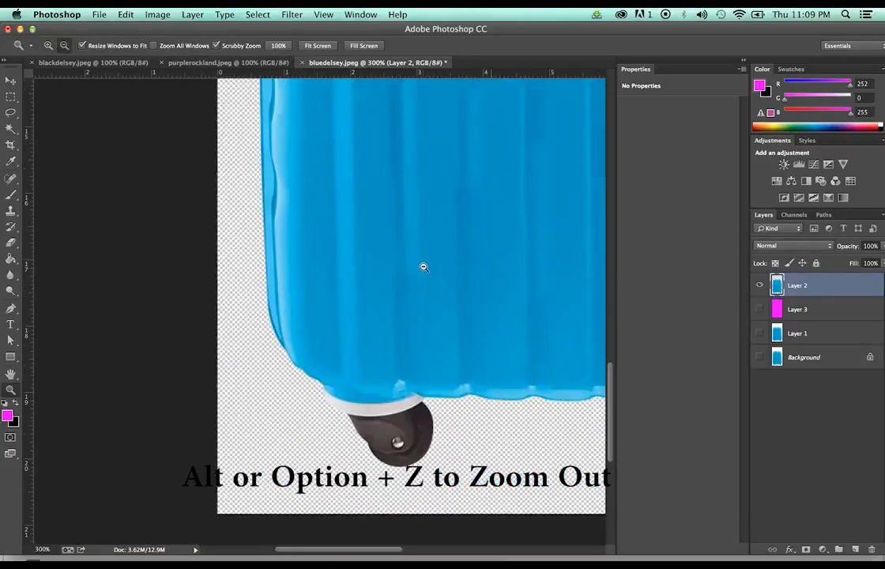
{"action": "left_click", "coordinate": [423, 267], "text": "alt"}
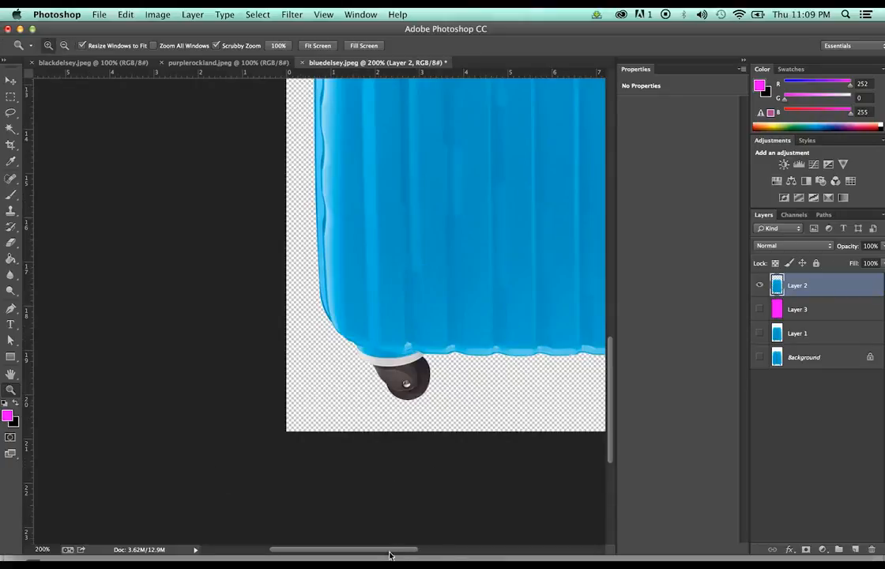
{"action": "left_click_drag", "start_coordinate": [391, 552], "coordinate": [458, 553]}
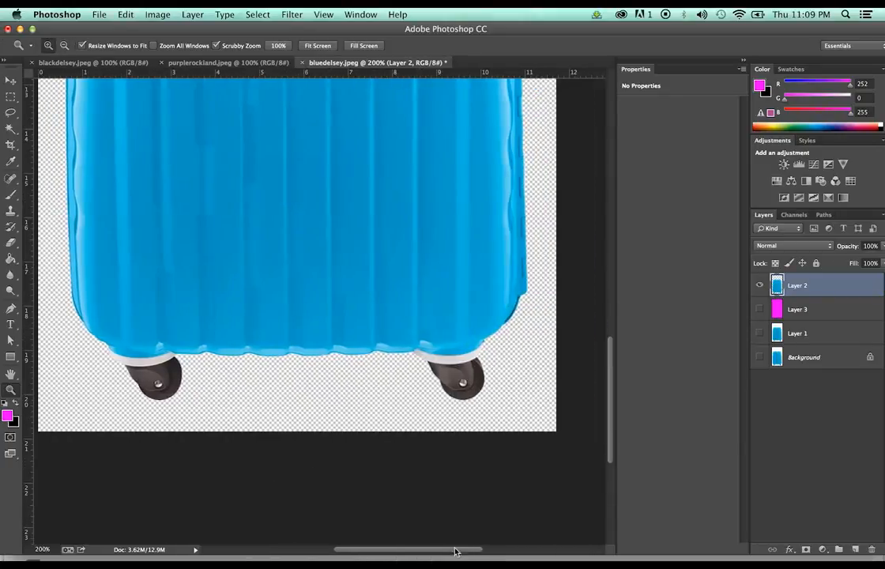
{"action": "left_click", "coordinate": [351, 289], "text": "alt"}
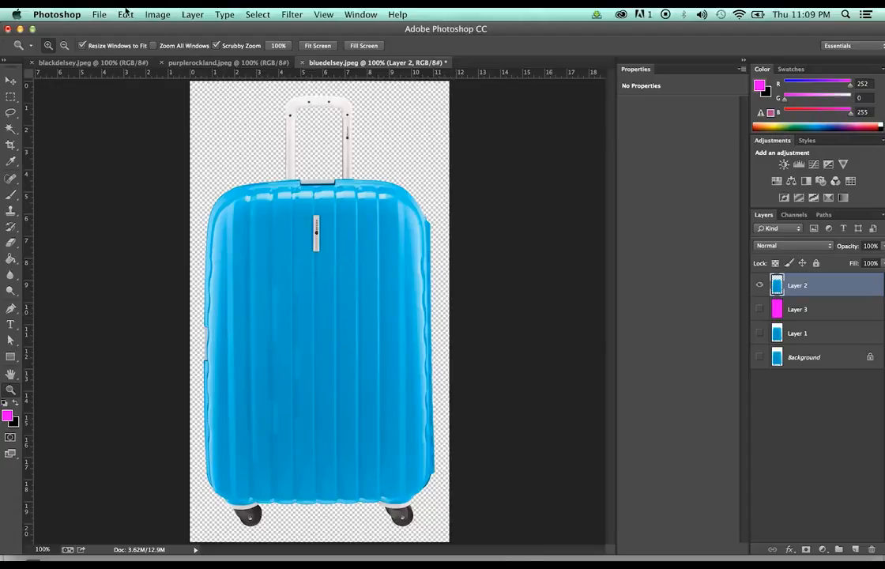
Save the Delsey cutout as bluedelsey.png, then close the document without saving the layered version
{"action": "left_click", "coordinate": [96, 13]}
{"action": "left_click", "coordinate": [134, 155]}
{"action": "left_click", "coordinate": [551, 199]}
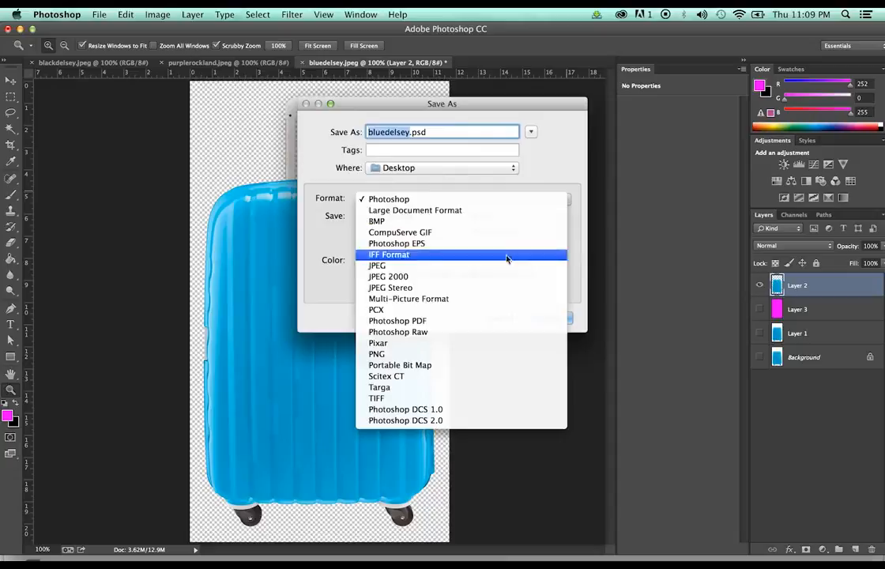
{"action": "left_click", "coordinate": [490, 354]}
{"action": "left_click", "coordinate": [551, 317]}
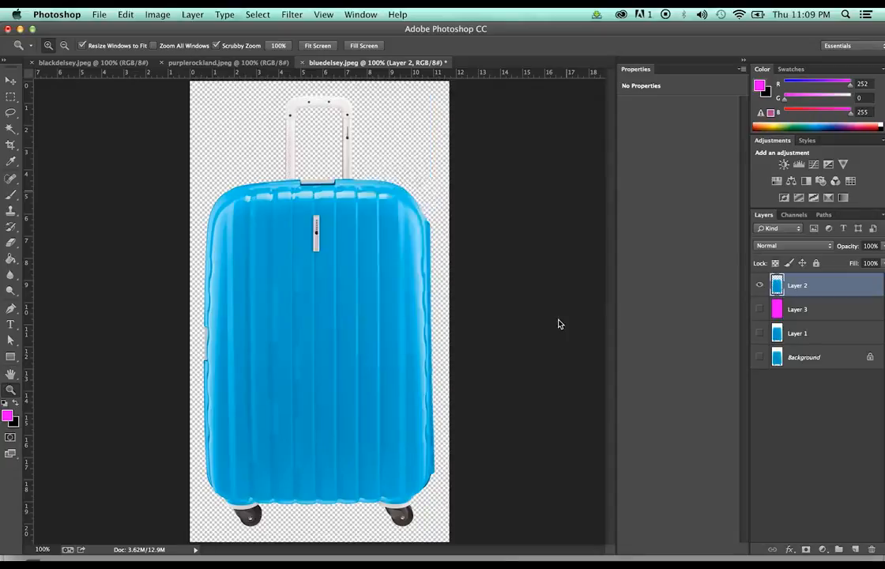
{"action": "left_click", "coordinate": [510, 188]}
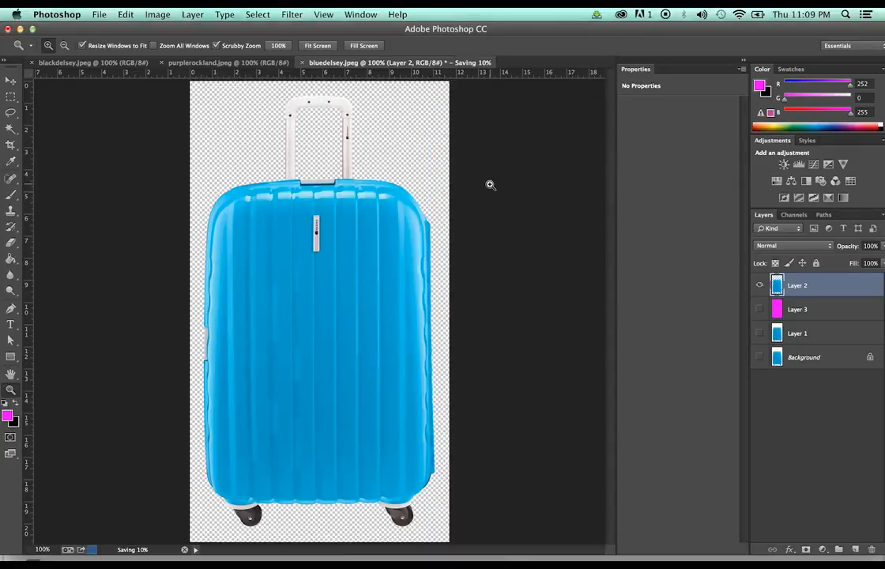
{"action": "left_click", "coordinate": [305, 63]}
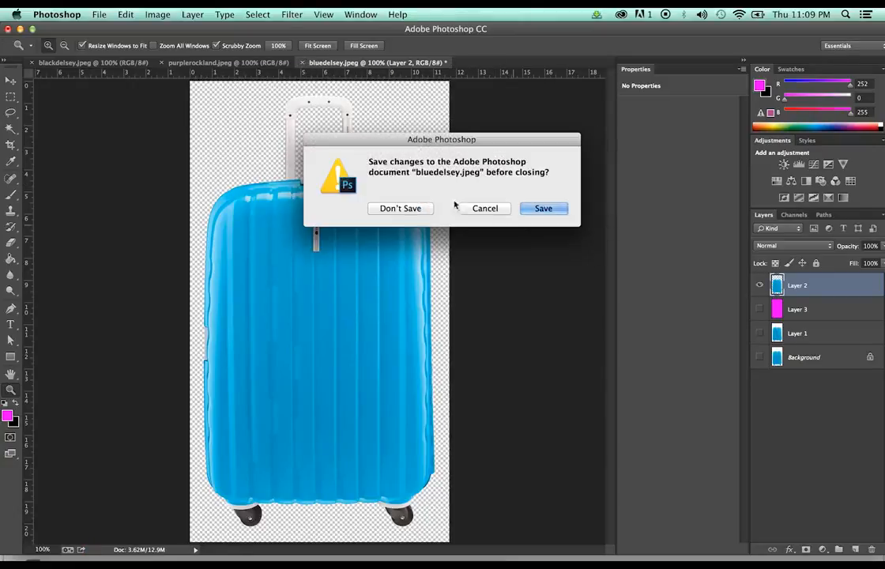
{"action": "left_click", "coordinate": [399, 207]}
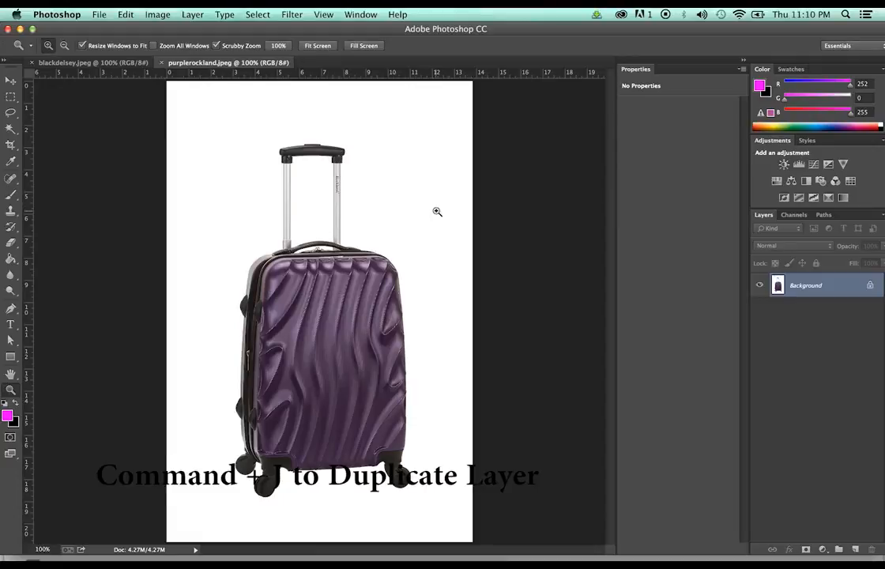
Duplicate the Background layer and Magic Wand-select the white background plus the gap between handle poles
{"action": "key", "text": "super+j"}
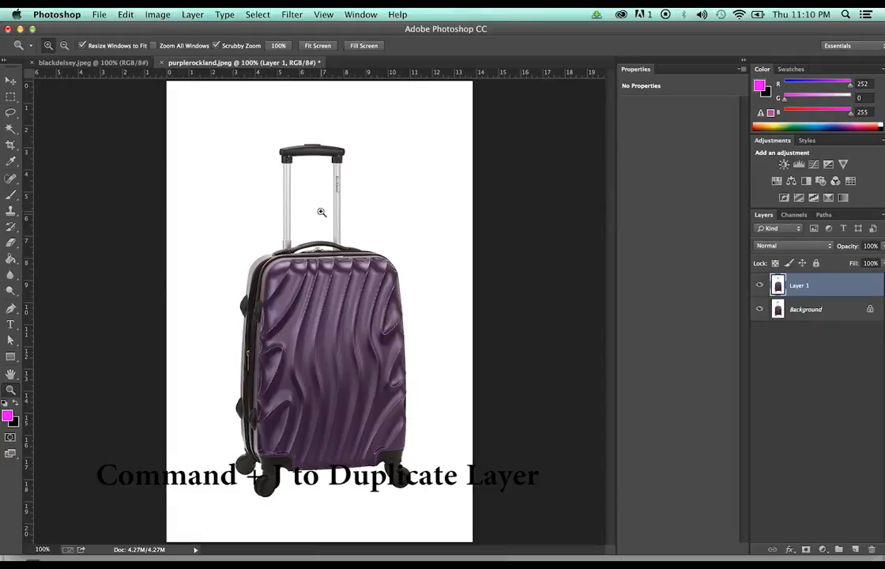
{"action": "key", "text": "w"}
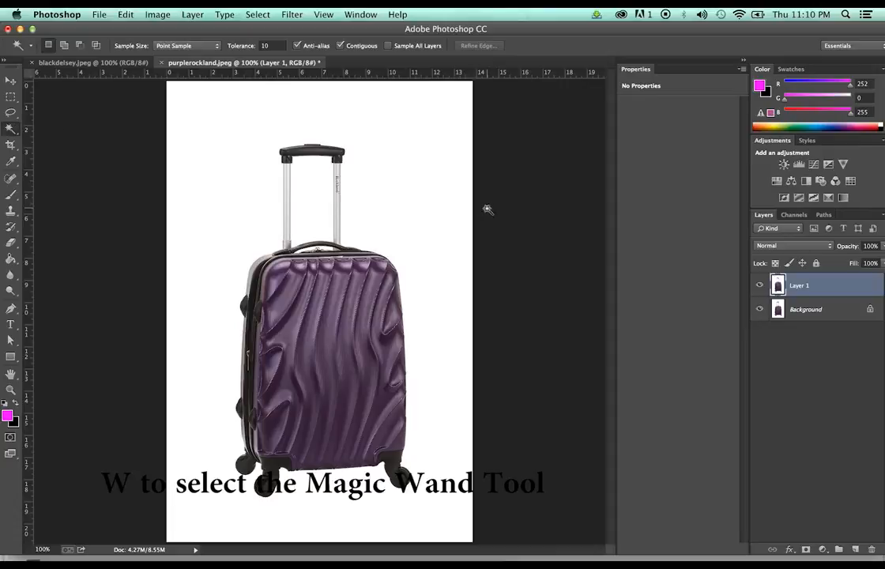
{"action": "left_click", "coordinate": [440, 203]}
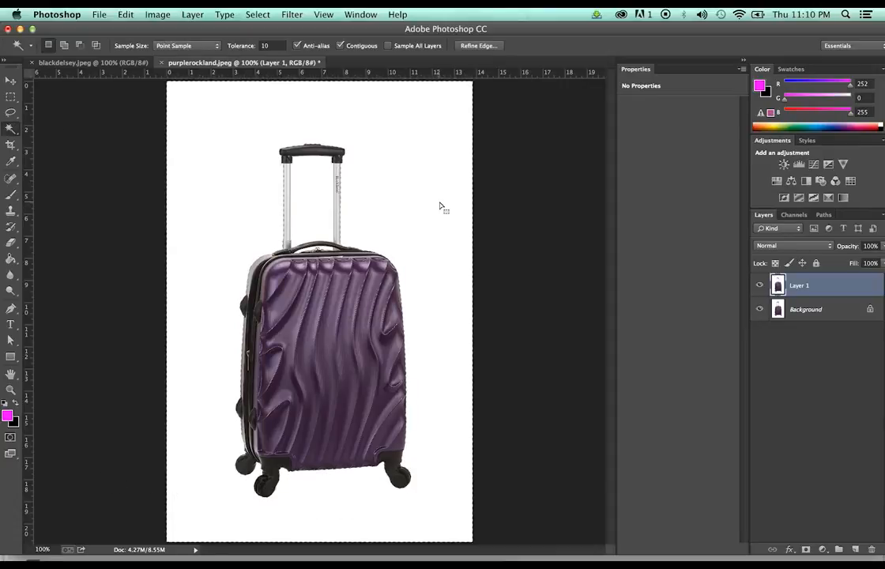
{"action": "left_click", "coordinate": [329, 202], "text": "shift"}
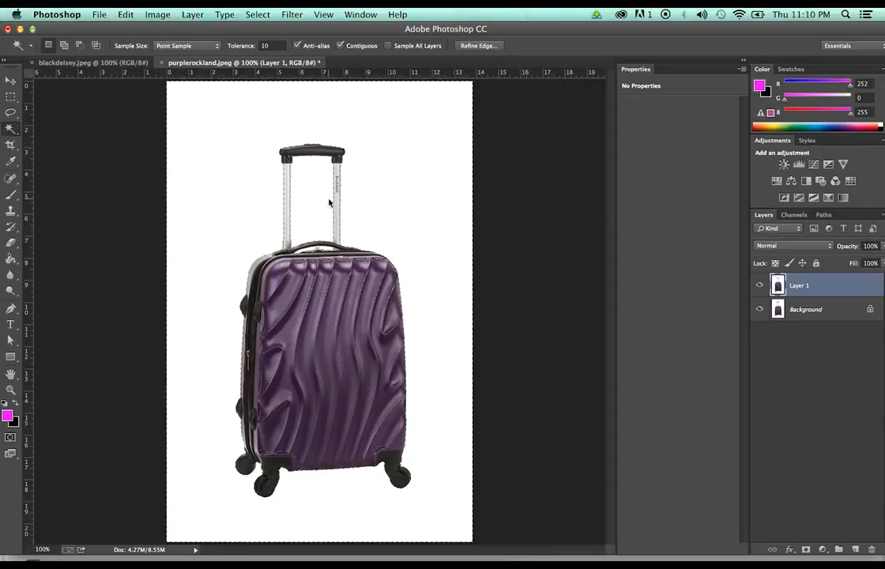
Zoom in on the carry handle to inspect the selection between the poles
{"action": "key", "text": "z"}
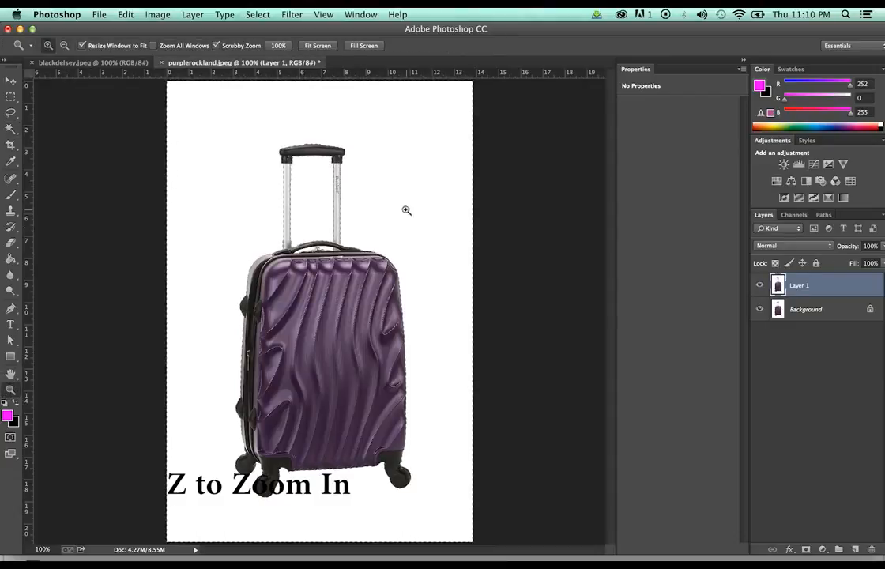
{"action": "left_click", "coordinate": [308, 232]}
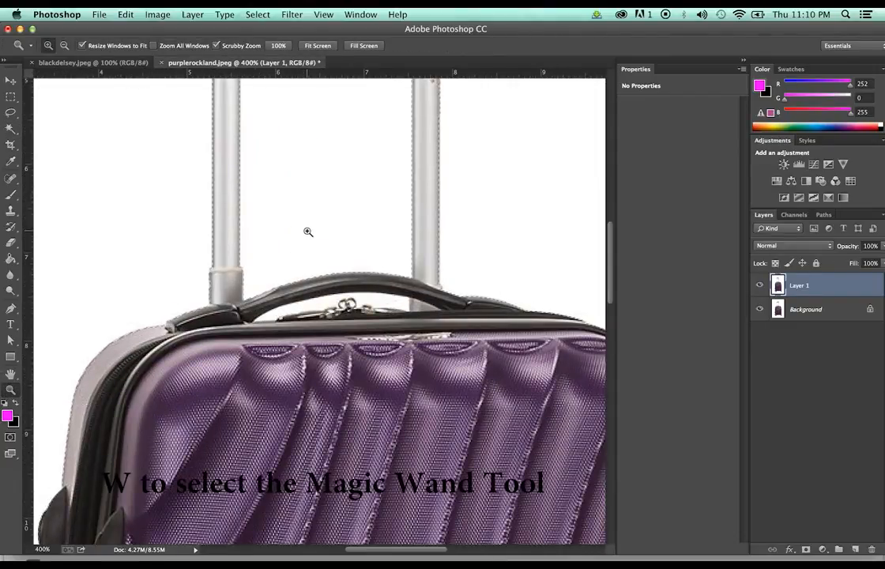
{"action": "key", "text": "w"}
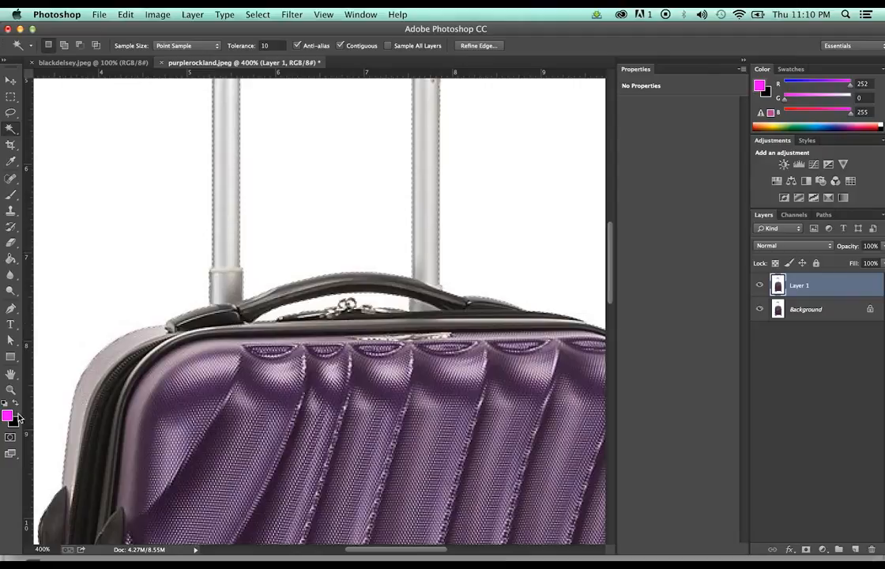
{"action": "key", "text": "z"}
{"action": "left_click", "coordinate": [327, 272]}
{"action": "left_click", "coordinate": [329, 273]}
{"action": "left_click", "coordinate": [329, 273]}
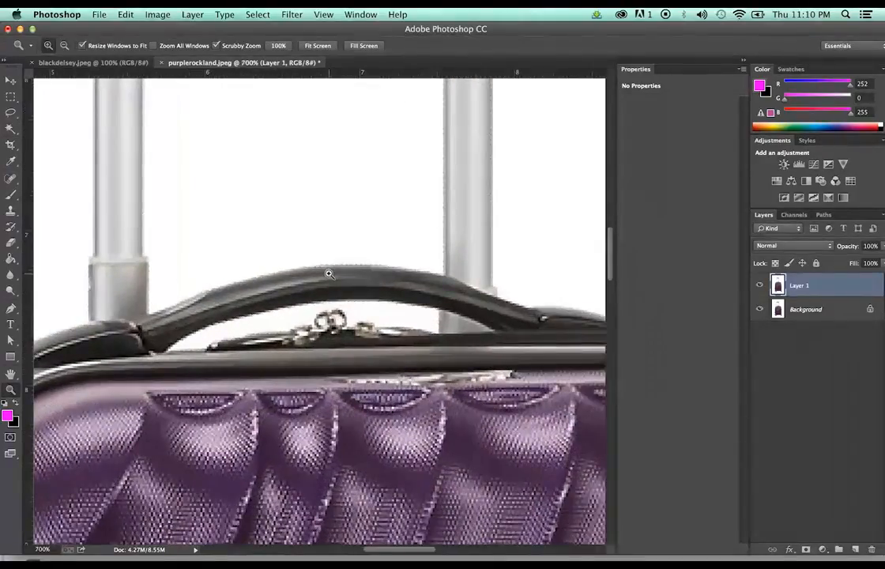
{"action": "key", "text": "super+z"}
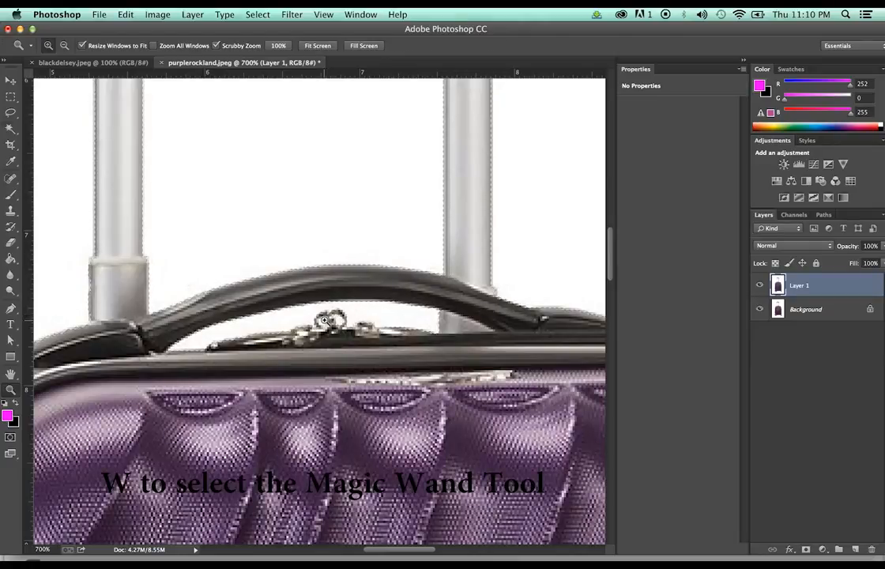
{"action": "key", "text": "w"}
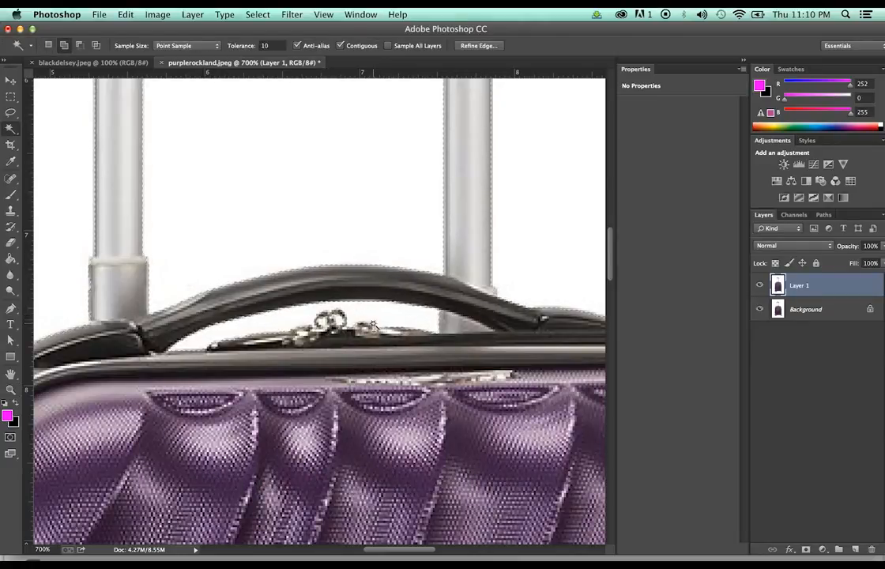
Invert the selection onto the purple suitcase and paste it onto a new Layer 2
{"action": "left_click", "coordinate": [257, 14]}
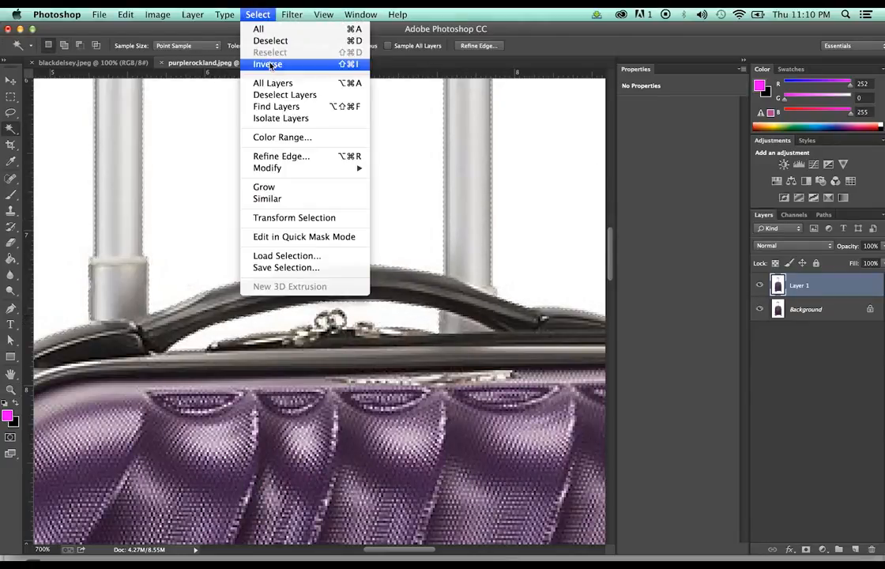
{"action": "left_click", "coordinate": [440, 163]}
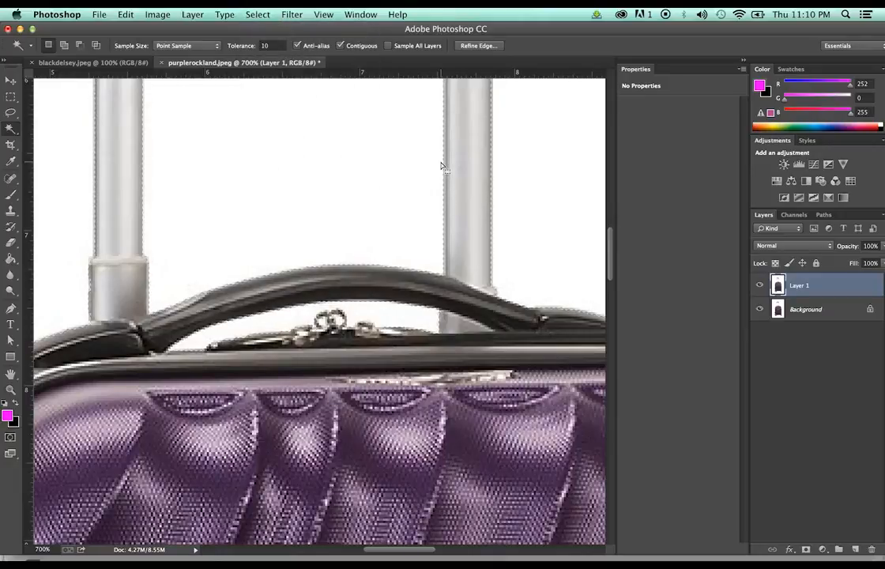
{"action": "key", "text": "super+shift+i"}
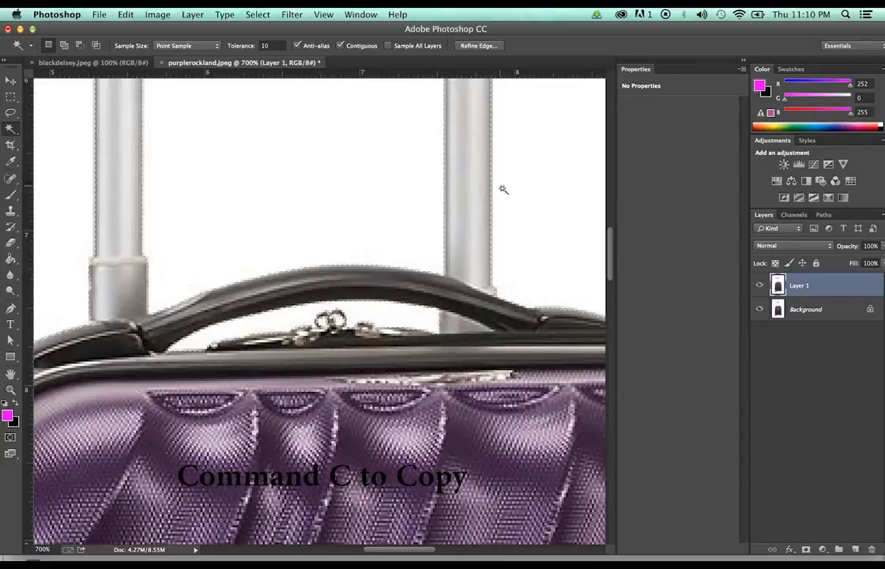
{"action": "key", "text": "super+v"}
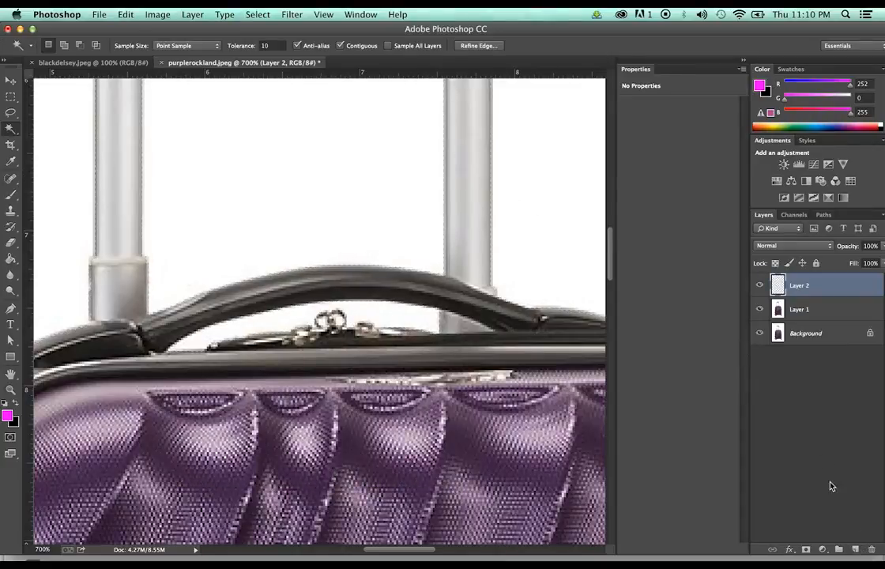
Hide Layer 1 and Background so the suitcase shows over transparency, viewing it whole
{"action": "left_click", "coordinate": [759, 309]}
{"action": "left_click", "coordinate": [759, 332]}
{"action": "scroll", "coordinate": [553, 241], "scroll_direction": "down", "scroll_amount": 10}
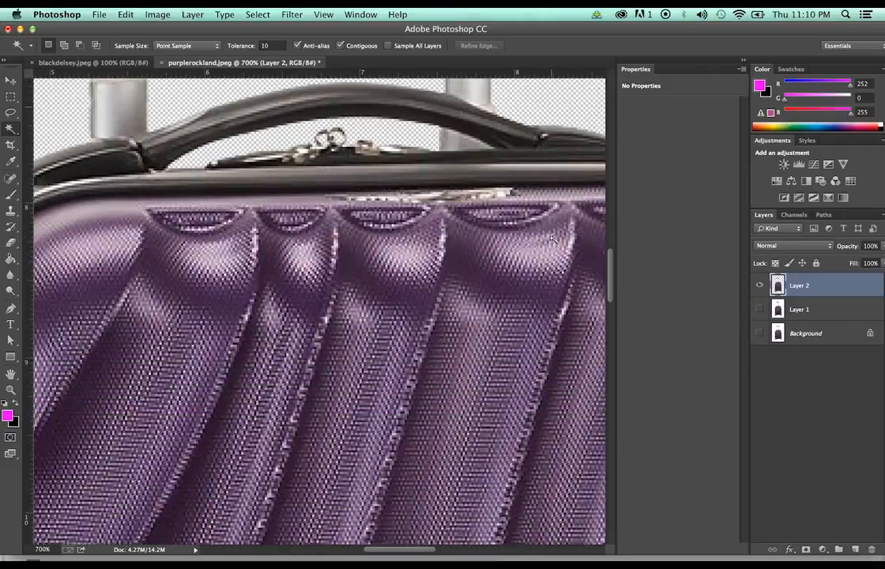
{"action": "scroll", "coordinate": [551, 239], "scroll_direction": "down", "scroll_amount": 5}
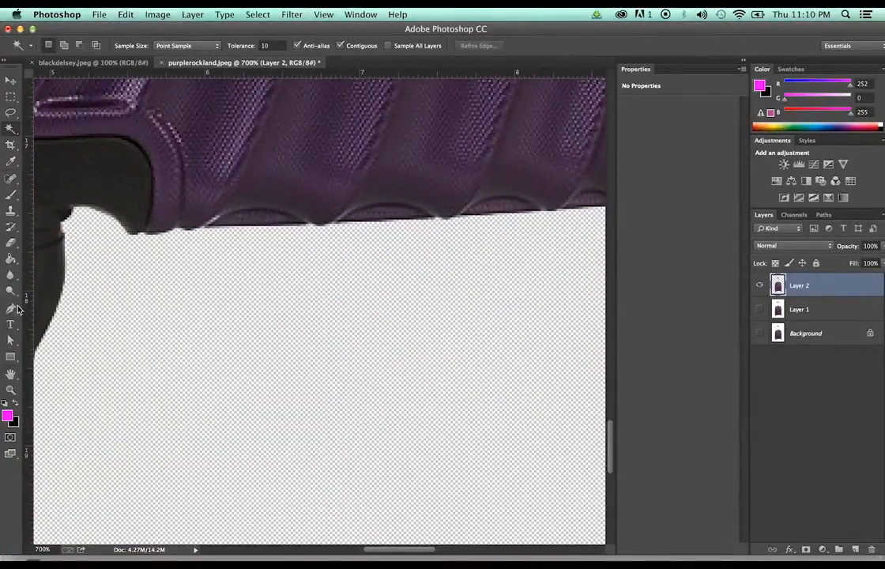
{"action": "key", "text": "z"}
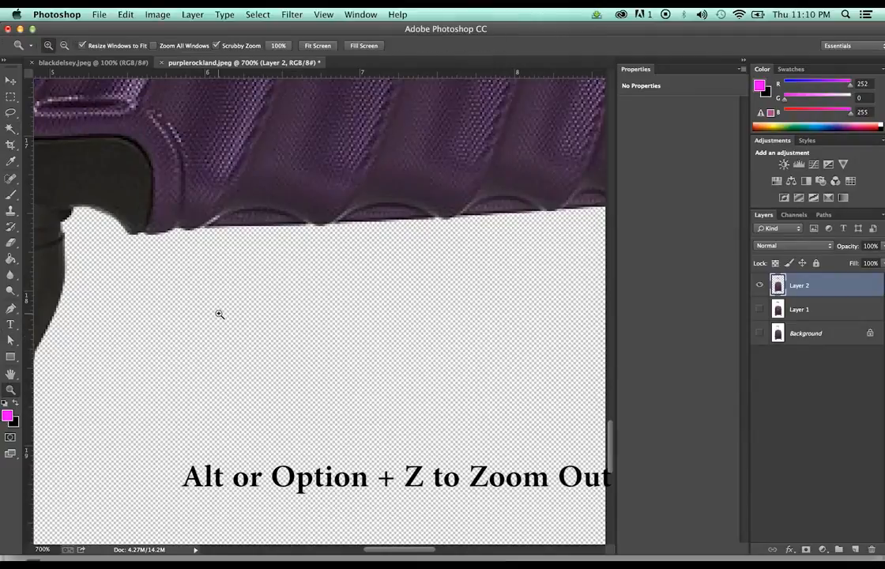
{"action": "left_click", "coordinate": [293, 300], "text": "alt"}
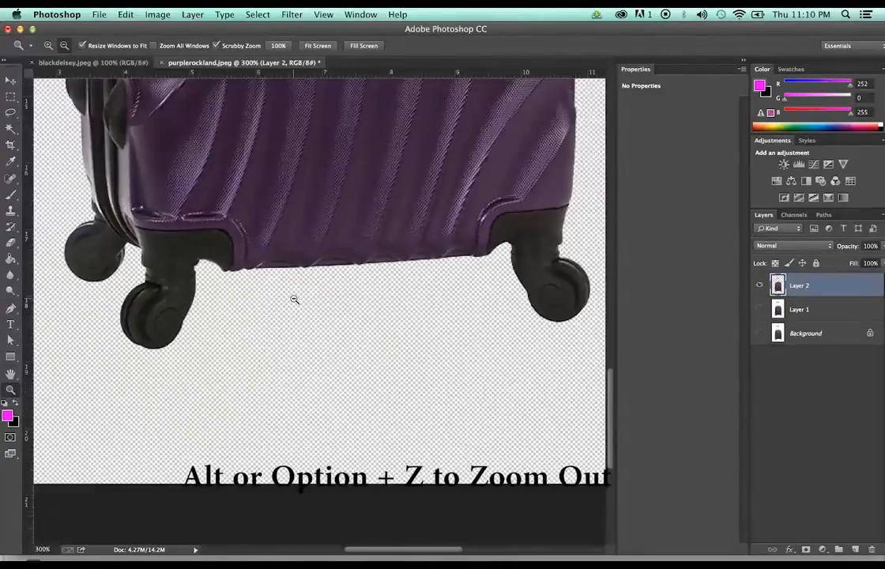
{"action": "left_click", "coordinate": [293, 300], "text": "alt"}
{"action": "left_click", "coordinate": [294, 300], "text": "alt"}
{"action": "left_click", "coordinate": [293, 300], "text": "alt"}
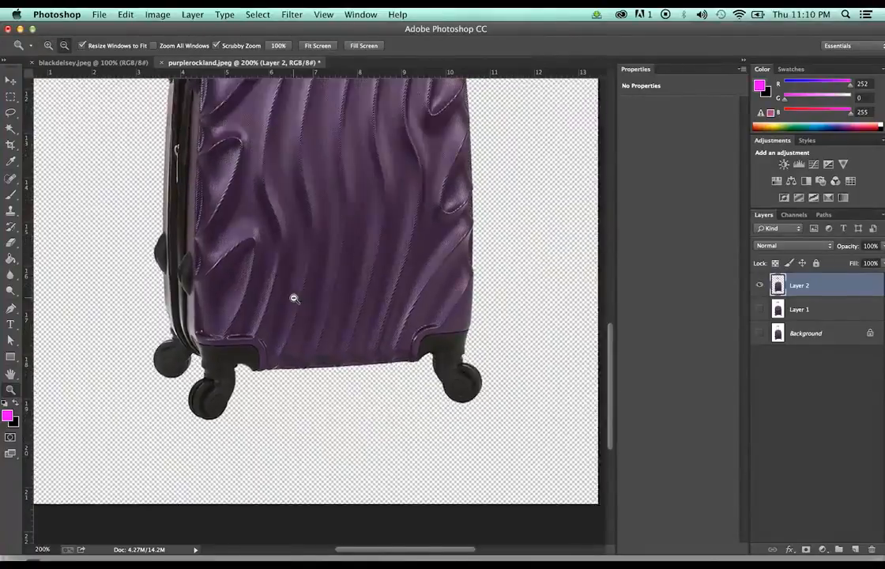
{"action": "left_click", "coordinate": [293, 300], "text": "alt"}
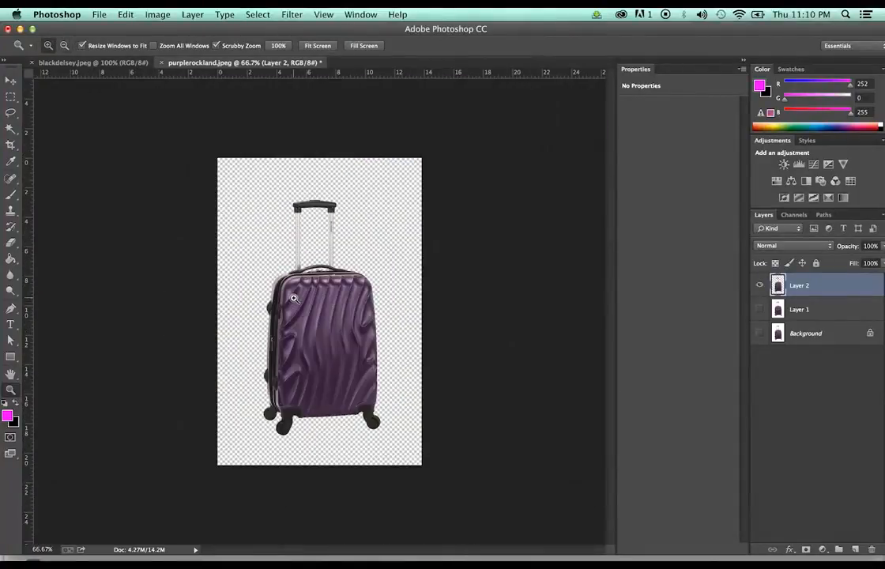
Crop all four edges in around the purple suitcase, leaving a 715 × 1279 px canvas
{"action": "left_click", "coordinate": [10, 145]}
{"action": "mouse_move", "coordinate": [420, 311]}
{"action": "left_mouse_down"}
{"action": "mouse_move", "coordinate": [405, 316]}
{"action": "mouse_move", "coordinate": [405, 302]}
{"action": "left_mouse_up"}
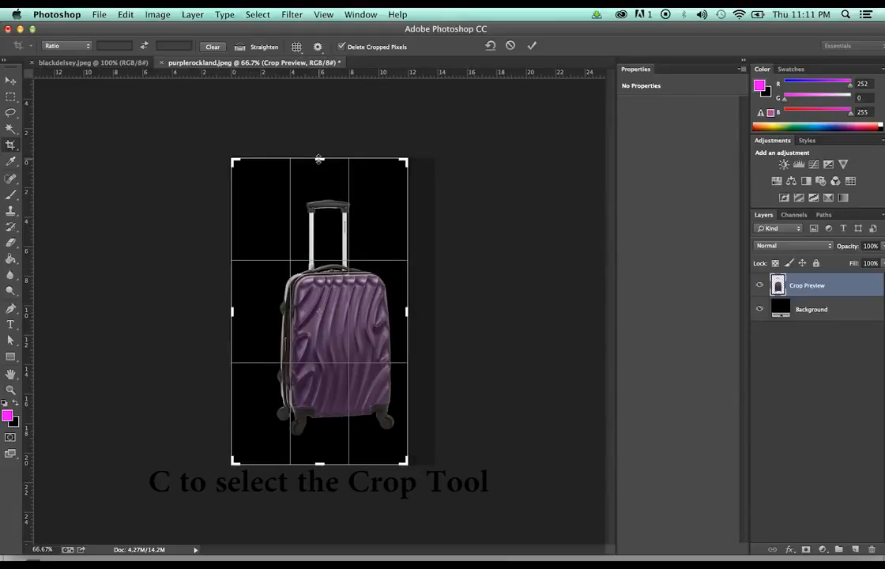
{"action": "left_click_drag", "start_coordinate": [319, 160], "coordinate": [319, 171]}
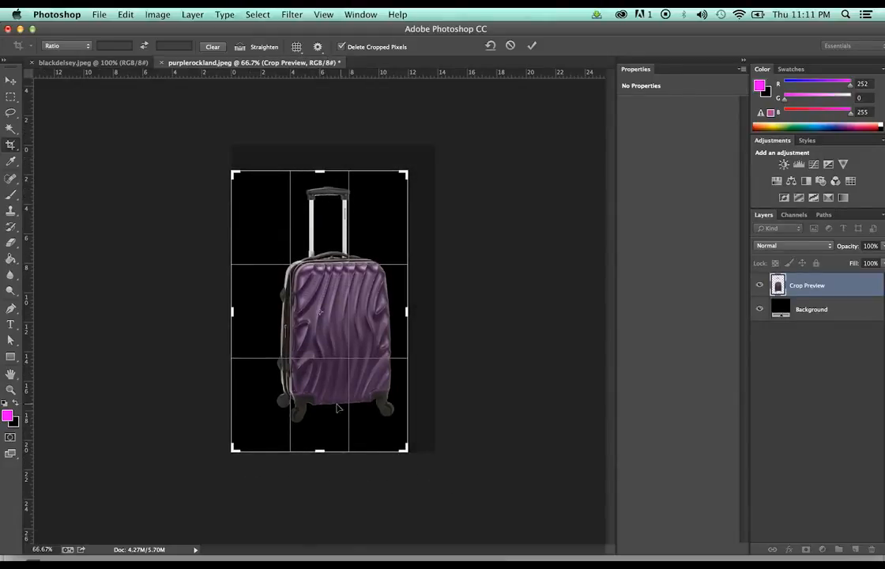
{"action": "left_click_drag", "start_coordinate": [330, 452], "coordinate": [330, 442]}
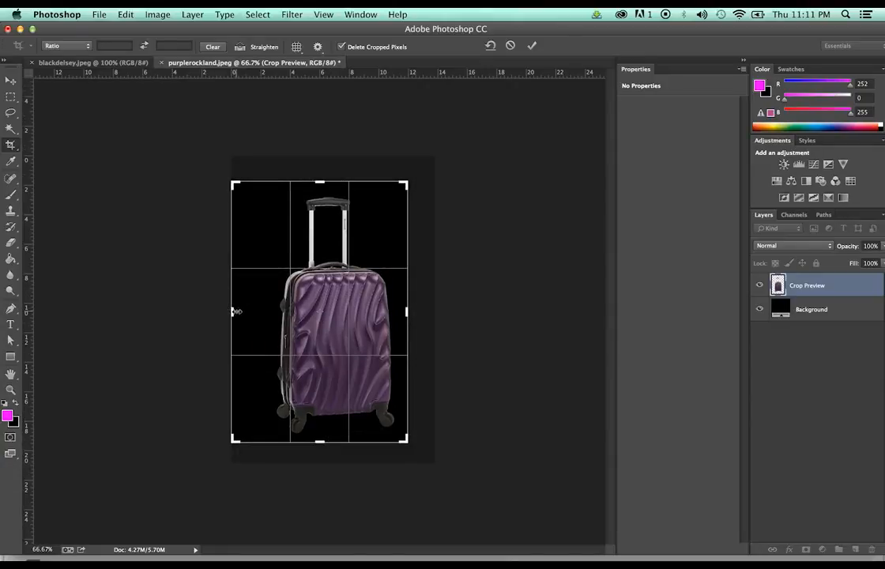
{"action": "left_click_drag", "start_coordinate": [234, 311], "coordinate": [247, 315]}
{"action": "key", "text": "Return"}
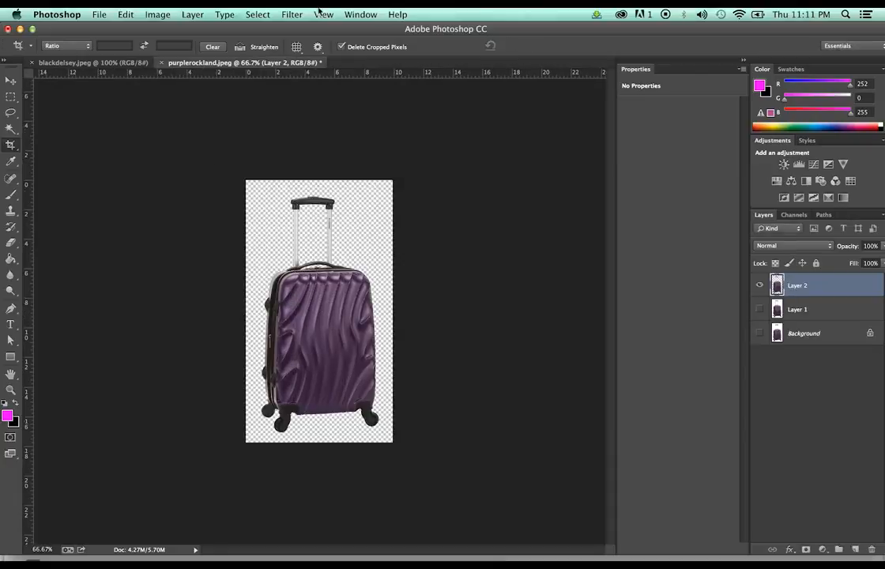
{"action": "left_click", "coordinate": [156, 13]}
{"action": "left_click", "coordinate": [198, 117]}
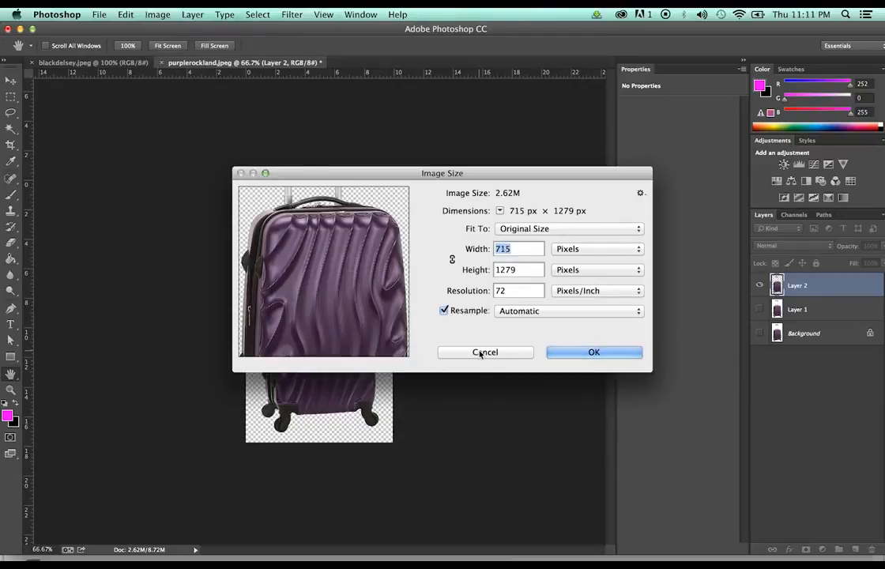
{"action": "left_click", "coordinate": [481, 352]}
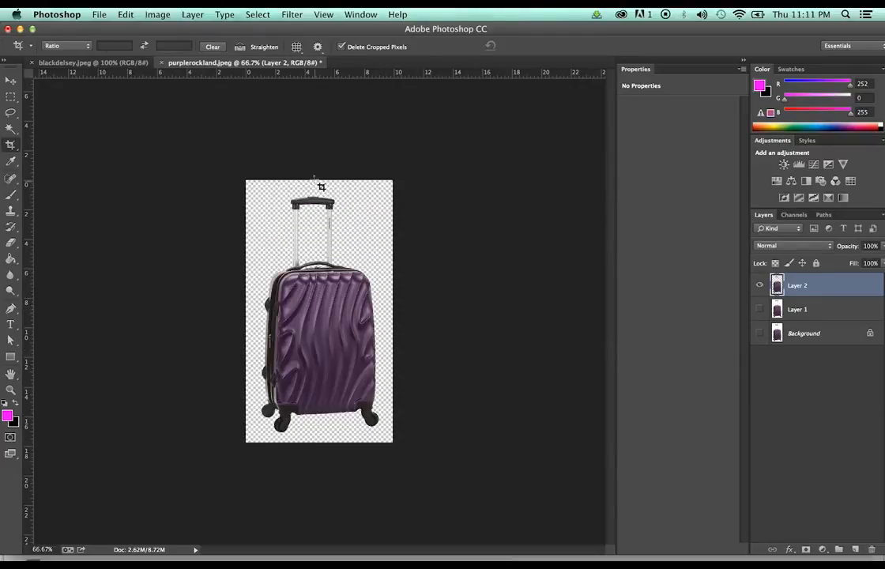
Trim the crop slightly further at the top handle and bottom wheels
{"action": "left_click", "coordinate": [330, 422]}
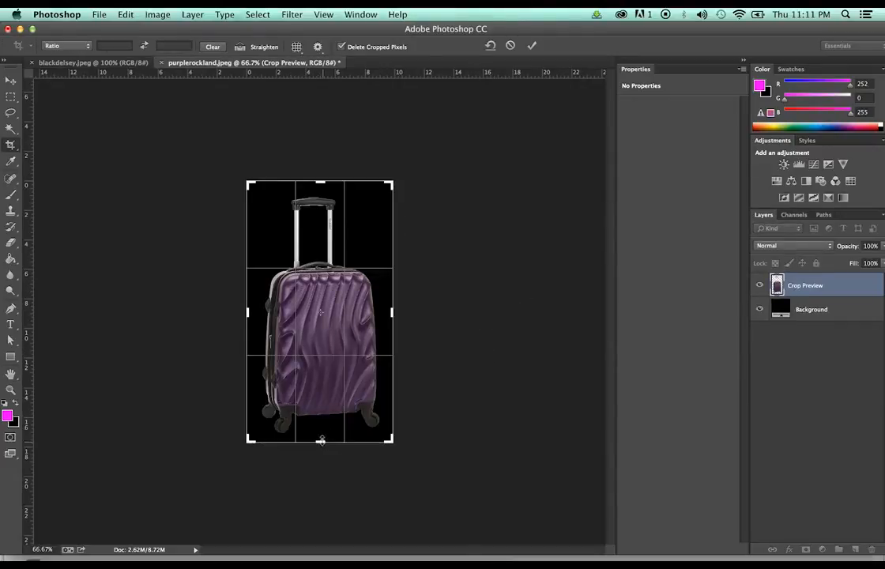
{"action": "left_click_drag", "start_coordinate": [321, 440], "coordinate": [321, 441]}
{"action": "left_click_drag", "start_coordinate": [321, 182], "coordinate": [321, 187]}
{"action": "key", "text": "Return"}
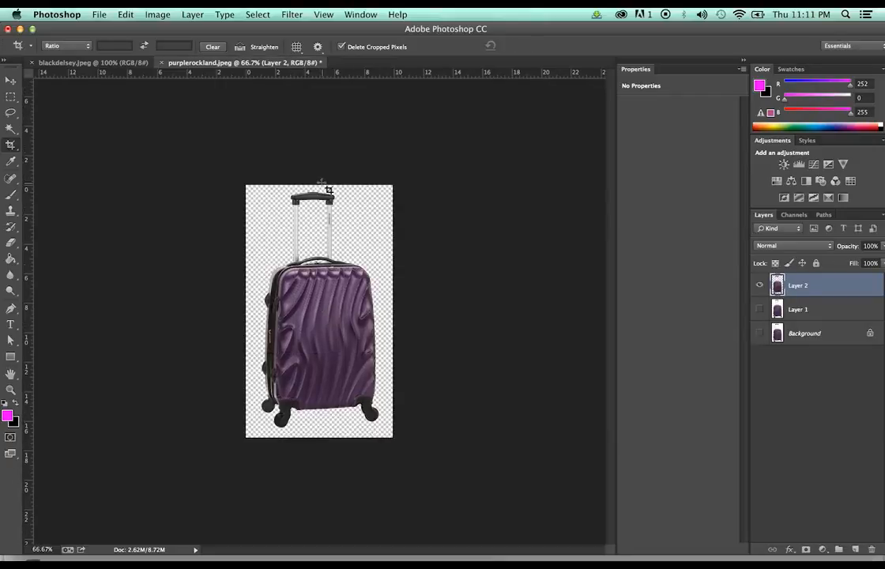
Zoom in on the pull handle, undo a stray erase, and confirm the gap below the grip is transparent
{"action": "key", "text": "z"}
{"action": "left_click", "coordinate": [313, 193]}
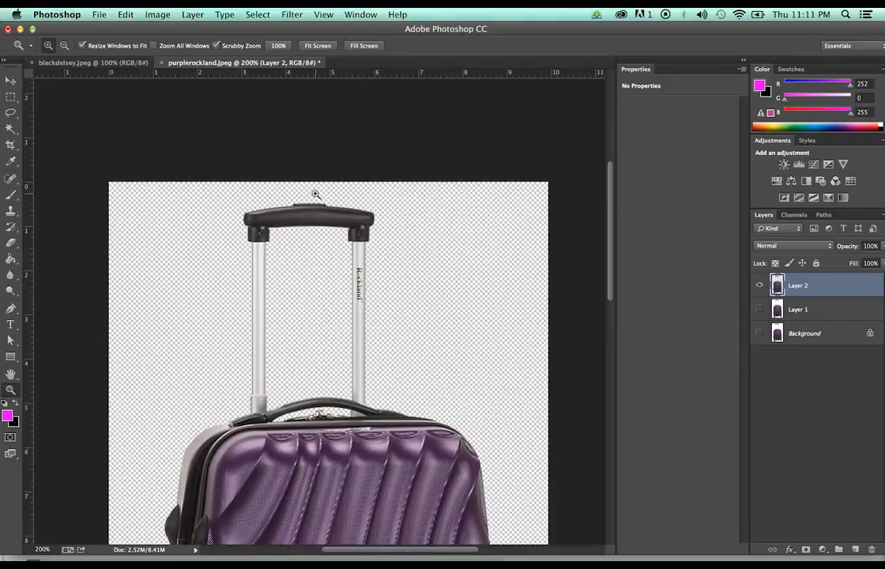
{"action": "left_click", "coordinate": [308, 251]}
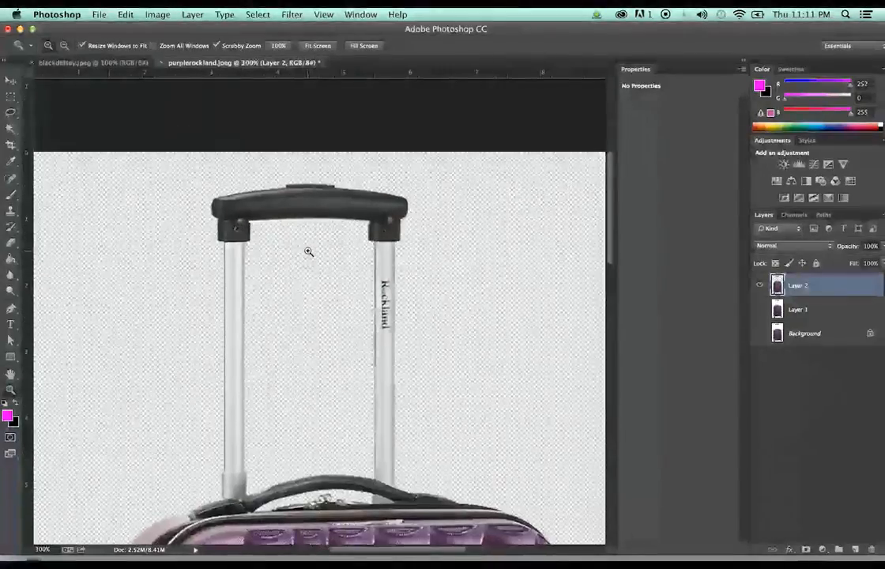
{"action": "left_click", "coordinate": [308, 251]}
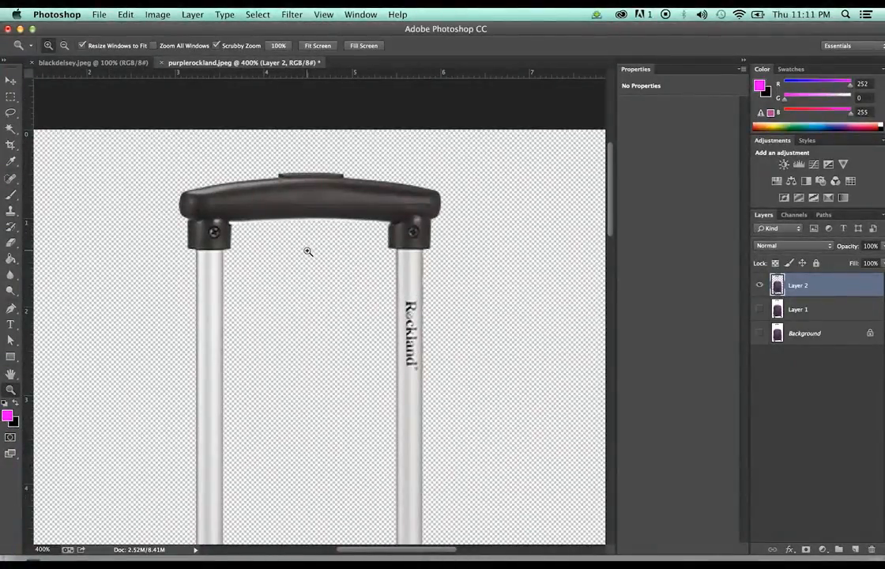
{"action": "key", "text": "e"}
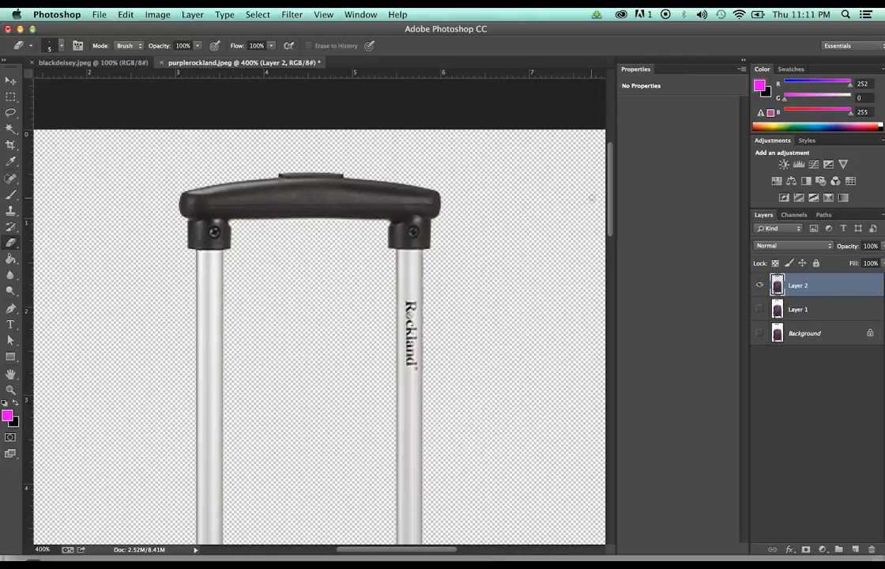
{"action": "key", "text": "super+z"}
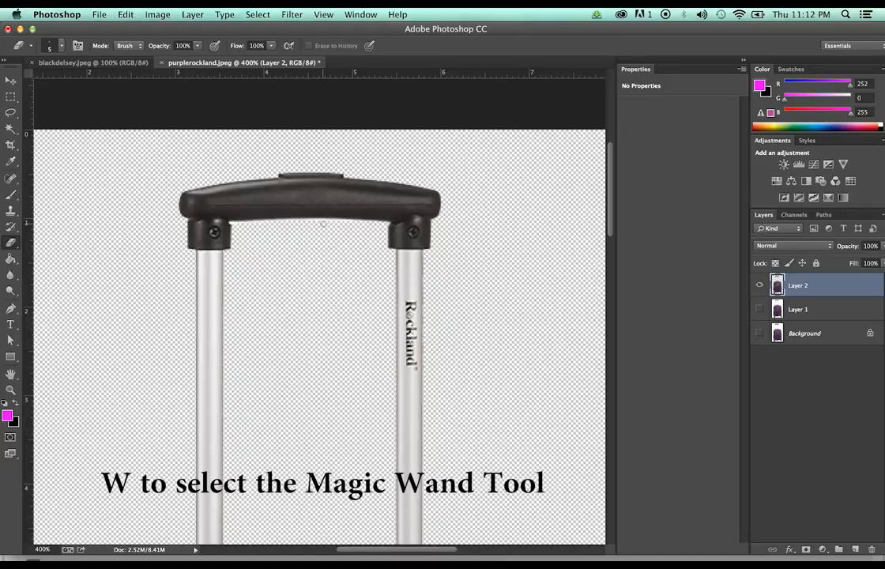
{"action": "key", "text": "w"}
{"action": "left_click", "coordinate": [316, 223]}
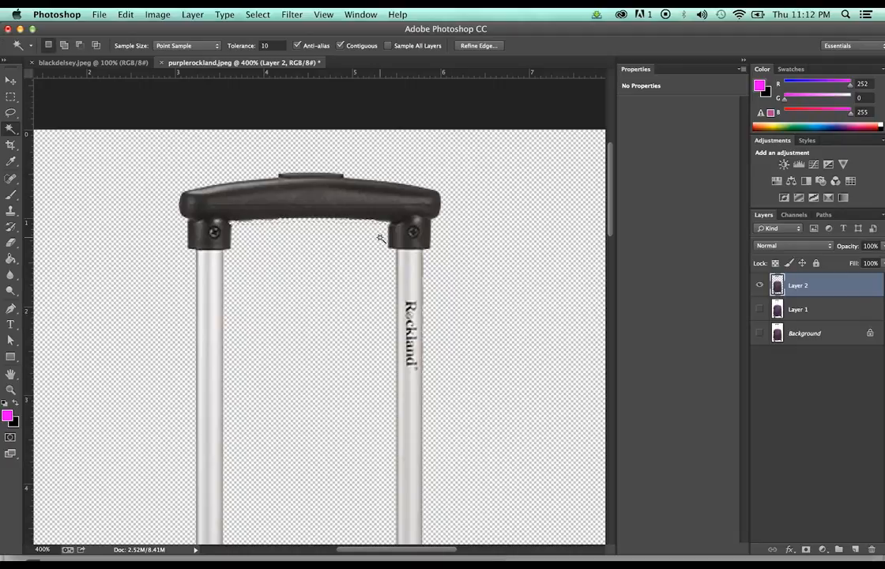
{"action": "key", "text": "super+d"}
{"action": "key", "text": "z"}
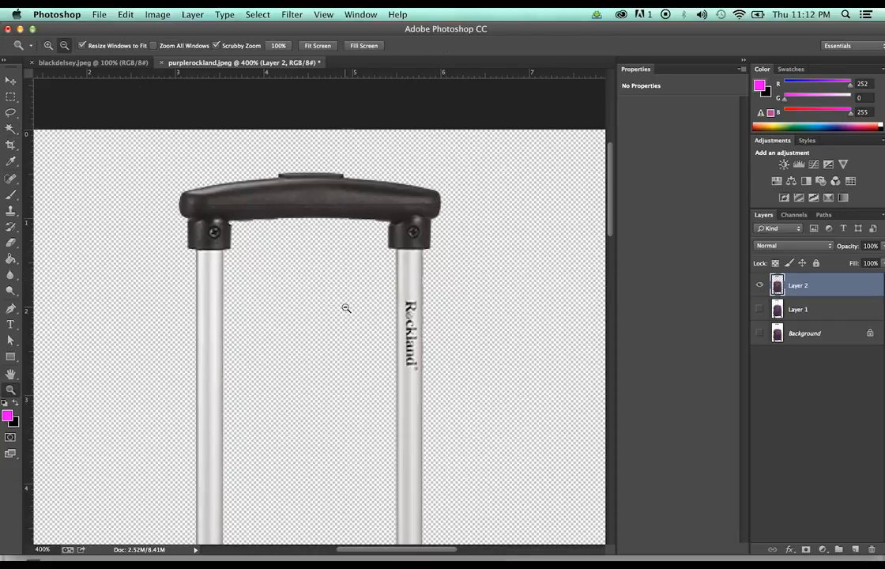
{"action": "key", "text": "super+1"}
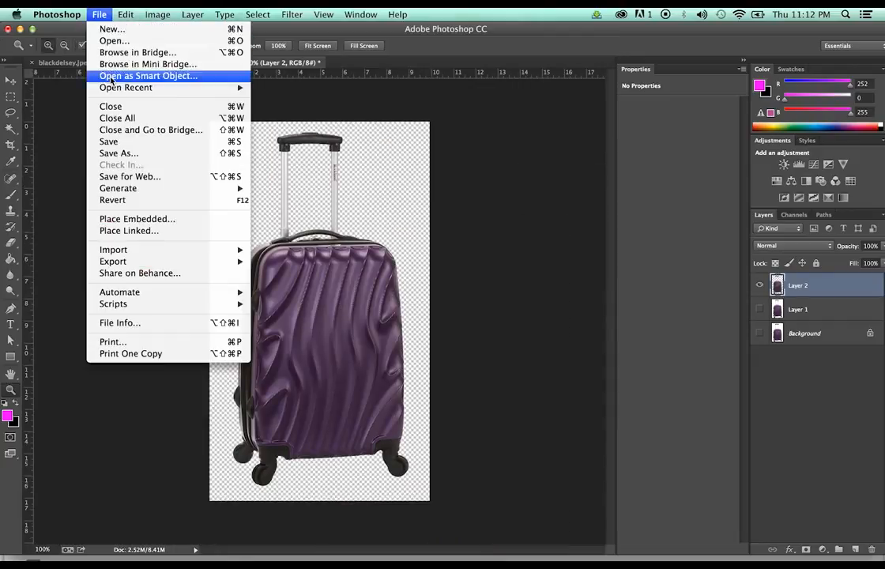
Save the Rockland cutout as purplerockland.png, then close it without saving other changes
{"action": "left_click", "coordinate": [99, 14]}
{"action": "left_click", "coordinate": [131, 158]}
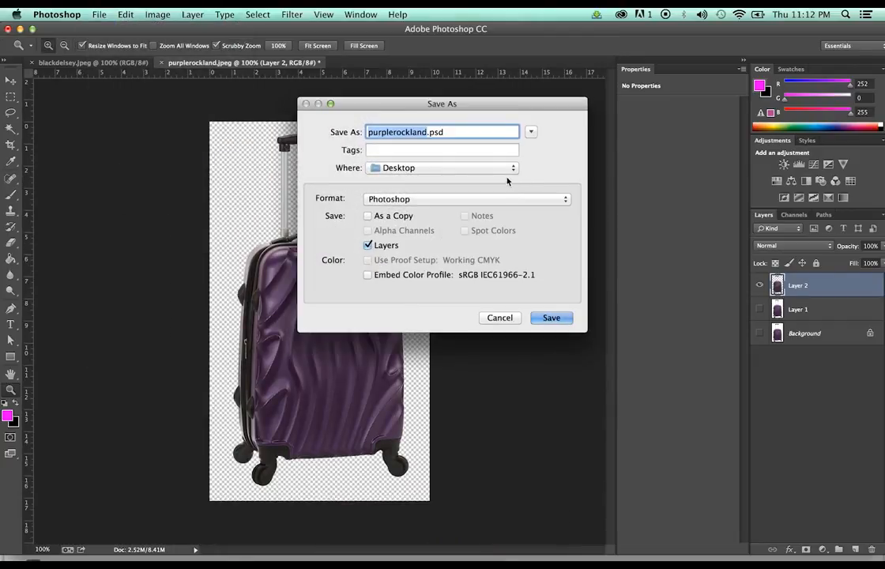
{"action": "left_click", "coordinate": [510, 199]}
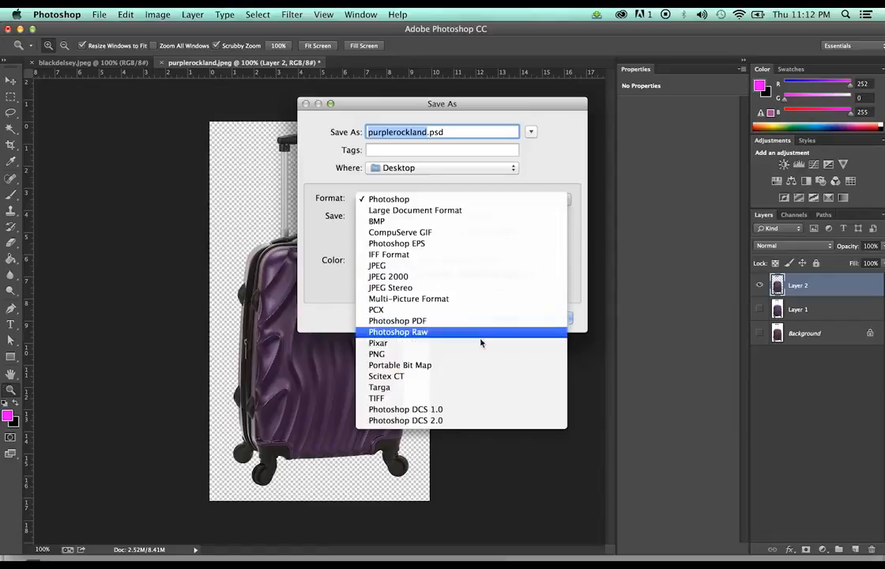
{"action": "left_click", "coordinate": [476, 355]}
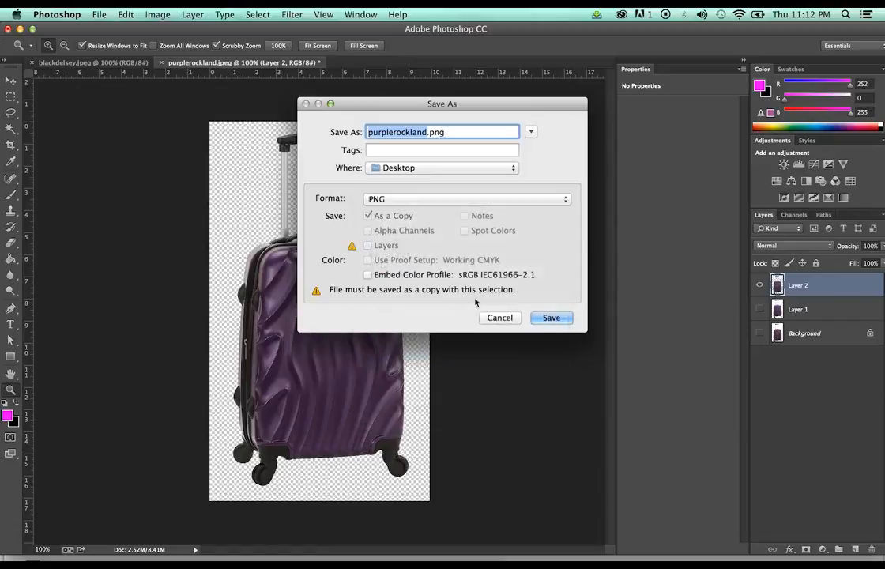
{"action": "left_click", "coordinate": [551, 317]}
{"action": "left_click", "coordinate": [484, 188]}
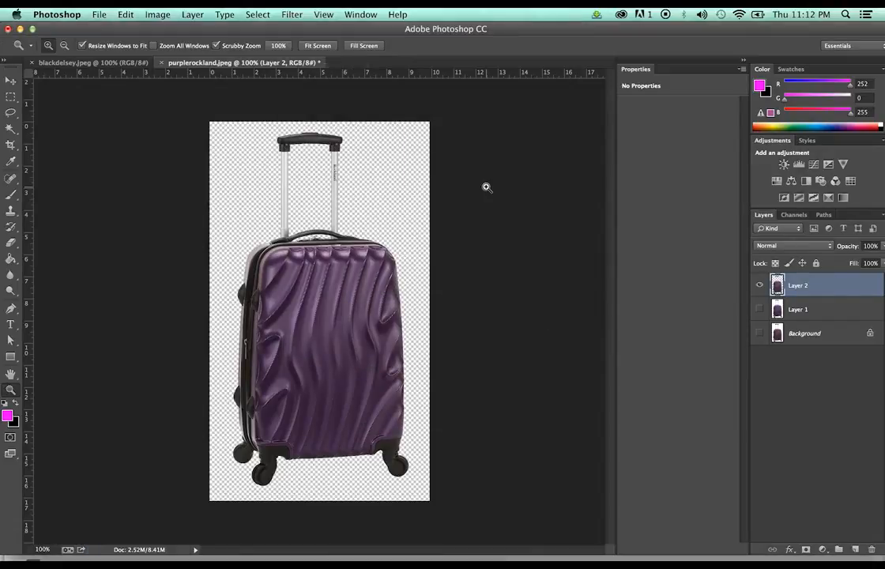
{"action": "left_click", "coordinate": [162, 62]}
{"action": "left_click", "coordinate": [400, 212]}
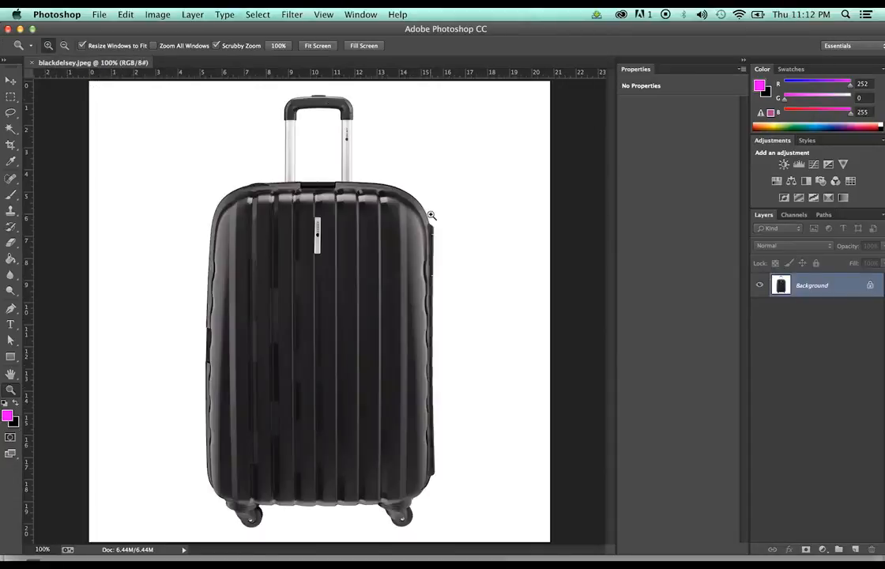
Fit the black Delsey suitcase in view and check its image size
{"action": "left_click", "coordinate": [508, 191], "text": "alt"}
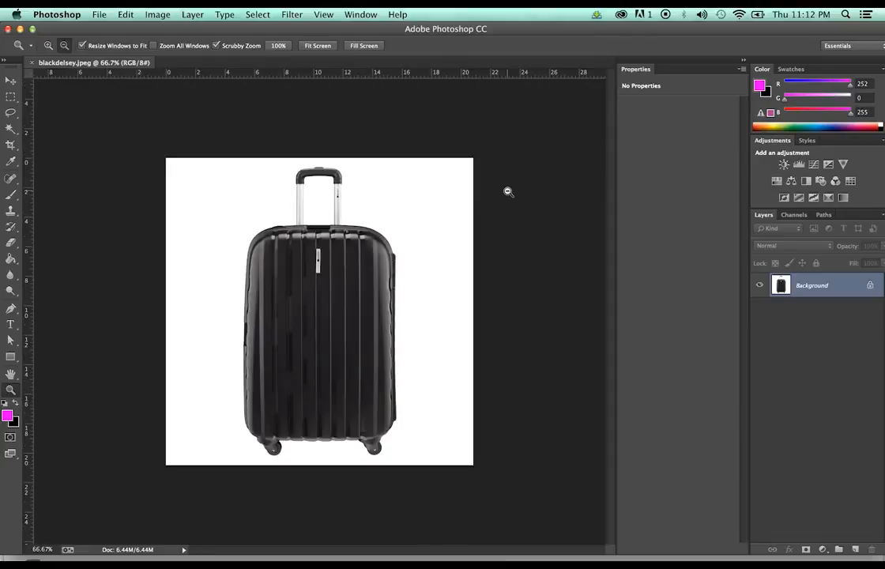
{"action": "left_click", "coordinate": [157, 14]}
{"action": "left_click", "coordinate": [188, 111]}
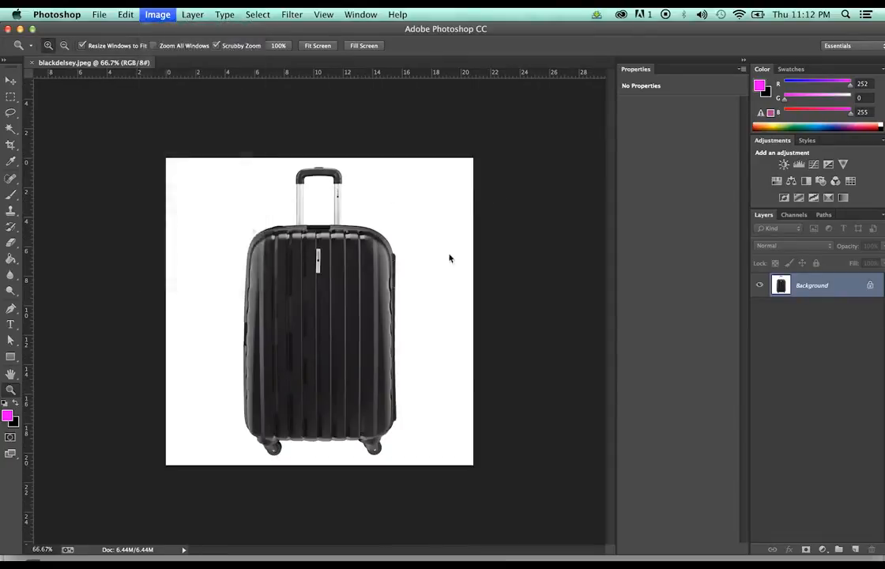
{"action": "left_click", "coordinate": [493, 353]}
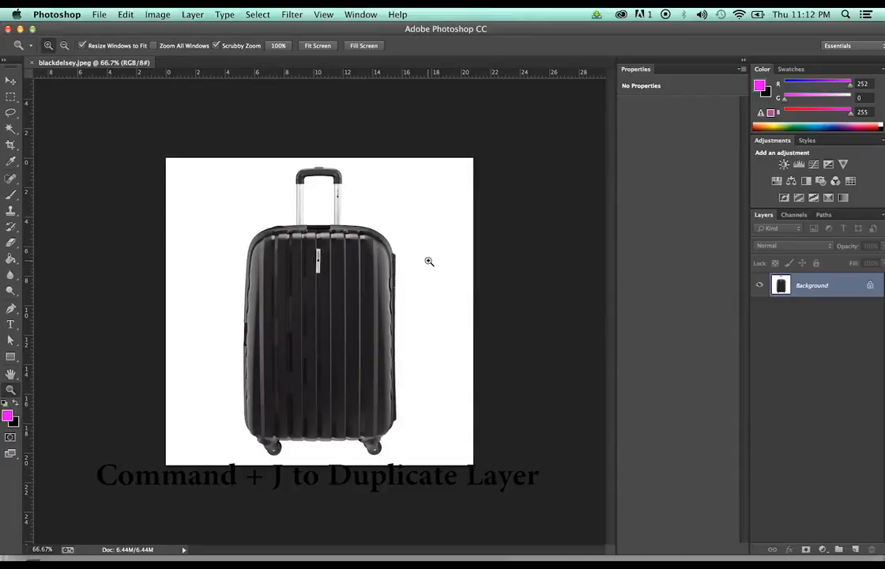
Select the suitcase minus background and handle gap, paste it onto a new Layer 2, and hide Layer 1
{"action": "key", "text": "super+j"}
{"action": "key", "text": "w"}
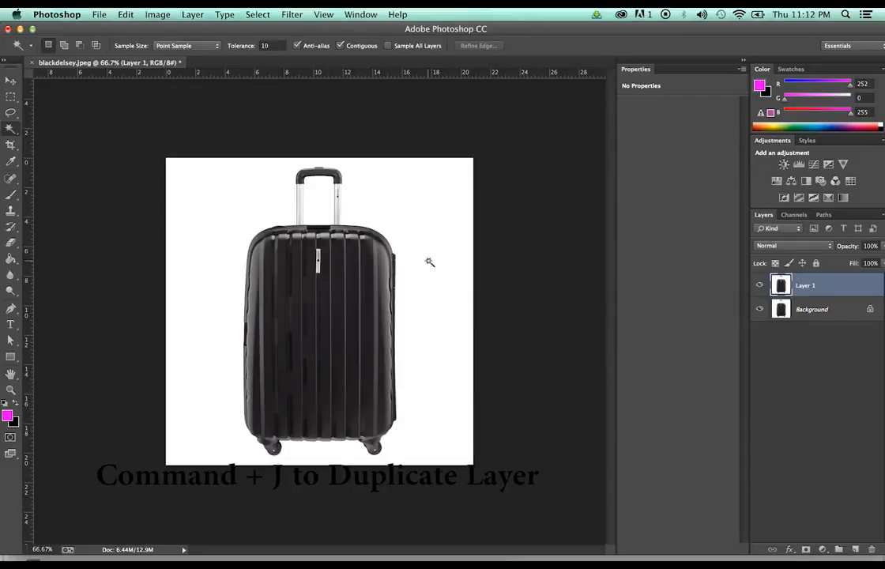
{"action": "left_click", "coordinate": [430, 213]}
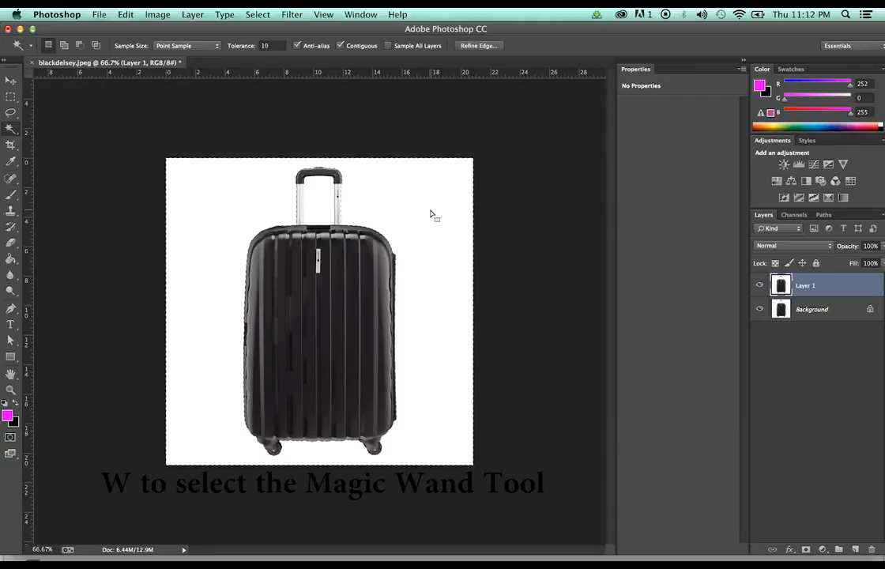
{"action": "left_click", "coordinate": [315, 204], "text": "shift"}
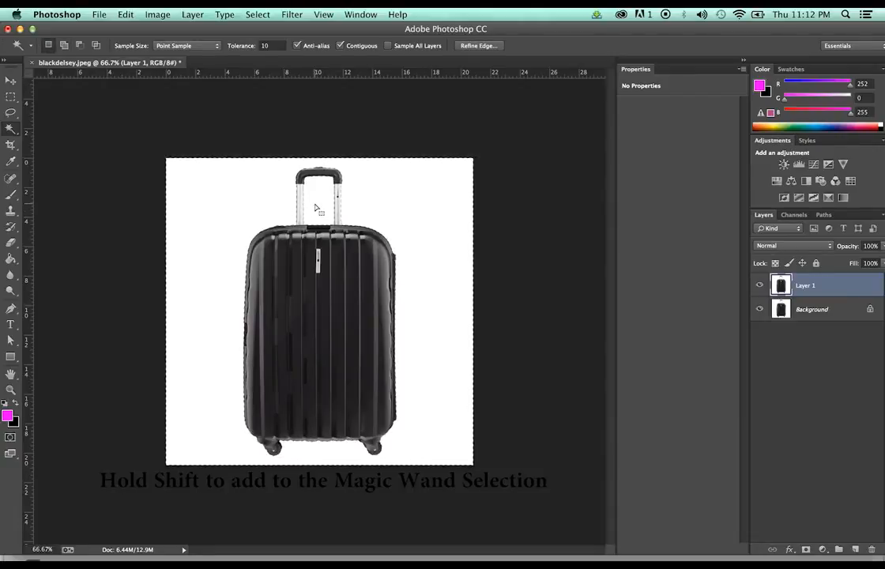
{"action": "key", "text": "super+shift+i"}
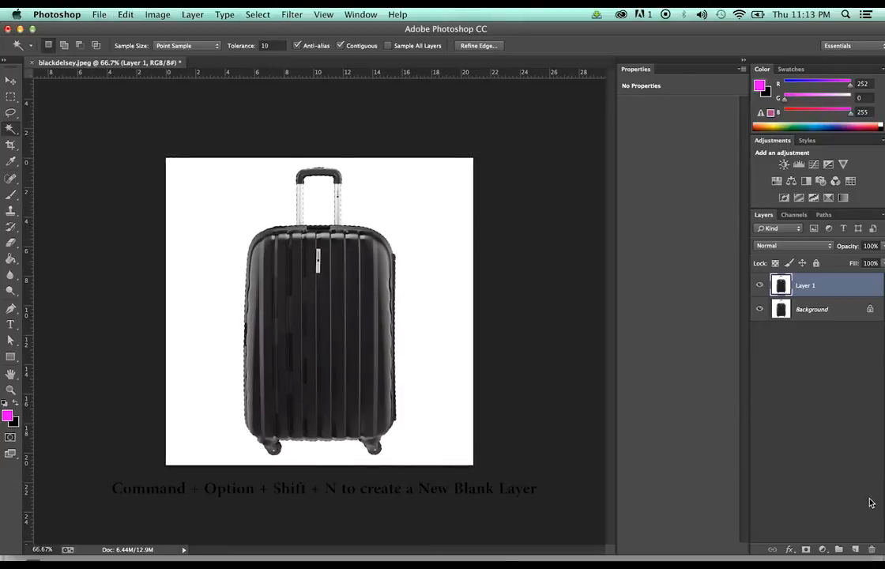
{"action": "key", "text": "super+alt+shift+n"}
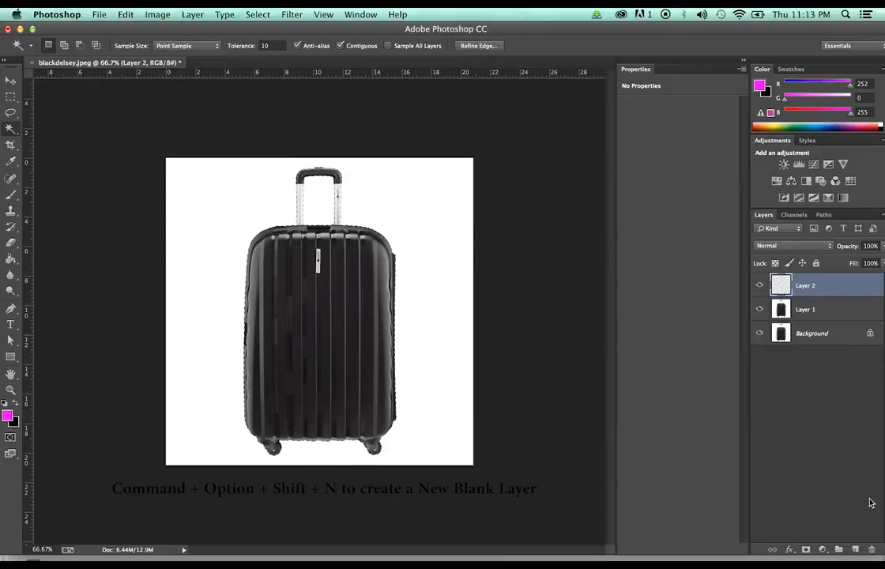
{"action": "key", "text": "super+v"}
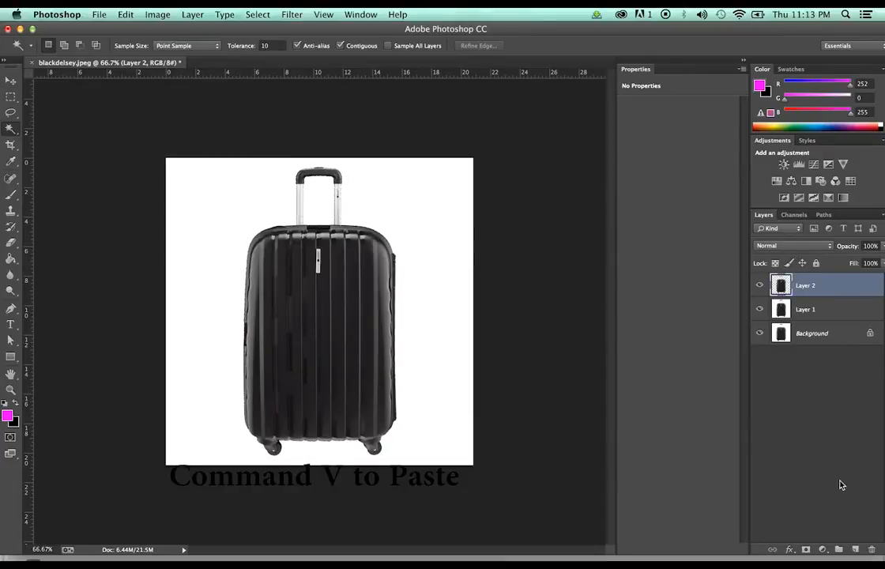
{"action": "left_click", "coordinate": [759, 314]}
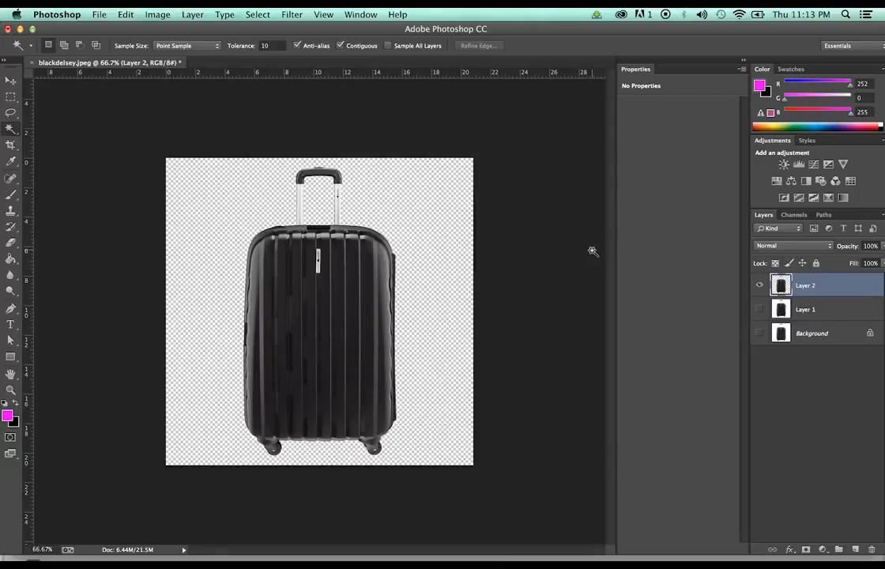
Crop the black Delsey canvas tightly around the suitcase's left and right sides
{"action": "key", "text": "c"}
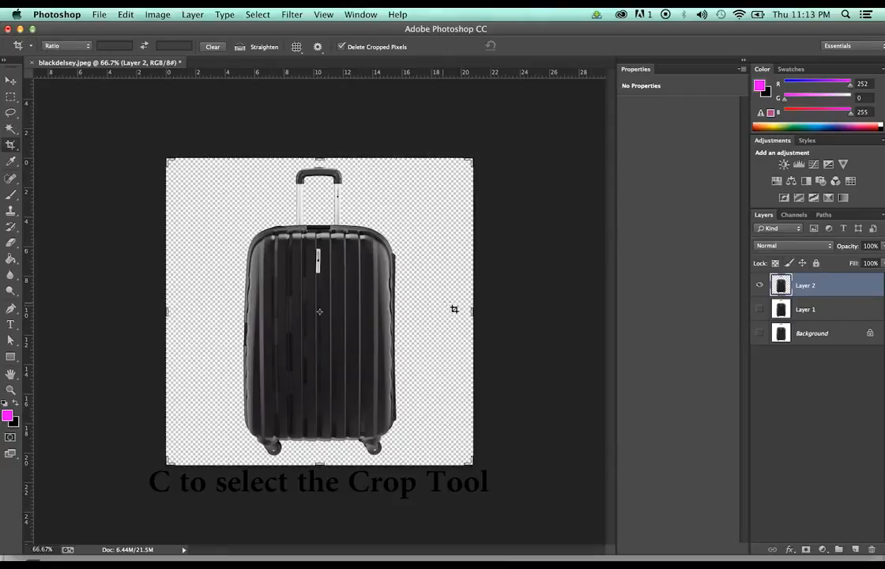
{"action": "left_click_drag", "start_coordinate": [468, 311], "coordinate": [438, 323]}
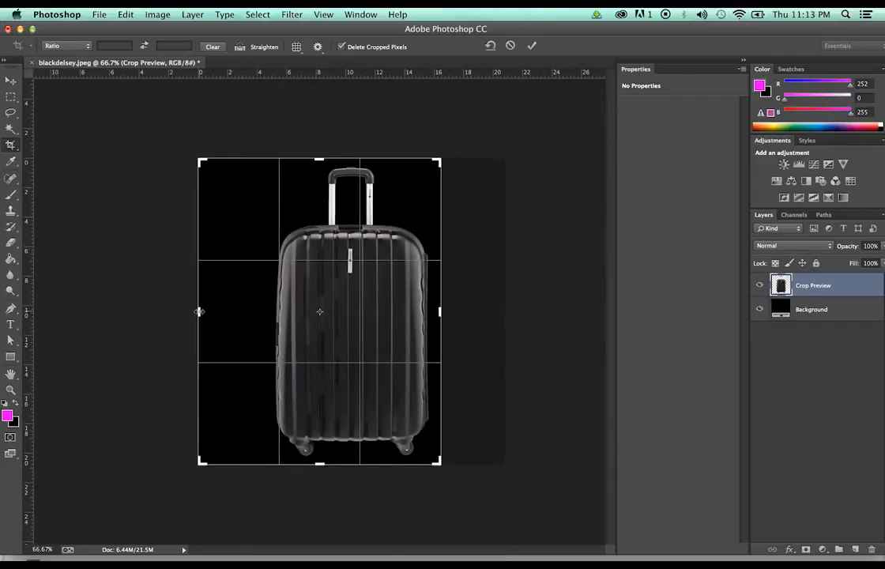
{"action": "left_click_drag", "start_coordinate": [199, 311], "coordinate": [230, 312]}
{"action": "key", "text": "Return"}
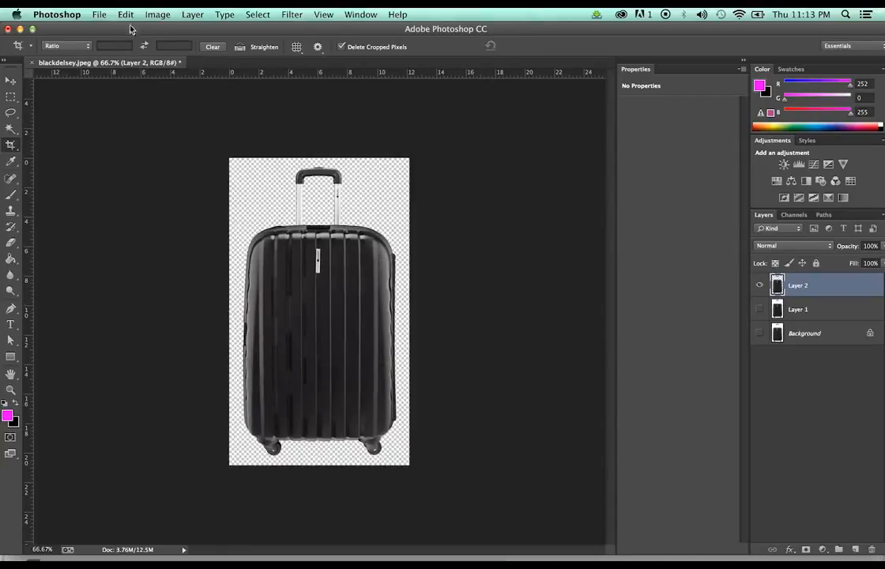
Save the cropped image to the Desktop as blackdelsey.png in PNG format
{"action": "left_click", "coordinate": [95, 14]}
{"action": "left_click", "coordinate": [149, 152]}
{"action": "left_click", "coordinate": [500, 200]}
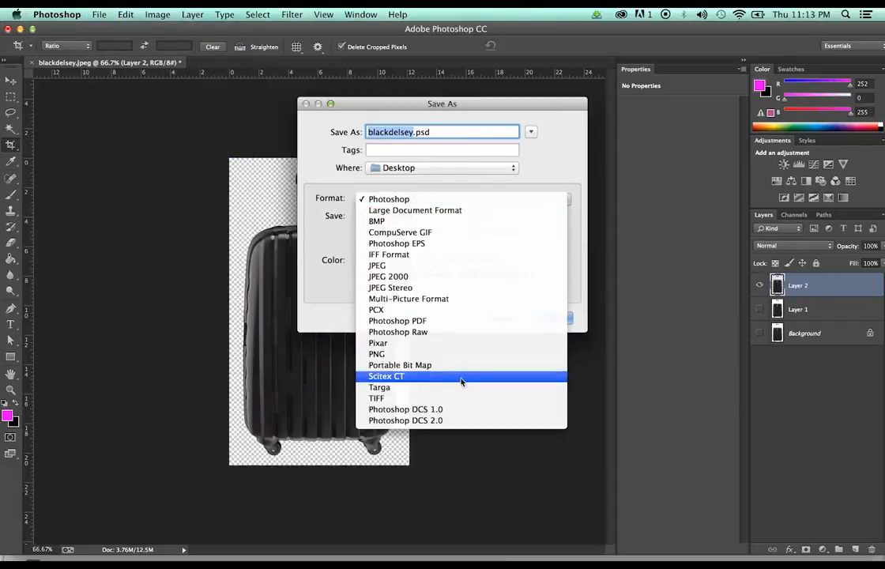
{"action": "left_click", "coordinate": [473, 355]}
{"action": "left_click", "coordinate": [554, 317]}
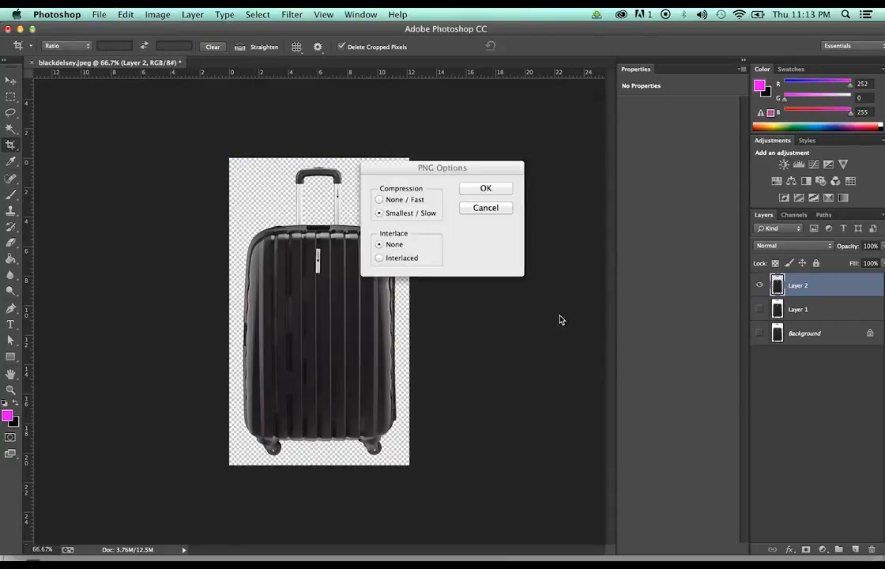
{"action": "left_click", "coordinate": [490, 190]}
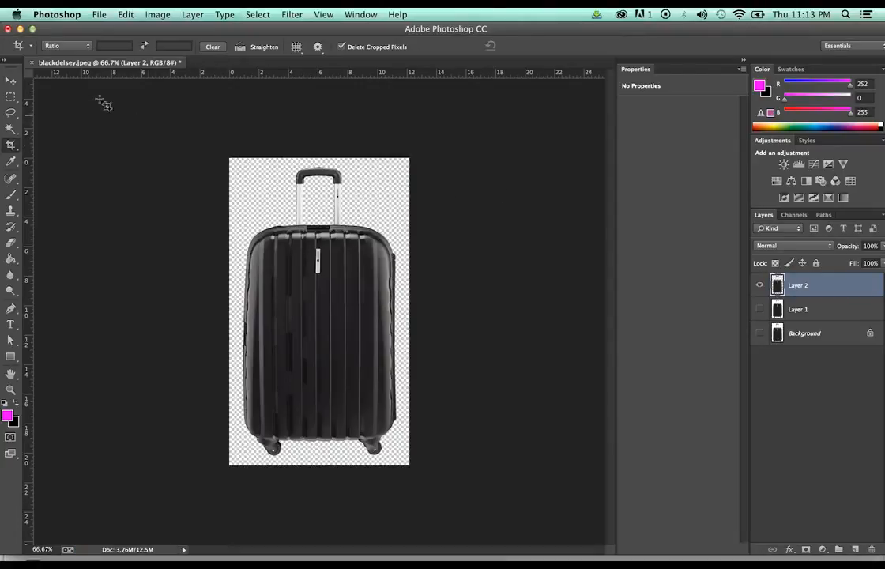
{"action": "left_click", "coordinate": [18, 30]}
Upload blackdelsey.png from the Desktop as image 1 on the Submit Images page
{"action": "left_click_drag", "start_coordinate": [539, 271], "coordinate": [521, 160]}
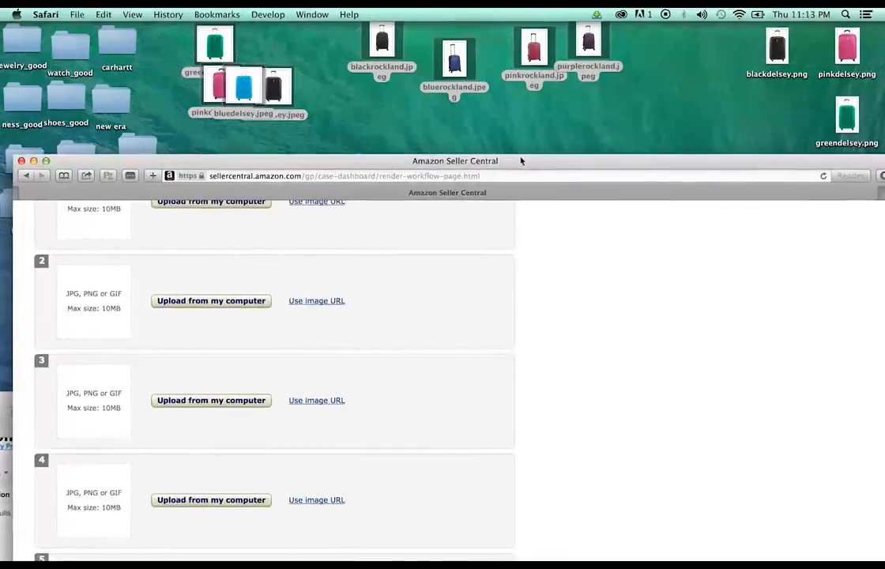
{"action": "scroll", "coordinate": [330, 328], "scroll_direction": "up", "scroll_amount": 5}
{"action": "scroll", "coordinate": [331, 330], "scroll_direction": "down", "scroll_amount": 2}
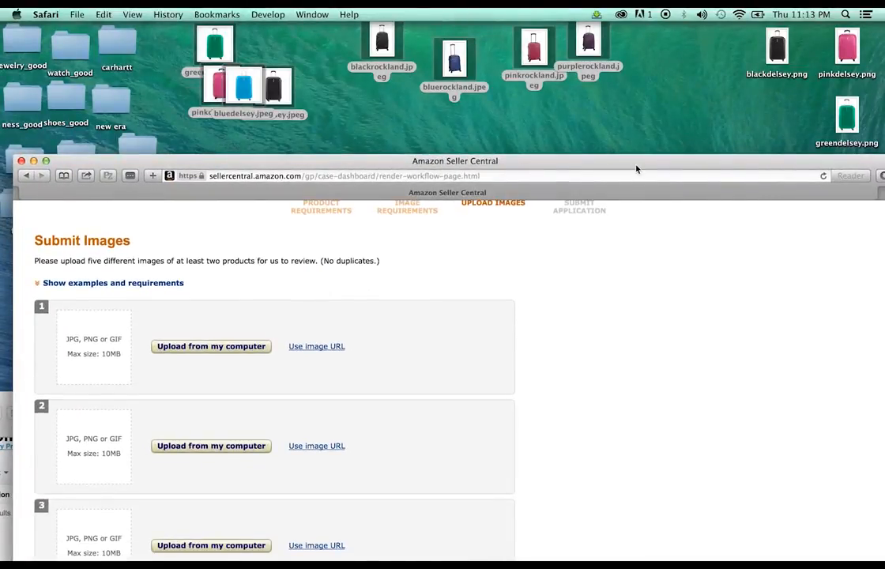
{"action": "left_click_drag", "start_coordinate": [636, 168], "coordinate": [532, 223]}
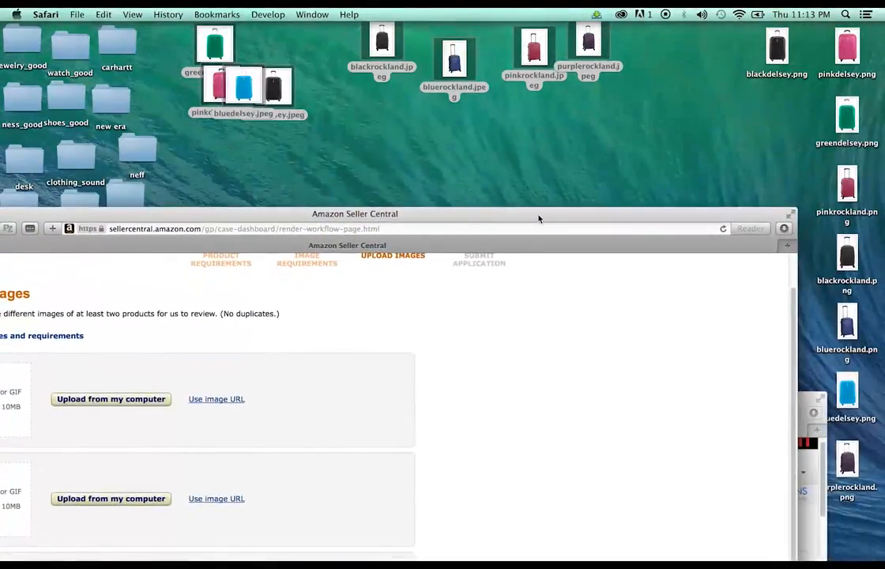
{"action": "left_click", "coordinate": [93, 399]}
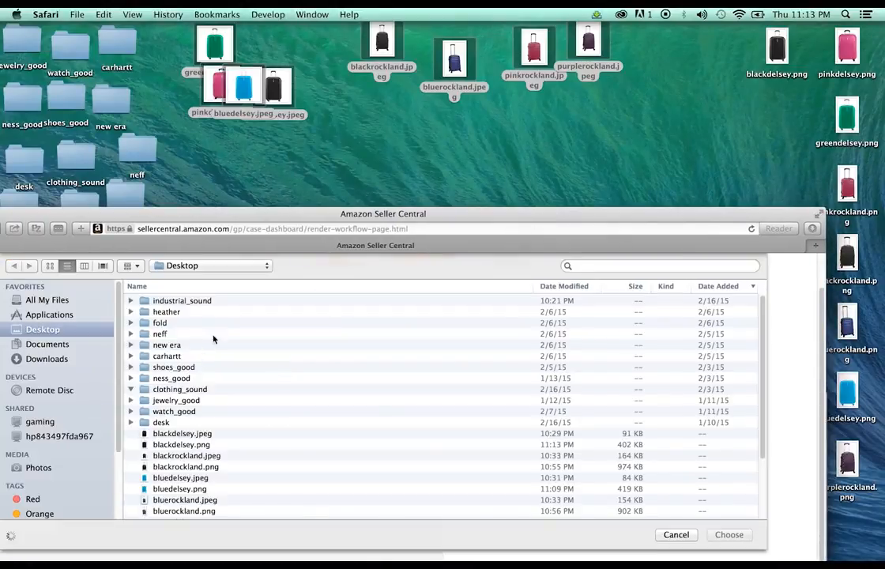
{"action": "scroll", "coordinate": [218, 380], "scroll_direction": "down", "scroll_amount": 1}
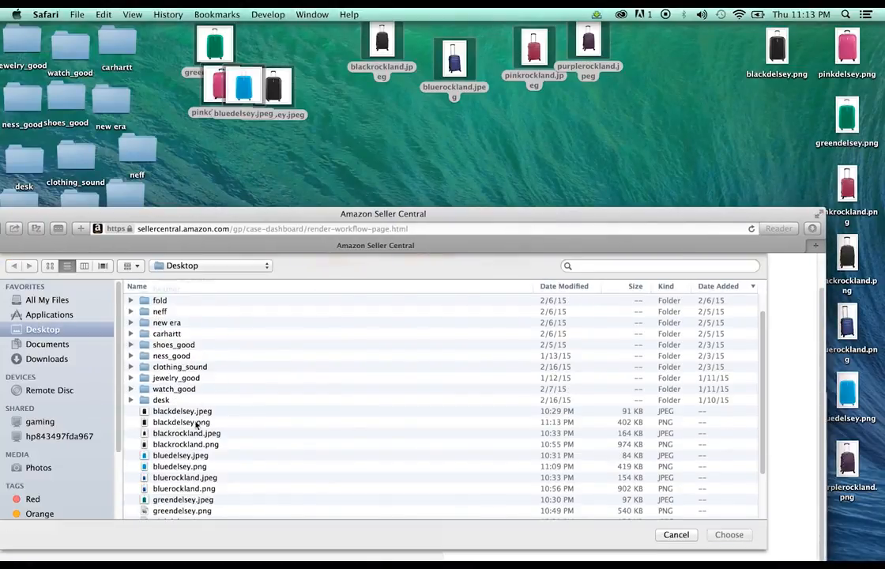
{"action": "left_click", "coordinate": [196, 423]}
{"action": "left_click", "coordinate": [728, 534]}
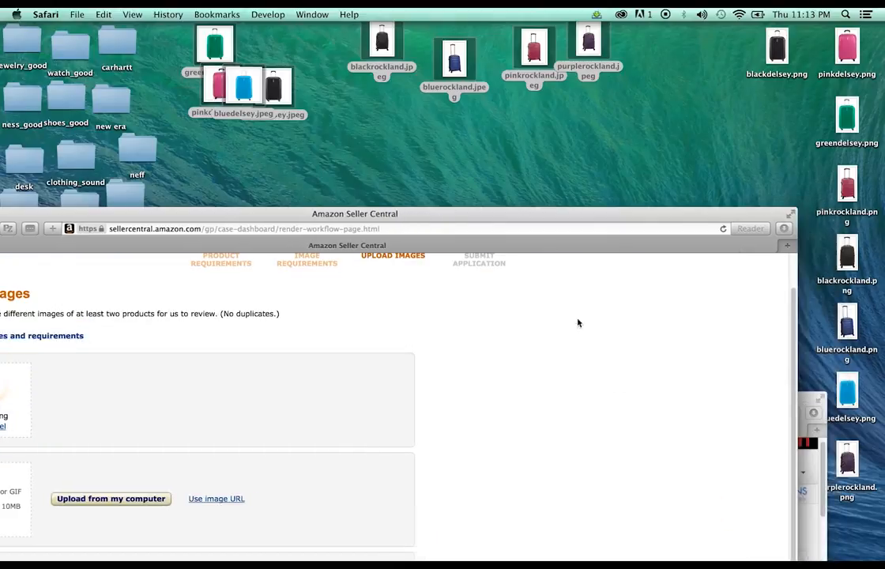
Choose pinkrockland.png from the Desktop for image 2
{"action": "left_click_drag", "start_coordinate": [460, 224], "coordinate": [545, 122]}
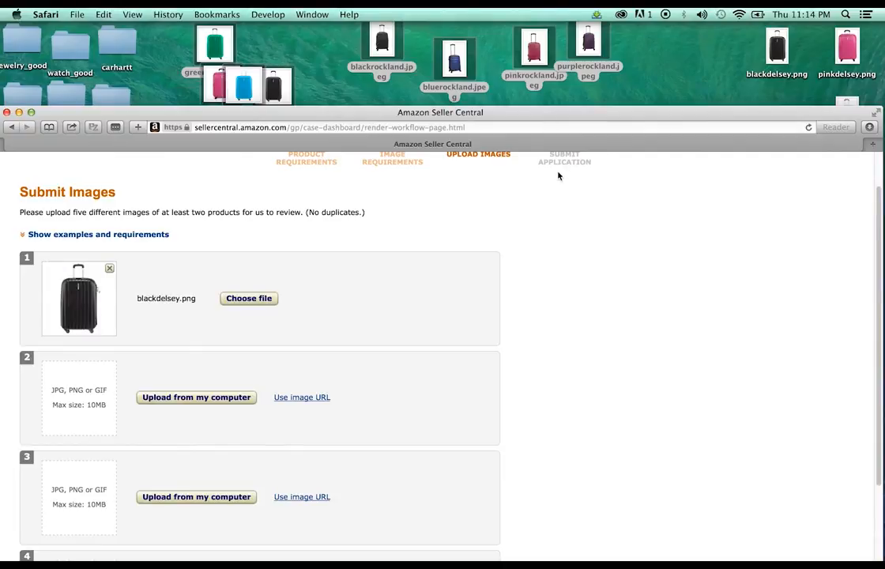
{"action": "scroll", "coordinate": [293, 347], "scroll_direction": "down", "scroll_amount": 1}
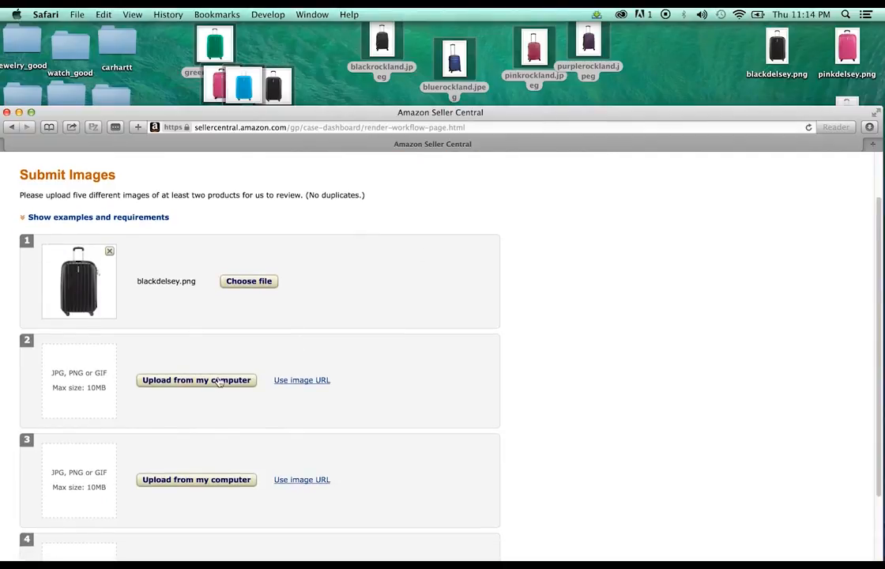
{"action": "left_click", "coordinate": [221, 379]}
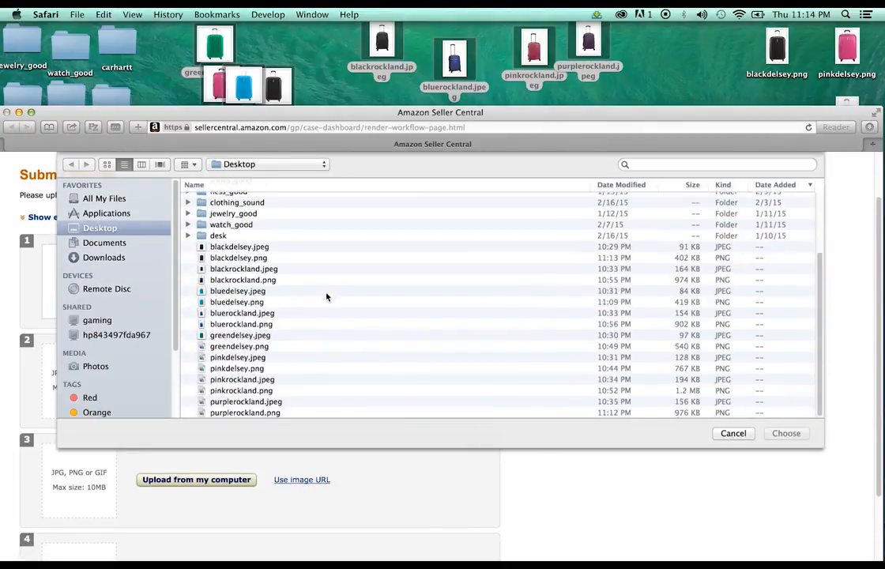
{"action": "left_click", "coordinate": [245, 390]}
{"action": "left_click", "coordinate": [796, 434]}
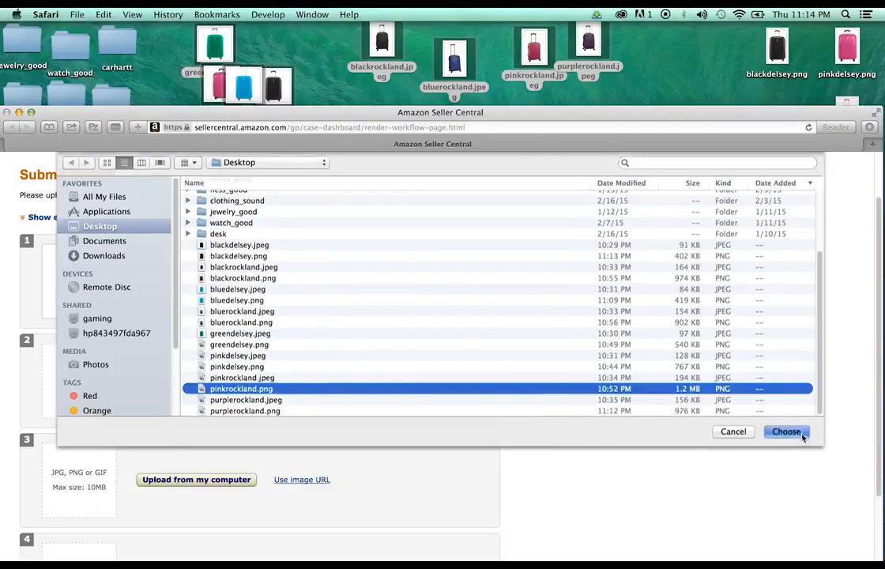
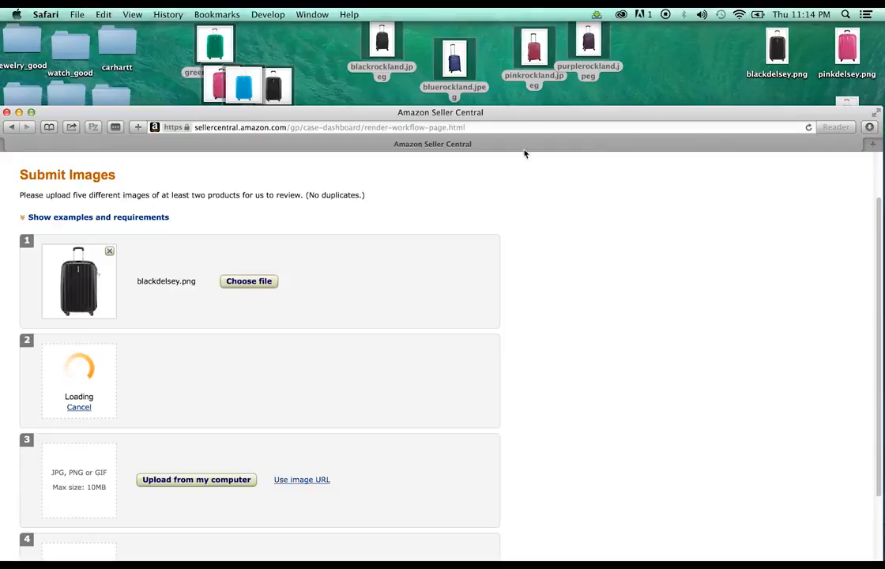
Upload blackrockland.png from the Desktop as image 3
{"action": "scroll", "coordinate": [379, 275], "scroll_direction": "down", "scroll_amount": 5}
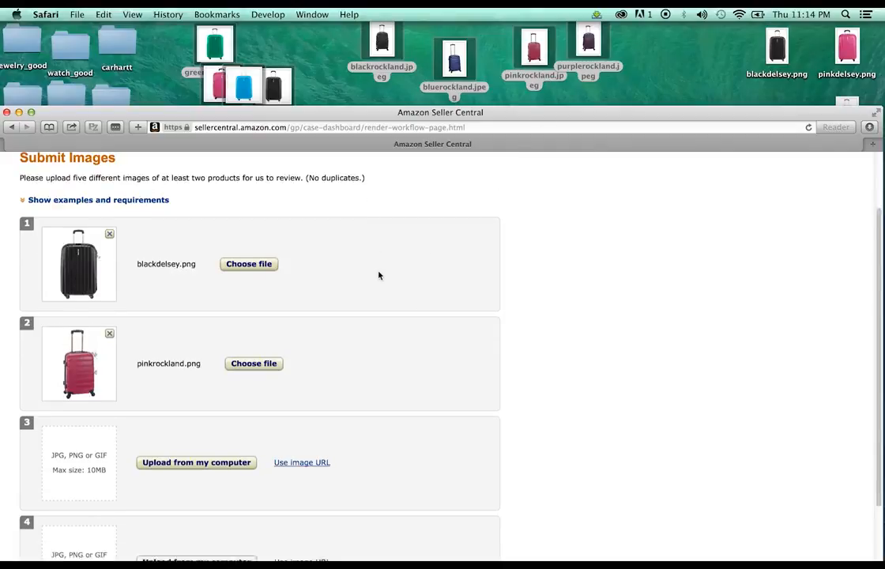
{"action": "left_click", "coordinate": [221, 402]}
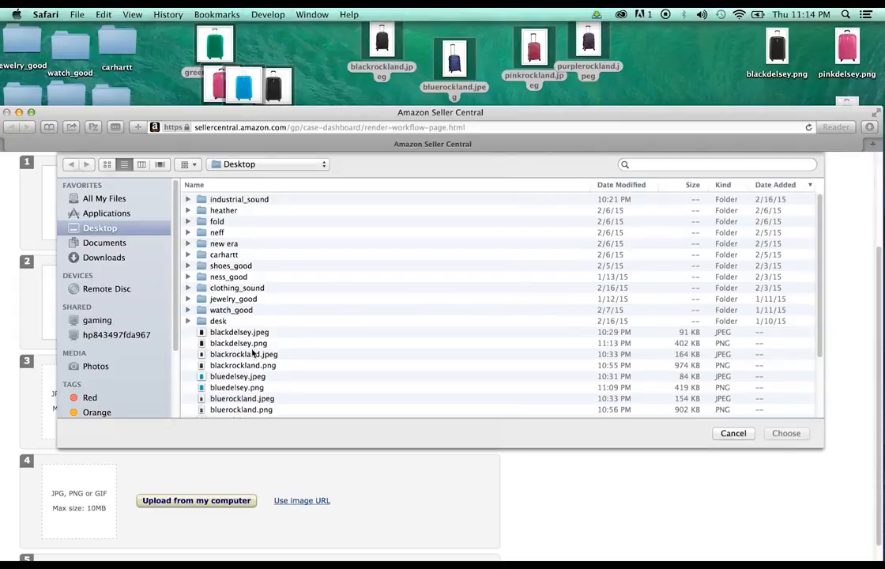
{"action": "left_click", "coordinate": [254, 365]}
{"action": "left_click", "coordinate": [785, 435]}
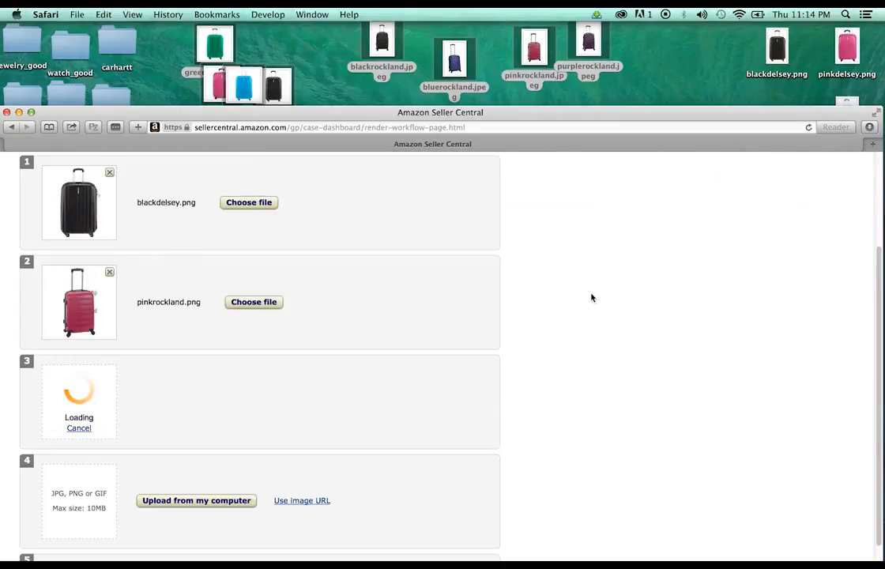
Upload bluedelsey.png from the Desktop as image 4
{"action": "left_click_drag", "start_coordinate": [541, 112], "coordinate": [498, 11]}
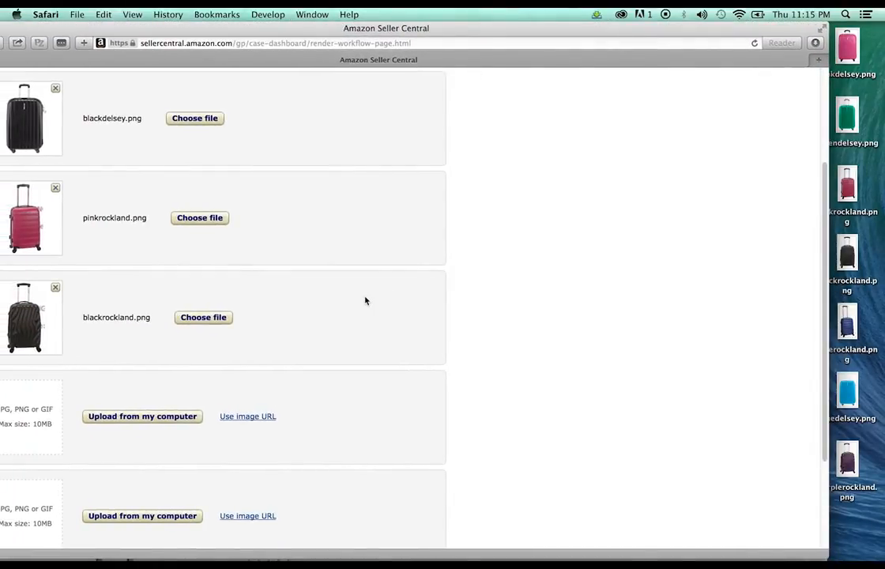
{"action": "scroll", "coordinate": [365, 301], "scroll_direction": "down", "scroll_amount": 2}
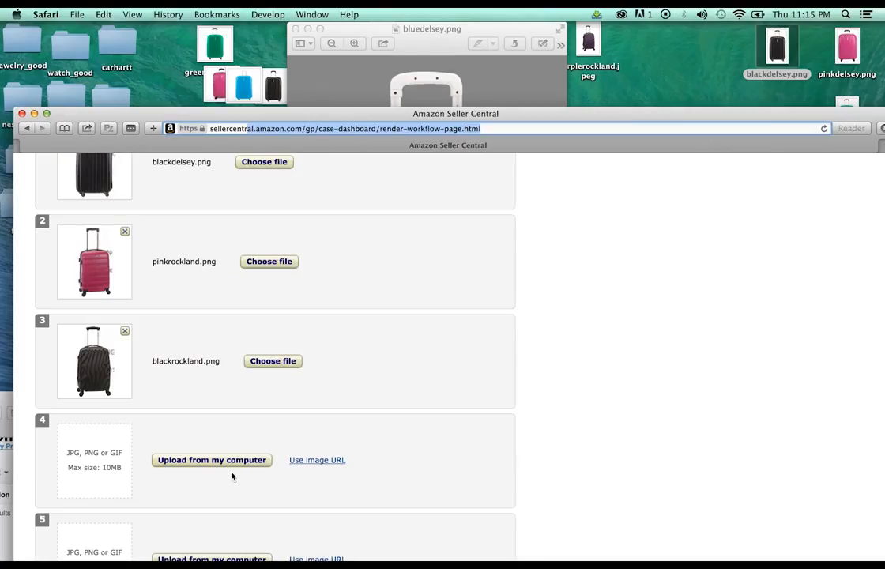
{"action": "left_click", "coordinate": [234, 467]}
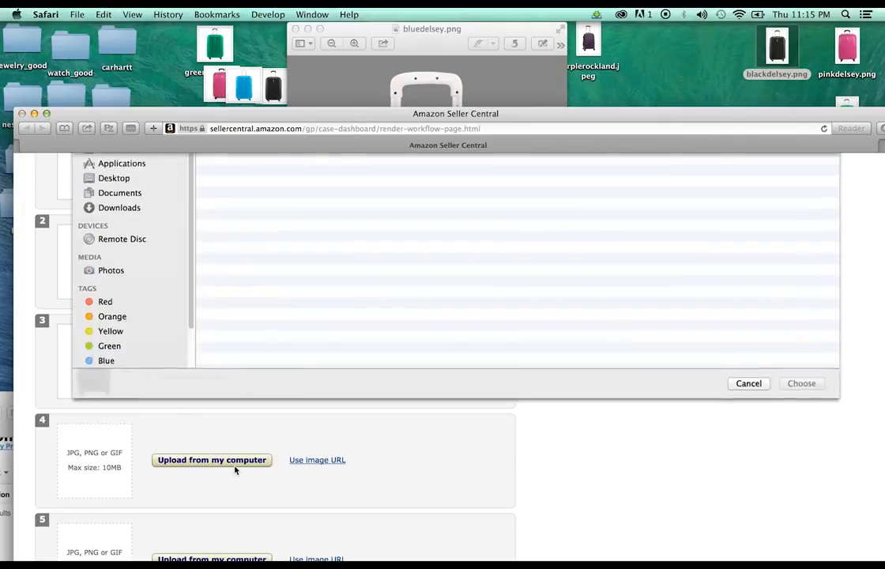
{"action": "scroll", "coordinate": [293, 221], "scroll_direction": "down", "scroll_amount": 1}
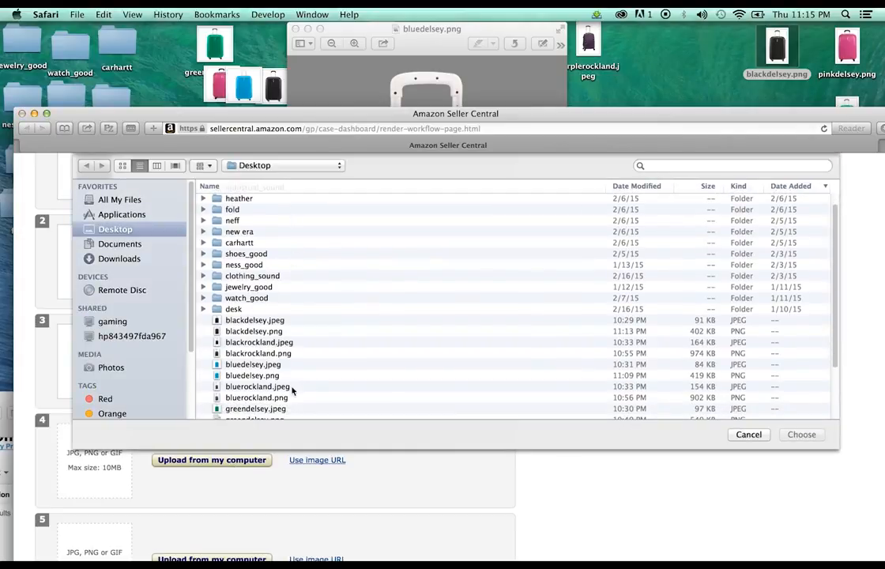
{"action": "left_click", "coordinate": [273, 377]}
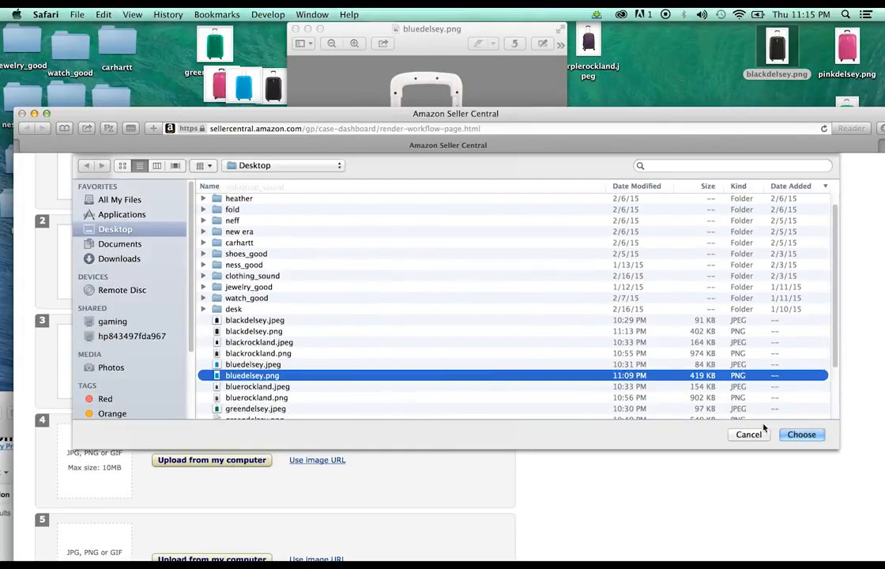
{"action": "left_click", "coordinate": [795, 434]}
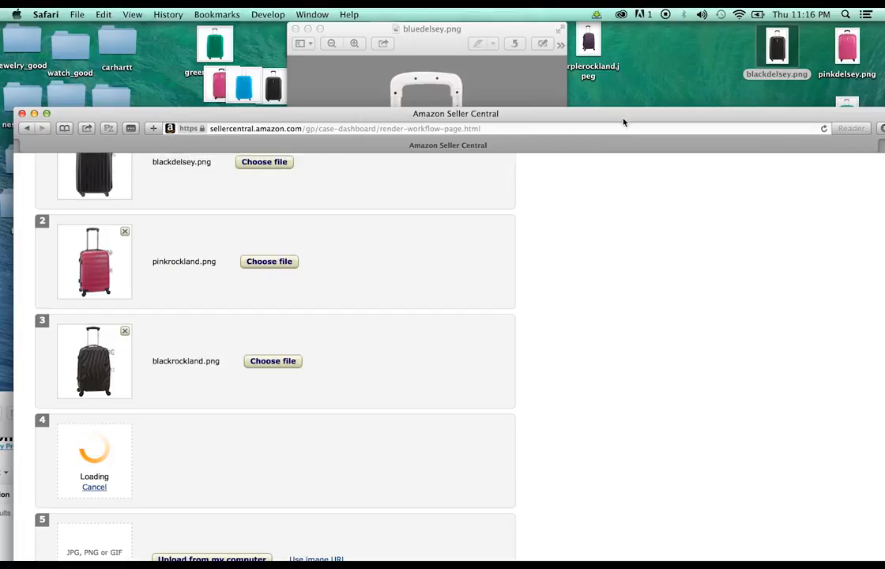
Preview bluerockland.png from the Desktop, then close the open image previews
{"action": "left_click_drag", "start_coordinate": [624, 122], "coordinate": [497, 198]}
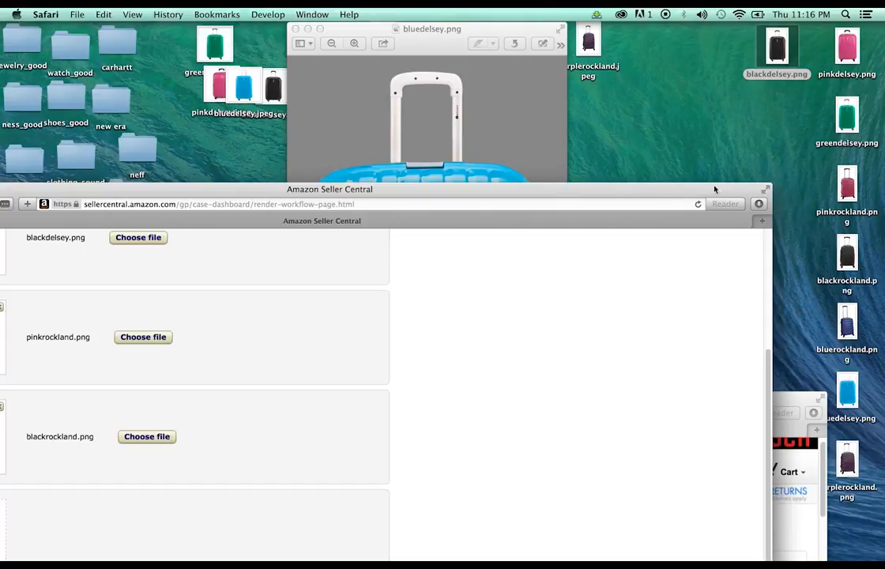
{"action": "left_click_drag", "start_coordinate": [649, 192], "coordinate": [707, 95]}
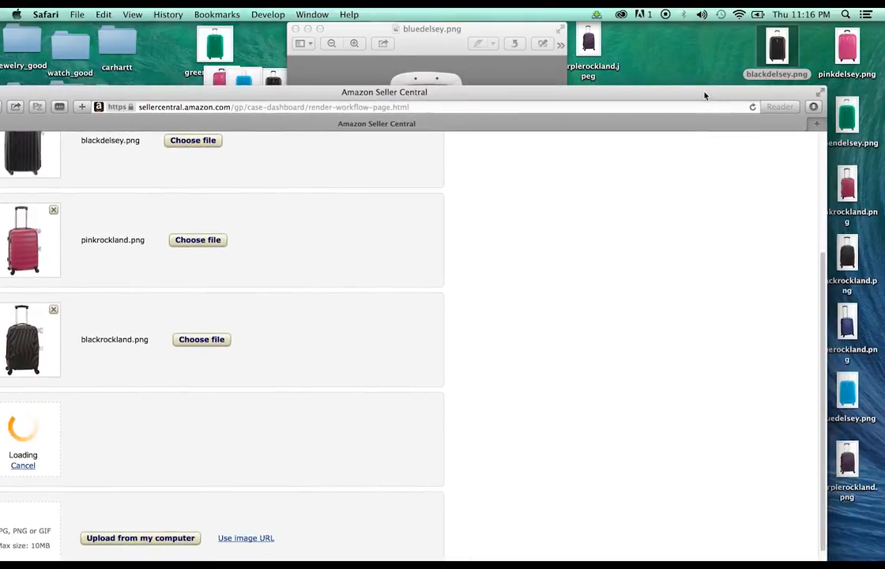
{"action": "left_click", "coordinate": [852, 345]}
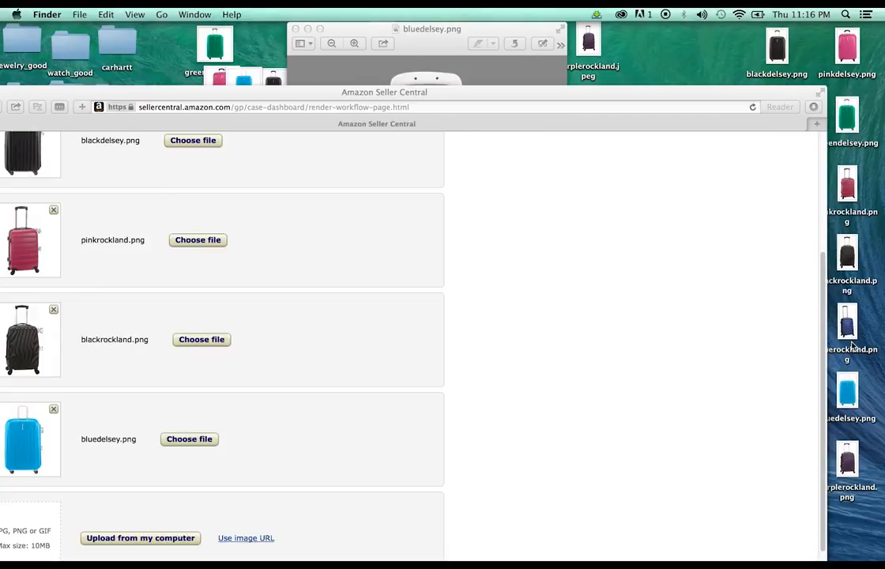
{"action": "double_click", "coordinate": [852, 345]}
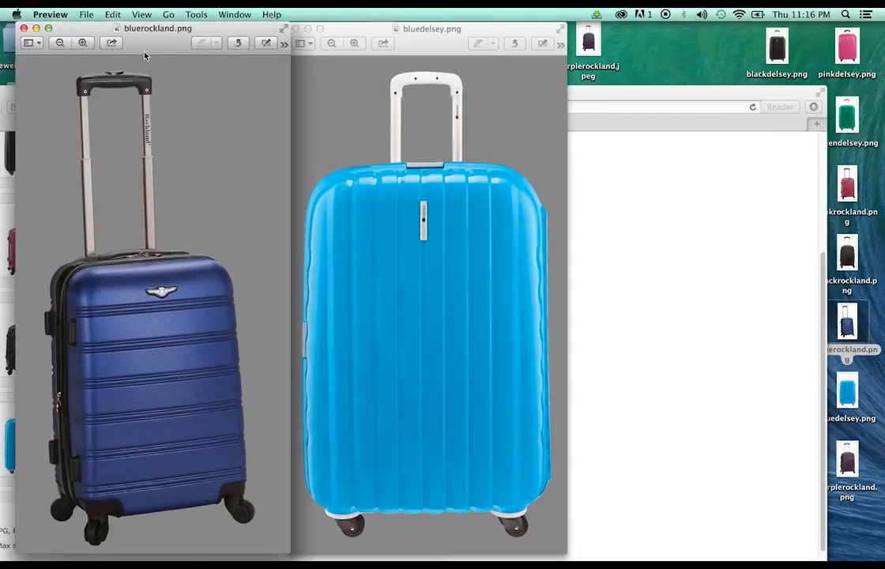
{"action": "left_click_drag", "start_coordinate": [157, 28], "coordinate": [404, 28]}
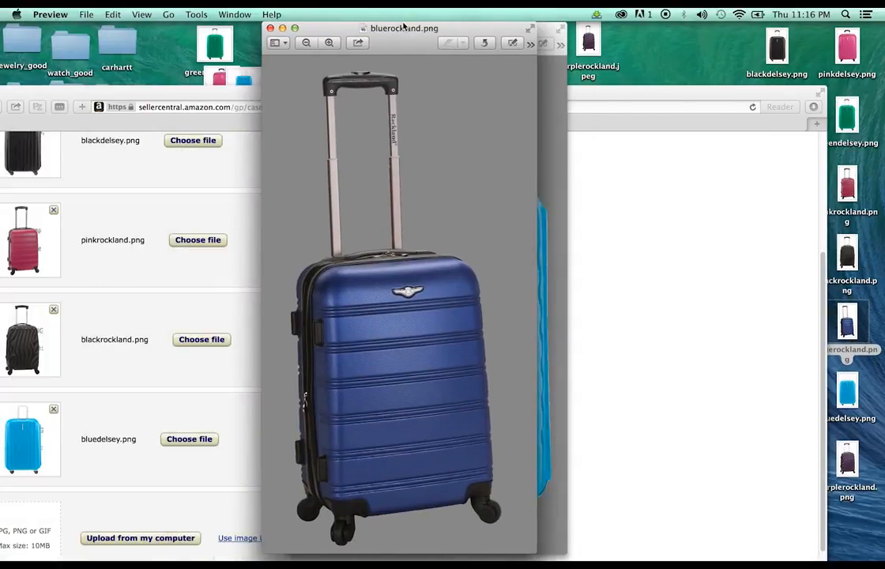
{"action": "left_click", "coordinate": [270, 29]}
{"action": "left_click", "coordinate": [295, 29]}
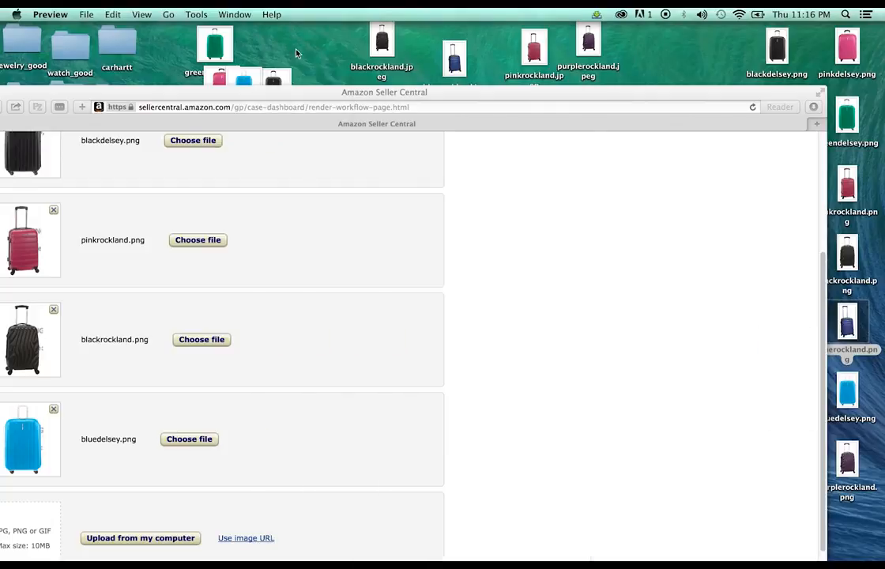
{"action": "left_click_drag", "start_coordinate": [293, 93], "coordinate": [341, 22]}
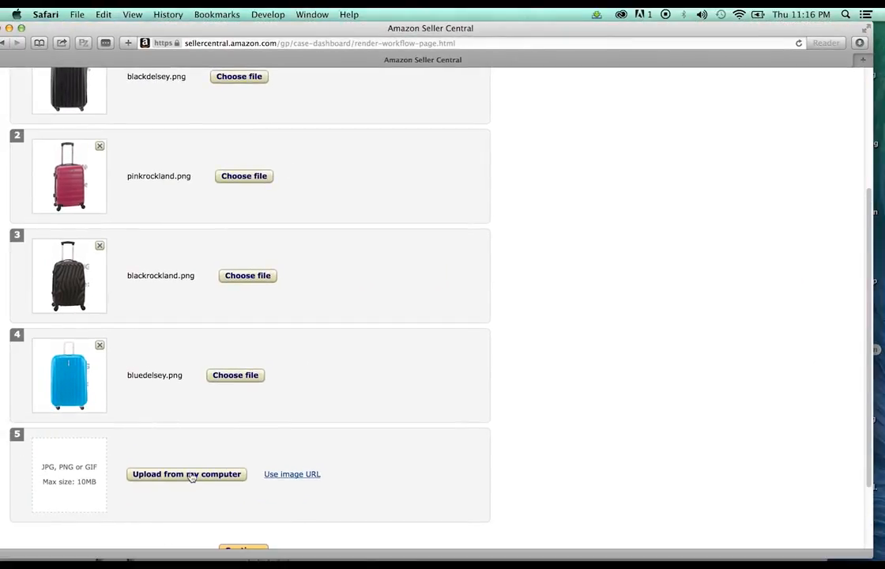
Upload bluerockland.png as image 5 and continue to the application form
{"action": "left_click", "coordinate": [236, 375]}
{"action": "scroll", "coordinate": [283, 222], "scroll_direction": "down", "scroll_amount": 3}
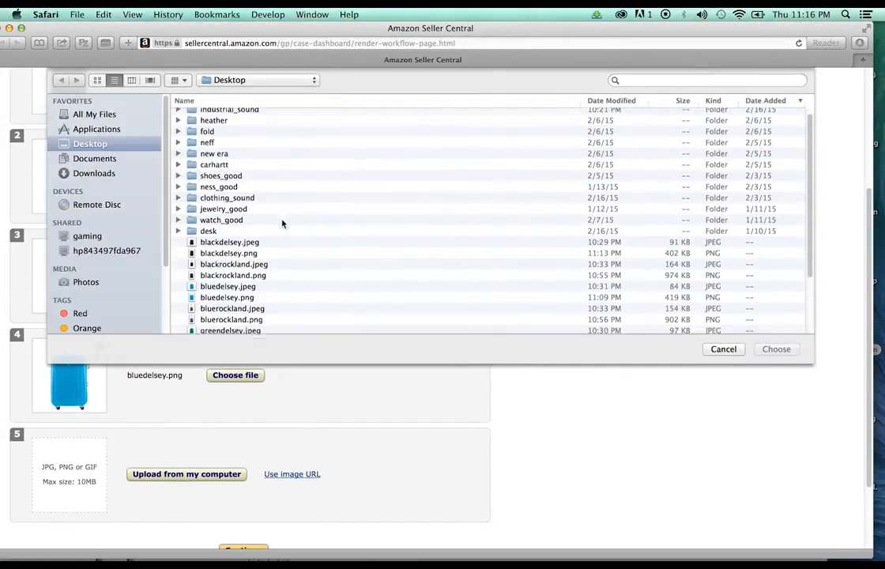
{"action": "left_click", "coordinate": [247, 291]}
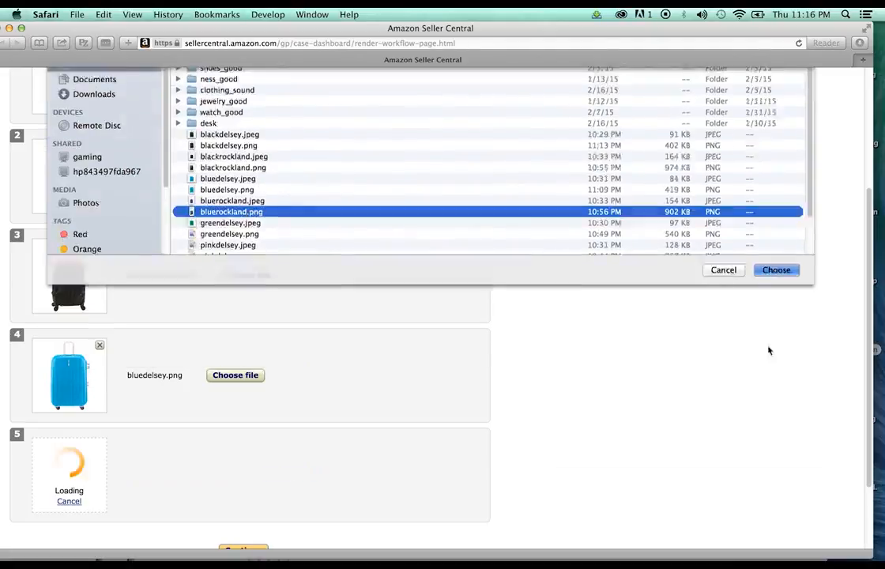
{"action": "left_click", "coordinate": [772, 349]}
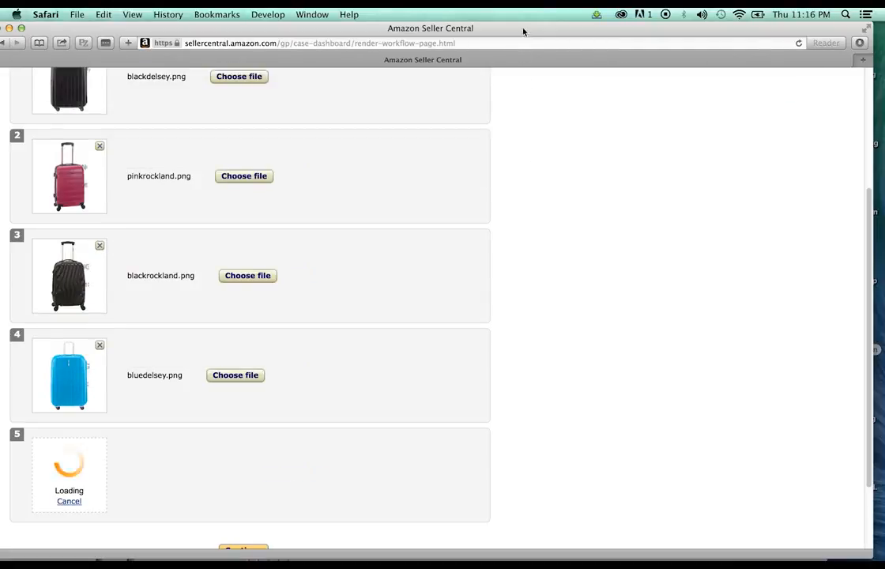
{"action": "left_click_drag", "start_coordinate": [523, 29], "coordinate": [606, 12]}
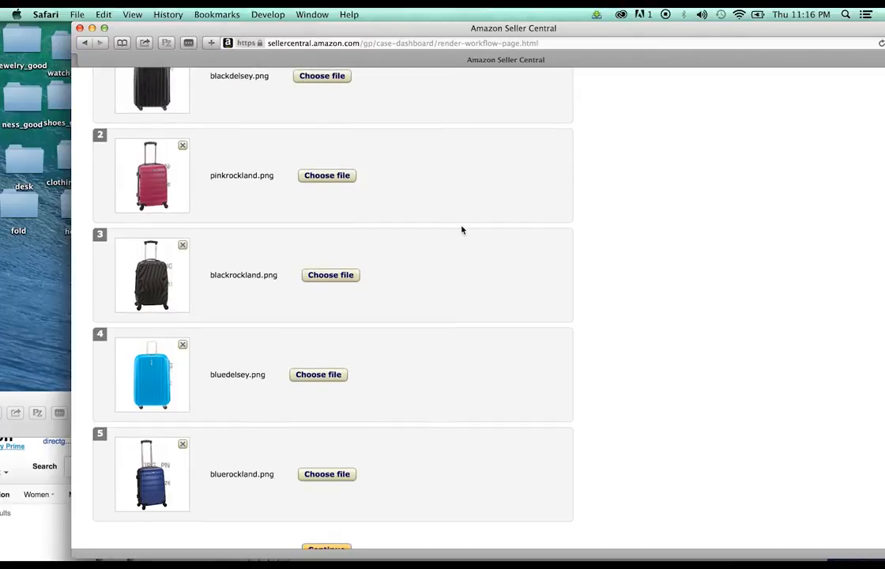
{"action": "scroll", "coordinate": [462, 231], "scroll_direction": "down", "scroll_amount": 3}
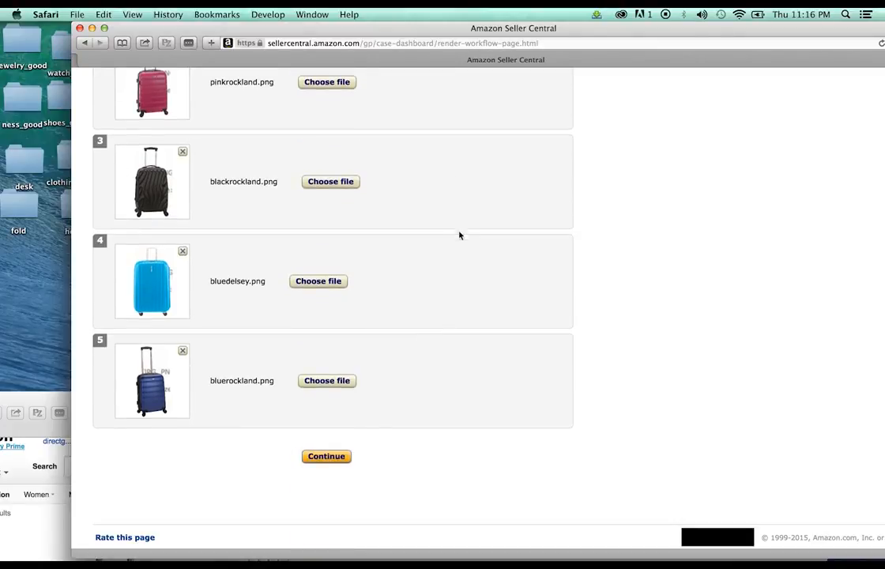
{"action": "left_click", "coordinate": [326, 461]}
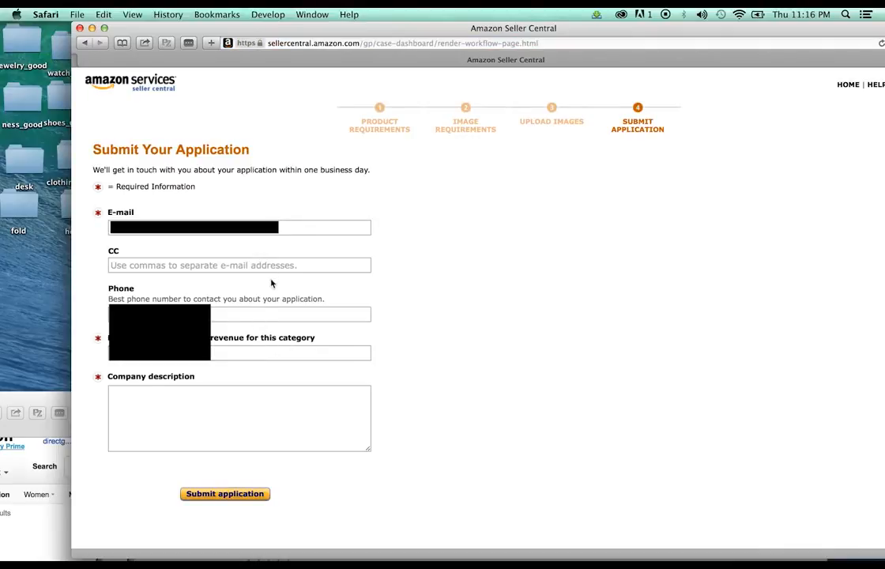
Enter $50 as the revenue figure in the application form
{"action": "left_click", "coordinate": [260, 315]}
{"action": "left_click", "coordinate": [244, 359]}
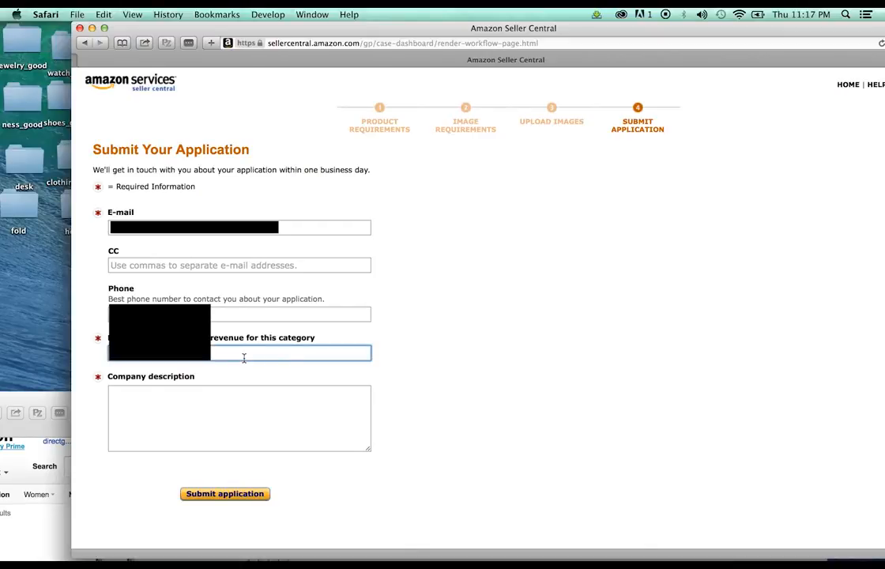
{"action": "type", "text": "$"}
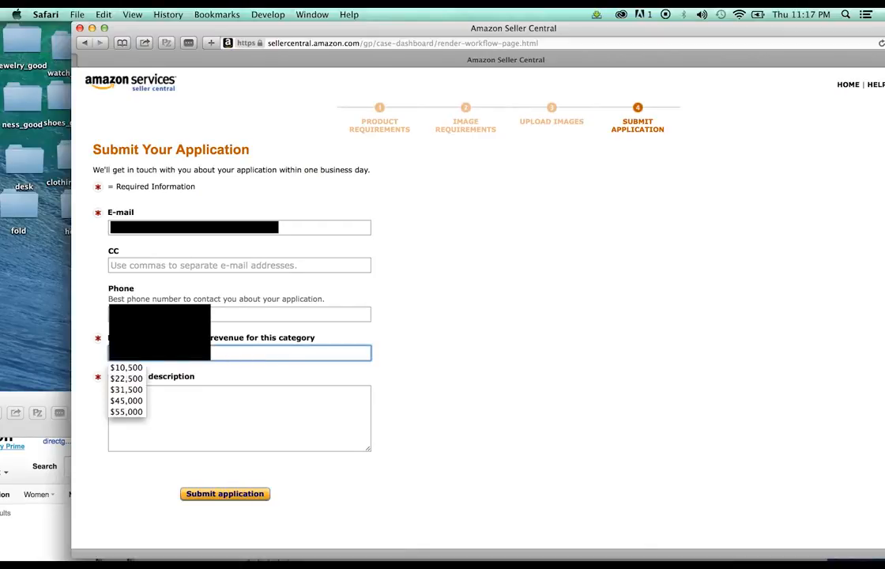
{"action": "type", "text": "50"}
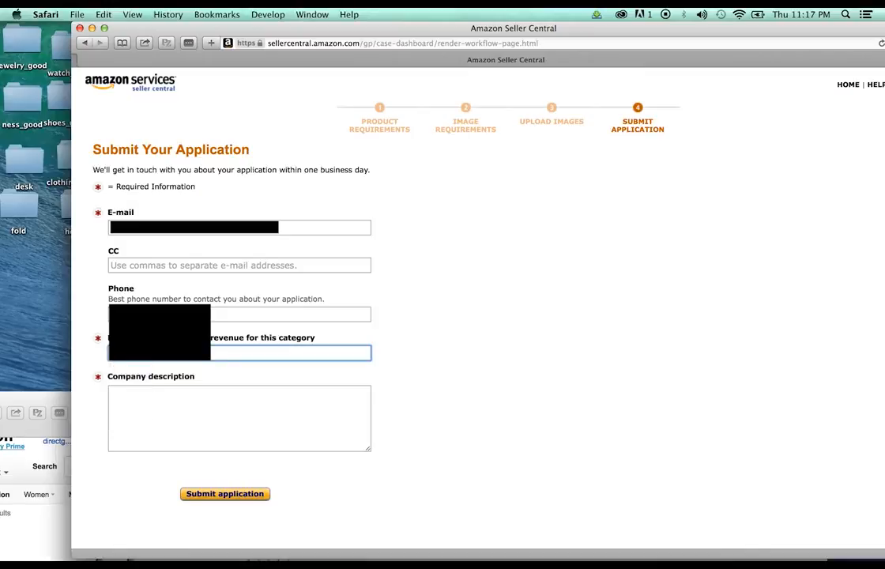
Add the description 'We provide high quality products and customer service.' and submit the application
{"action": "left_click", "coordinate": [264, 410]}
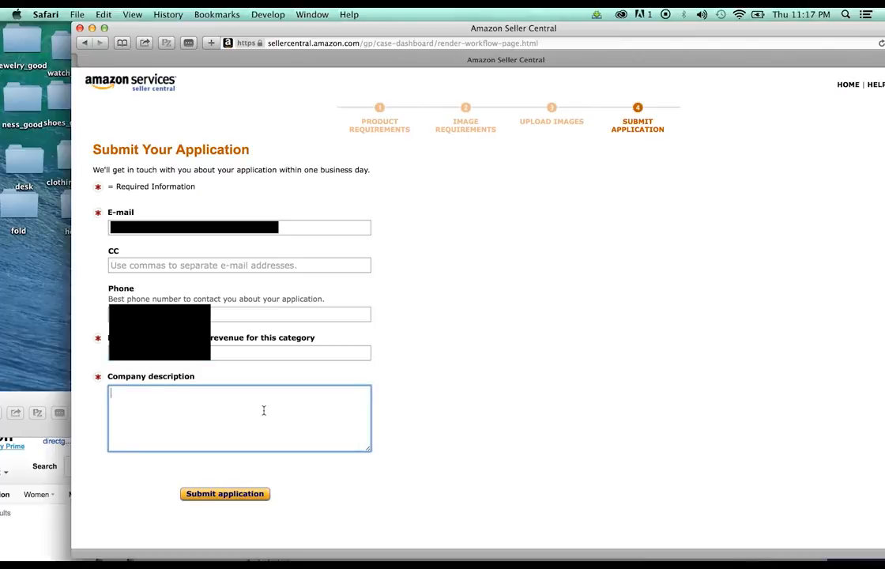
{"action": "type", "text": "We provide high quality "}
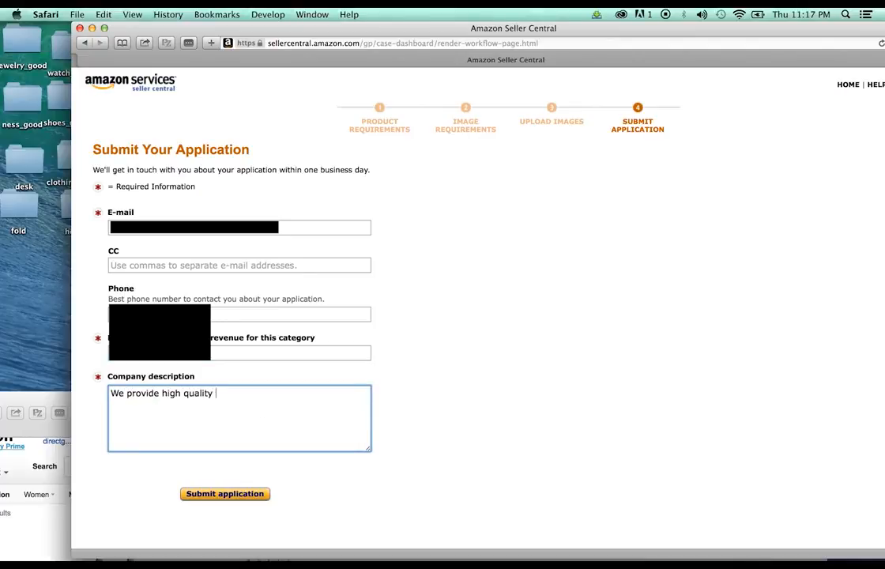
{"action": "type", "text": "products and customer ser"}
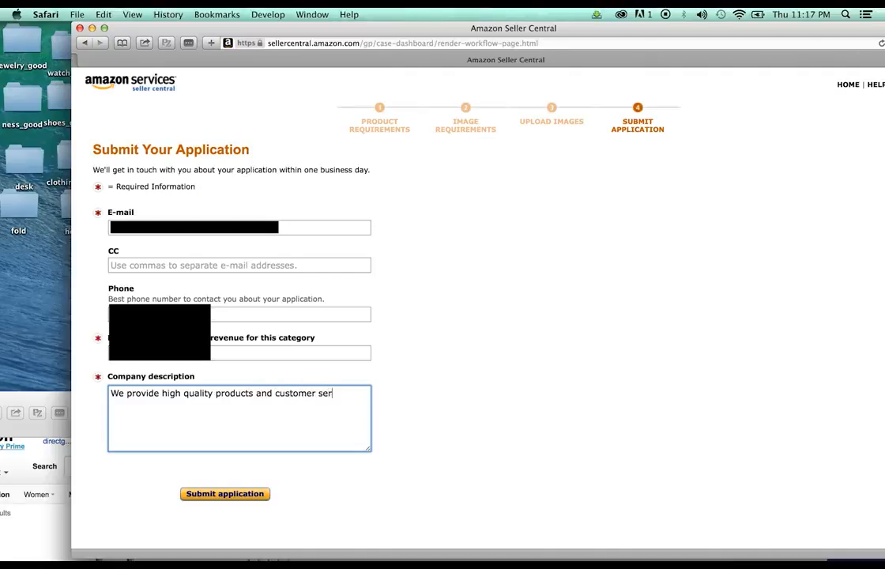
{"action": "type", "text": "vice."}
{"action": "left_click", "coordinate": [237, 494]}
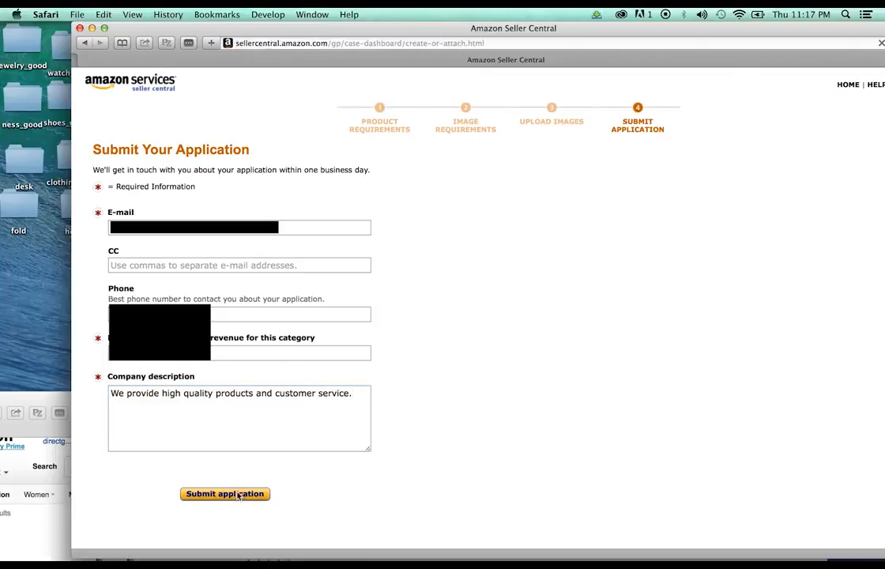
{"action": "double_click", "coordinate": [574, 28]}
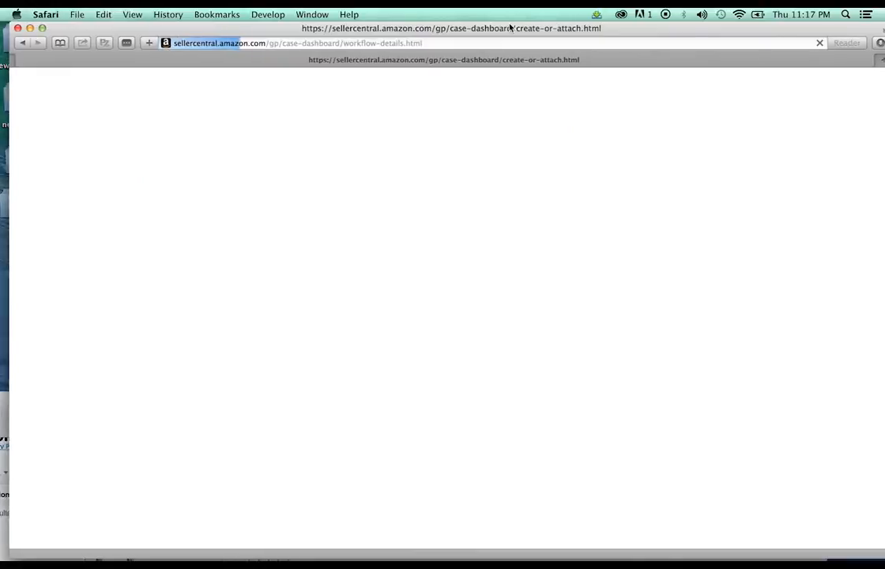